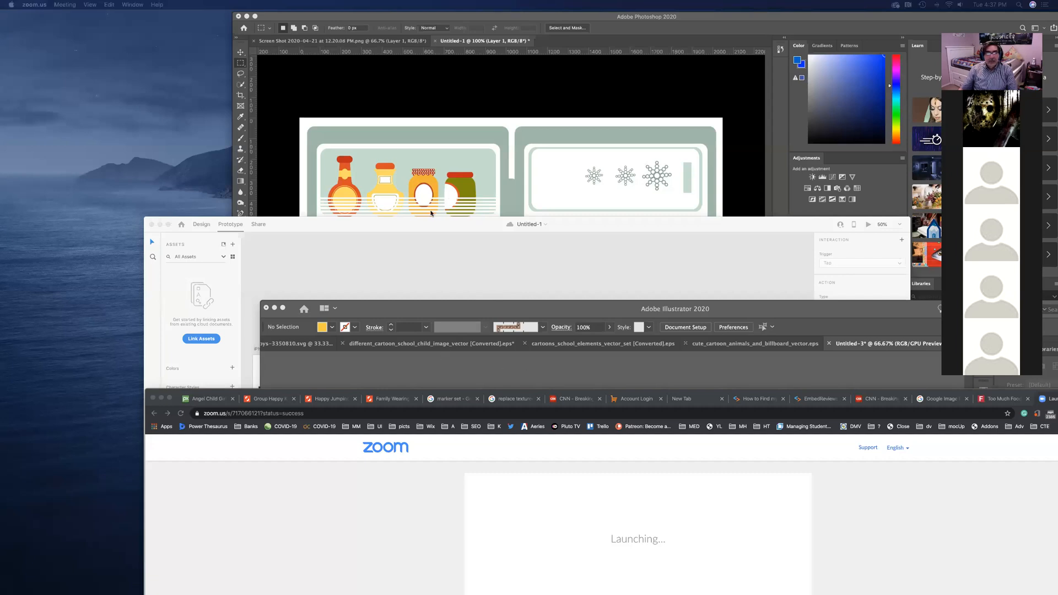
Step: Bring Photoshop to the front, show the refrigerator screenshot document and reposition the window on the desktop
{"action": "left_click", "coordinate": [281, 94]}
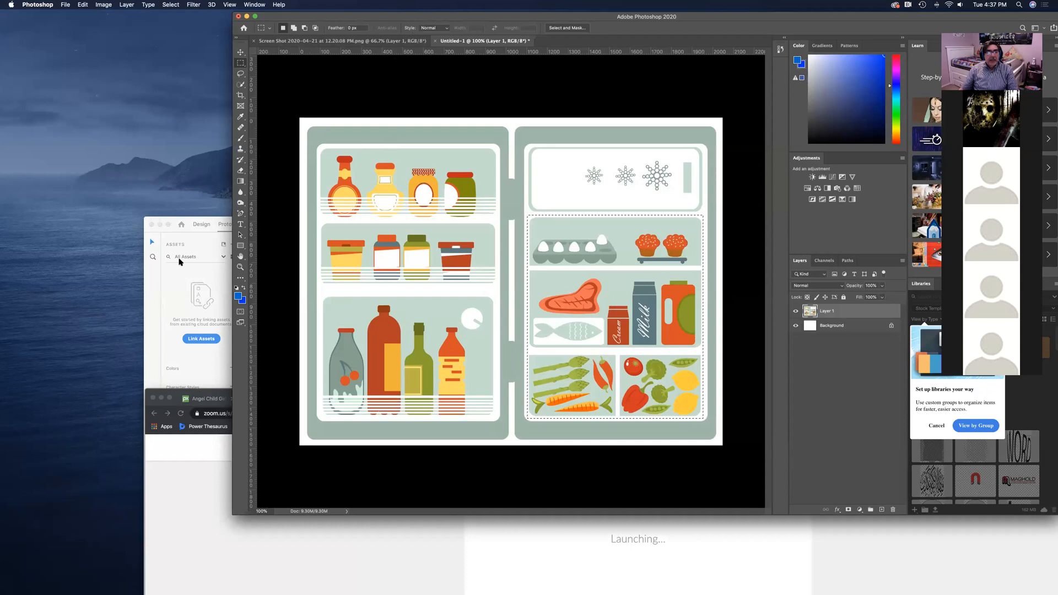
{"action": "left_click", "coordinate": [361, 42]}
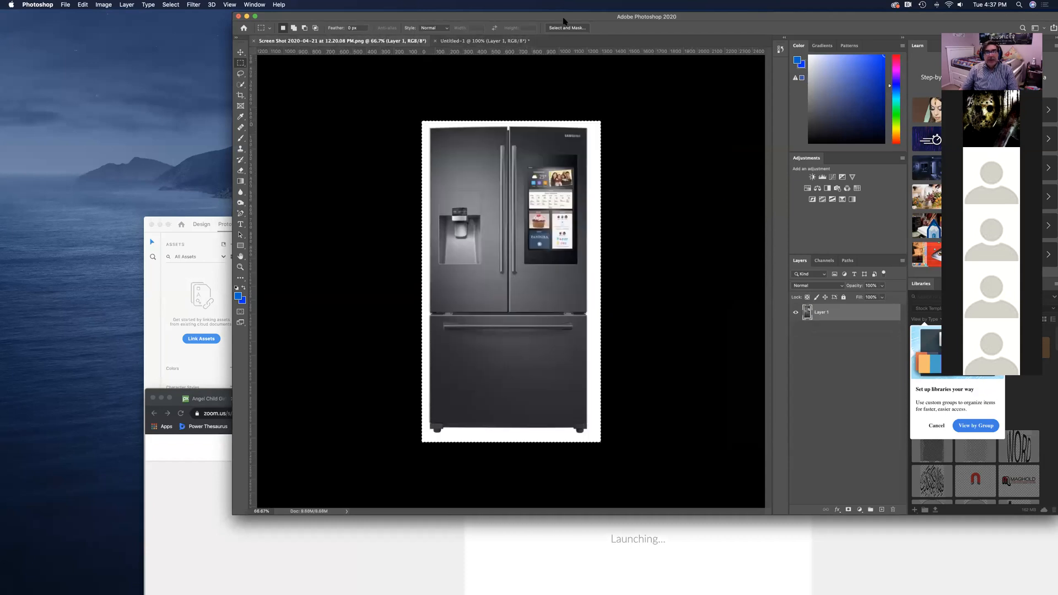
{"action": "left_click_drag", "start_coordinate": [563, 20], "coordinate": [488, 42]}
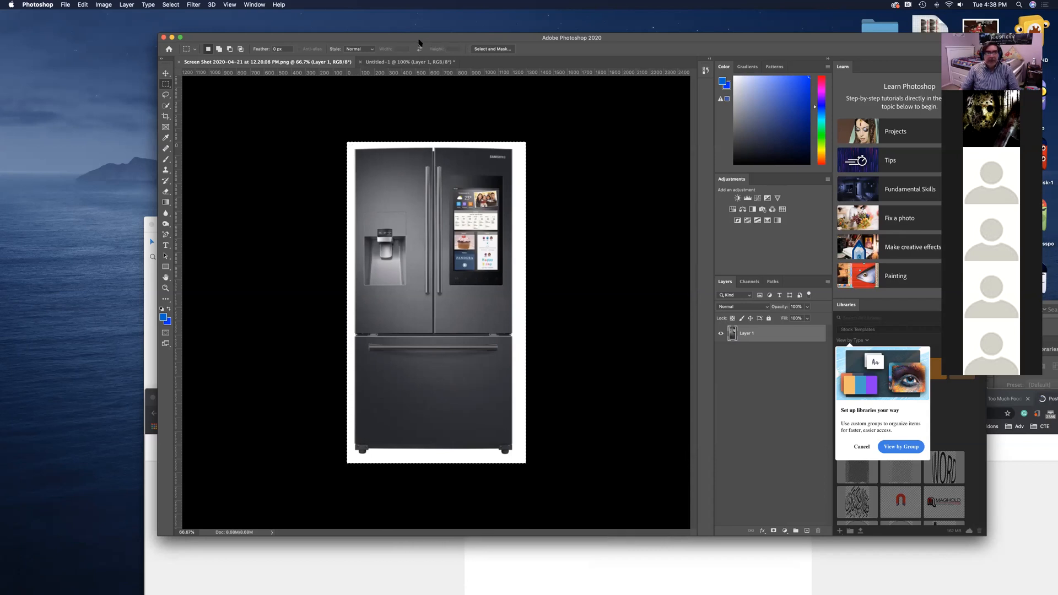
{"action": "left_click_drag", "start_coordinate": [419, 43], "coordinate": [455, 44]}
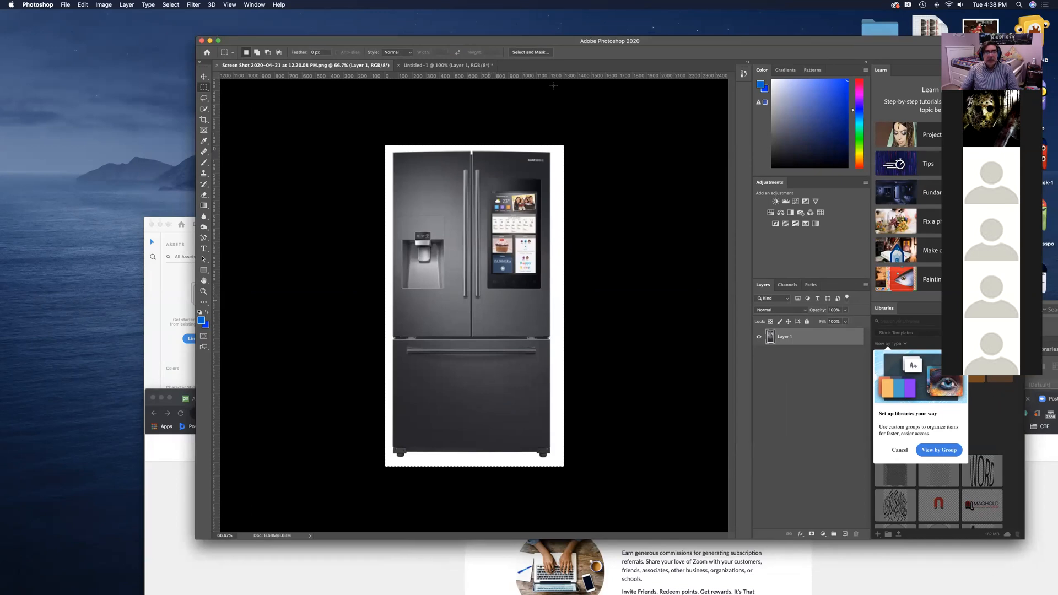
{"action": "left_click_drag", "start_coordinate": [506, 45], "coordinate": [519, 50]}
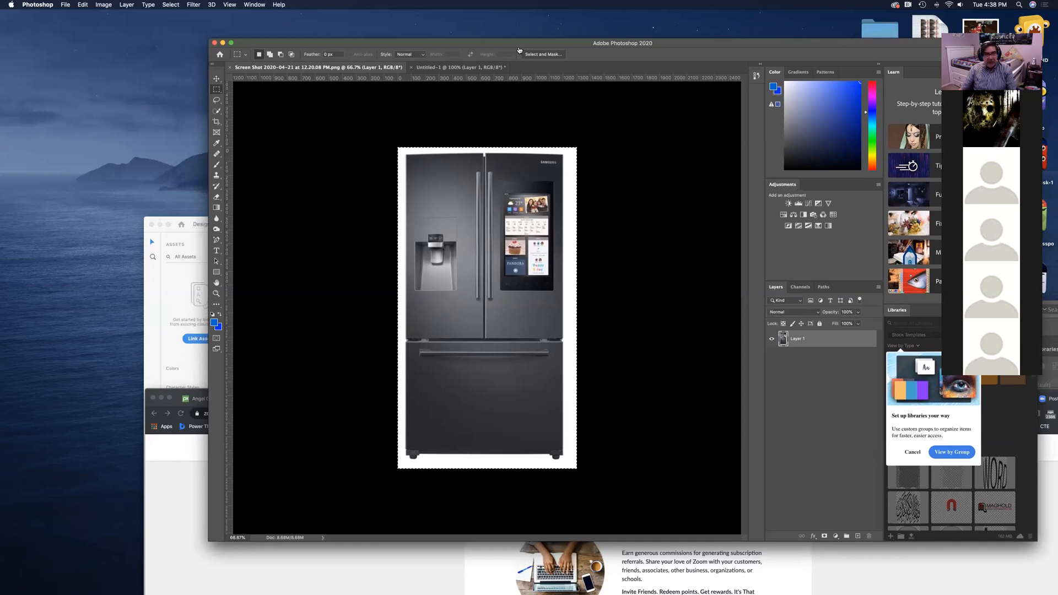
Step: Switch to Adobe XD and, in Design mode, delete the selected text in the yellow footer of the iPhone X/XS/11 Pro – 6 artboard
{"action": "key", "text": "super+Tab"}
{"action": "key", "text": "super+Tab"}
{"action": "key", "text": "super+Tab"}
{"action": "key", "text": "super+Tab"}
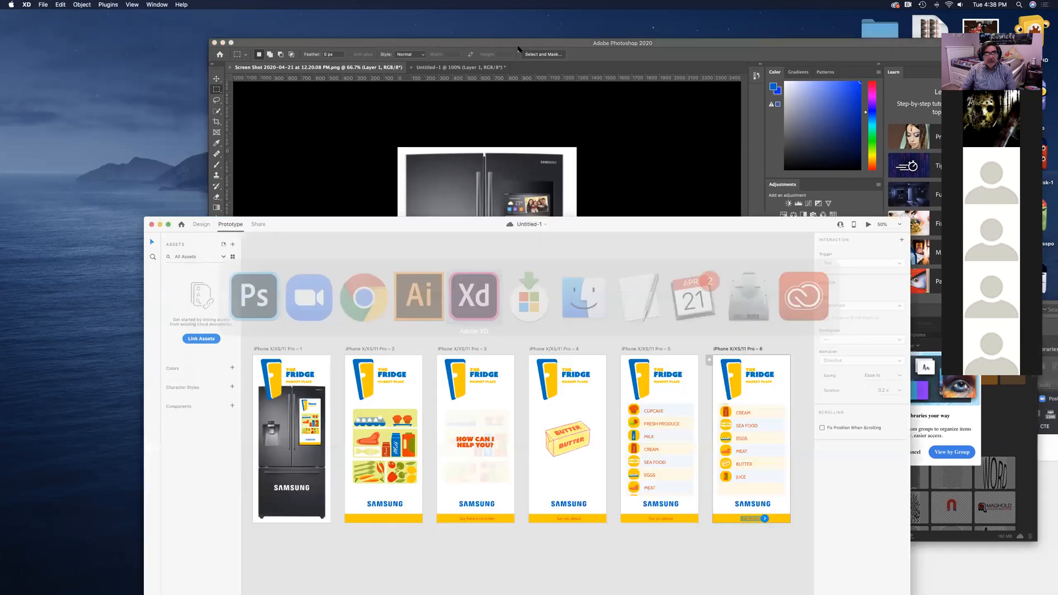
{"action": "left_click_drag", "start_coordinate": [518, 222], "coordinate": [518, 36]}
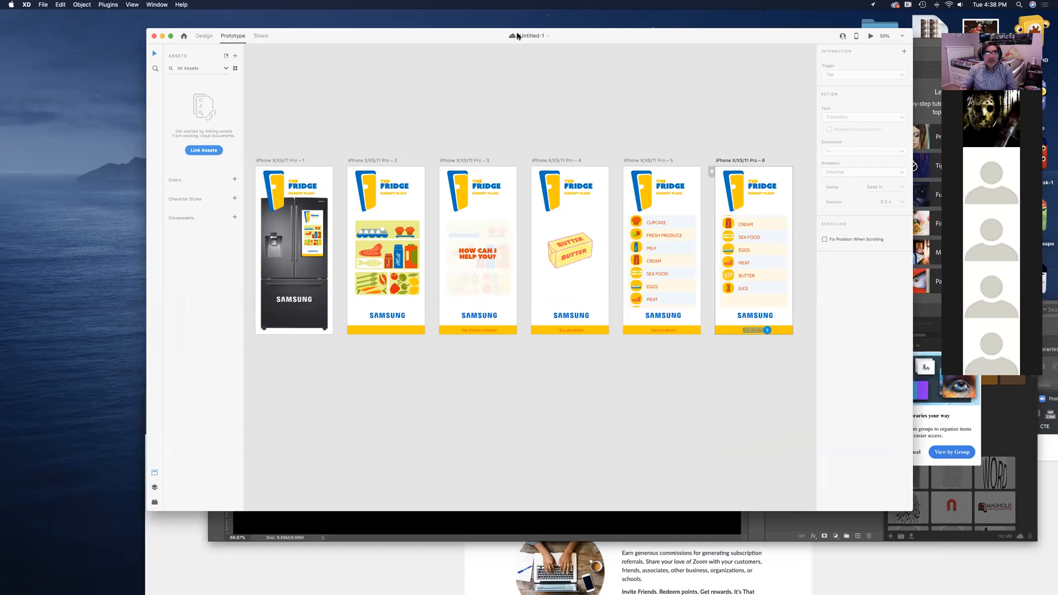
{"action": "left_click_drag", "start_coordinate": [465, 35], "coordinate": [466, 78]}
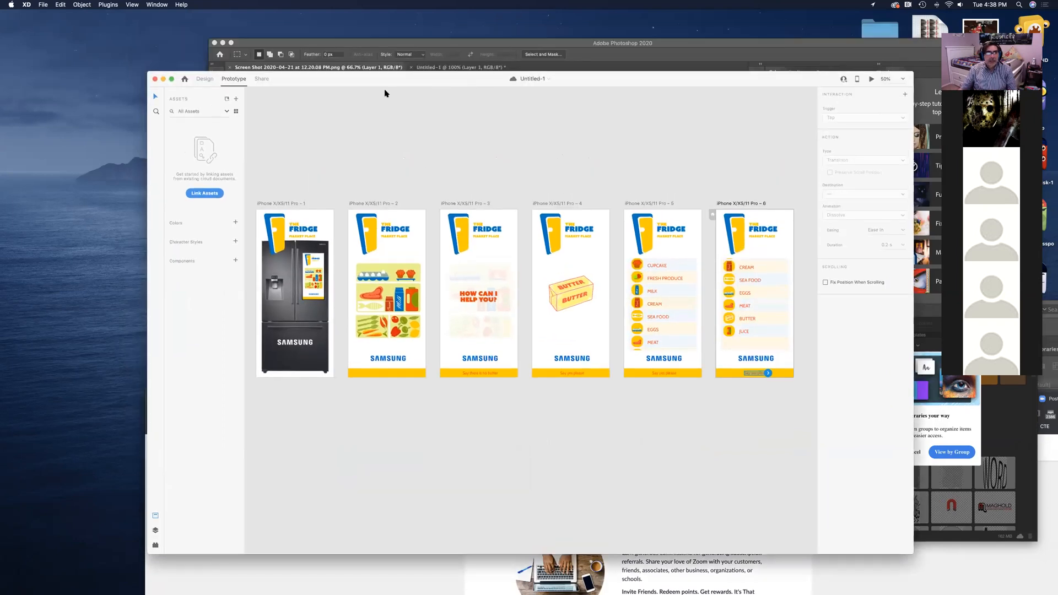
{"action": "left_click", "coordinate": [206, 79]}
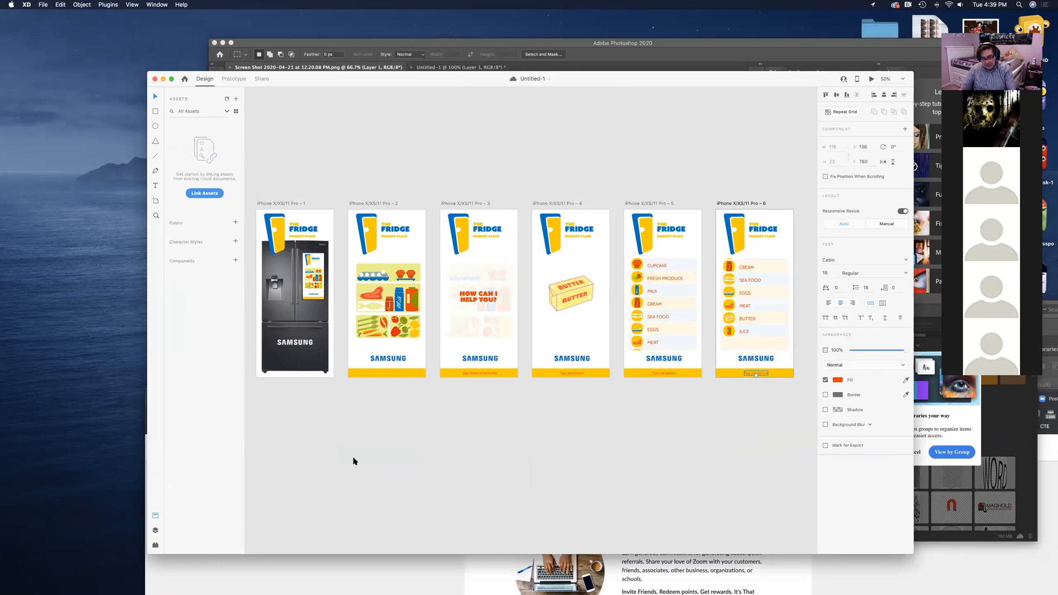
{"action": "key", "text": "BackSpace"}
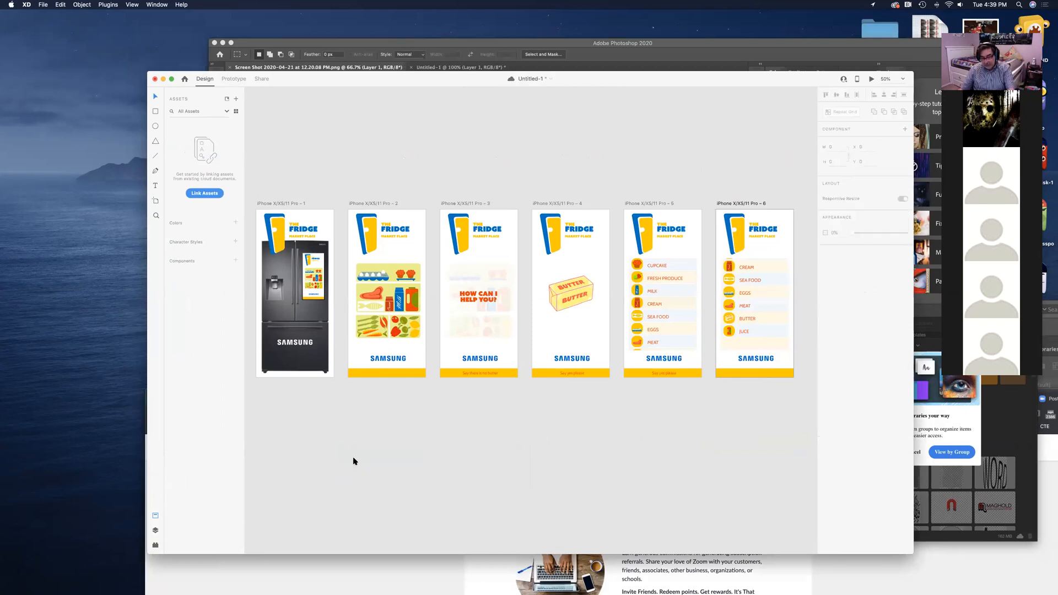
Step: Examine the six Fridge Market Place artboards at 100% in order, from the refrigerator screen to the shopping lists
{"action": "key", "text": "super+equal"}
{"action": "key", "text": "super+equal"}
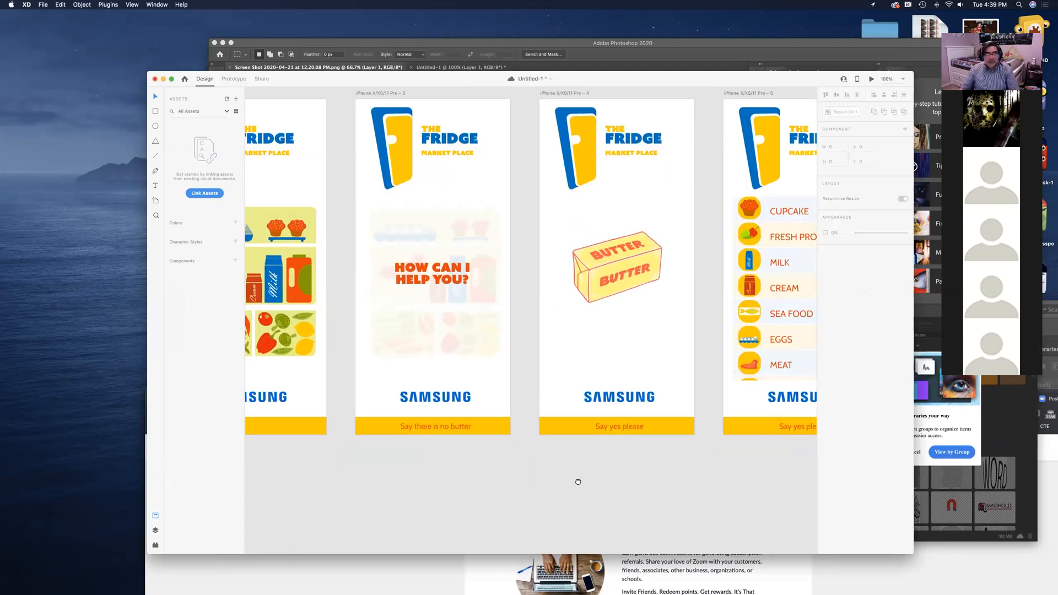
{"action": "scroll", "coordinate": [578, 482], "scroll_direction": "left", "scroll_amount": 10}
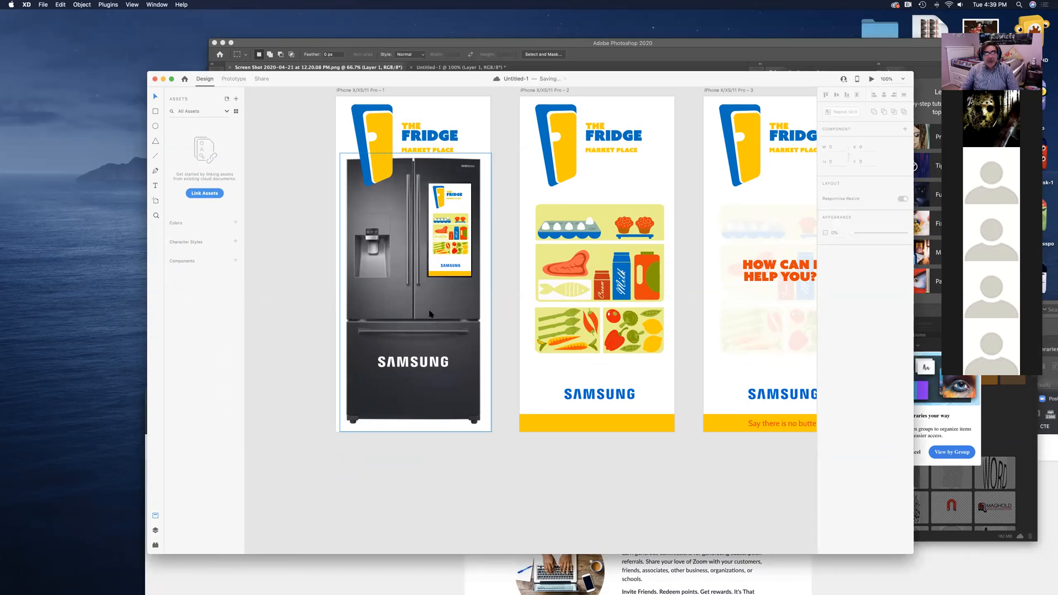
{"action": "left_click", "coordinate": [429, 364]}
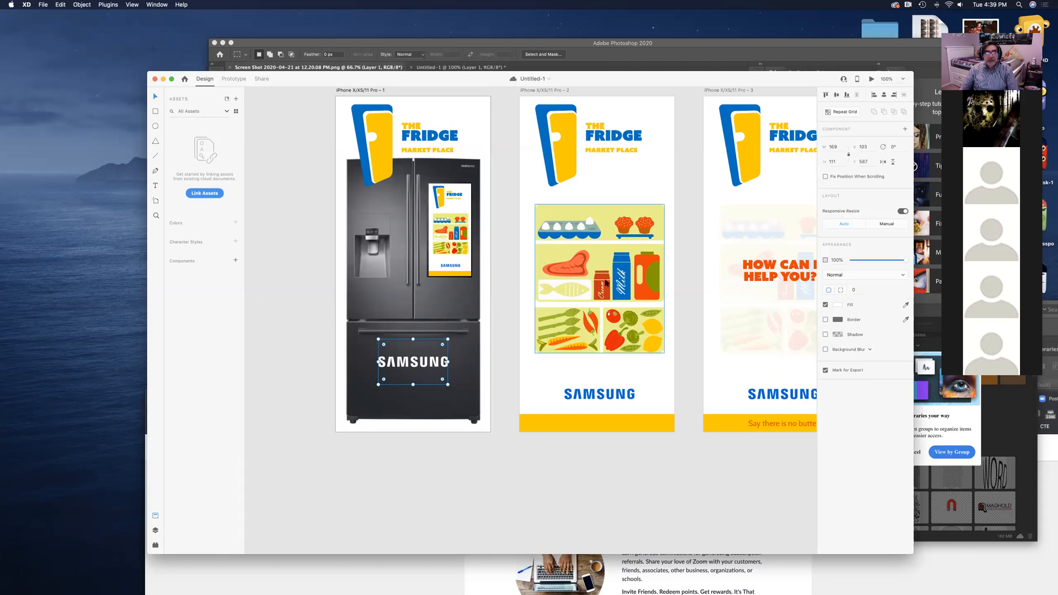
{"action": "left_click_drag", "start_coordinate": [668, 489], "coordinate": [585, 482]}
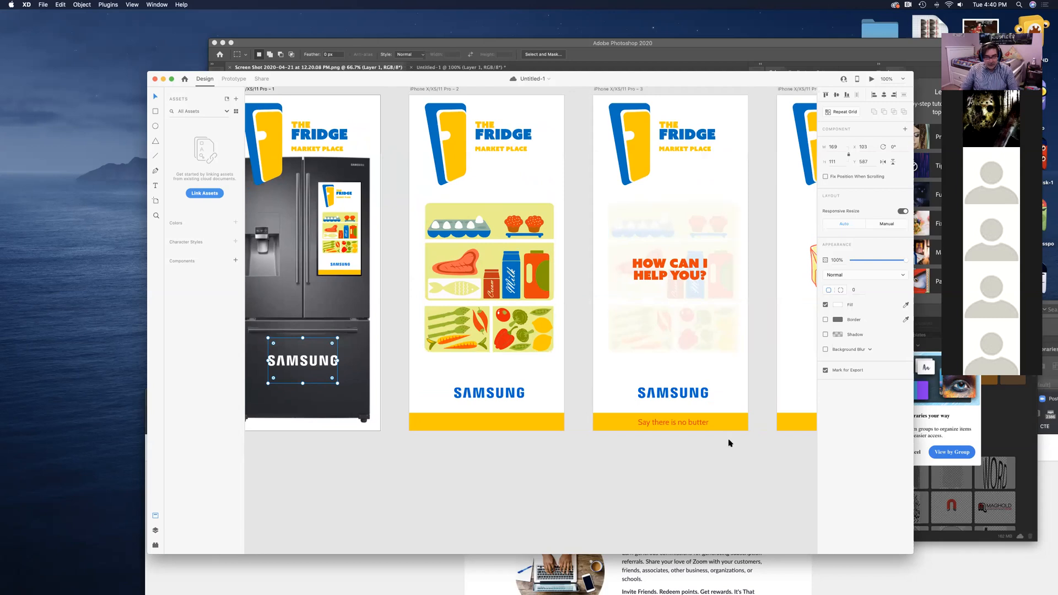
{"action": "left_click_drag", "start_coordinate": [704, 352], "coordinate": [560, 340]}
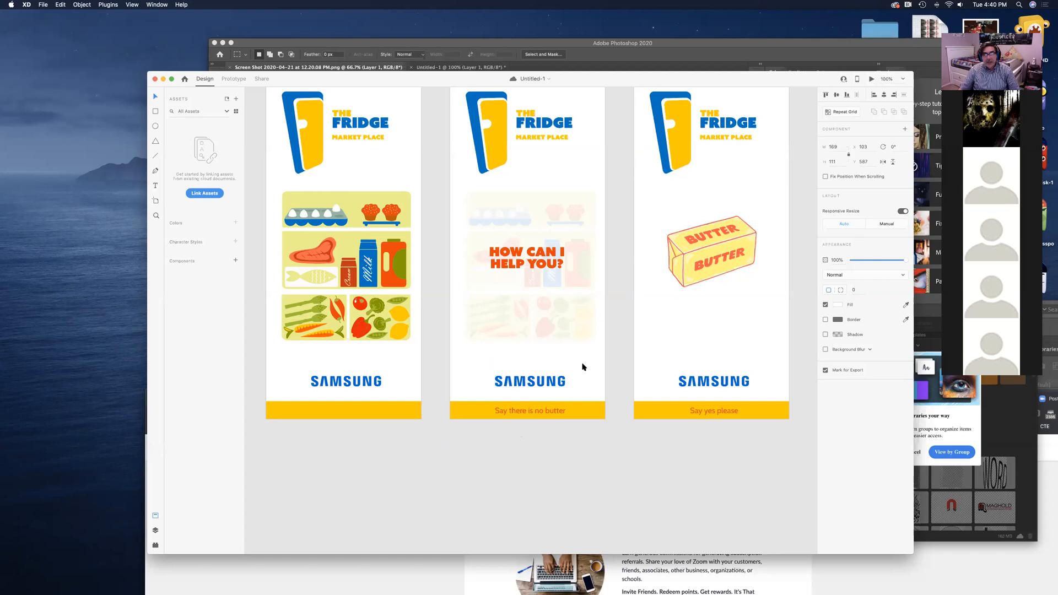
{"action": "left_click", "coordinate": [717, 450]}
{"action": "left_click_drag", "start_coordinate": [733, 326], "coordinate": [550, 344]}
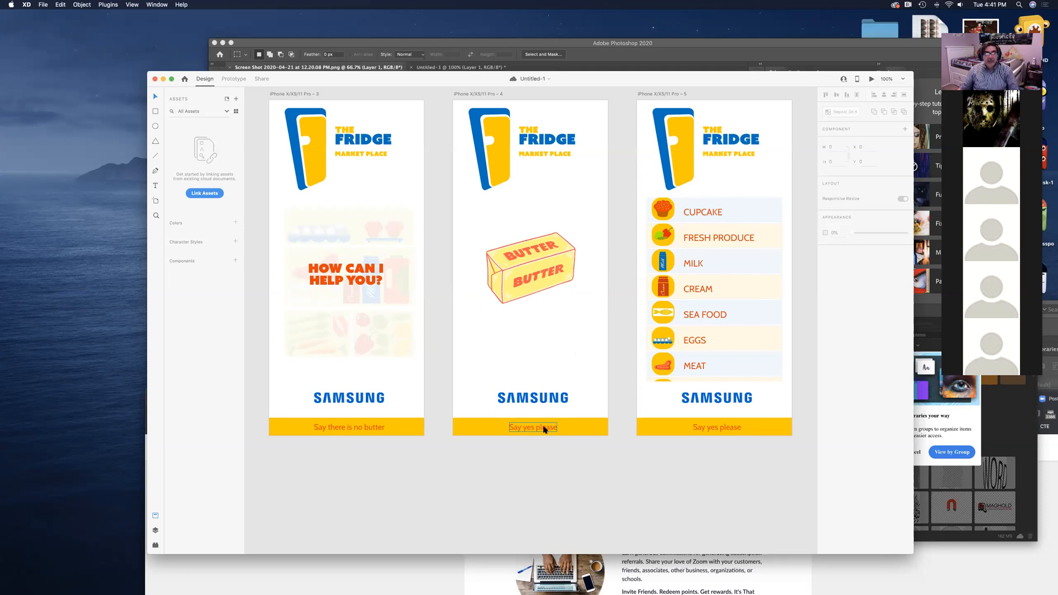
{"action": "left_click_drag", "start_coordinate": [758, 480], "coordinate": [555, 488]}
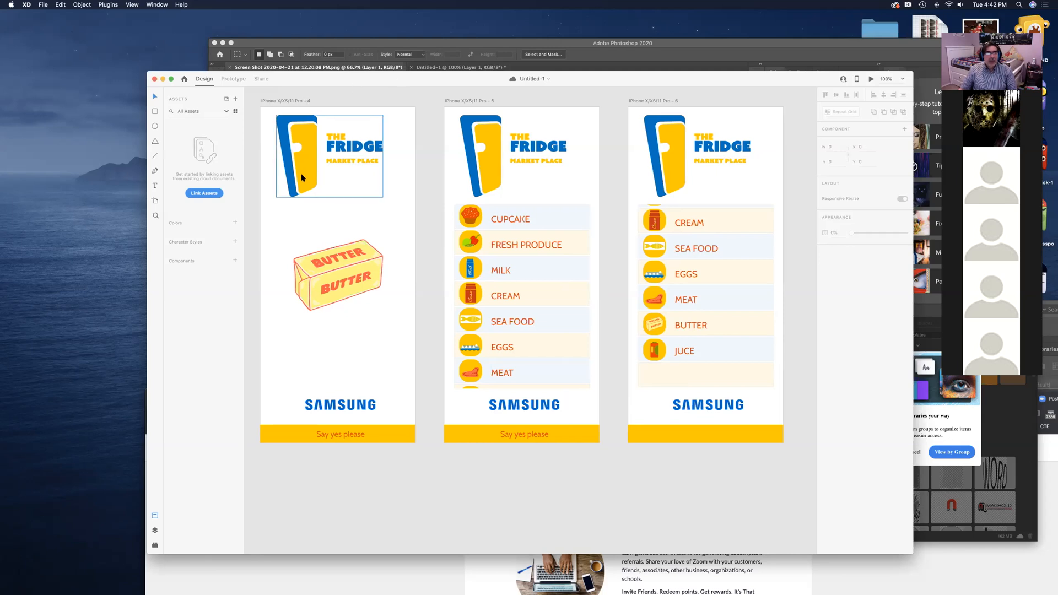
Step: Return to the first three artboards to review the refrigerator, food shelves and "How can I help you?" screens
{"action": "scroll", "coordinate": [354, 228], "scroll_direction": "left", "scroll_amount": 10}
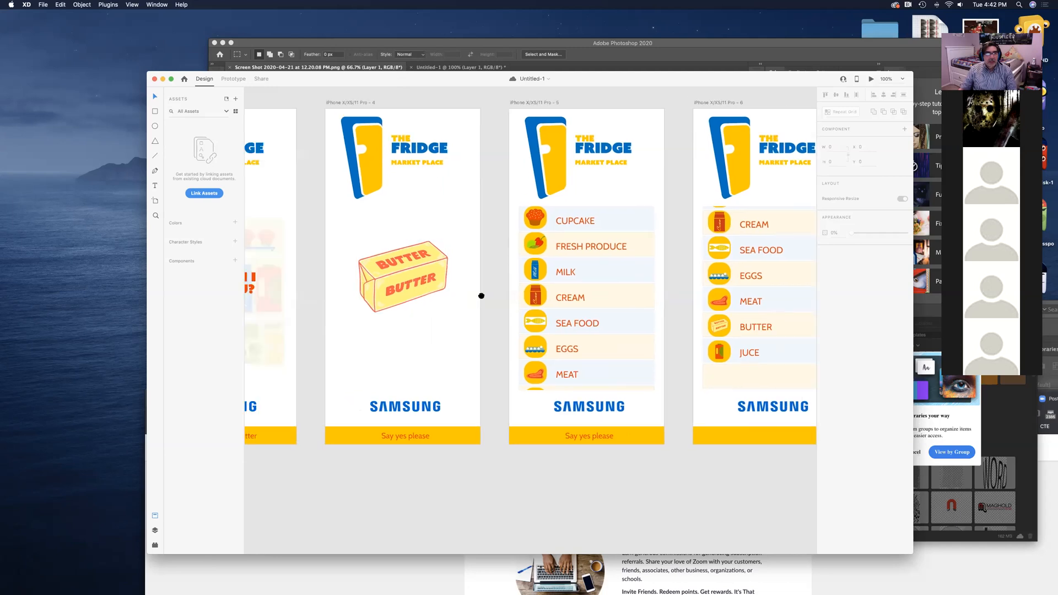
{"action": "scroll", "coordinate": [555, 240], "scroll_direction": "left", "scroll_amount": 10}
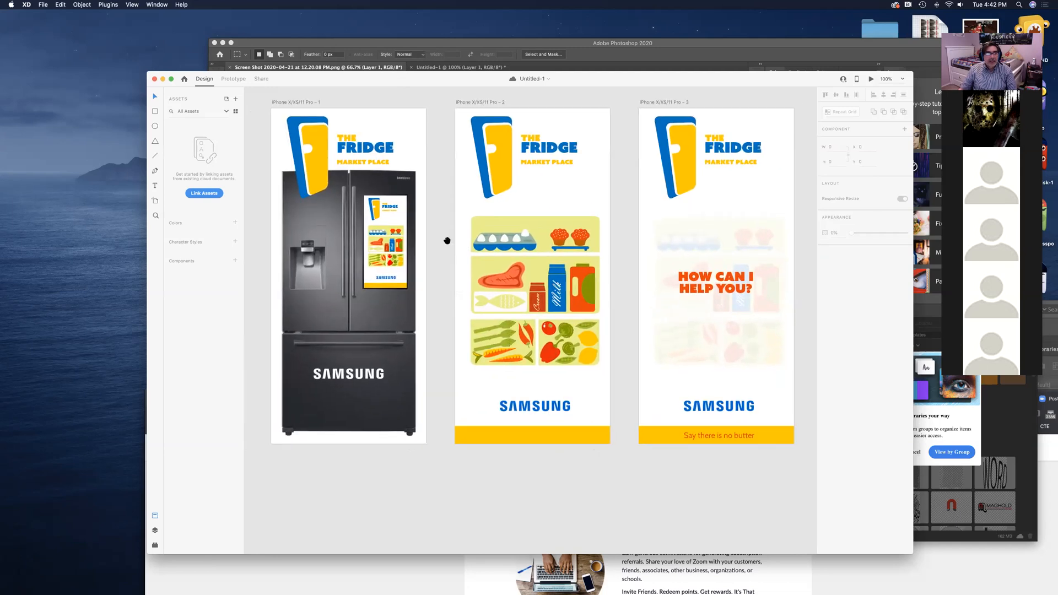
{"action": "scroll", "coordinate": [478, 252], "scroll_direction": "left", "scroll_amount": 3}
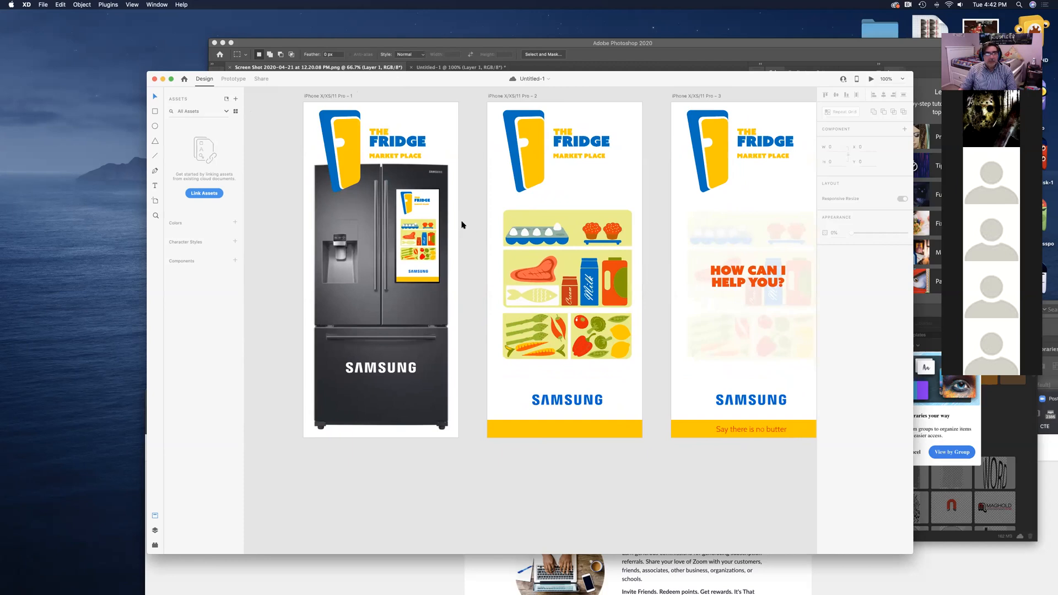
{"action": "left_click_drag", "start_coordinate": [461, 224], "coordinate": [420, 215]}
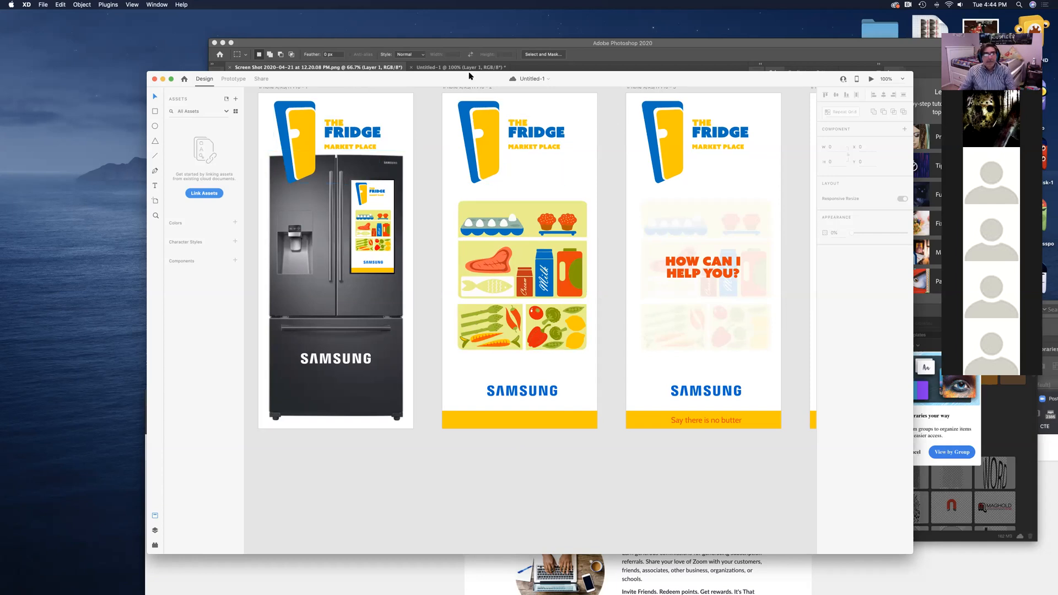
Step: Switch to Photoshop and inspect the refrigerator photo and the selected food shelves in the fridge-interior illustration
{"action": "left_click_drag", "start_coordinate": [439, 79], "coordinate": [442, 204]}
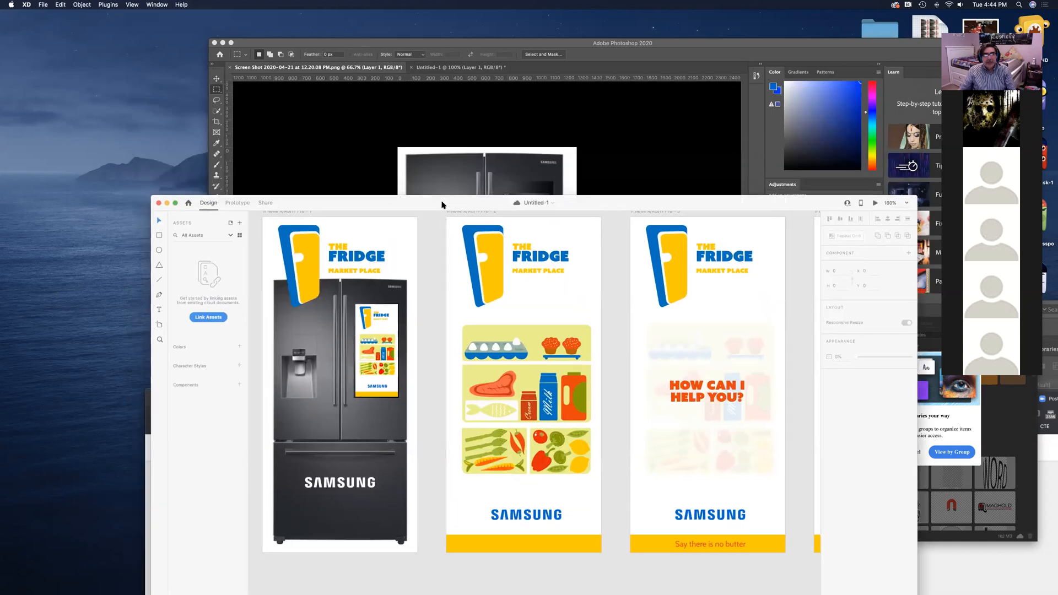
{"action": "left_click", "coordinate": [441, 47]}
{"action": "key", "text": "super+a"}
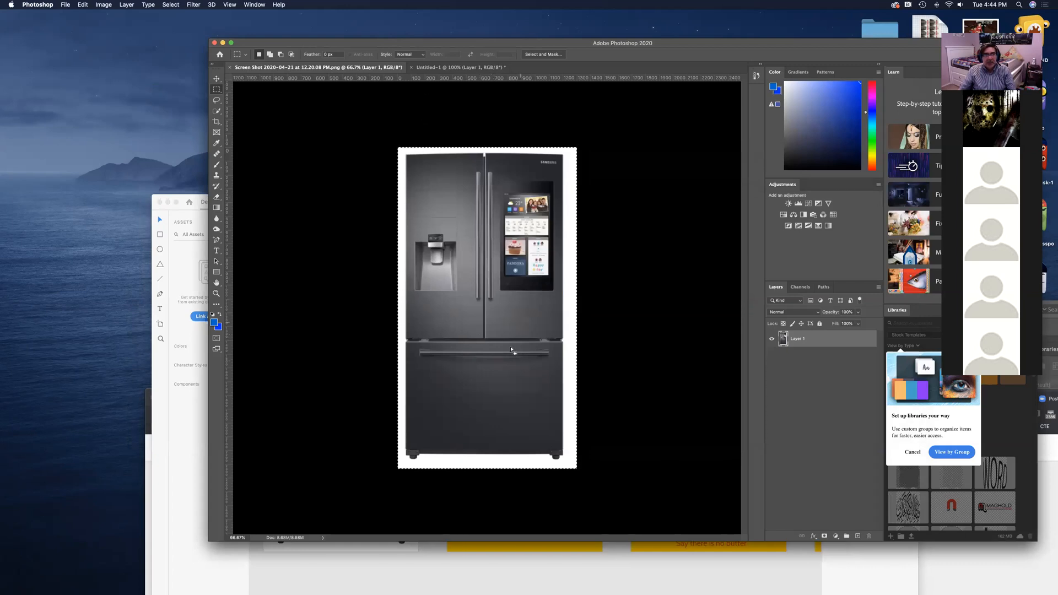
{"action": "left_click", "coordinate": [444, 68]}
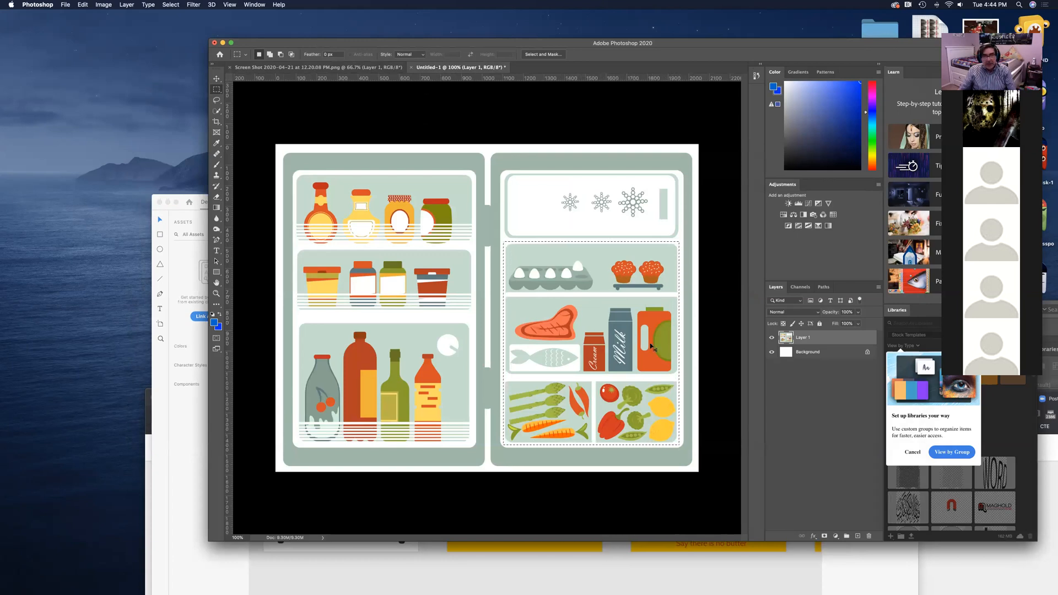
{"action": "key", "text": "super+Tab"}
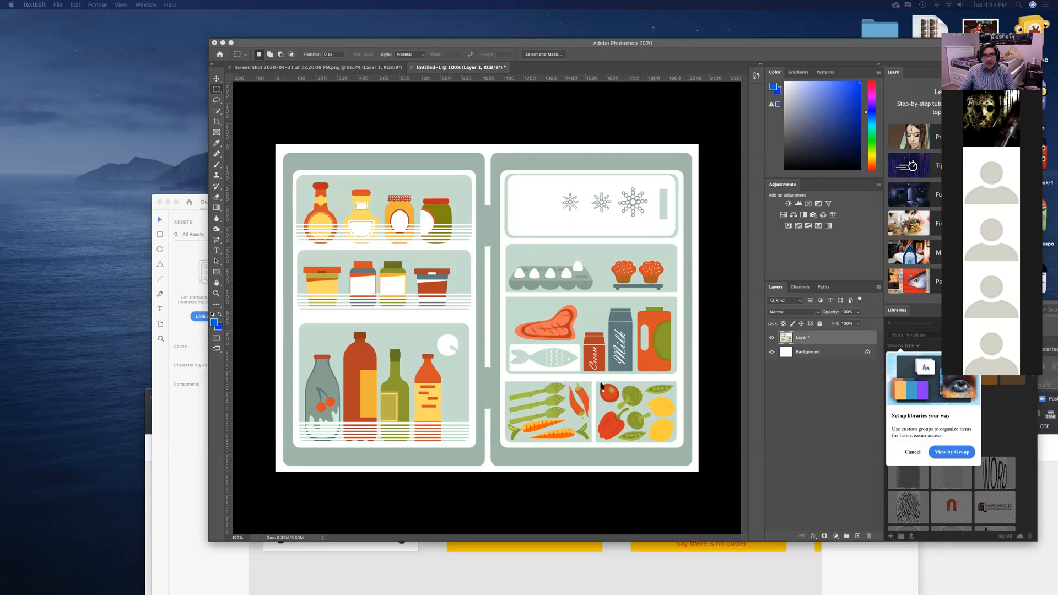
{"action": "left_click", "coordinate": [690, 389]}
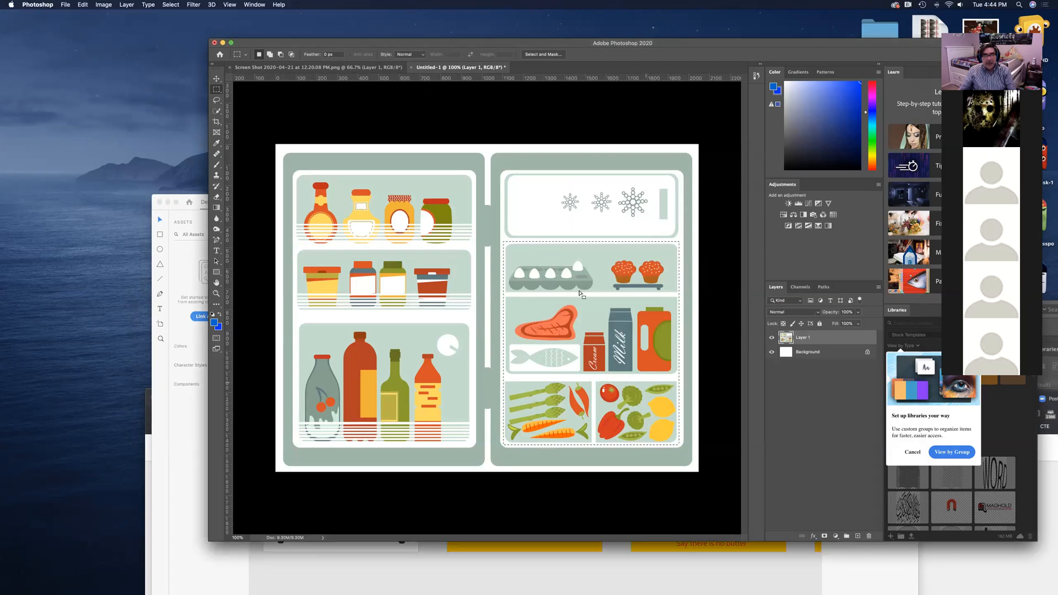
{"action": "left_click_drag", "start_coordinate": [502, 241], "coordinate": [681, 446]}
Step: Switch to Illustrator and move its window up so the logo and food shelf artwork are in full view
{"action": "key", "text": "super+Tab"}
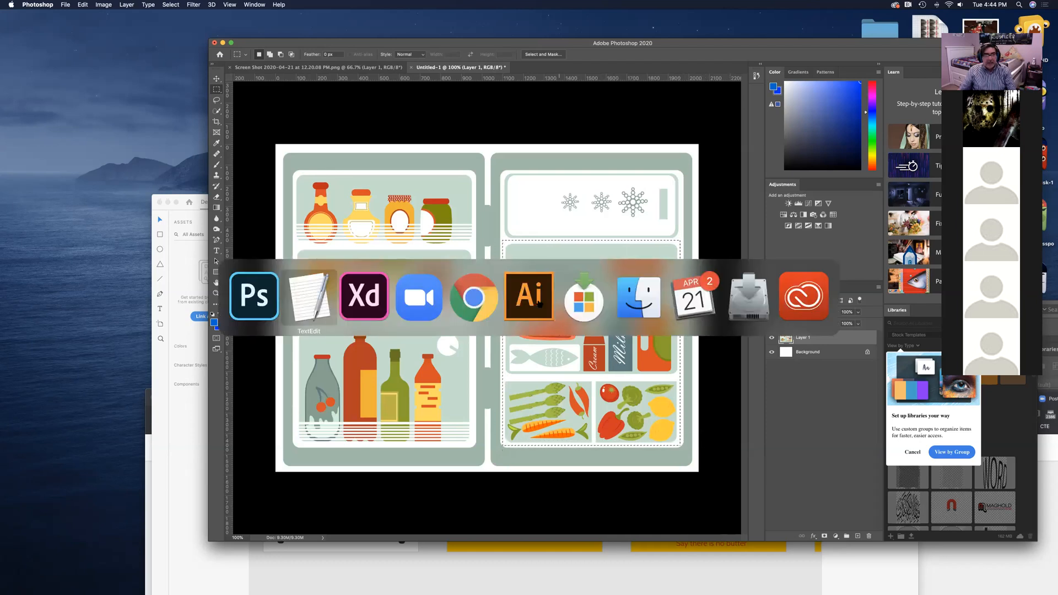
{"action": "key", "text": "super+Tab"}
{"action": "key", "text": "super+Tab"}
{"action": "key", "text": "super+Tab"}
{"action": "key", "text": "super+Tab"}
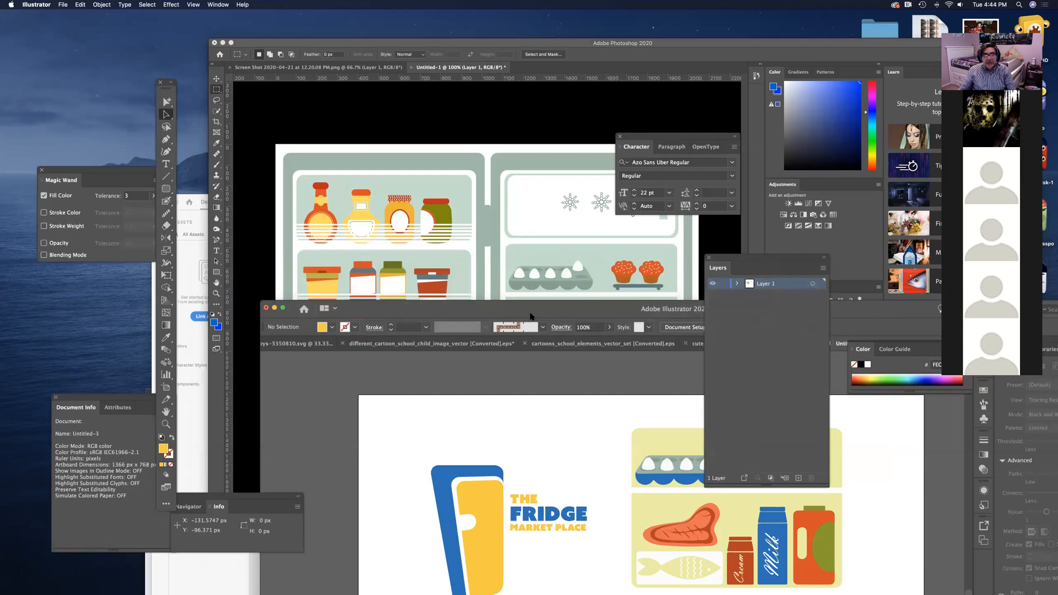
{"action": "left_click_drag", "start_coordinate": [530, 313], "coordinate": [324, 38]}
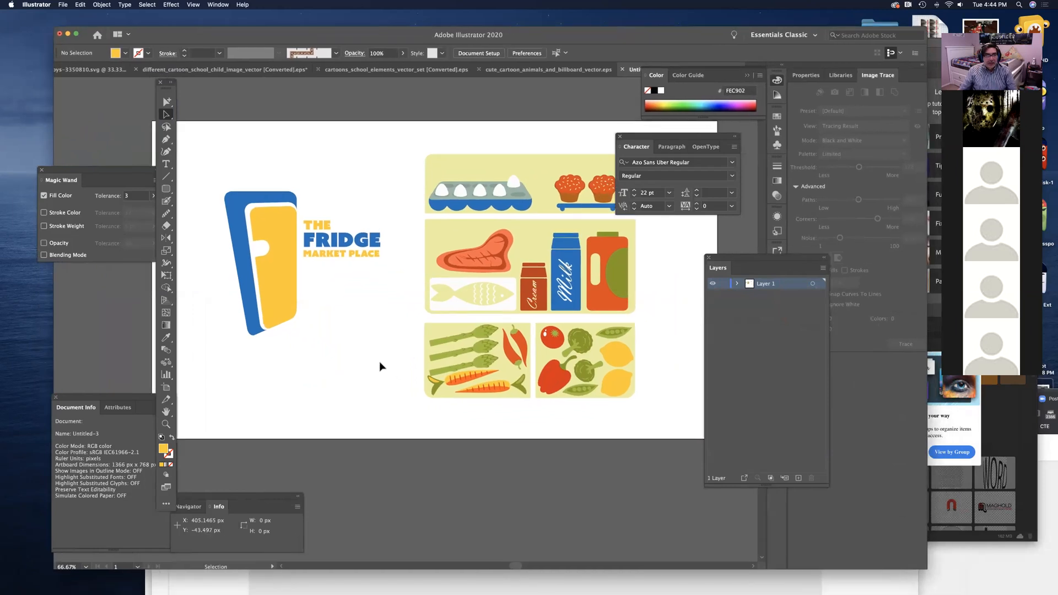
{"action": "left_click_drag", "start_coordinate": [649, 488], "coordinate": [580, 236]}
{"action": "scroll", "coordinate": [579, 236], "scroll_direction": "down", "scroll_amount": 3}
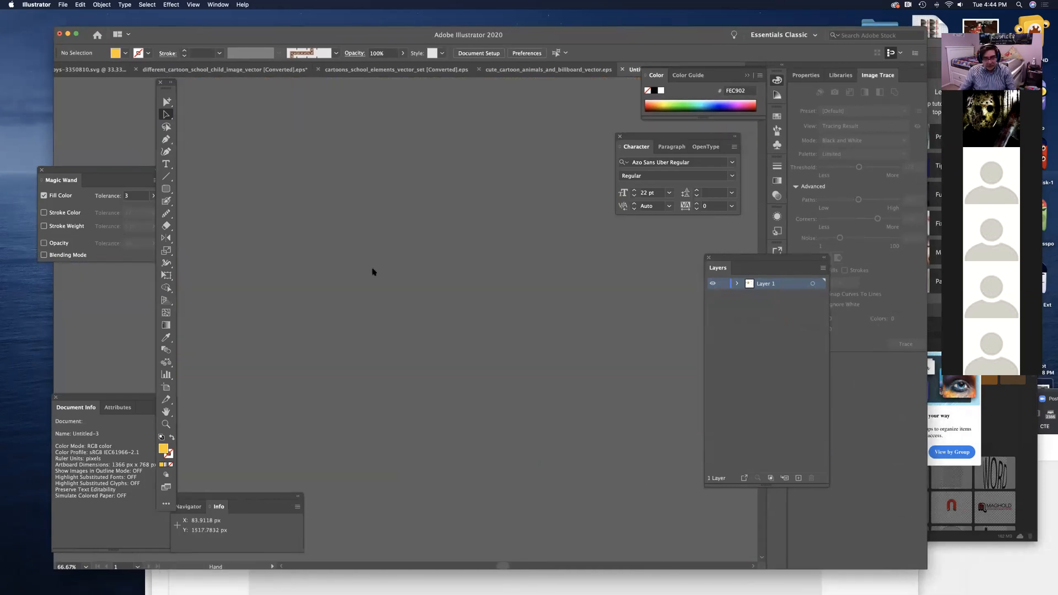
{"action": "key", "text": "super+v"}
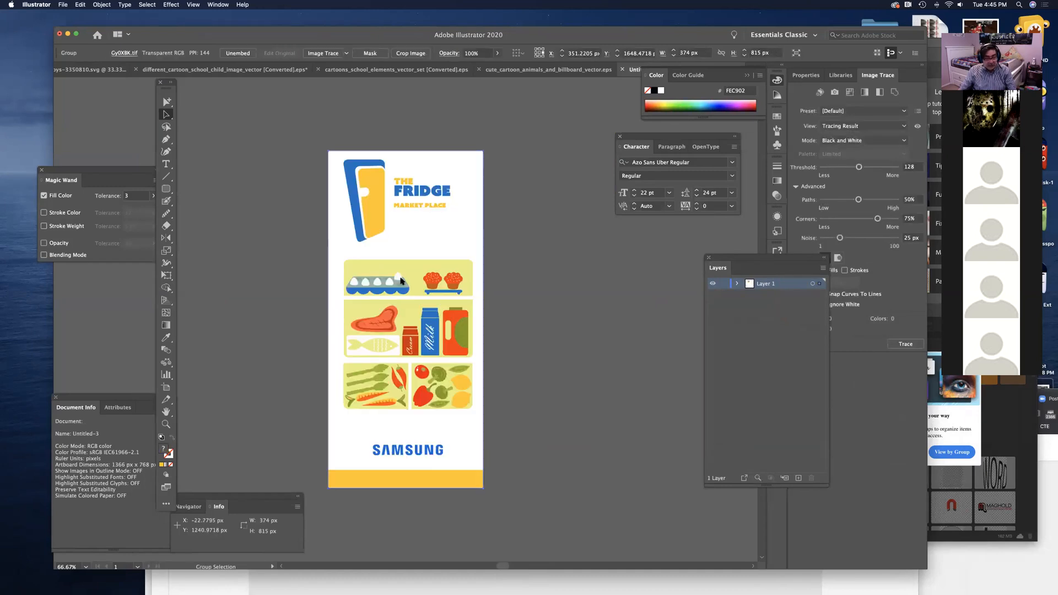
{"action": "key", "text": "Delete"}
Step: Revisit the XD artboards and Photoshop's fridge-interior illustration, and paste the copied food shelves into the Illustrator document
{"action": "key", "text": "super+Tab"}
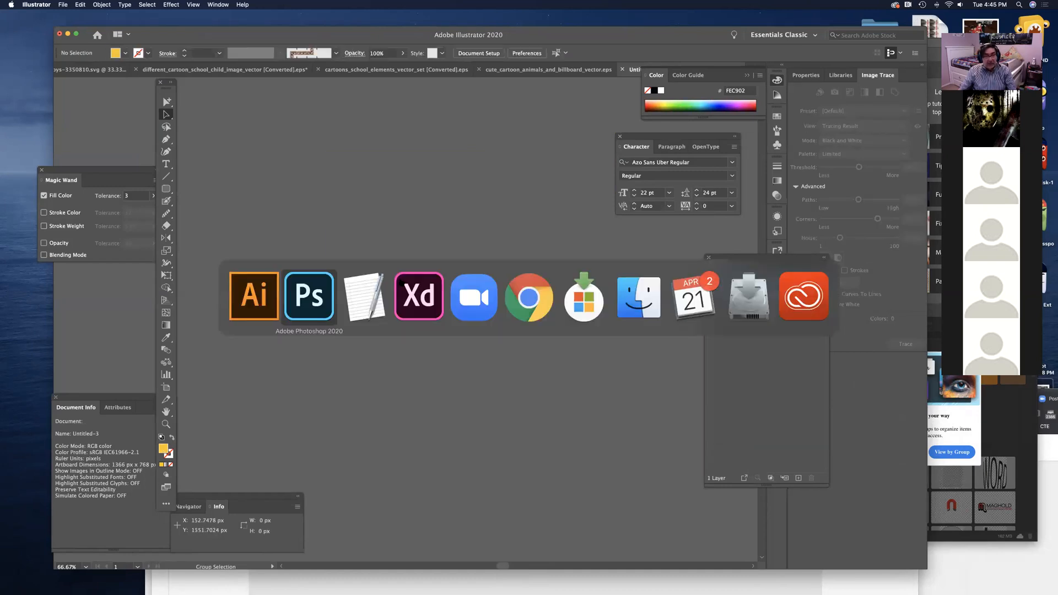
{"action": "key", "text": "super+Tab"}
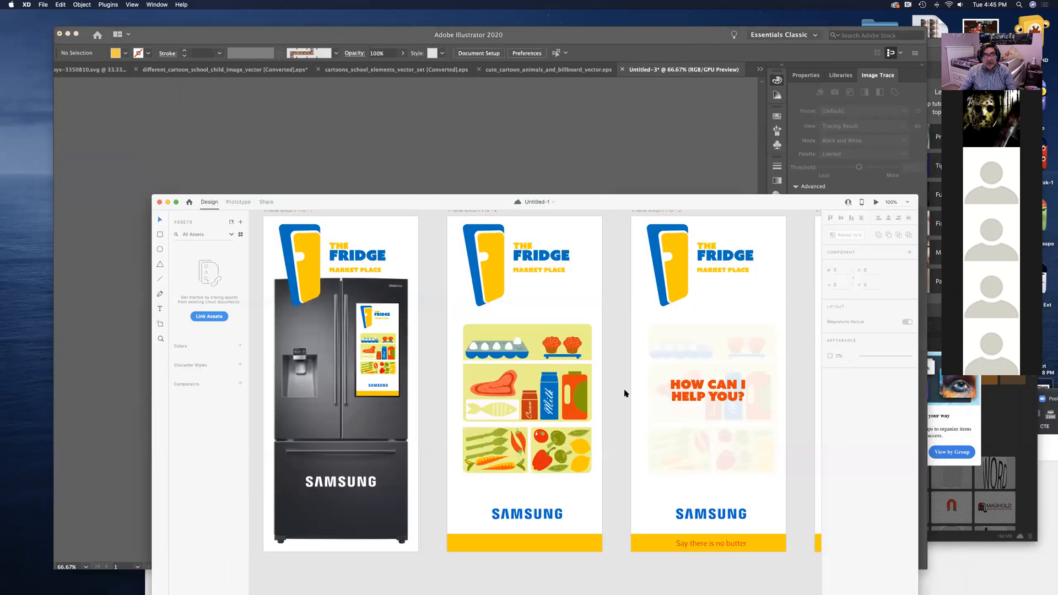
{"action": "key", "text": "super+Tab"}
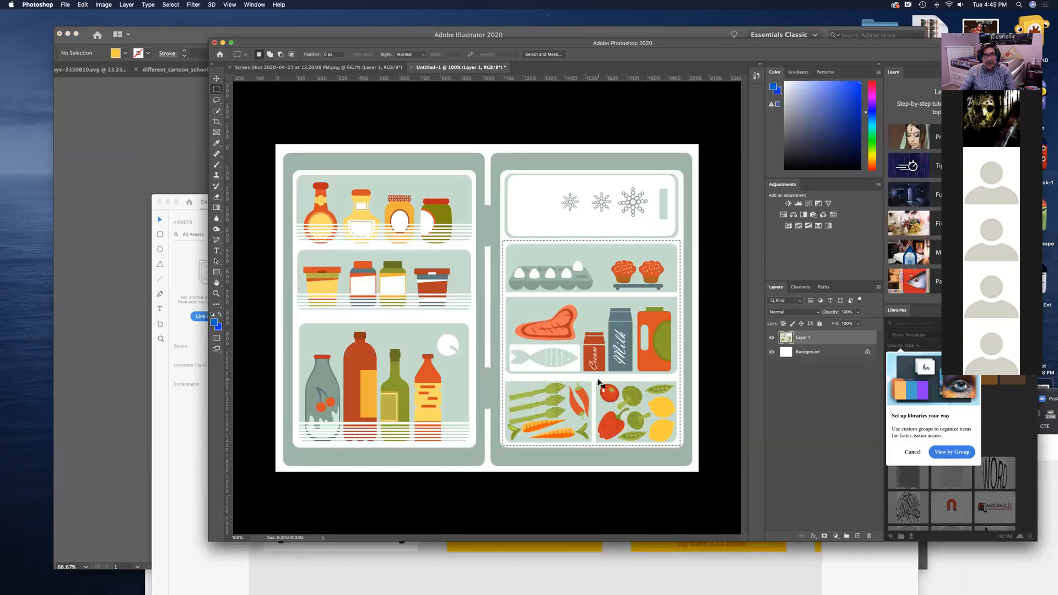
{"action": "key", "text": "super+Tab"}
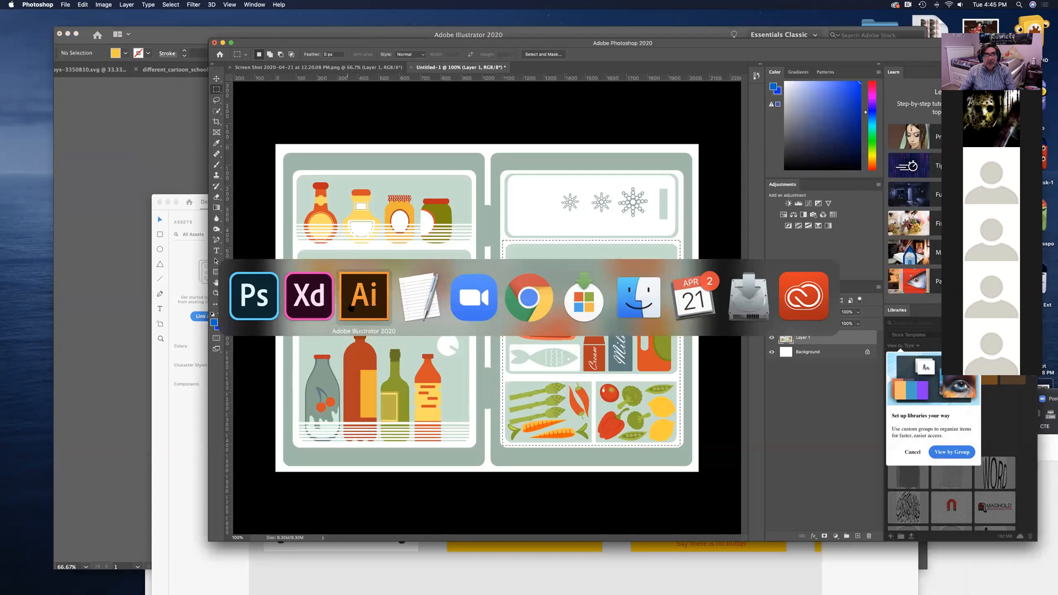
{"action": "left_click", "coordinate": [388, 316]}
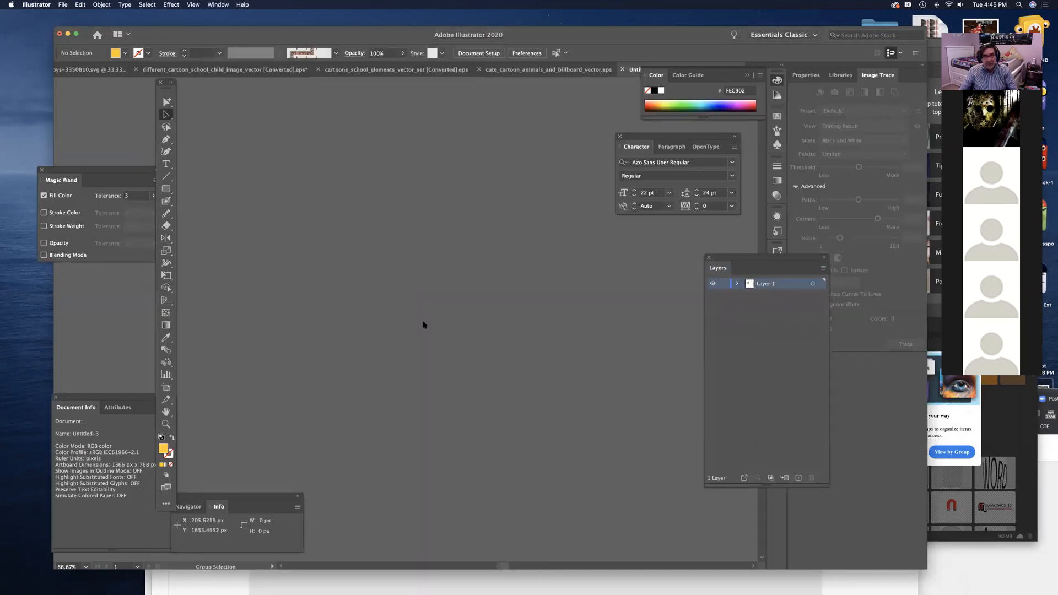
{"action": "key", "text": "super+v"}
Step: Move the Info and tools panels clear of the pasted food shelves and reposition the Illustrator window so the image is in full view
{"action": "left_click_drag", "start_coordinate": [221, 512], "coordinate": [94, 532]}
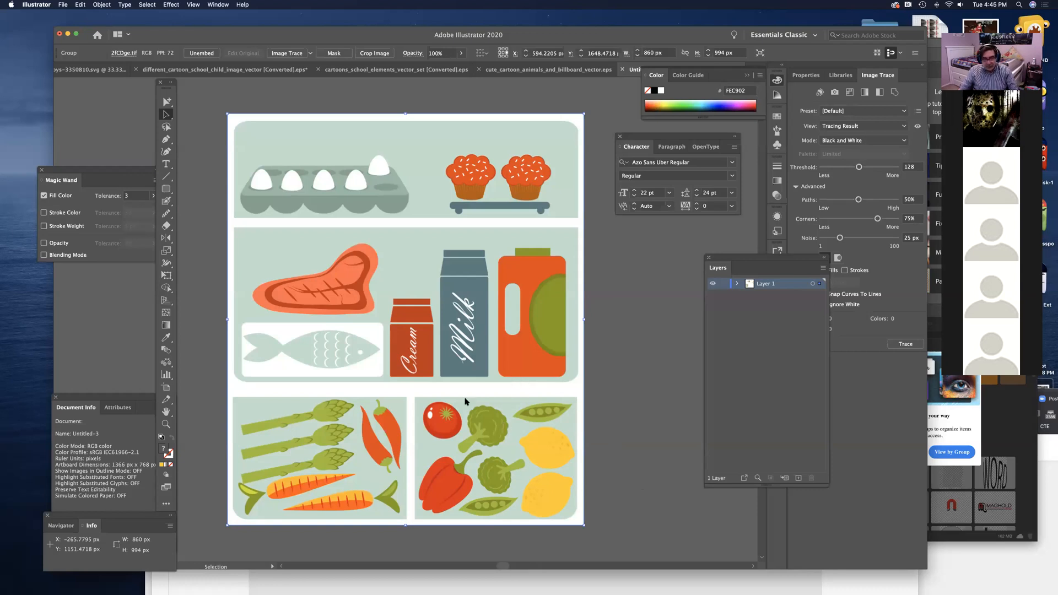
{"action": "key", "text": "space"}
{"action": "mouse_move", "coordinate": [279, 386]}
{"action": "left_mouse_down"}
{"action": "mouse_move", "coordinate": [325, 437]}
{"action": "mouse_move", "coordinate": [288, 377]}
{"action": "left_mouse_up"}
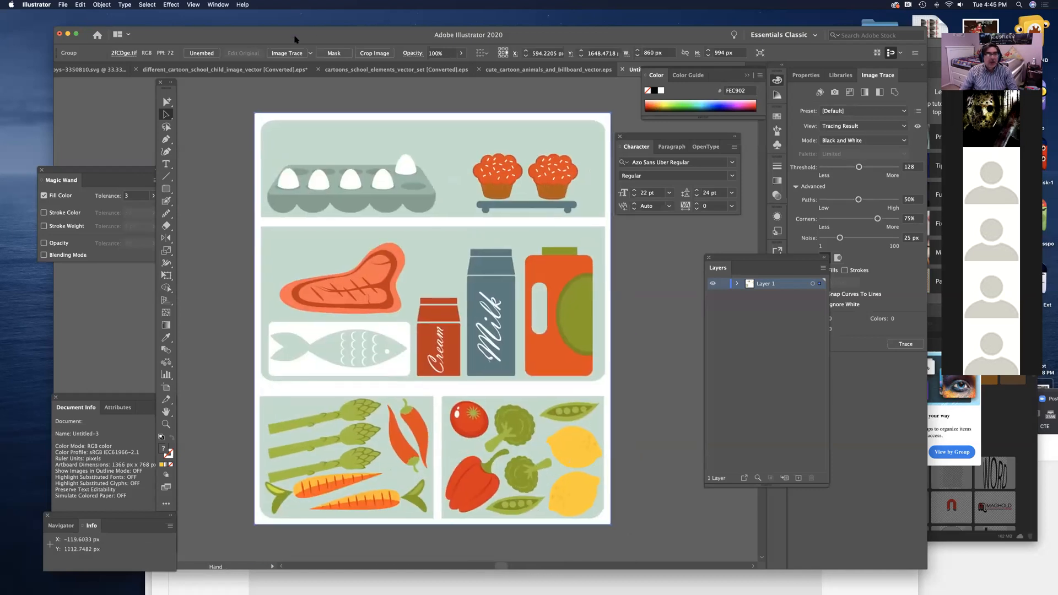
{"action": "left_click_drag", "start_coordinate": [293, 37], "coordinate": [308, 76]}
{"action": "left_click_drag", "start_coordinate": [167, 86], "coordinate": [23, 119]}
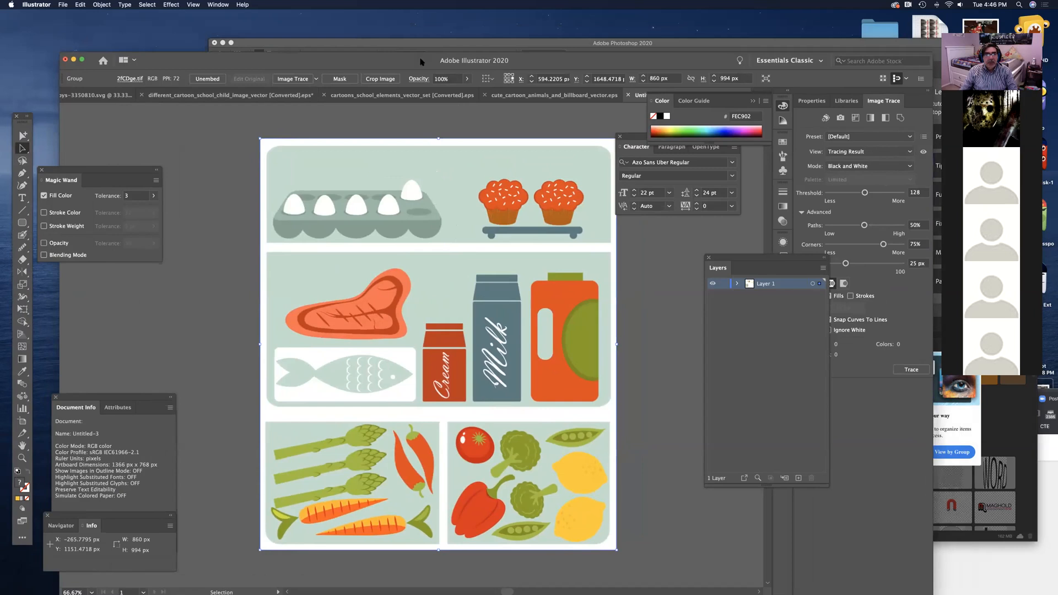
{"action": "mouse_move", "coordinate": [253, 65]}
{"action": "left_mouse_down"}
{"action": "mouse_move", "coordinate": [248, 73]}
{"action": "mouse_move", "coordinate": [217, 52]}
{"action": "mouse_move", "coordinate": [291, 67]}
{"action": "mouse_move", "coordinate": [259, 61]}
{"action": "left_mouse_up"}
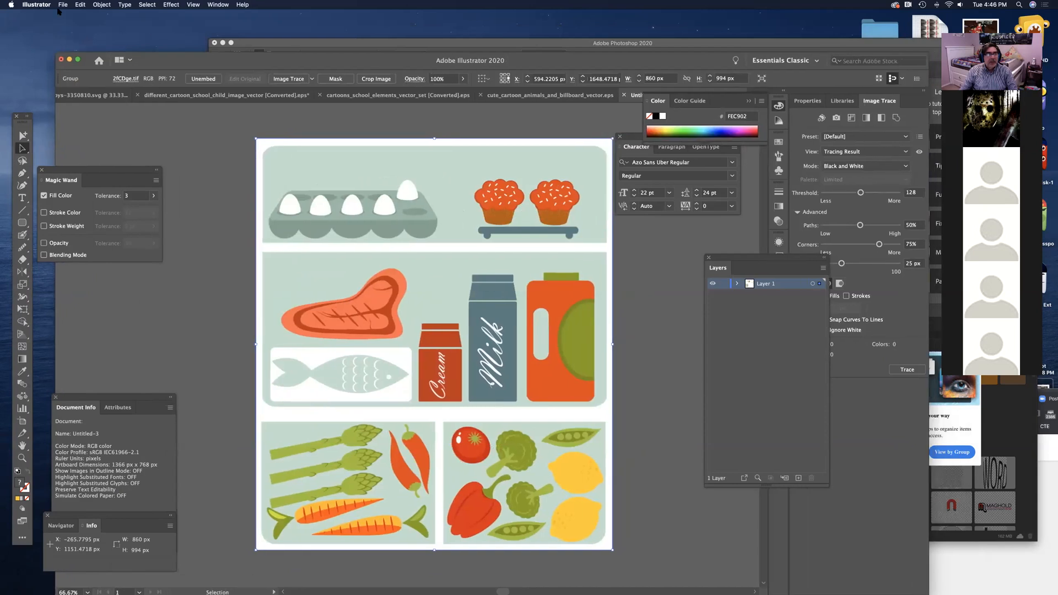
{"action": "left_click_drag", "start_coordinate": [347, 64], "coordinate": [342, 54]}
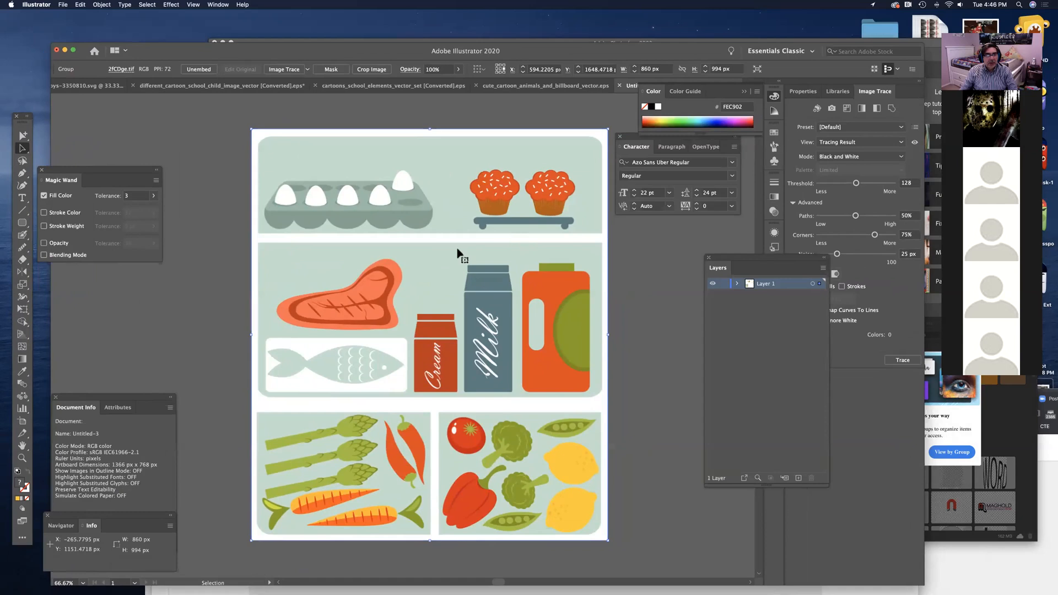
Step: Try tracing the pasted food-shelf image with the default Image Trace preset, and undo the trace
{"action": "left_click", "coordinate": [225, 243]}
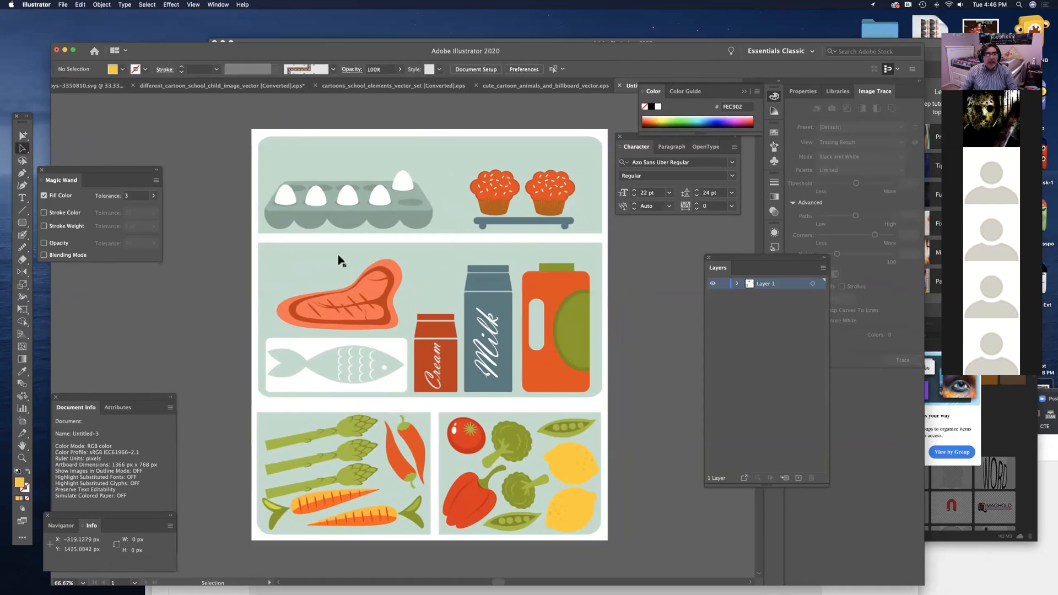
{"action": "left_click", "coordinate": [415, 281]}
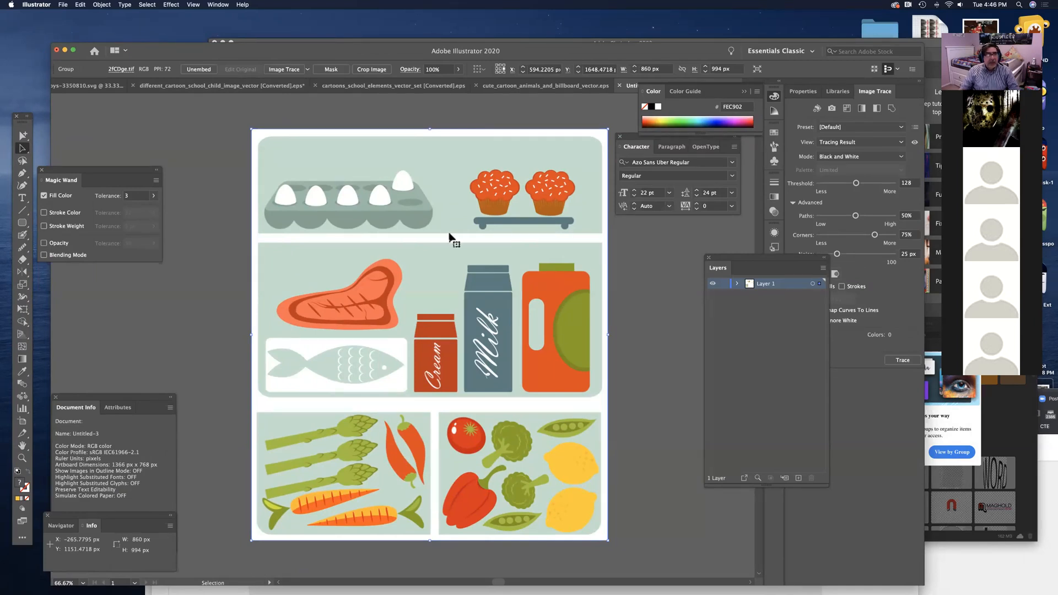
{"action": "left_click", "coordinate": [282, 70]}
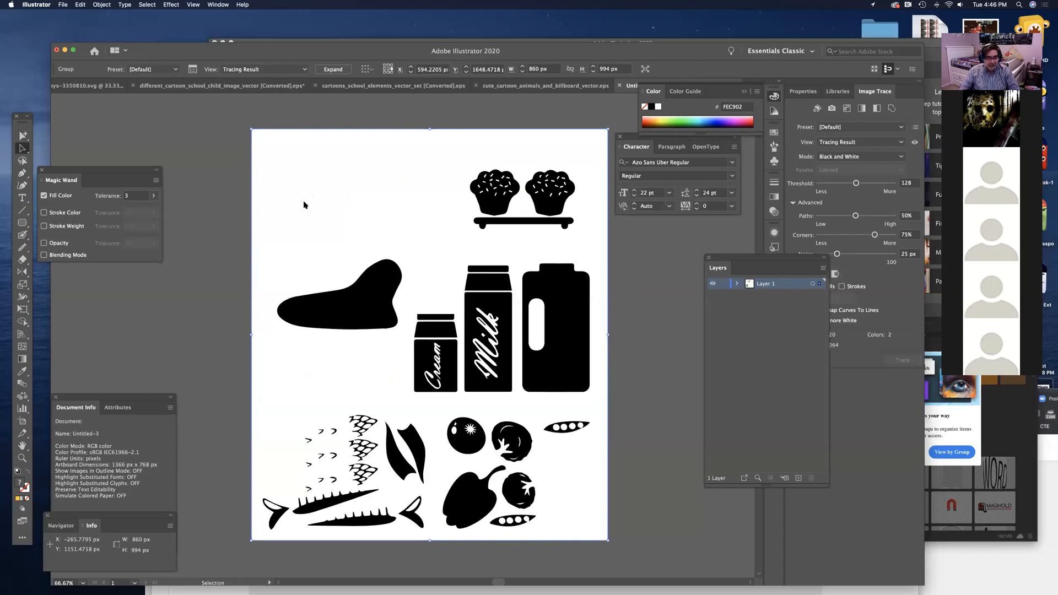
{"action": "key", "text": "super"}
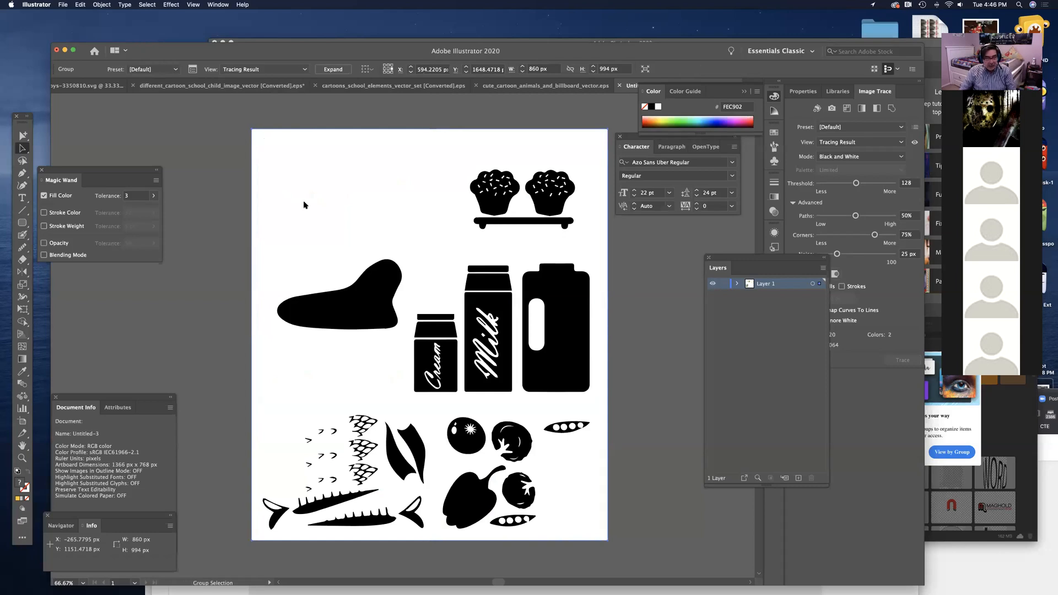
{"action": "key", "text": "super+z"}
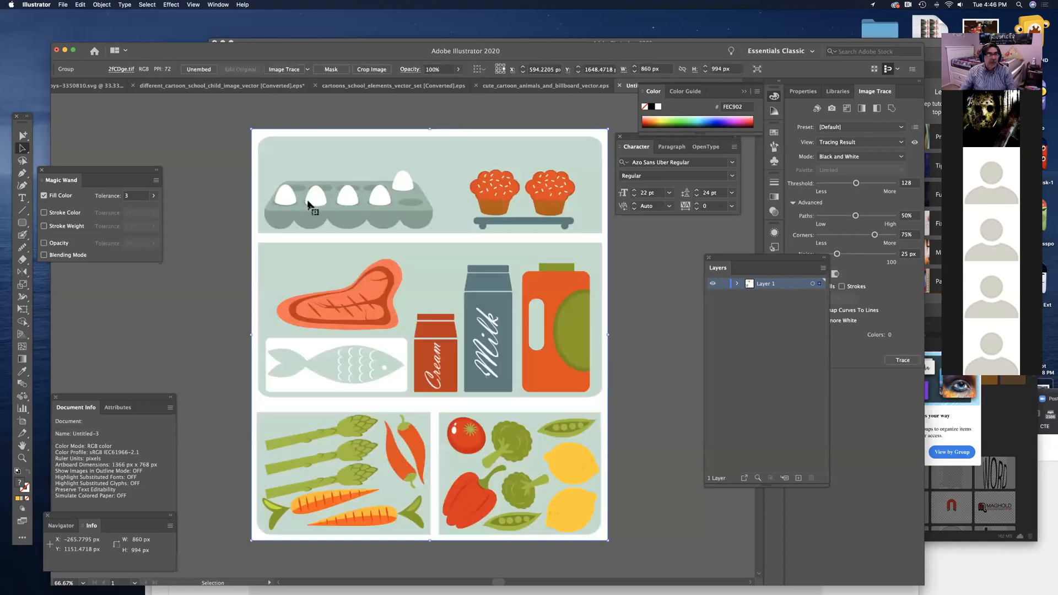
Step: Trace the pasted food-shelf image with the 16 Colors Image Trace preset
{"action": "left_click", "coordinate": [307, 70]}
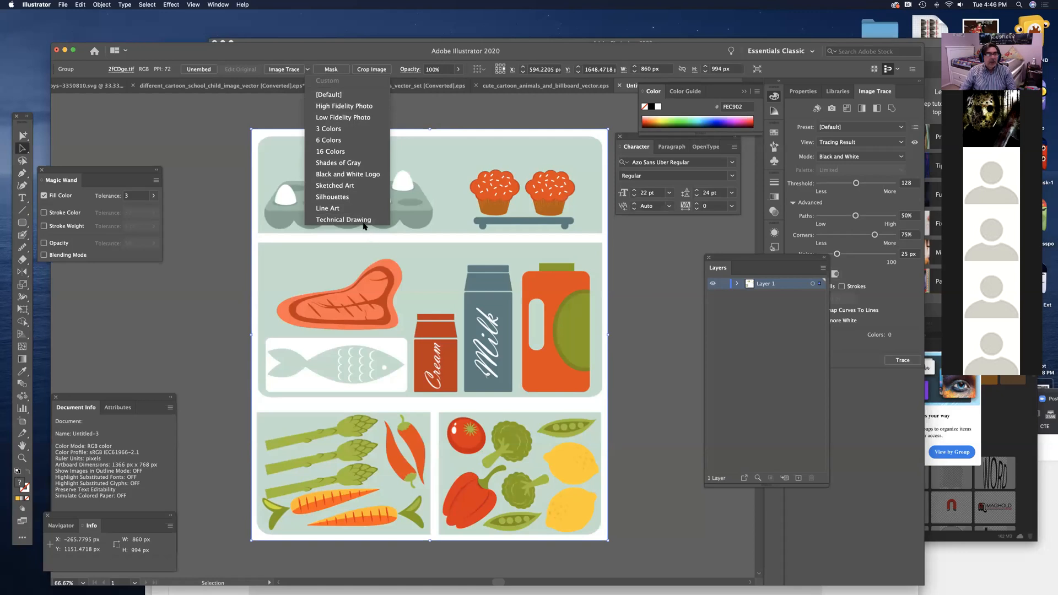
{"action": "left_click", "coordinate": [331, 152]}
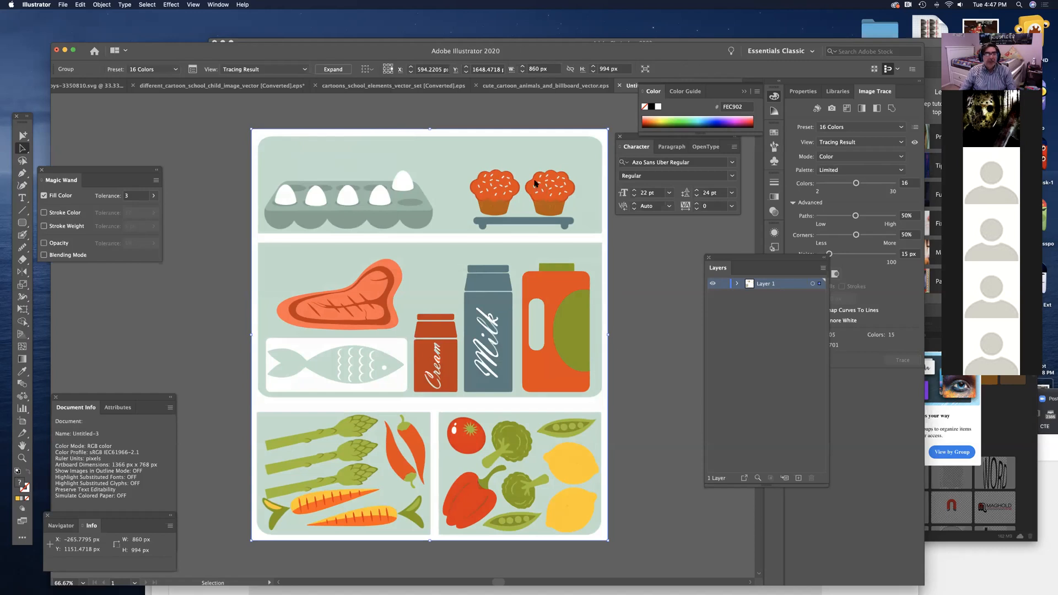
{"action": "left_click_drag", "start_coordinate": [527, 55], "coordinate": [506, 46]}
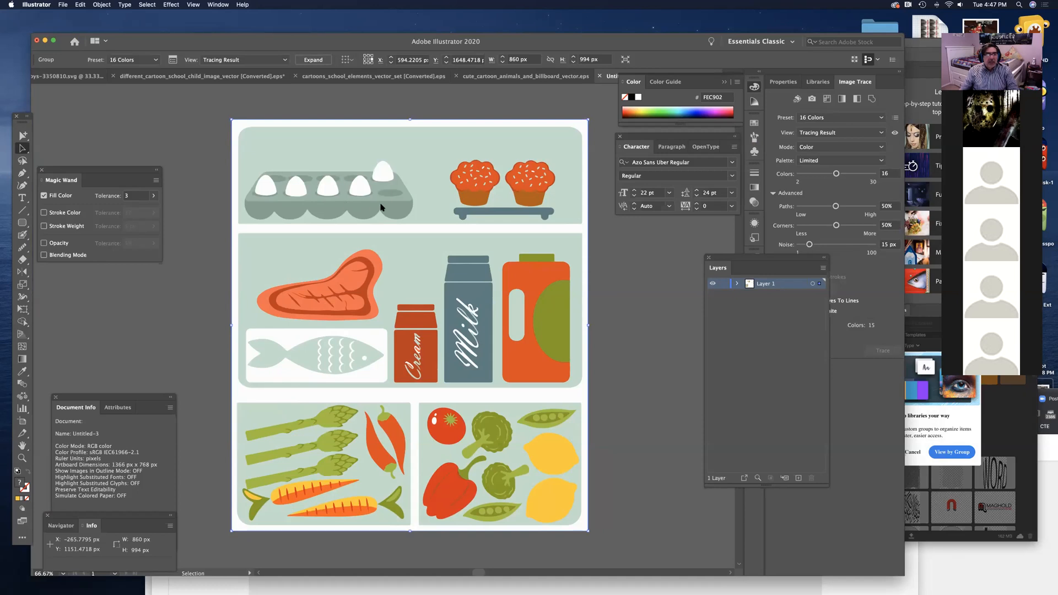
Step: Examine the traced egg carton up close to judge the quality of its edges and colors
{"action": "key", "text": "super"}
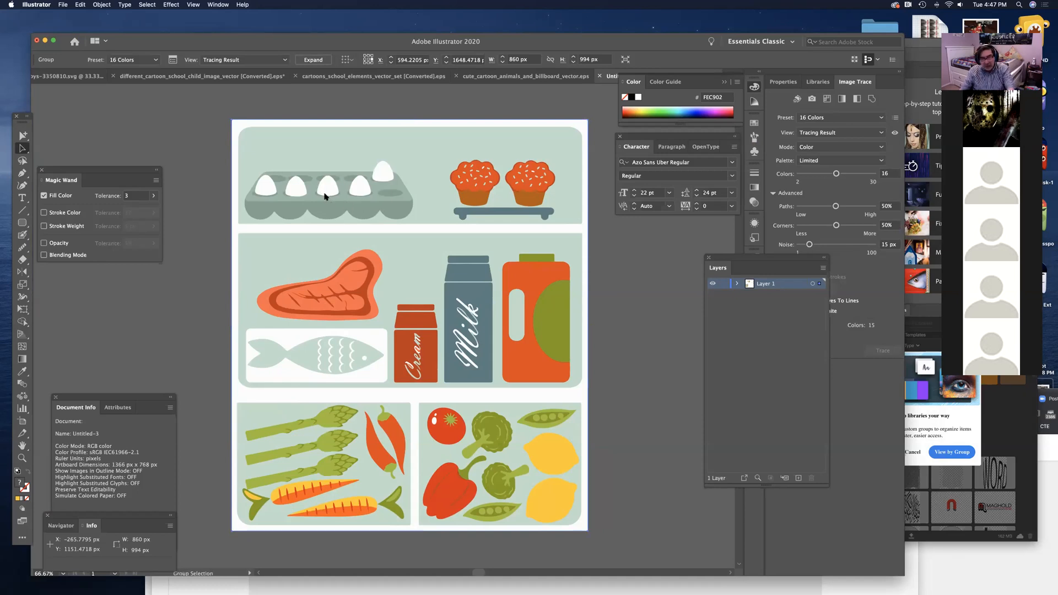
{"action": "key", "text": "super+plus"}
{"action": "key", "text": "super+plus"}
{"action": "left_click_drag", "start_coordinate": [375, 339], "coordinate": [447, 545]}
{"action": "left_click_drag", "start_coordinate": [409, 362], "coordinate": [463, 398]}
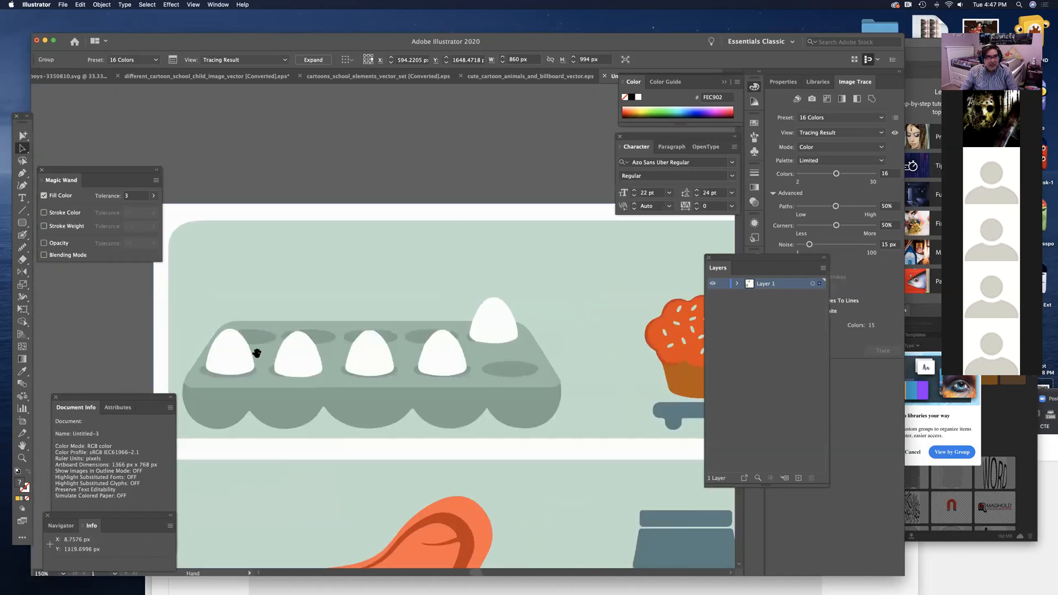
{"action": "left_click_drag", "start_coordinate": [373, 348], "coordinate": [366, 418]}
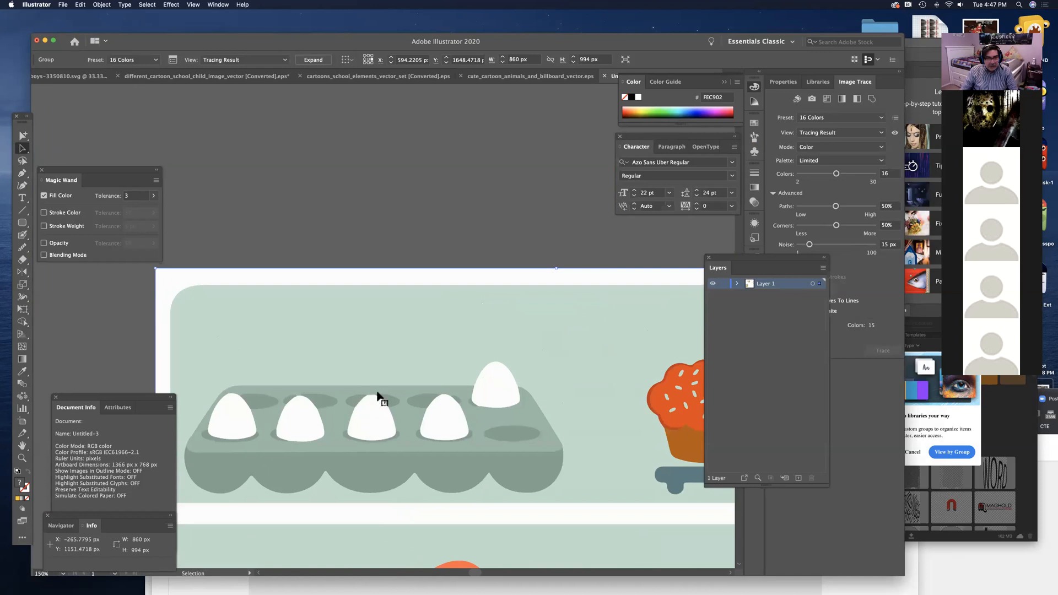
{"action": "key", "text": "super+equal"}
{"action": "key", "text": "super+equal"}
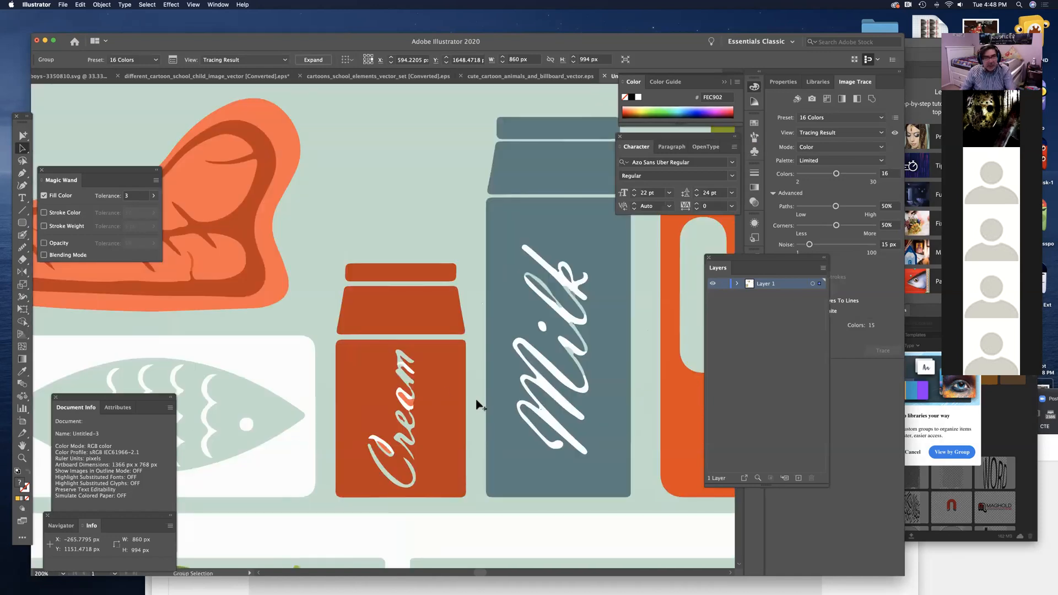
Step: Examine the traced steak, Cream and Milk cartons and vegetables up close, and return to the full artwork view
{"action": "left_click_drag", "start_coordinate": [286, 237], "coordinate": [551, 492]}
{"action": "left_click_drag", "start_coordinate": [189, 338], "coordinate": [531, 336]}
{"action": "left_click_drag", "start_coordinate": [560, 117], "coordinate": [470, 453]}
{"action": "left_click_drag", "start_coordinate": [545, 413], "coordinate": [398, 231]}
{"action": "scroll", "coordinate": [397, 232], "scroll_direction": "down", "scroll_amount": 10}
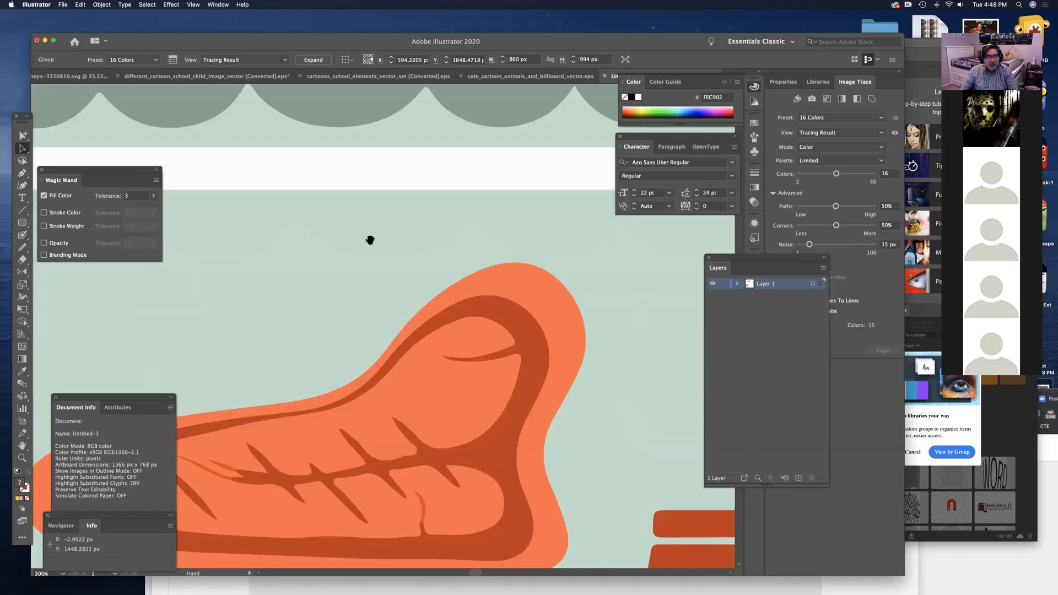
{"action": "scroll", "coordinate": [342, 283], "scroll_direction": "down", "scroll_amount": 3}
{"action": "scroll", "coordinate": [343, 283], "scroll_direction": "right", "scroll_amount": 2}
{"action": "scroll", "coordinate": [477, 385], "scroll_direction": "down", "scroll_amount": 5}
{"action": "scroll", "coordinate": [478, 385], "scroll_direction": "right", "scroll_amount": 5}
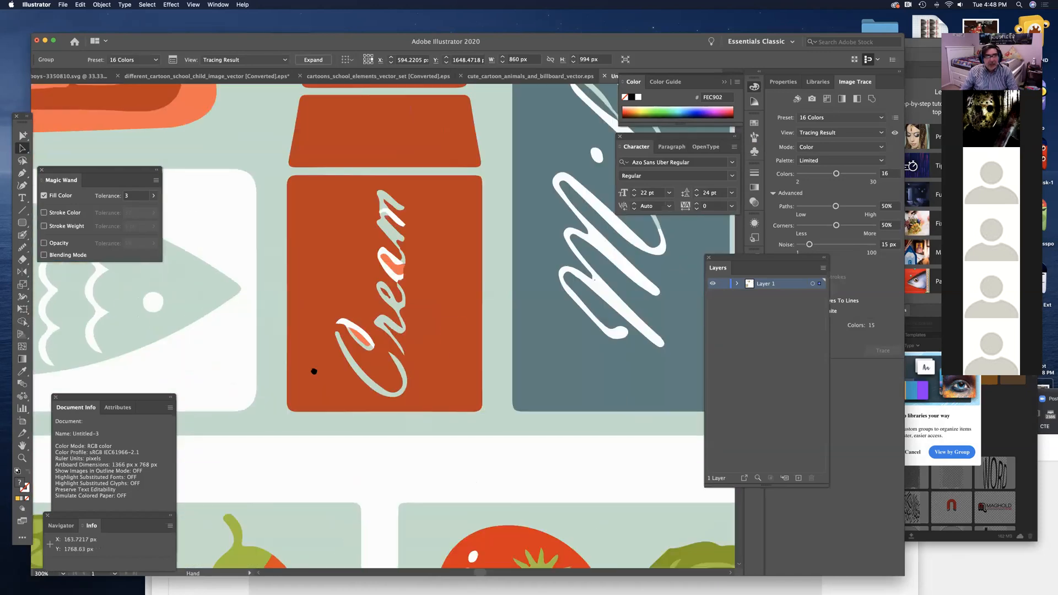
{"action": "scroll", "coordinate": [413, 405], "scroll_direction": "down", "scroll_amount": 3}
{"action": "scroll", "coordinate": [413, 405], "scroll_direction": "left", "scroll_amount": 5}
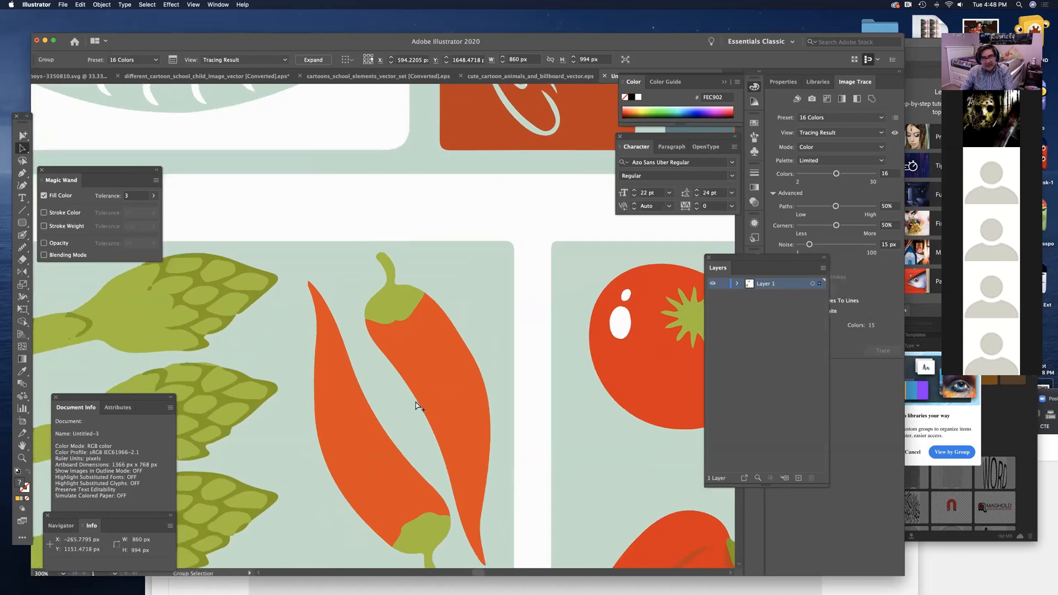
{"action": "key", "text": "super+minus"}
{"action": "key", "text": "super+minus"}
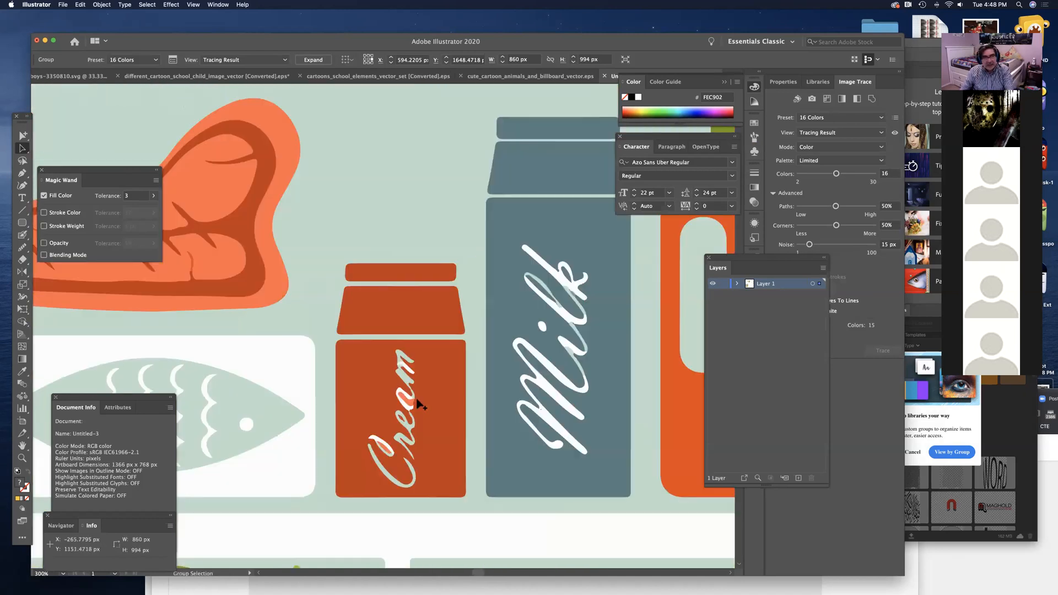
{"action": "key", "text": "super+minus"}
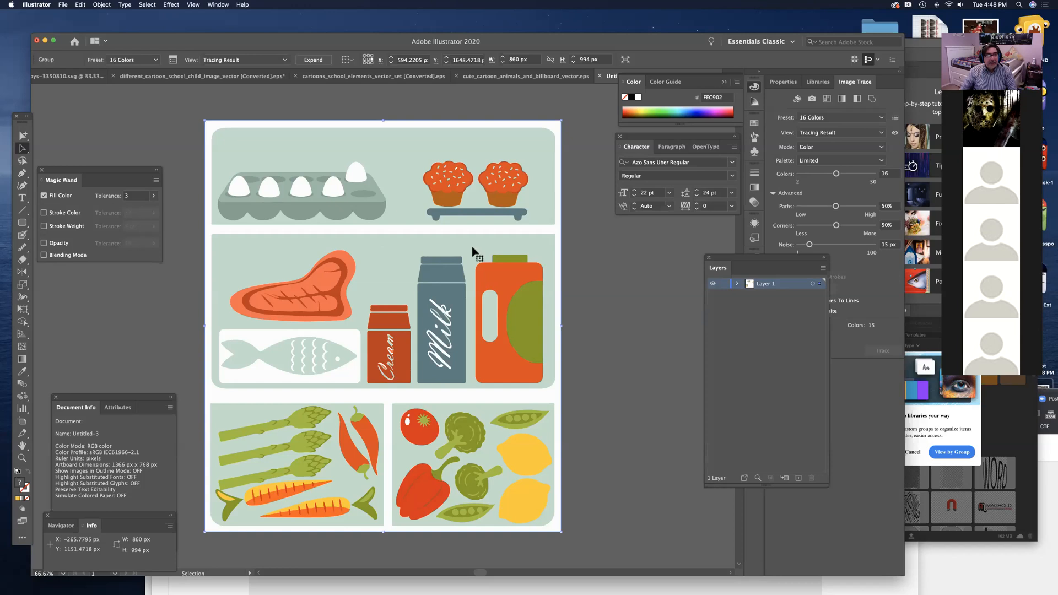
Step: Expand the 16-color tracing into editable vector paths and shift the artwork slightly up and left
{"action": "left_click_drag", "start_coordinate": [544, 286], "coordinate": [544, 286]}
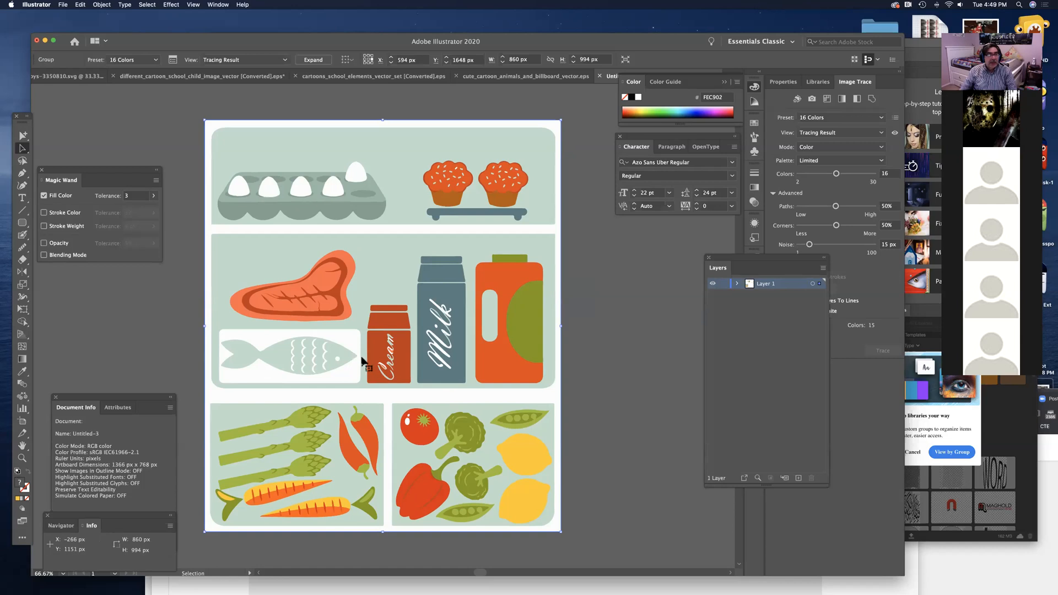
{"action": "left_click", "coordinate": [315, 60]}
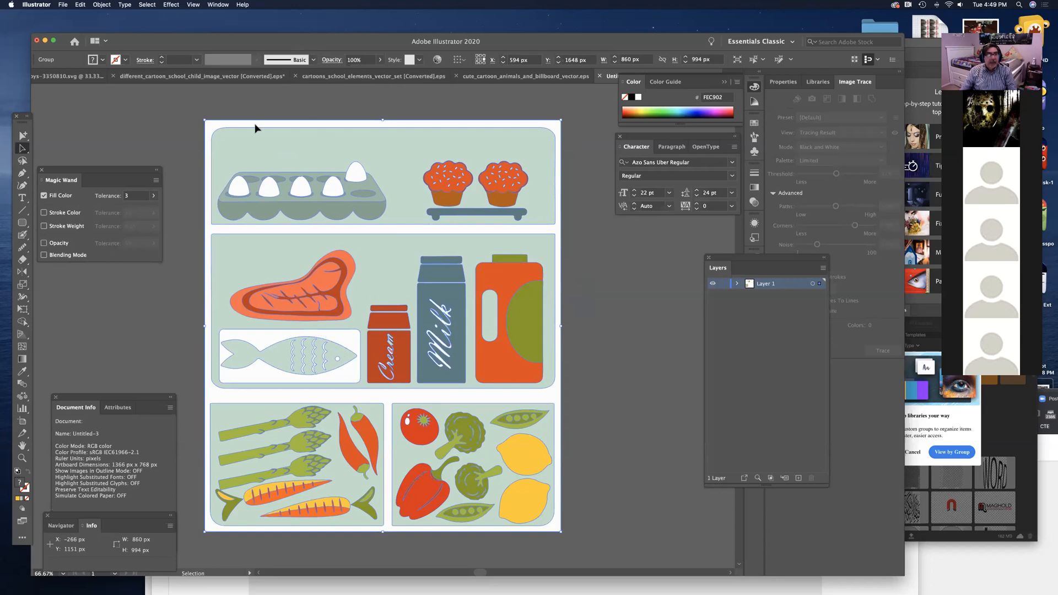
{"action": "left_click_drag", "start_coordinate": [518, 135], "coordinate": [463, 145]}
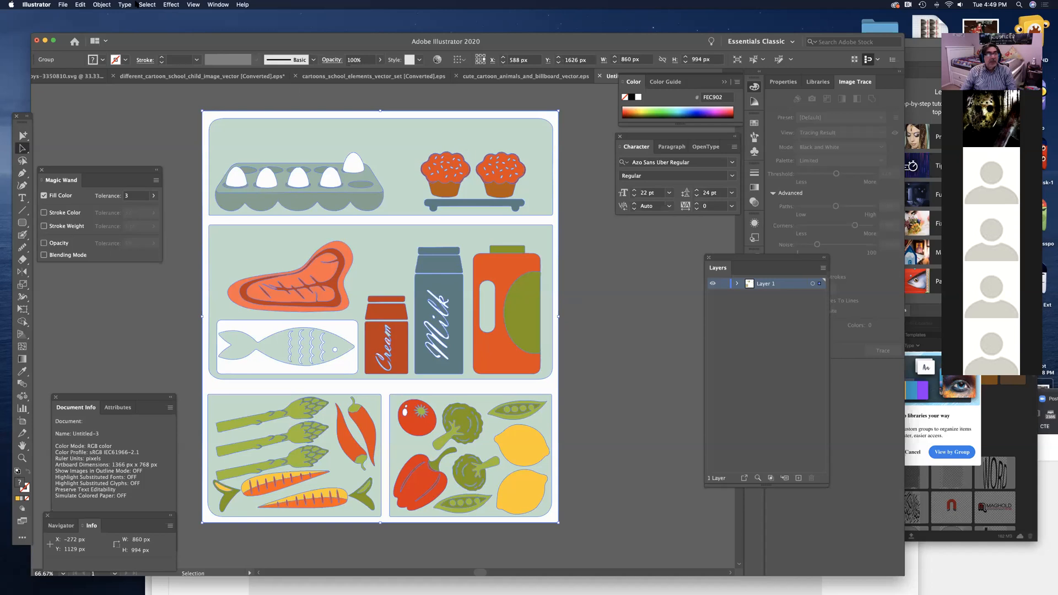
Step: Ungroup the expanded food-shelf artwork and shift it slightly on the canvas, leaving nothing selected
{"action": "left_click", "coordinate": [97, 4]}
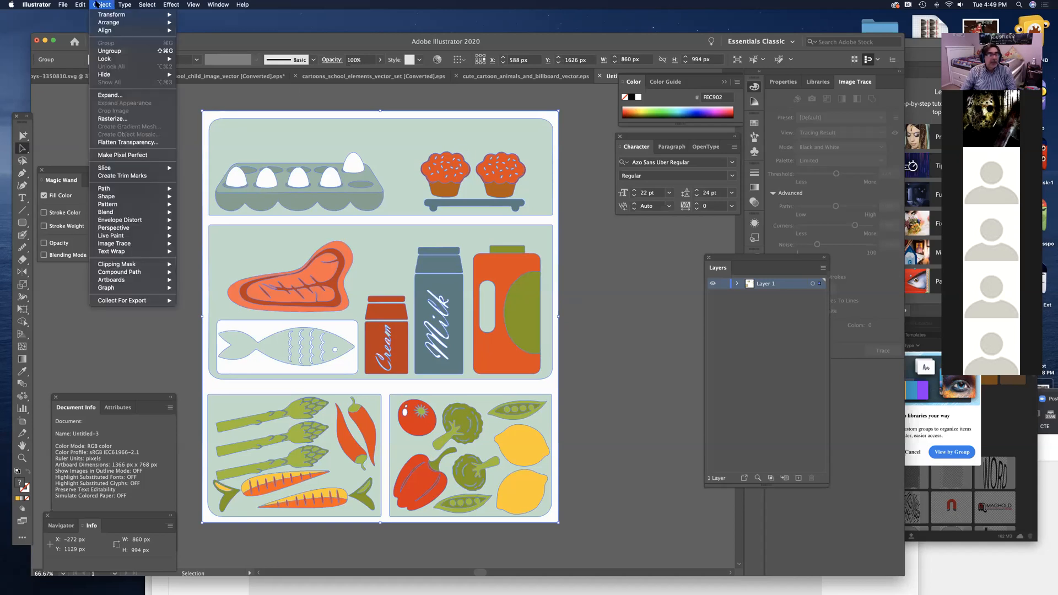
{"action": "left_click", "coordinate": [132, 51]}
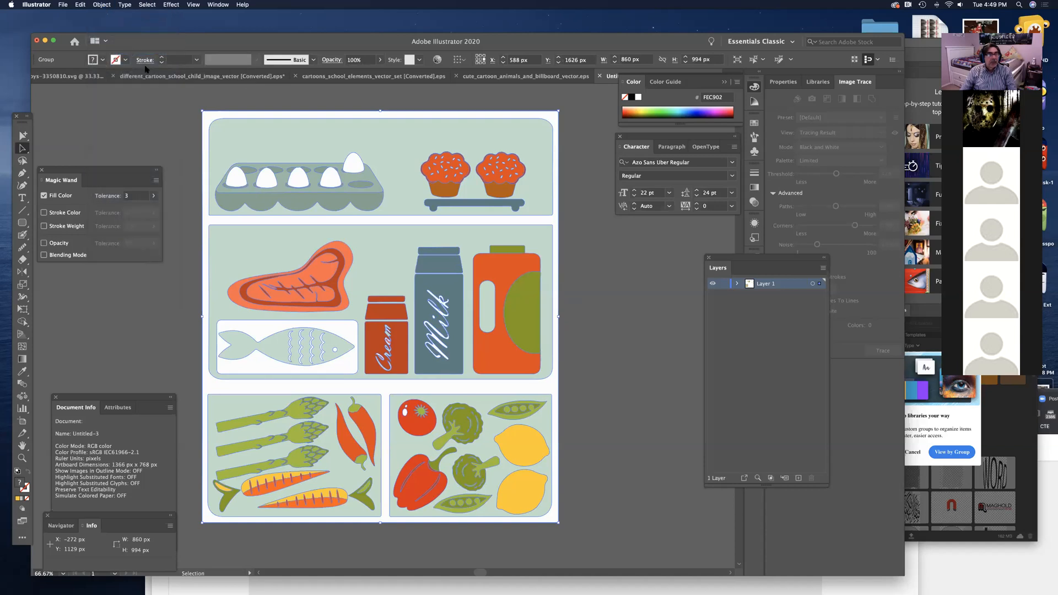
{"action": "left_click", "coordinate": [586, 223]}
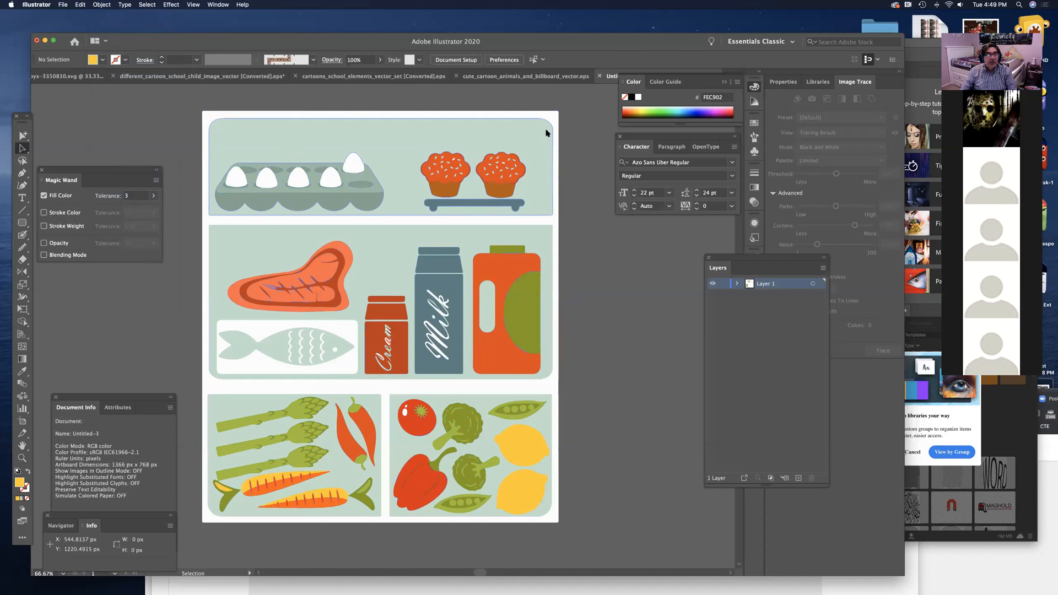
{"action": "left_click_drag", "start_coordinate": [555, 126], "coordinate": [585, 157]}
{"action": "left_click", "coordinate": [307, 146]}
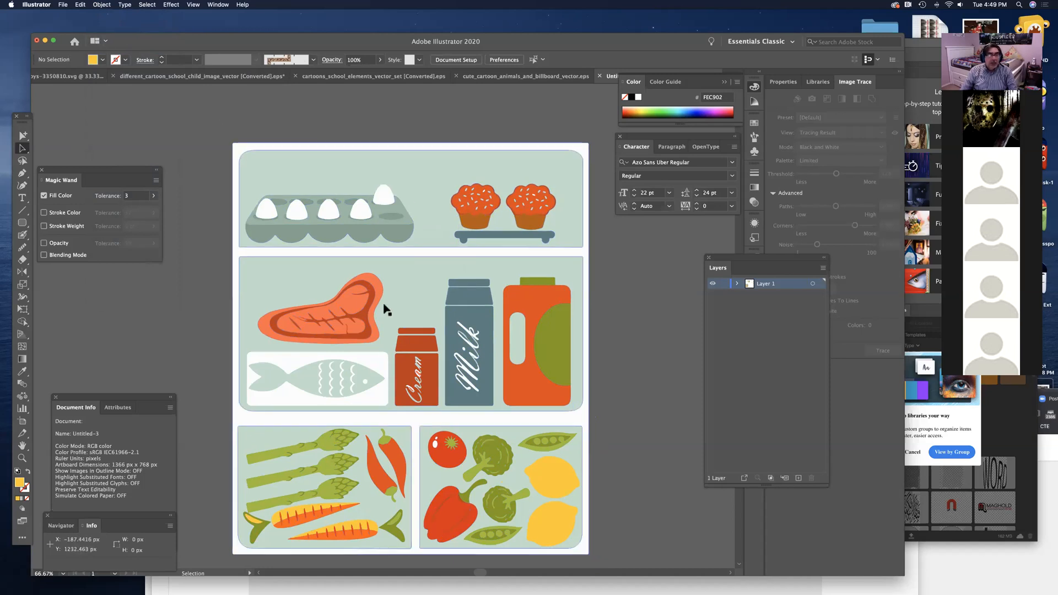
{"action": "left_click_drag", "start_coordinate": [558, 451], "coordinate": [533, 416]}
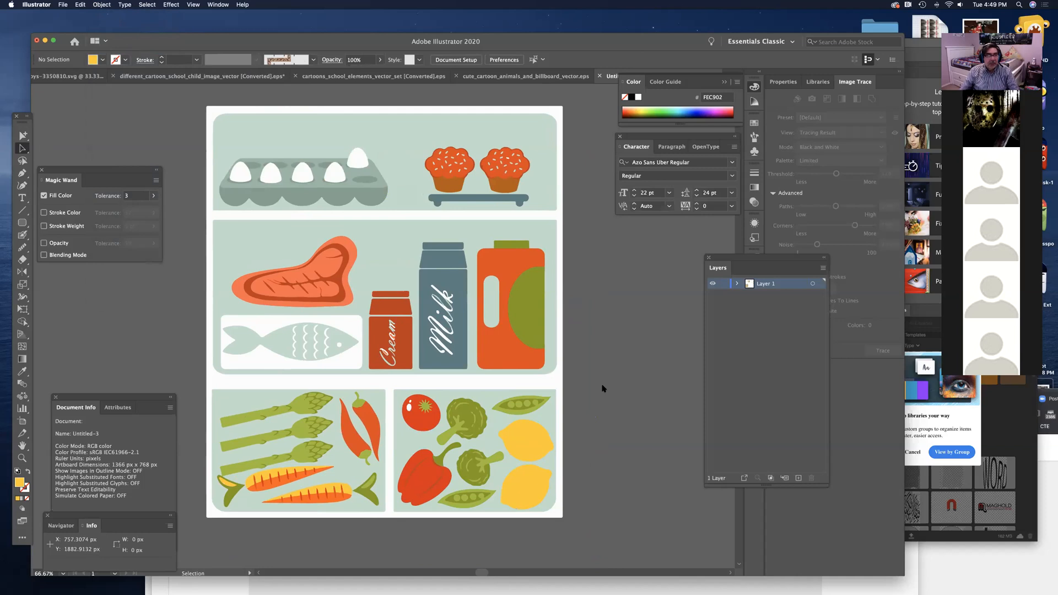
Step: Delete the white frame behind the fridge shelves from the expanded artwork with the Group Selection tool
{"action": "left_click", "coordinate": [550, 110]}
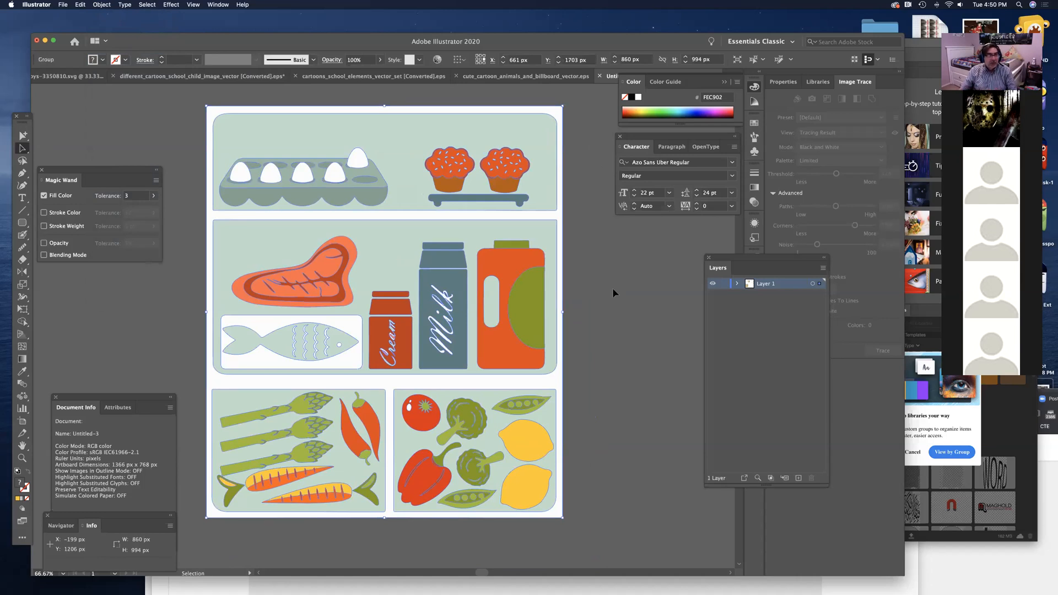
{"action": "left_click_drag", "start_coordinate": [15, 117], "coordinate": [185, 128]}
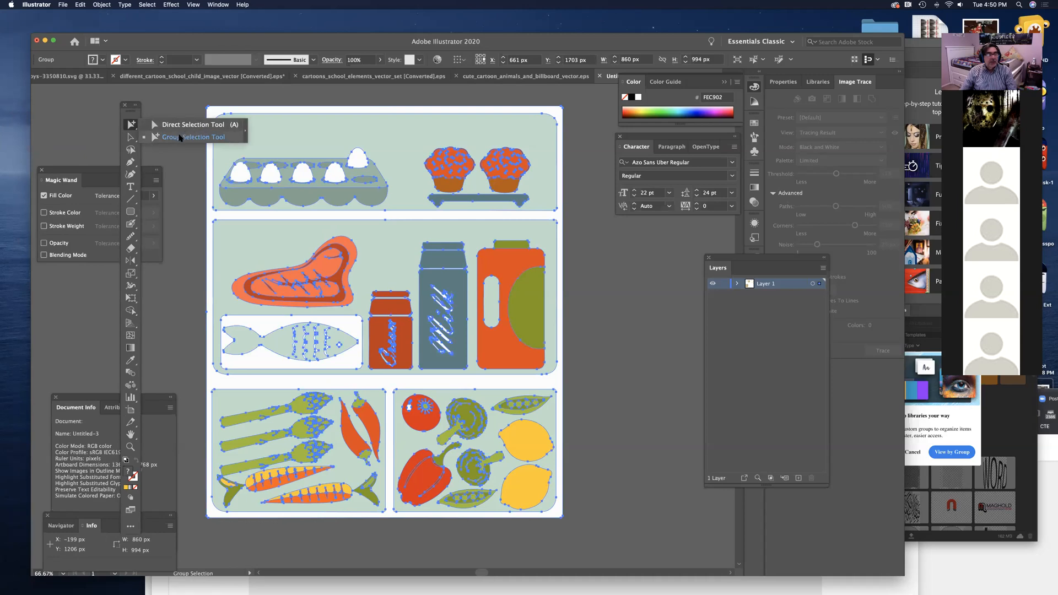
{"action": "left_click", "coordinate": [179, 137]}
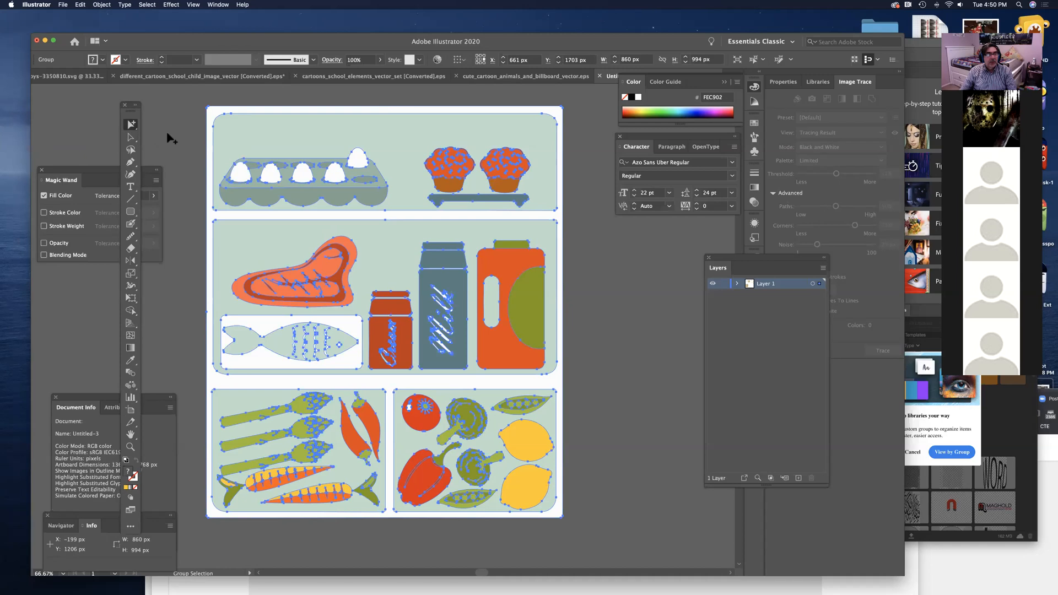
{"action": "left_click", "coordinate": [171, 137]}
{"action": "left_click", "coordinate": [210, 113]}
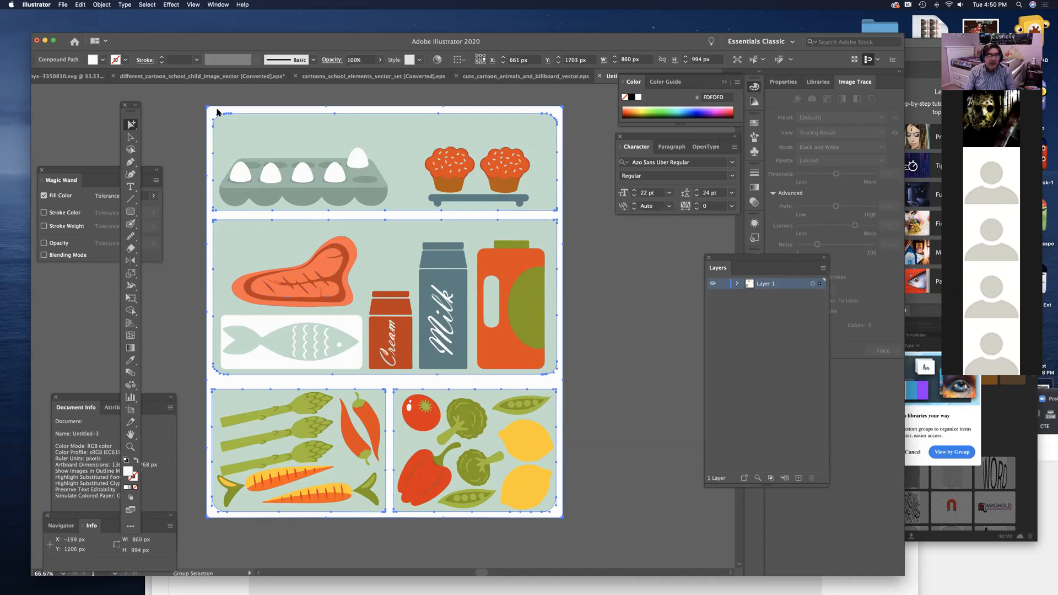
{"action": "key", "text": "Delete"}
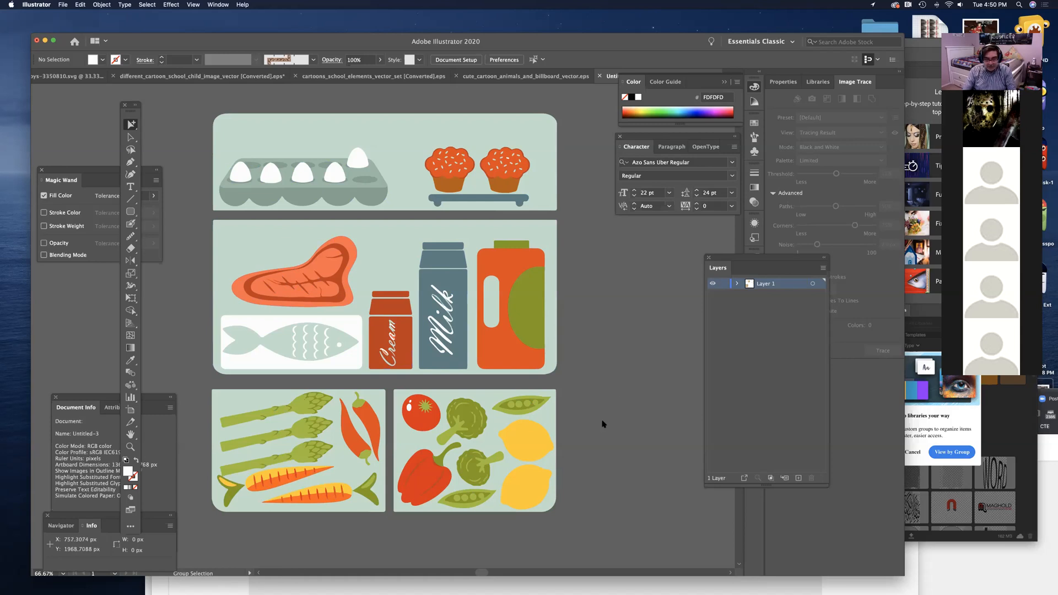
Step: Copy the egg carton together with its pale green shelf background and paste it on empty canvas beside the full artwork
{"action": "key", "text": "super+minus"}
{"action": "key", "text": "super+minus"}
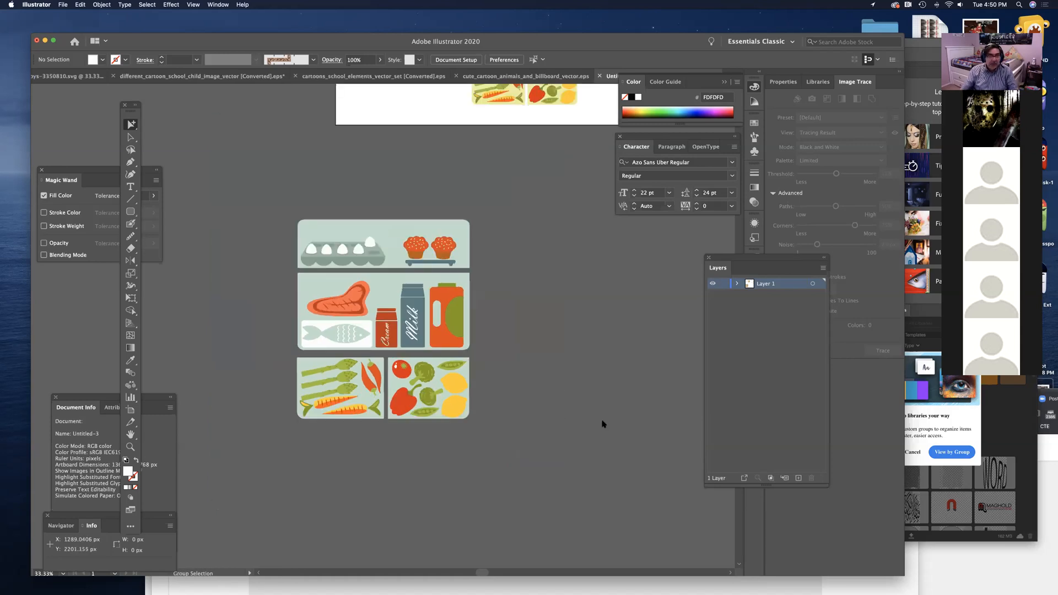
{"action": "left_click_drag", "start_coordinate": [501, 437], "coordinate": [407, 418]}
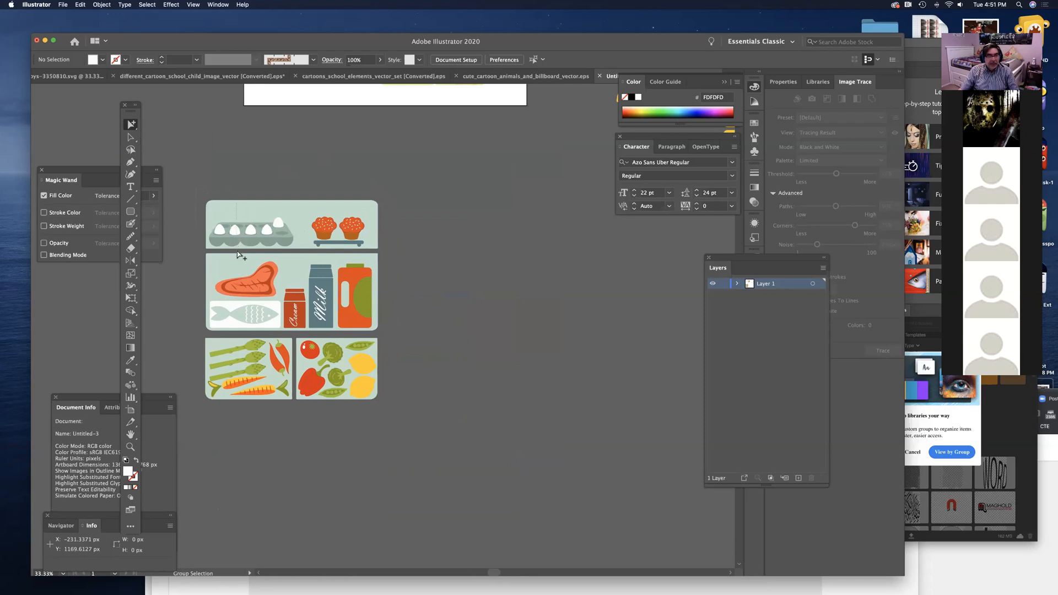
{"action": "left_click", "coordinate": [298, 251]}
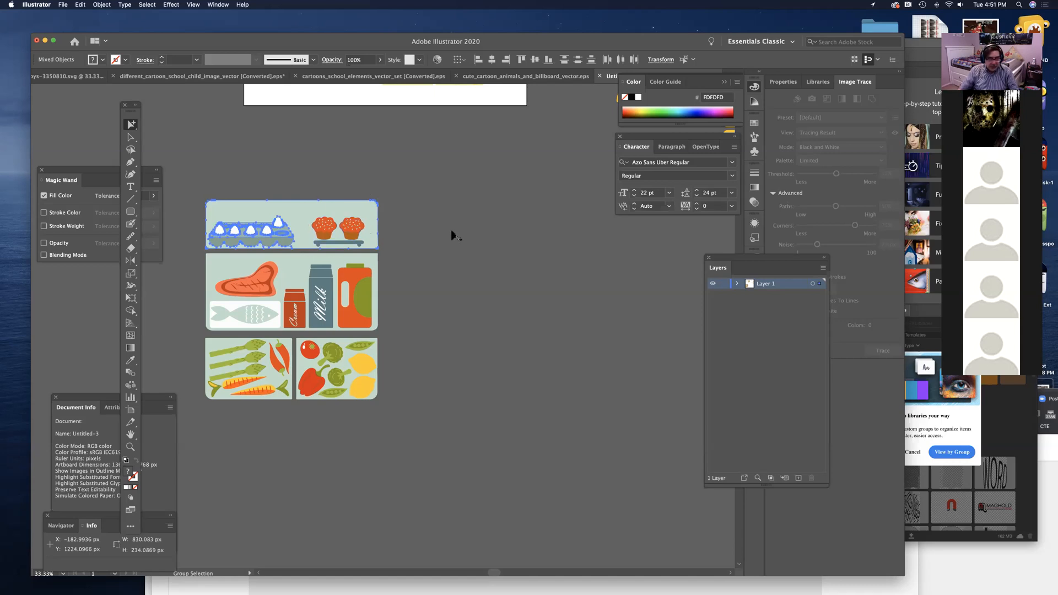
{"action": "key", "text": "super"}
{"action": "key", "text": "space"}
{"action": "left_click_drag", "start_coordinate": [458, 238], "coordinate": [349, 276]}
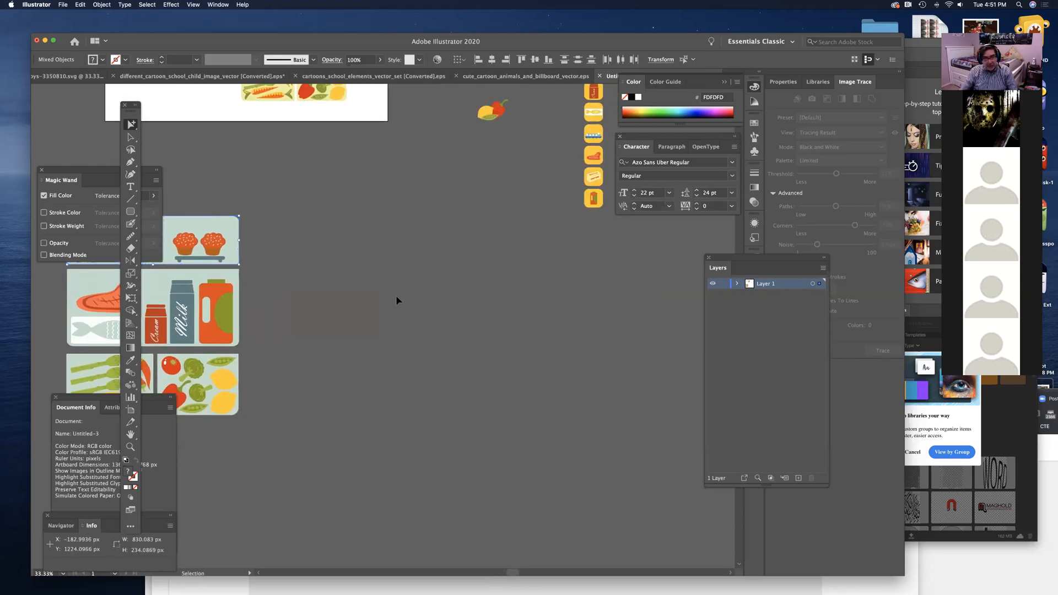
{"action": "key", "text": "super+v"}
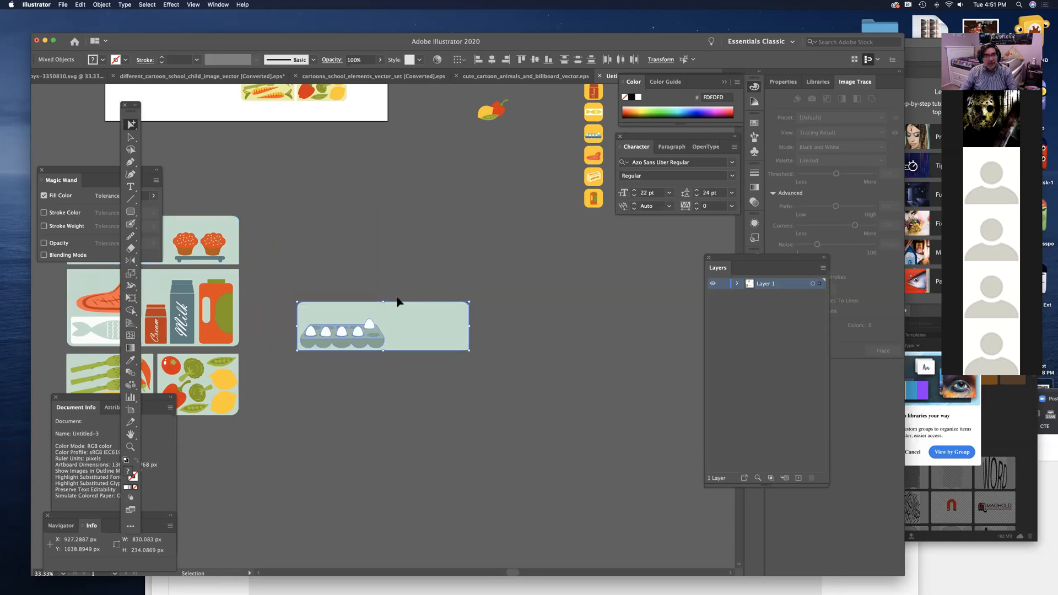
{"action": "left_click", "coordinate": [436, 422]}
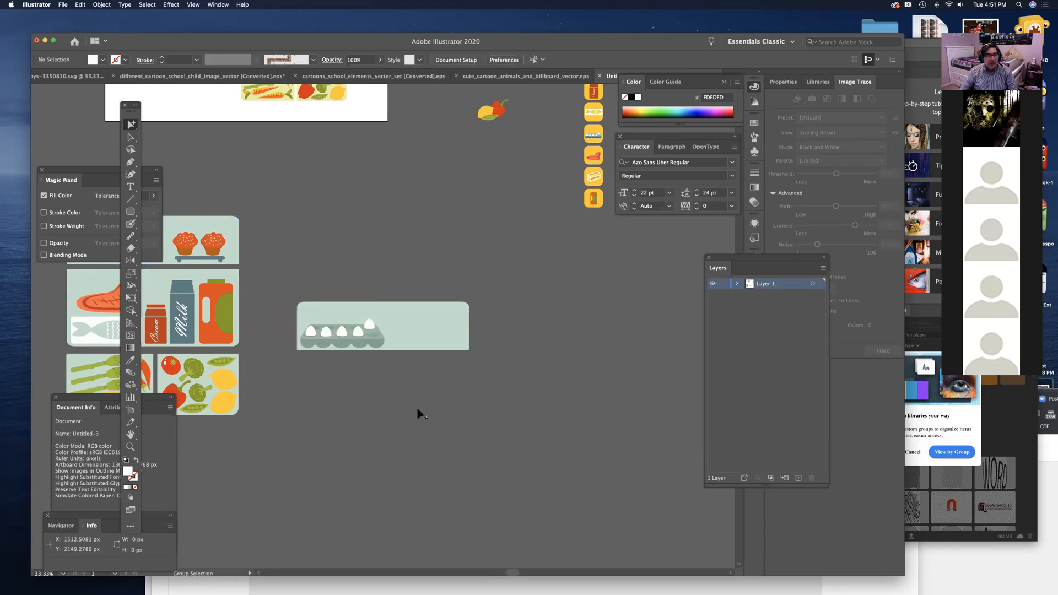
Step: Delete the pale green background from the pasted egg carton, leaving the carton on its own
{"action": "left_click", "coordinate": [457, 323]}
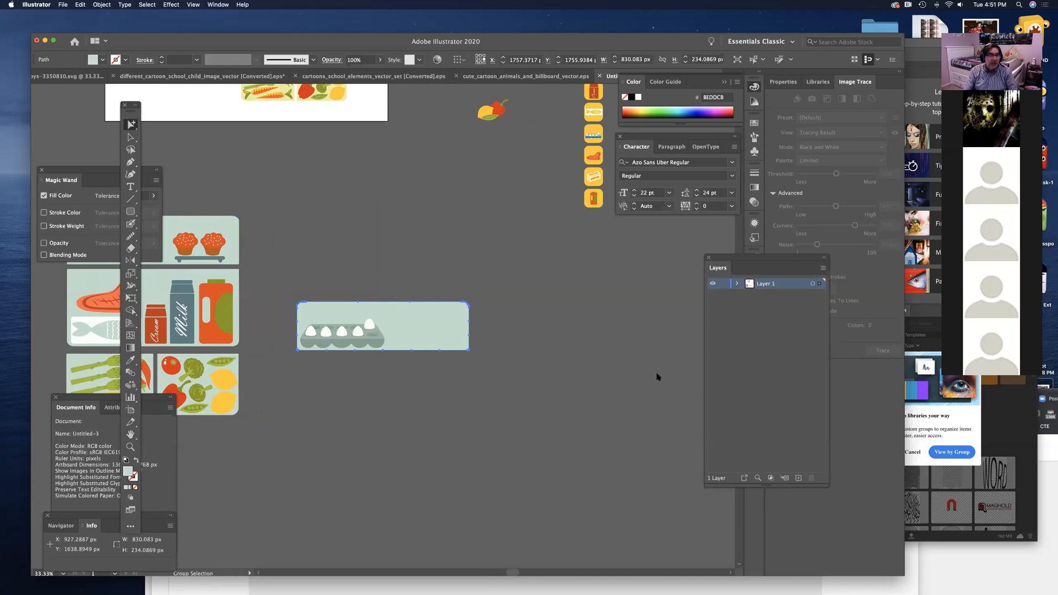
{"action": "key", "text": "Delete"}
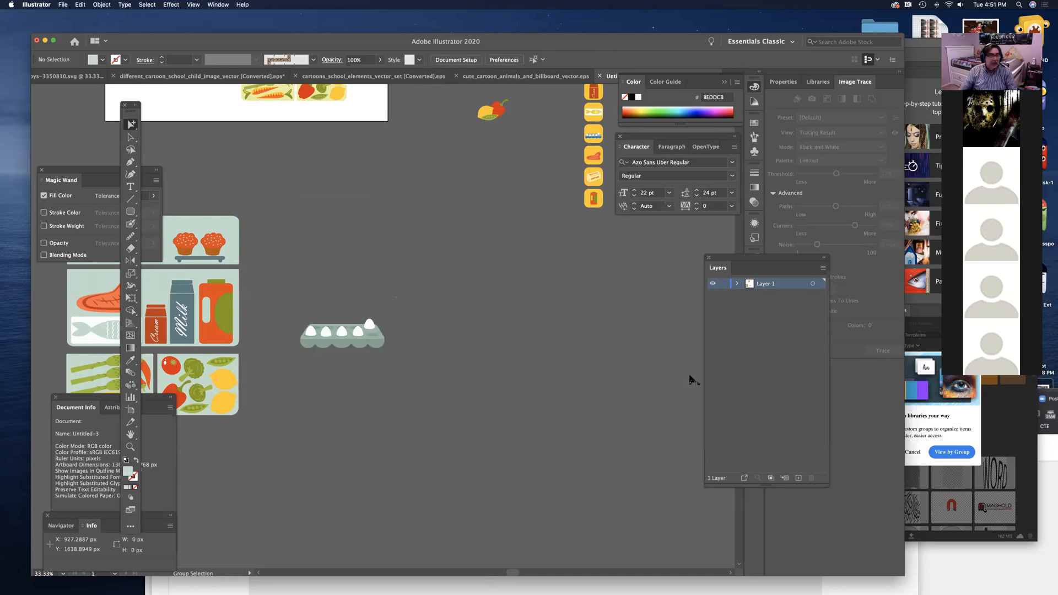
{"action": "left_click_drag", "start_coordinate": [320, 379], "coordinate": [437, 352]}
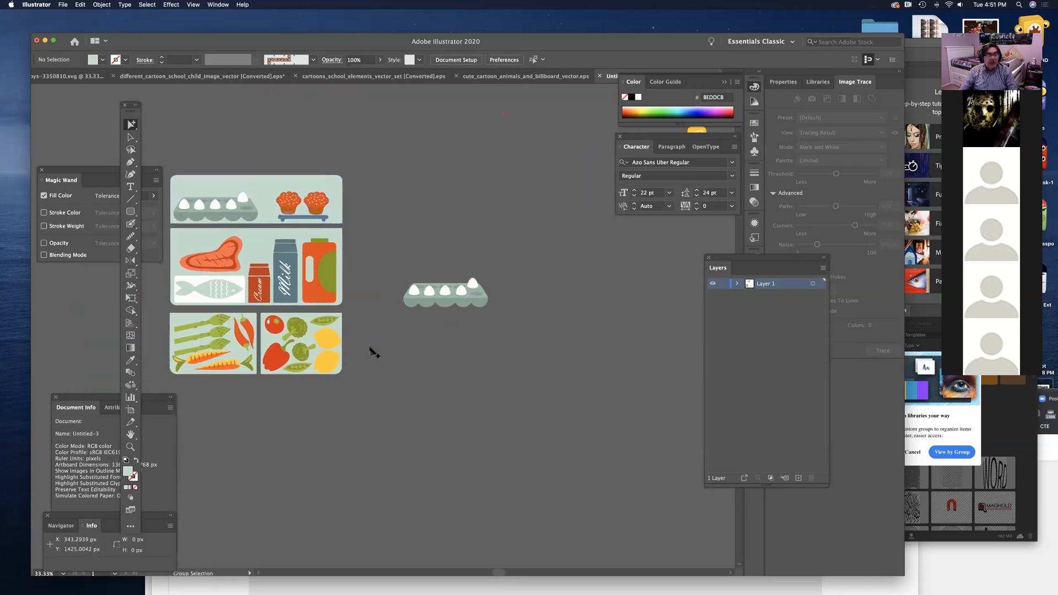
{"action": "left_click_drag", "start_coordinate": [429, 367], "coordinate": [497, 331]}
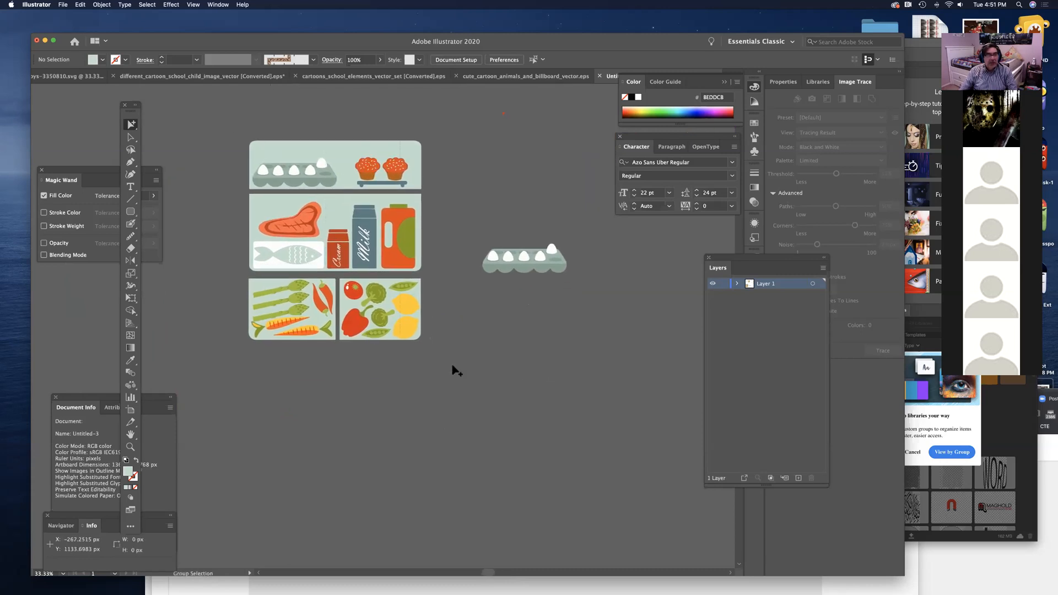
Step: Duplicate the whole fridge-shelf artwork onto the empty canvas below the isolated egg carton
{"action": "left_click", "coordinate": [307, 243]}
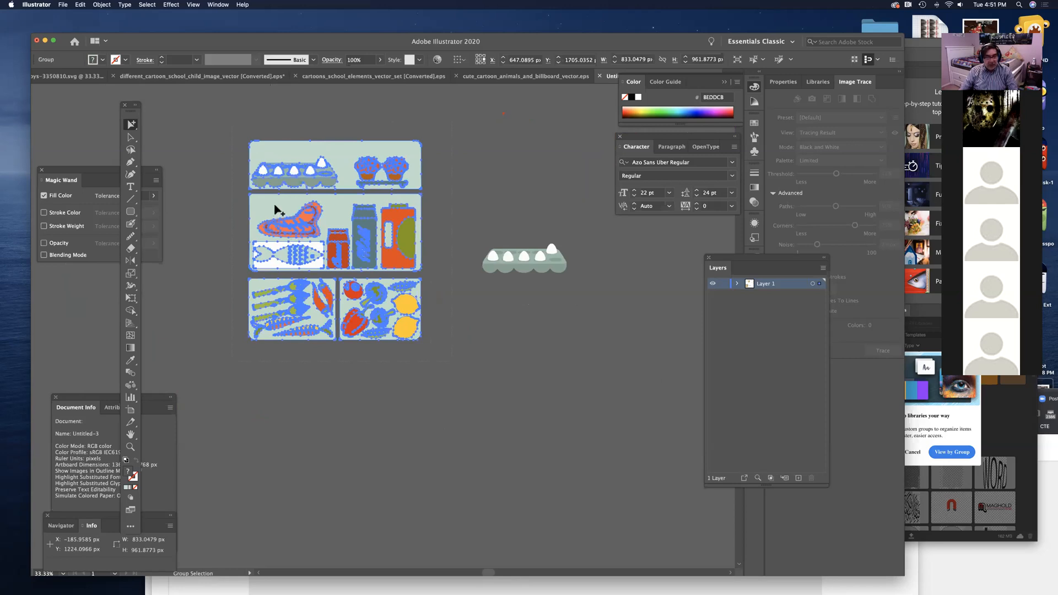
{"action": "left_click", "coordinate": [131, 140]}
{"action": "left_click_drag", "start_coordinate": [261, 202], "coordinate": [518, 458]}
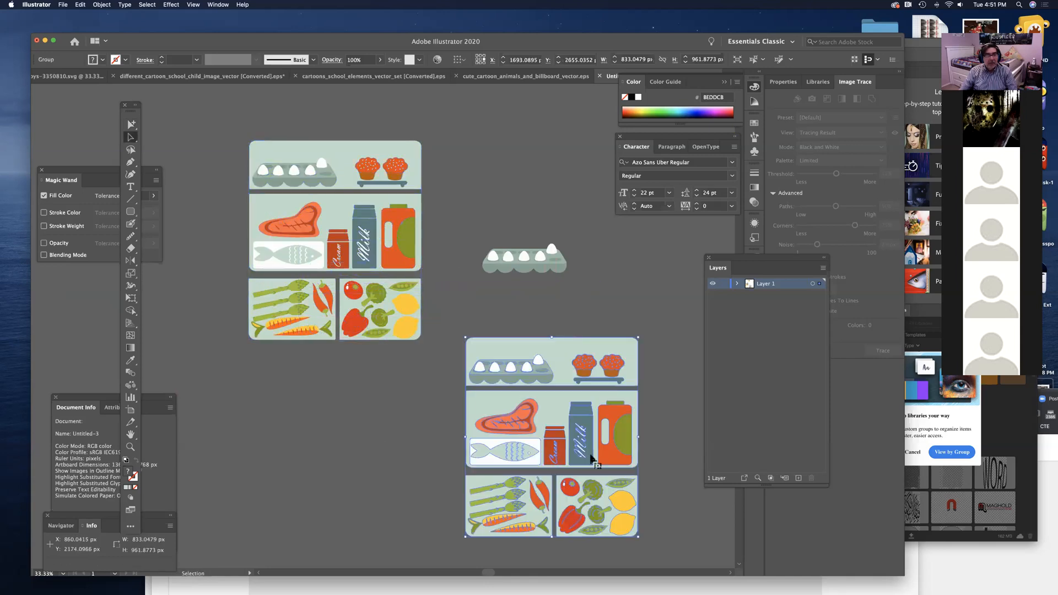
{"action": "left_click_drag", "start_coordinate": [658, 454], "coordinate": [568, 397]}
Step: Delete all four pale green shelf backgrounds from the duplicated artwork, keeping only the food items
{"action": "left_click", "coordinate": [231, 458]}
{"action": "left_click", "coordinate": [412, 290]}
{"action": "key", "text": "Delete"}
{"action": "left_click", "coordinate": [444, 355]}
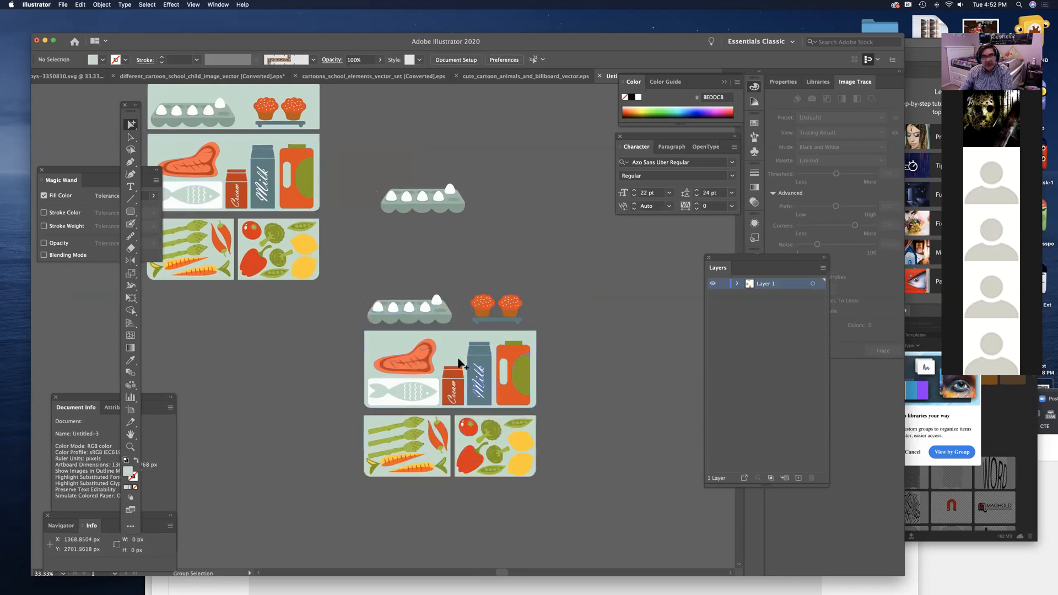
{"action": "key", "text": "Delete"}
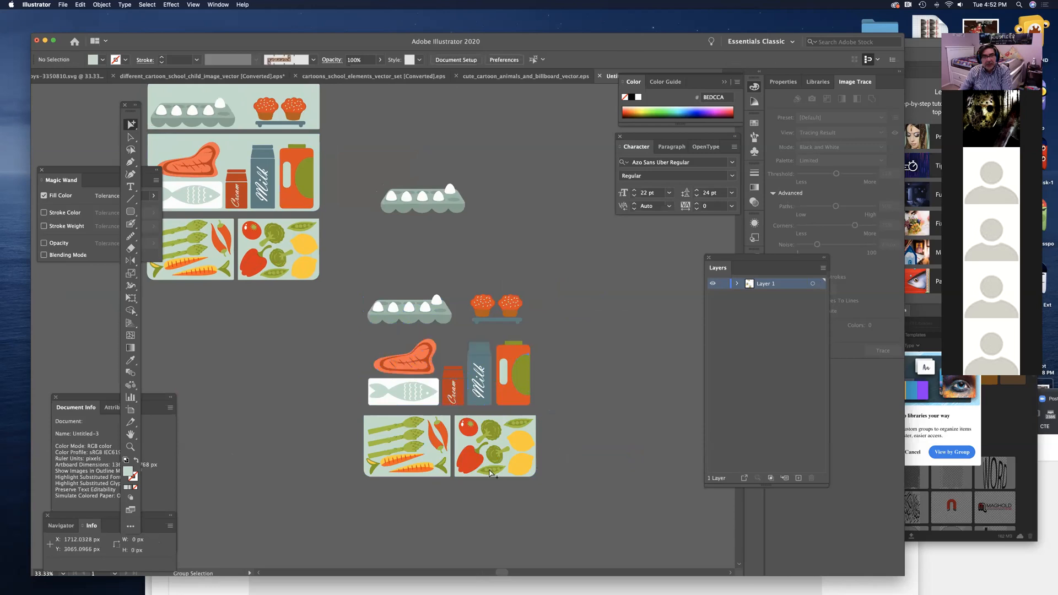
{"action": "left_click", "coordinate": [435, 459]}
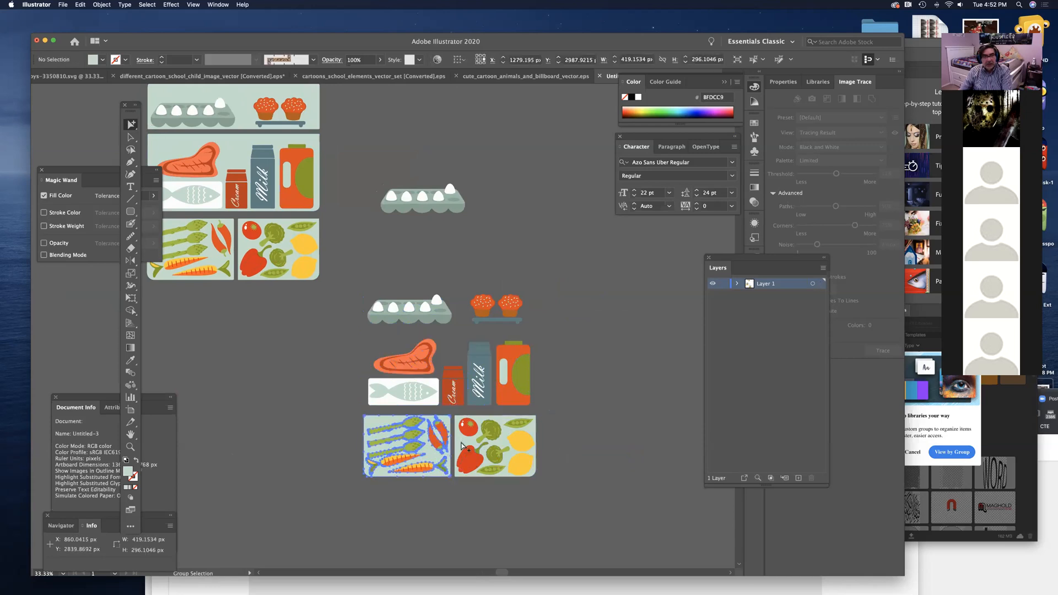
{"action": "key", "text": "Delete"}
{"action": "left_click", "coordinate": [460, 468]}
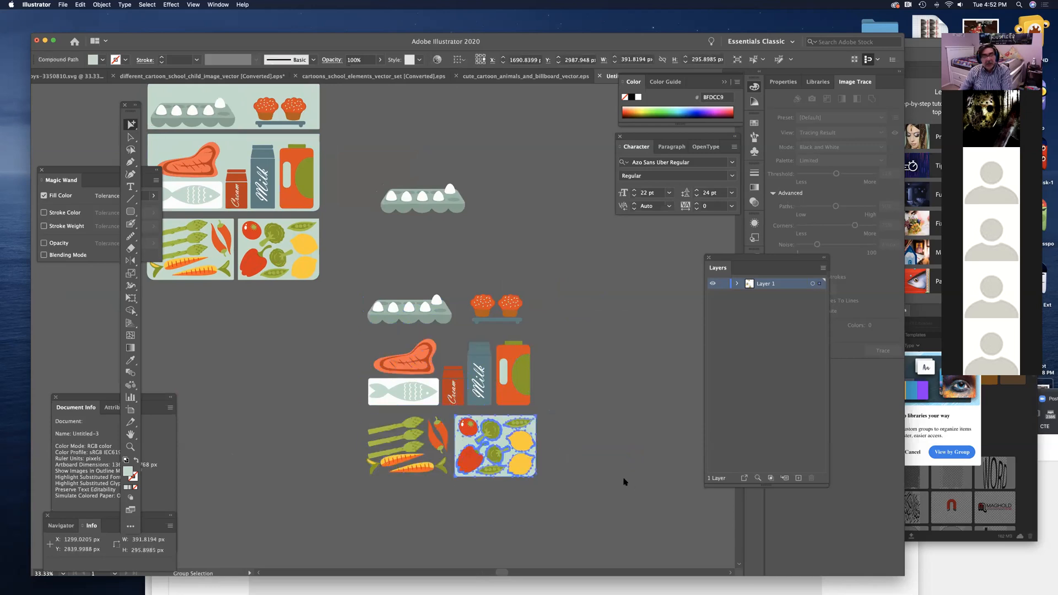
{"action": "key", "text": "Delete"}
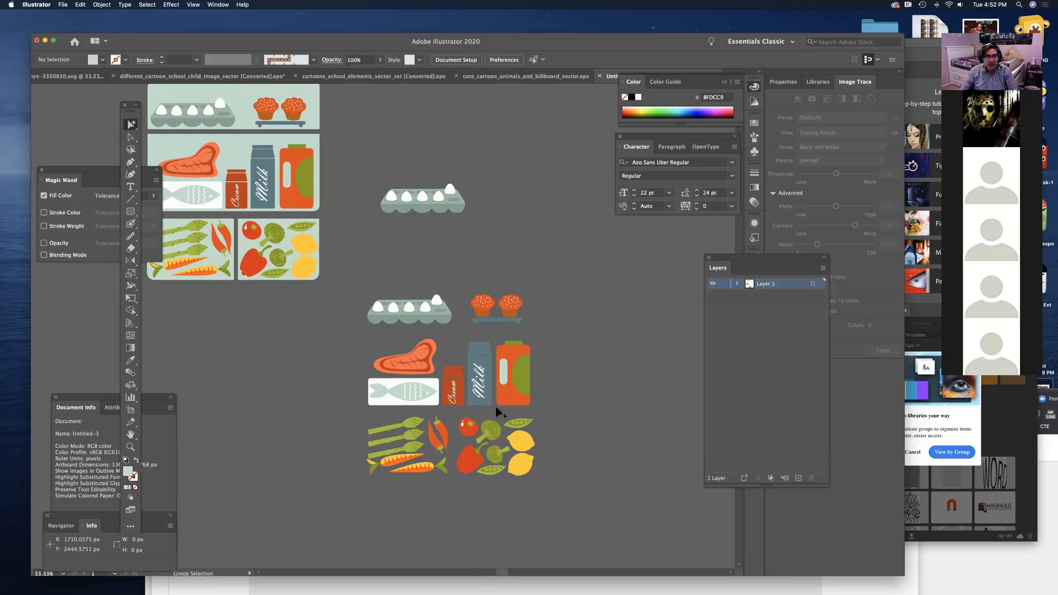
Step: Move the orange jug and the Milk carton out of the duplicated food items onto empty canvas to their right
{"action": "left_click_drag", "start_coordinate": [515, 396], "coordinate": [652, 297]}
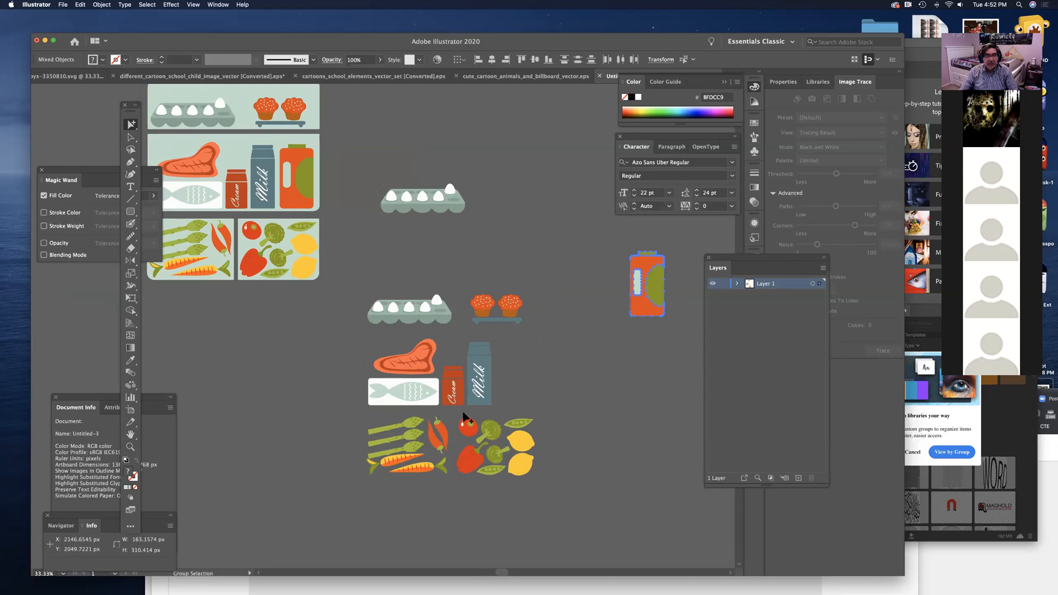
{"action": "left_click_drag", "start_coordinate": [488, 396], "coordinate": [588, 383]}
{"action": "left_click_drag", "start_coordinate": [514, 316], "coordinate": [554, 269]}
{"action": "left_click", "coordinate": [512, 314]}
{"action": "left_click", "coordinate": [496, 275]}
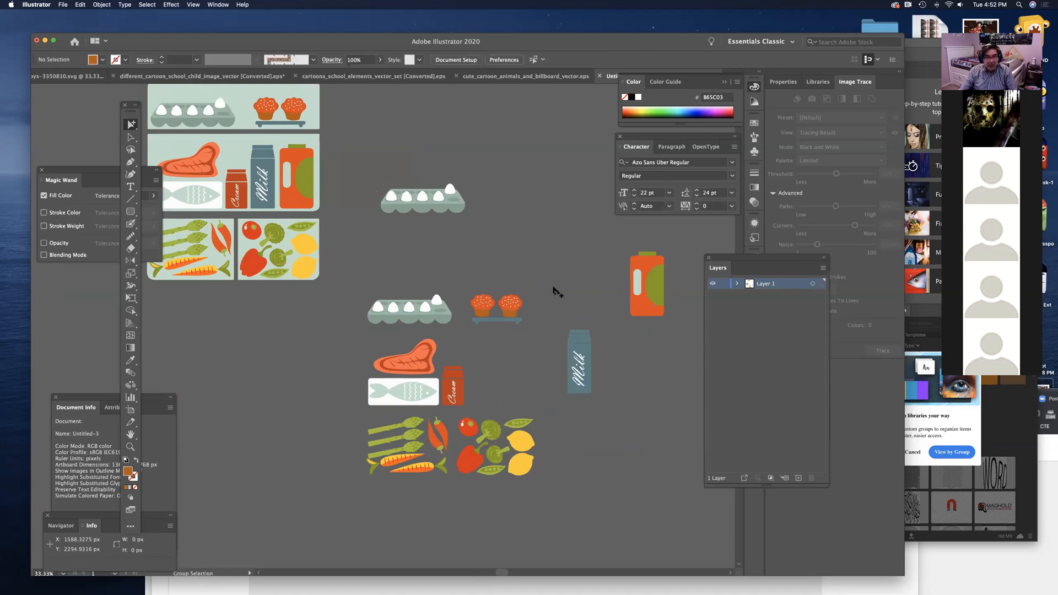
Step: Delete the blue tray under the duplicated muffins and move the right muffin up and away from the other one
{"action": "left_click", "coordinate": [473, 321]}
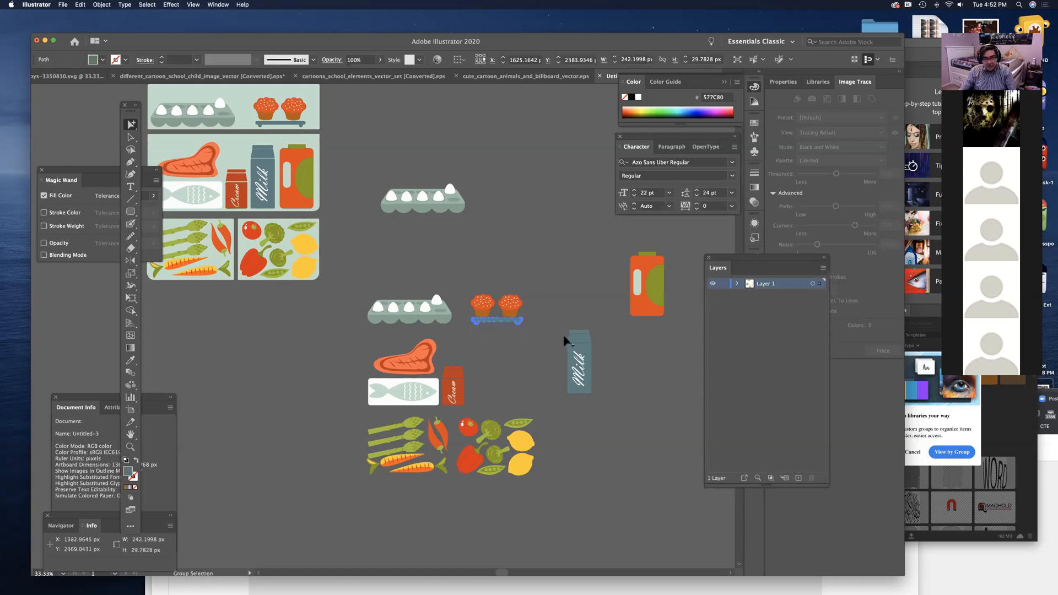
{"action": "key", "text": "Delete"}
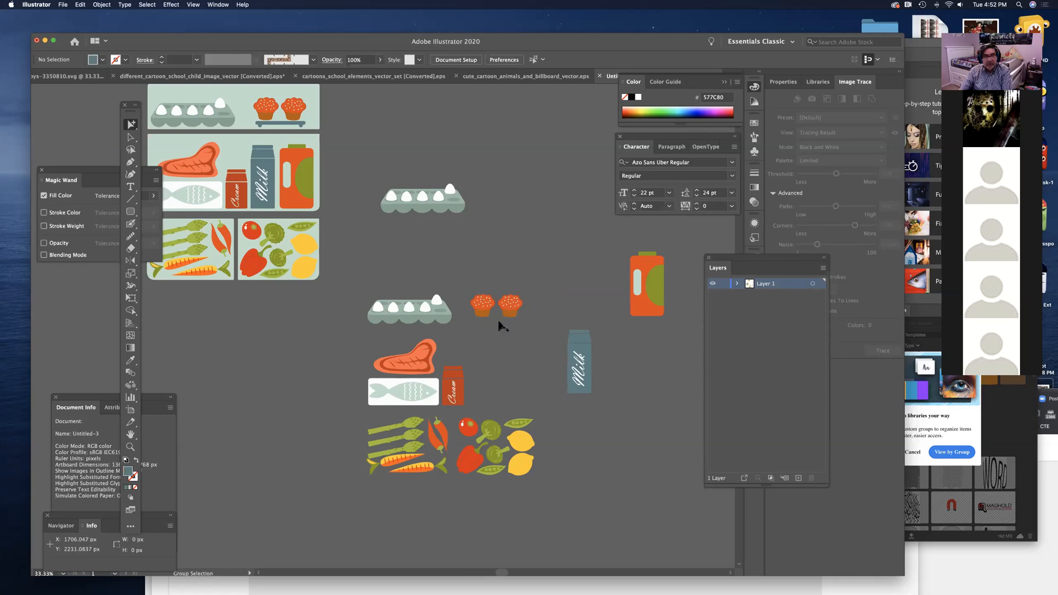
{"action": "double_click", "coordinate": [515, 313]}
{"action": "left_click_drag", "start_coordinate": [508, 311], "coordinate": [557, 271]}
{"action": "left_click", "coordinate": [532, 497]}
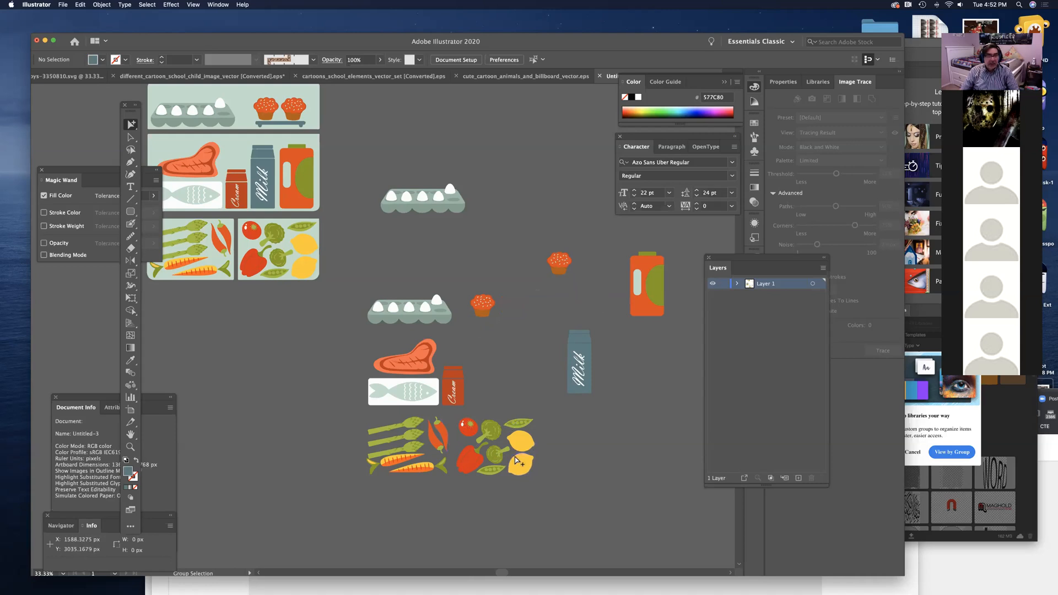
Step: Move the lower lemon and the red bell pepper with its stem out of the duplicated vegetables onto empty canvas
{"action": "left_click_drag", "start_coordinate": [586, 482], "coordinate": [399, 414]}
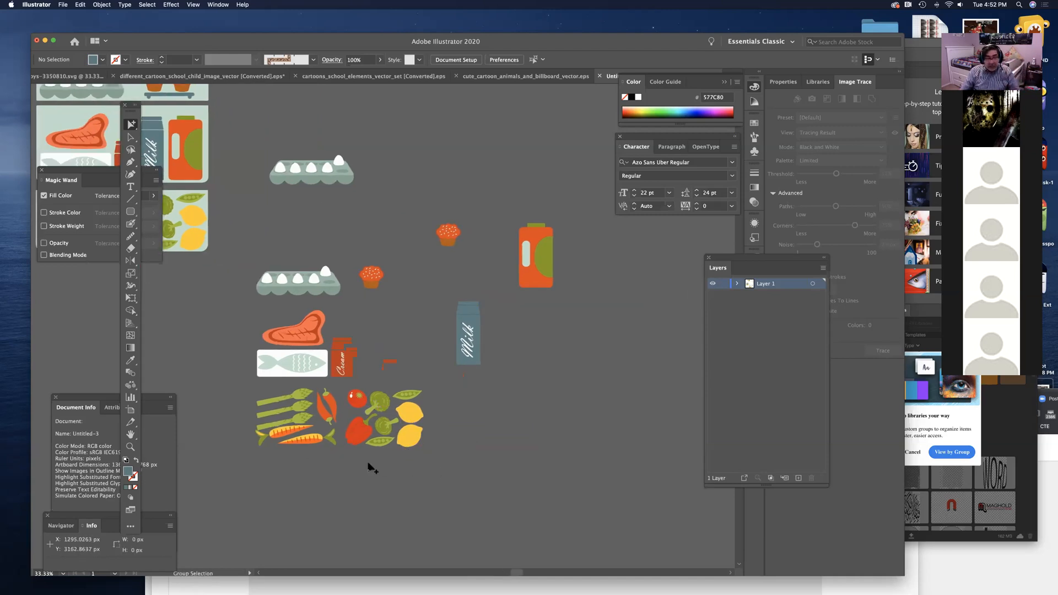
{"action": "left_click_drag", "start_coordinate": [421, 439], "coordinate": [538, 429]}
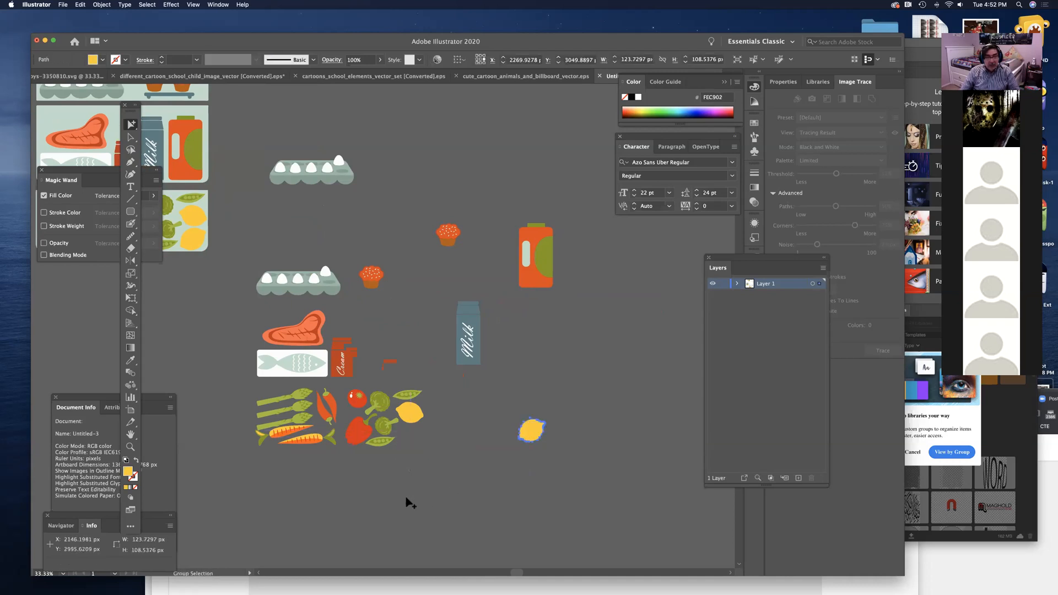
{"action": "left_click", "coordinate": [376, 441]}
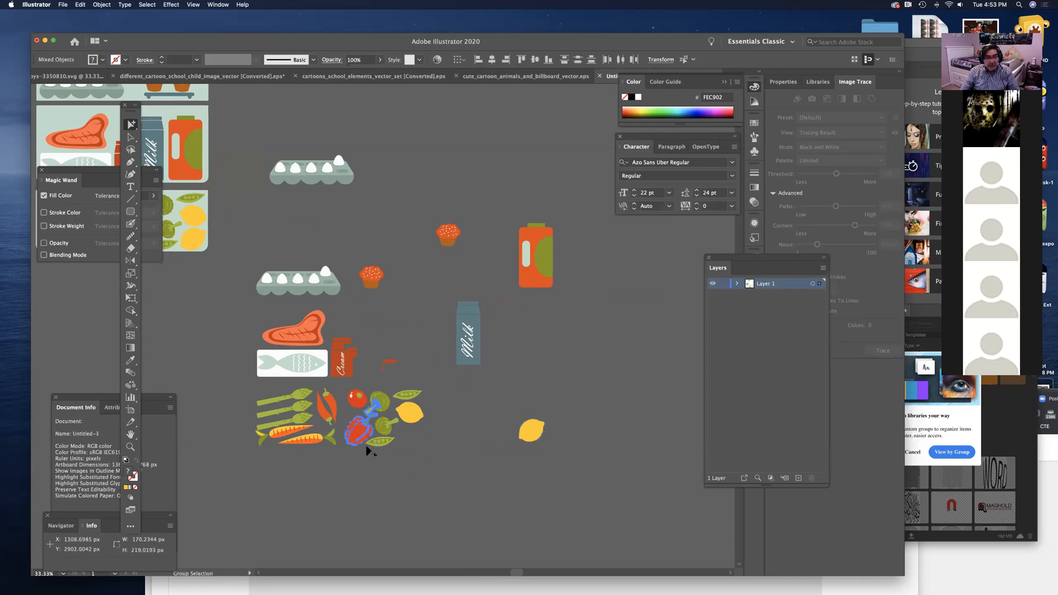
{"action": "left_click_drag", "start_coordinate": [360, 439], "coordinate": [371, 404]}
{"action": "left_click", "coordinate": [508, 472]}
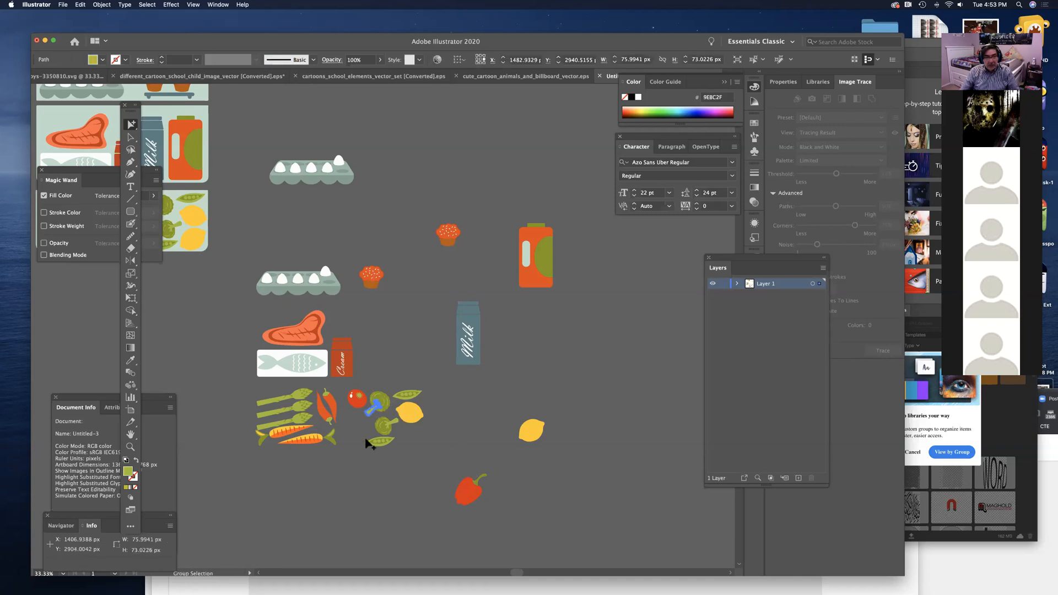
Step: Move the lower pea pod out of the vegetables and place the bell pepper and lemon against it as an overlapping cluster
{"action": "left_click", "coordinate": [373, 444]}
{"action": "left_click_drag", "start_coordinate": [376, 447], "coordinate": [528, 493]}
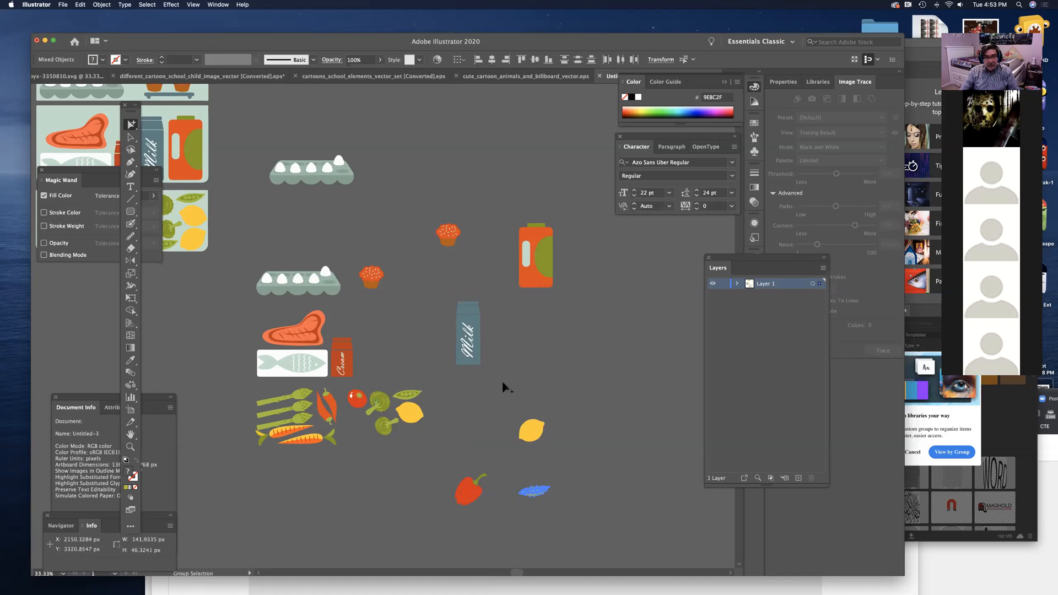
{"action": "left_click", "coordinate": [470, 496]}
{"action": "left_click_drag", "start_coordinate": [473, 496], "coordinate": [525, 488]}
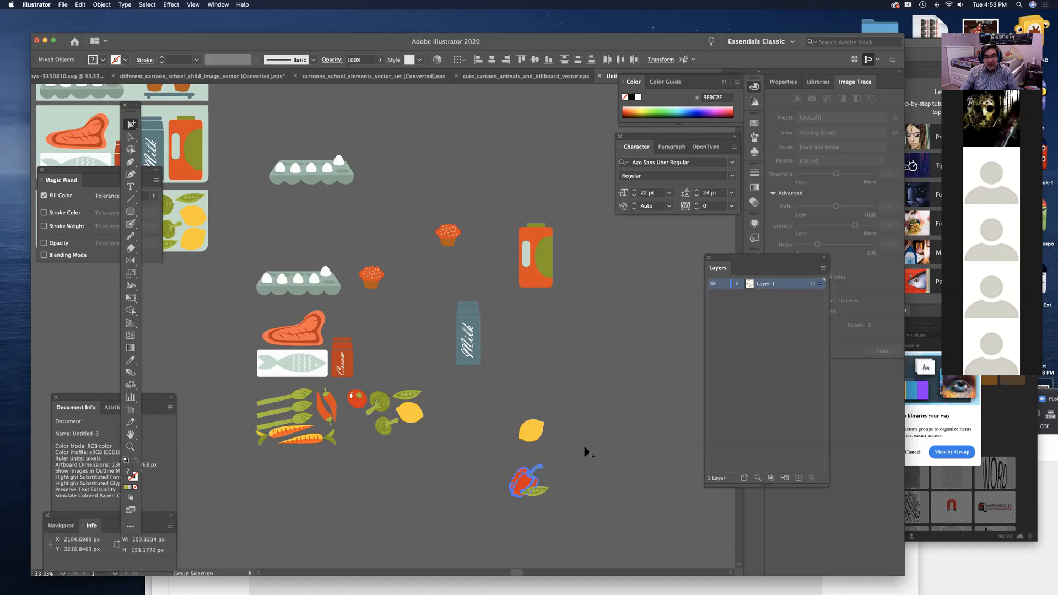
{"action": "left_click", "coordinate": [554, 449]}
{"action": "left_click", "coordinate": [534, 434]}
{"action": "left_click_drag", "start_coordinate": [534, 434], "coordinate": [552, 491]}
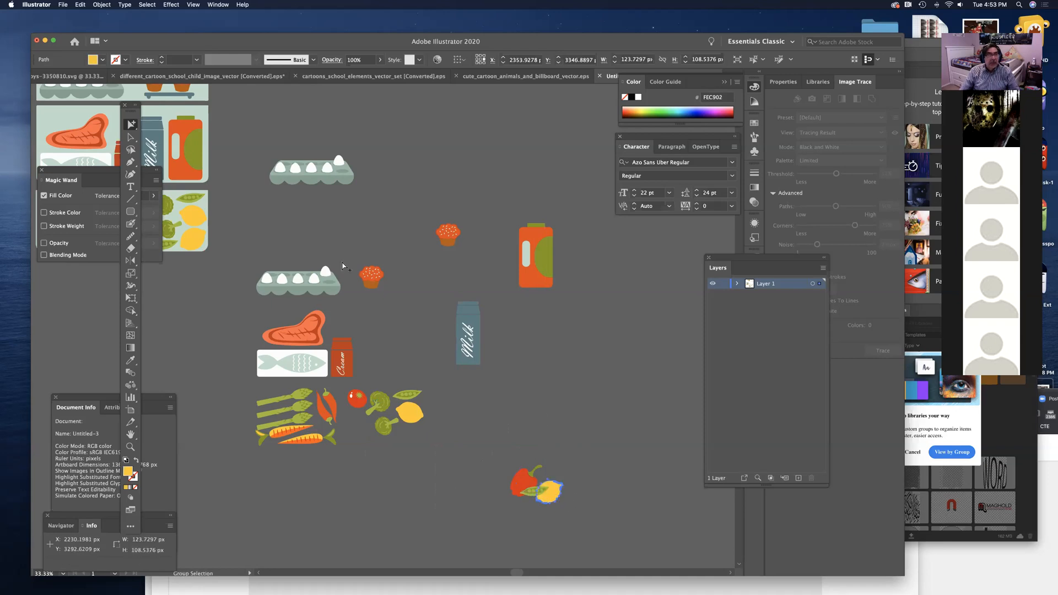
{"action": "left_click", "coordinate": [131, 137]}
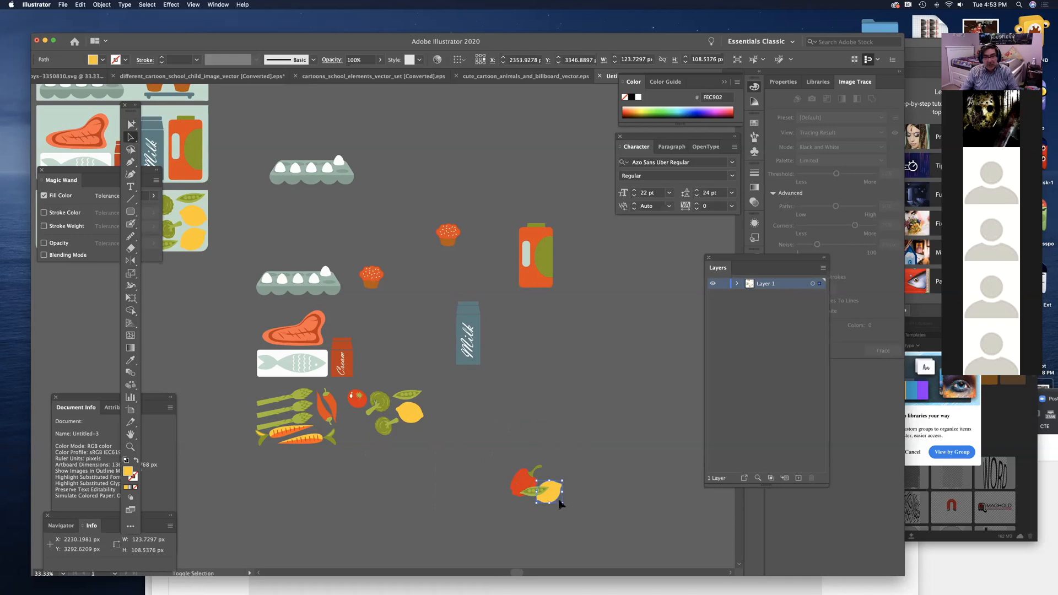
Step: Nudge the lemon slightly closer to the pea pod and bell pepper in the overlapping cluster
{"action": "left_click_drag", "start_coordinate": [561, 501], "coordinate": [557, 498]}
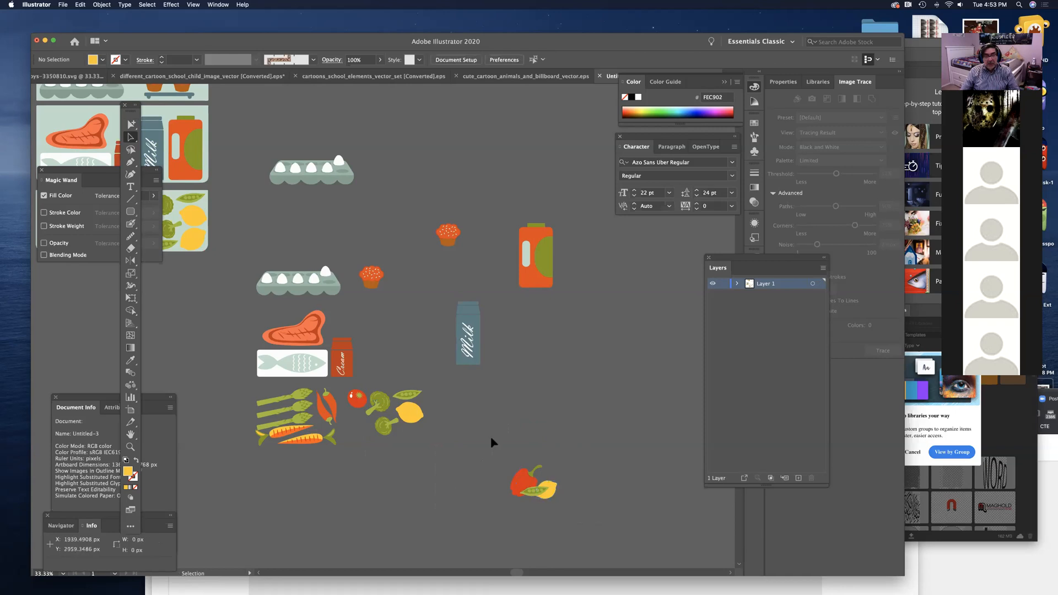
{"action": "left_click", "coordinate": [528, 489]}
{"action": "left_click", "coordinate": [603, 483]}
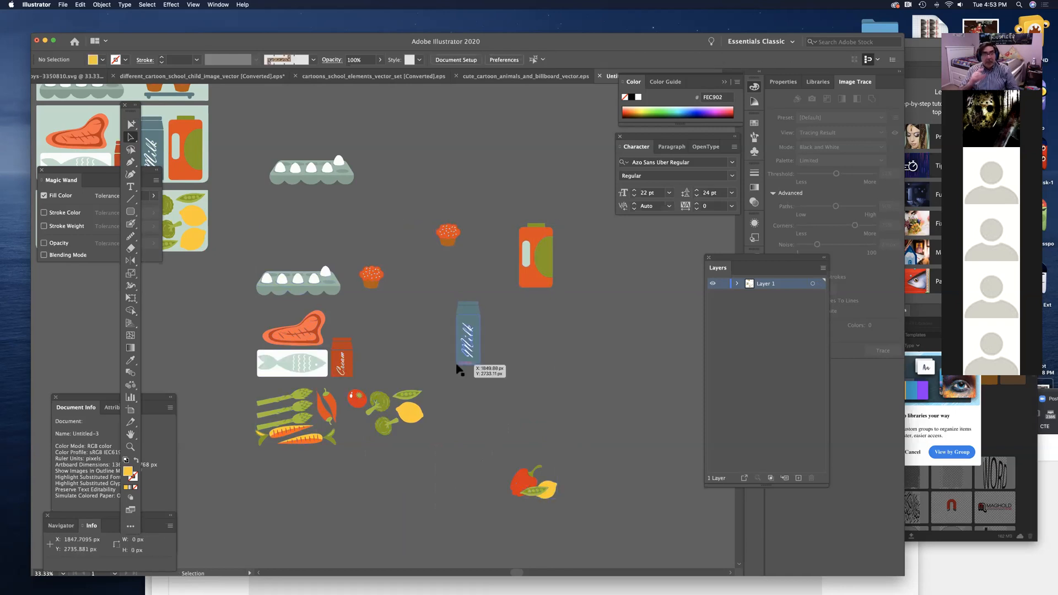
Step: Move the entire group of duplicated food items a little up and to the left on the canvas
{"action": "left_click", "coordinate": [132, 124]}
{"action": "left_click_drag", "start_coordinate": [131, 125], "coordinate": [156, 148]}
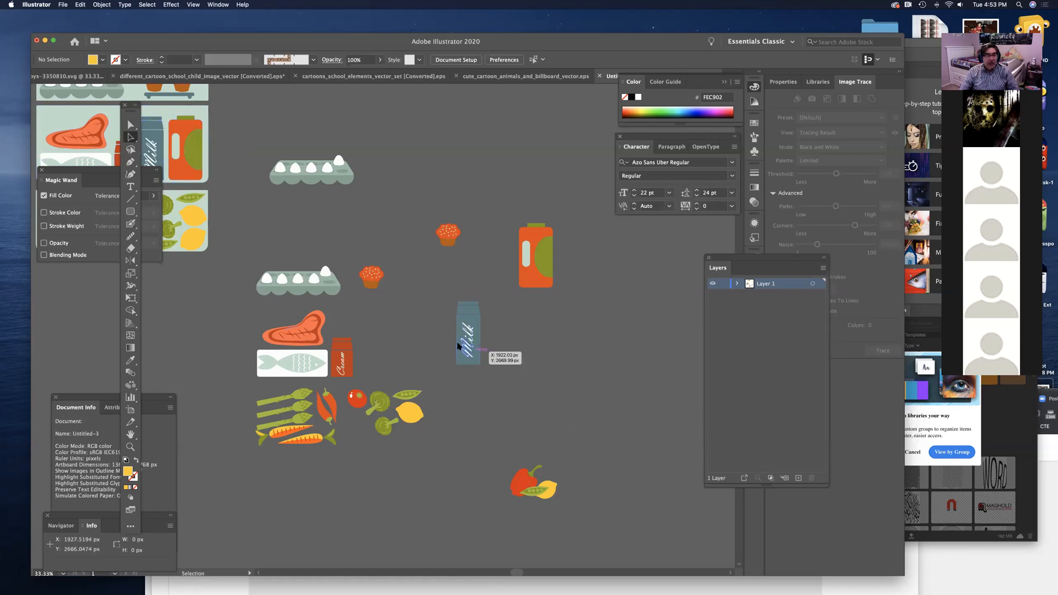
{"action": "left_click", "coordinate": [462, 352]}
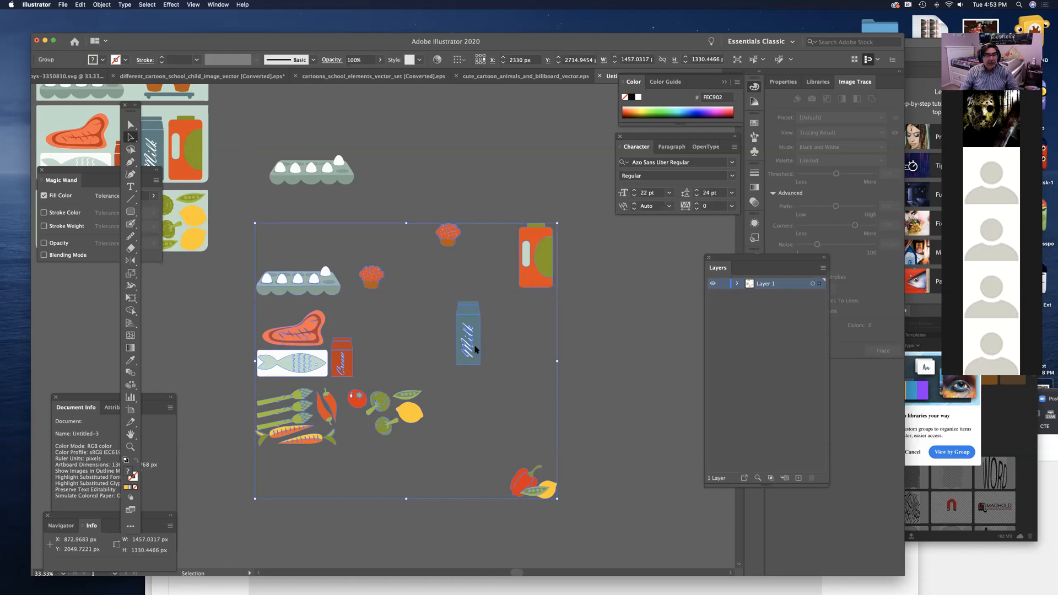
{"action": "left_click_drag", "start_coordinate": [476, 349], "coordinate": [507, 325]}
{"action": "left_click_drag", "start_coordinate": [473, 379], "coordinate": [459, 332]}
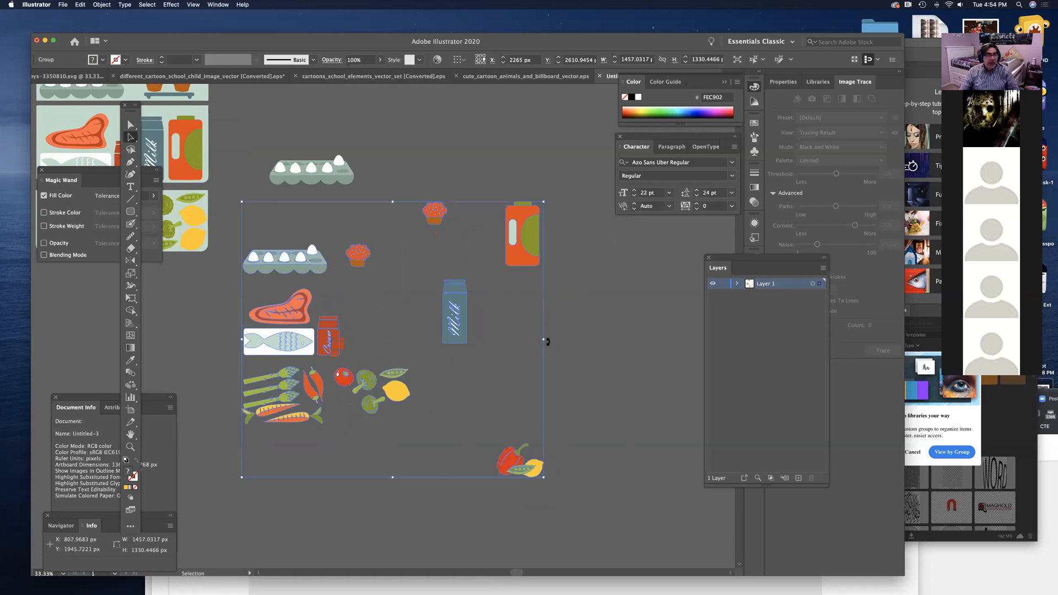
Step: Ungroup the duplicated food items and select the Milk carton's parts and its sloped top panel individually
{"action": "left_click", "coordinate": [102, 5]}
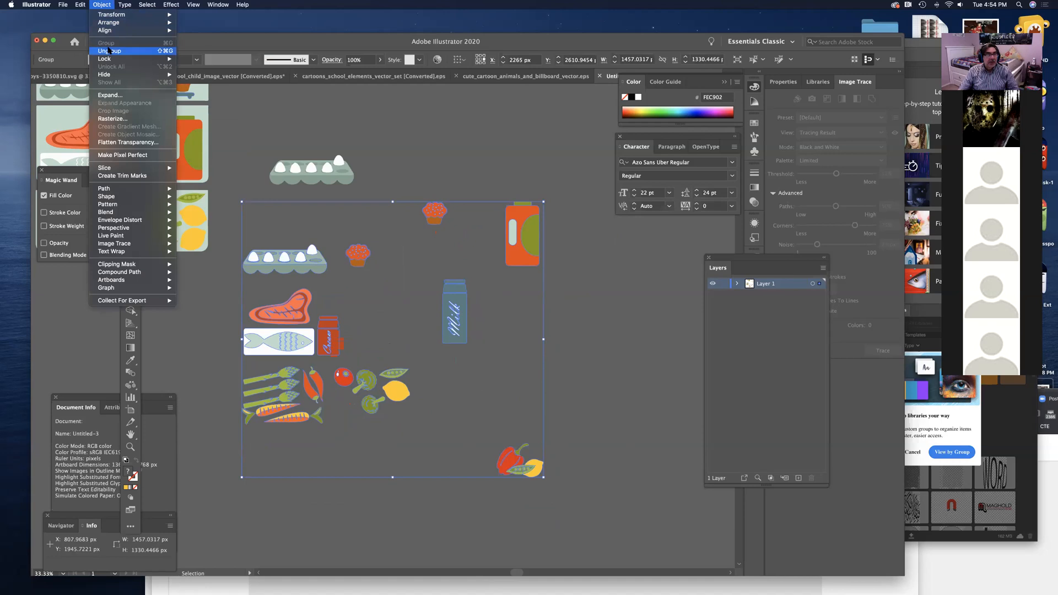
{"action": "left_click", "coordinate": [109, 50]}
{"action": "left_click", "coordinate": [548, 317]}
{"action": "left_click", "coordinate": [520, 259]}
{"action": "left_click", "coordinate": [457, 315]}
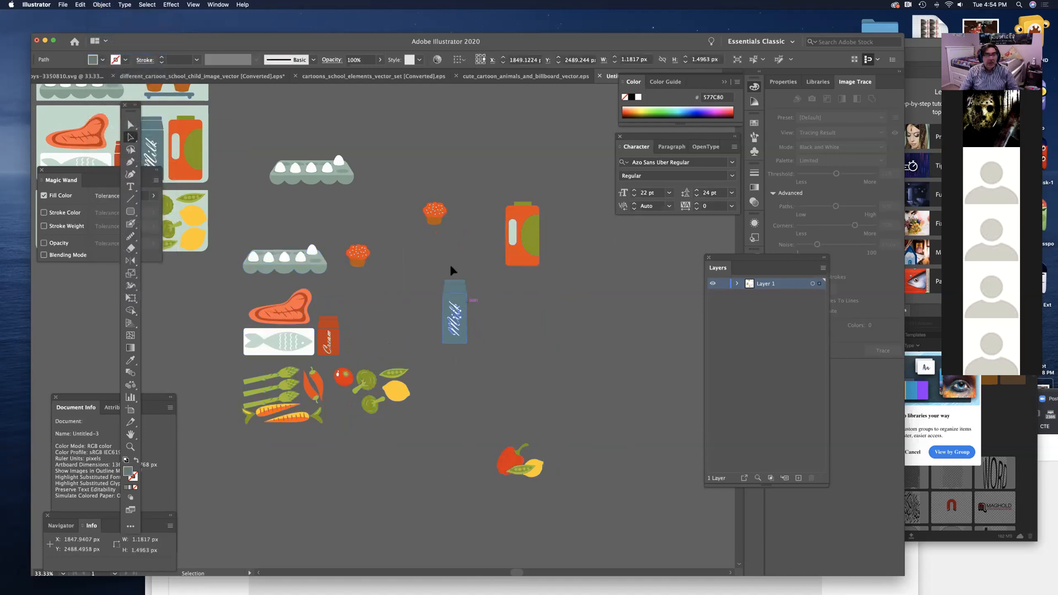
{"action": "left_click_drag", "start_coordinate": [484, 364], "coordinate": [434, 271]}
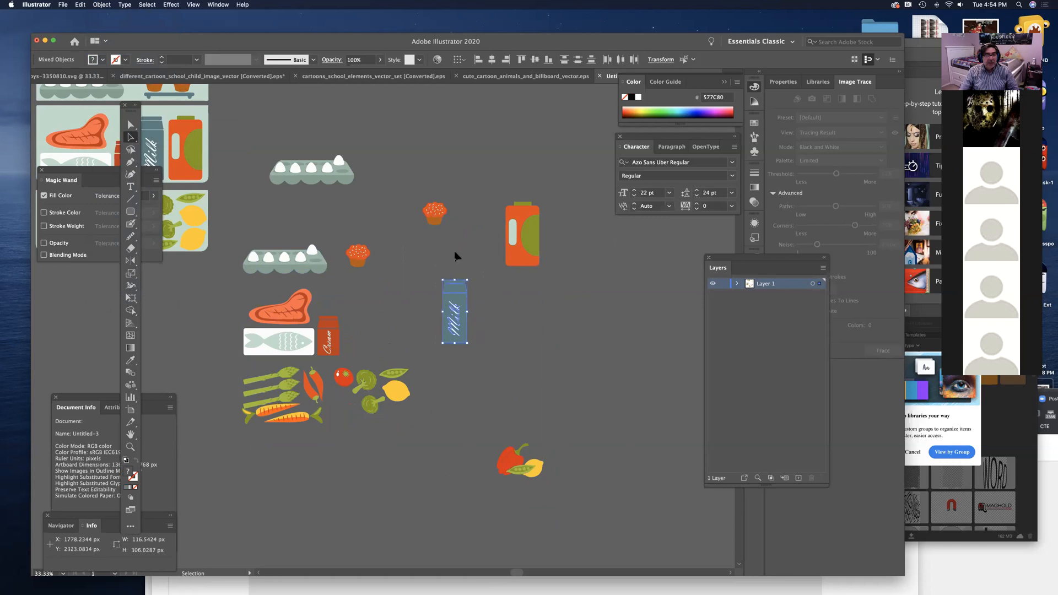
{"action": "left_click", "coordinate": [509, 328]}
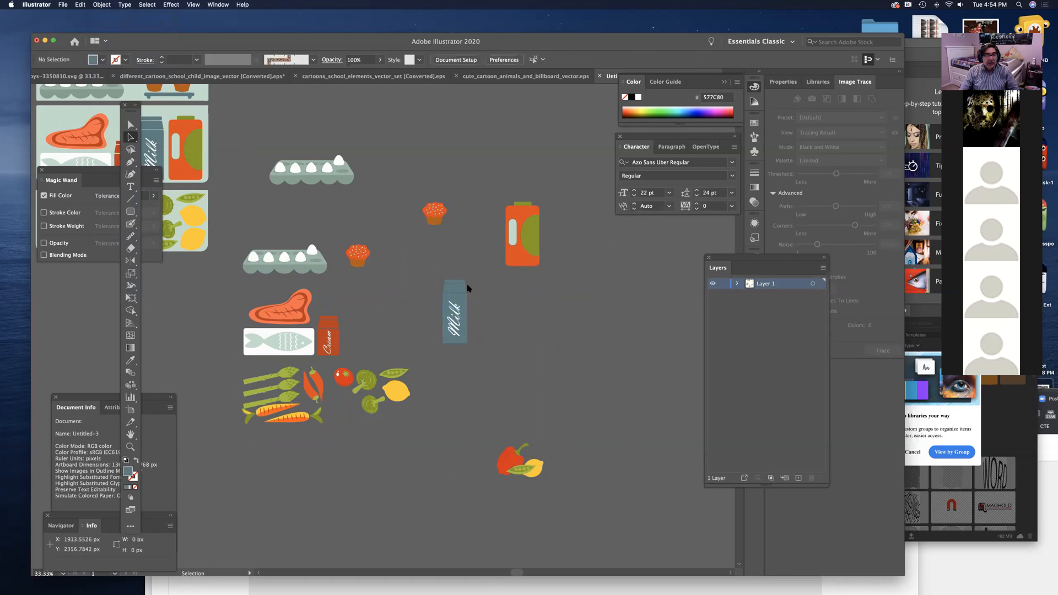
{"action": "left_click", "coordinate": [463, 292]}
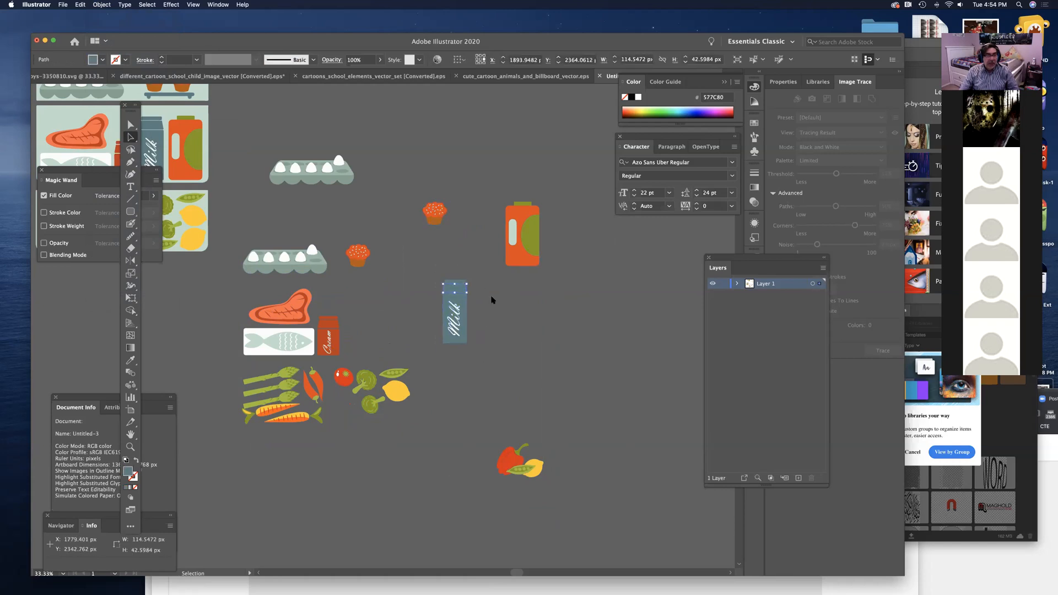
{"action": "left_click", "coordinate": [486, 348]}
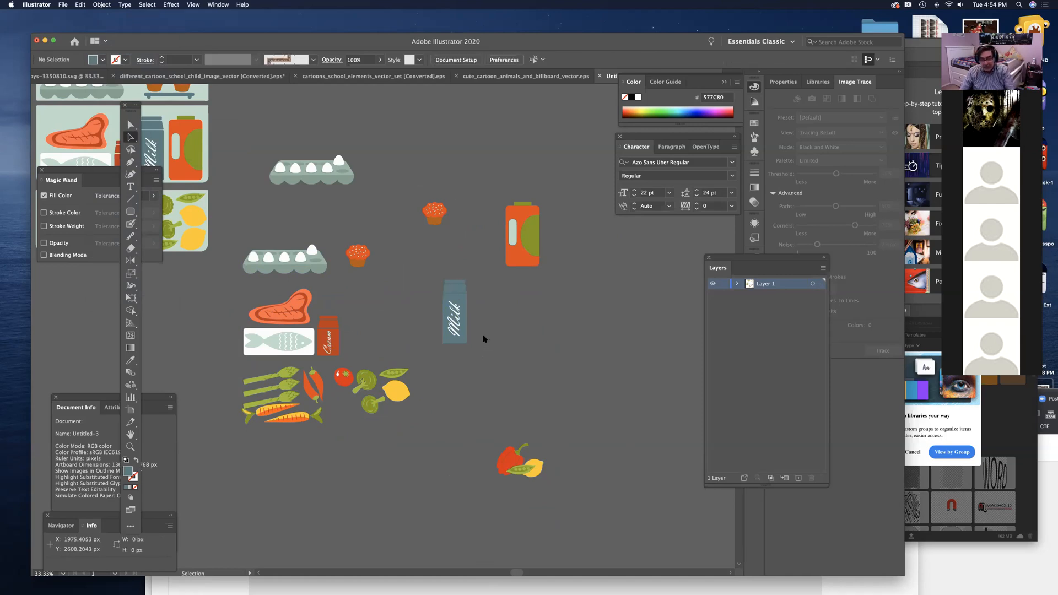
Step: Try to pull the sloped panel out of the Milk carton, away to the right of its body
{"action": "key", "text": "super+equal"}
{"action": "key", "text": "super+equal"}
{"action": "key", "text": "super+equal"}
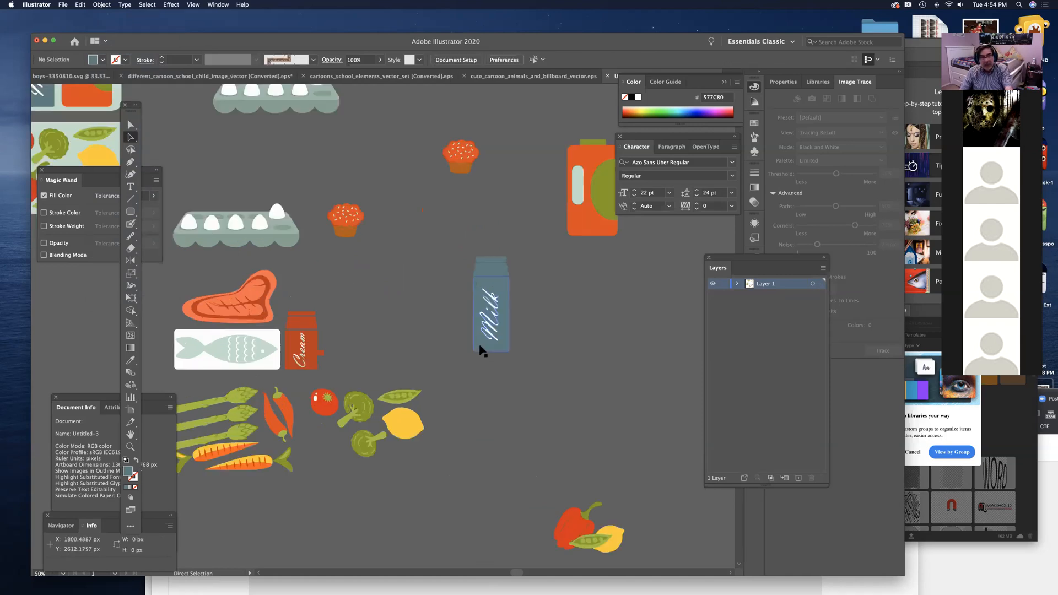
{"action": "left_click_drag", "start_coordinate": [542, 392], "coordinate": [296, 425]}
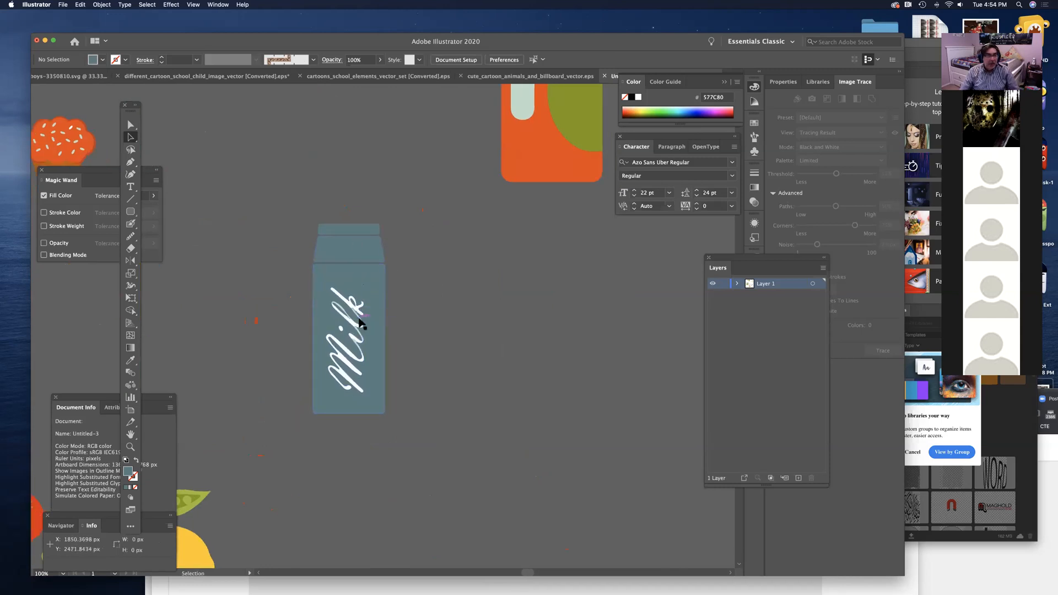
{"action": "left_click", "coordinate": [358, 229]}
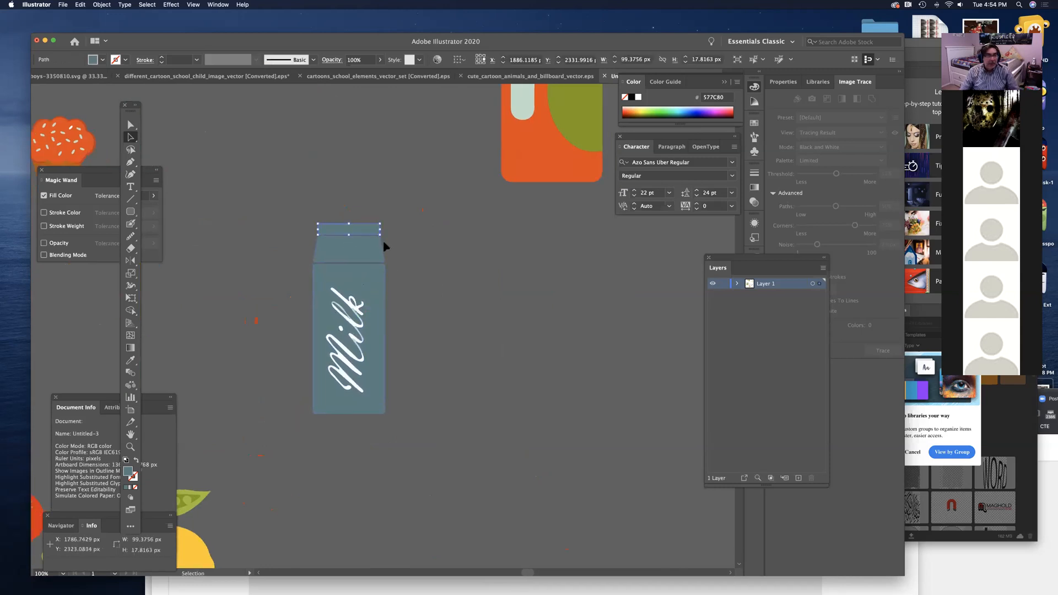
{"action": "left_click", "coordinate": [371, 249]}
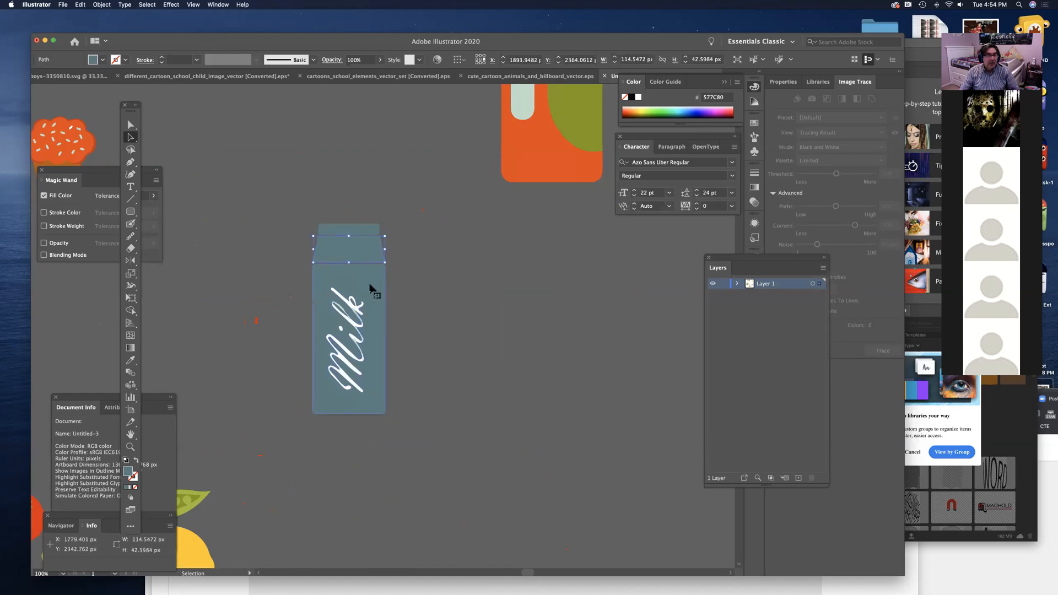
{"action": "left_click_drag", "start_coordinate": [363, 282], "coordinate": [464, 307]}
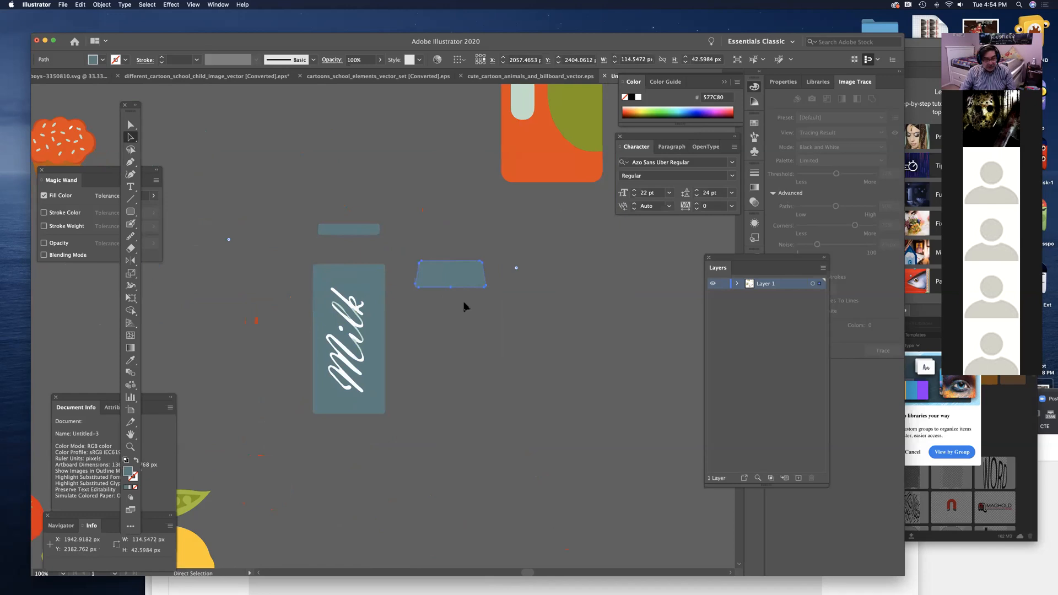
Step: Group all parts of the Milk carton and move it to the right, beneath the orange jug
{"action": "left_click_drag", "start_coordinate": [290, 184], "coordinate": [422, 435]}
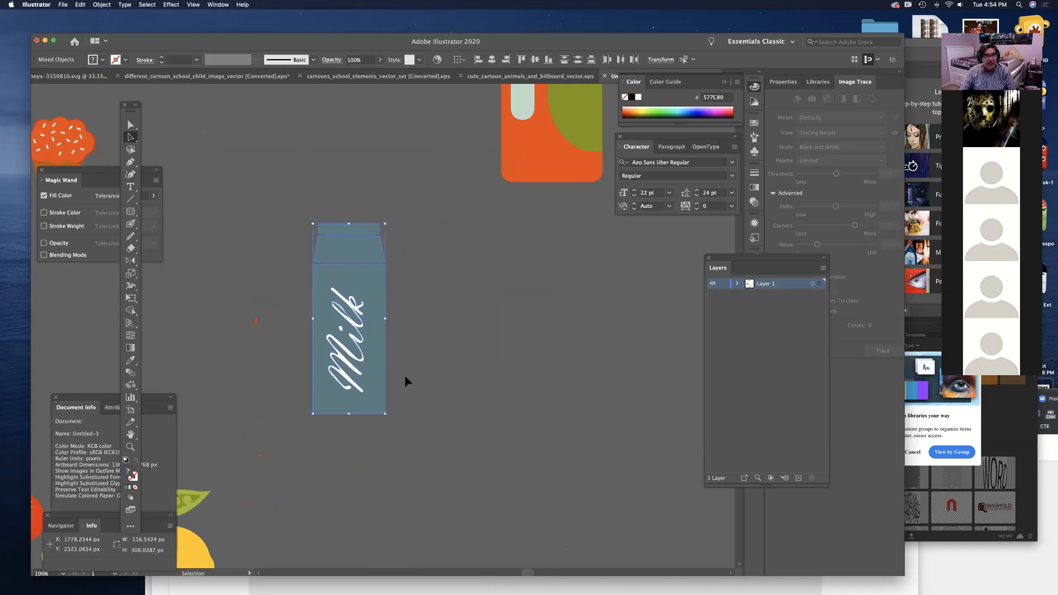
{"action": "key", "text": "a"}
{"action": "left_click", "coordinate": [482, 381]}
{"action": "key", "text": "super+z"}
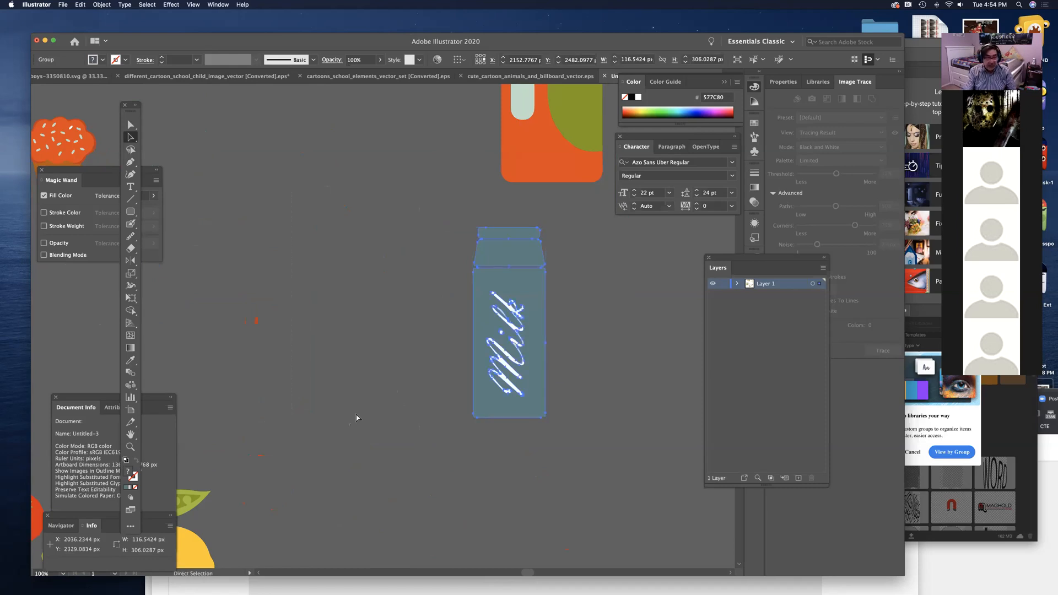
Step: Compare the original fridge-shelf illustration with the separated food items, including its Milk carton, jug and vegetable compartments
{"action": "key", "text": "super+minus"}
{"action": "key", "text": "super+minus"}
{"action": "key", "text": "super+minus"}
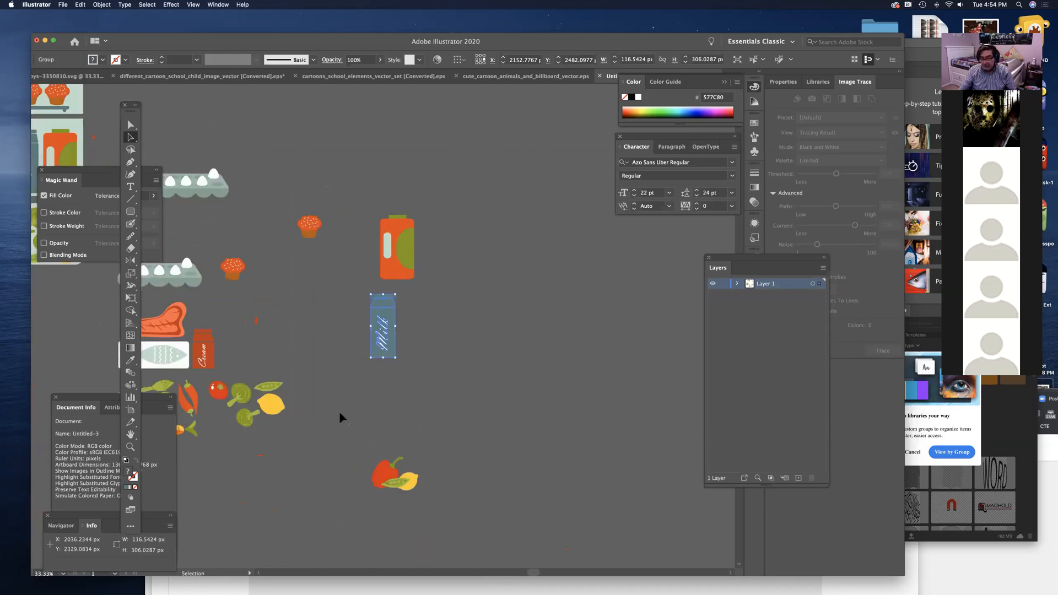
{"action": "left_click_drag", "start_coordinate": [291, 413], "coordinate": [539, 448]}
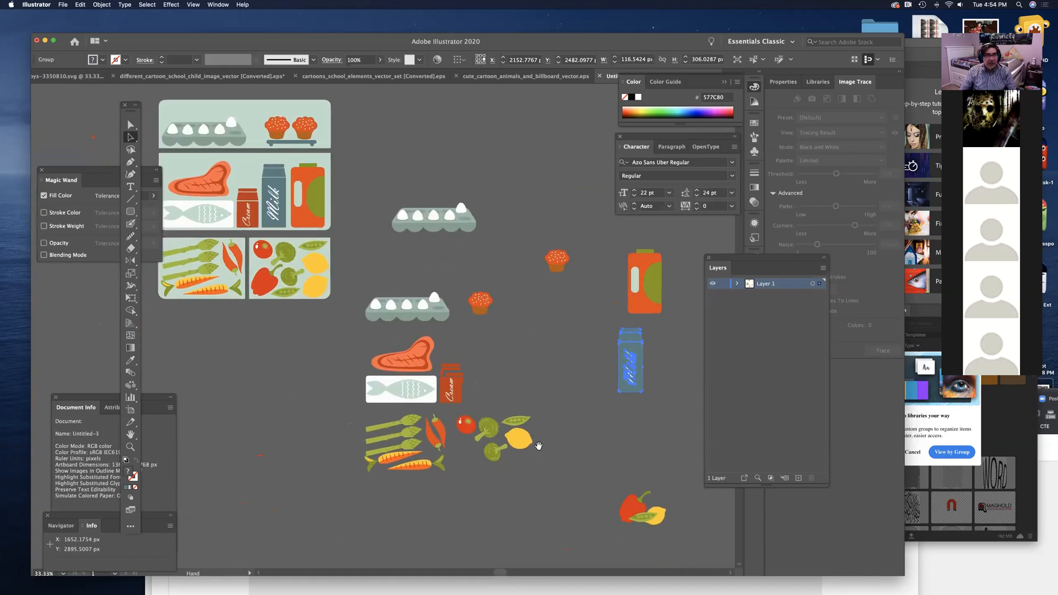
{"action": "key", "text": "v"}
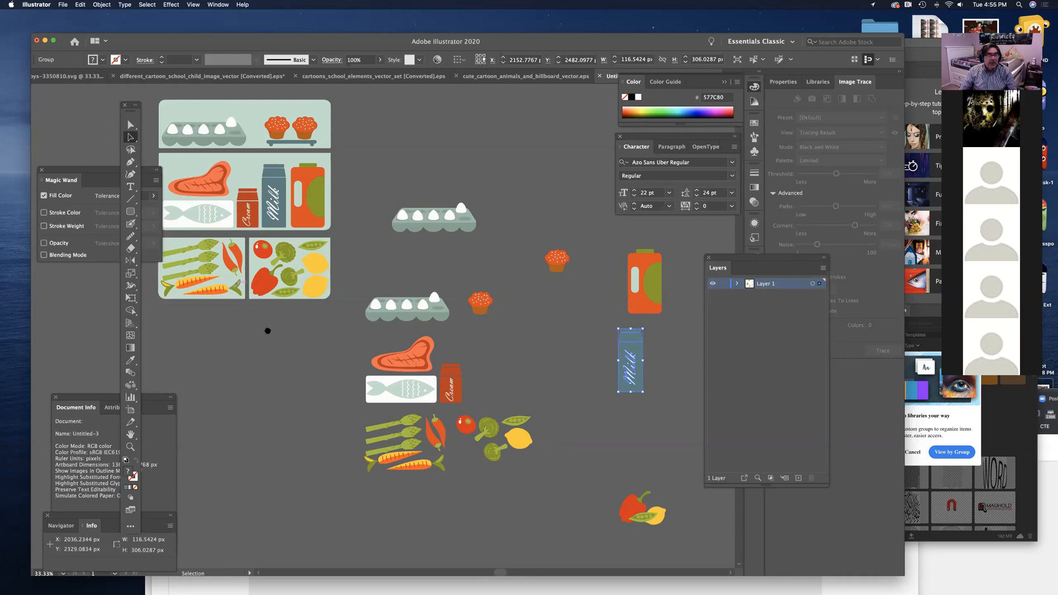
{"action": "left_click_drag", "start_coordinate": [267, 331], "coordinate": [315, 429]}
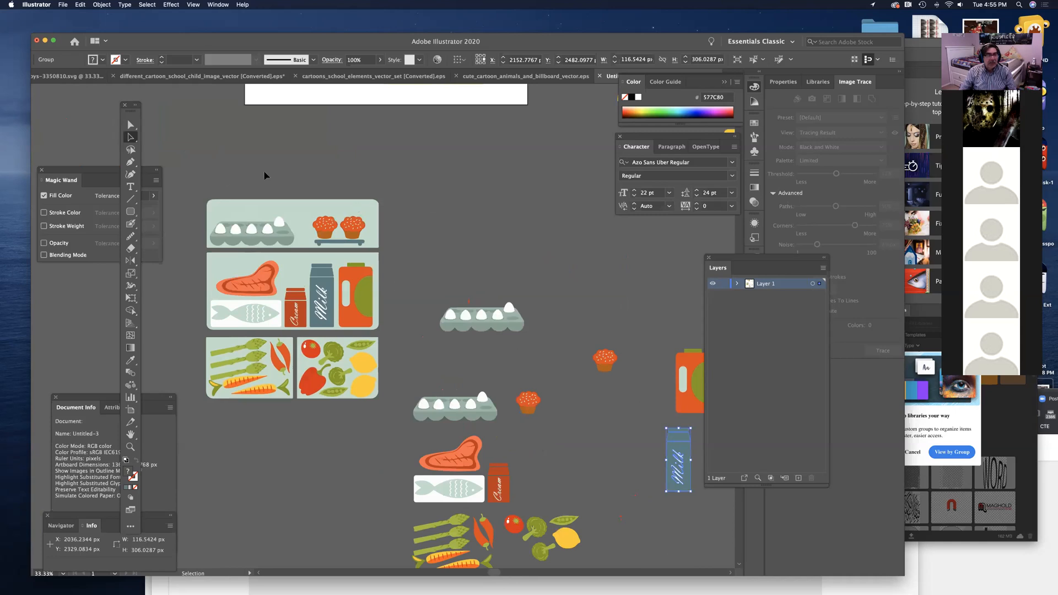
{"action": "left_click", "coordinate": [389, 408]}
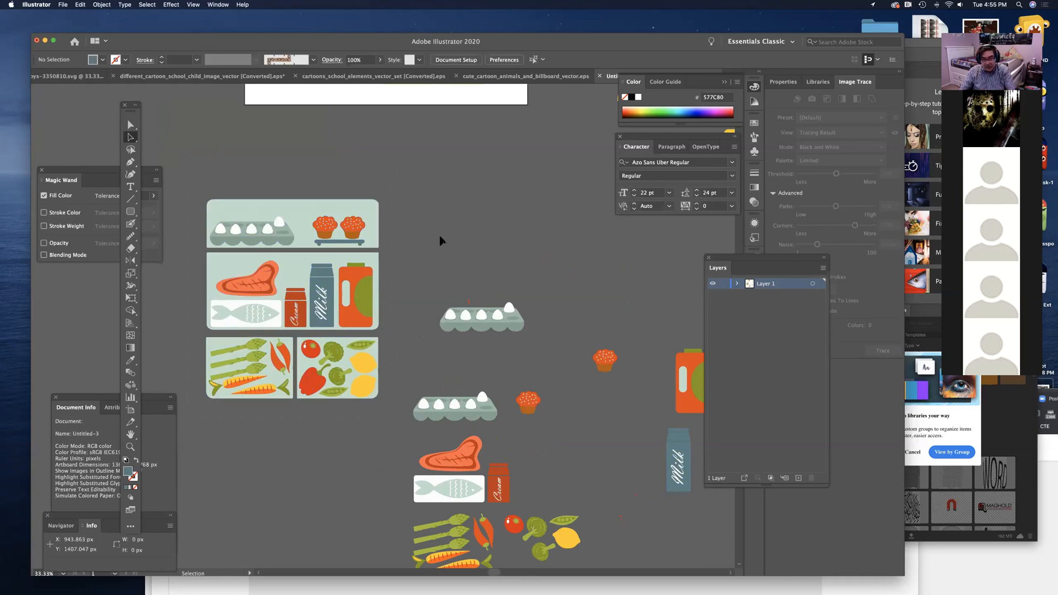
{"action": "key", "text": "super+equal"}
{"action": "key", "text": "super+equal"}
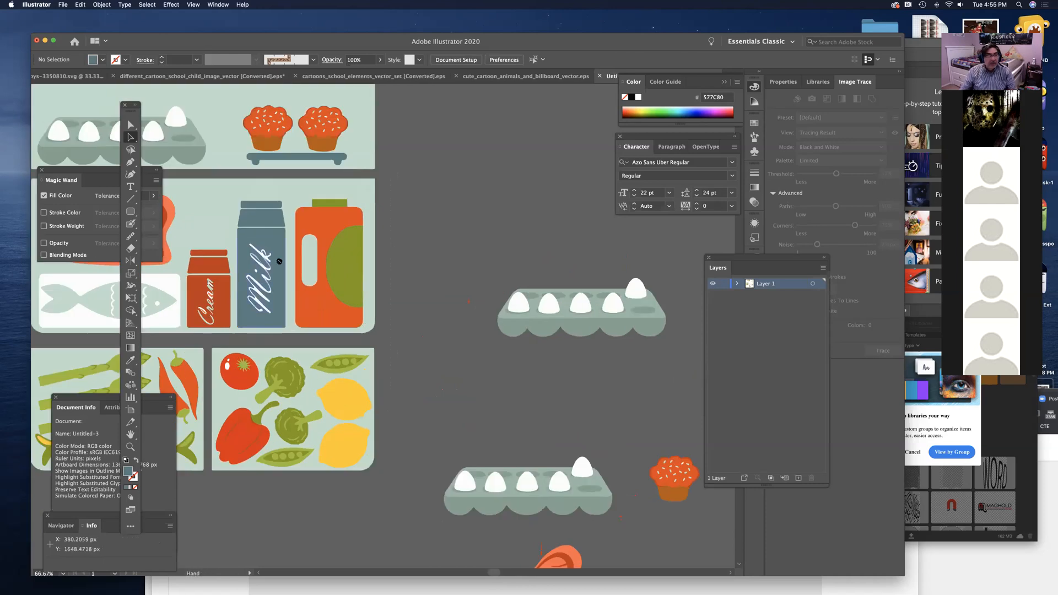
{"action": "scroll", "coordinate": [279, 259], "scroll_direction": "left", "scroll_amount": 5}
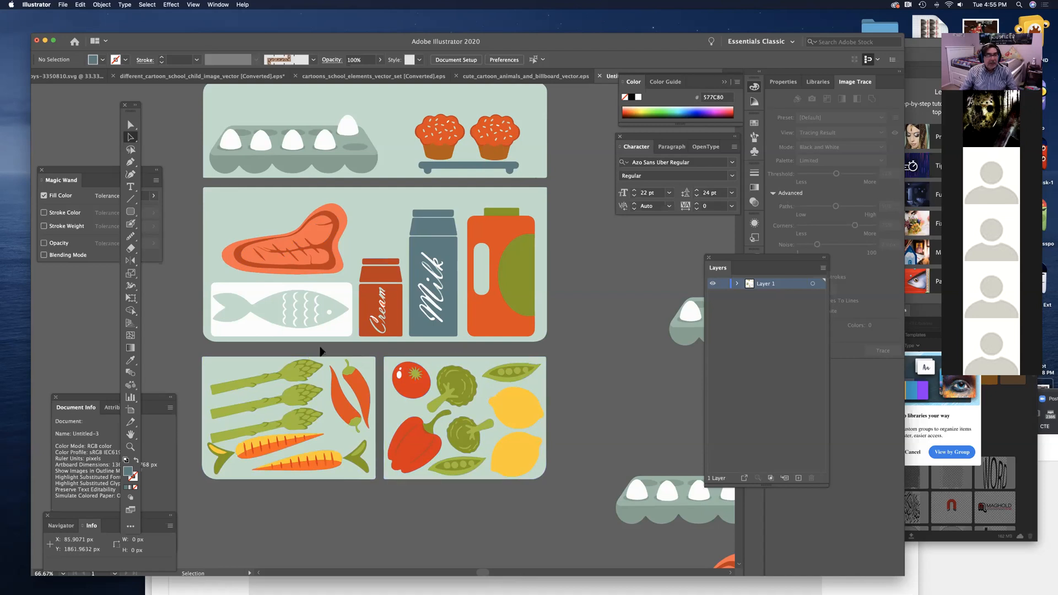
Step: Enlarge the bell pepper, pea pod and lemon cluster to about 803 px wide and 582 px high
{"action": "left_click_drag", "start_coordinate": [551, 383], "coordinate": [583, 332]}
{"action": "left_click_drag", "start_coordinate": [437, 281], "coordinate": [278, 143]}
{"action": "left_click_drag", "start_coordinate": [491, 447], "coordinate": [509, 449]}
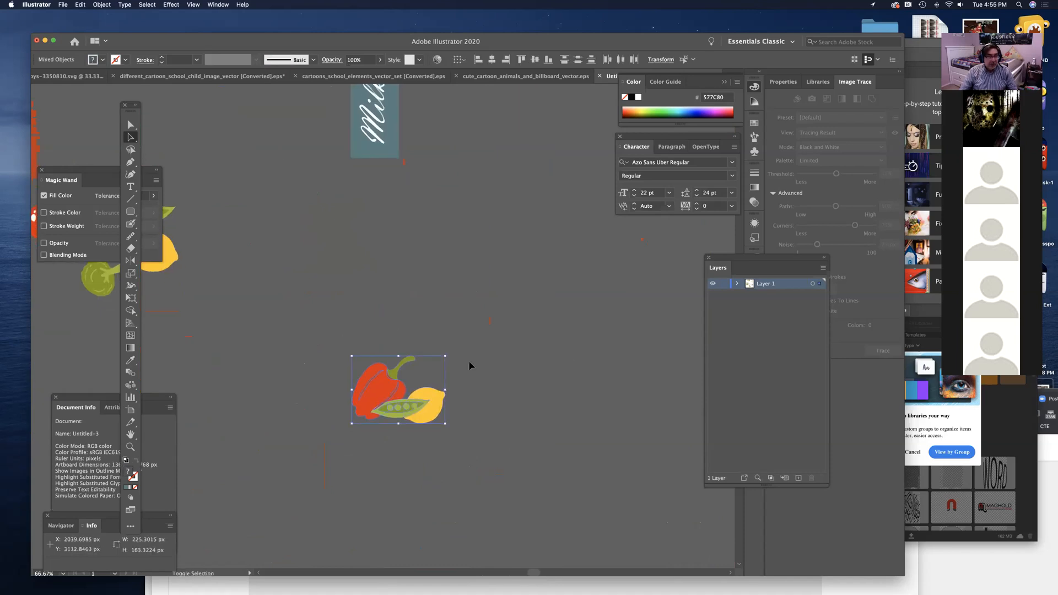
{"action": "left_click_drag", "start_coordinate": [445, 355], "coordinate": [709, 183]}
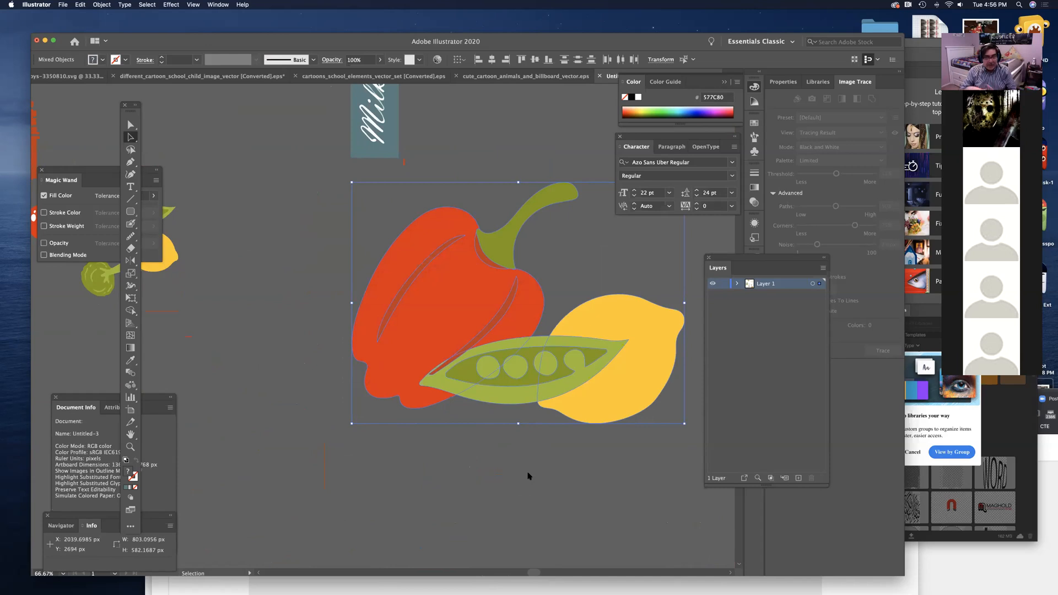
{"action": "key", "text": "a"}
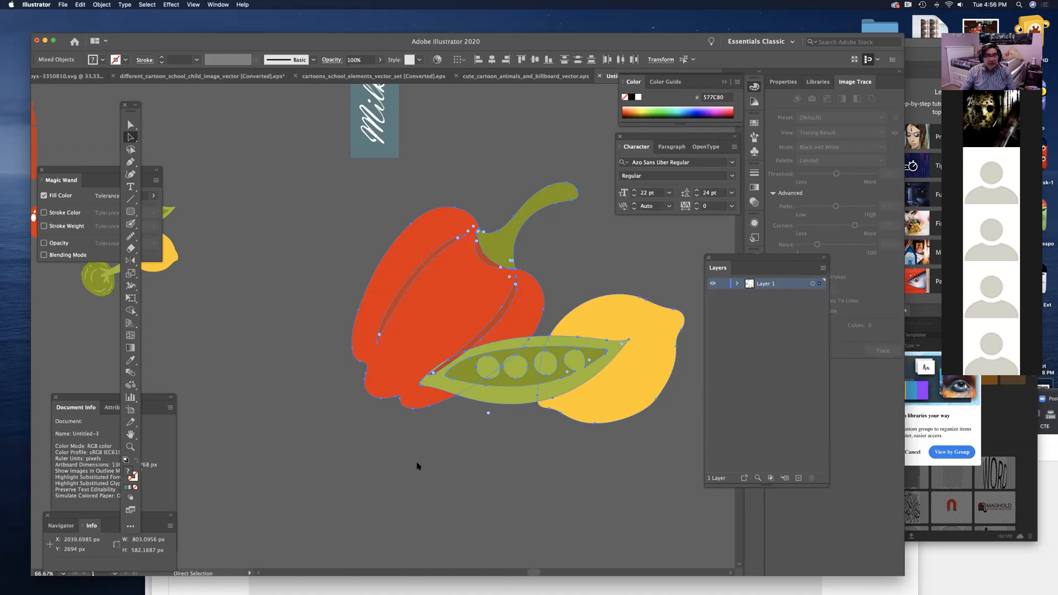
{"action": "key", "text": "super+s"}
{"action": "left_click", "coordinate": [657, 292]}
Step: Examine The Fridge Market Place logo on the artboard up close, including its blue and yellow door shape
{"action": "key", "text": "super+minus"}
{"action": "key", "text": "super+minus"}
{"action": "key", "text": "super+minus"}
{"action": "left_click_drag", "start_coordinate": [346, 304], "coordinate": [636, 563]}
{"action": "left_click_drag", "start_coordinate": [360, 317], "coordinate": [415, 416]}
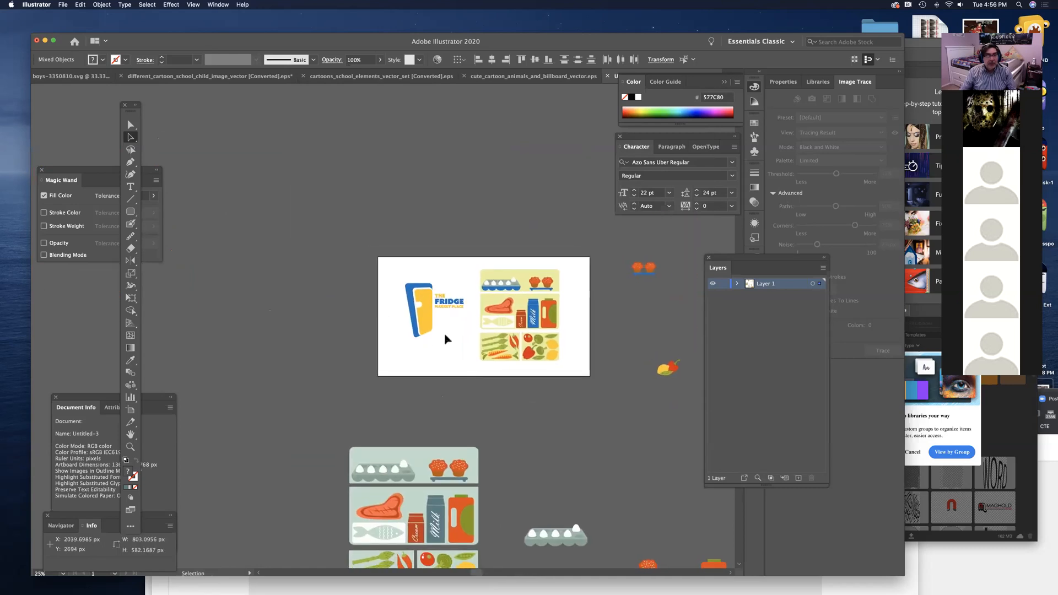
{"action": "left_click", "coordinate": [130, 446]}
{"action": "left_click_drag", "start_coordinate": [392, 254], "coordinate": [529, 373]}
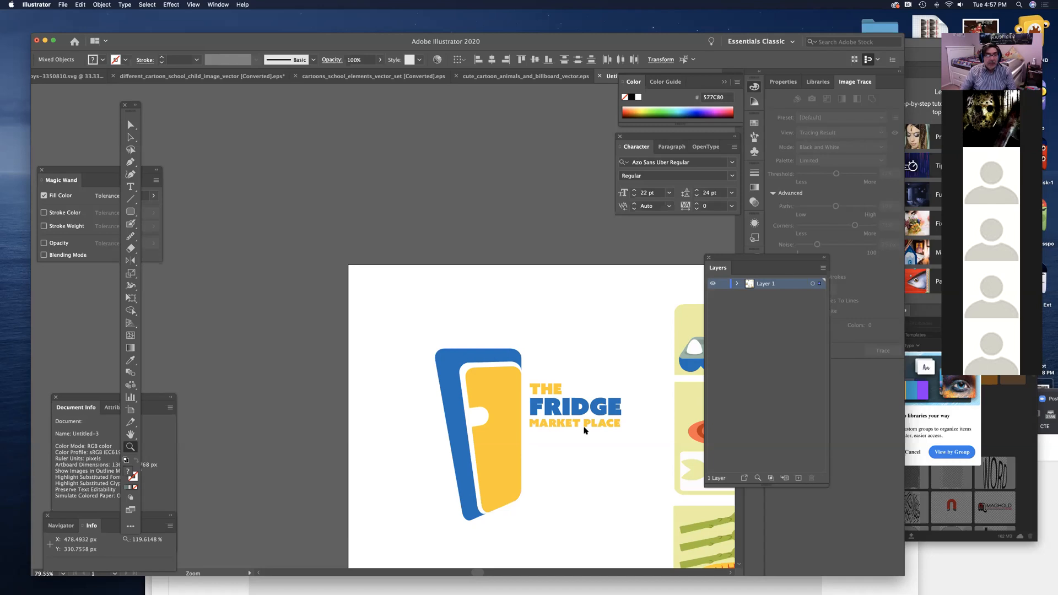
{"action": "key", "text": "space"}
{"action": "left_click_drag", "start_coordinate": [540, 486], "coordinate": [455, 238]}
{"action": "left_click_drag", "start_coordinate": [582, 329], "coordinate": [485, 307]}
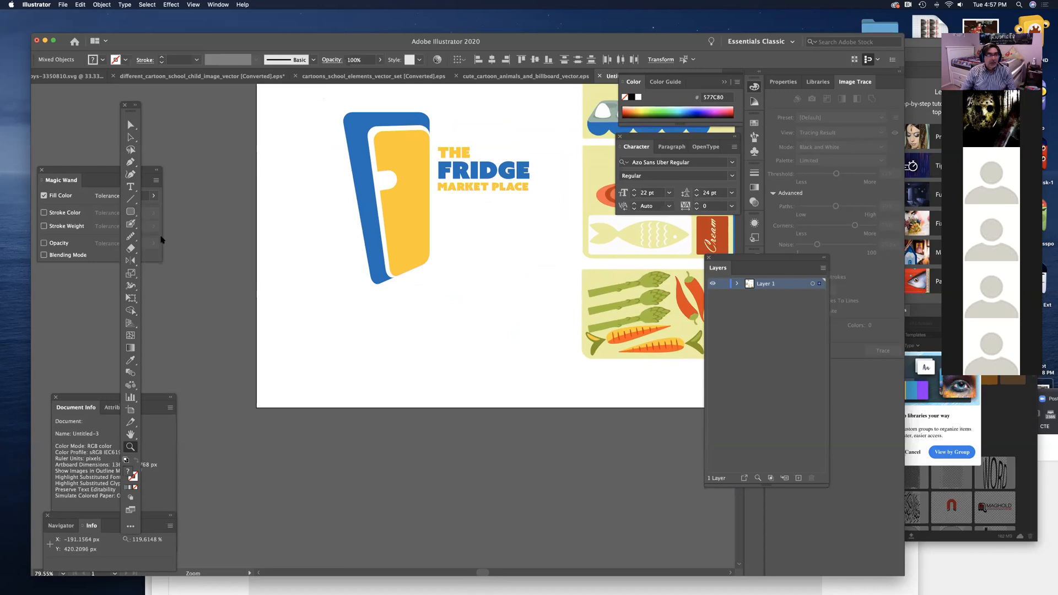
Step: Draw a rounded rectangle about 164 px wide and 334 px high below the logo's door shape
{"action": "left_click_drag", "start_coordinate": [128, 110], "coordinate": [208, 112]}
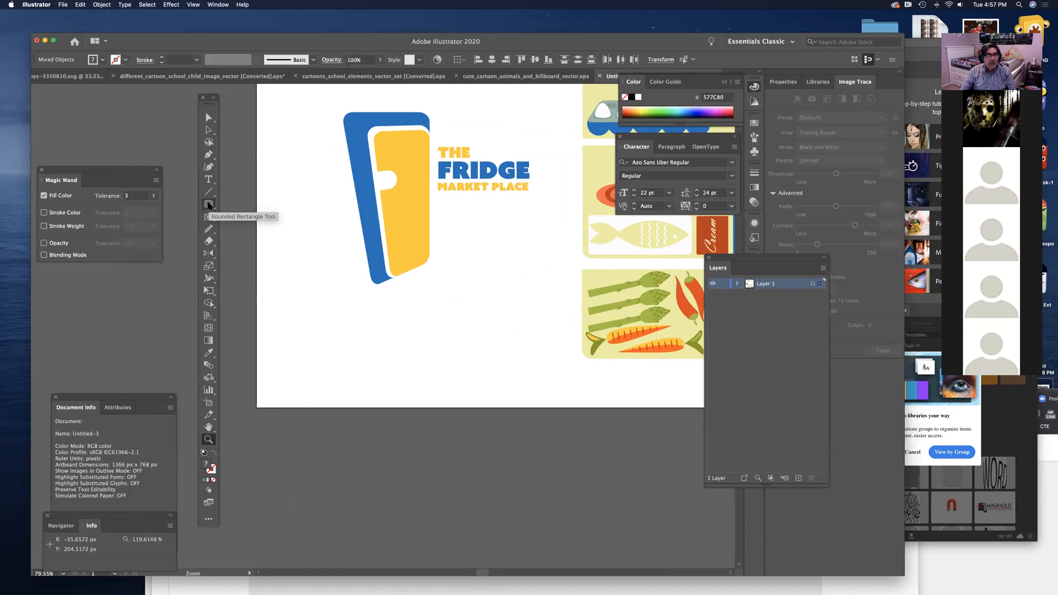
{"action": "left_click", "coordinate": [209, 205]}
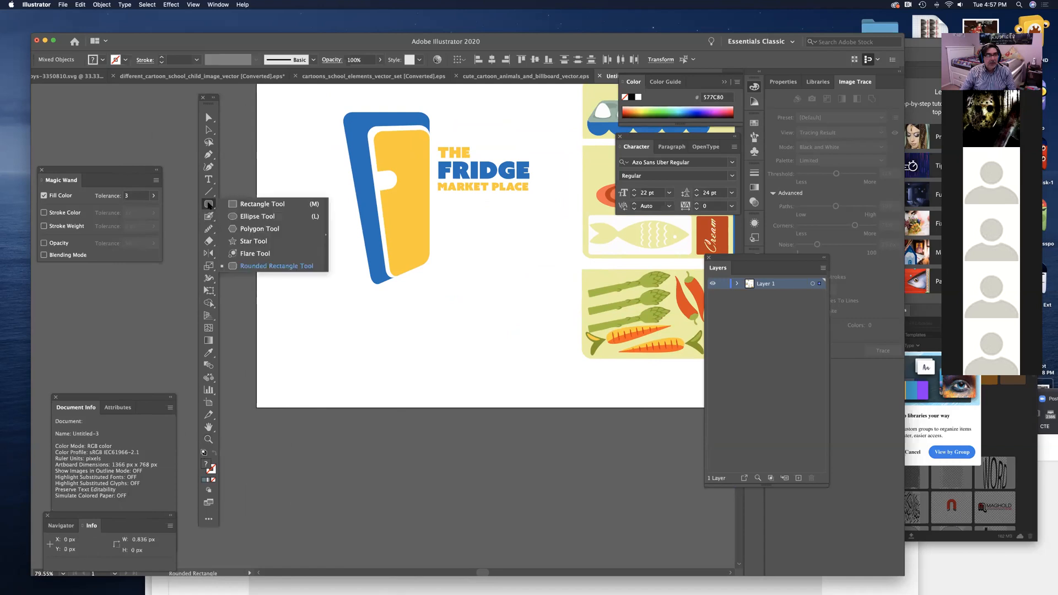
{"action": "left_click", "coordinate": [267, 203]}
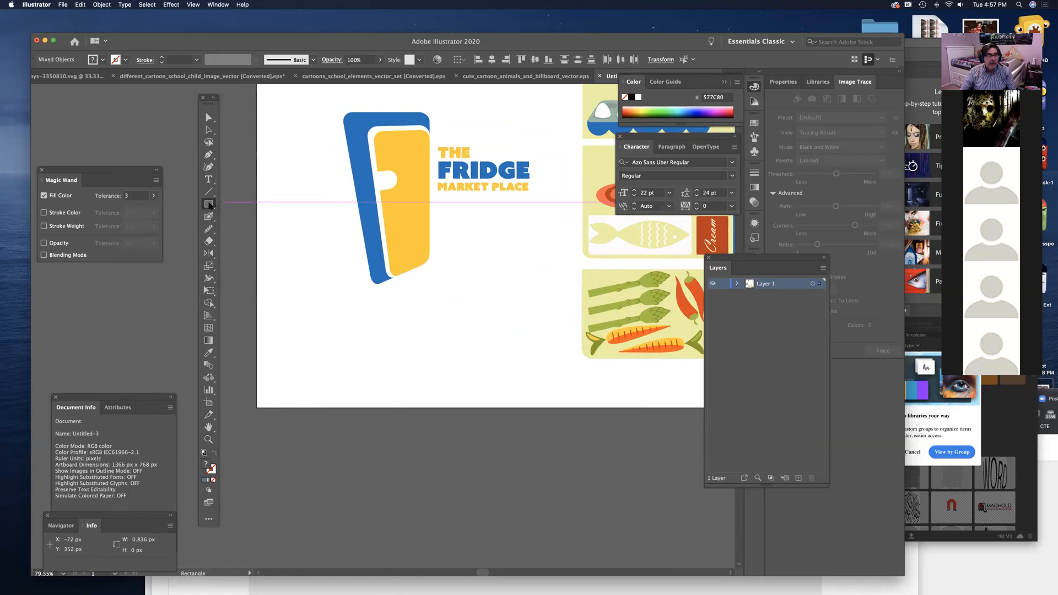
{"action": "left_click", "coordinate": [209, 204]}
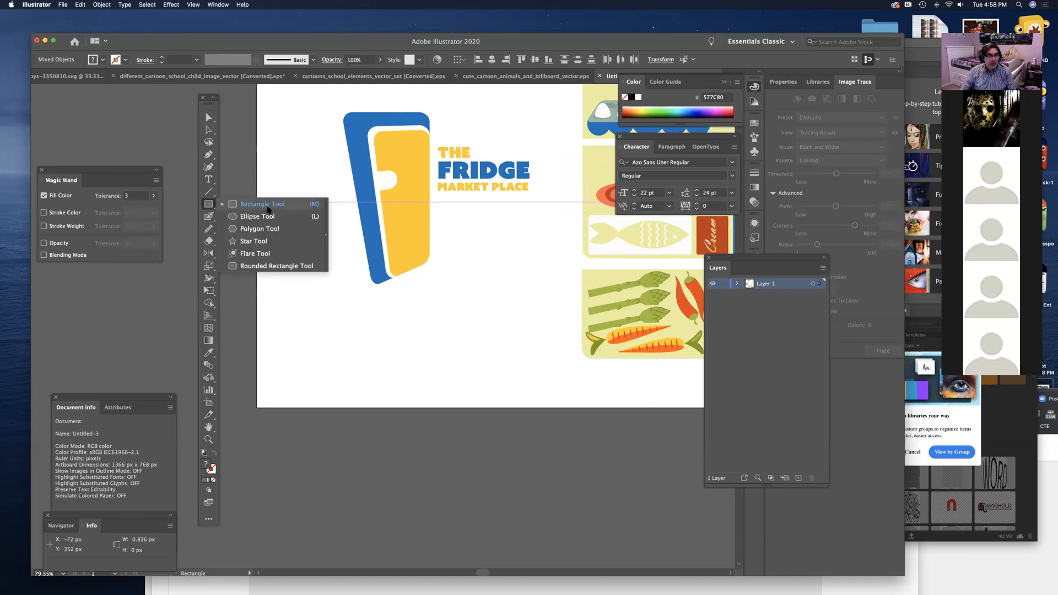
{"action": "left_click", "coordinate": [273, 267]}
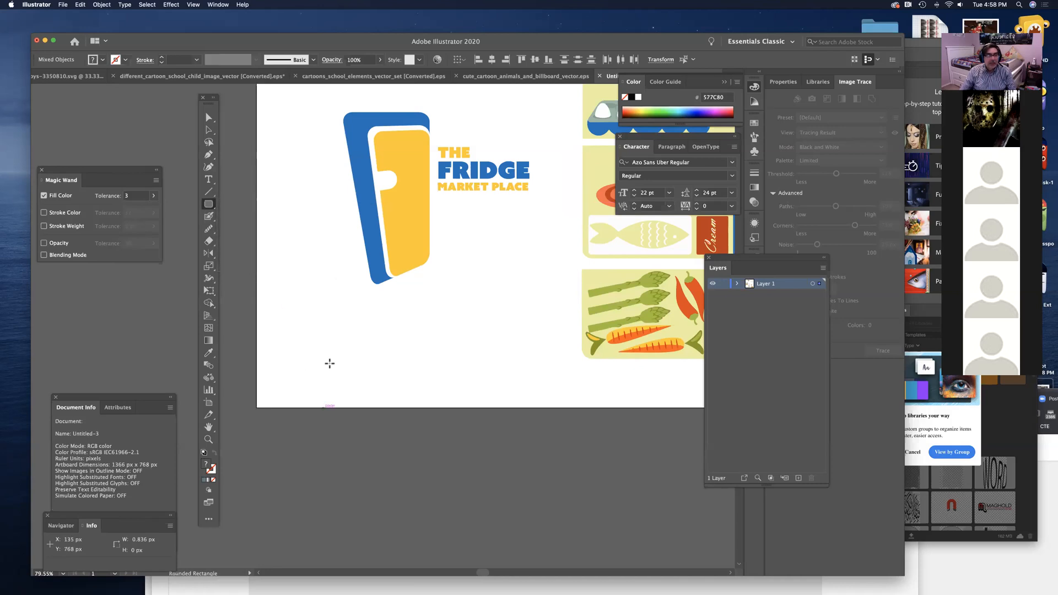
{"action": "left_click_drag", "start_coordinate": [304, 313], "coordinate": [386, 479]}
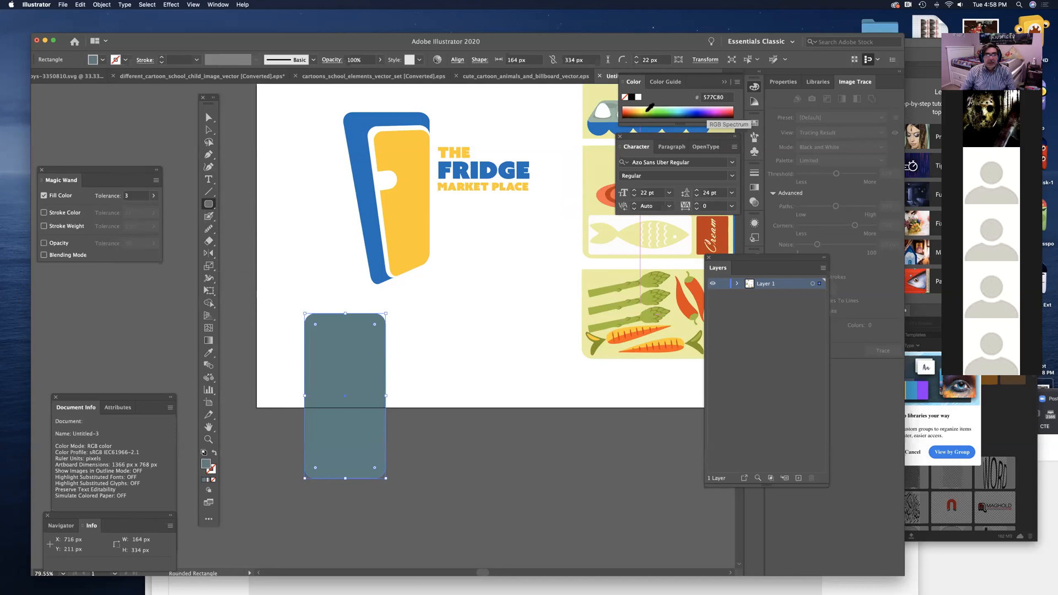
Step: Fill the rounded rectangle with purple 7E00BF and shift it right, beneath the logo's door shape
{"action": "left_click", "coordinate": [711, 111]}
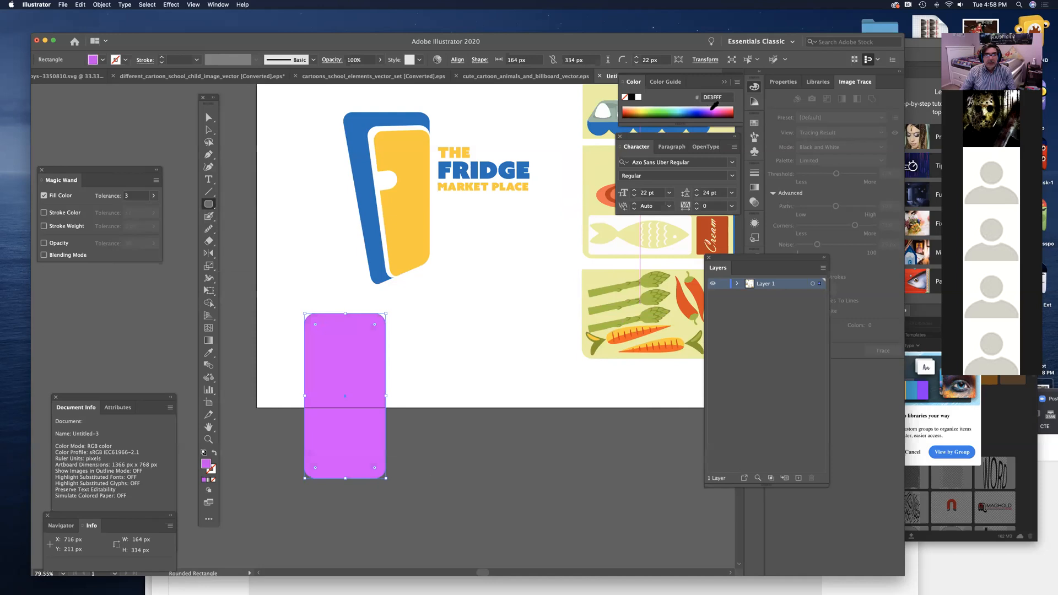
{"action": "left_click", "coordinate": [709, 113]}
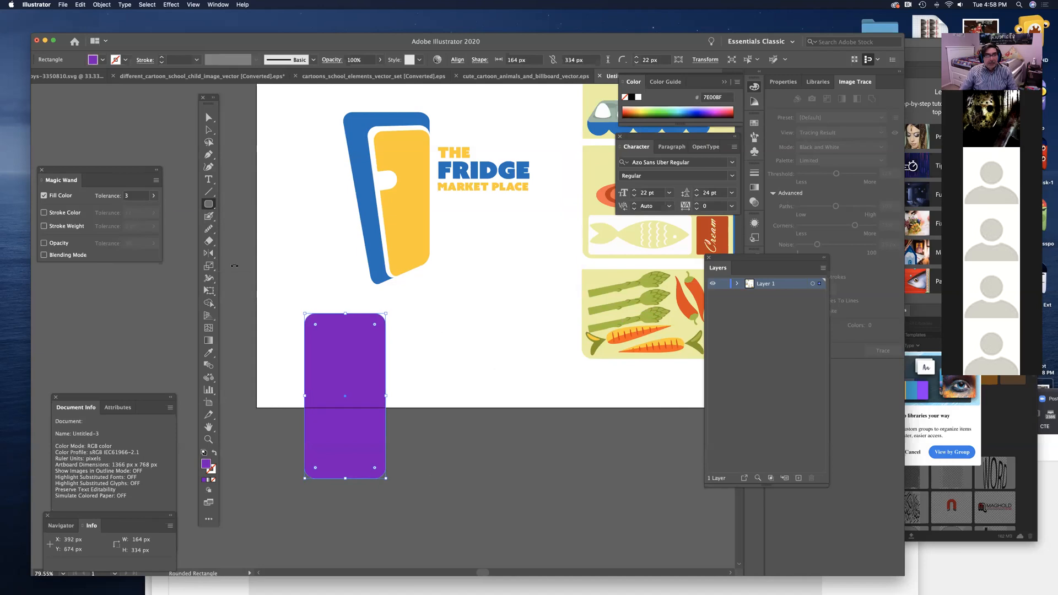
{"action": "left_click", "coordinate": [208, 130]}
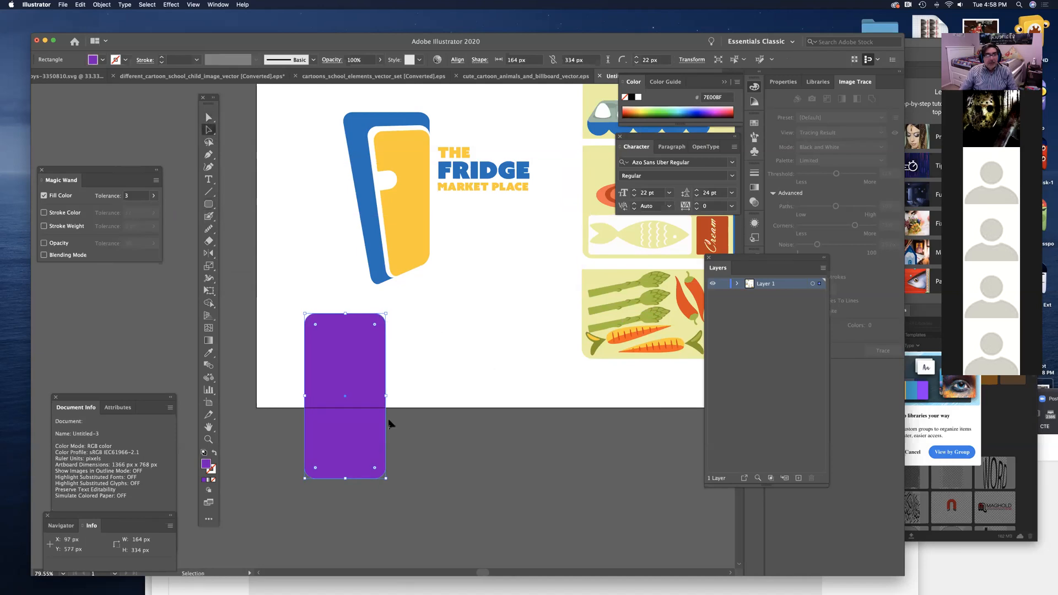
{"action": "left_click_drag", "start_coordinate": [358, 422], "coordinate": [454, 419]}
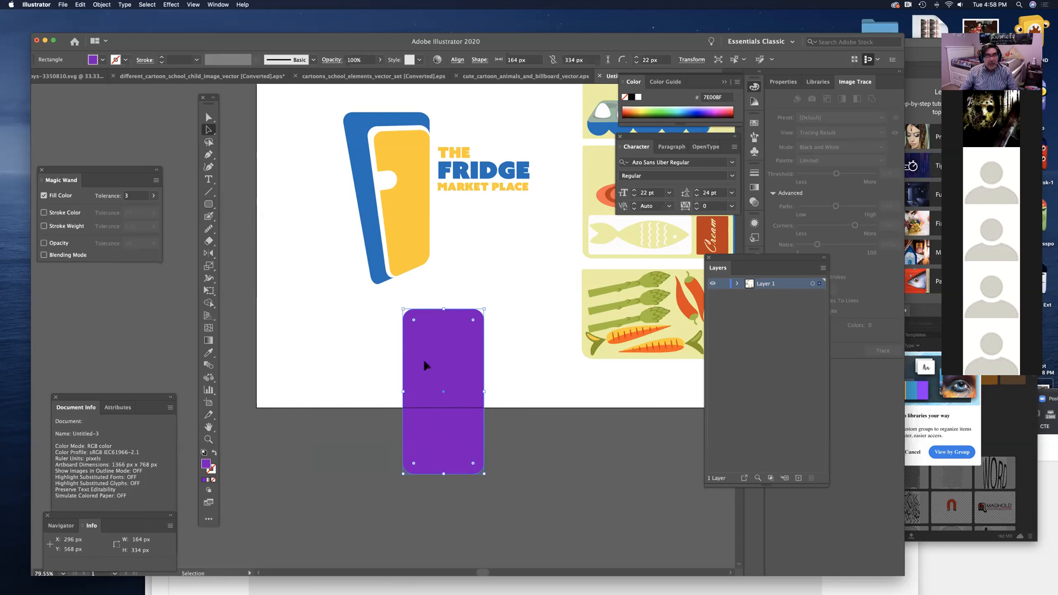
{"action": "left_click_drag", "start_coordinate": [425, 378], "coordinate": [408, 387]}
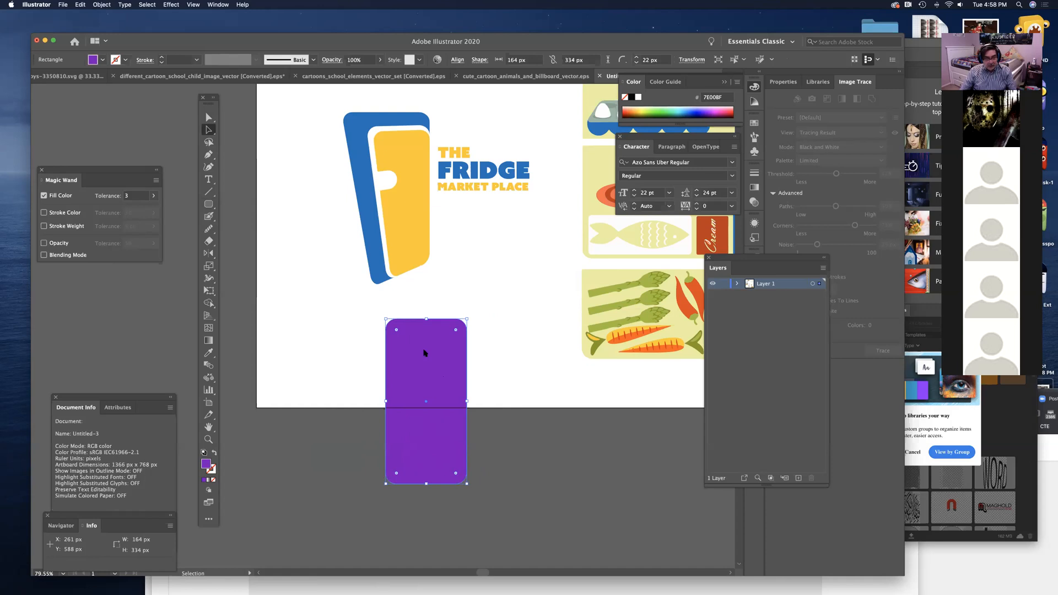
Step: Copy the purple rounded rectangle and paste the duplicate directly in front of it
{"action": "left_click", "coordinate": [80, 5]}
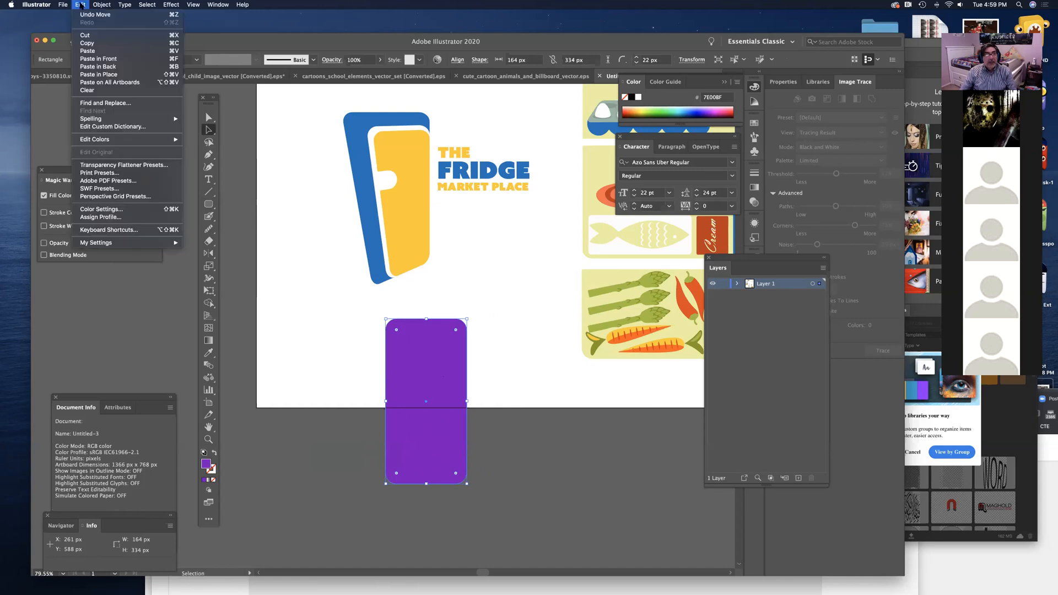
{"action": "left_click", "coordinate": [86, 42]}
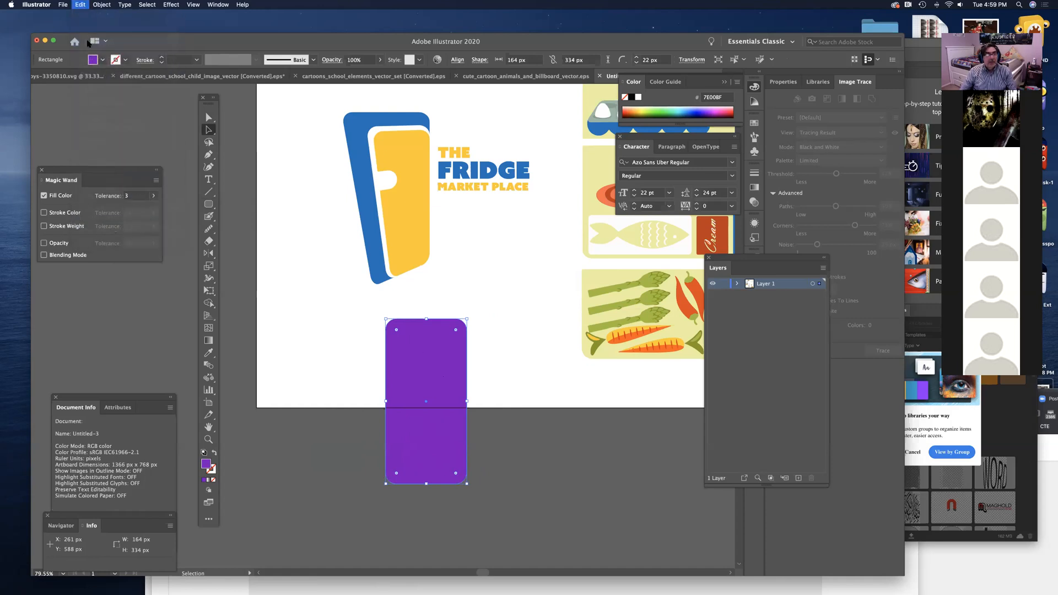
{"action": "left_click", "coordinate": [82, 5]}
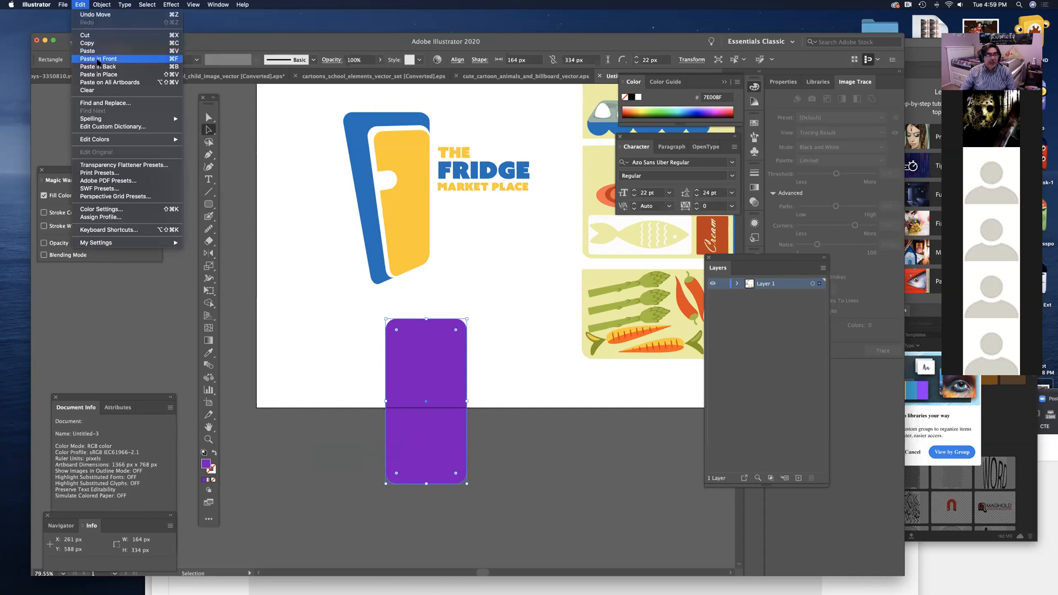
{"action": "left_click", "coordinate": [98, 59]}
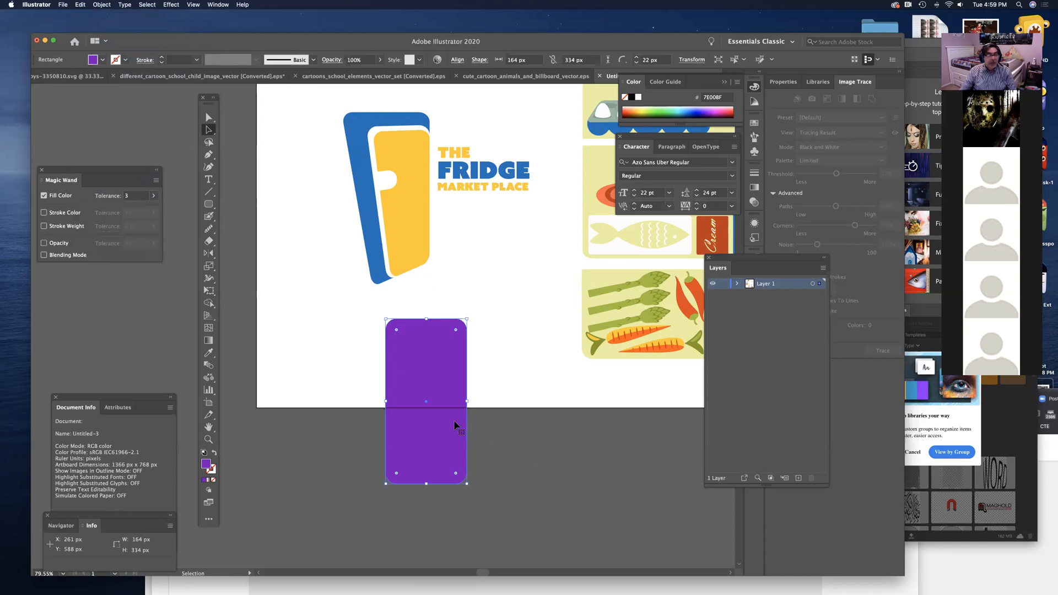
{"action": "left_click_drag", "start_coordinate": [448, 380], "coordinate": [543, 383]}
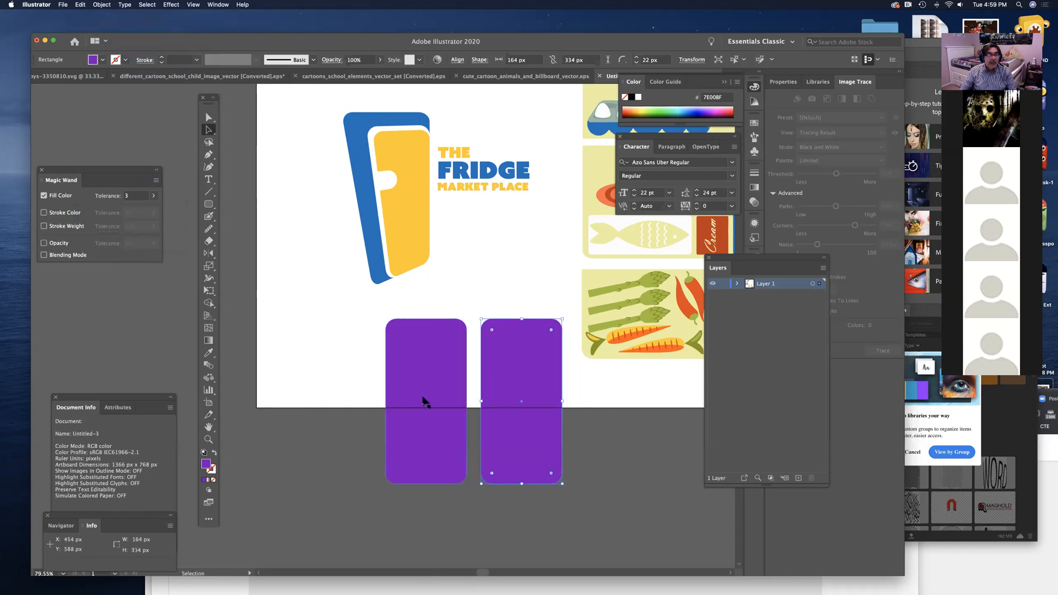
{"action": "key", "text": "a"}
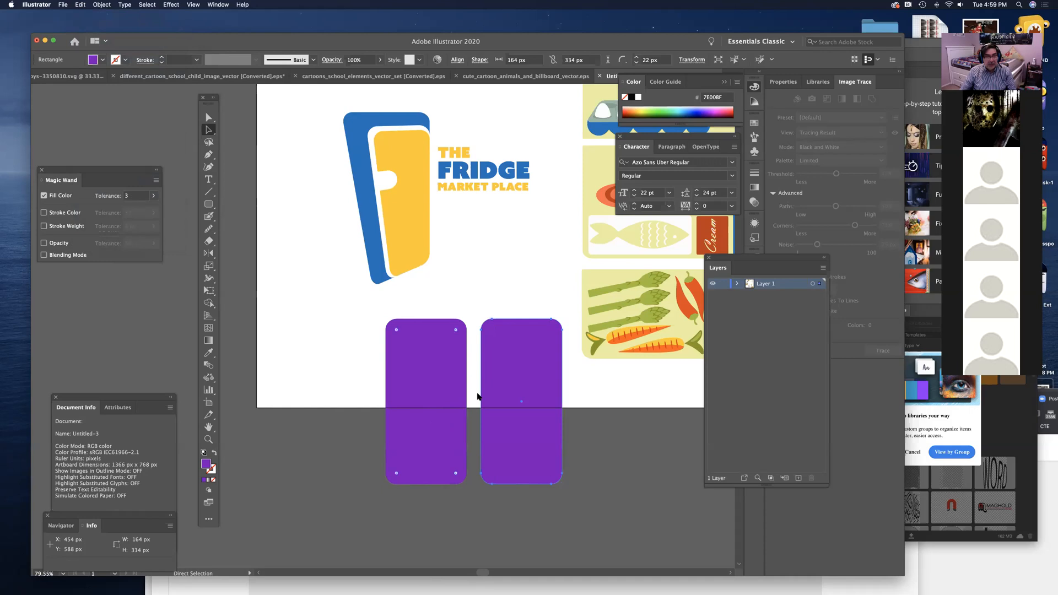
{"action": "key", "text": "super+z"}
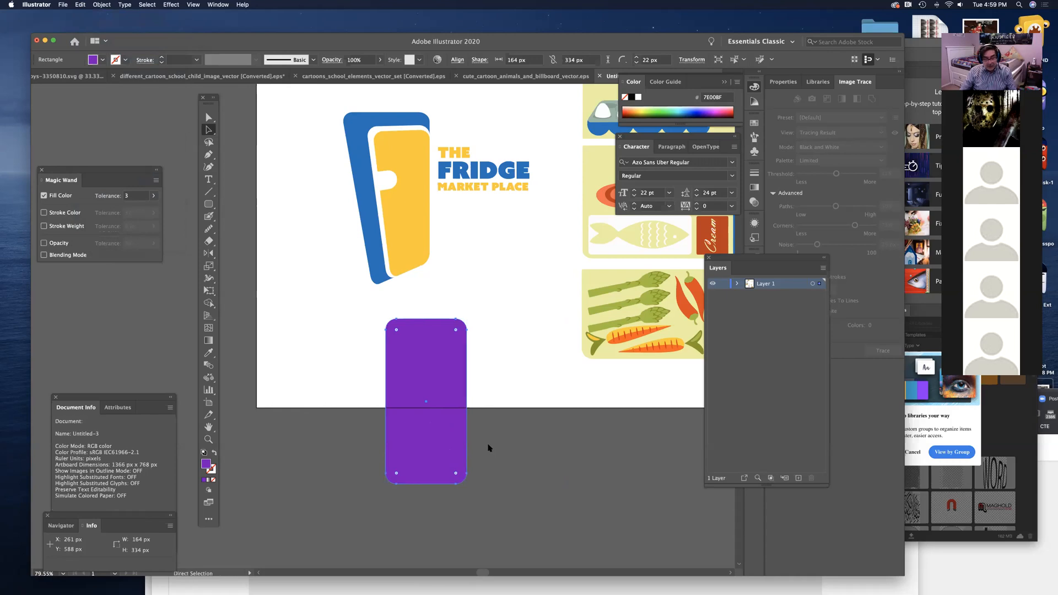
{"action": "key", "text": "super+v"}
{"action": "key", "text": "super"}
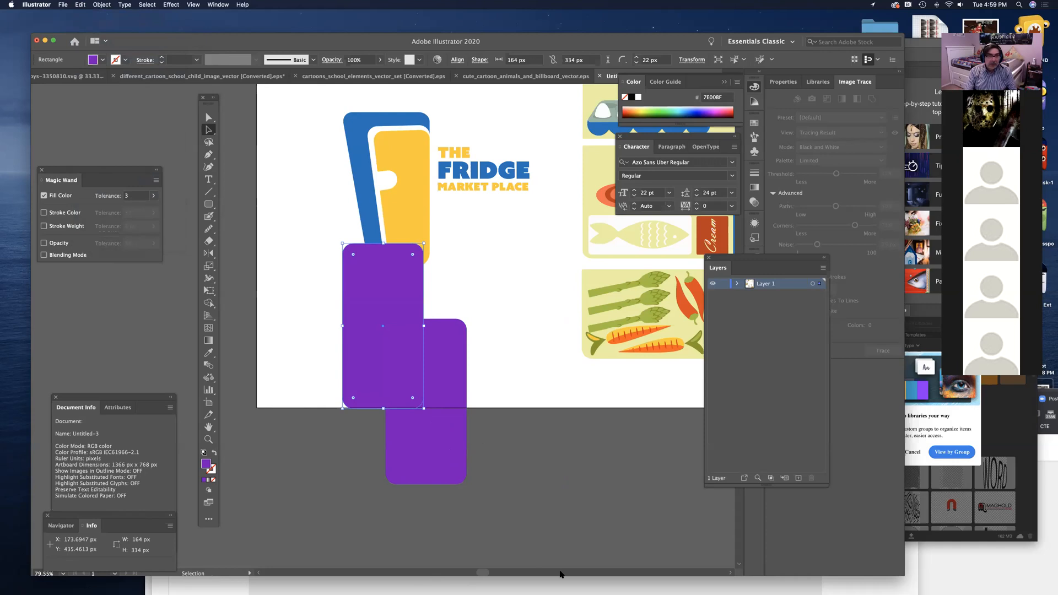
{"action": "key", "text": "Delete"}
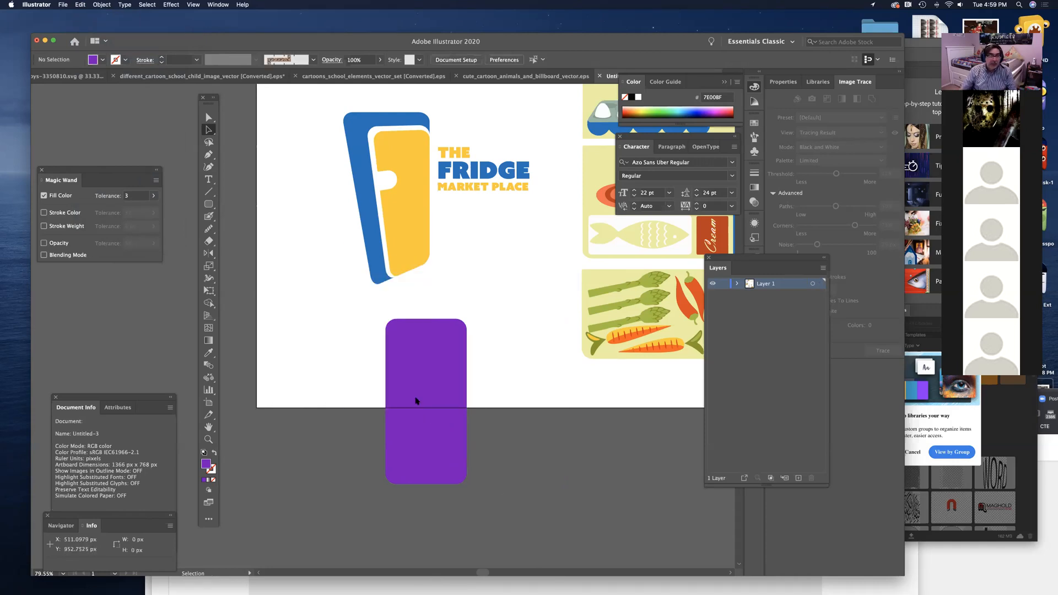
Step: Fill the front copy with yellow FFE515 and shrink it to about 141 by 307 px, keeping its lower-right corner fixed
{"action": "left_click", "coordinate": [436, 453]}
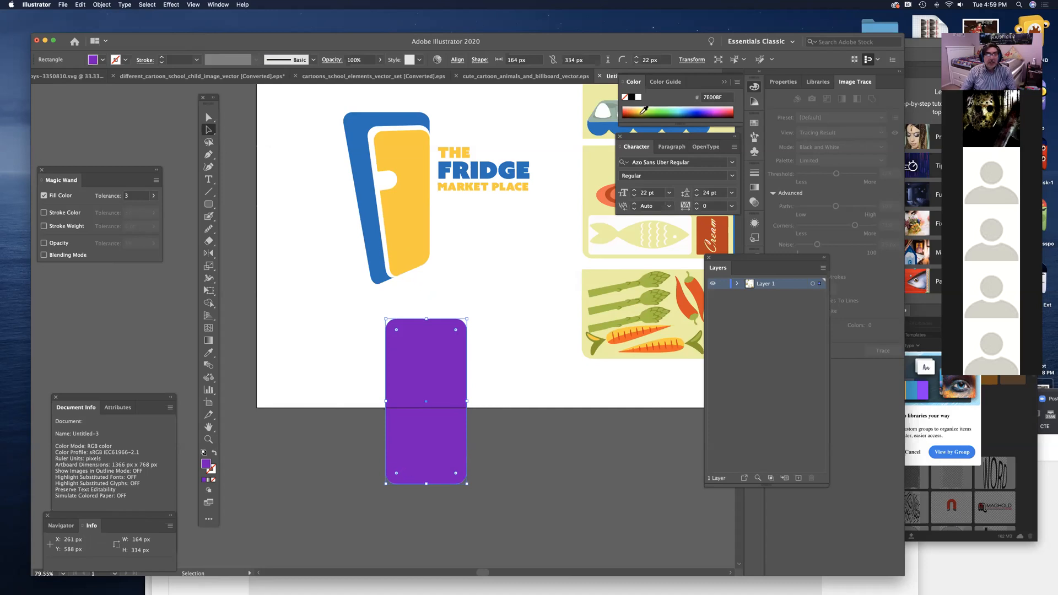
{"action": "left_click", "coordinate": [642, 109]}
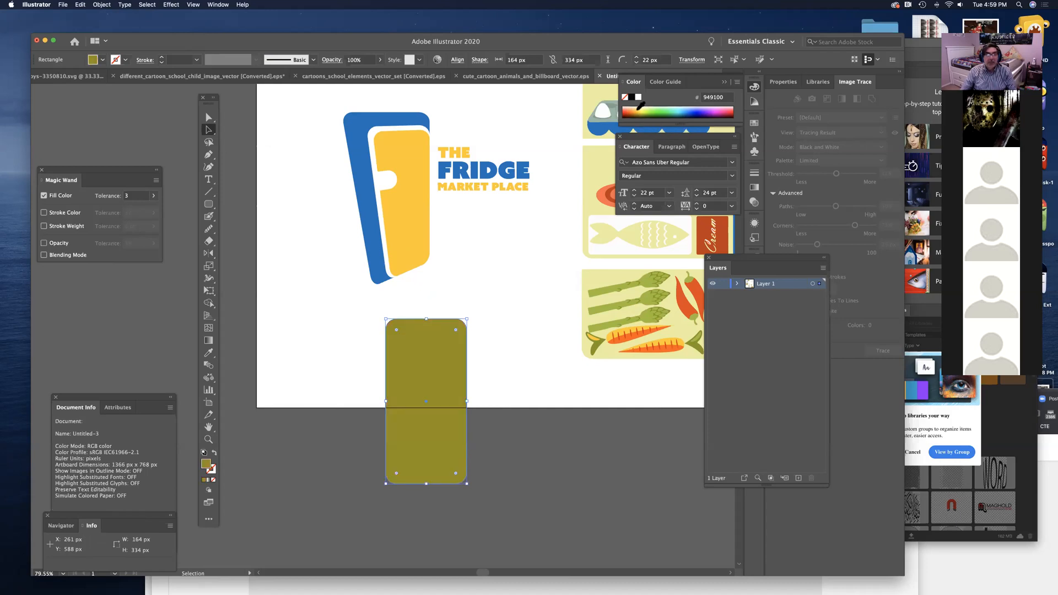
{"action": "left_click", "coordinate": [640, 111]}
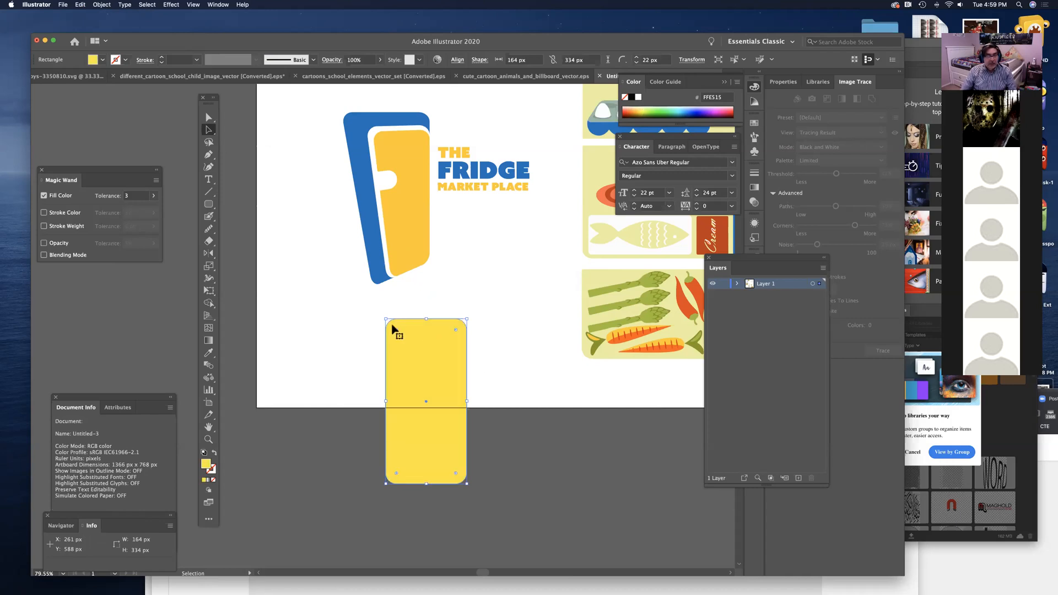
{"action": "left_click_drag", "start_coordinate": [386, 320], "coordinate": [397, 332]}
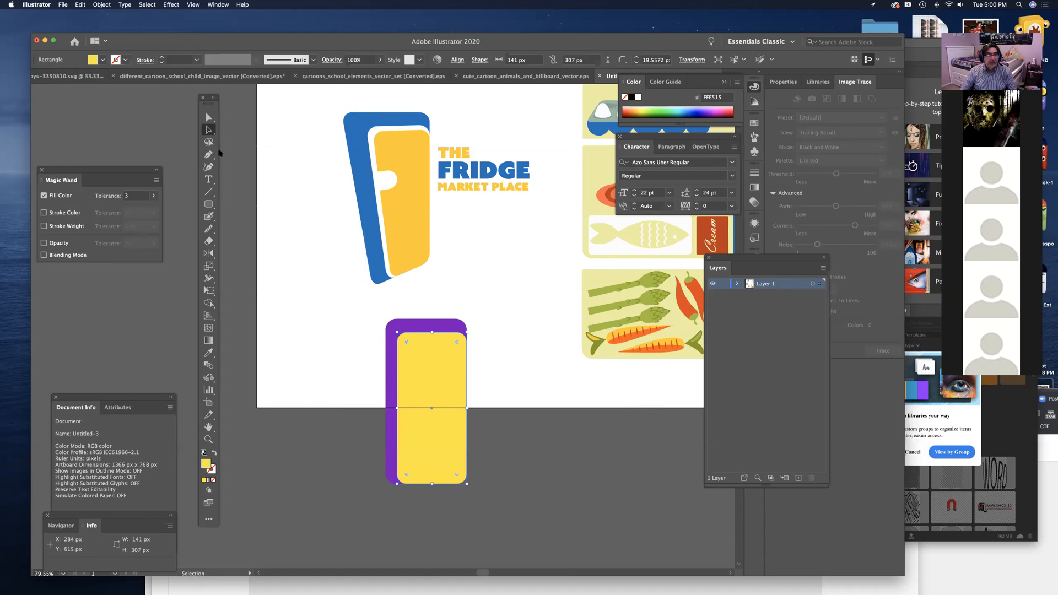
{"action": "left_click", "coordinate": [310, 296]}
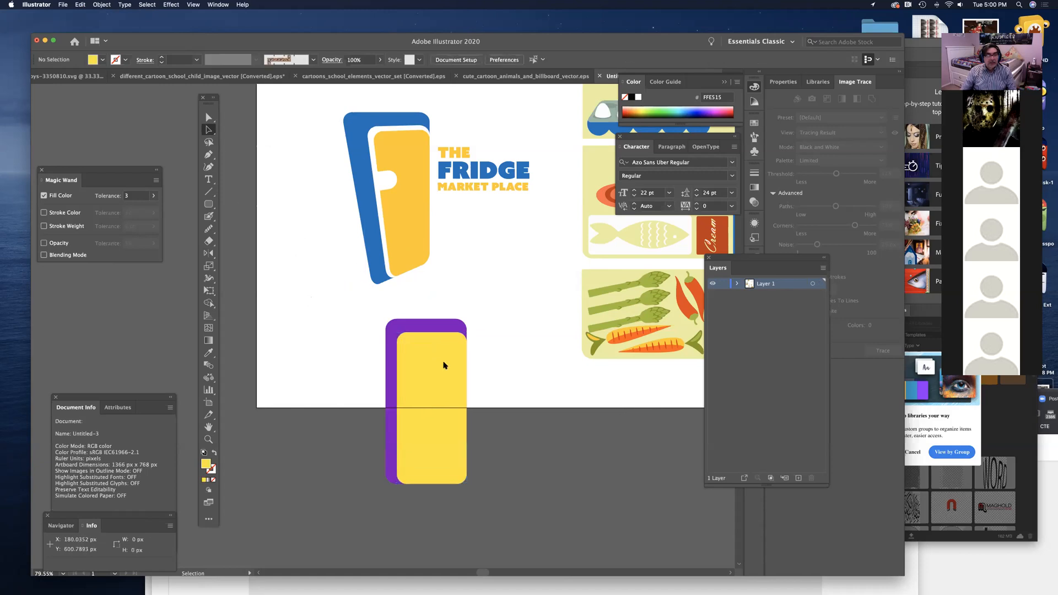
Step: Select the purple and yellow rectangles together and move them up and right onto the artboard, beneath the logo text
{"action": "left_click", "coordinate": [432, 442]}
{"action": "left_click_drag", "start_coordinate": [476, 426], "coordinate": [502, 351]}
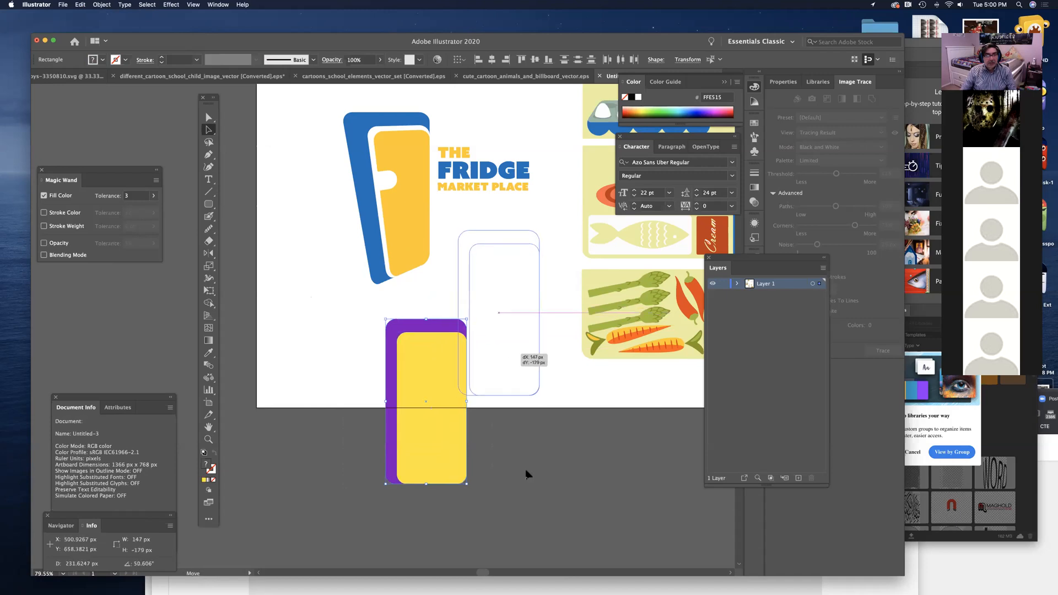
{"action": "left_click_drag", "start_coordinate": [535, 474], "coordinate": [439, 515]}
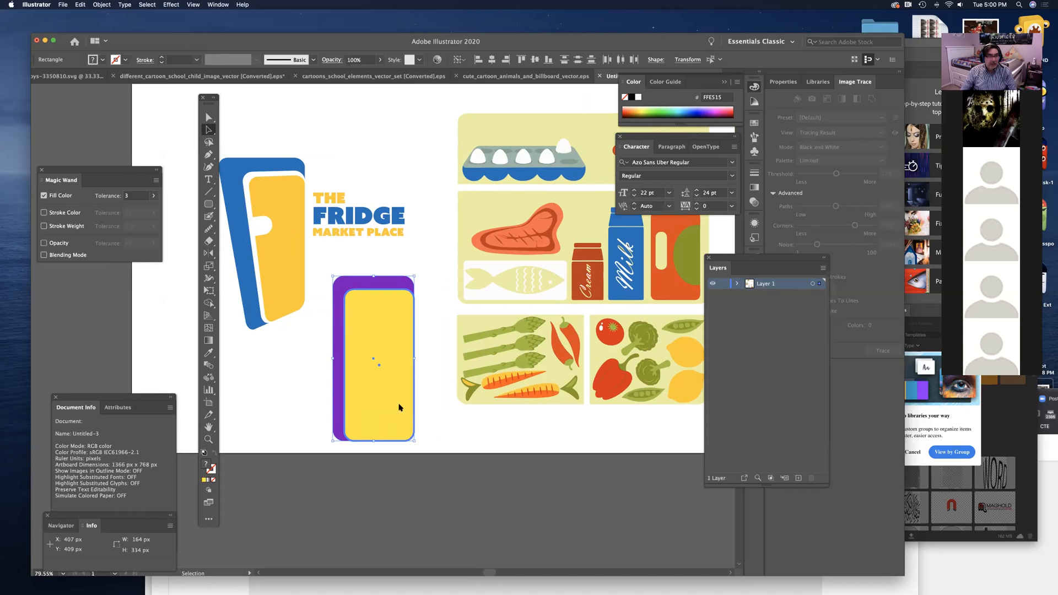
Step: Paste a copy of the yellow rectangle in front and shrink it to about 131 by 297 px toward its lower-right corner
{"action": "left_click", "coordinate": [392, 433]}
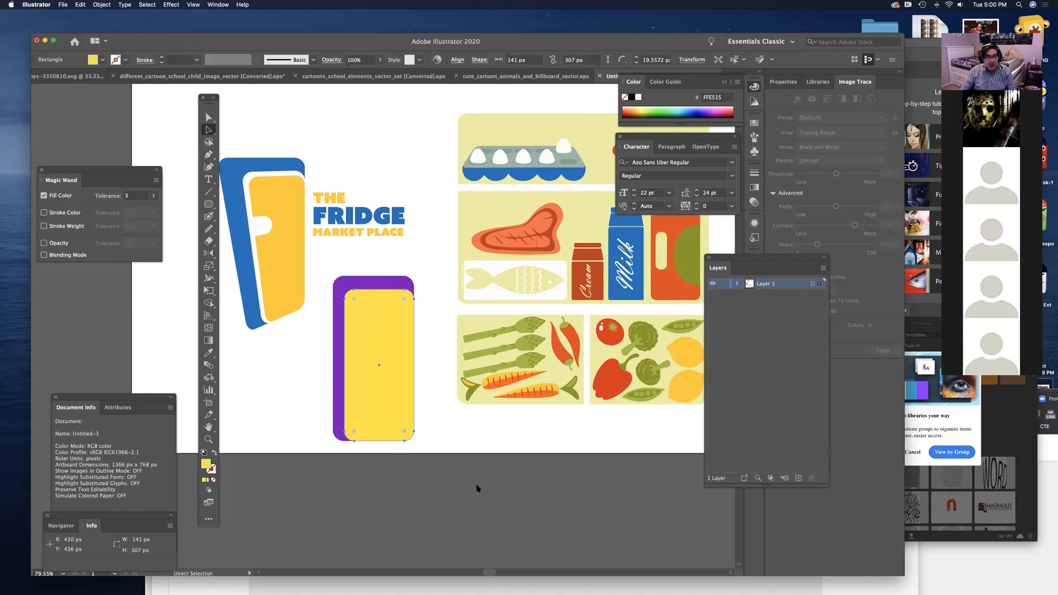
{"action": "key", "text": "v"}
{"action": "key", "text": "super"}
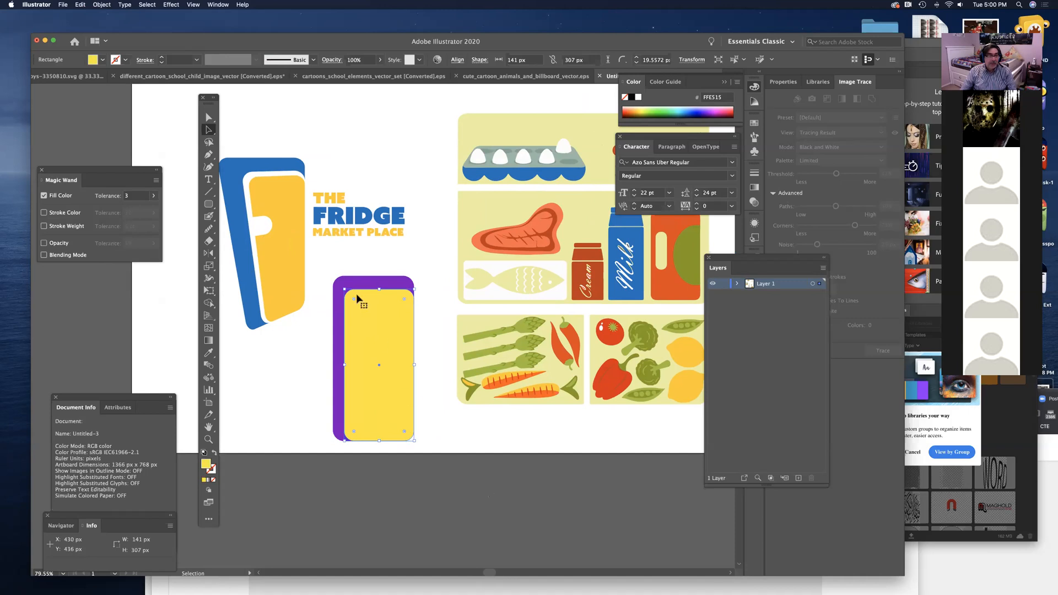
{"action": "left_click_drag", "start_coordinate": [345, 288], "coordinate": [351, 297]}
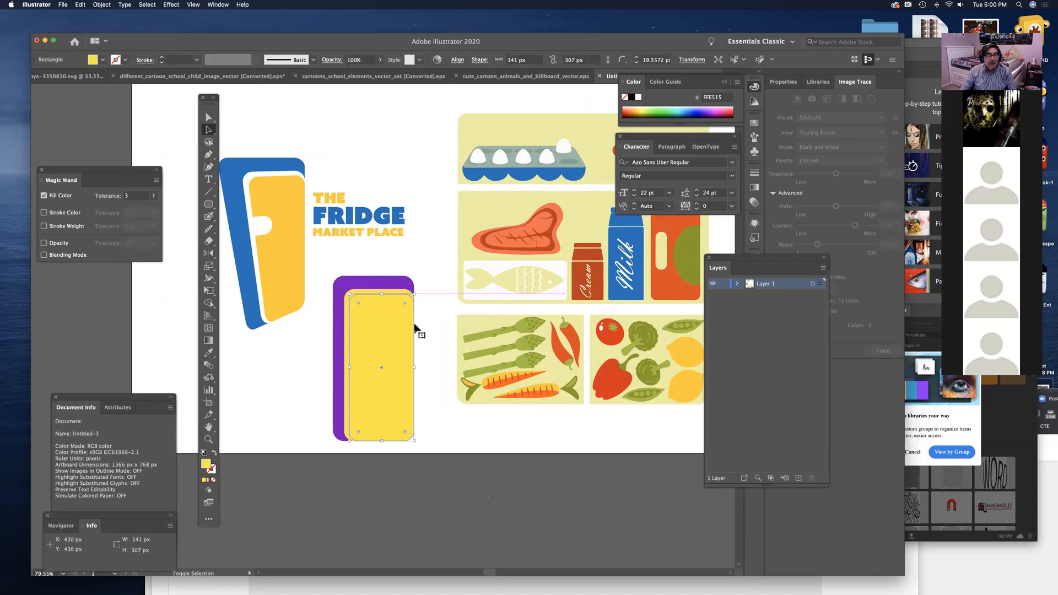
{"action": "left_click", "coordinate": [420, 497]}
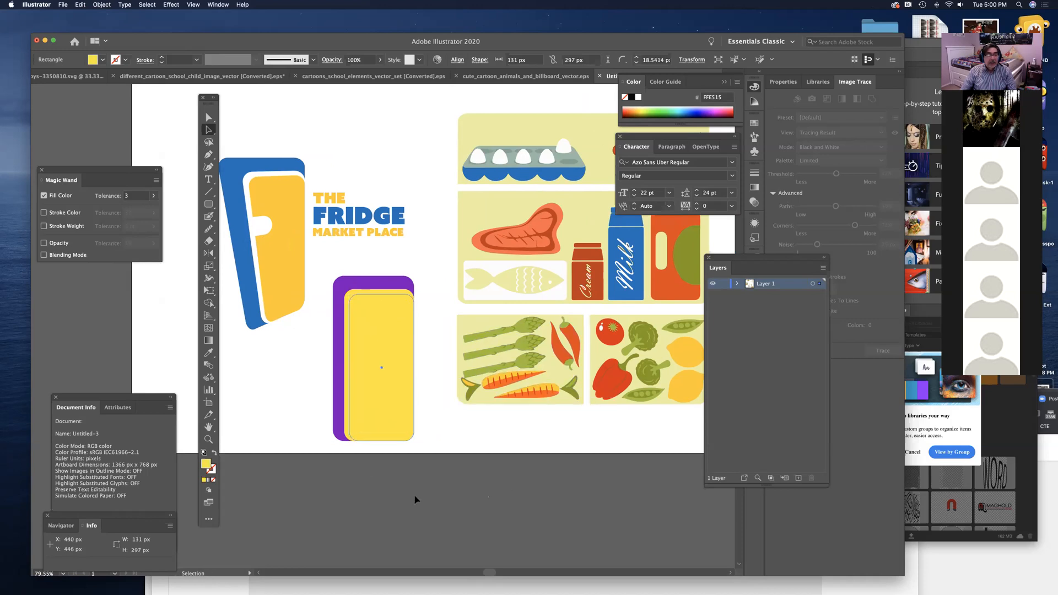
Step: Fill the larger yellow rectangle, between the purple shape and the smaller yellow one, with white
{"action": "left_click", "coordinate": [345, 436]}
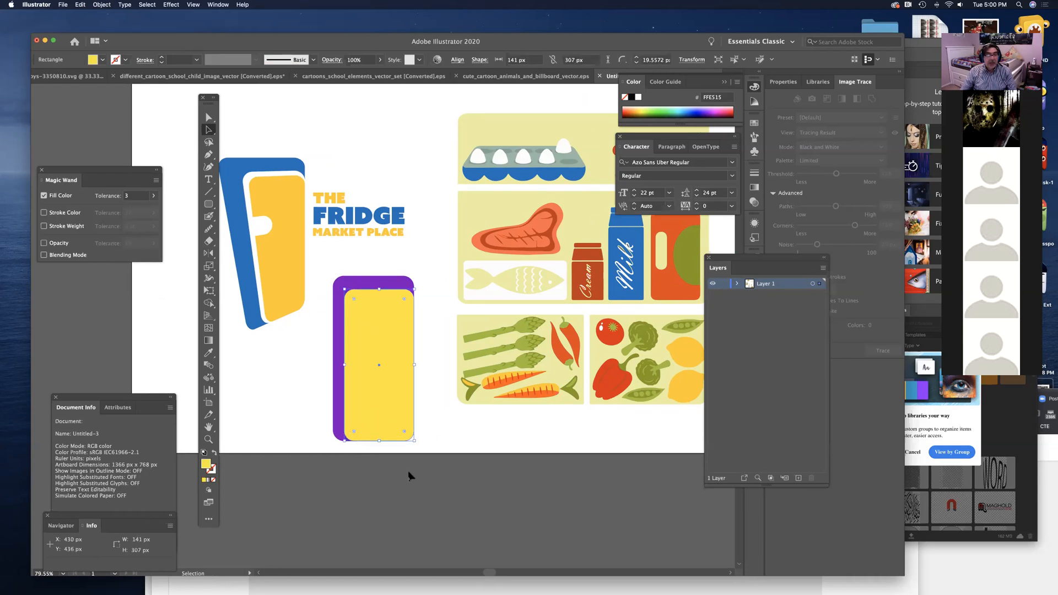
{"action": "left_click", "coordinate": [643, 109]}
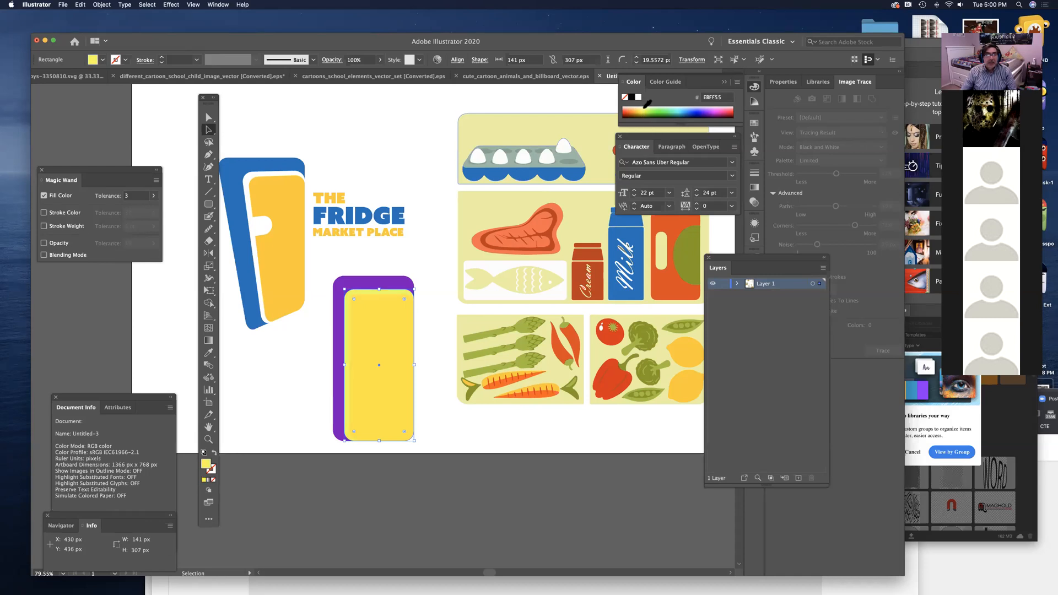
{"action": "left_click", "coordinate": [639, 98]}
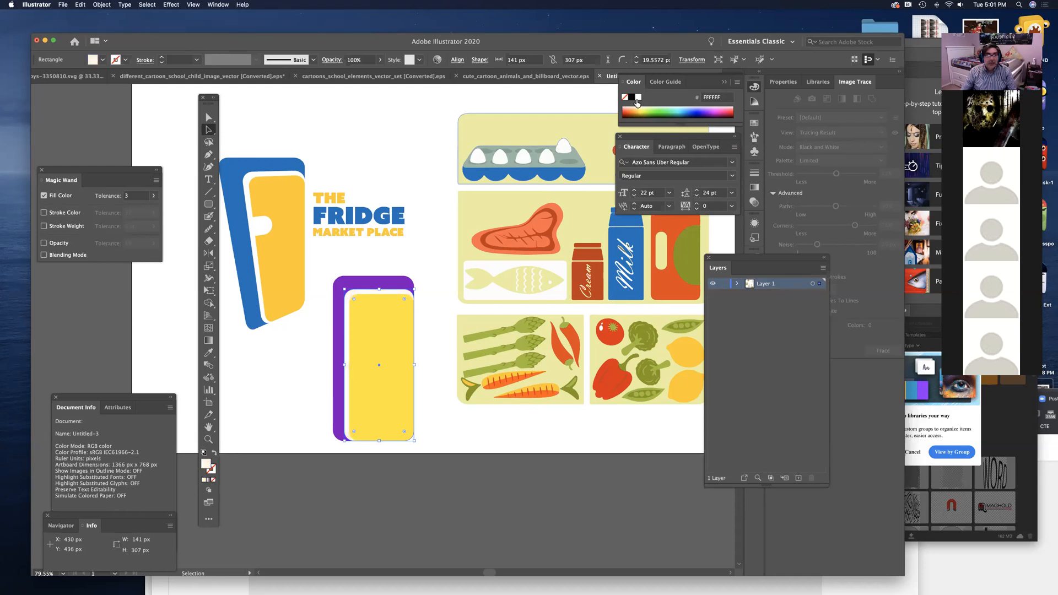
{"action": "left_click", "coordinate": [469, 451]}
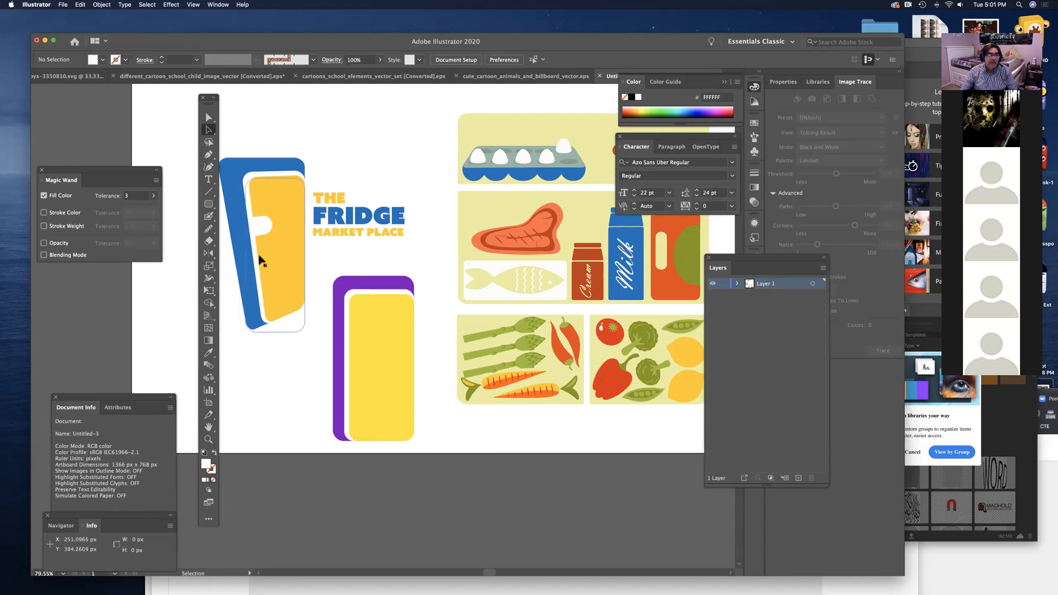
Step: Draw a white rounded rectangle about 63 by 34 px as a handle across the left edge of the yellow door
{"action": "left_click_drag", "start_coordinate": [209, 205], "coordinate": [234, 215]}
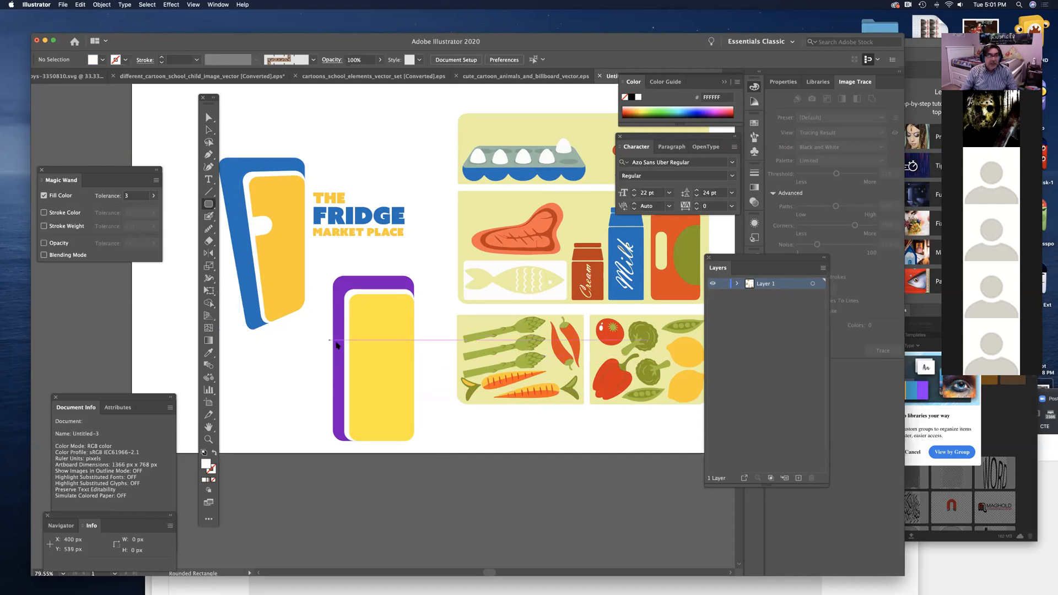
{"action": "left_click_drag", "start_coordinate": [338, 345], "coordinate": [370, 360]}
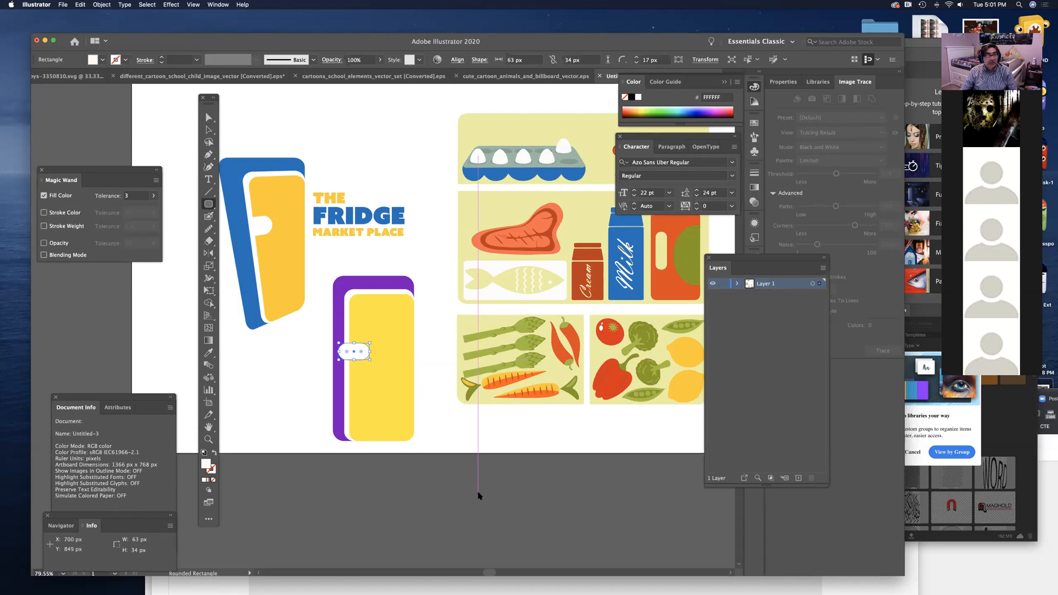
{"action": "left_click", "coordinate": [210, 130]}
{"action": "left_click", "coordinate": [313, 482]}
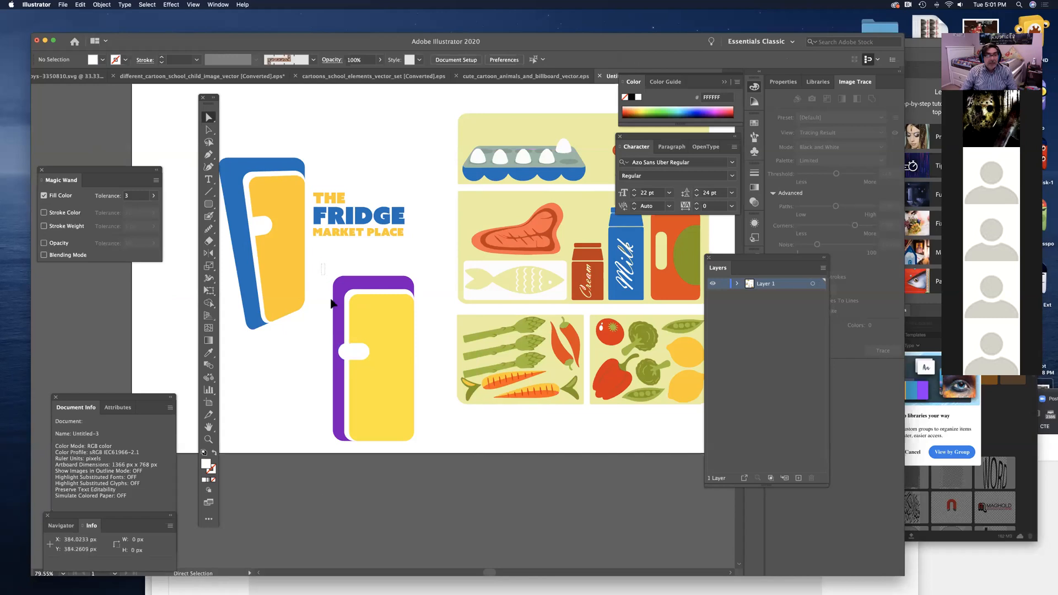
Step: Select all the purple, white and yellow door shapes with the handle and move them down below the artboard
{"action": "left_click_drag", "start_coordinate": [431, 476], "coordinate": [431, 477]}
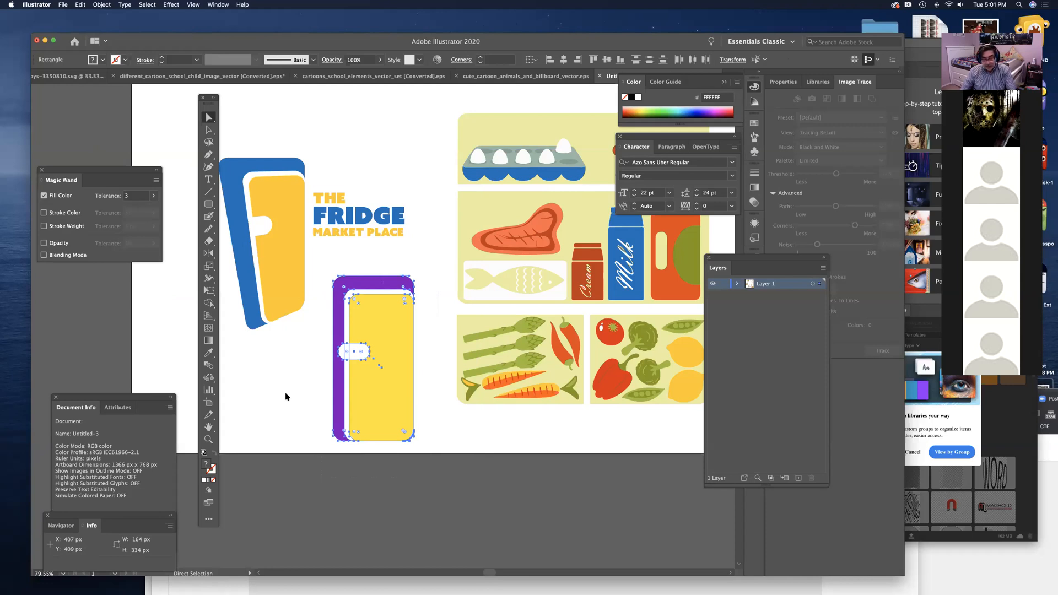
{"action": "key", "text": "super+equal"}
{"action": "key", "text": "super+equal"}
{"action": "key", "text": "super+equal"}
{"action": "key", "text": "a"}
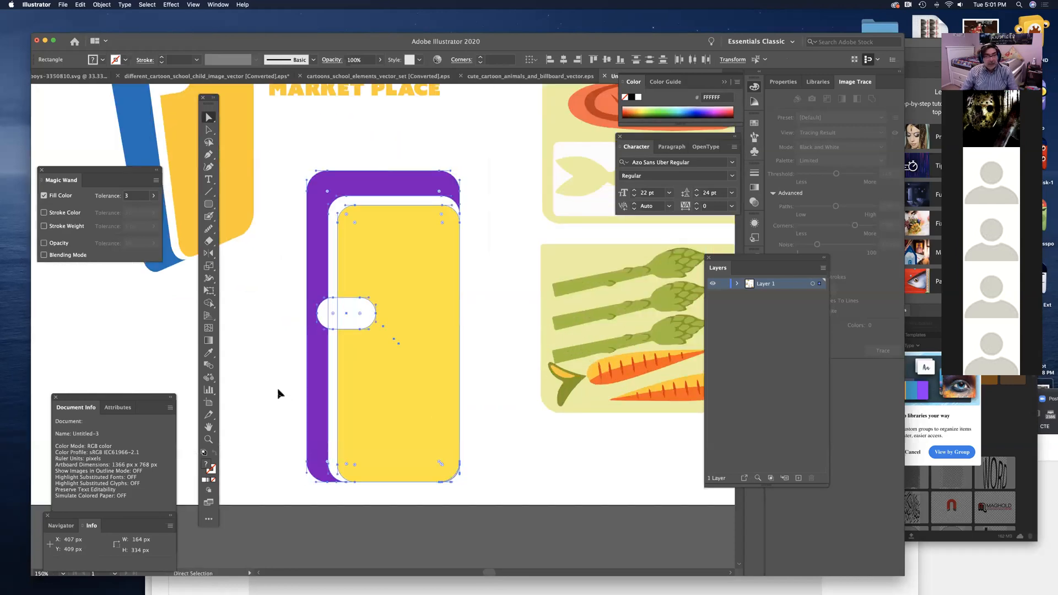
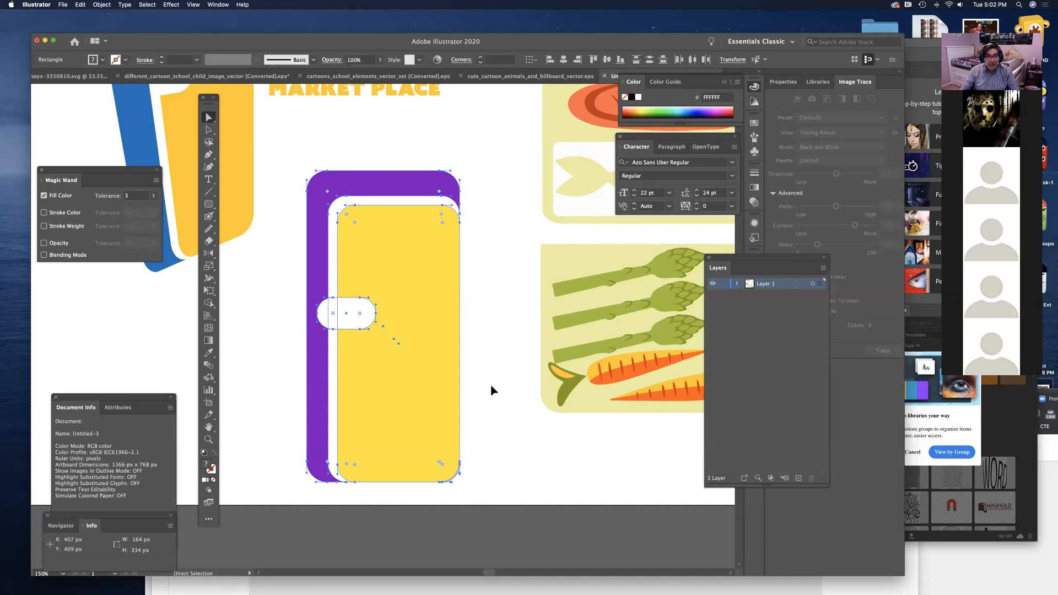
{"action": "left_click_drag", "start_coordinate": [481, 425], "coordinate": [500, 141]}
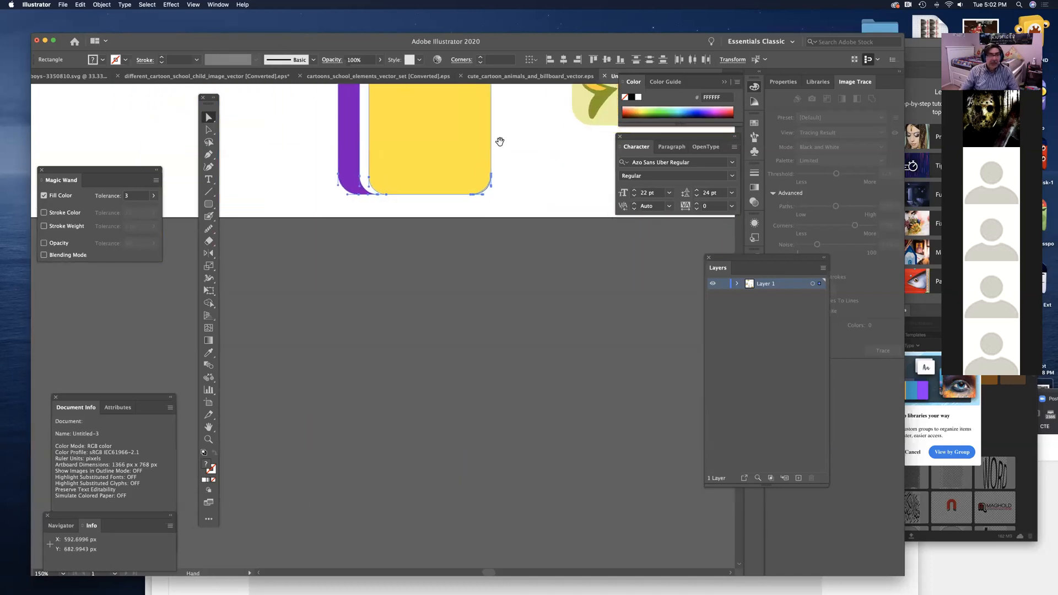
{"action": "left_click_drag", "start_coordinate": [401, 136], "coordinate": [527, 475]}
{"action": "left_click_drag", "start_coordinate": [576, 442], "coordinate": [551, 371]}
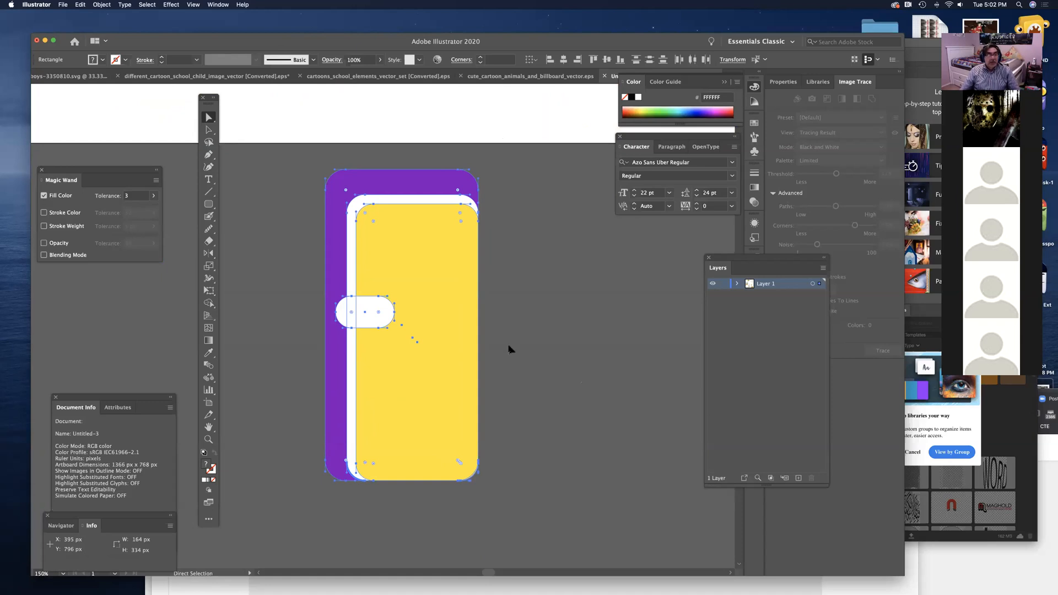
{"action": "left_click", "coordinate": [292, 160]}
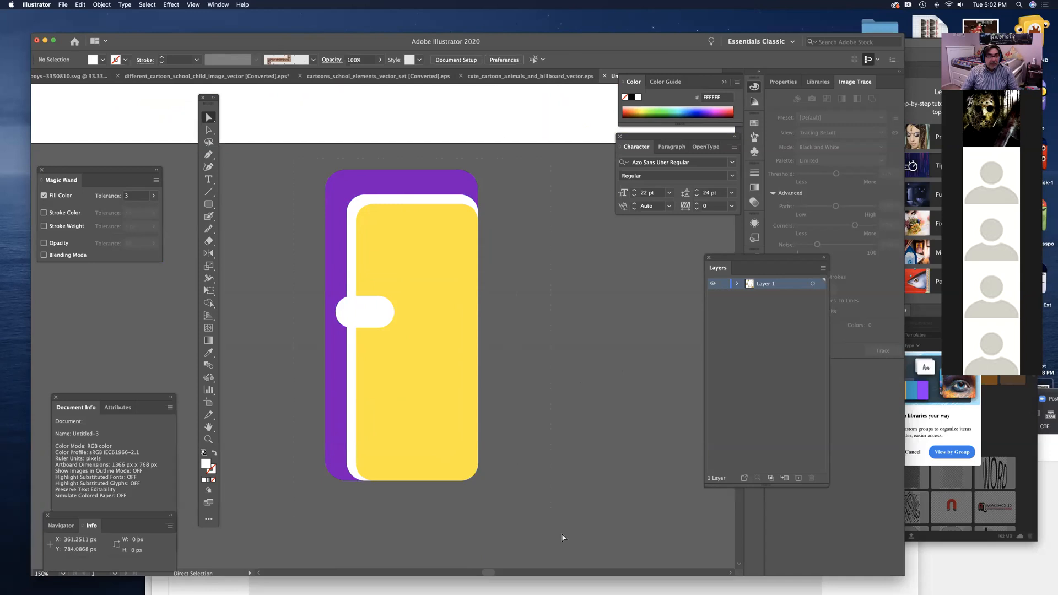
Step: Select all door shapes and use Shape Builder to remove the part of the handle that overlaps the purple shape
{"action": "key", "text": "super+a"}
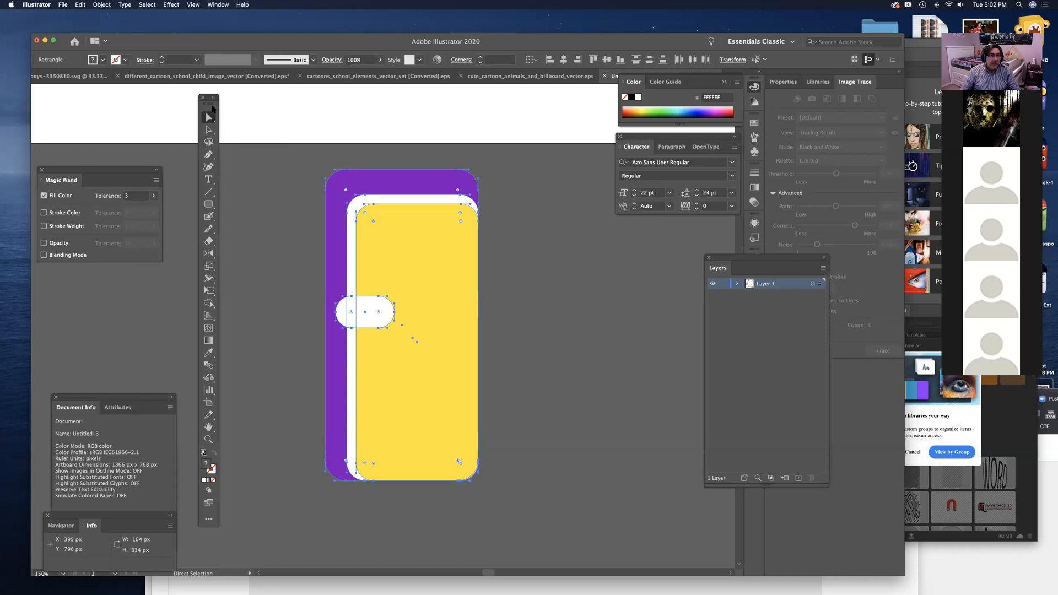
{"action": "left_click", "coordinate": [212, 303]}
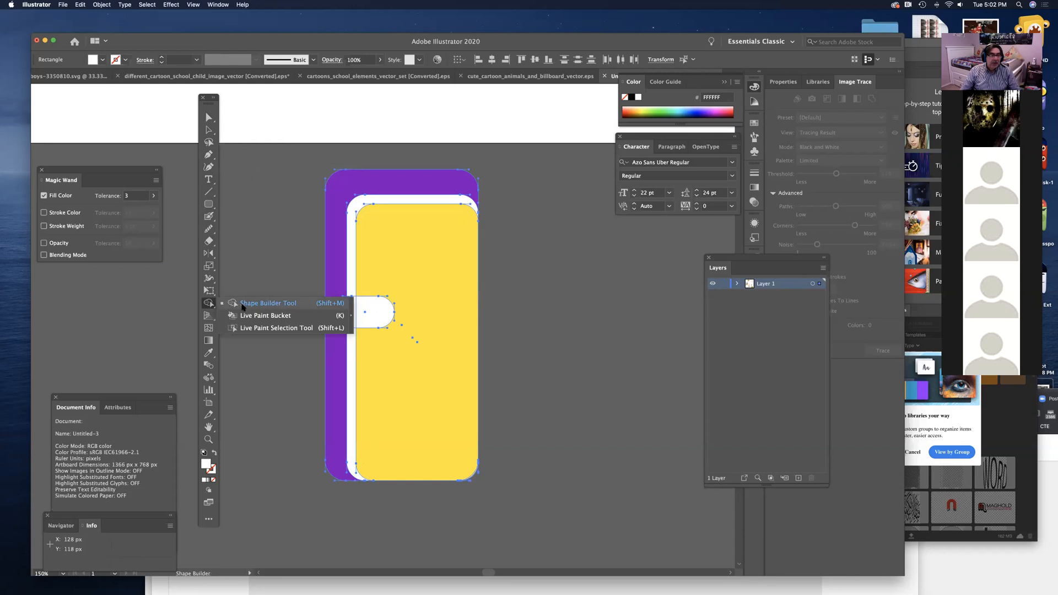
{"action": "left_click", "coordinate": [243, 304]}
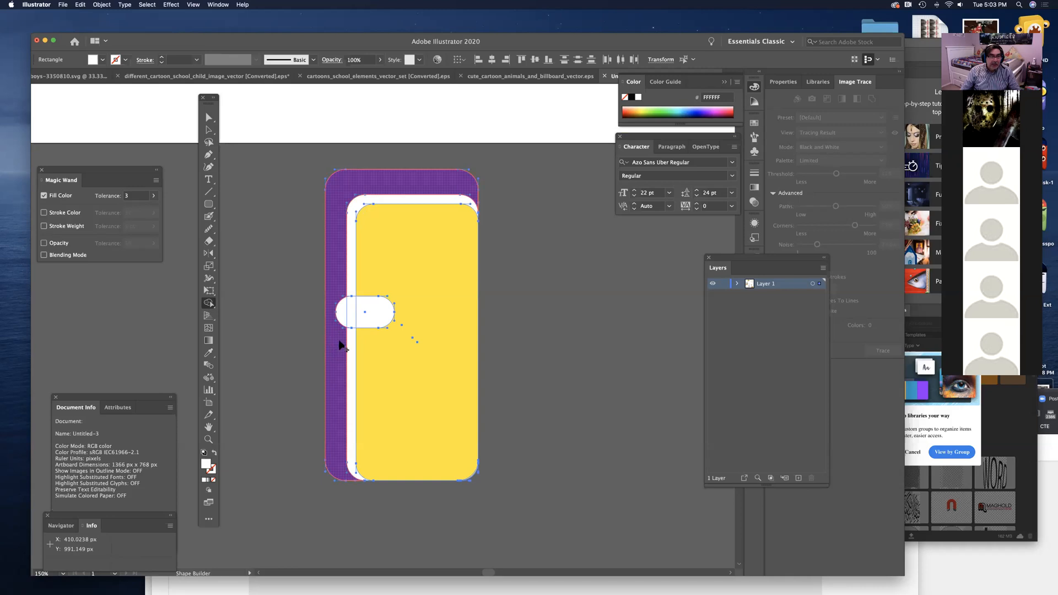
{"action": "left_click", "coordinate": [342, 312], "text": "alt"}
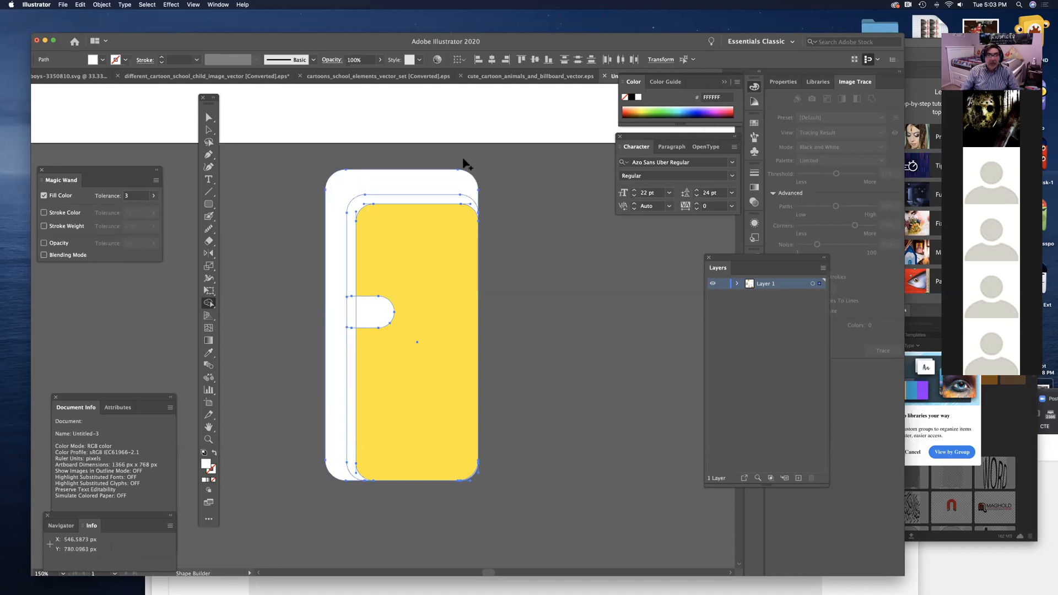
Step: Pick only the outer frame shape with the Group Selection tool and fill it with purple 6600AA
{"action": "left_click", "coordinate": [208, 129]}
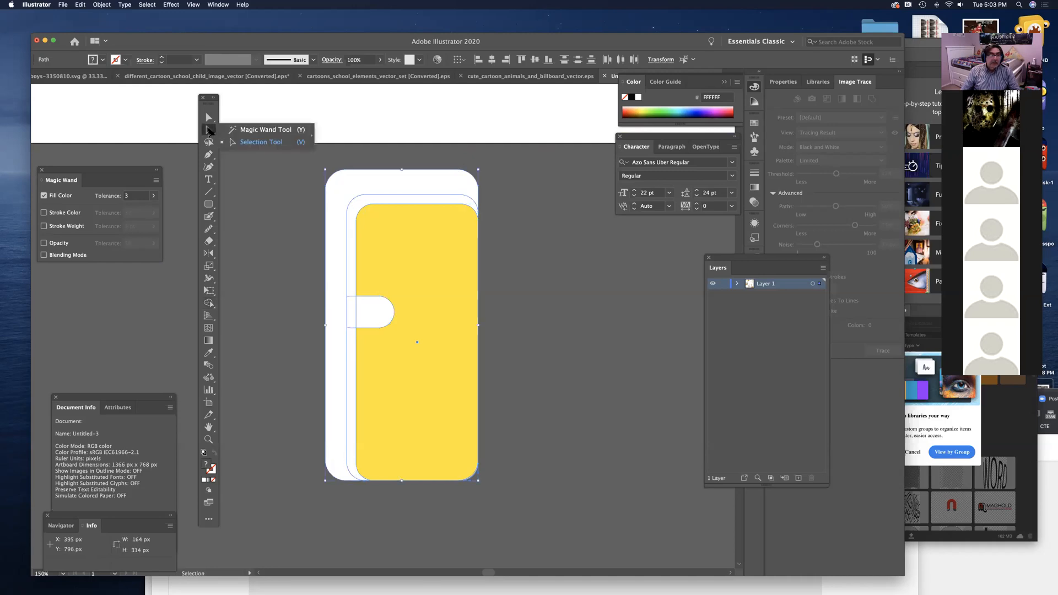
{"action": "left_click", "coordinate": [208, 117]}
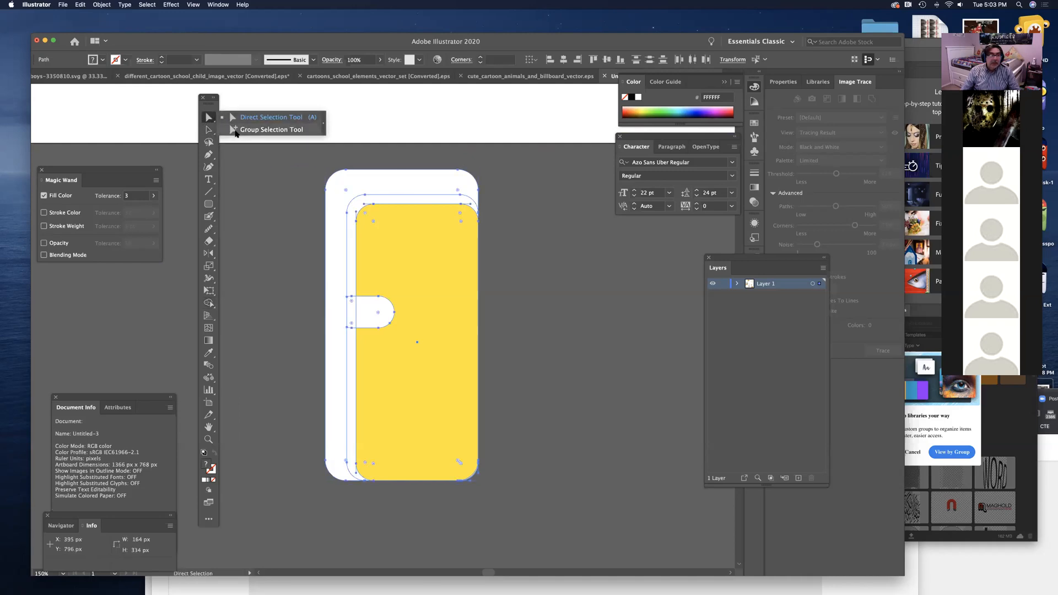
{"action": "left_click", "coordinate": [237, 130]}
{"action": "left_click", "coordinate": [268, 210]}
{"action": "left_click", "coordinate": [337, 211]}
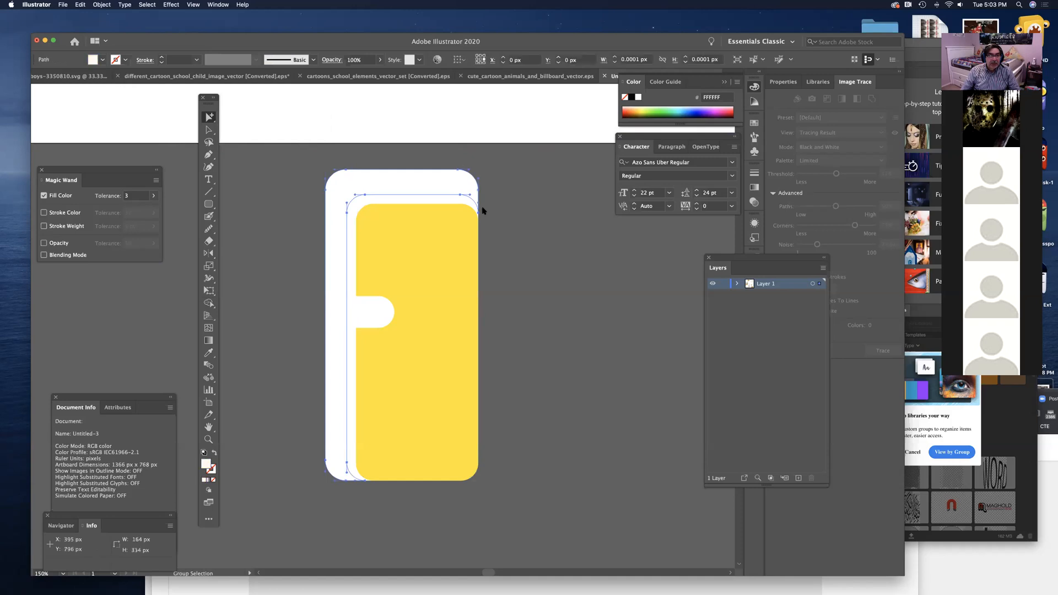
{"action": "left_click", "coordinate": [710, 110]}
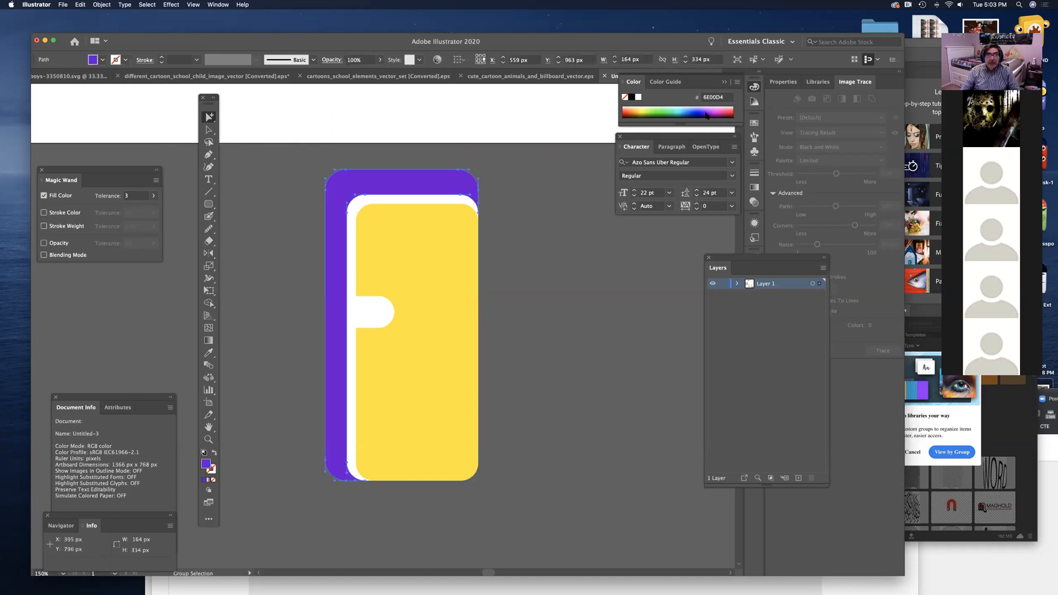
{"action": "left_click", "coordinate": [711, 110]}
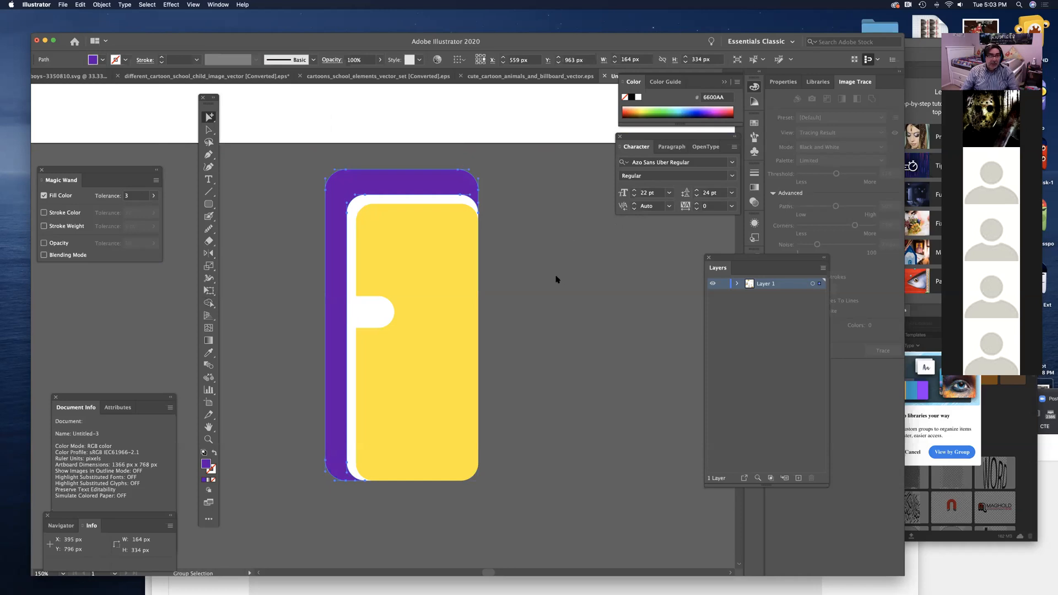
{"action": "left_click", "coordinate": [530, 371]}
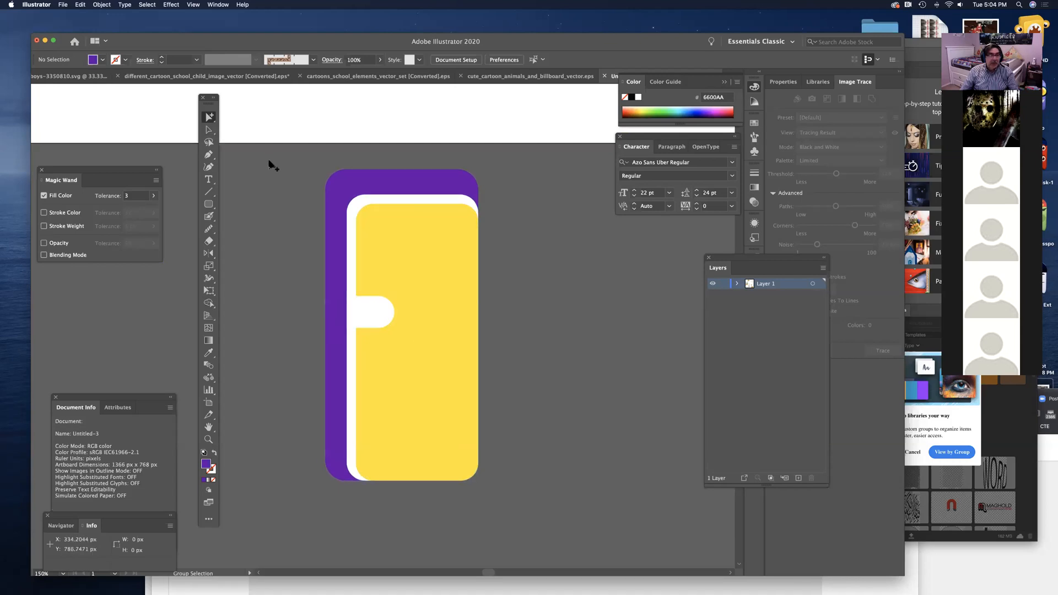
Step: Use Shape Builder to delete the white border areas and the handle, leaving a notch in the yellow panel
{"action": "key", "text": "super+a"}
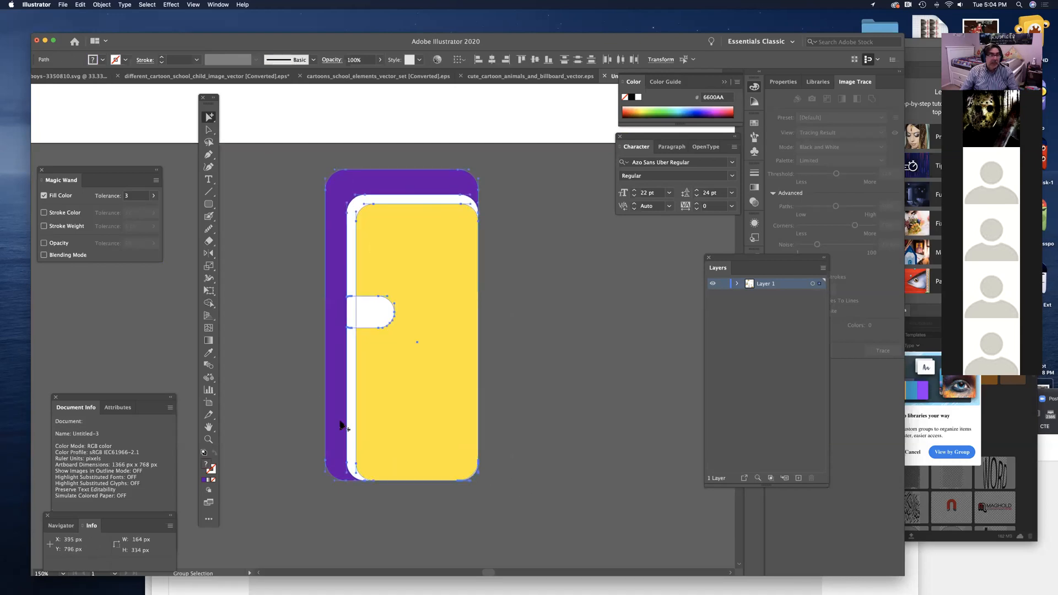
{"action": "left_click", "coordinate": [208, 303]}
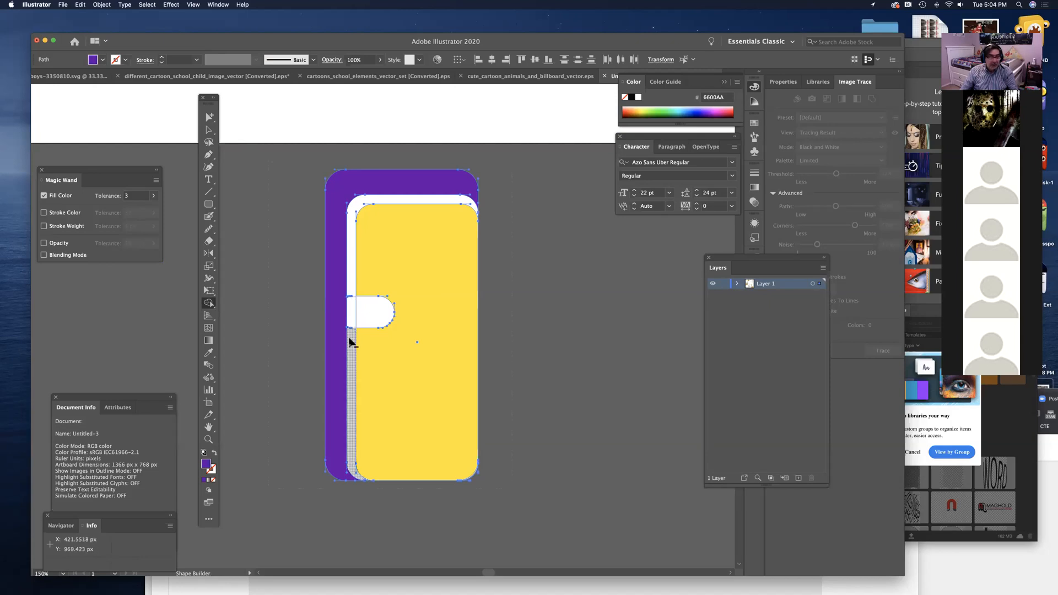
{"action": "left_click_drag", "start_coordinate": [353, 348], "coordinate": [352, 322]}
{"action": "left_click", "coordinate": [368, 317], "text": "alt"}
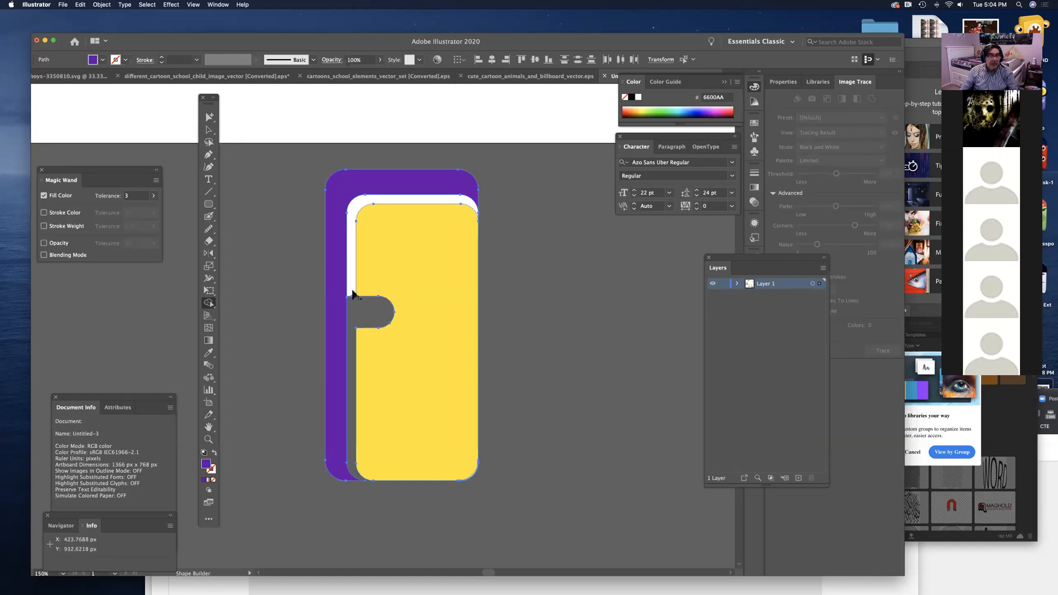
{"action": "left_click", "coordinate": [352, 303], "text": "alt"}
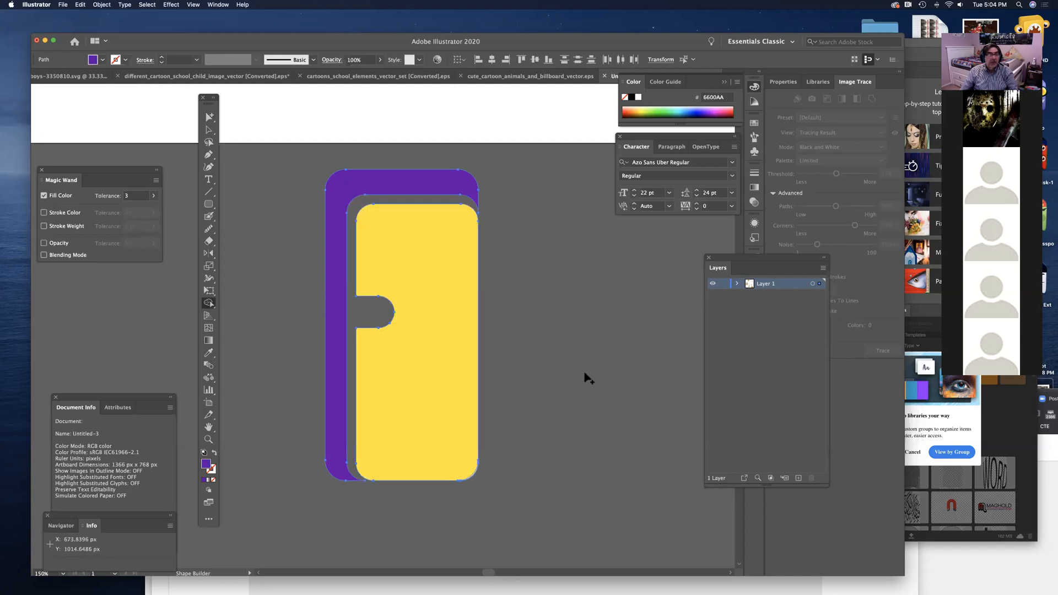
{"action": "left_click", "coordinate": [208, 130]}
{"action": "left_click", "coordinate": [526, 372]}
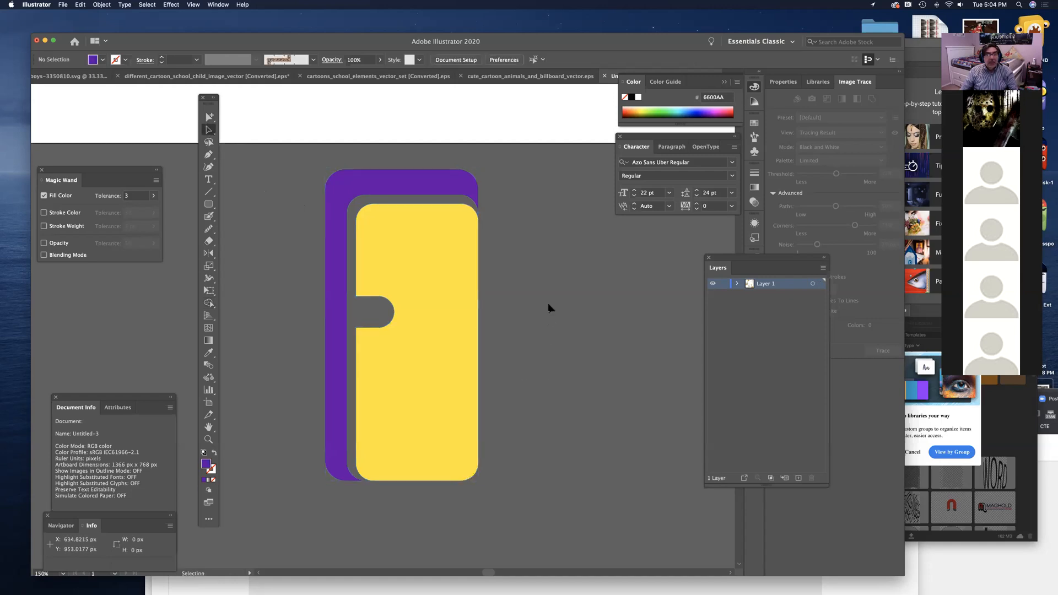
Step: Select the purple frame and yellow panel together and move them up onto the artboard beneath the logo text
{"action": "scroll", "coordinate": [548, 430], "scroll_direction": "up", "scroll_amount": 5}
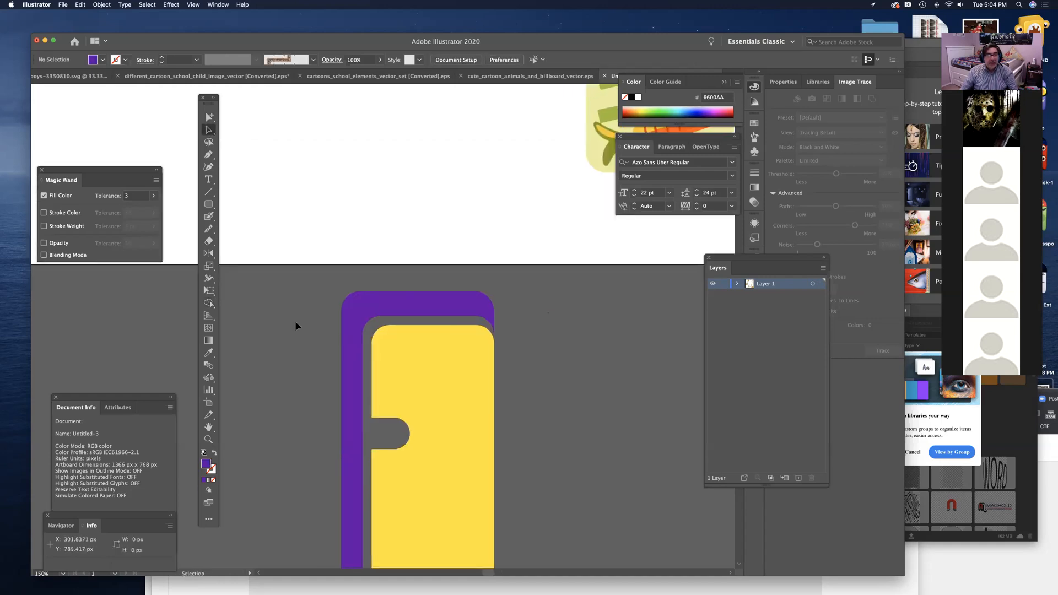
{"action": "scroll", "coordinate": [550, 359], "scroll_direction": "down", "scroll_amount": 4}
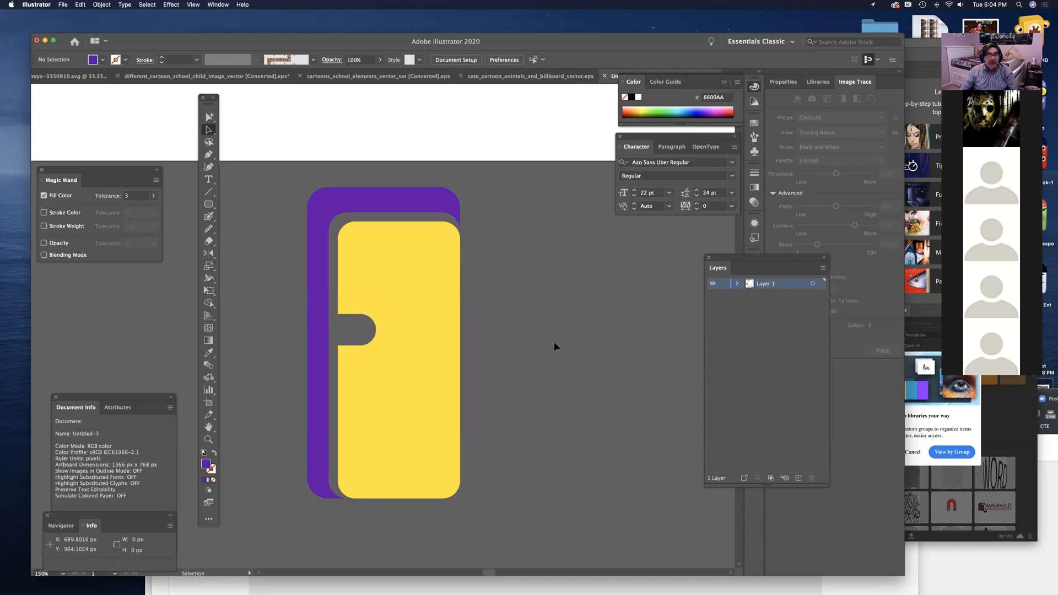
{"action": "left_click_drag", "start_coordinate": [290, 199], "coordinate": [515, 525]}
{"action": "left_click_drag", "start_coordinate": [432, 486], "coordinate": [427, 259]}
{"action": "left_click_drag", "start_coordinate": [527, 397], "coordinate": [510, 528]}
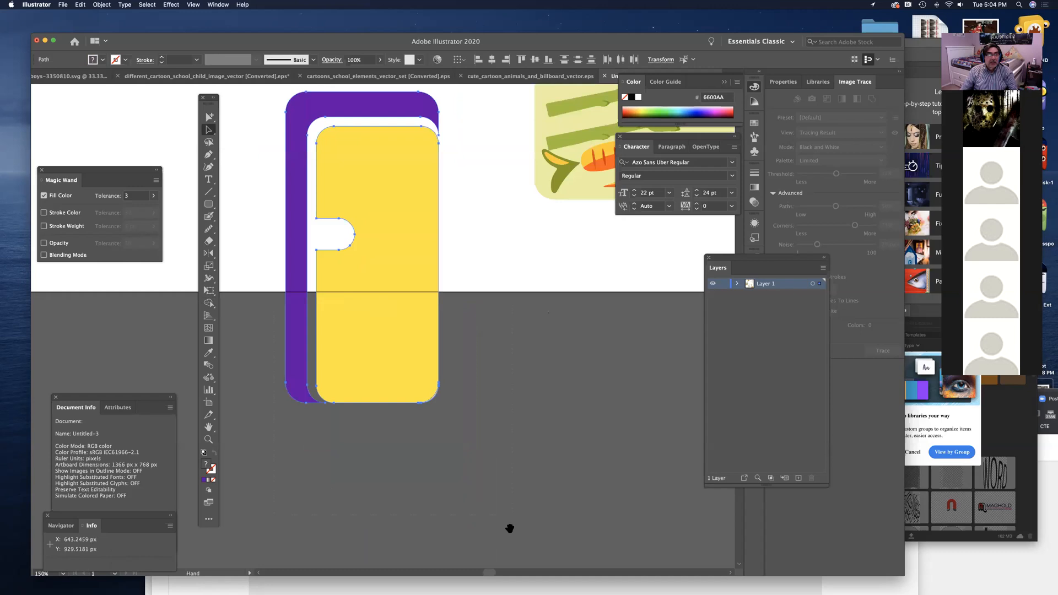
{"action": "left_click_drag", "start_coordinate": [382, 463], "coordinate": [404, 352]}
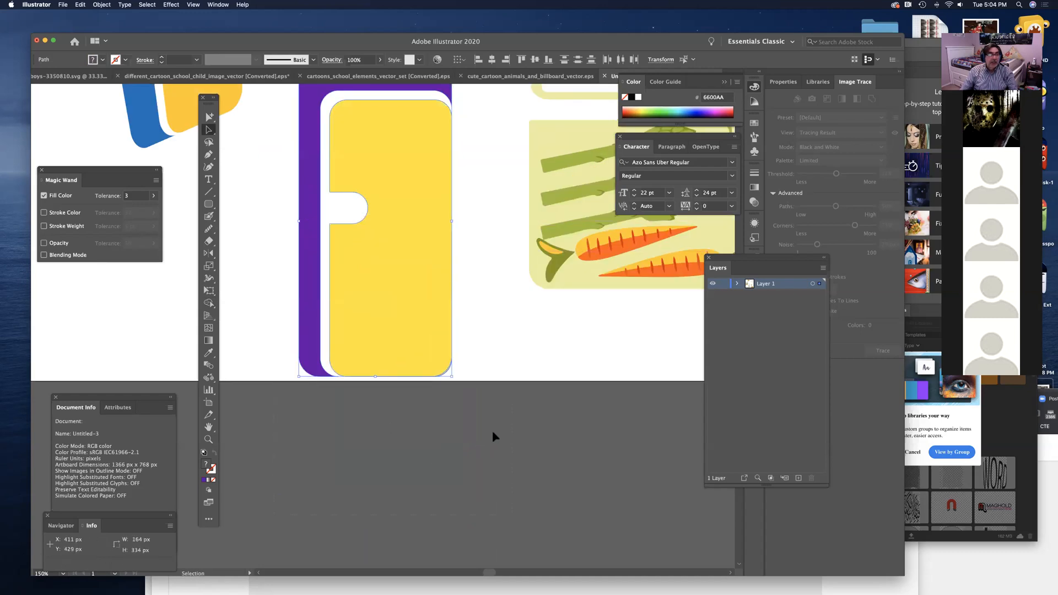
{"action": "left_click", "coordinate": [480, 323]}
Step: Move the yellow panel down and left off the purple frame to check the cut-out, and undo the move
{"action": "left_click_drag", "start_coordinate": [483, 321], "coordinate": [528, 477]}
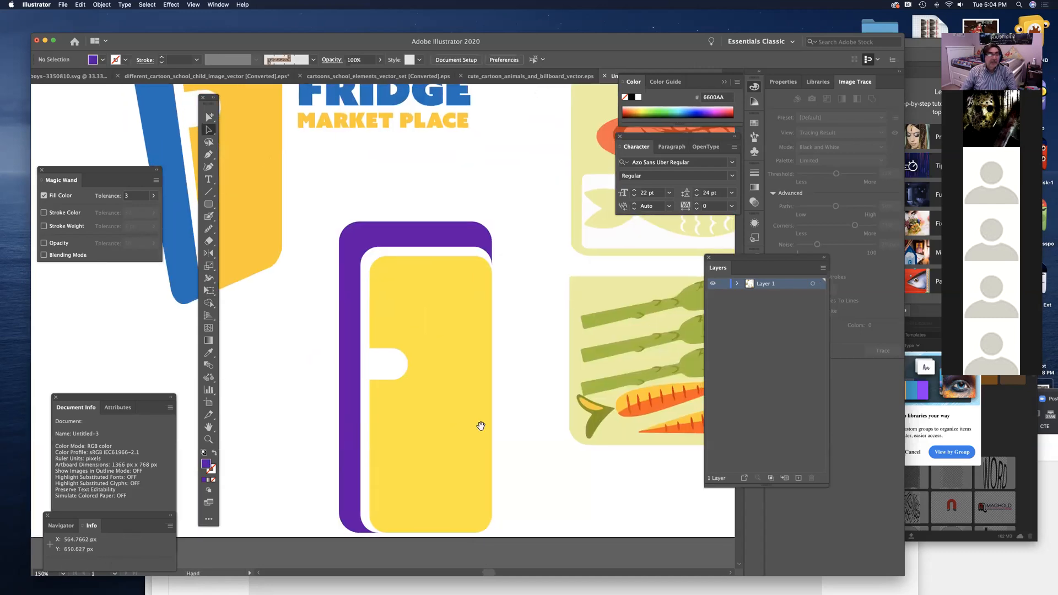
{"action": "left_click_drag", "start_coordinate": [460, 443], "coordinate": [480, 282]}
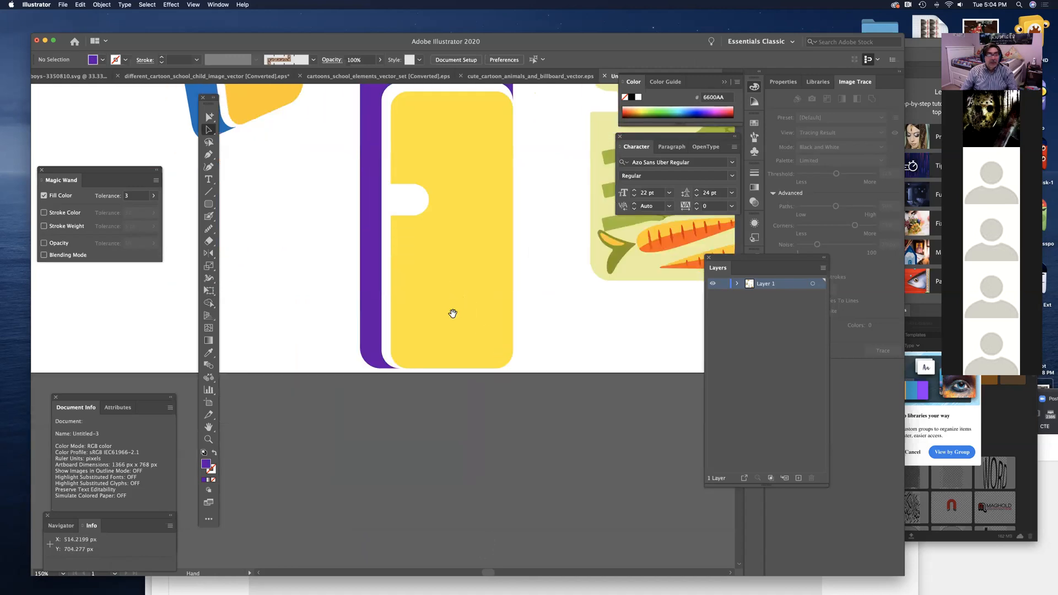
{"action": "left_click_drag", "start_coordinate": [477, 449], "coordinate": [576, 483]}
{"action": "left_click_drag", "start_coordinate": [559, 380], "coordinate": [515, 432]}
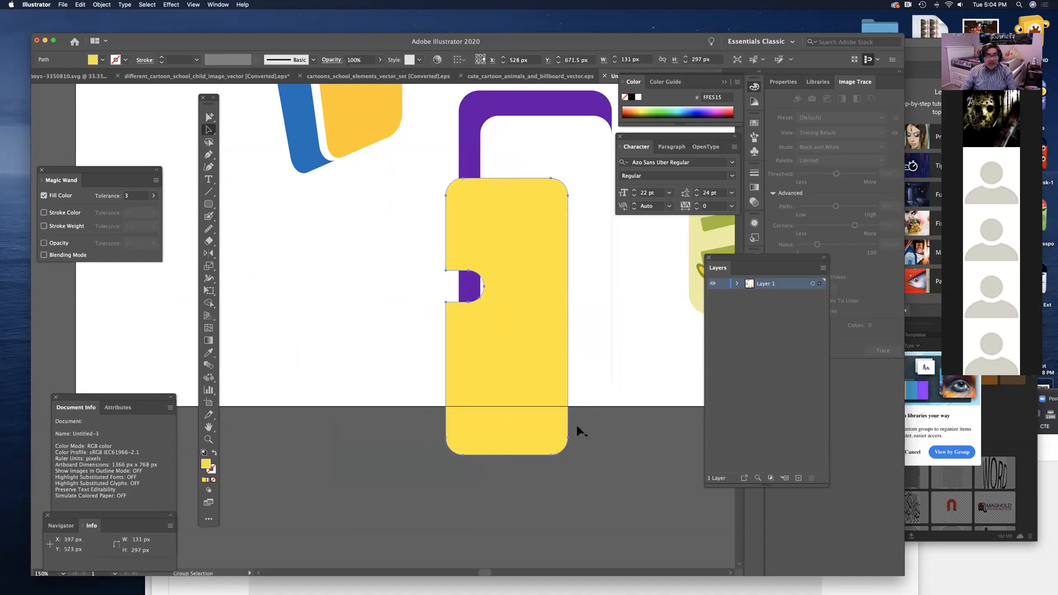
{"action": "key", "text": "super+z"}
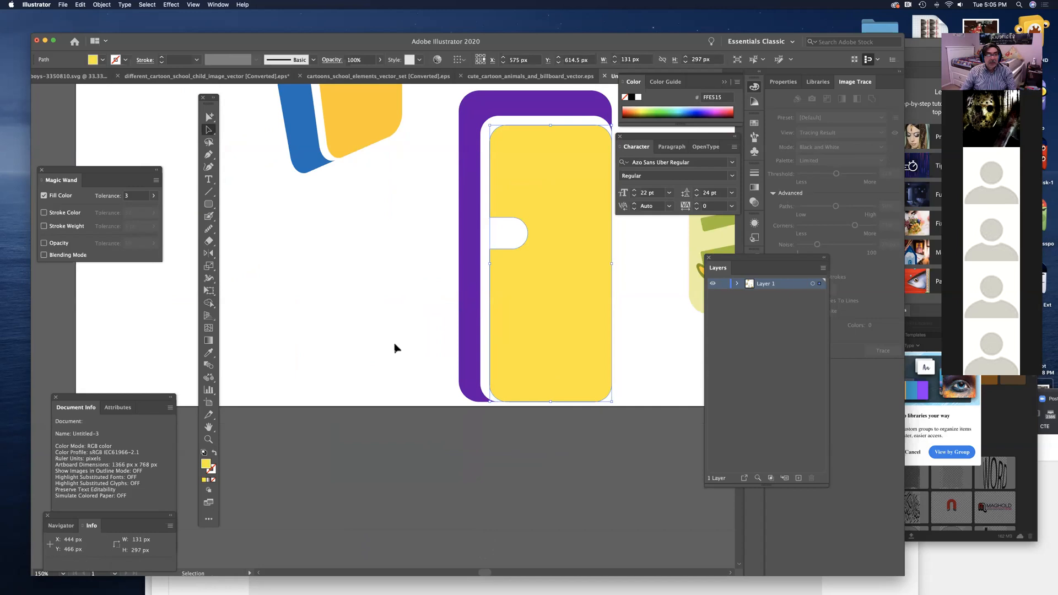
{"action": "left_click", "coordinate": [595, 442]}
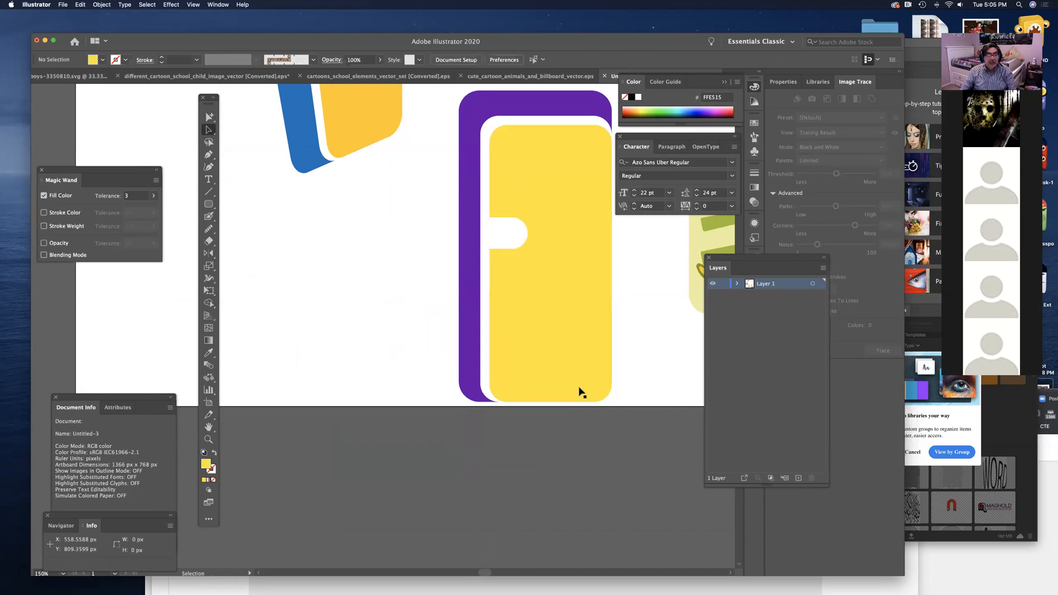
Step: Group the purple frame and yellow panel and move the group down and left across the artboard's lower edge
{"action": "left_click_drag", "start_coordinate": [617, 460], "coordinate": [429, 224]}
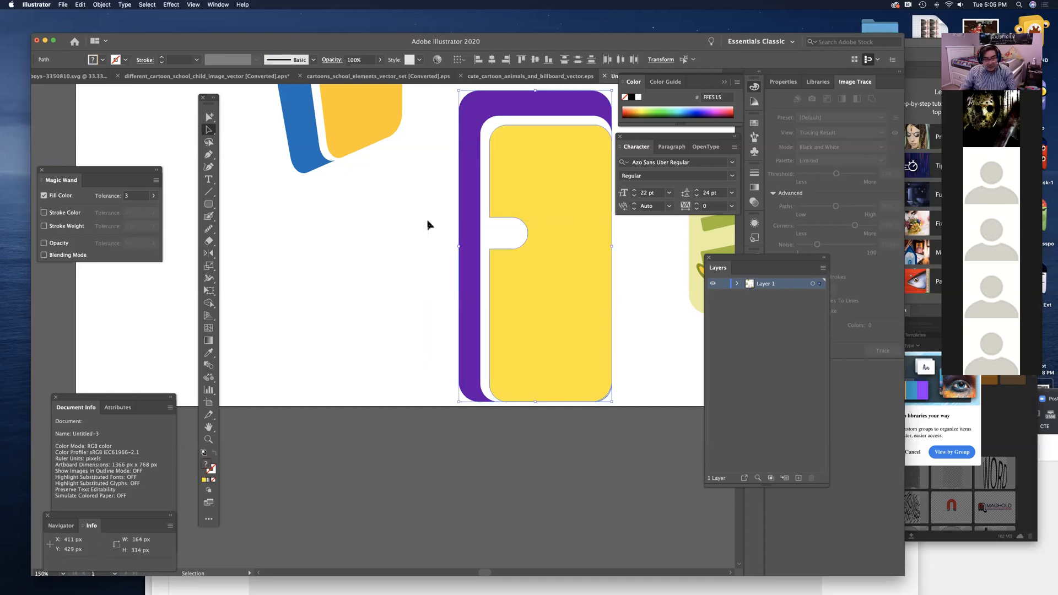
{"action": "key", "text": "a"}
{"action": "key", "text": "v"}
{"action": "left_click_drag", "start_coordinate": [555, 329], "coordinate": [355, 414]}
{"action": "key", "text": "super+minus"}
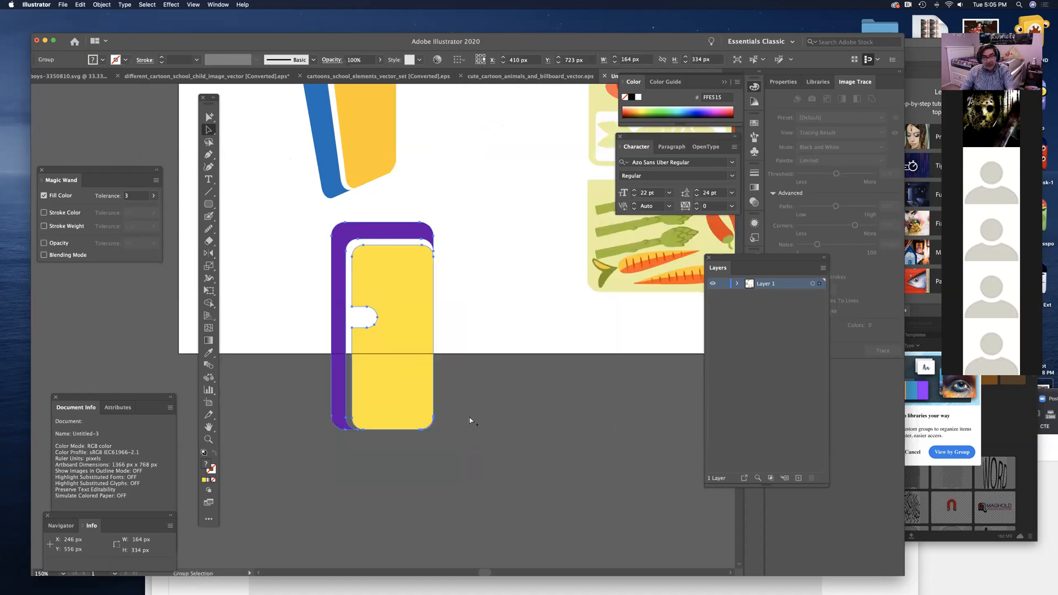
Step: Reposition the grouped purple and yellow door beneath the logo, straddling the artboard's lower edge, and deselect it
{"action": "key", "text": "super+minus"}
{"action": "key", "text": "super+minus"}
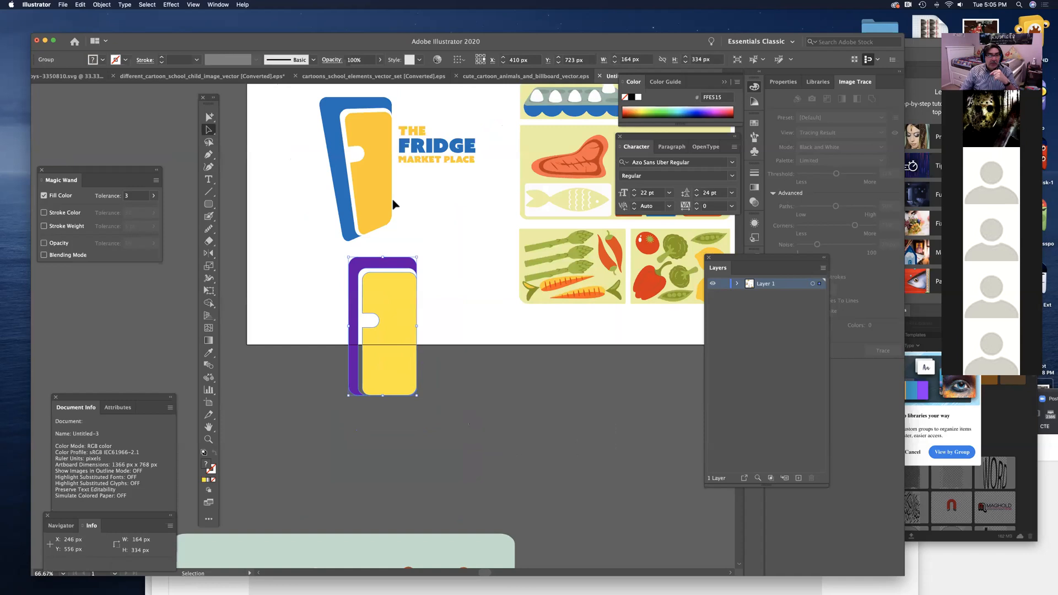
{"action": "left_click_drag", "start_coordinate": [389, 380], "coordinate": [393, 403]}
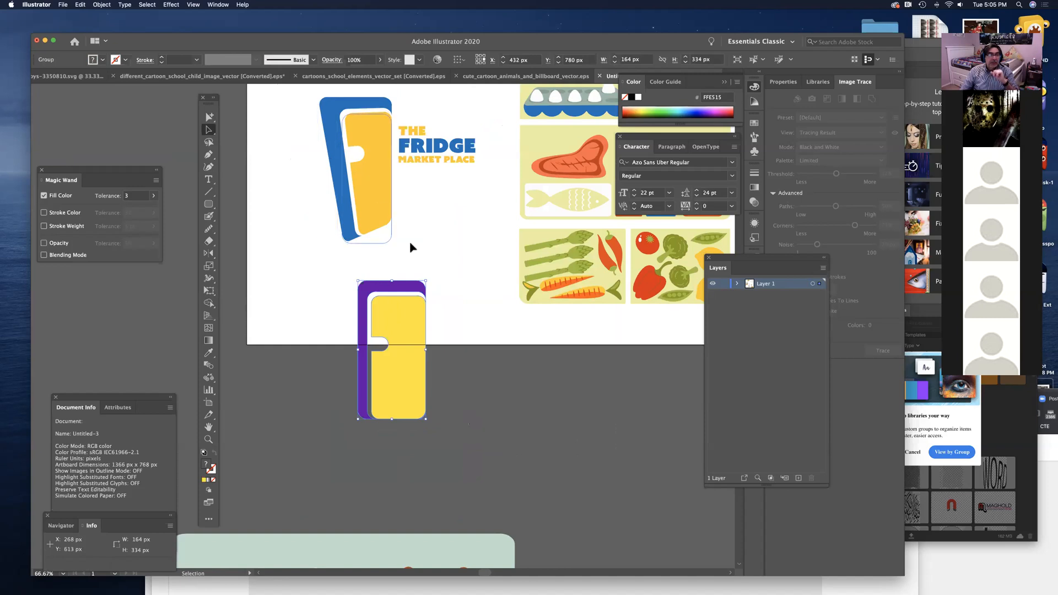
{"action": "left_click", "coordinate": [392, 315]}
{"action": "left_click_drag", "start_coordinate": [392, 316], "coordinate": [375, 311]}
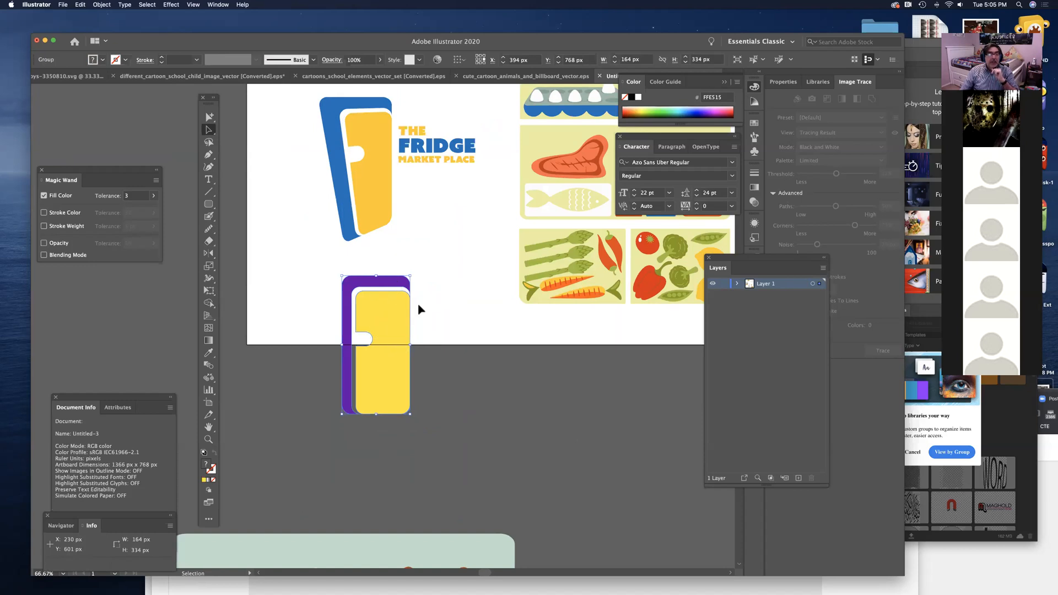
{"action": "left_click_drag", "start_coordinate": [388, 330], "coordinate": [420, 303]}
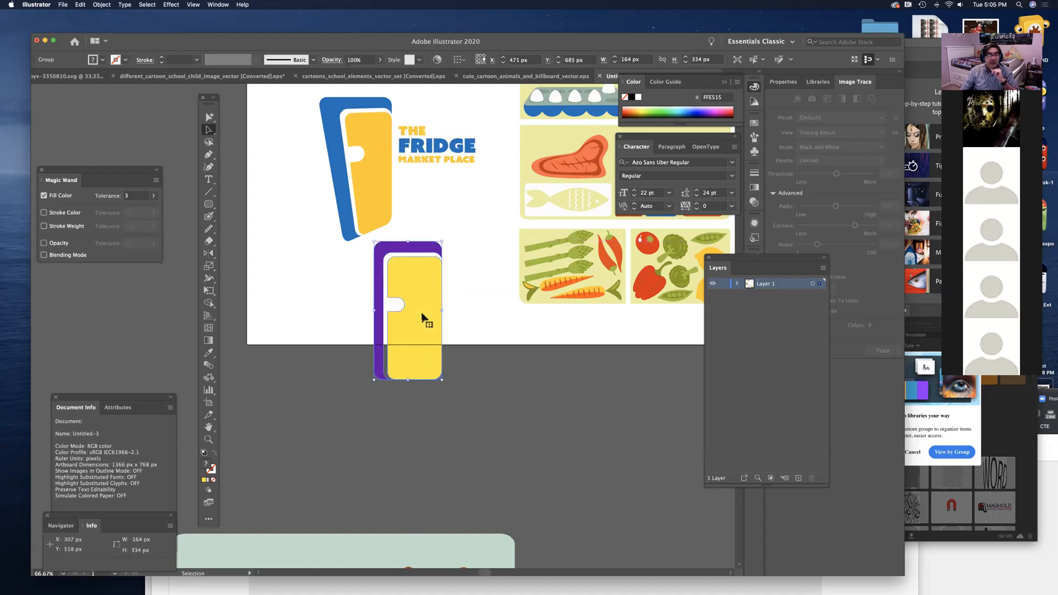
{"action": "left_click_drag", "start_coordinate": [418, 299], "coordinate": [409, 339]}
{"action": "left_click", "coordinate": [482, 400]}
{"action": "left_click", "coordinate": [427, 337]}
{"action": "left_click", "coordinate": [475, 353]}
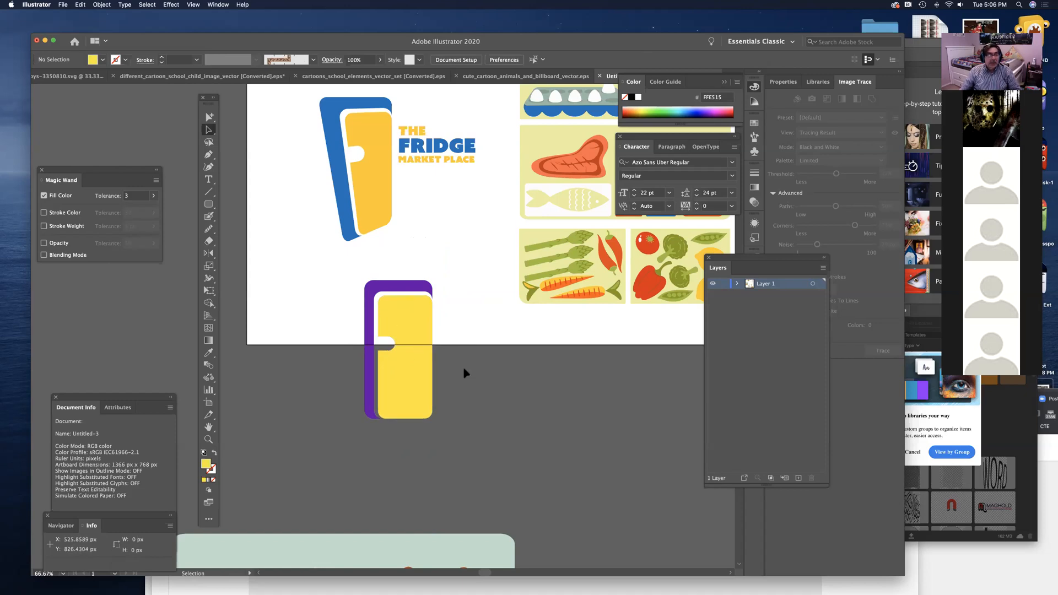
Step: Apply Free Distort to the door group, pulling its lower-left corner inward and raising its lower-right corner
{"action": "left_click_drag", "start_coordinate": [334, 269], "coordinate": [454, 449]}
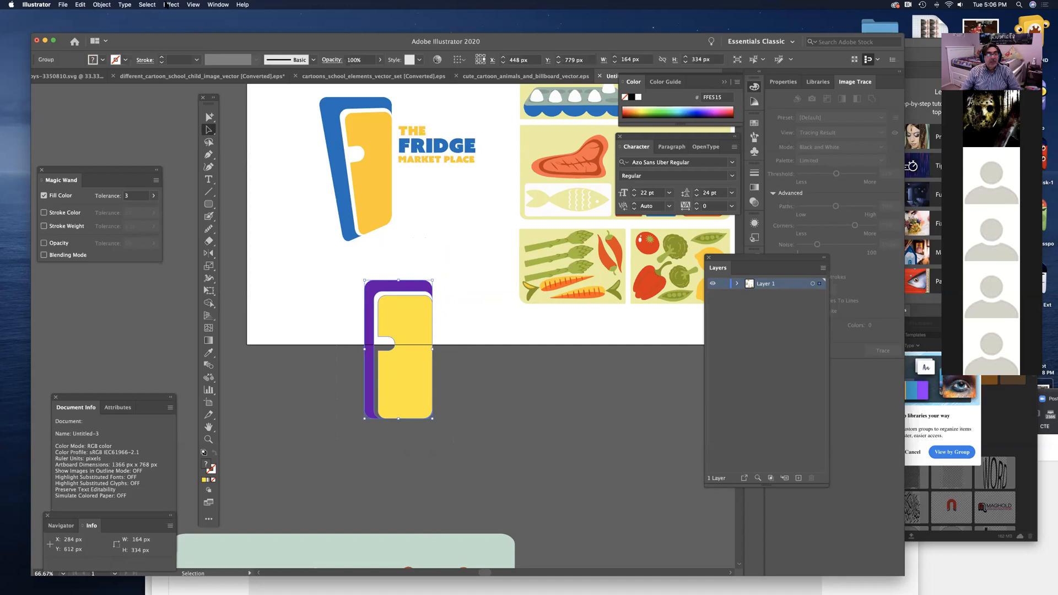
{"action": "left_click", "coordinate": [363, 259]}
{"action": "mouse_move", "coordinate": [418, 327]}
{"action": "left_mouse_down"}
{"action": "mouse_move", "coordinate": [435, 325]}
{"action": "mouse_move", "coordinate": [422, 329]}
{"action": "left_mouse_up"}
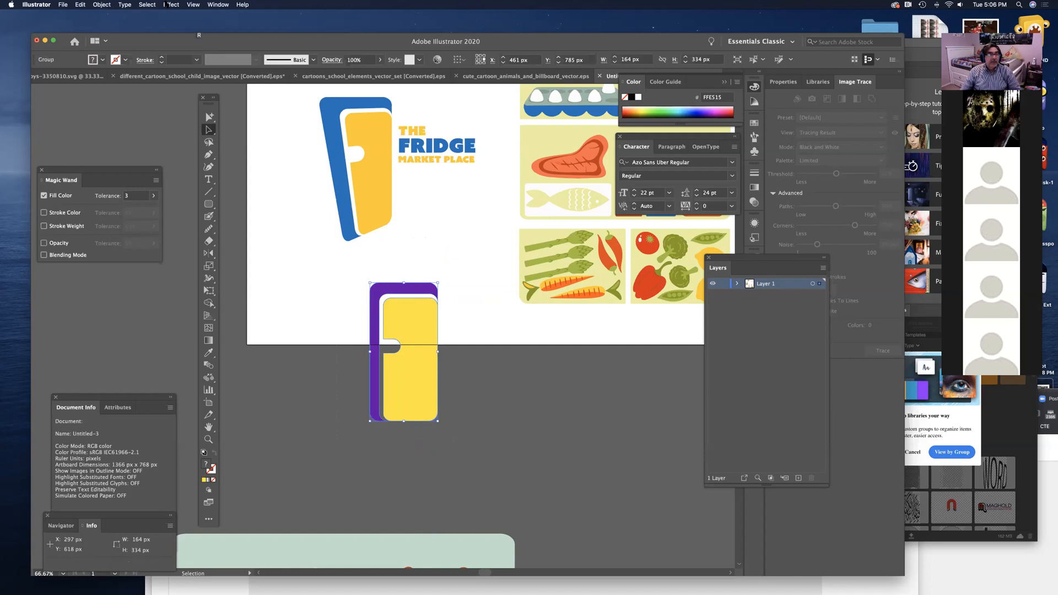
{"action": "left_click", "coordinate": [166, 5]}
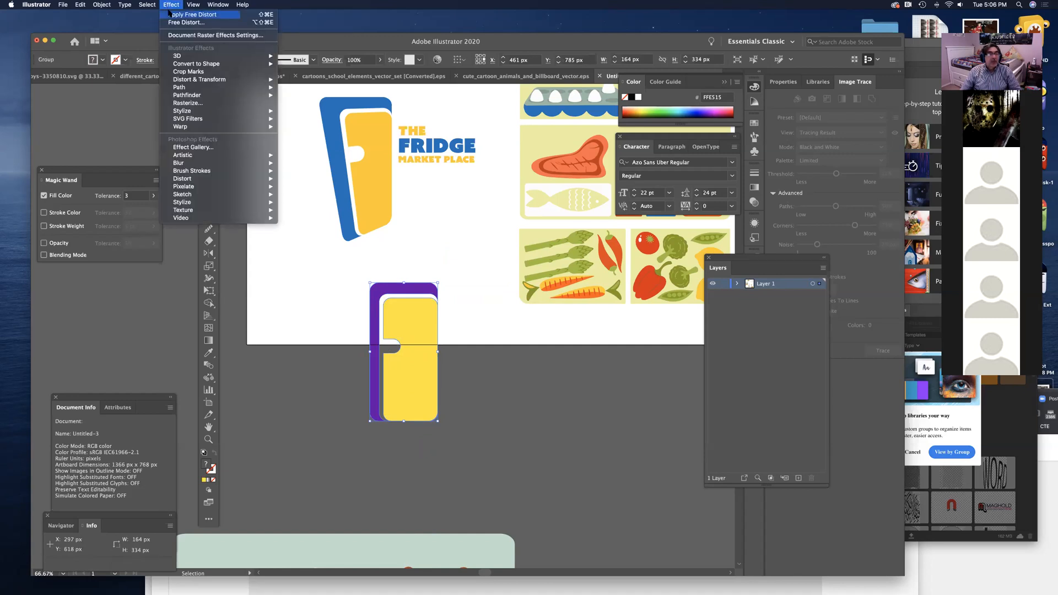
{"action": "mouse_move", "coordinate": [180, 81]}
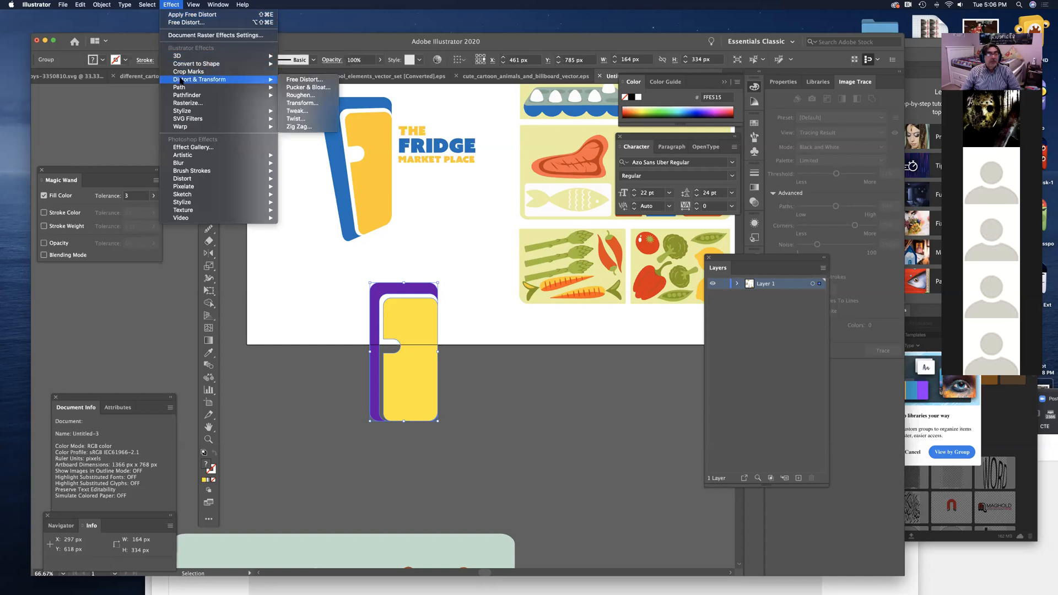
{"action": "left_click", "coordinate": [312, 80]}
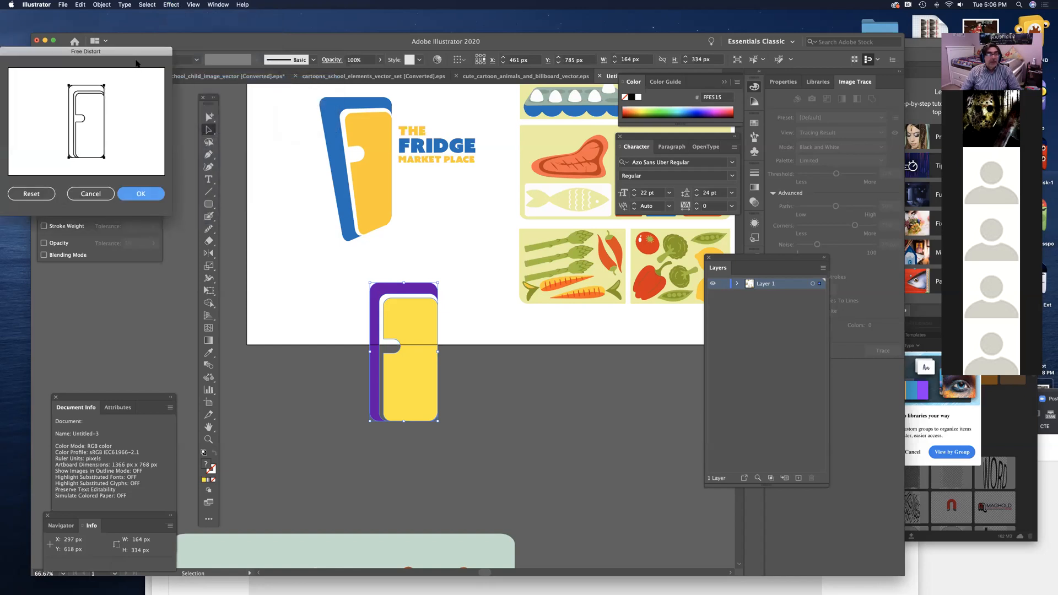
{"action": "left_click_drag", "start_coordinate": [133, 55], "coordinate": [285, 254]}
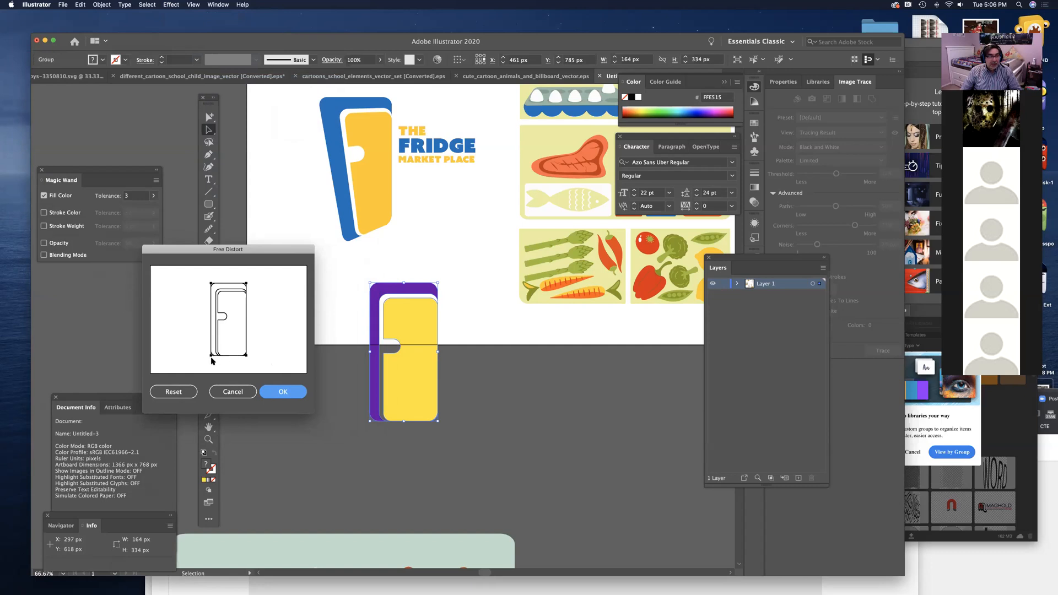
{"action": "left_click_drag", "start_coordinate": [212, 356], "coordinate": [220, 356]}
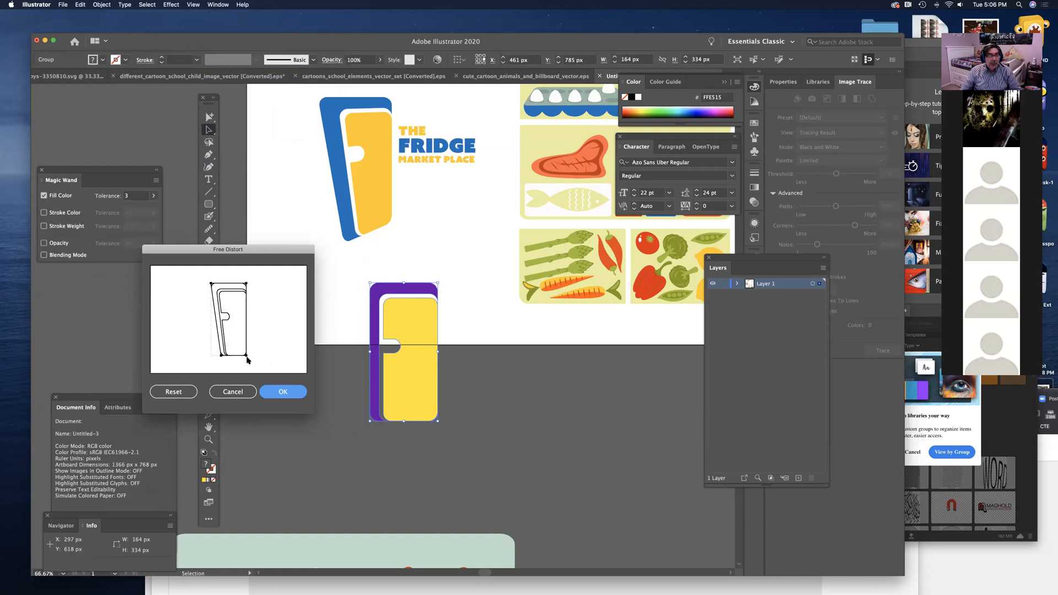
{"action": "left_click_drag", "start_coordinate": [247, 356], "coordinate": [247, 349]}
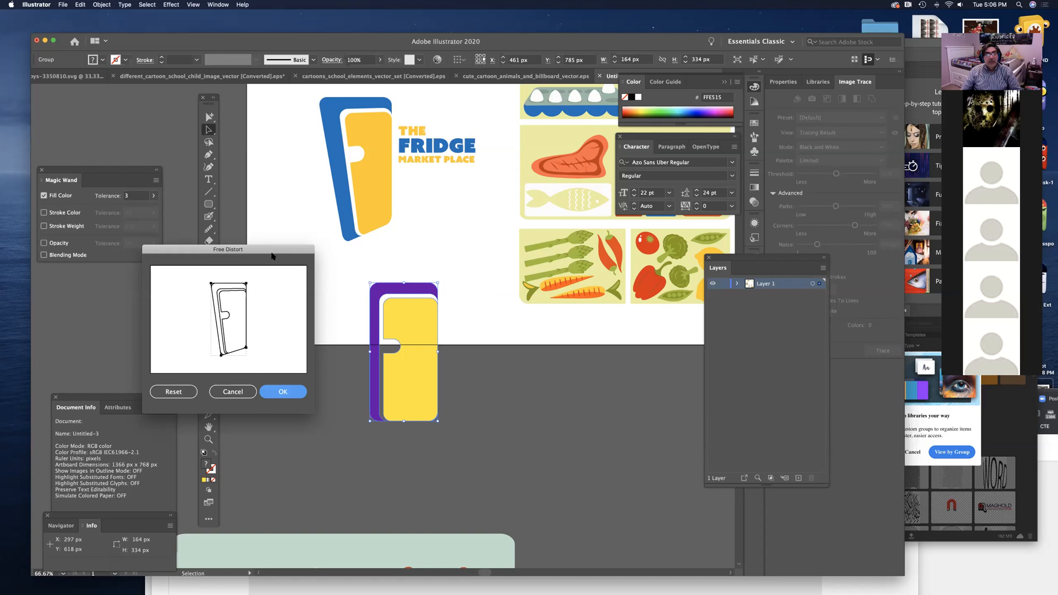
{"action": "left_click_drag", "start_coordinate": [272, 253], "coordinate": [265, 222]}
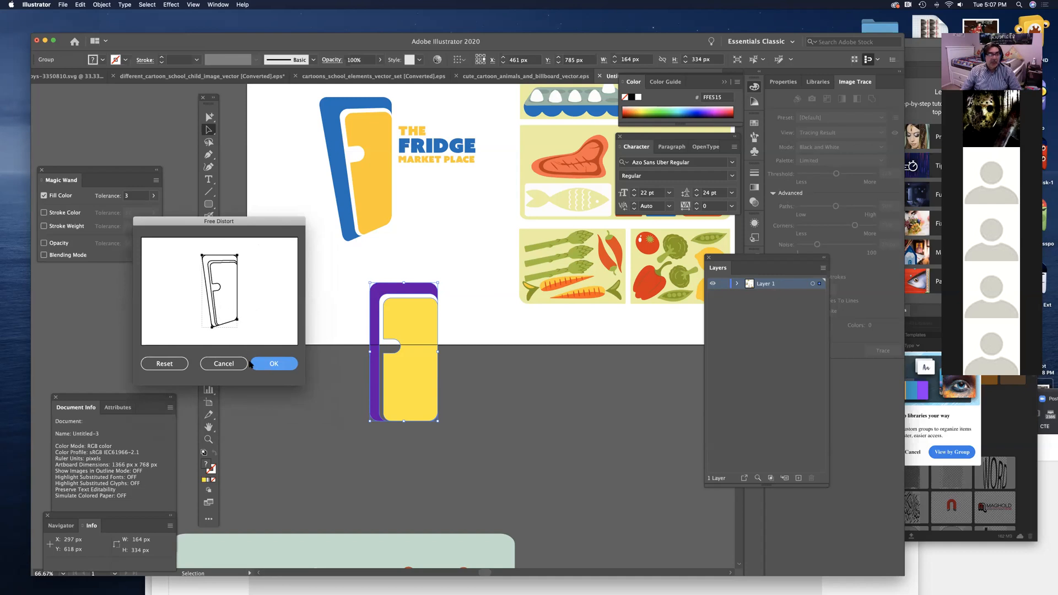
{"action": "left_click", "coordinate": [274, 365]}
Step: Scale the distorted door group down to about 128 × 261 px and place it directly beneath the original door
{"action": "left_click", "coordinate": [480, 448]}
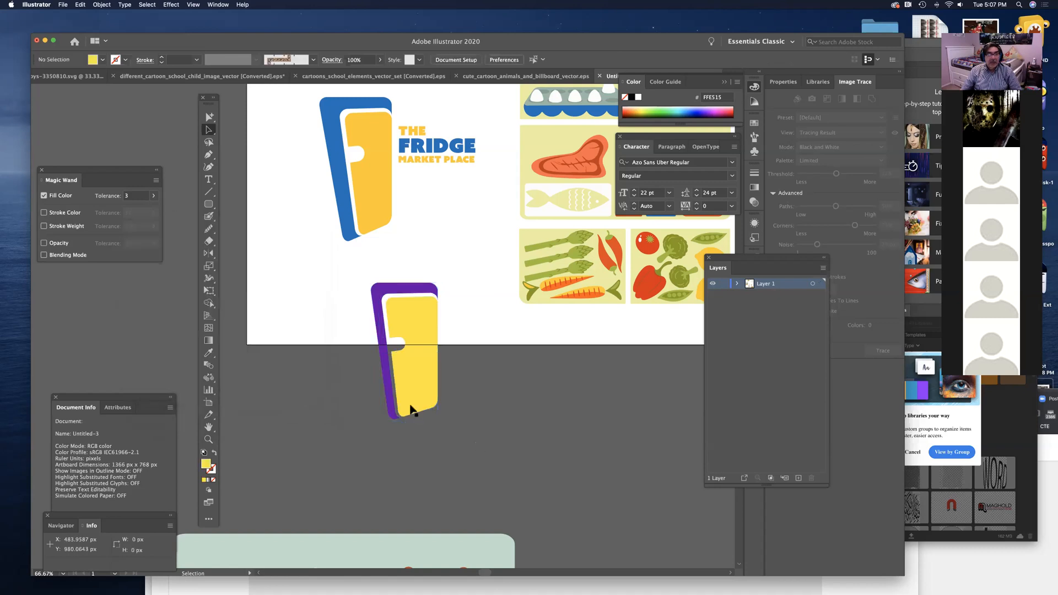
{"action": "left_click_drag", "start_coordinate": [410, 398], "coordinate": [410, 317]}
{"action": "left_click", "coordinate": [471, 447]}
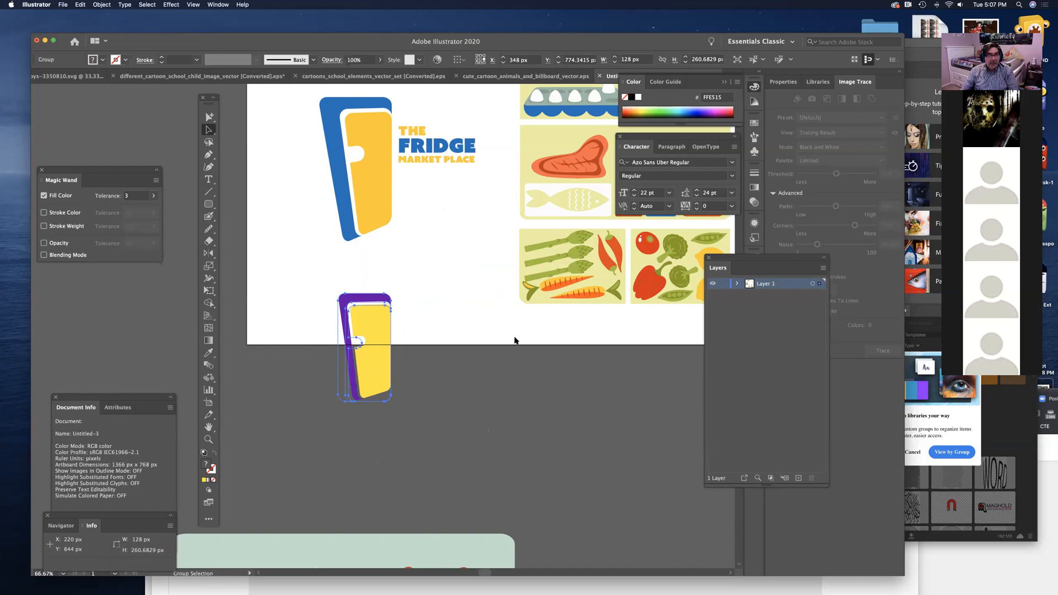
Step: Switch to Adobe XD to examine the logo on the Samsung fridge mockups, and return to Illustrator with the logo text selected
{"action": "key", "text": "super+Tab"}
{"action": "key", "text": "super+Tab"}
{"action": "left_click", "coordinate": [423, 316]}
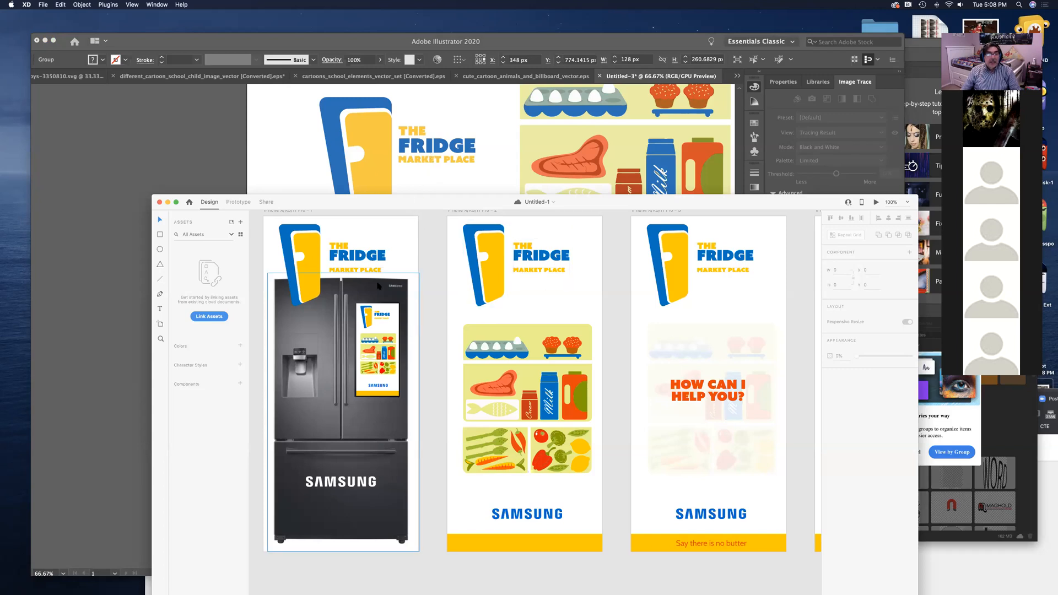
{"action": "left_click", "coordinate": [279, 171]}
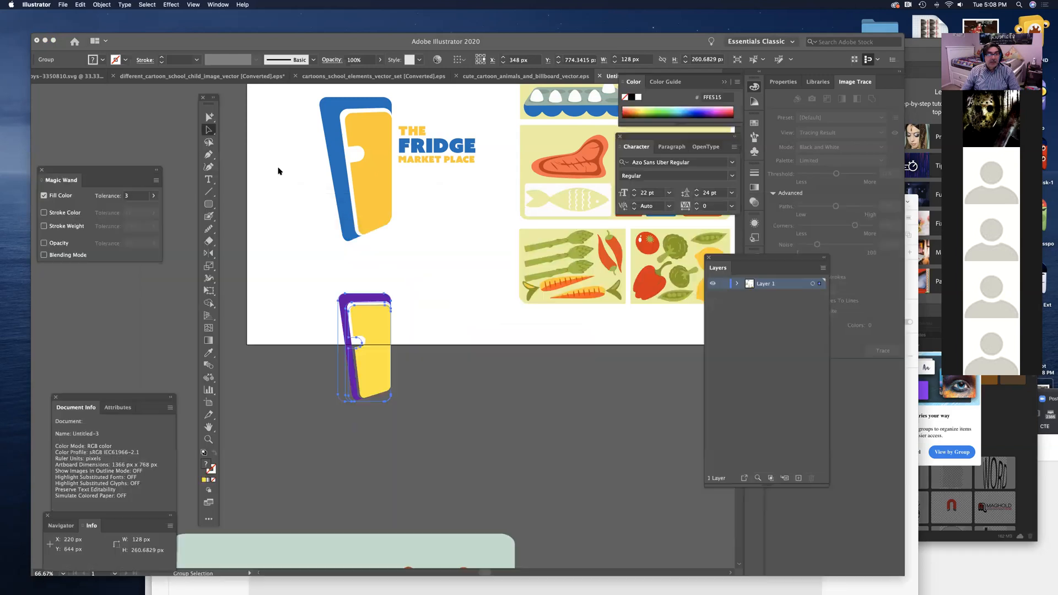
{"action": "left_click", "coordinate": [434, 164]}
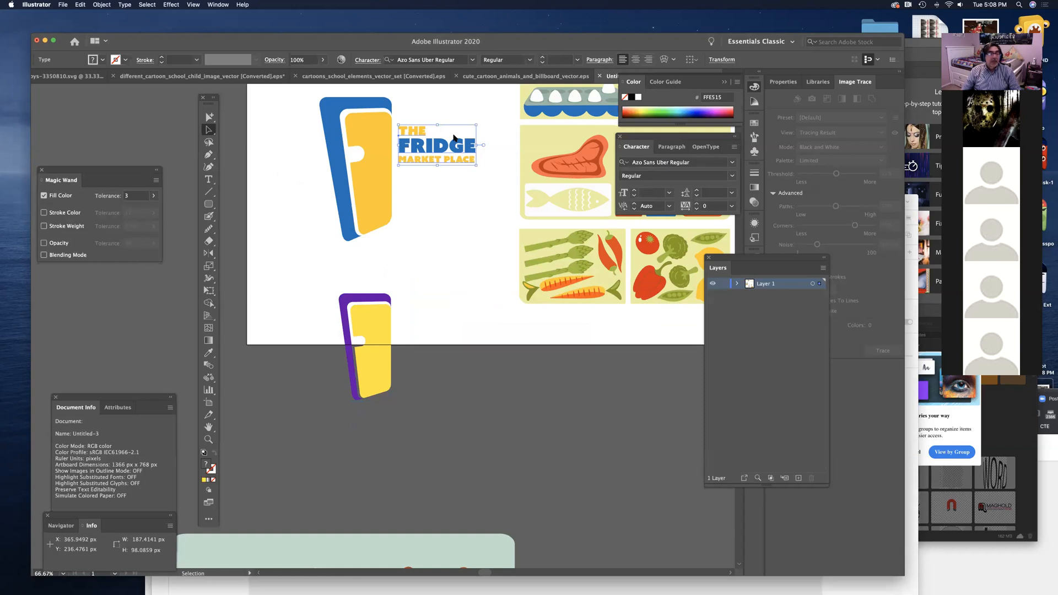
{"action": "left_click", "coordinate": [444, 167]}
{"action": "key", "text": "super+Tab"}
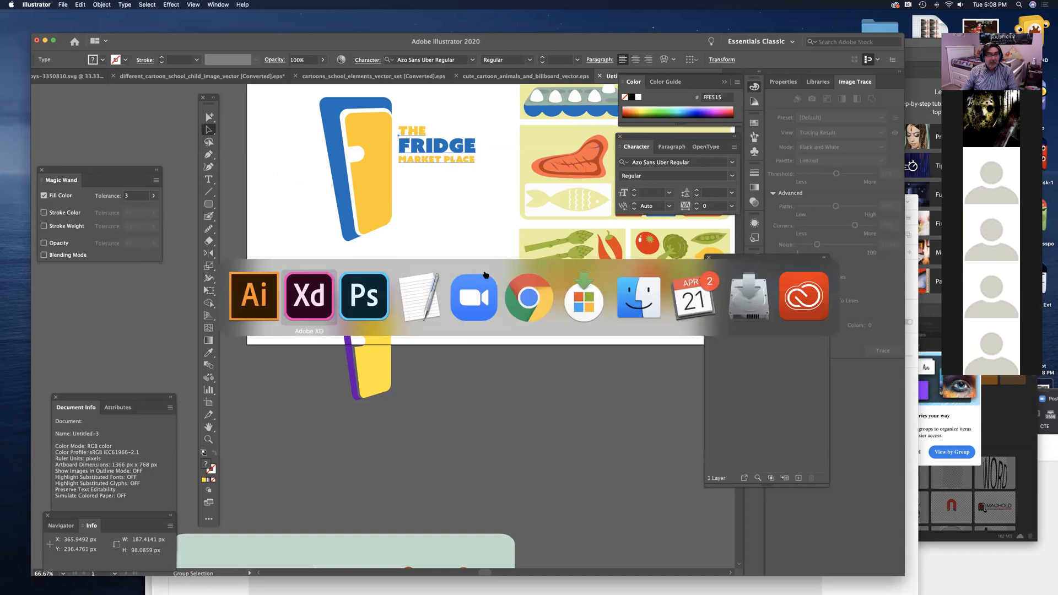
{"action": "left_click", "coordinate": [315, 303]}
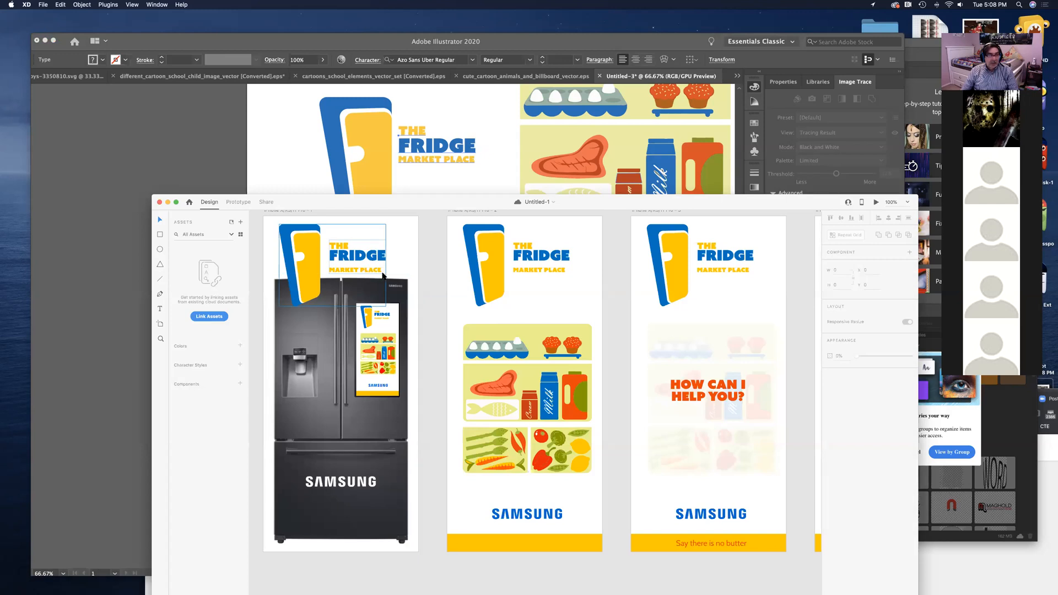
{"action": "key", "text": "super+Tab"}
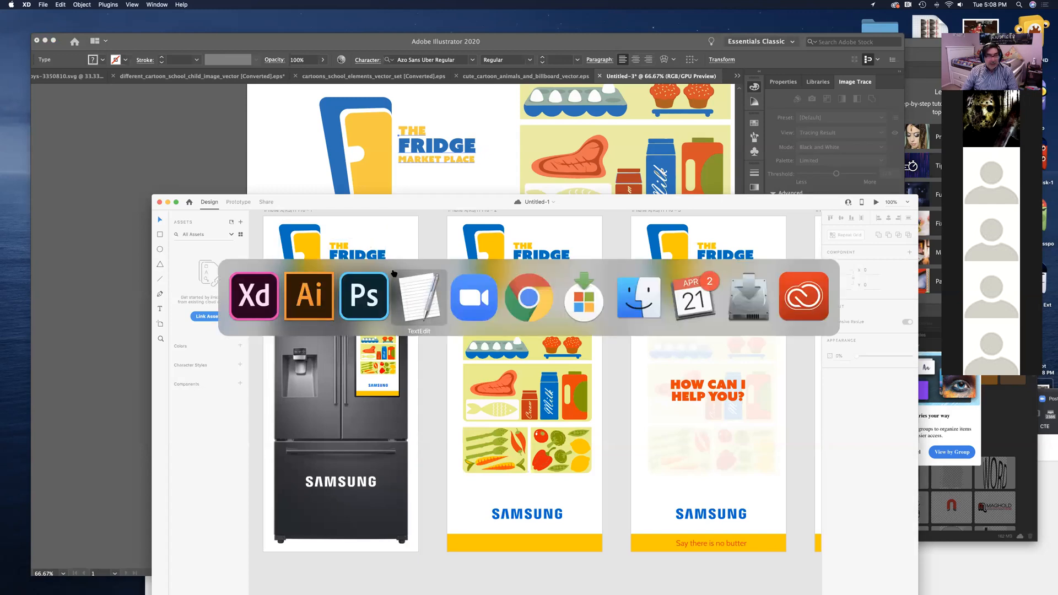
{"action": "left_click", "coordinate": [318, 304]}
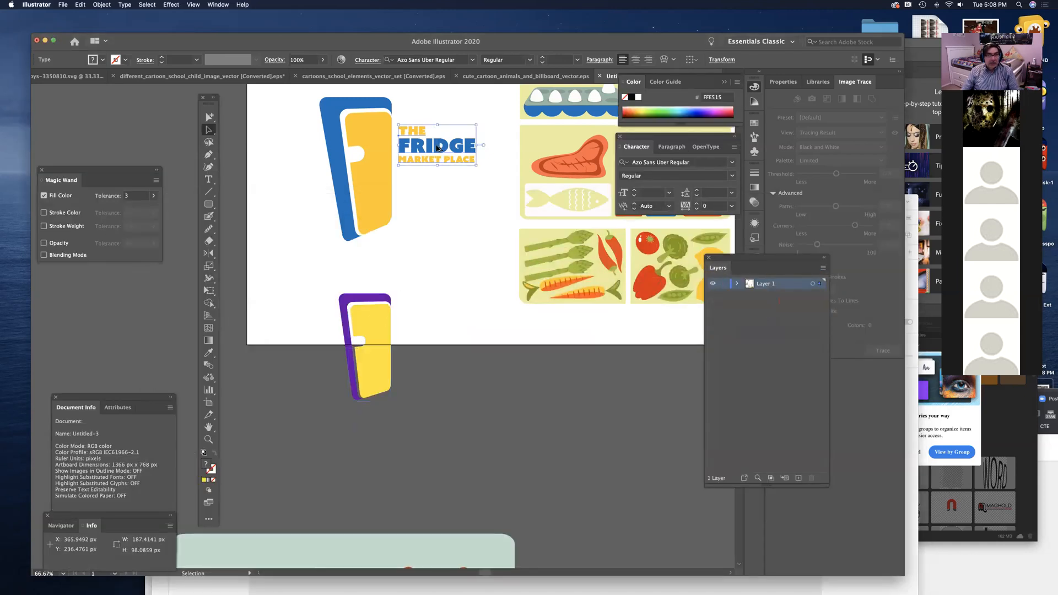
Step: Duplicate the THE FRIDGE MARKET PLACE text straight down so the copy sits beside the new purple and yellow door
{"action": "left_click_drag", "start_coordinate": [437, 148], "coordinate": [434, 328]}
{"action": "left_click_drag", "start_coordinate": [516, 381], "coordinate": [517, 380]}
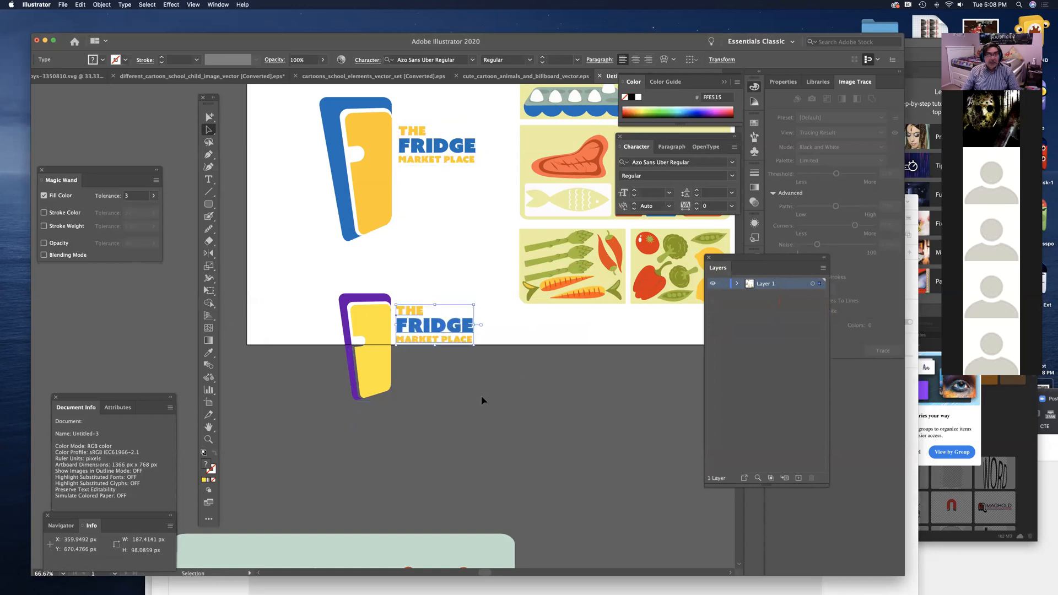
{"action": "left_click", "coordinate": [481, 399]}
Step: Recolor the word FRIDGE in the copied text with the purple sampled from the door frame
{"action": "key", "text": "super+equal"}
{"action": "key", "text": "super+equal"}
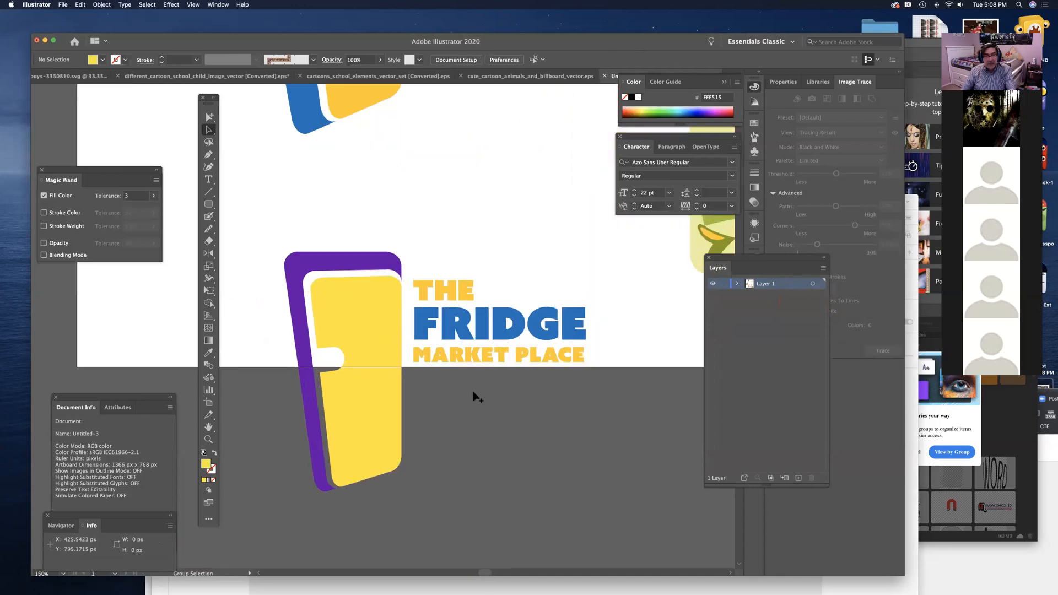
{"action": "key", "text": "super+equal"}
{"action": "key", "text": "t"}
{"action": "left_click_drag", "start_coordinate": [431, 315], "coordinate": [646, 330]}
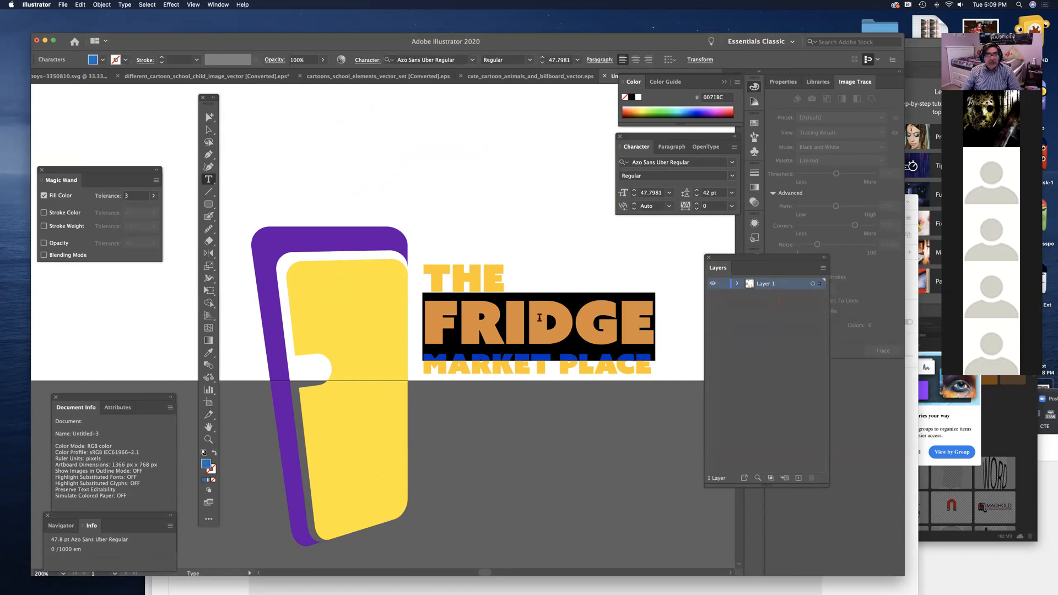
{"action": "left_click", "coordinate": [208, 343]}
{"action": "left_click", "coordinate": [210, 353]}
{"action": "left_click", "coordinate": [291, 236]}
Step: Recolor the word THE in the copied text with the yellow sampled from the door panel
{"action": "left_click", "coordinate": [209, 179]}
{"action": "left_click", "coordinate": [471, 274]}
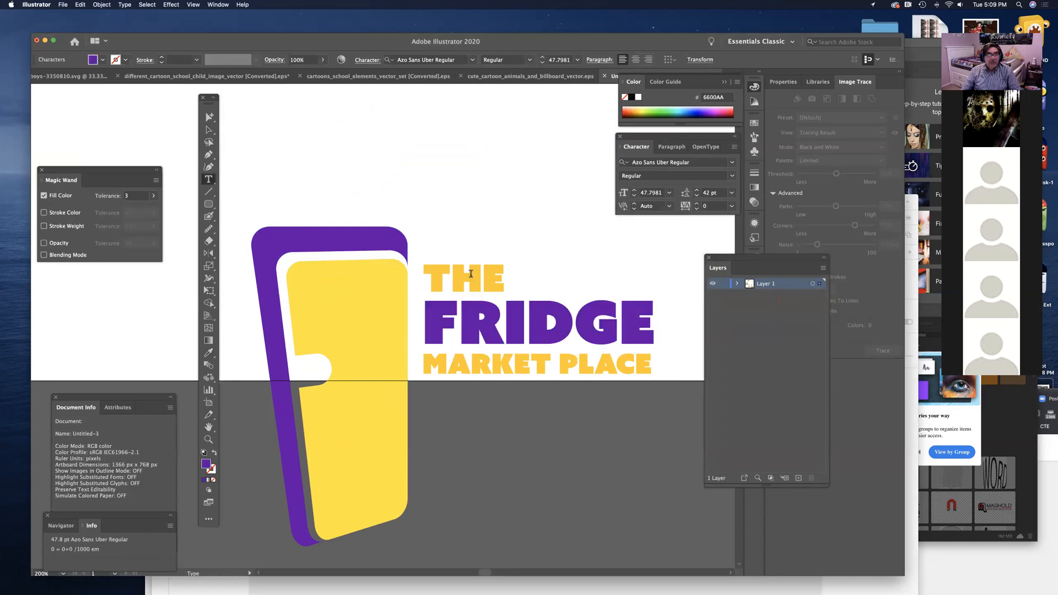
{"action": "double_click", "coordinate": [471, 274]}
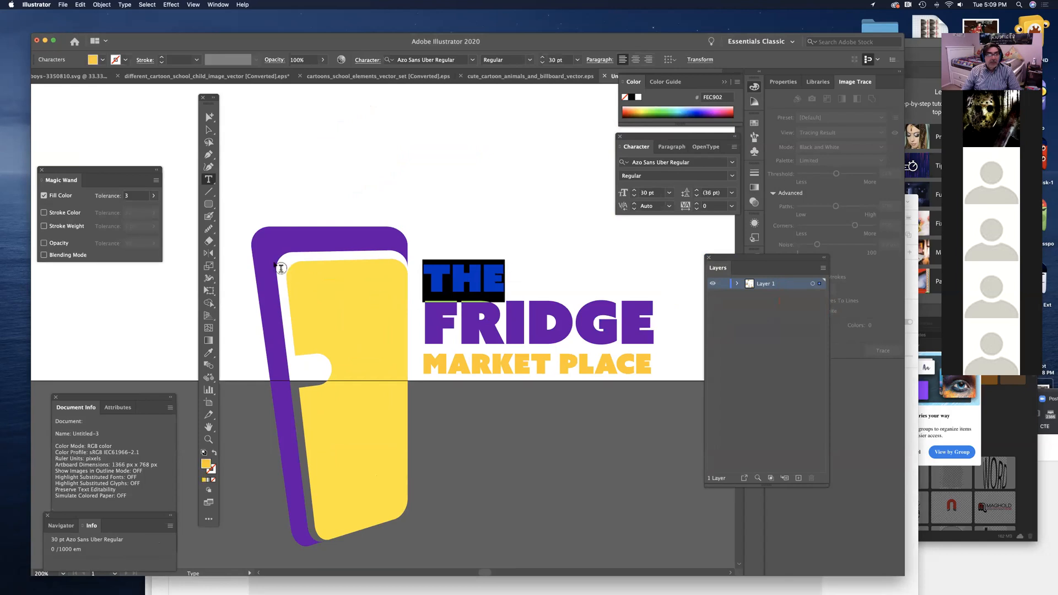
{"action": "left_click", "coordinate": [209, 353]}
{"action": "left_click", "coordinate": [344, 310]}
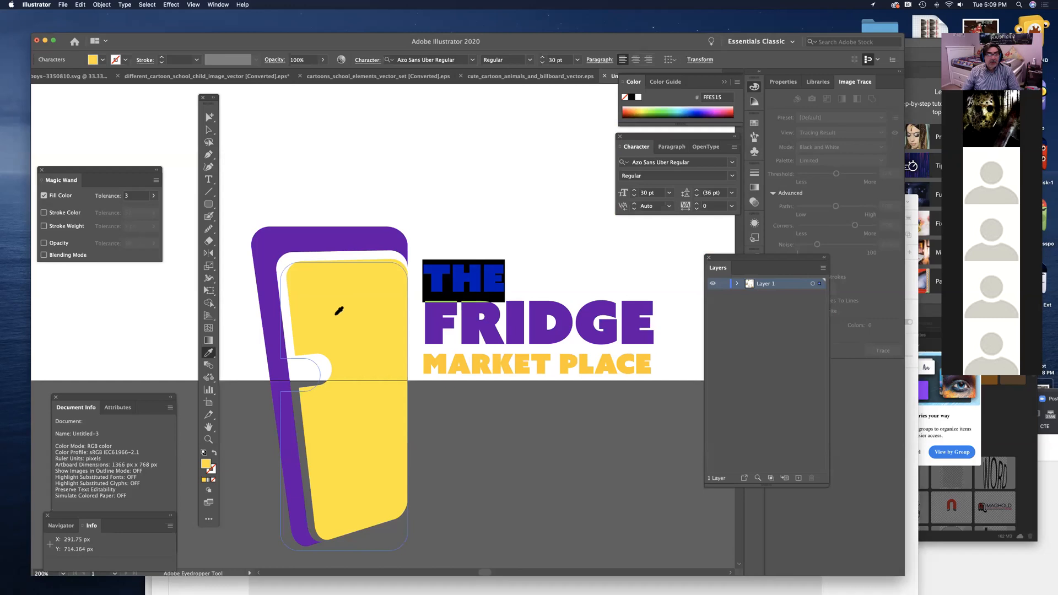
Step: Recolor the words MARKET PLACE with the door panel's yellow and deselect the text
{"action": "left_click", "coordinate": [208, 180]}
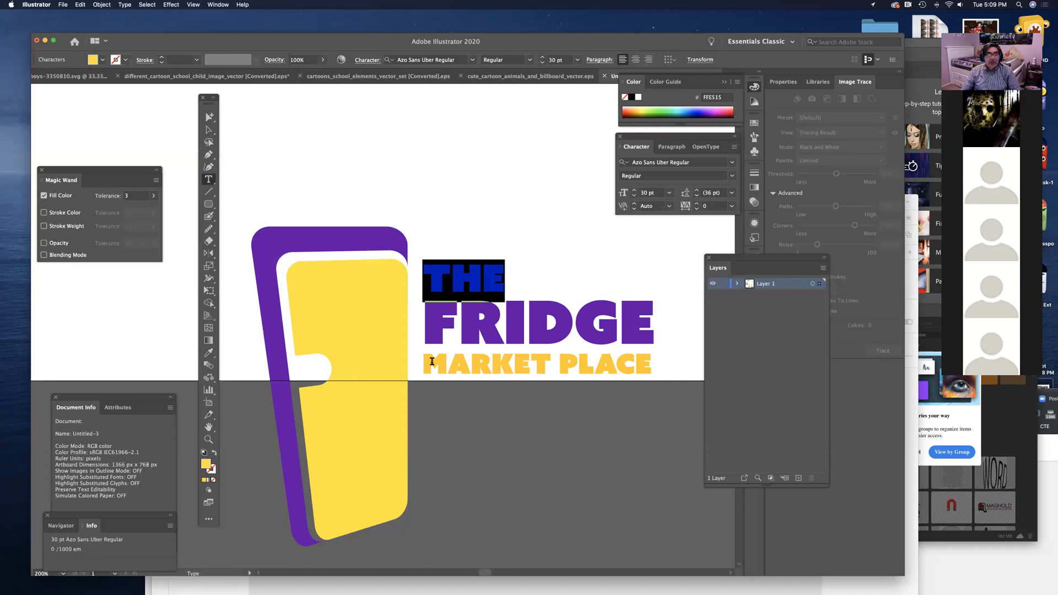
{"action": "left_click_drag", "start_coordinate": [426, 359], "coordinate": [657, 371]}
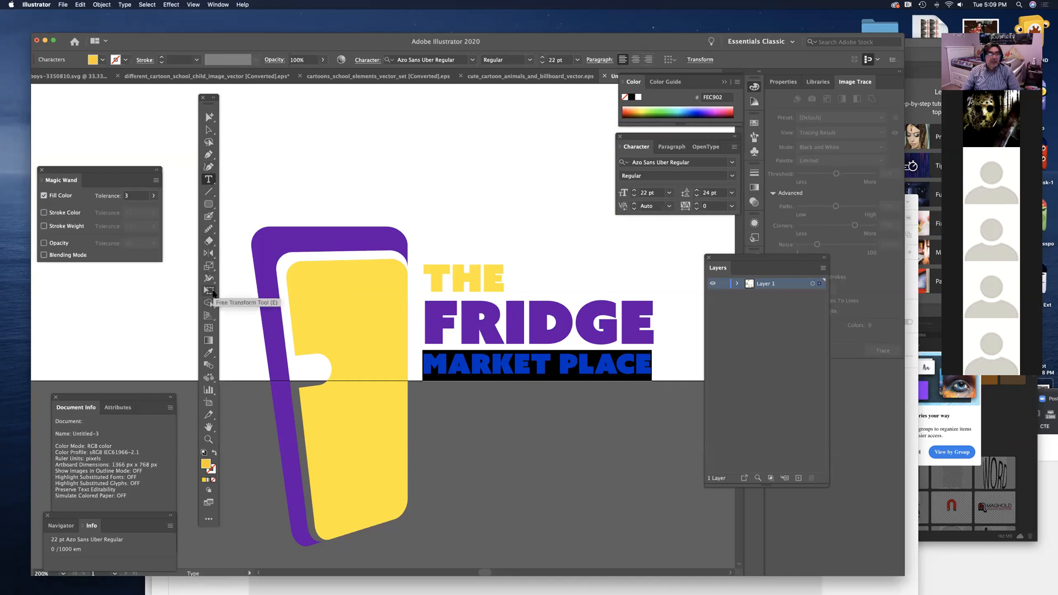
{"action": "left_click", "coordinate": [208, 353]}
{"action": "left_click", "coordinate": [339, 358]}
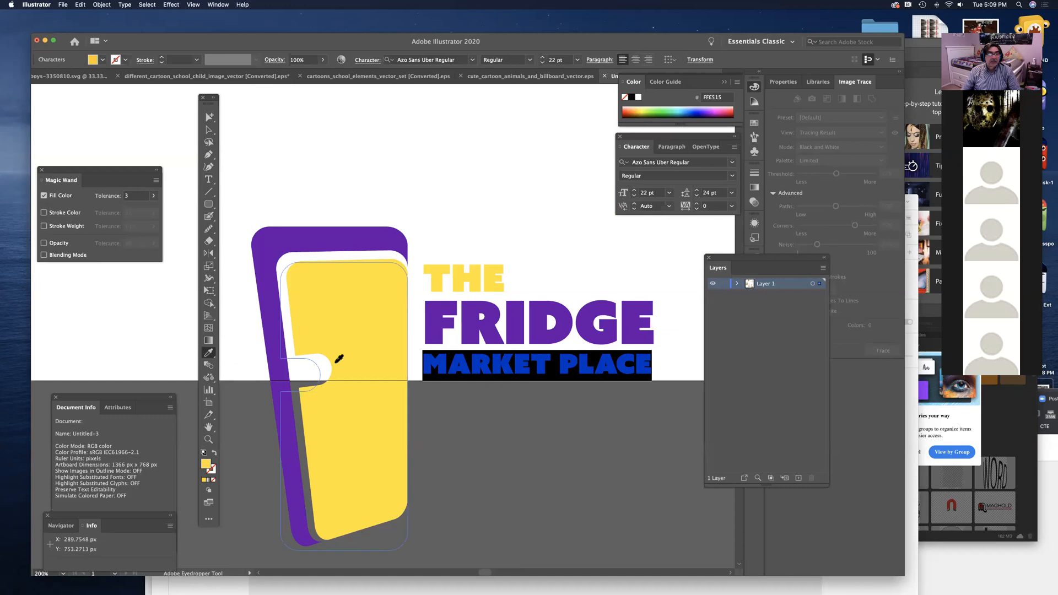
{"action": "left_click", "coordinate": [209, 117]}
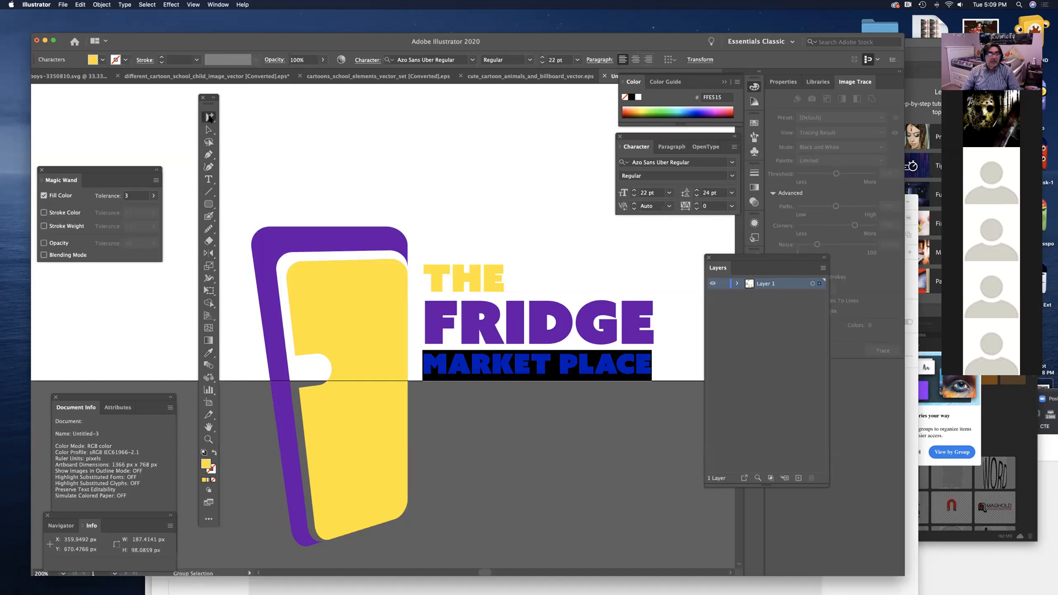
{"action": "left_click", "coordinate": [311, 148]}
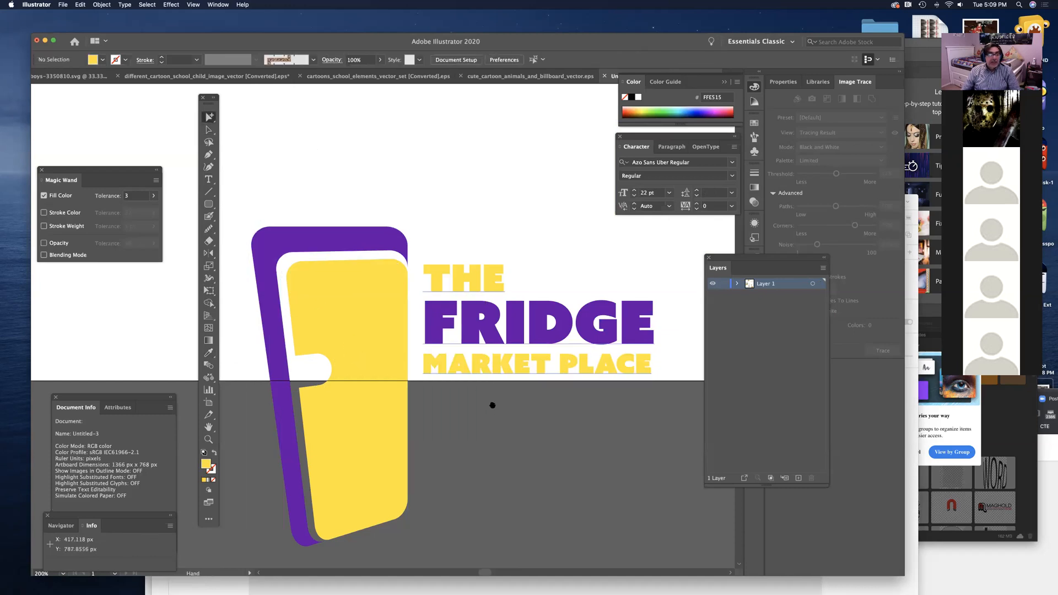
{"action": "left_click_drag", "start_coordinate": [491, 404], "coordinate": [441, 335]}
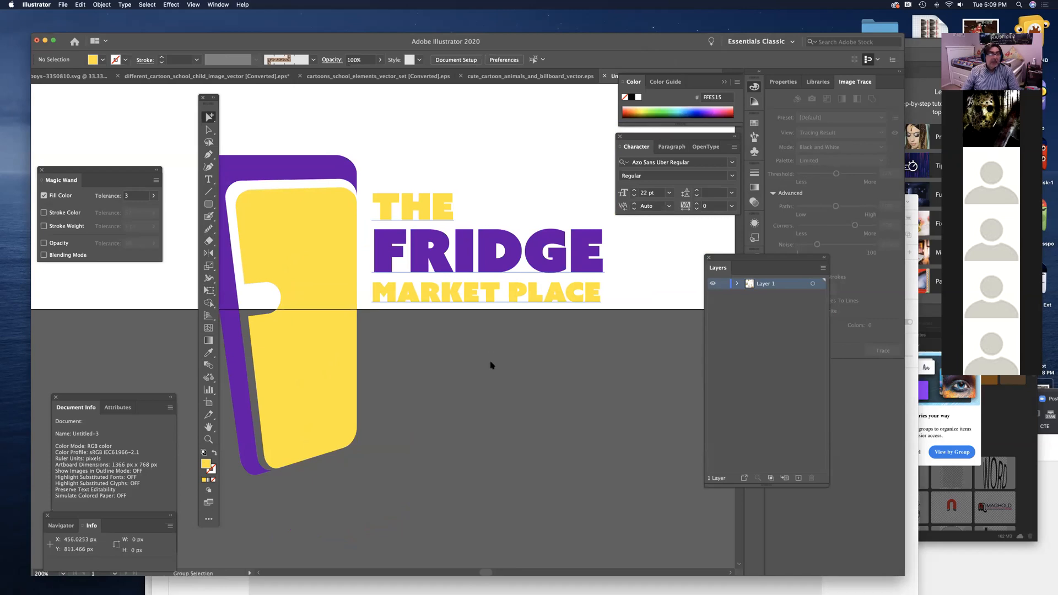
Step: Convert the recolored THE FRIDGE MARKET PLACE text beside the purple door to outlines
{"action": "left_click", "coordinate": [211, 131]}
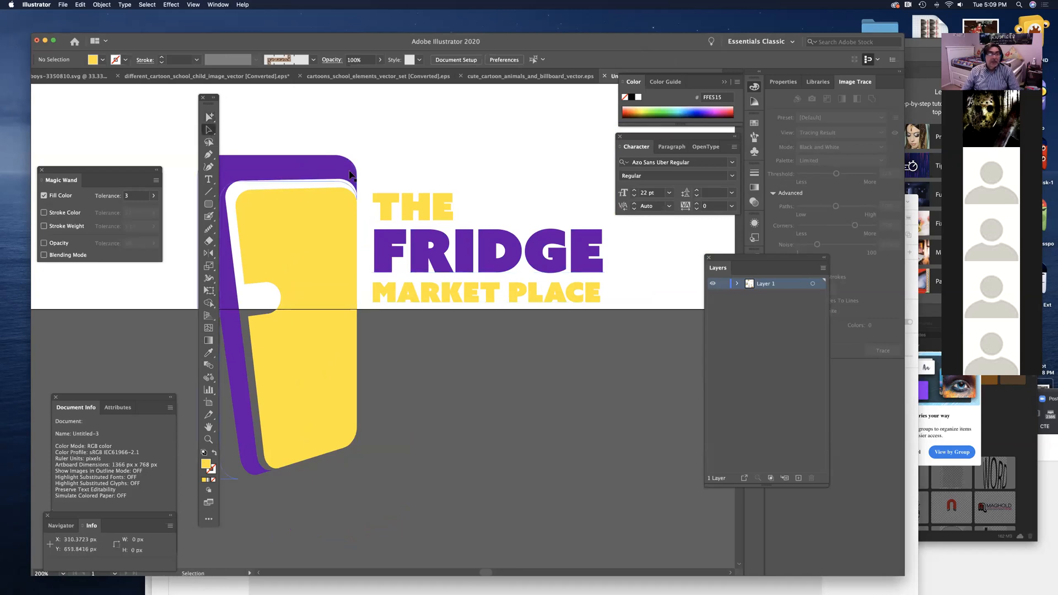
{"action": "left_click", "coordinate": [435, 223]}
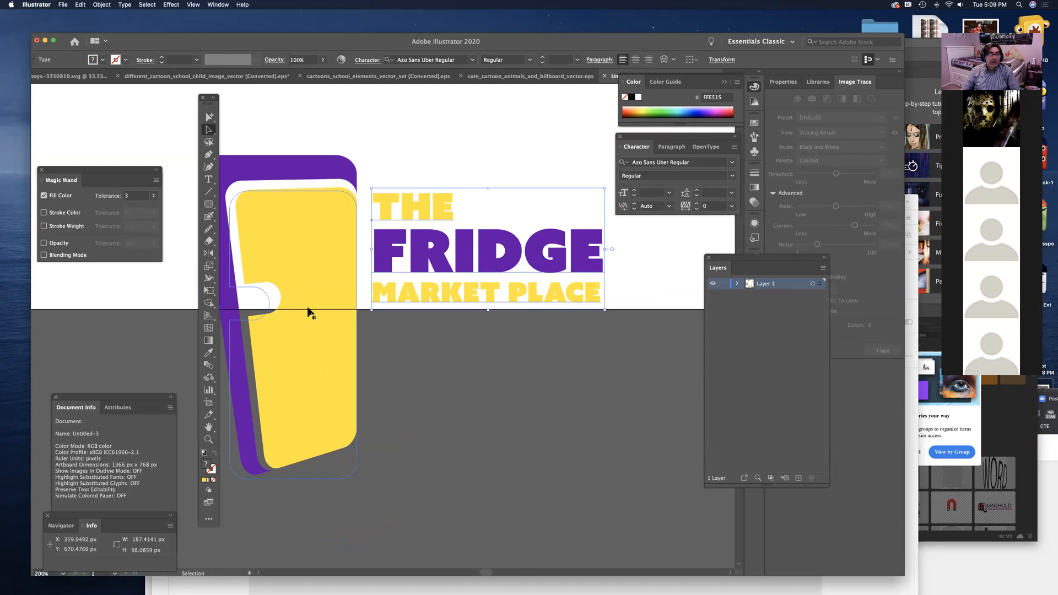
{"action": "left_click", "coordinate": [123, 5]}
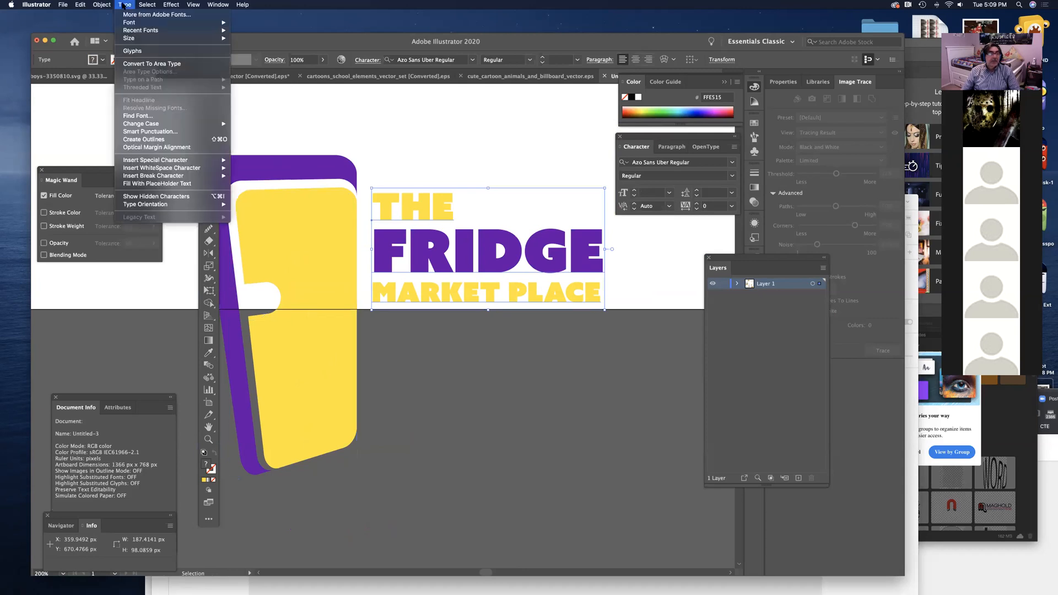
{"action": "left_click", "coordinate": [138, 140]}
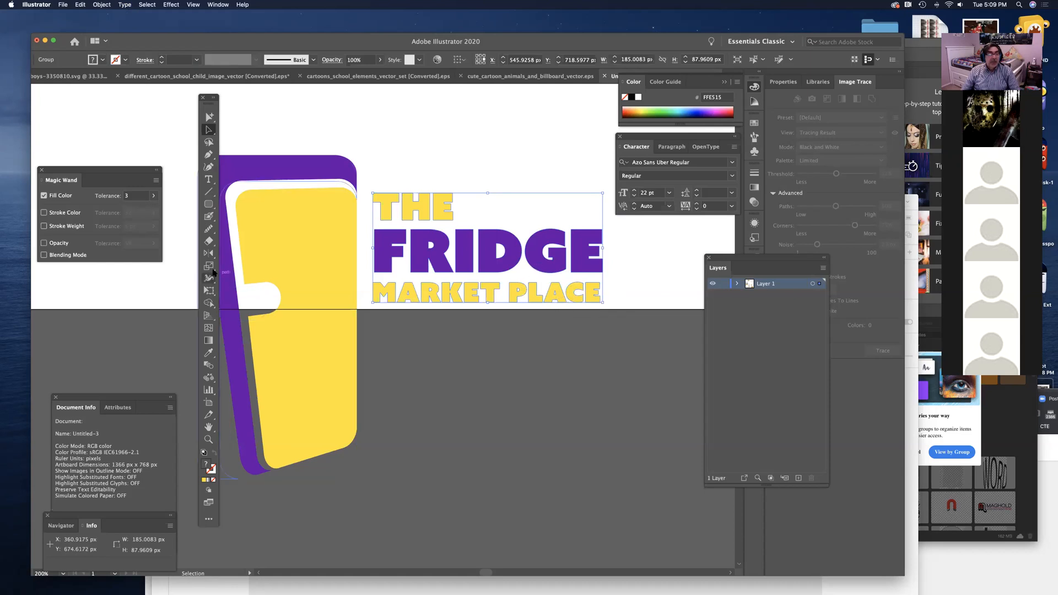
Step: Duplicate the outlined letter I of FRIDGE straight up so the copy stands directly above the original
{"action": "left_click", "coordinate": [209, 180]}
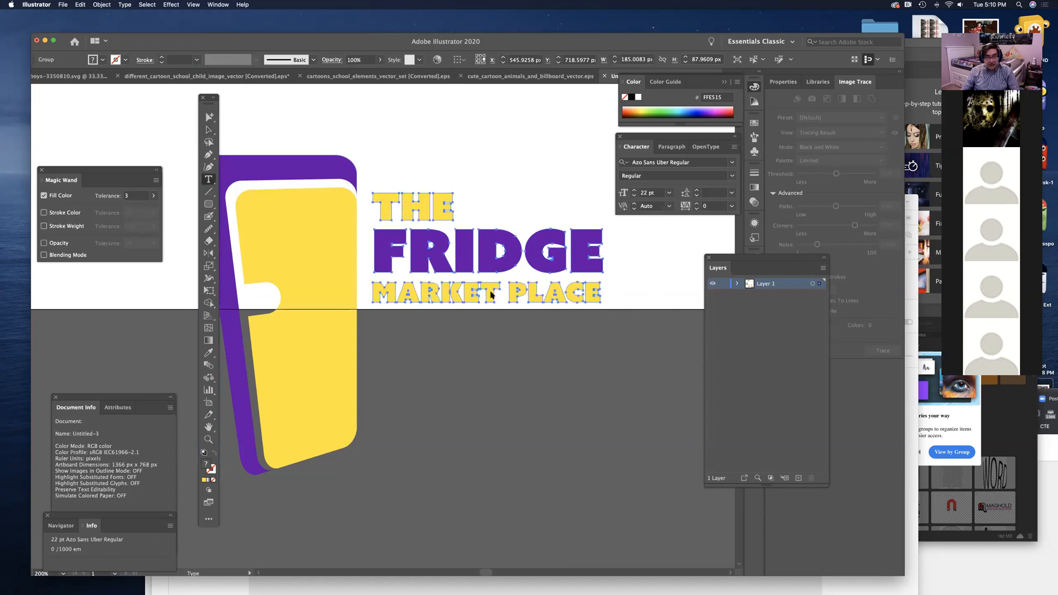
{"action": "key", "text": "super+equal"}
{"action": "key", "text": "super+equal"}
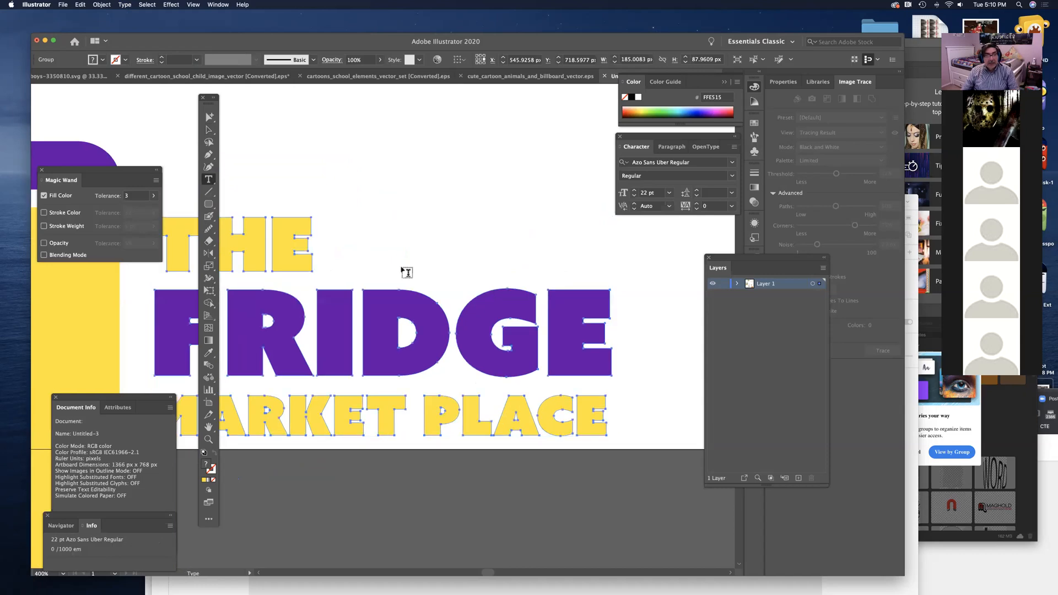
{"action": "left_click_drag", "start_coordinate": [352, 250], "coordinate": [541, 257]}
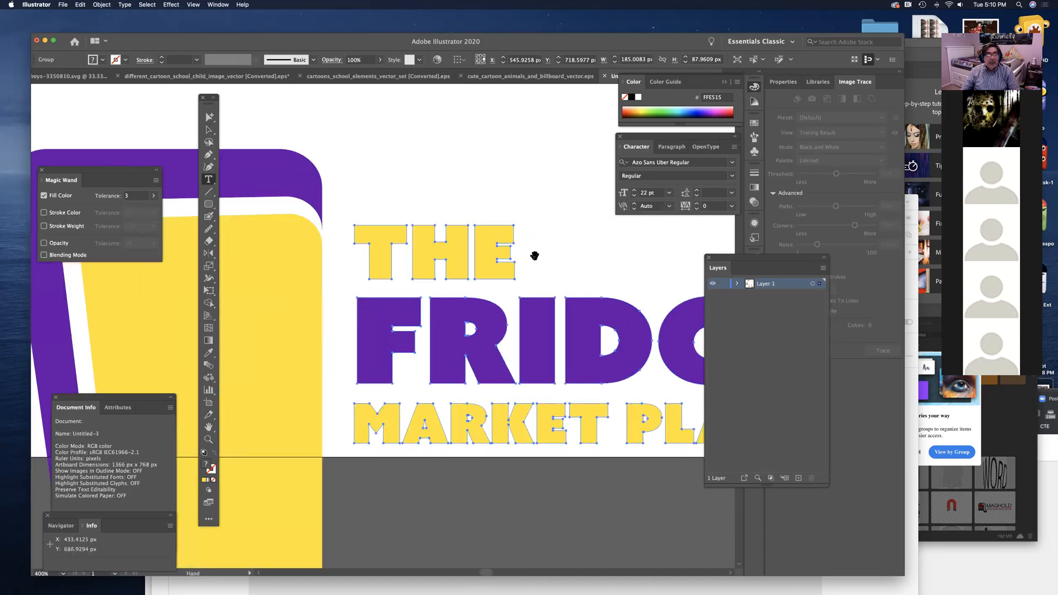
{"action": "left_click_drag", "start_coordinate": [546, 338], "coordinate": [478, 271]}
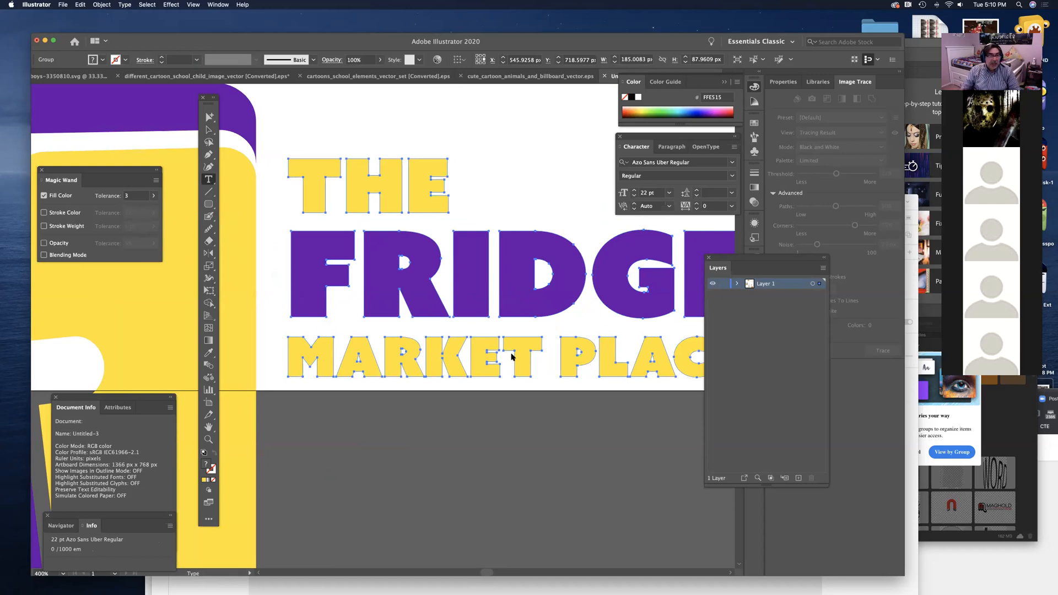
{"action": "left_click_drag", "start_coordinate": [536, 415], "coordinate": [486, 438]}
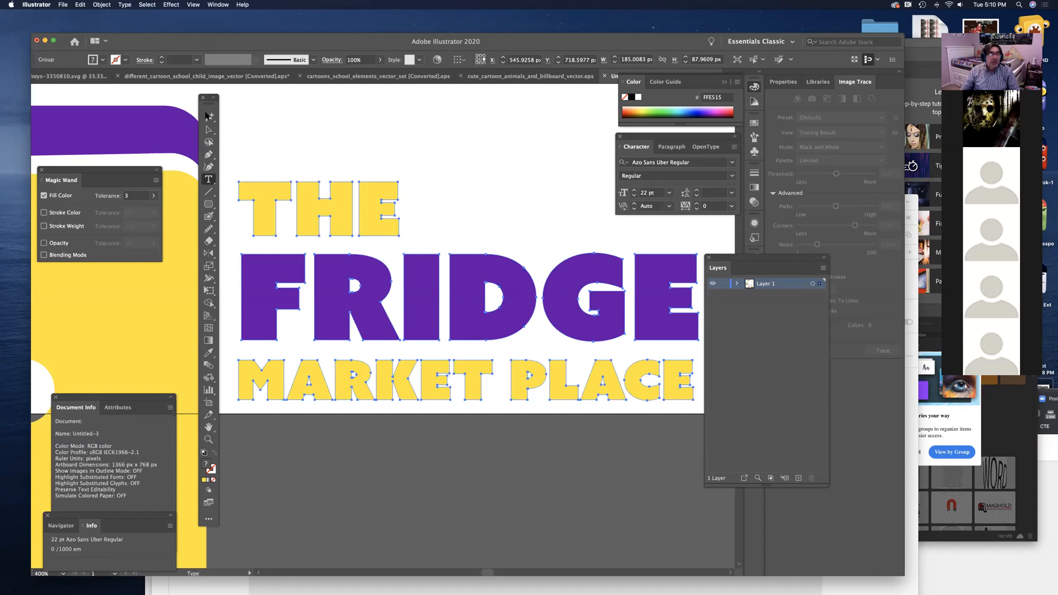
{"action": "left_click", "coordinate": [210, 117]}
{"action": "left_click", "coordinate": [436, 186]}
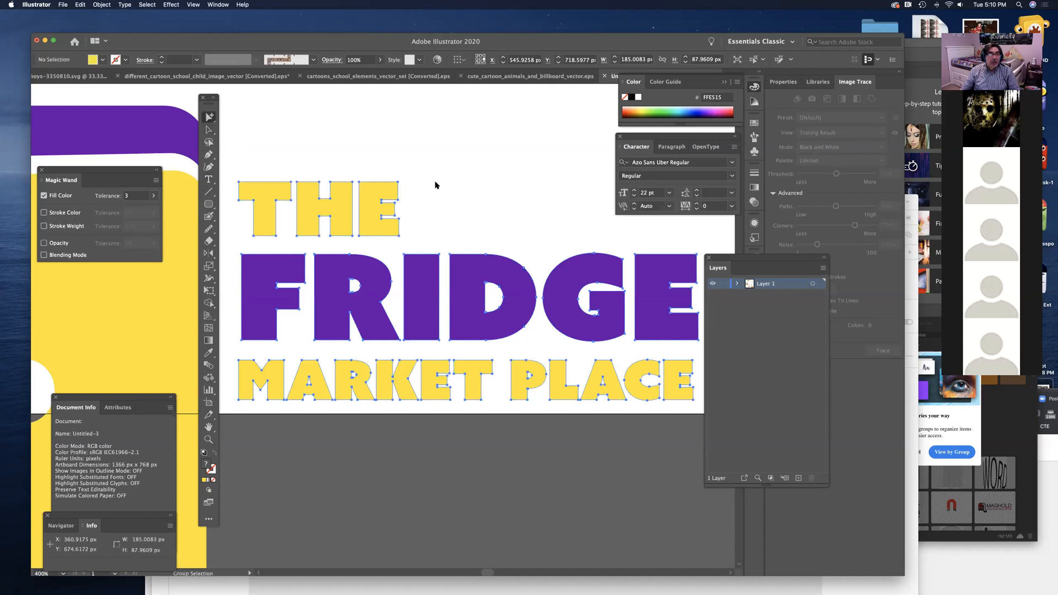
{"action": "left_click", "coordinate": [429, 288]}
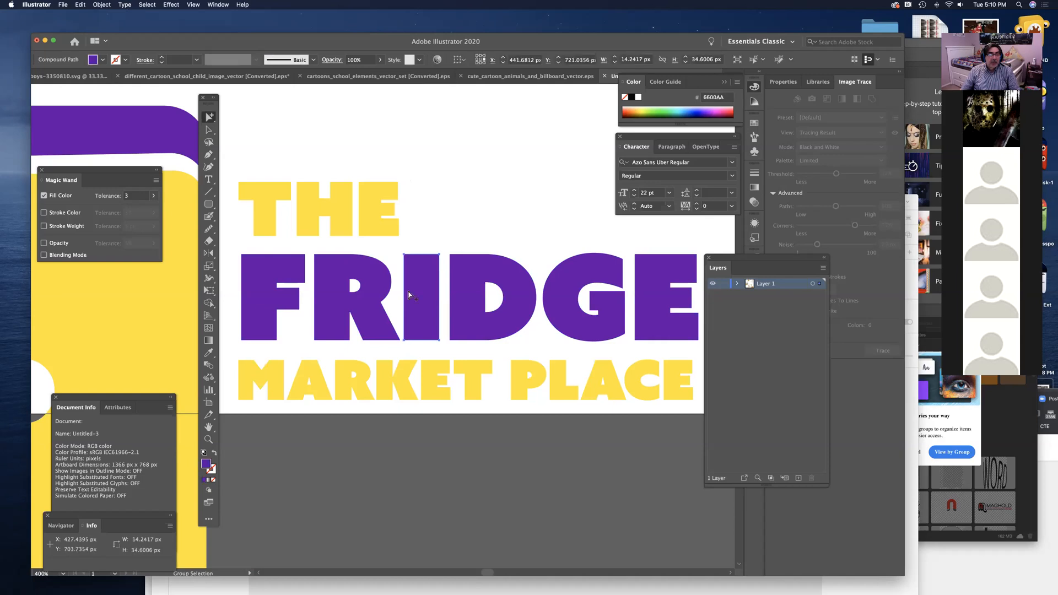
{"action": "left_click_drag", "start_coordinate": [422, 302], "coordinate": [425, 198]}
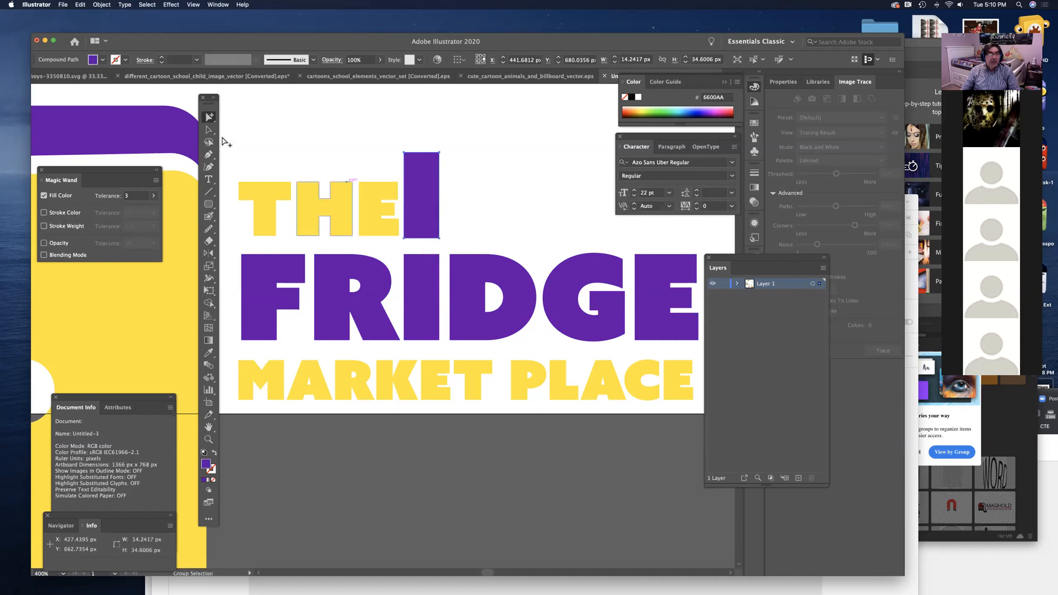
Step: Squash the copied I vertically into a short flat bar that dots the I of FRIDGE, and deselect it
{"action": "left_click", "coordinate": [208, 130]}
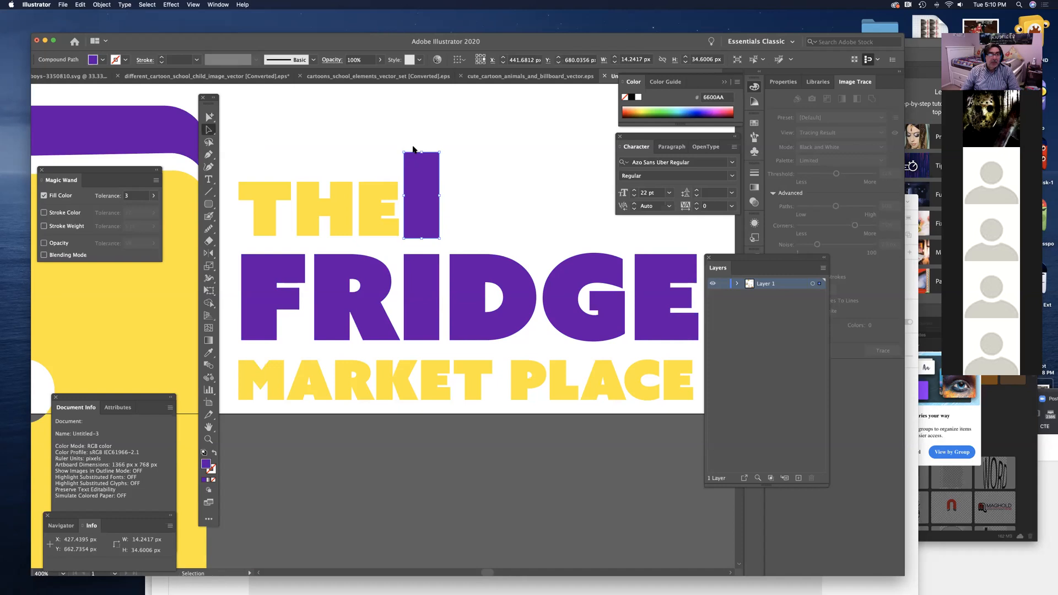
{"action": "left_click_drag", "start_coordinate": [422, 154], "coordinate": [422, 235]}
{"action": "left_click", "coordinate": [514, 227]}
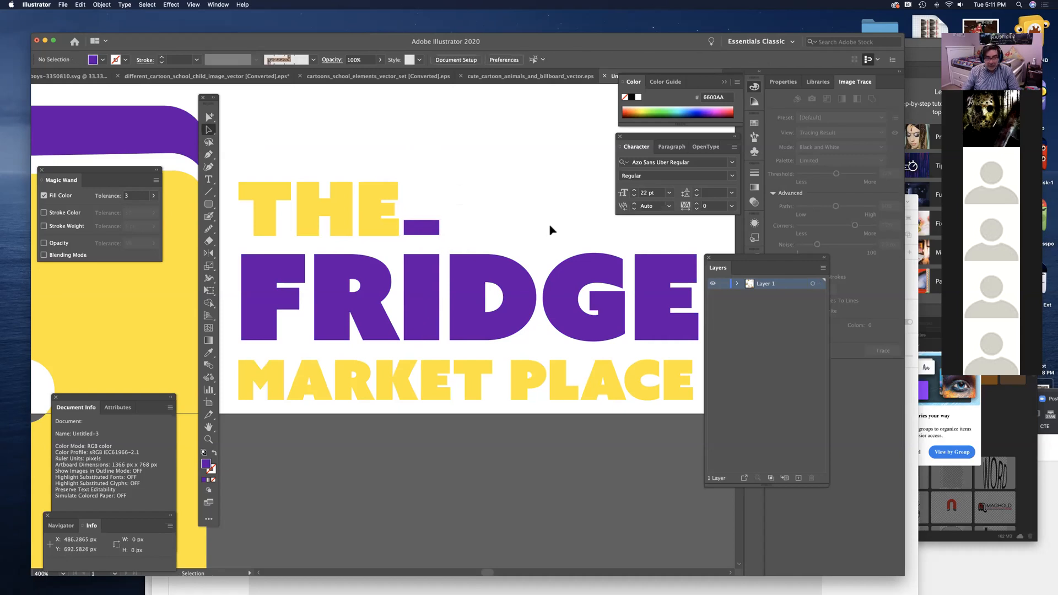
Step: Group the purple and yellow door together with its outlined text, including the bar above the I
{"action": "key", "text": "super+equal"}
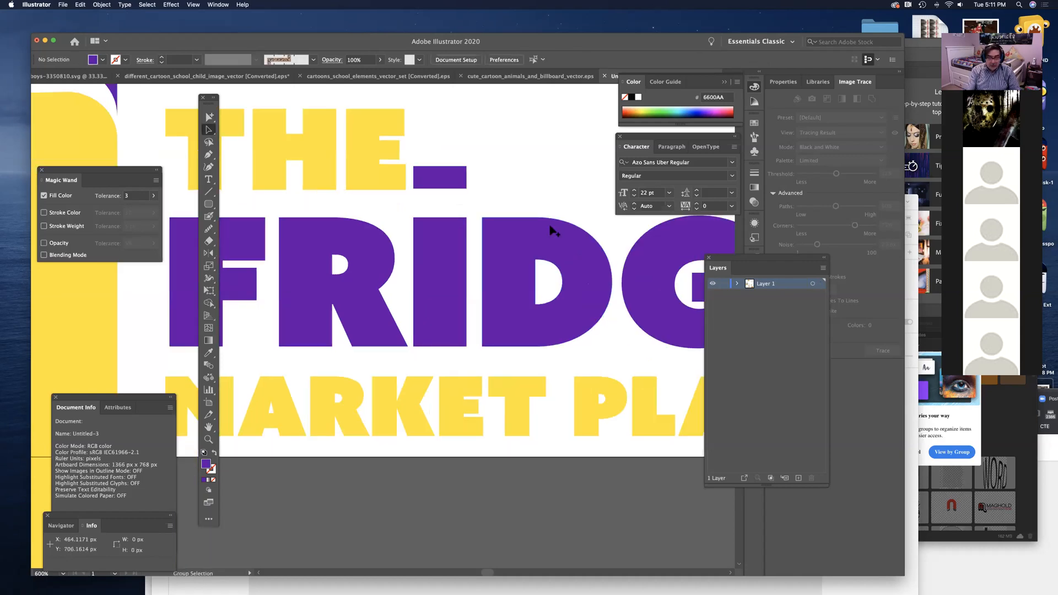
{"action": "key", "text": "super+minus"}
{"action": "key", "text": "super+minus"}
{"action": "key", "text": "super+minus"}
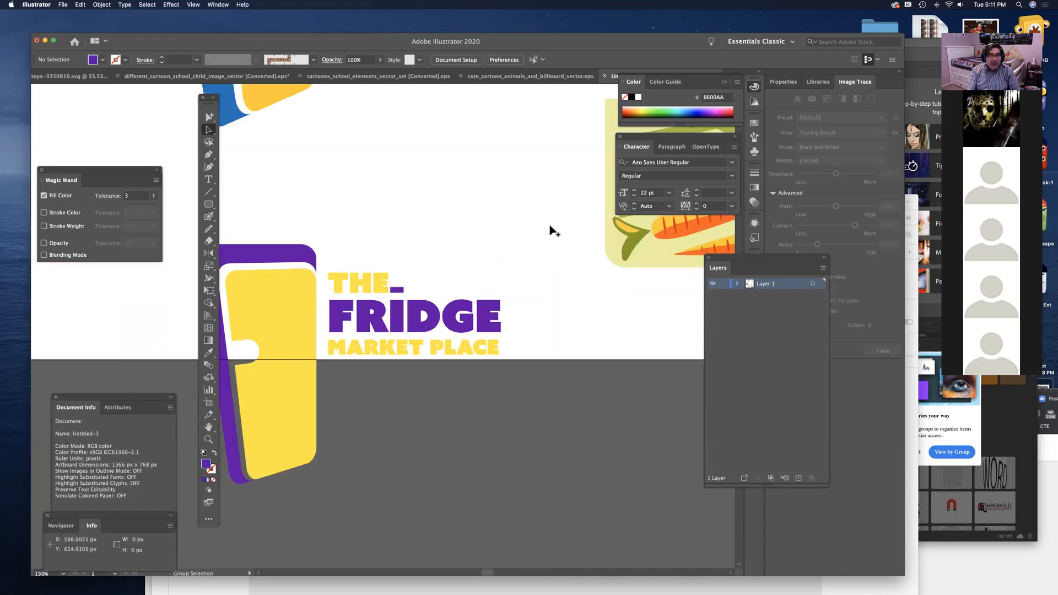
{"action": "key", "text": "super+minus"}
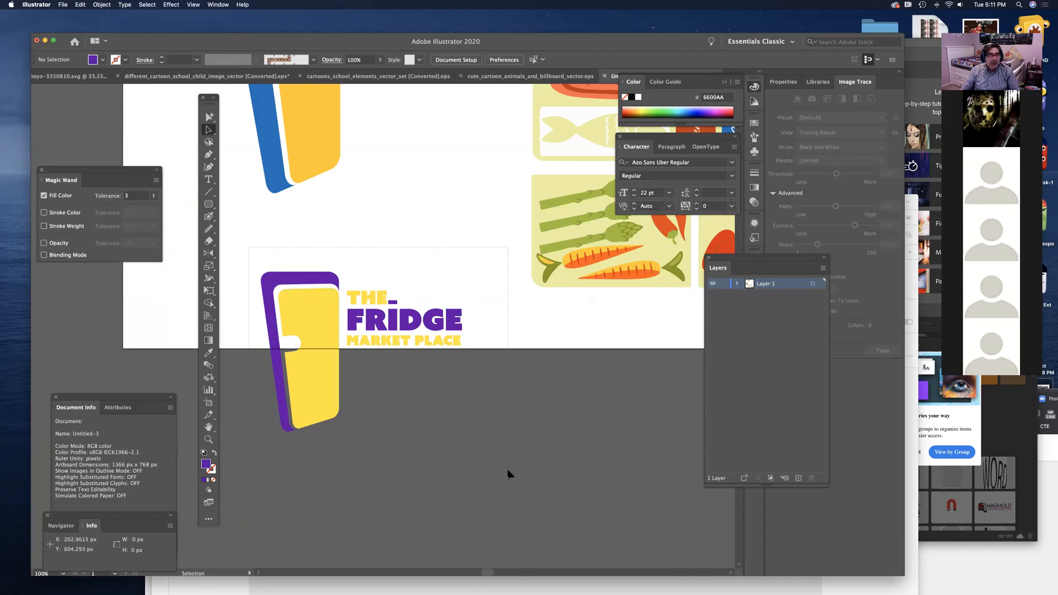
{"action": "key", "text": "super+a"}
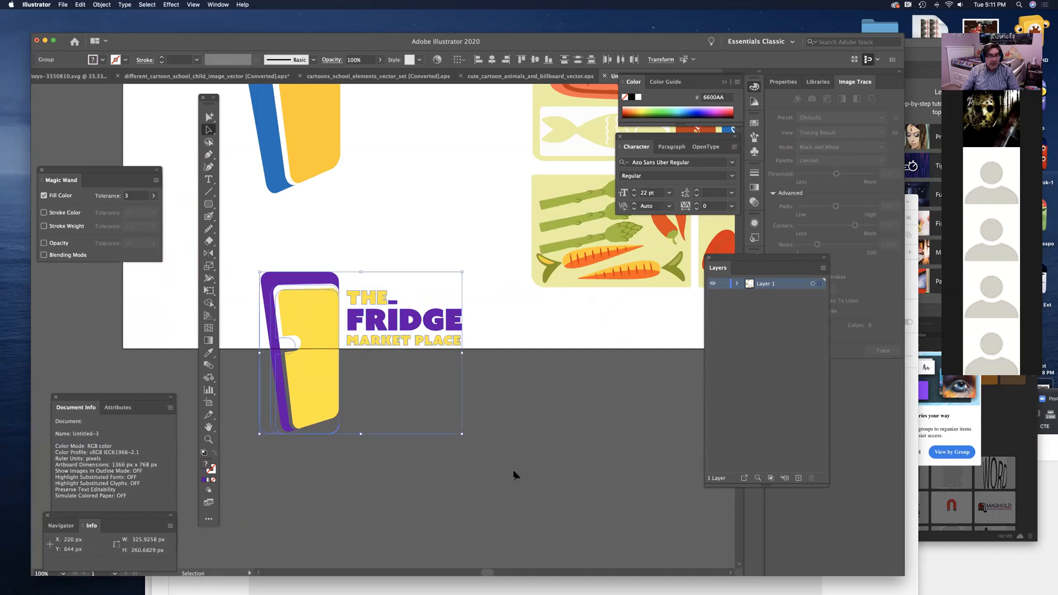
{"action": "left_click", "coordinate": [80, 5]}
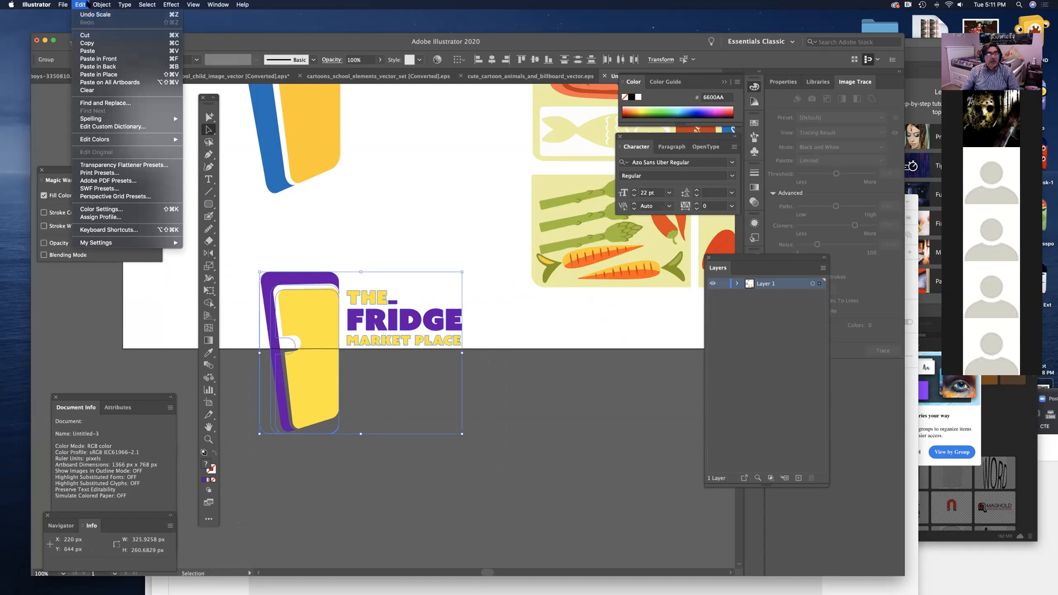
{"action": "mouse_move", "coordinate": [102, 5]}
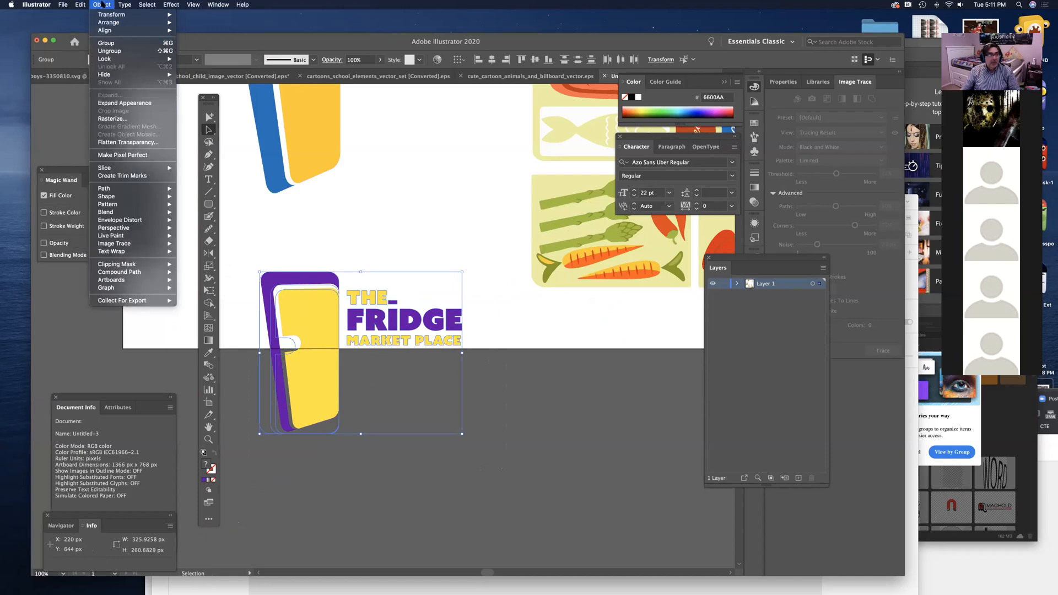
{"action": "left_click", "coordinate": [124, 44]}
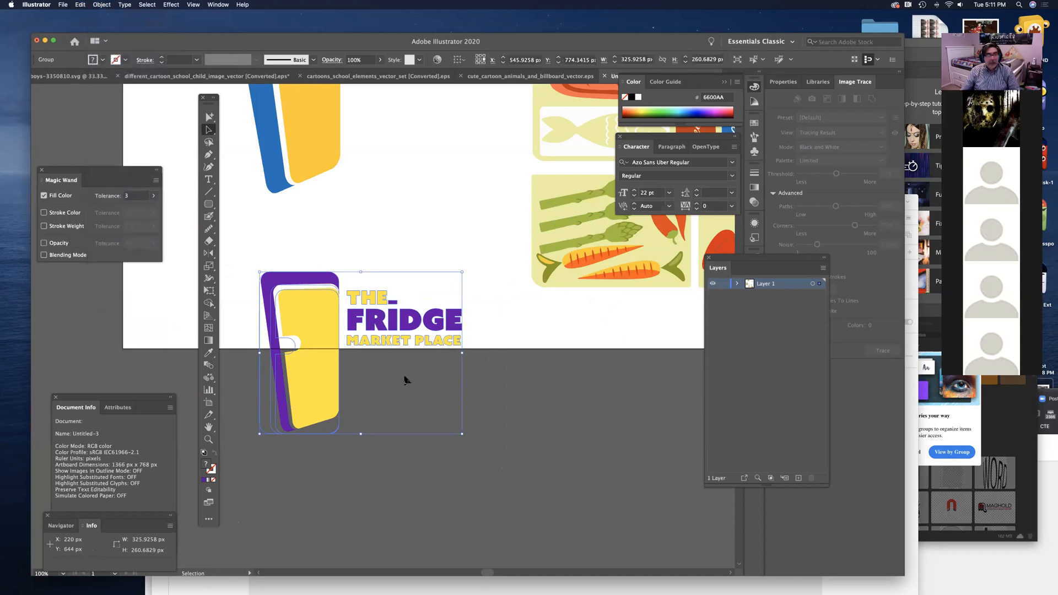
{"action": "left_click", "coordinate": [515, 426]}
Step: Scale the grouped purple logo down proportionally to about 263 by 210 px and deselect it
{"action": "left_click_drag", "start_coordinate": [337, 396], "coordinate": [290, 378]}
{"action": "left_click_drag", "start_coordinate": [415, 415], "coordinate": [449, 437]}
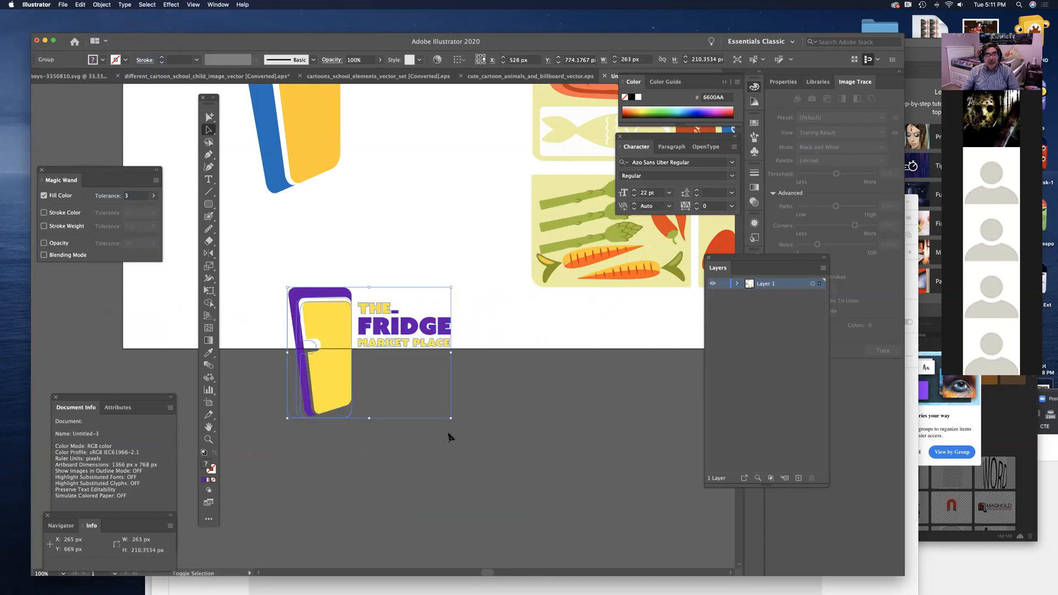
{"action": "left_click", "coordinate": [528, 442]}
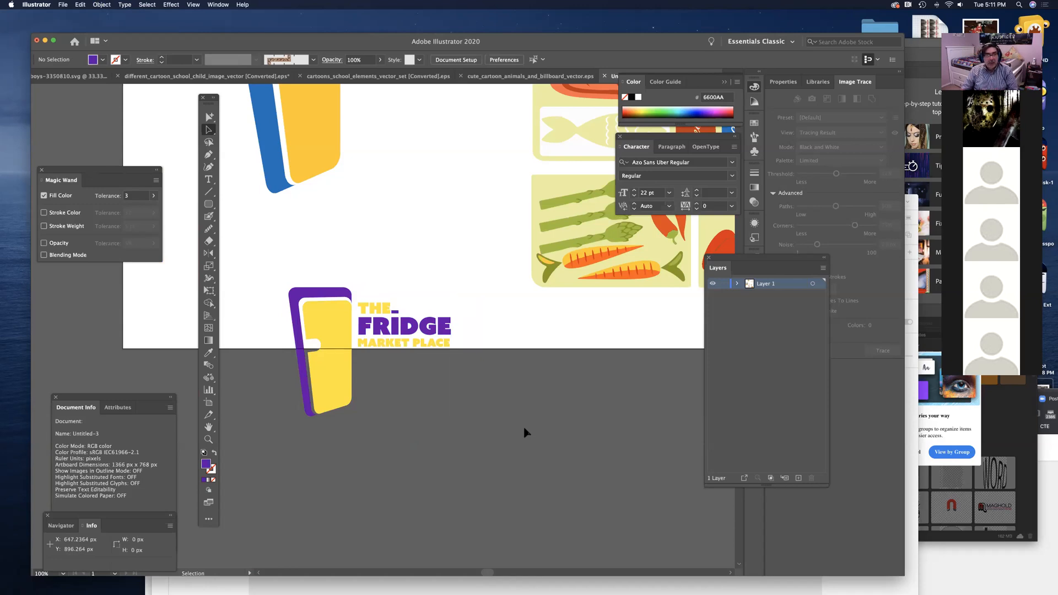
Step: Review the original food shelf illustrations below the artboard and compare them with the logos and recolored shelves on it
{"action": "key", "text": "super+minus"}
{"action": "key", "text": "super+minus"}
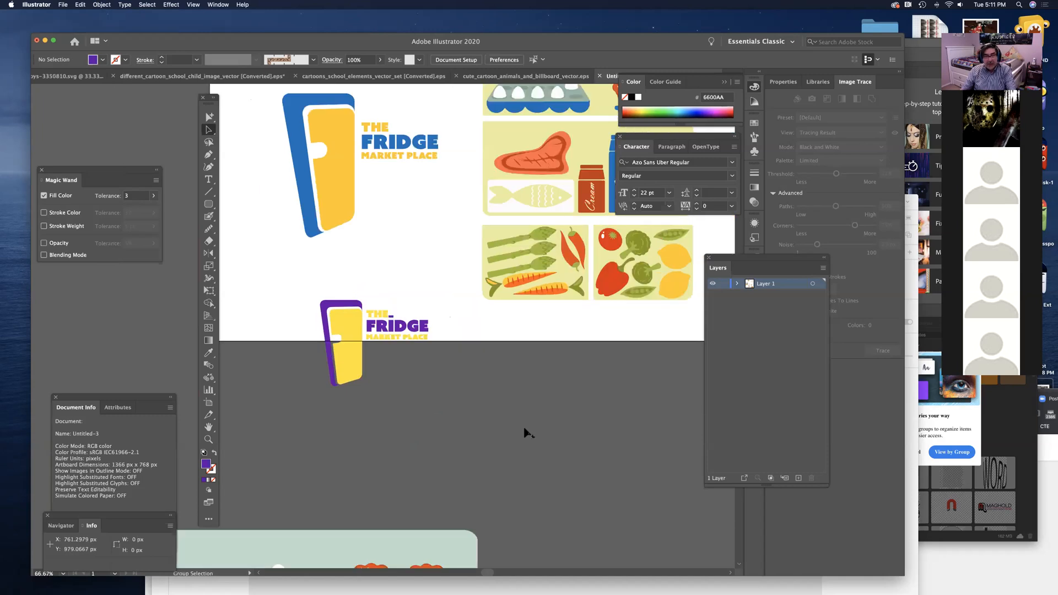
{"action": "key", "text": "space"}
{"action": "left_click_drag", "start_coordinate": [349, 442], "coordinate": [329, 189]}
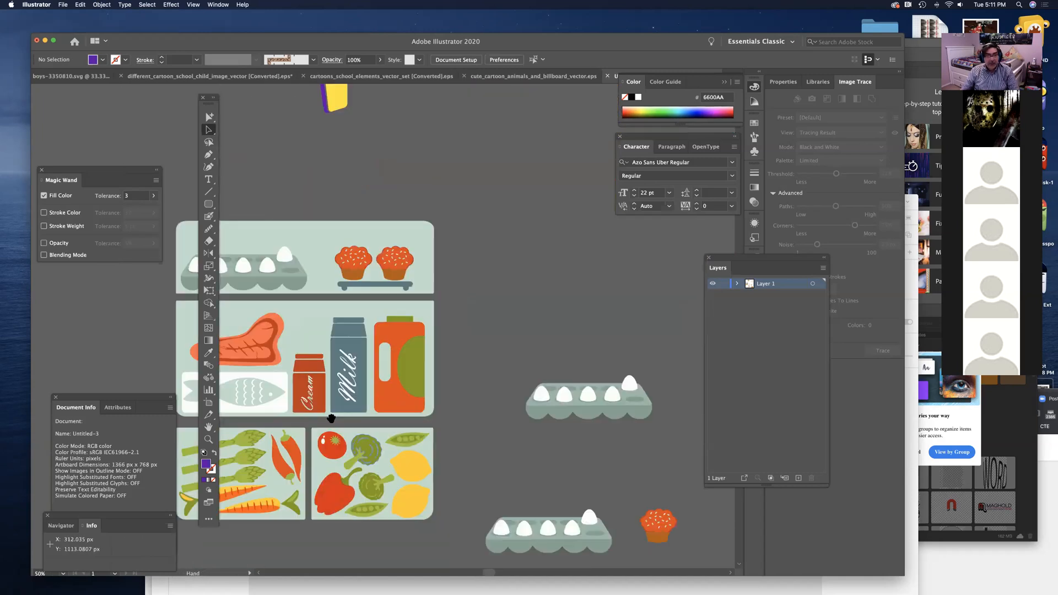
{"action": "left_click_drag", "start_coordinate": [346, 439], "coordinate": [483, 291]}
{"action": "left_click_drag", "start_coordinate": [169, 219], "coordinate": [536, 375]}
{"action": "left_click_drag", "start_coordinate": [478, 137], "coordinate": [534, 550]}
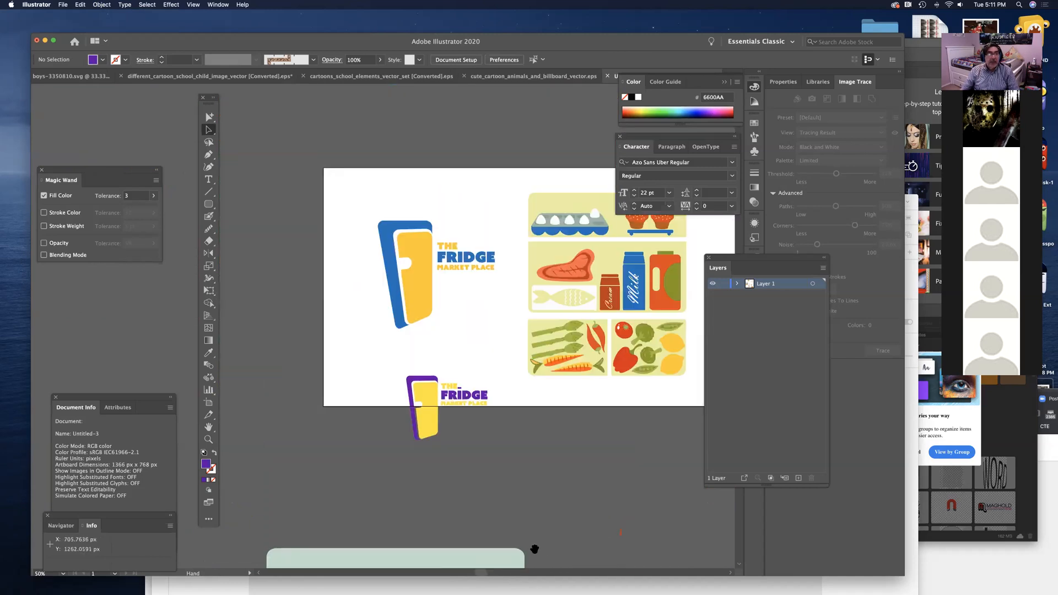
Step: Switch to Photoshop and bring up the screenshot document with the cut-out Samsung refrigerator
{"action": "key", "text": "super+Tab"}
{"action": "key", "text": "super+Tab"}
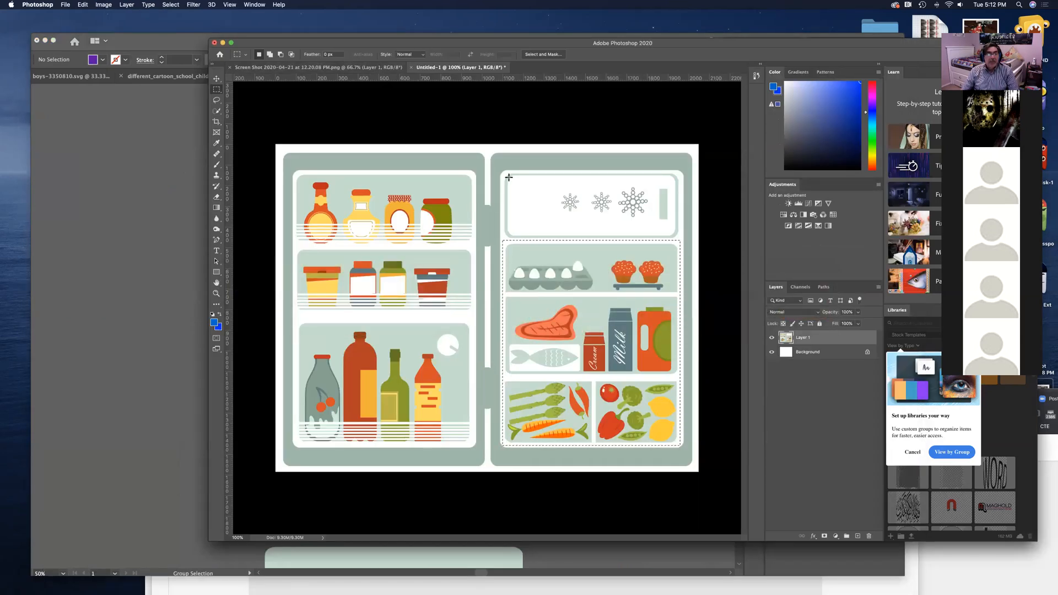
{"action": "left_click", "coordinate": [316, 67]}
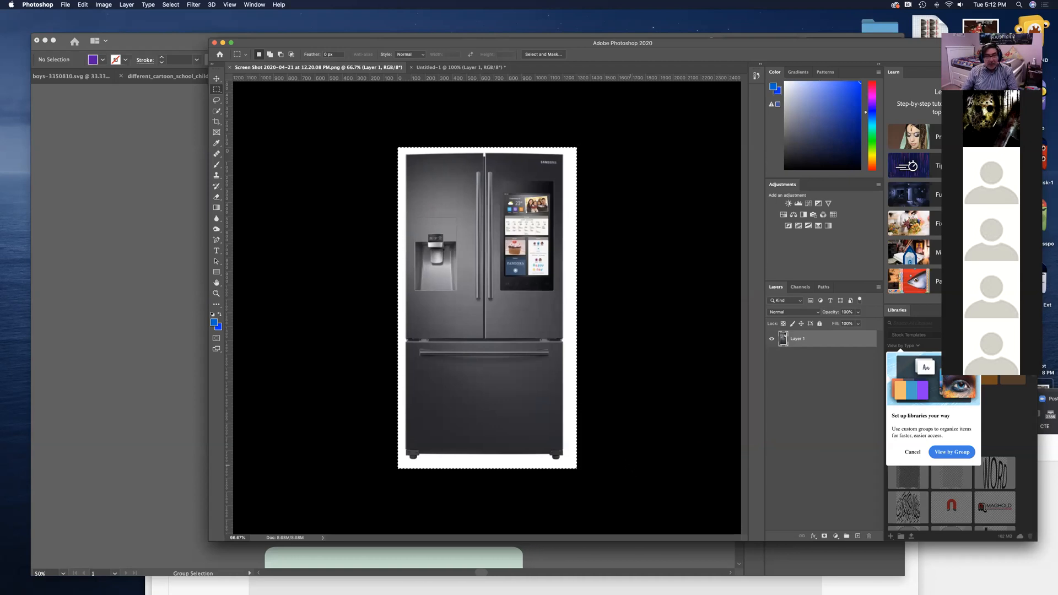
Step: Switch to Adobe XD and create a new document with the iPhone X/XS/11 Pro artboard preset (375 x 812 px)
{"action": "key", "text": "super+Tab"}
{"action": "key", "text": "super+Tab"}
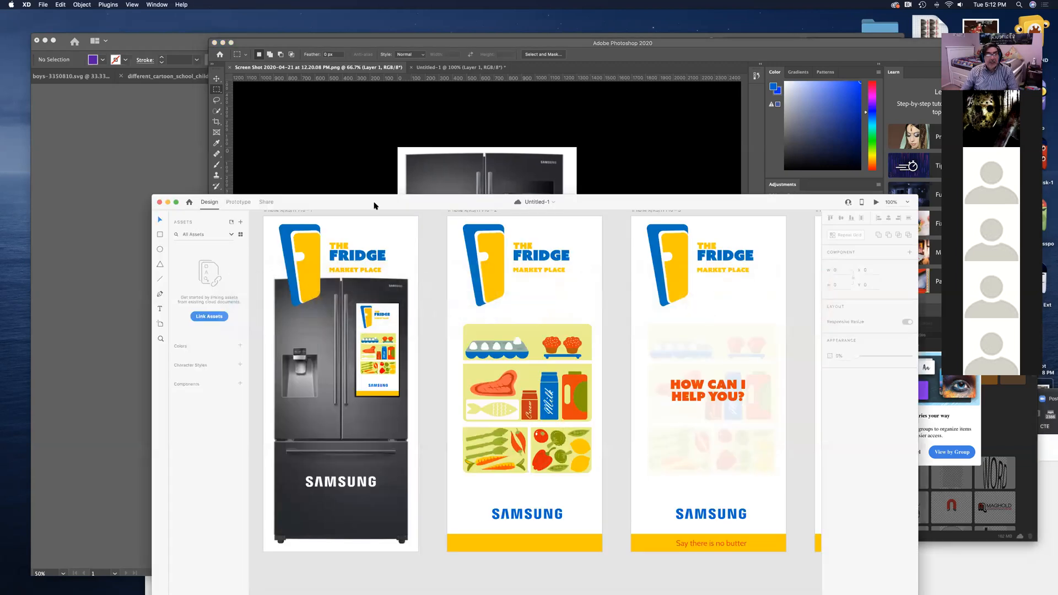
{"action": "left_click", "coordinate": [45, 4]}
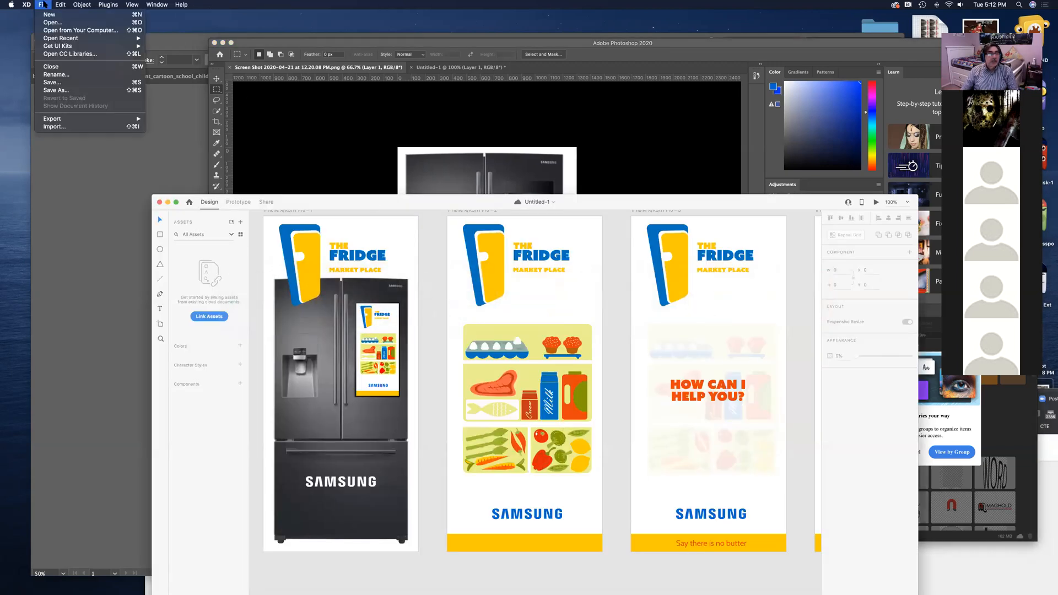
{"action": "left_click", "coordinate": [48, 15]}
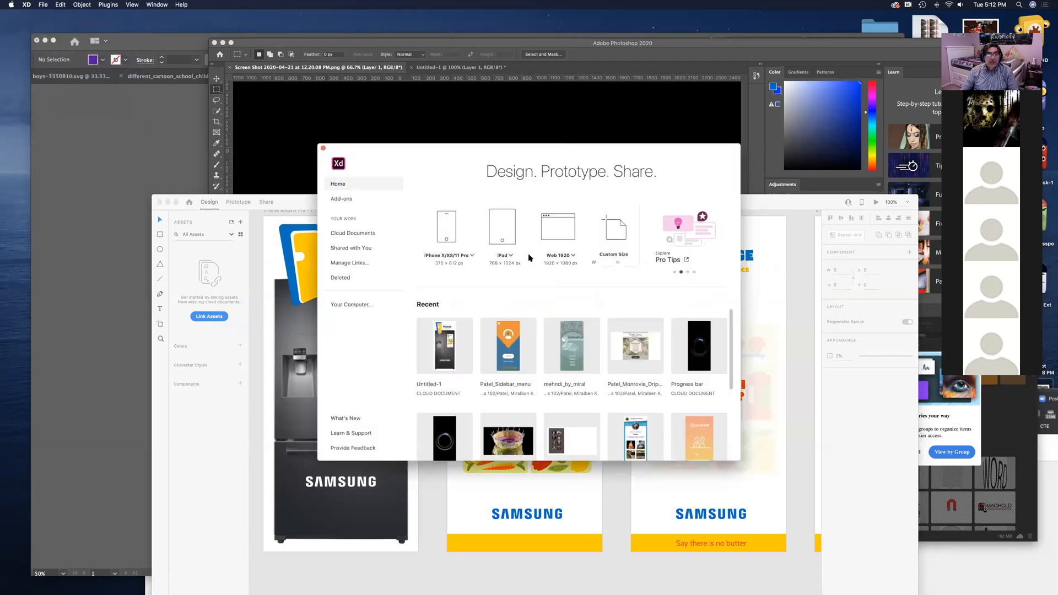
{"action": "left_click", "coordinate": [447, 236]}
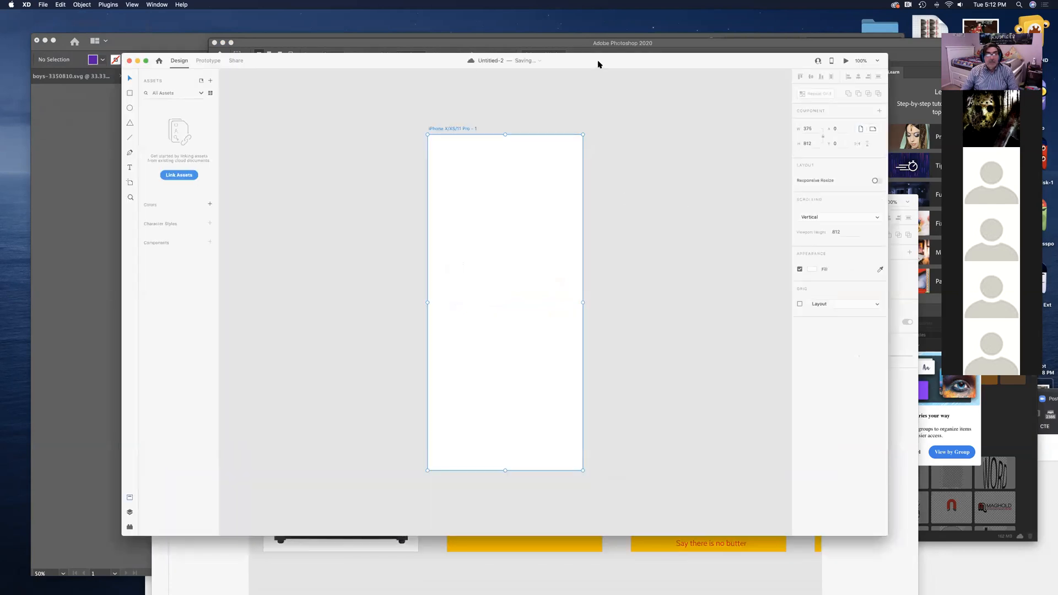
Step: Rename the iPhone X/XS/11 Pro artboard as Home
{"action": "left_click_drag", "start_coordinate": [597, 61], "coordinate": [626, 70]}
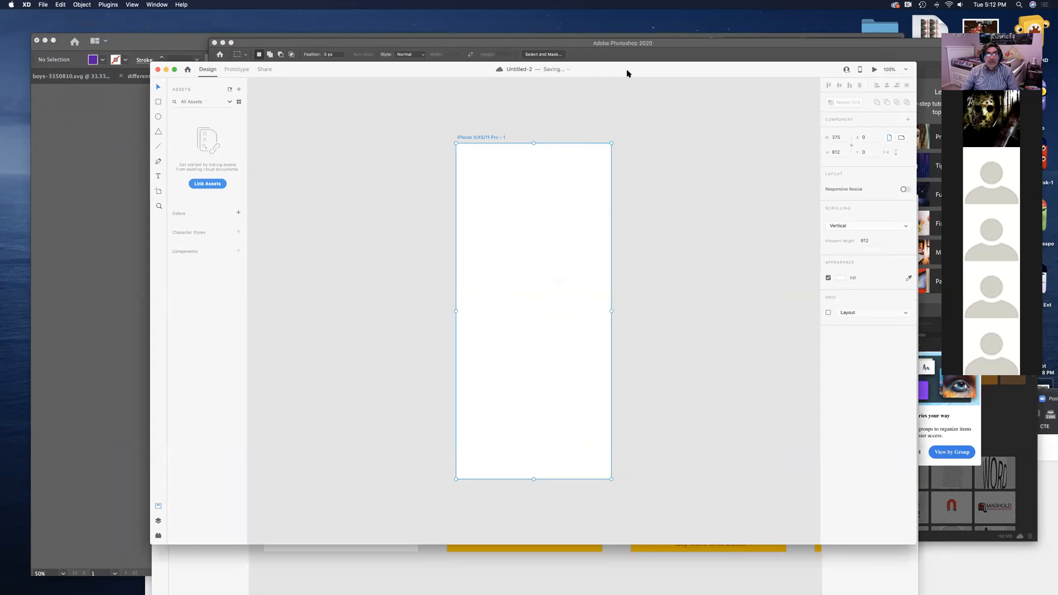
{"action": "double_click", "coordinate": [478, 137]}
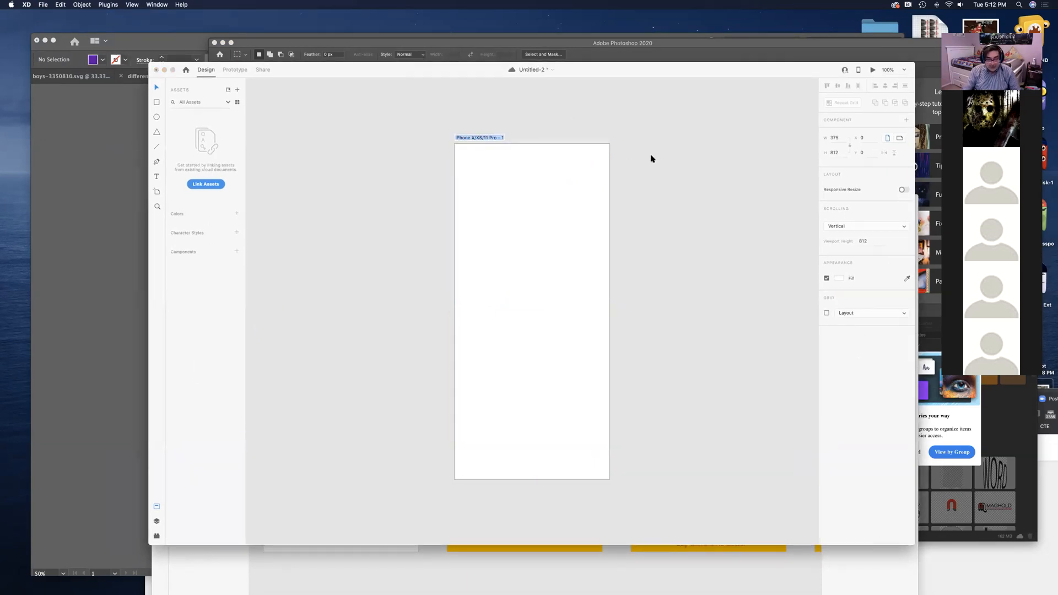
{"action": "type", "text": "home"}
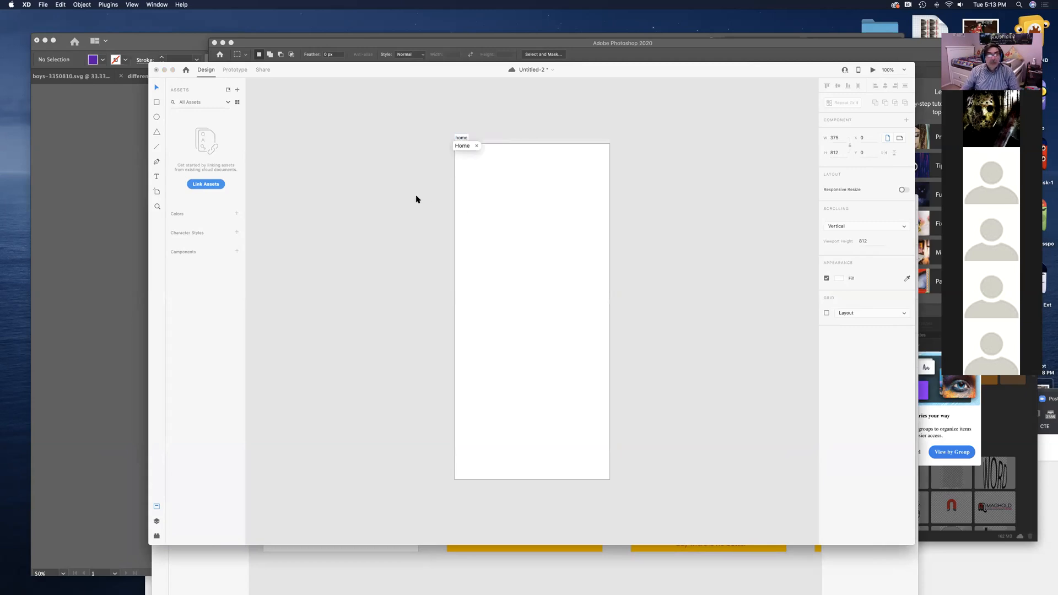
{"action": "key", "text": "Return"}
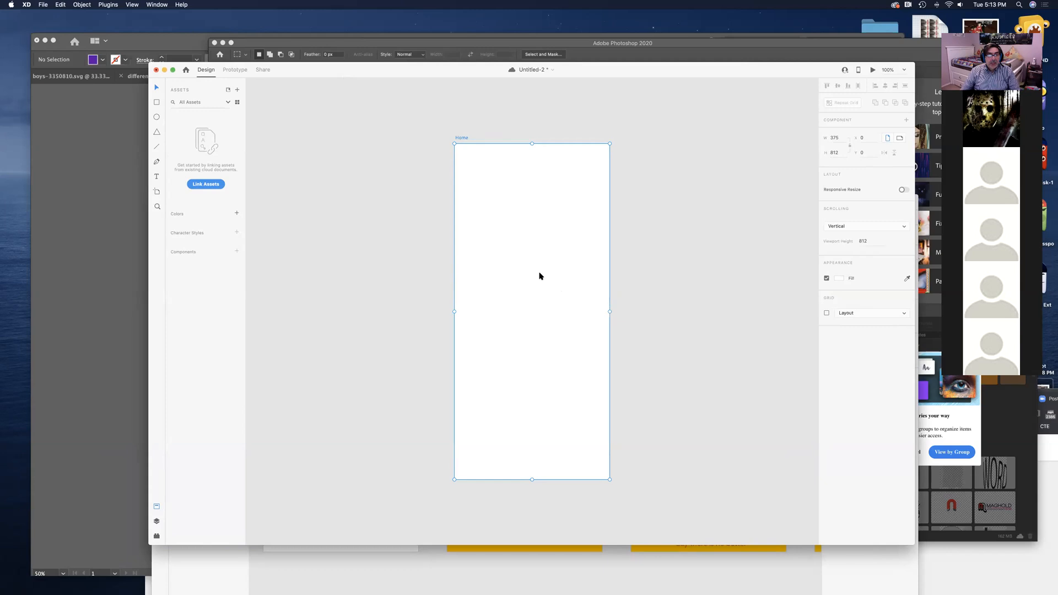
{"action": "key", "text": "super+Tab"}
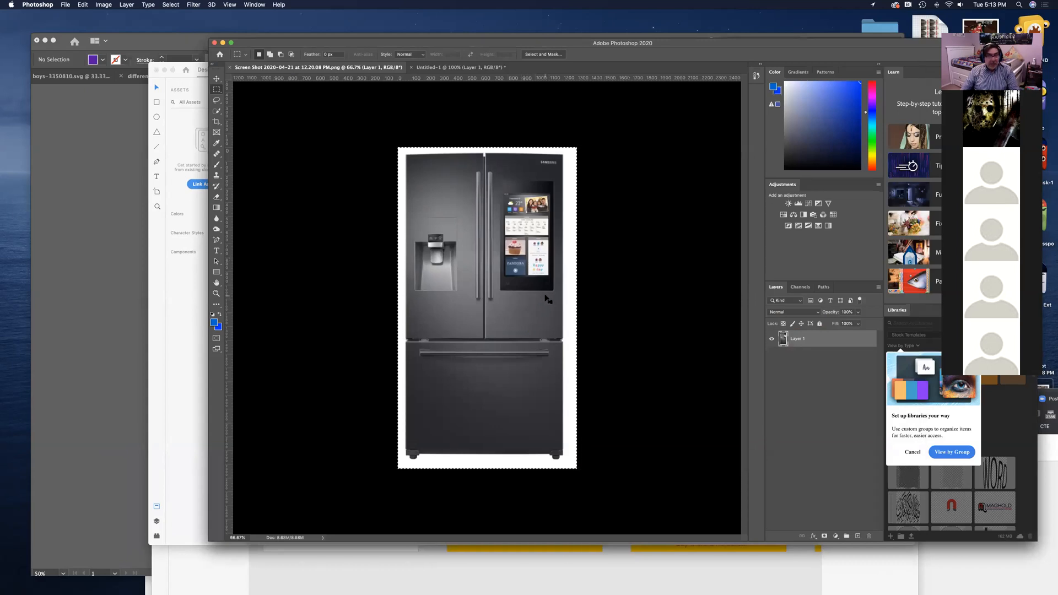
{"action": "key", "text": "super+Tab"}
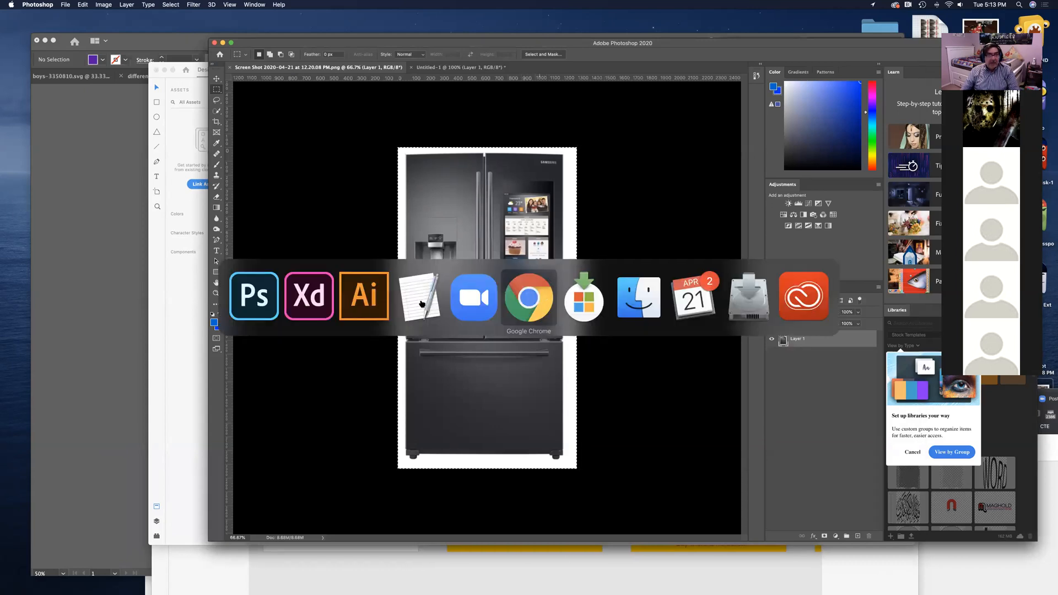
{"action": "left_click", "coordinate": [311, 304]}
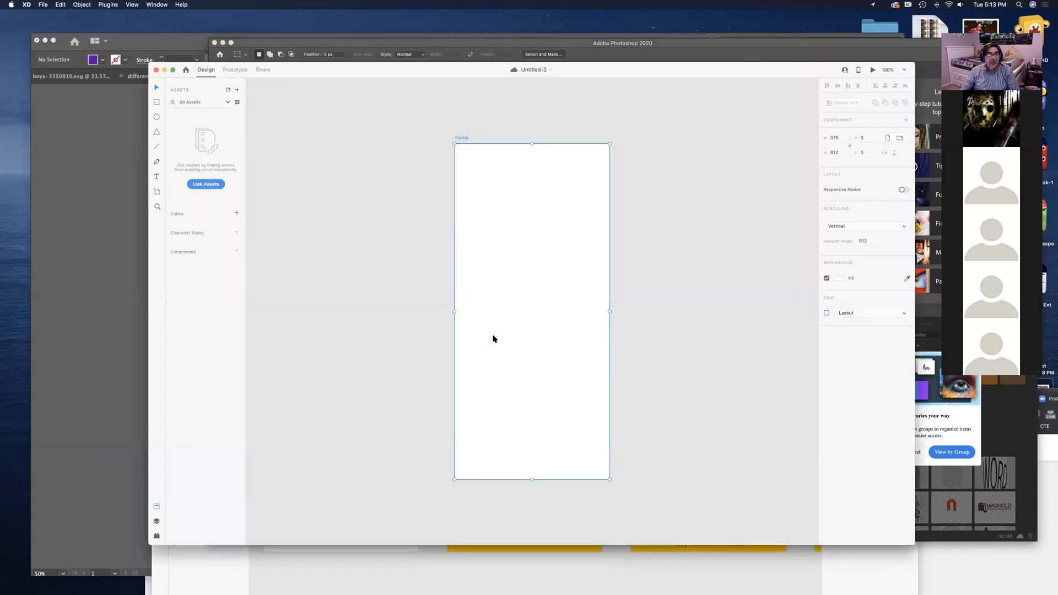
Step: Switch to Photoshop, isolate the refrigerator by subtracting its white background from a full selection with the Magic Wand, and copy it
{"action": "key", "text": "super+Tab"}
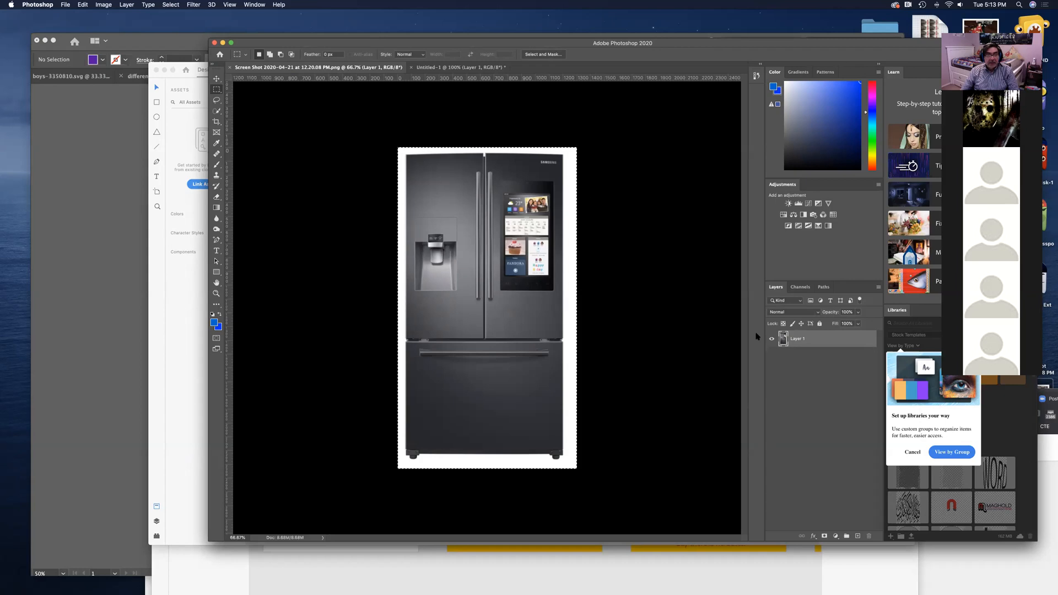
{"action": "left_click", "coordinate": [653, 282]}
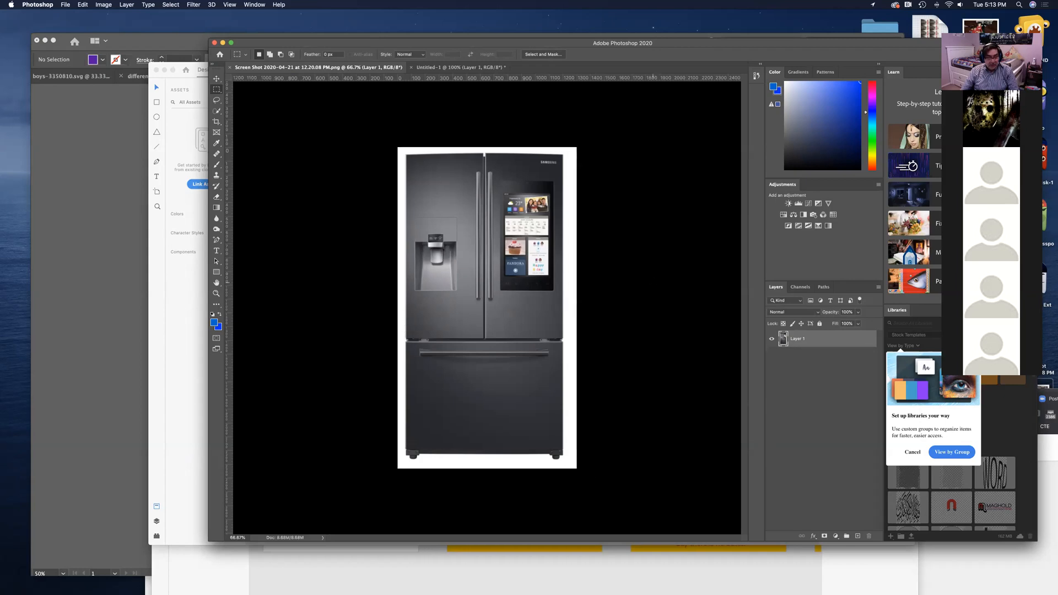
{"action": "key", "text": "super+a"}
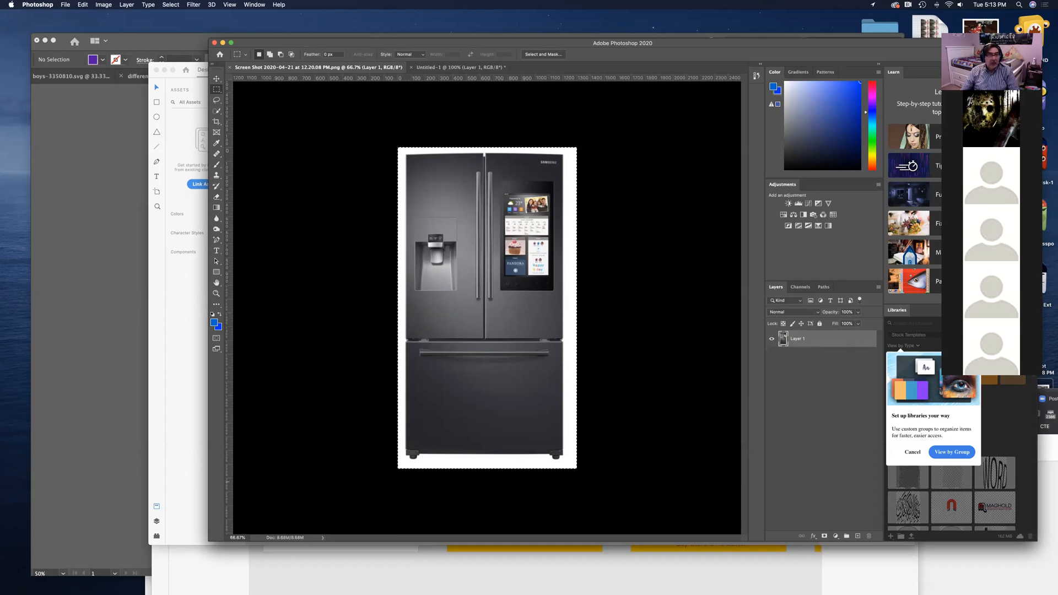
{"action": "left_click", "coordinate": [214, 111]}
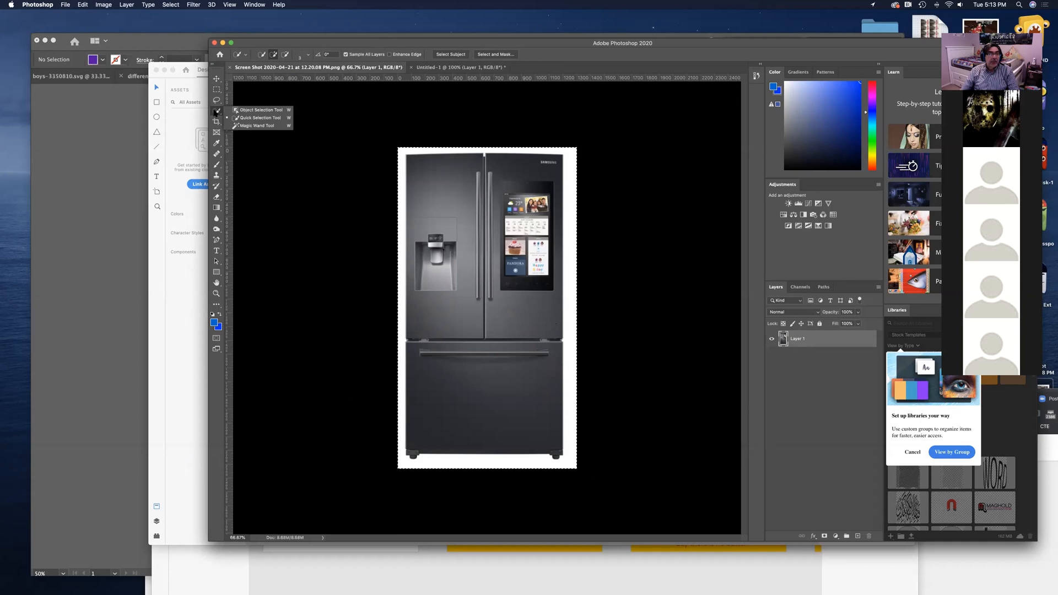
{"action": "left_click", "coordinate": [264, 126]}
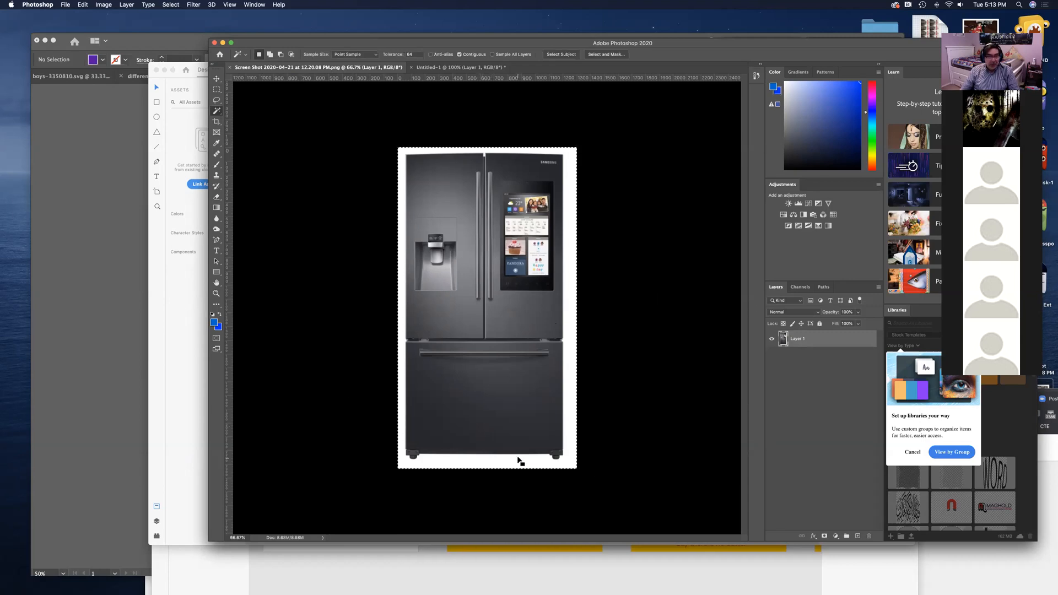
{"action": "left_click", "coordinate": [569, 244], "text": "alt"}
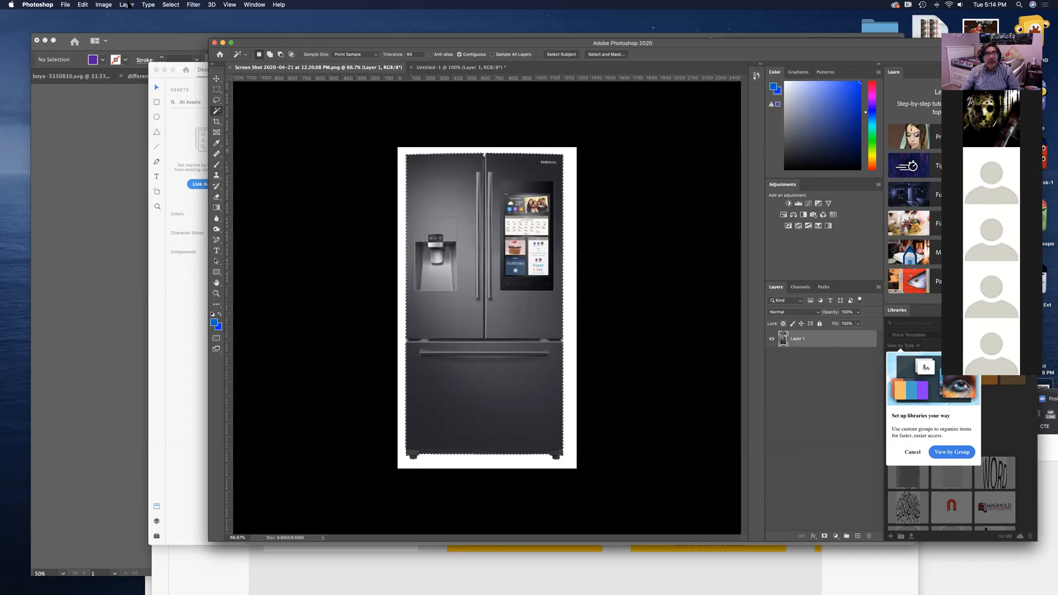
{"action": "left_click", "coordinate": [82, 4]}
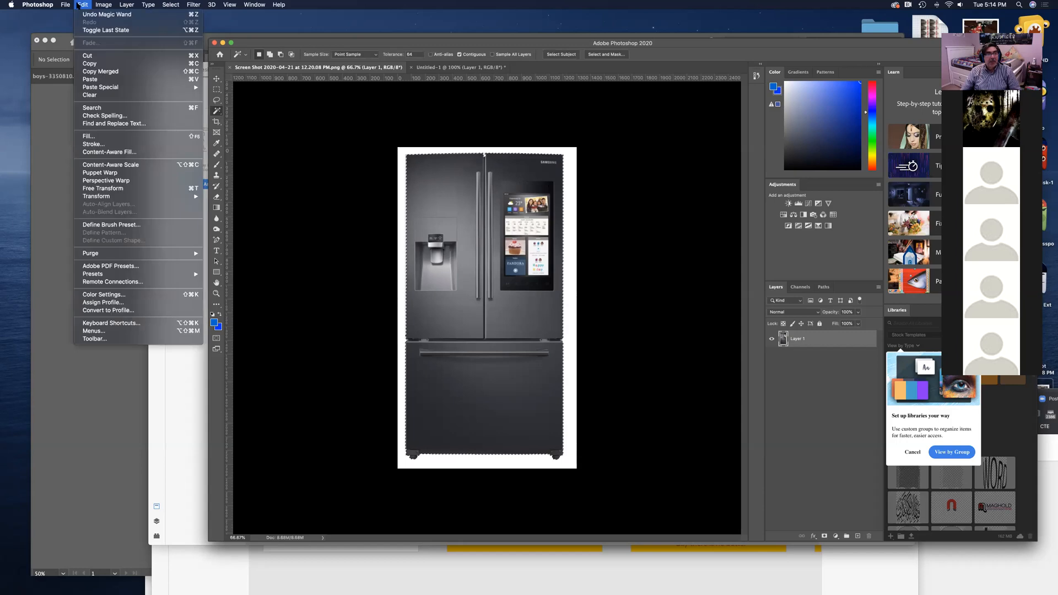
{"action": "left_click", "coordinate": [92, 65]}
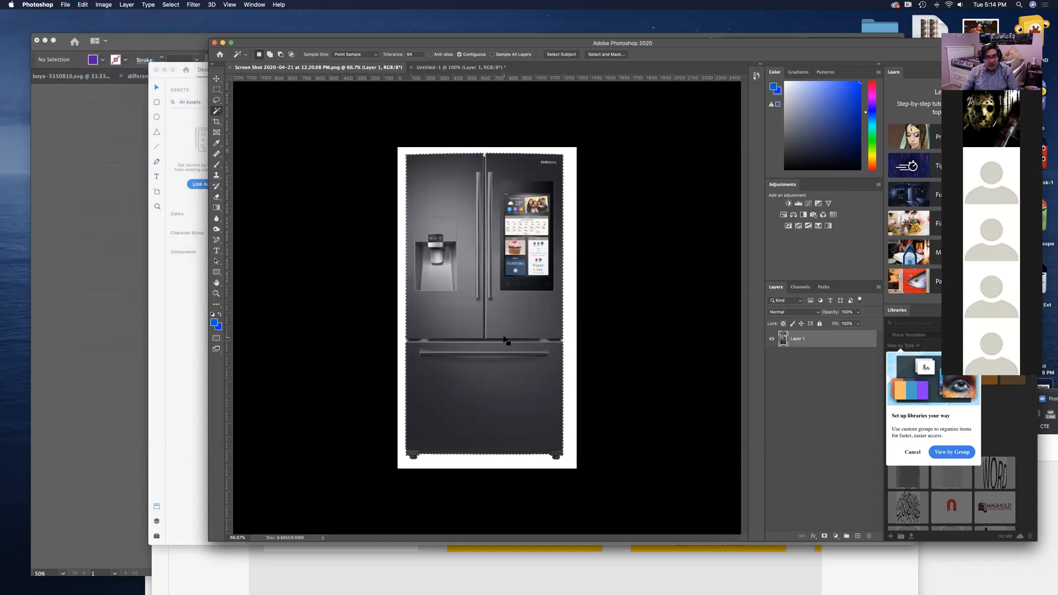
Step: Switch to Adobe XD, paste the refrigerator, scale it proportionally to about 285 by 553 px and place it inside the Home artboard
{"action": "key", "text": "super+Tab"}
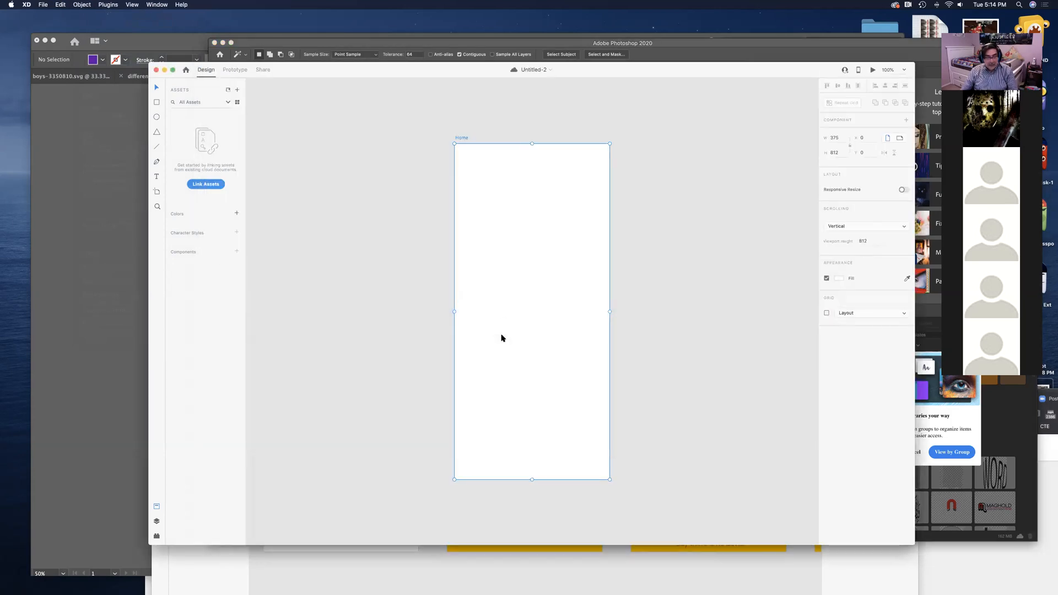
{"action": "key", "text": "super+v"}
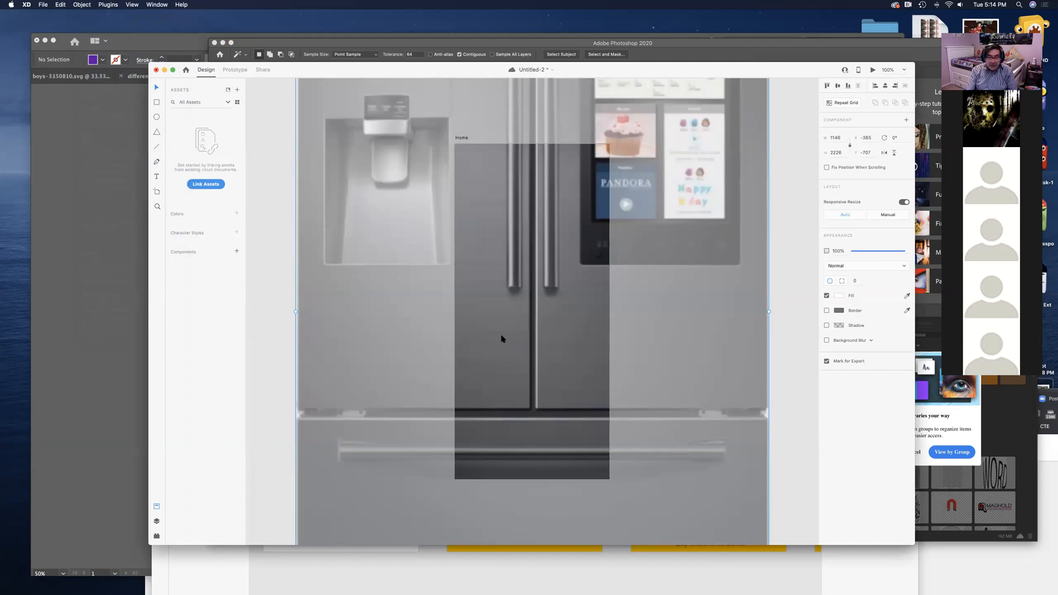
{"action": "key", "text": "super+minus"}
{"action": "key", "text": "super+minus"}
{"action": "key", "text": "super+minus"}
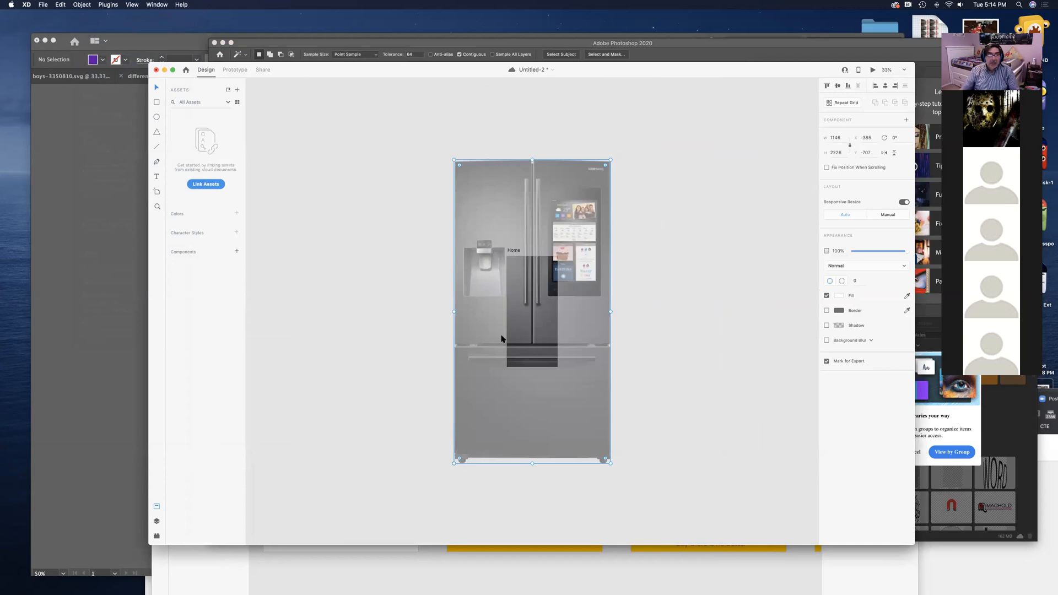
{"action": "left_click_drag", "start_coordinate": [610, 463], "coordinate": [492, 329]}
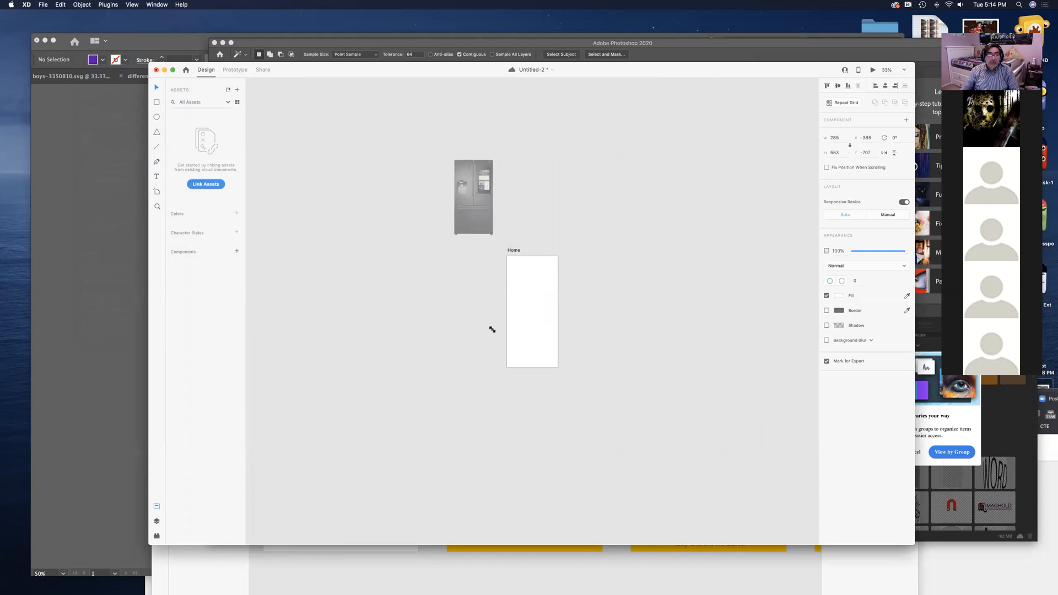
{"action": "left_click_drag", "start_coordinate": [476, 224], "coordinate": [533, 327]}
{"action": "left_click", "coordinate": [594, 345]}
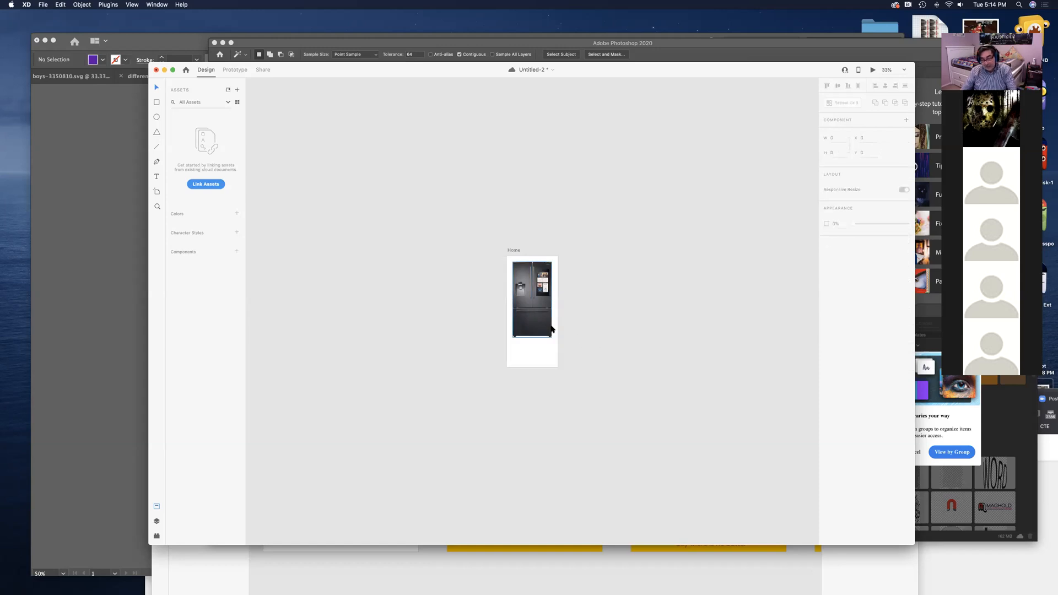
Step: Try a solid yellow fill on the Home artboard behind the refrigerator, save, and undo the fill
{"action": "key", "text": "super+plus"}
{"action": "key", "text": "super+plus"}
{"action": "key", "text": "super+plus"}
{"action": "key", "text": "super+plus"}
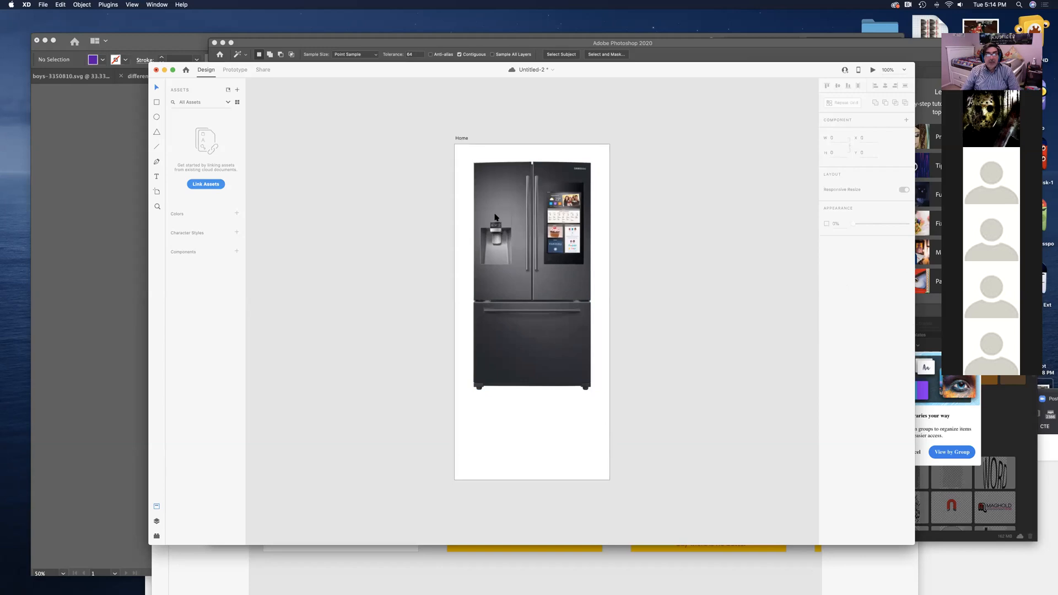
{"action": "left_click", "coordinate": [463, 139]}
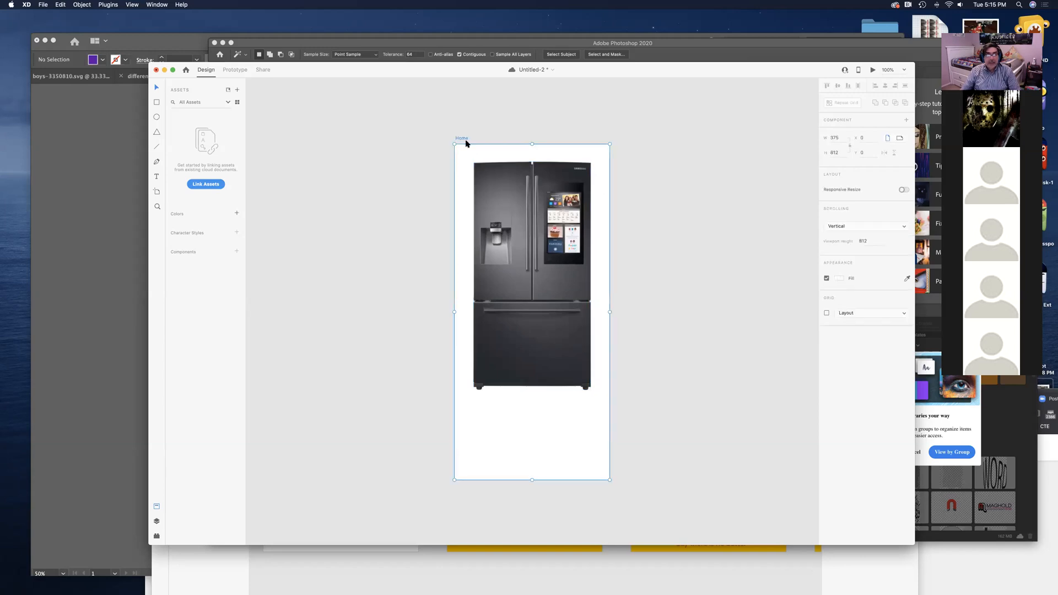
{"action": "left_click", "coordinate": [838, 279]}
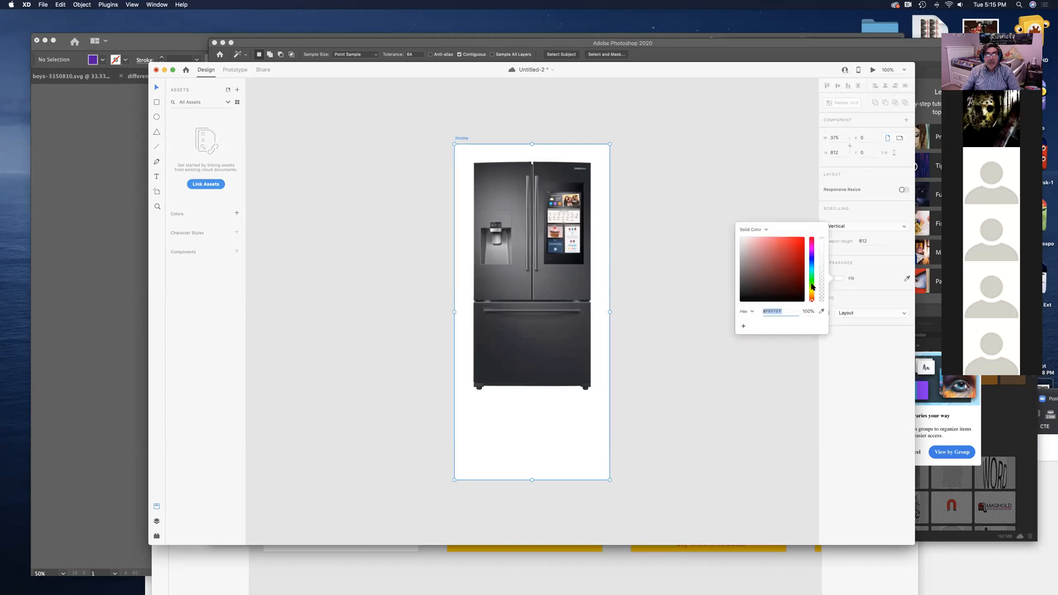
{"action": "left_click", "coordinate": [811, 291]}
{"action": "left_click", "coordinate": [779, 241]}
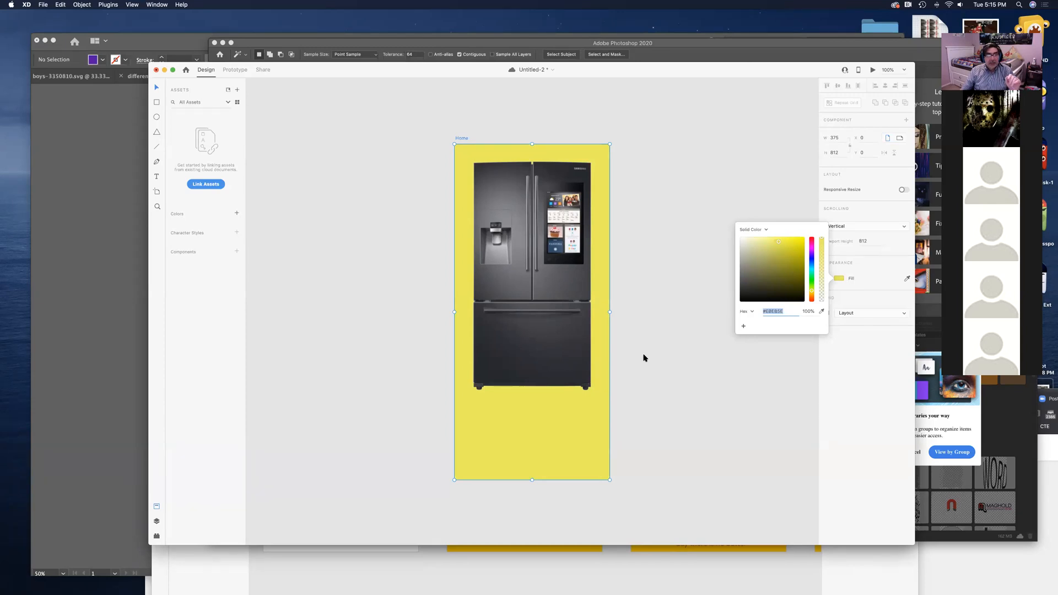
{"action": "key", "text": "super+s"}
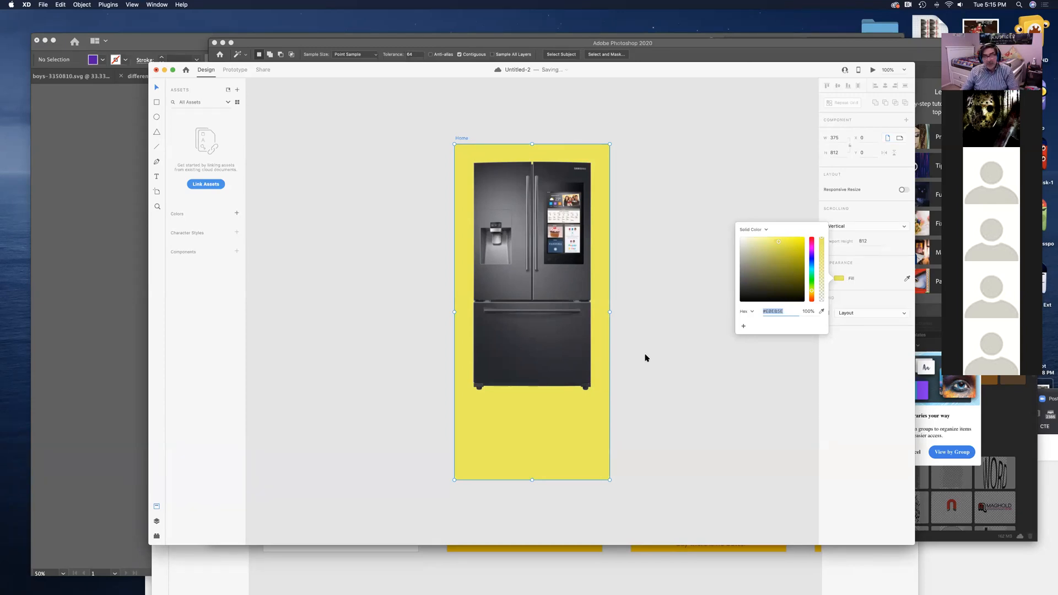
{"action": "left_click", "coordinate": [708, 360]}
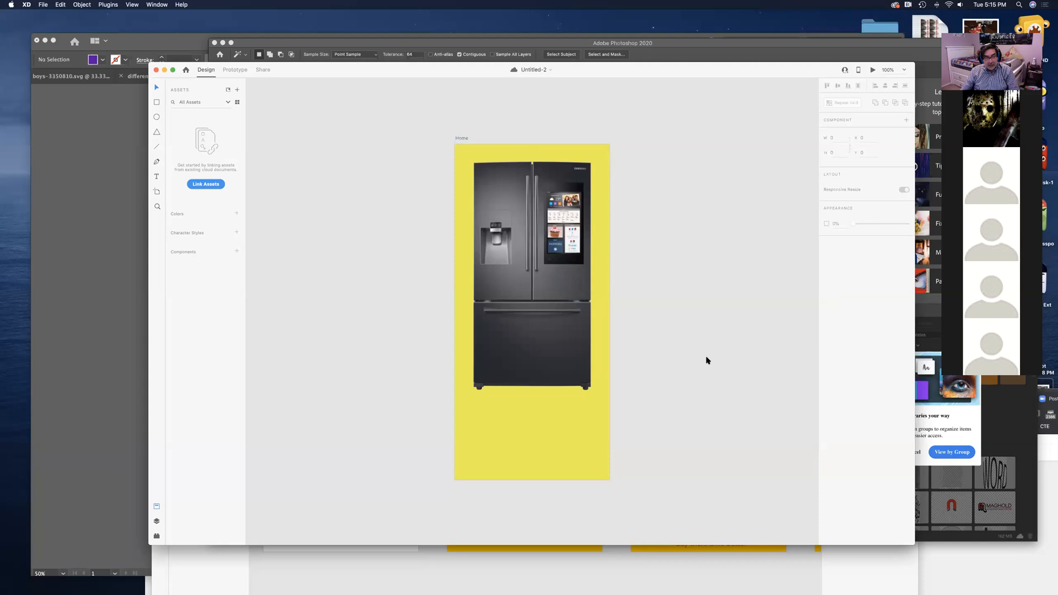
{"action": "key", "text": "super+z"}
{"action": "left_click", "coordinate": [708, 361]}
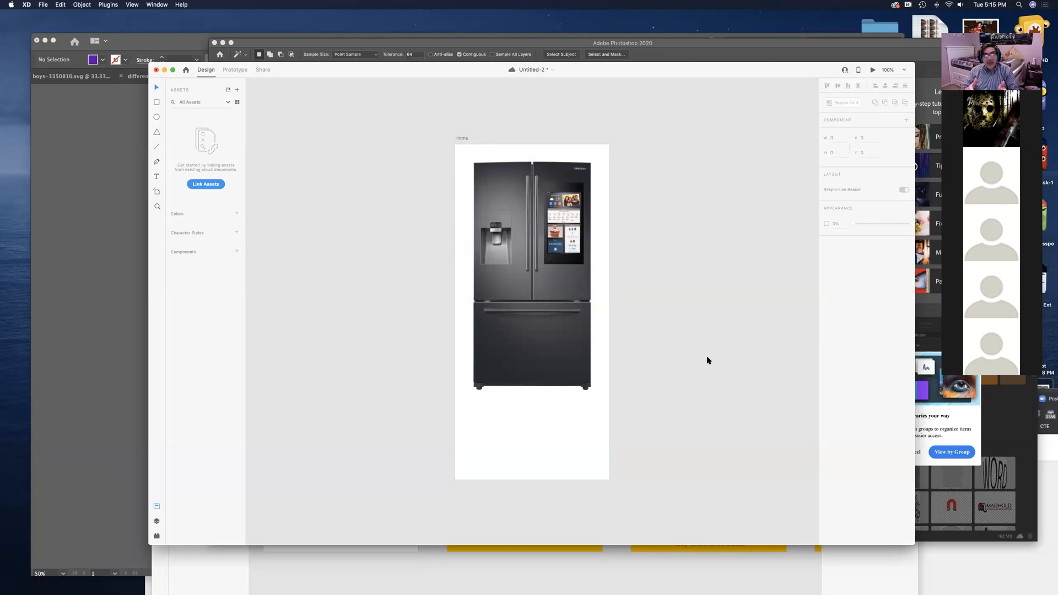
Step: Save the prototype, switch to Photoshop, and delete the white background around the refrigerator by inverting the selection
{"action": "key", "text": "super+s"}
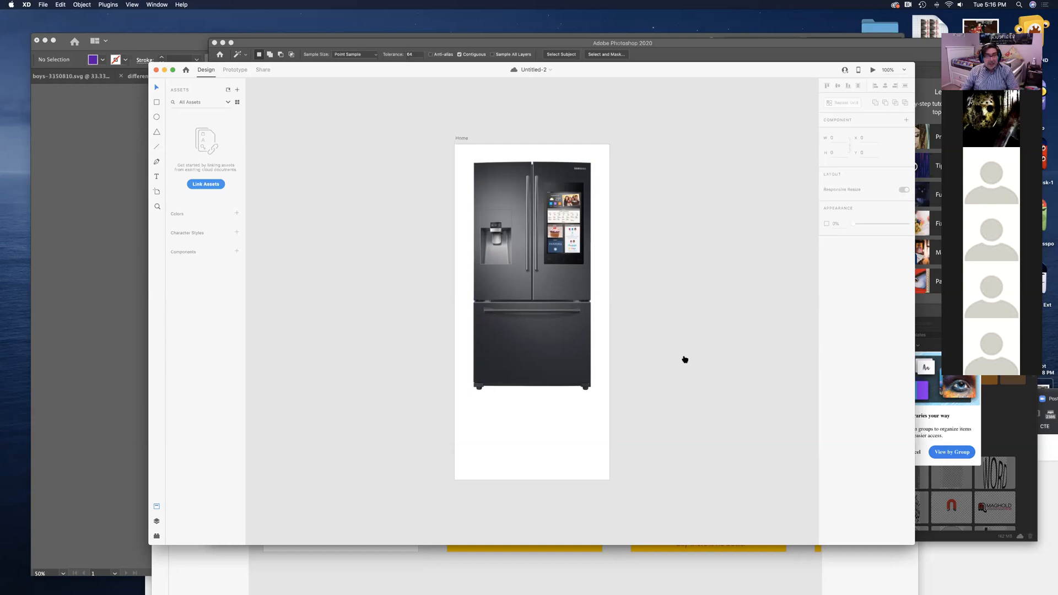
{"action": "key", "text": "super+Tab"}
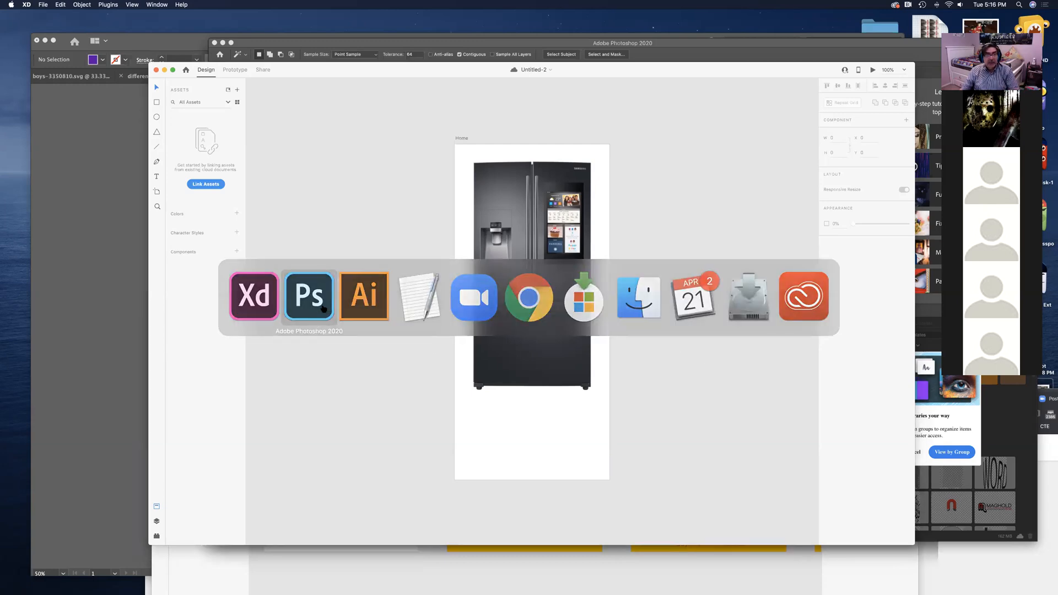
{"action": "left_click", "coordinate": [324, 308]}
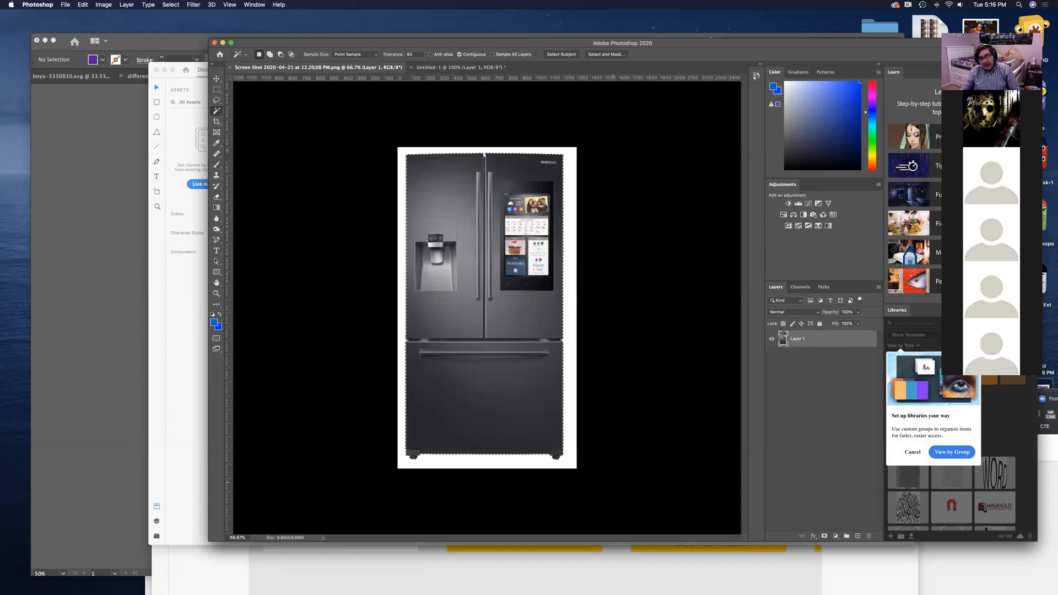
{"action": "key", "text": "super+plus"}
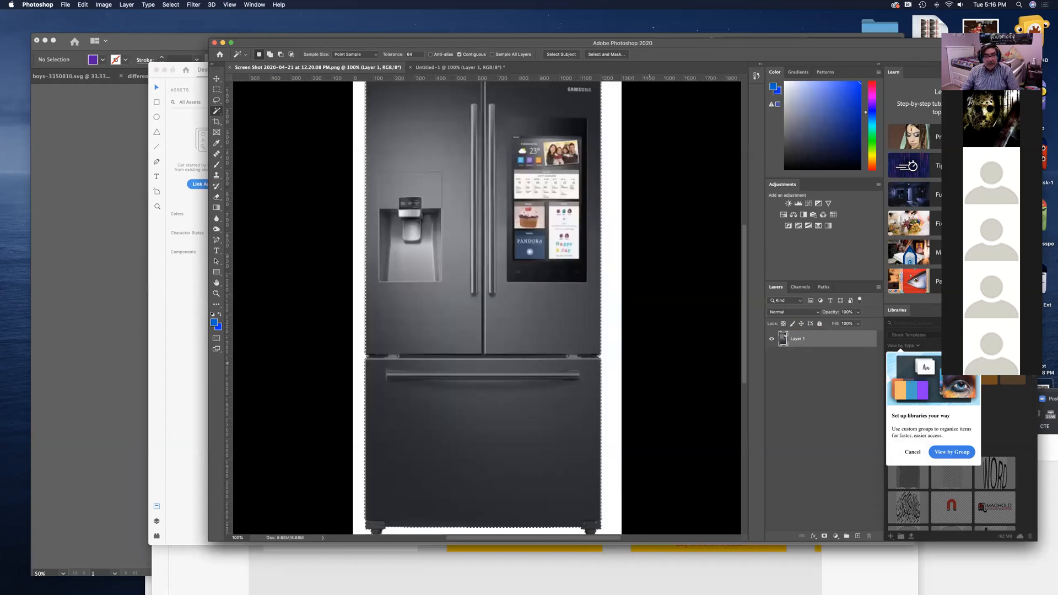
{"action": "scroll", "coordinate": [649, 363], "scroll_direction": "down", "scroll_amount": 3}
{"action": "scroll", "coordinate": [649, 363], "scroll_direction": "right", "scroll_amount": 2}
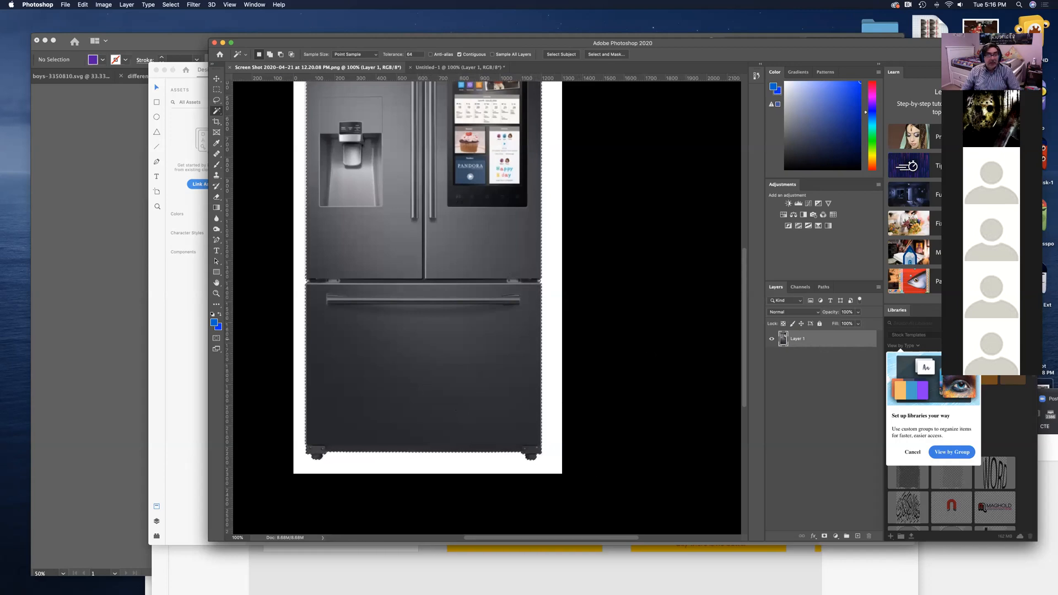
{"action": "scroll", "coordinate": [583, 345], "scroll_direction": "up", "scroll_amount": 3}
{"action": "scroll", "coordinate": [437, 303], "scroll_direction": "up", "scroll_amount": 5}
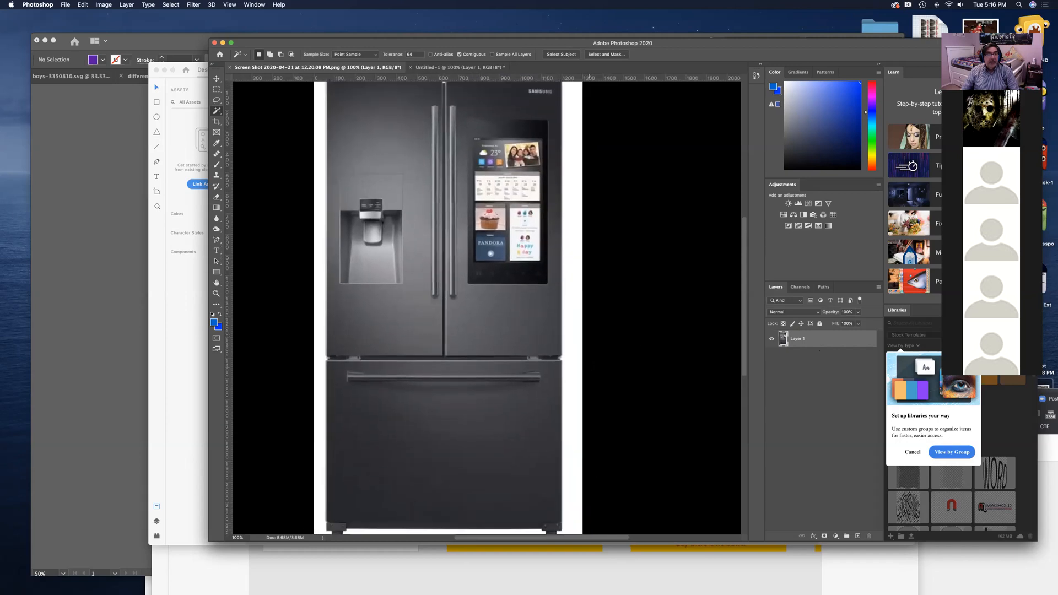
{"action": "left_click_drag", "start_coordinate": [437, 304], "coordinate": [438, 307]}
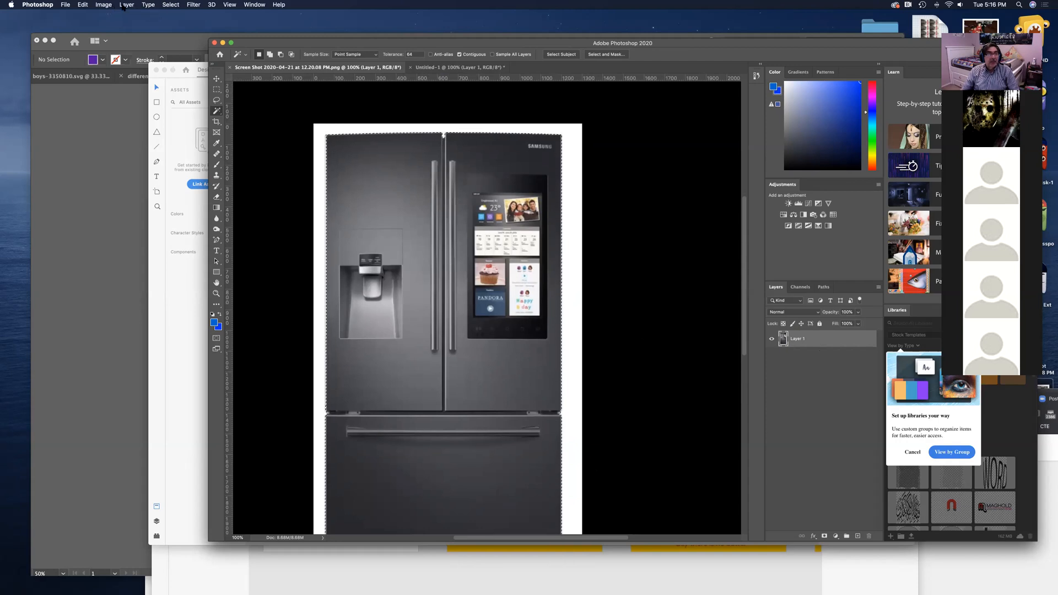
{"action": "left_click", "coordinate": [168, 5]}
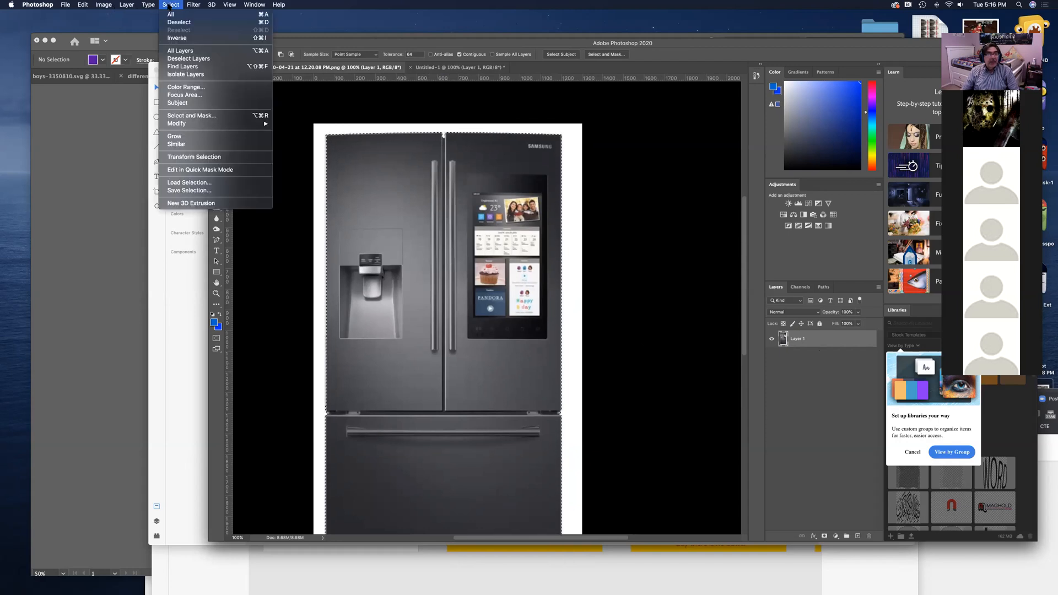
{"action": "left_click", "coordinate": [179, 38]}
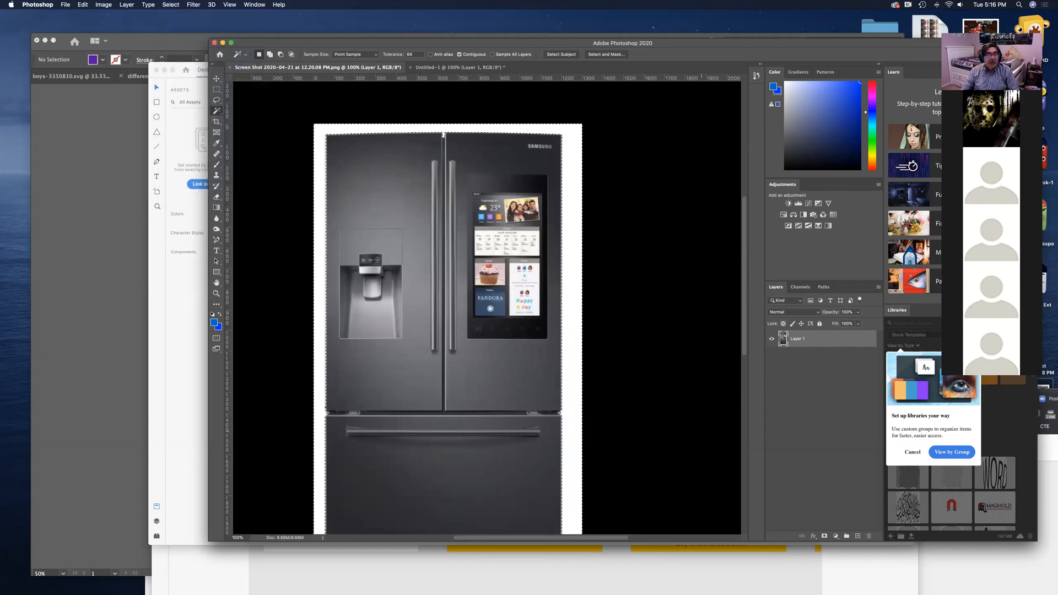
{"action": "scroll", "coordinate": [443, 135], "scroll_direction": "down", "scroll_amount": 5}
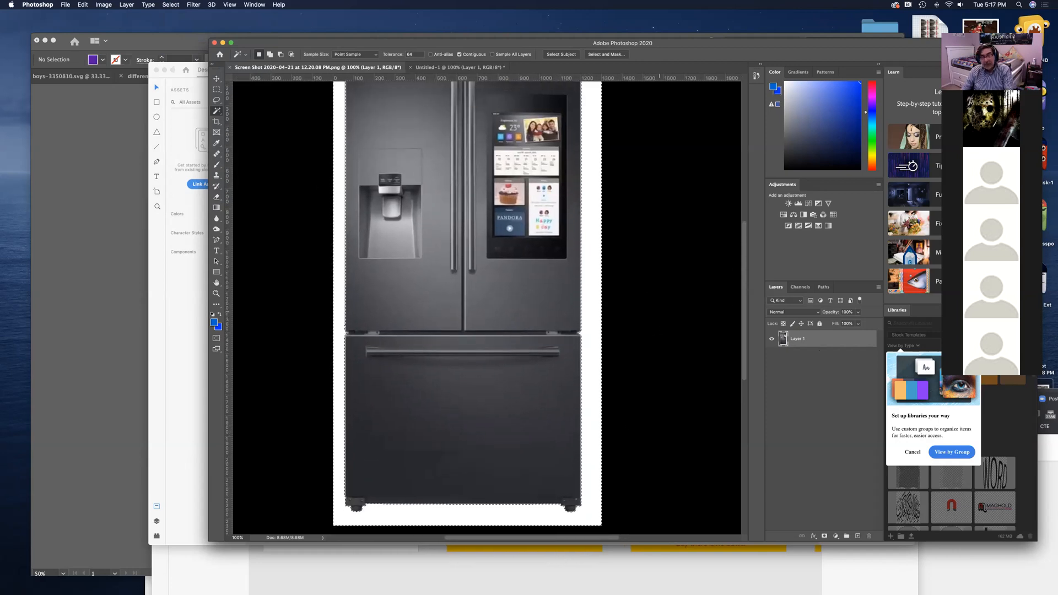
{"action": "key", "text": "Delete"}
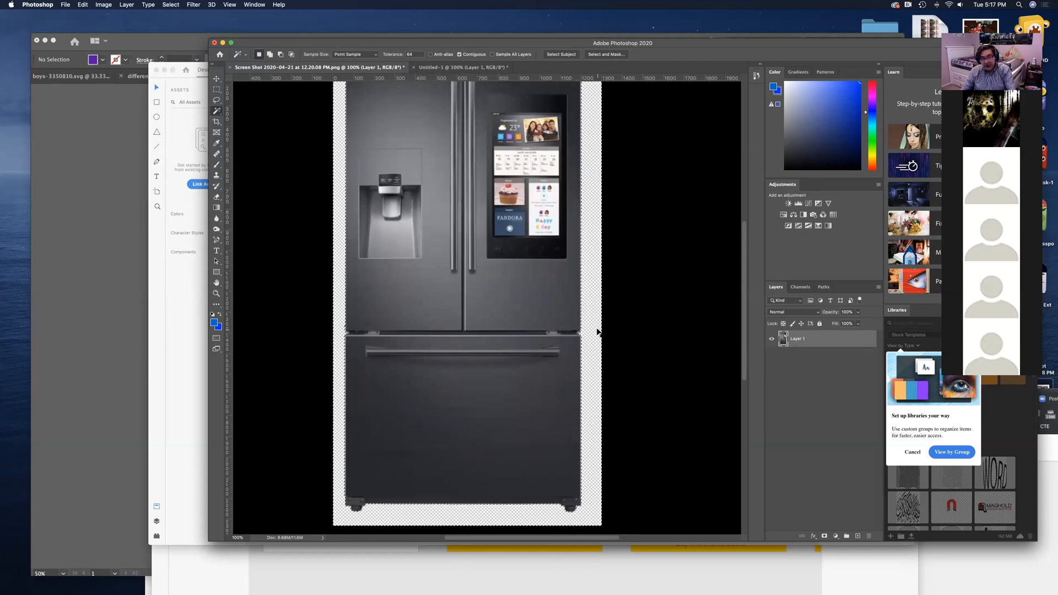
{"action": "key", "text": "super+equal"}
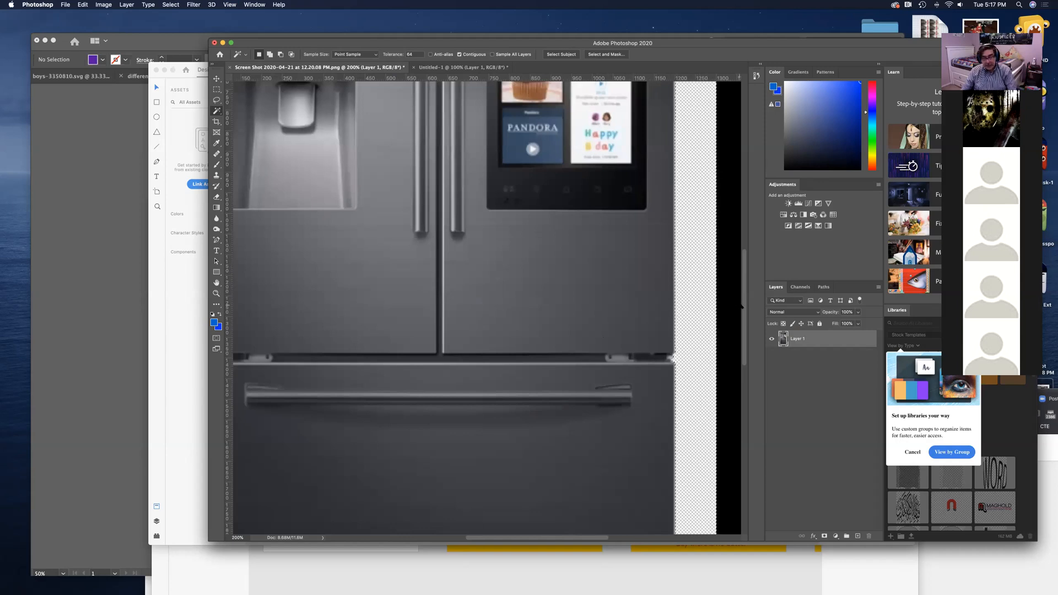
{"action": "key", "text": "super+0"}
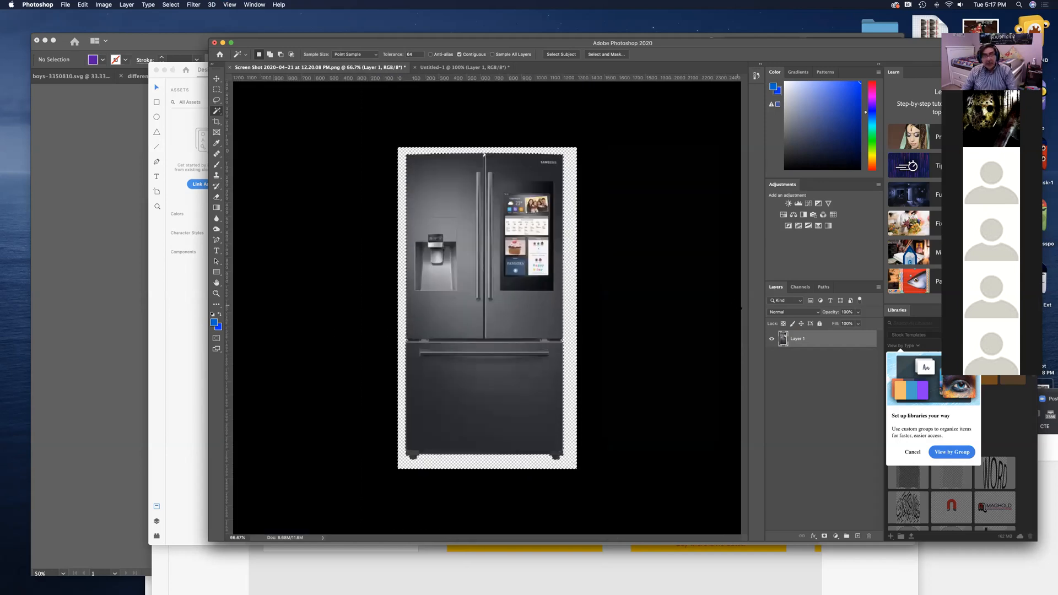
Step: Save the cut-out refrigerator image and a PNG copy of it to the Desktop on the computer
{"action": "key", "text": "super+s"}
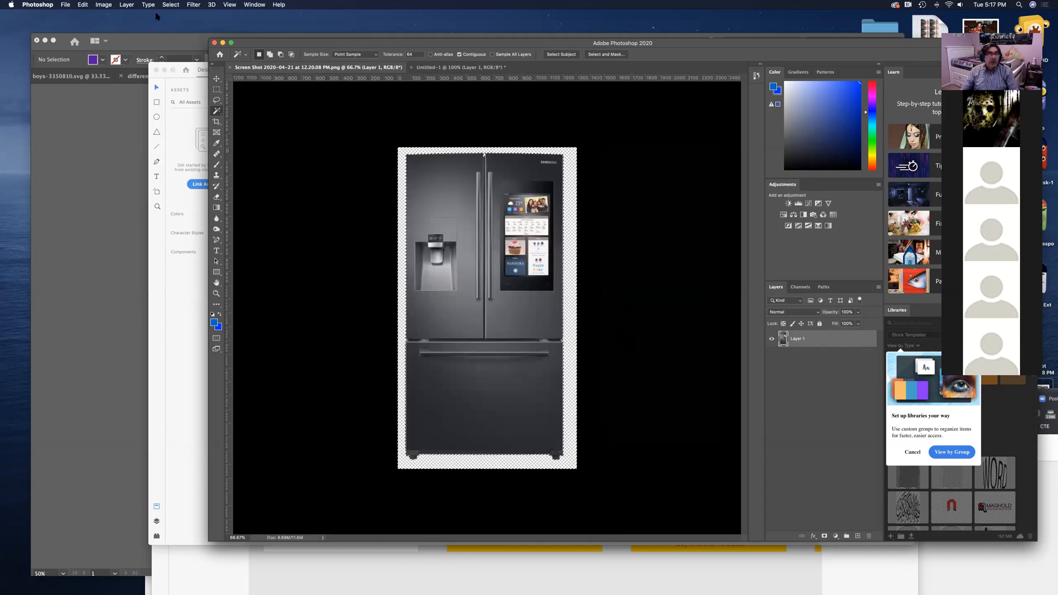
{"action": "left_click", "coordinate": [66, 6]}
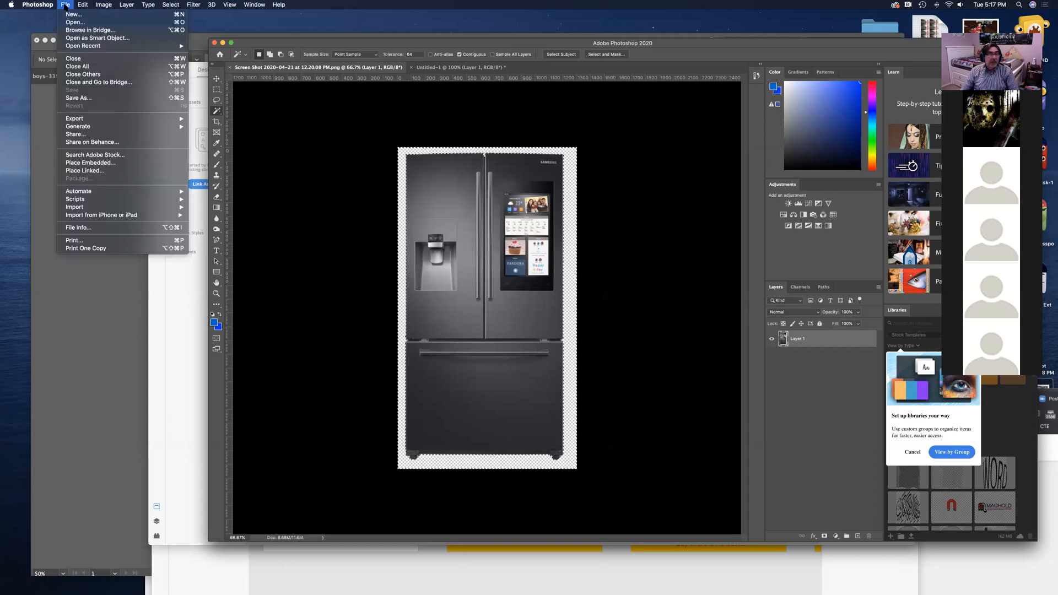
{"action": "left_click", "coordinate": [88, 99]}
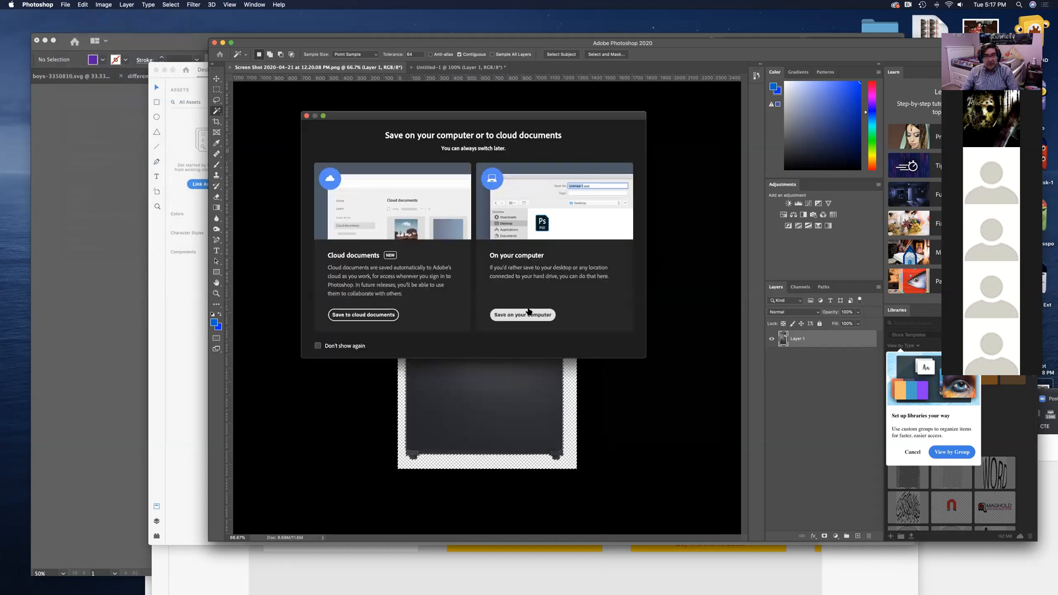
{"action": "left_click", "coordinate": [529, 315]}
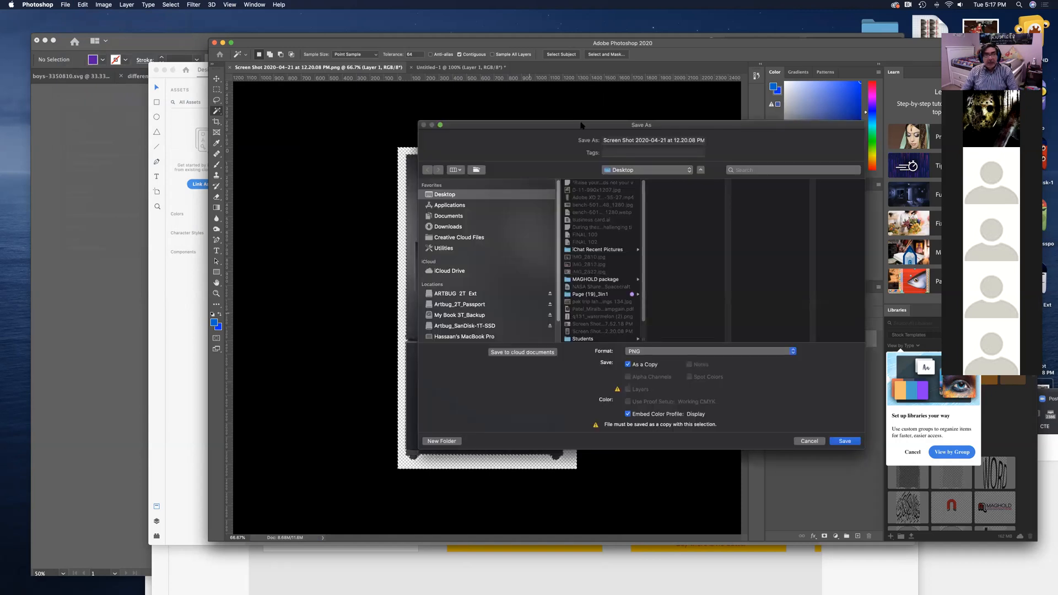
{"action": "left_click_drag", "start_coordinate": [514, 98], "coordinate": [568, 102]}
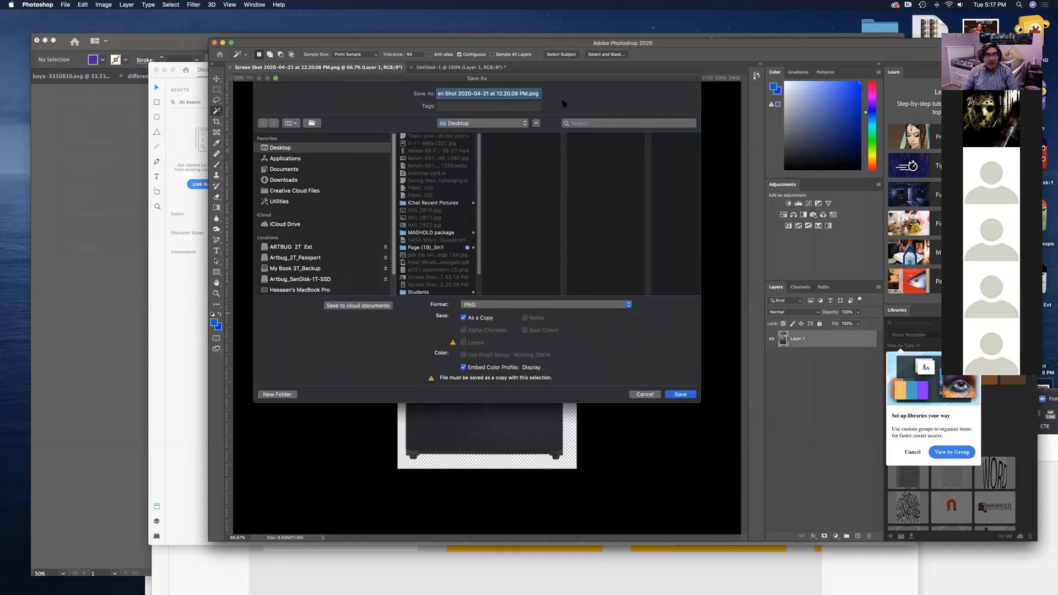
{"action": "left_click", "coordinate": [508, 306]}
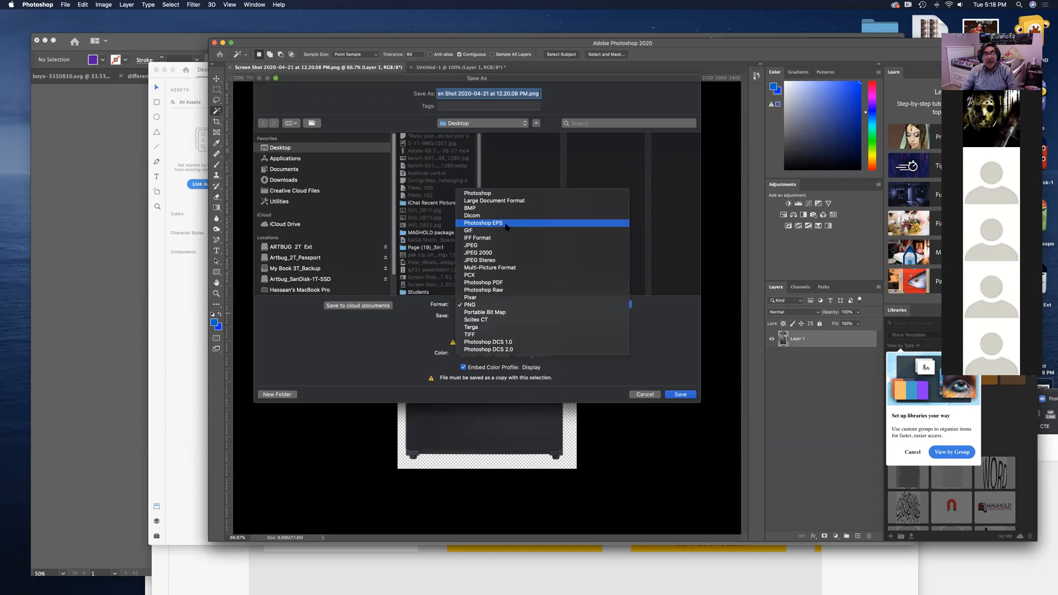
{"action": "left_click", "coordinate": [471, 305]}
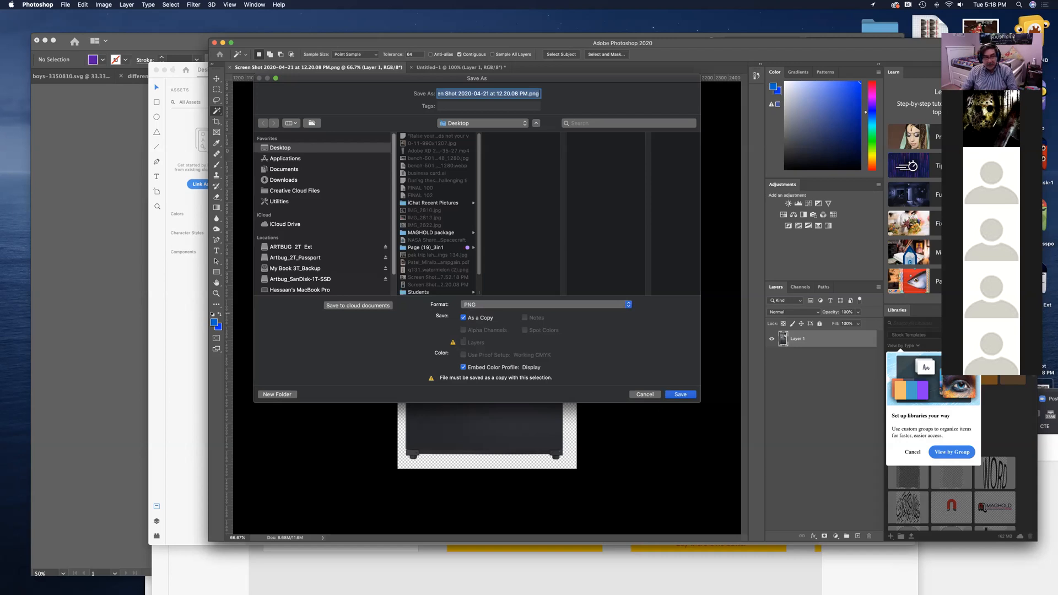
{"action": "left_click", "coordinate": [691, 395]}
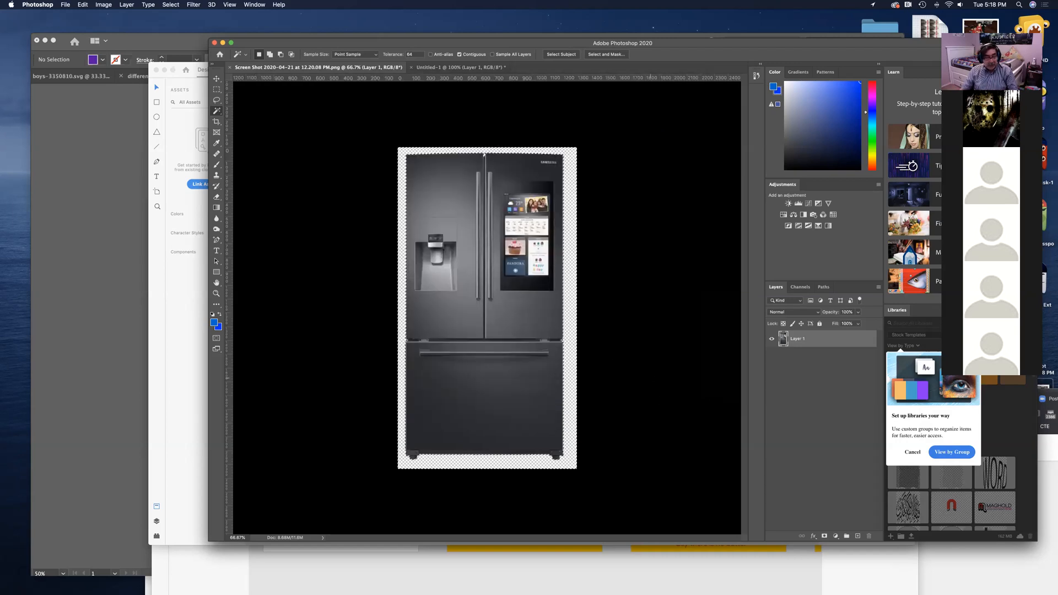
Step: Switch to Chrome, enlarge the window with the Samsung logo results, and copy the blue logo image with the transparent background
{"action": "key", "text": "super+Tab"}
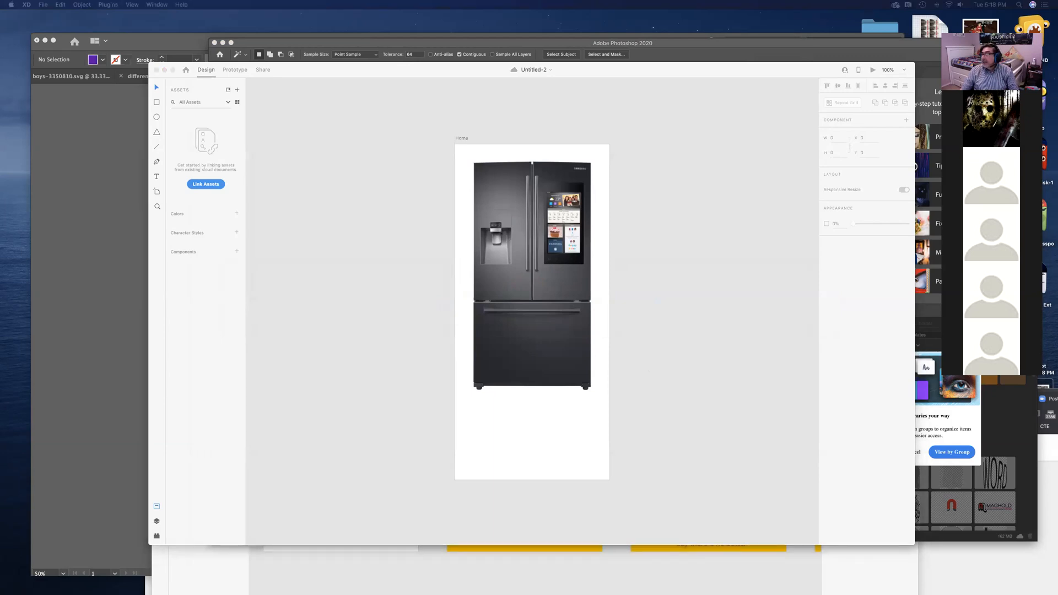
{"action": "left_click_drag", "start_coordinate": [1057, 25], "coordinate": [512, 51]}
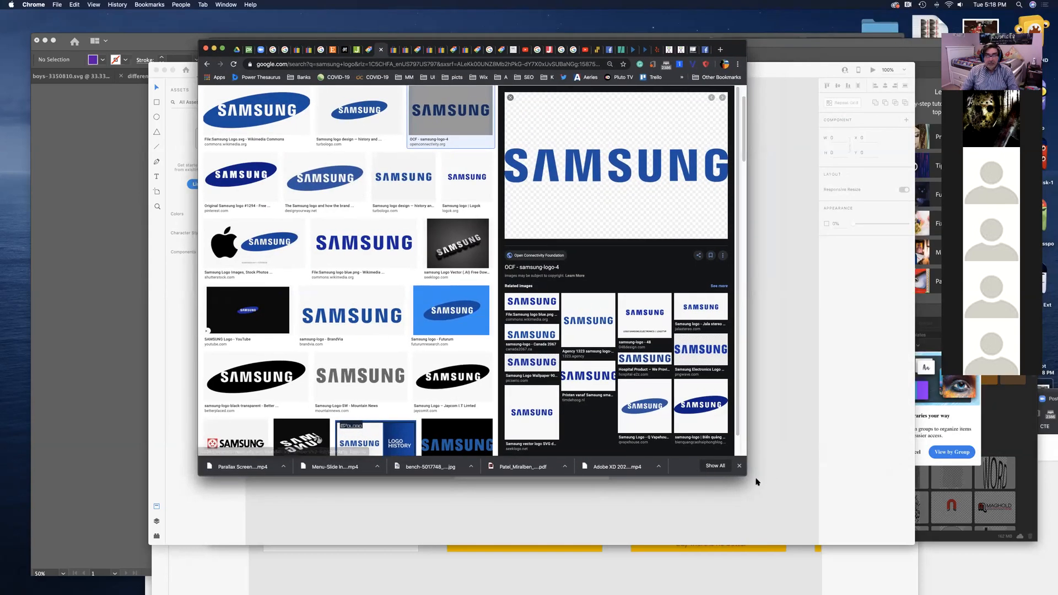
{"action": "left_click_drag", "start_coordinate": [753, 481], "coordinate": [845, 540]}
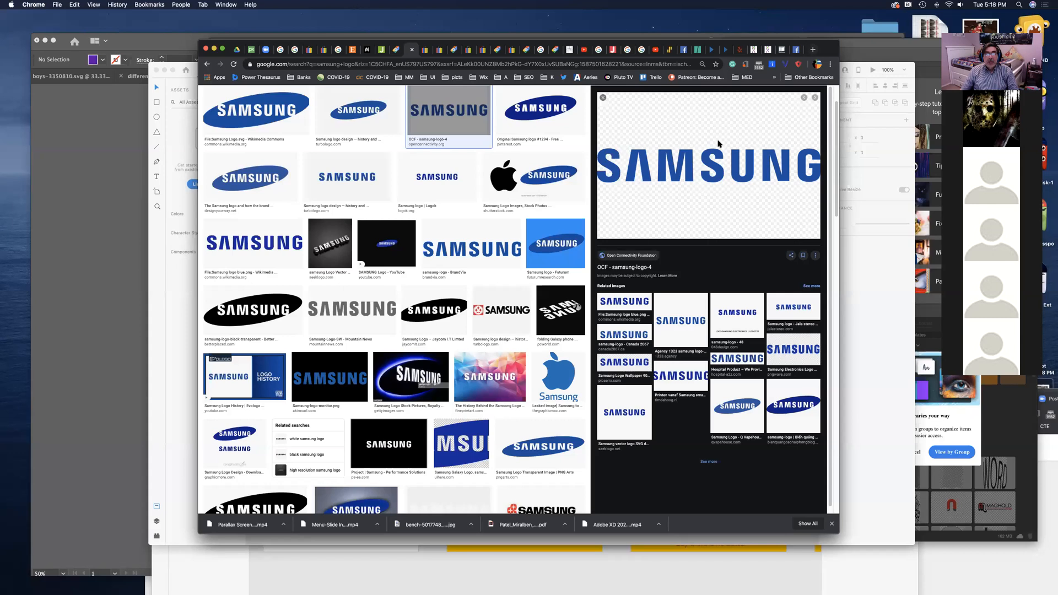
{"action": "right_click", "coordinate": [707, 165]}
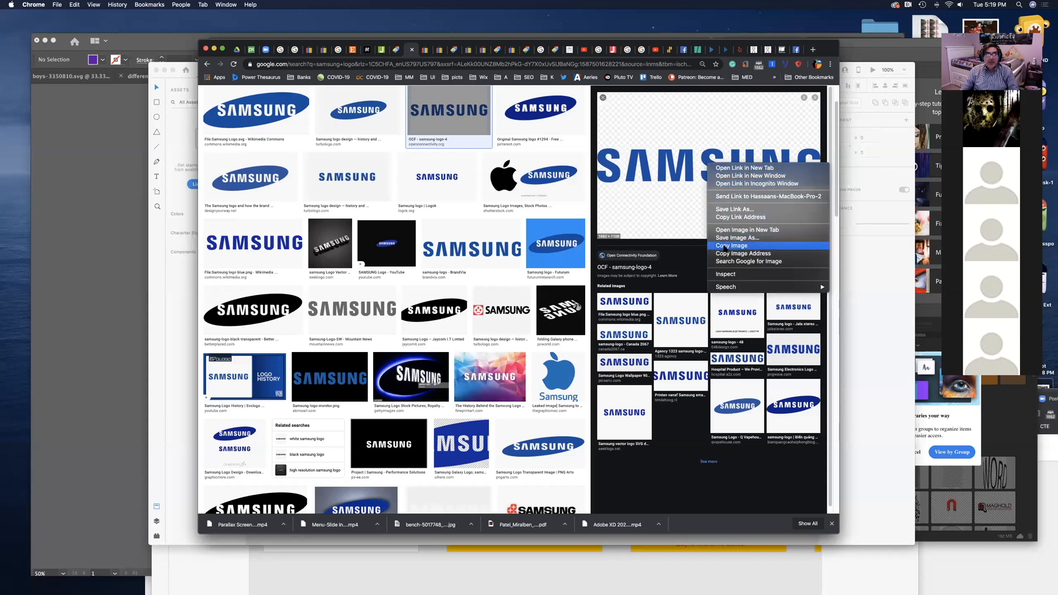
{"action": "left_click", "coordinate": [724, 246]}
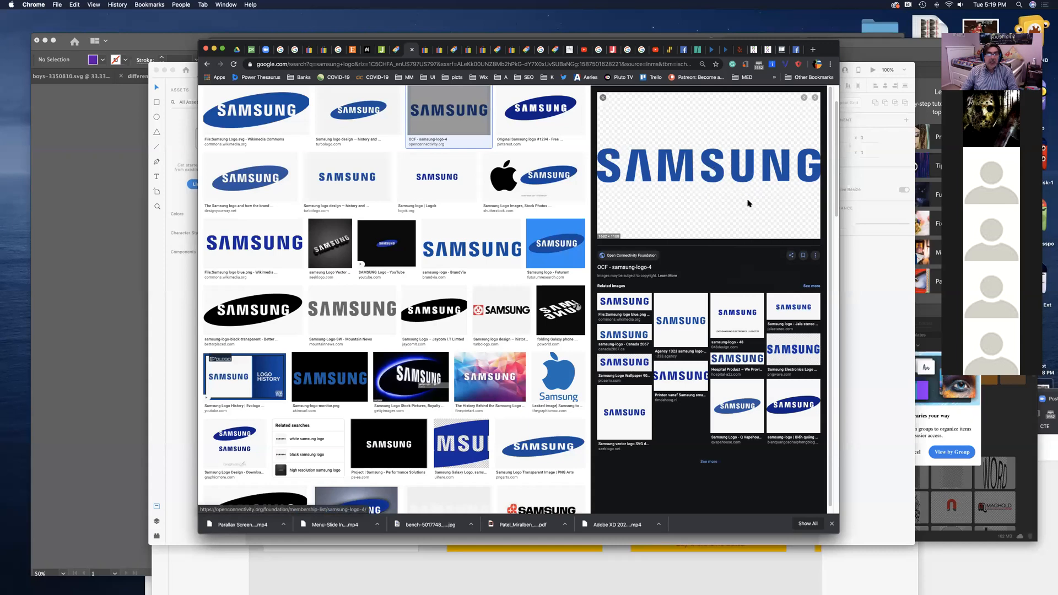
{"action": "left_click_drag", "start_coordinate": [694, 45], "coordinate": [1057, 119]}
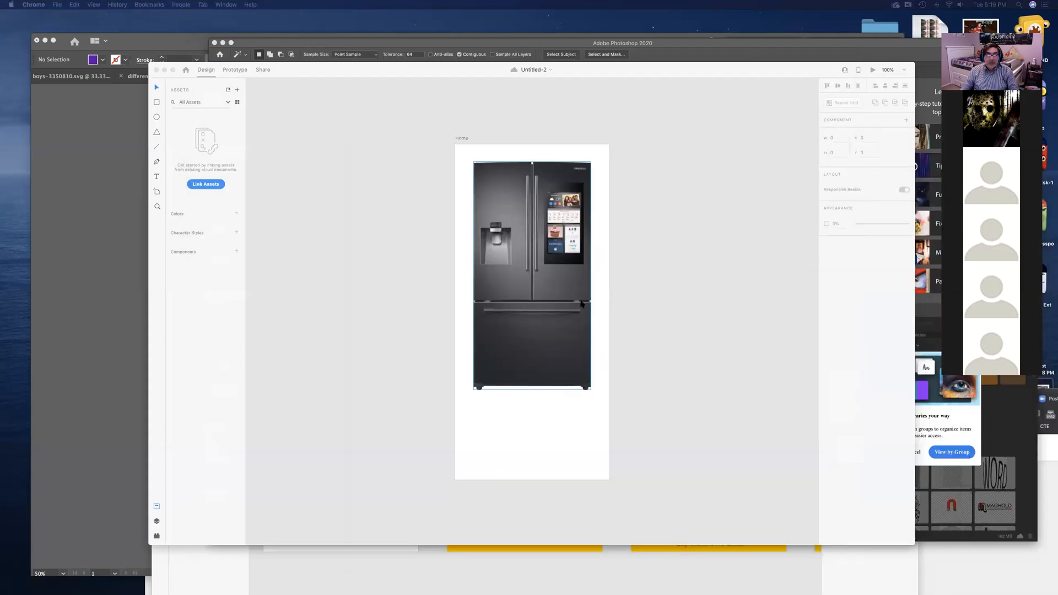
Step: Switch to Adobe XD, paste the Samsung logo, scale it proportionally to about 285 px wide and place it beneath the refrigerator
{"action": "left_click", "coordinate": [585, 307]}
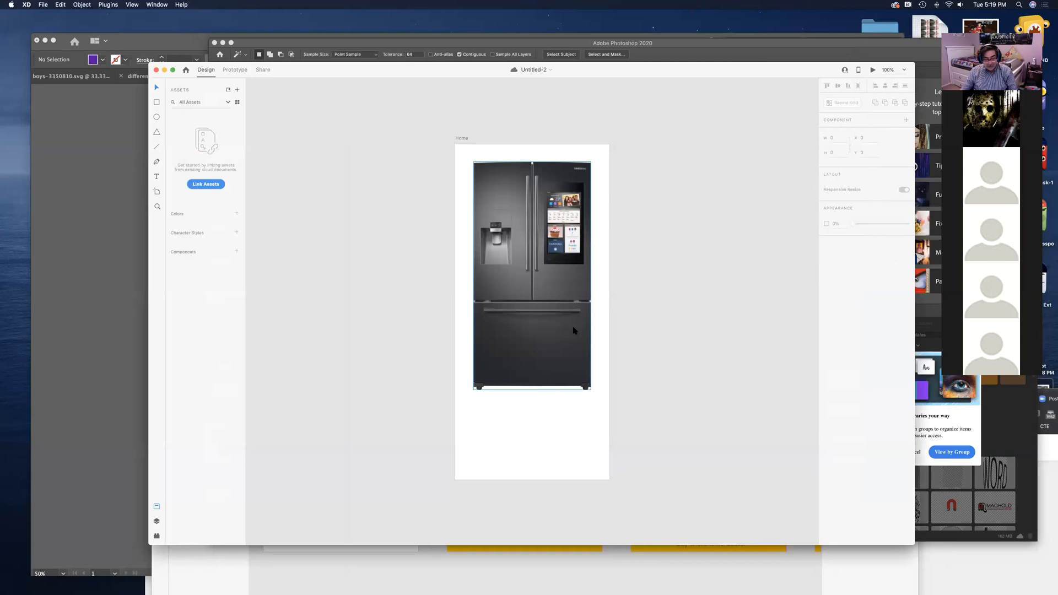
{"action": "key", "text": "super+v"}
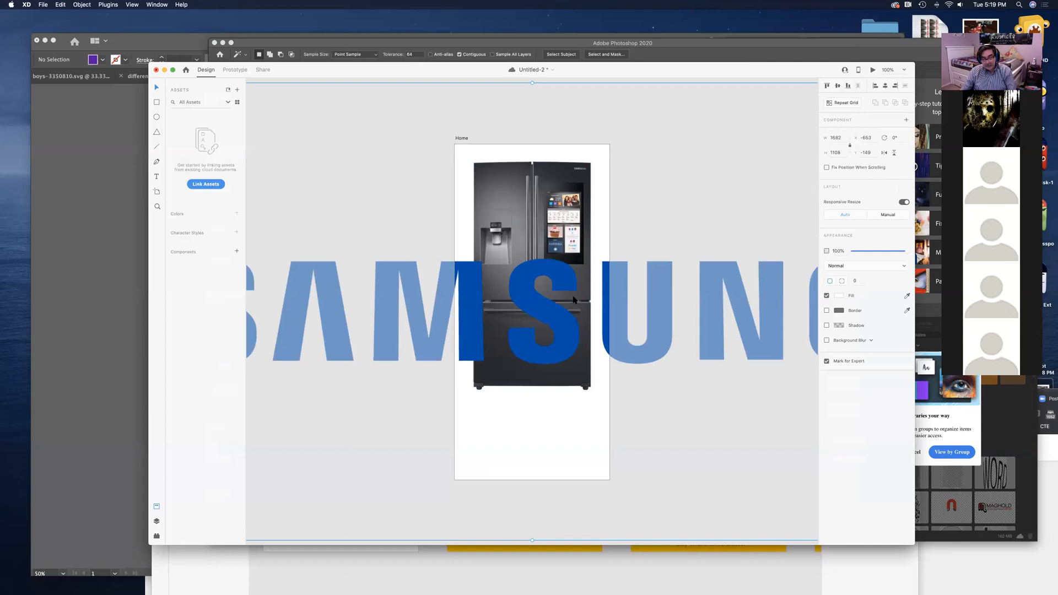
{"action": "key", "text": "super+minus"}
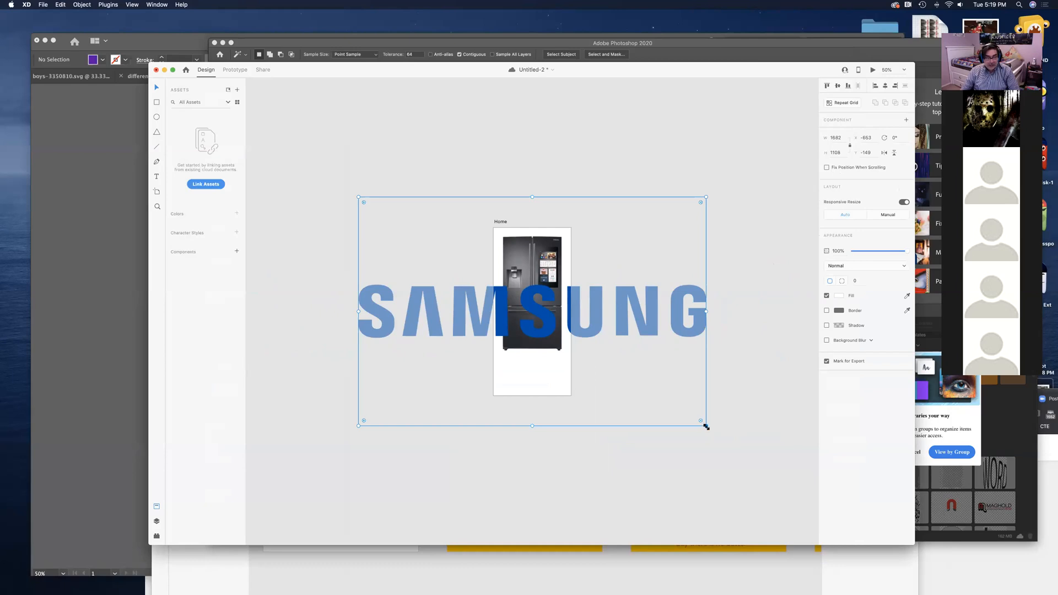
{"action": "left_click_drag", "start_coordinate": [705, 426], "coordinate": [565, 393]}
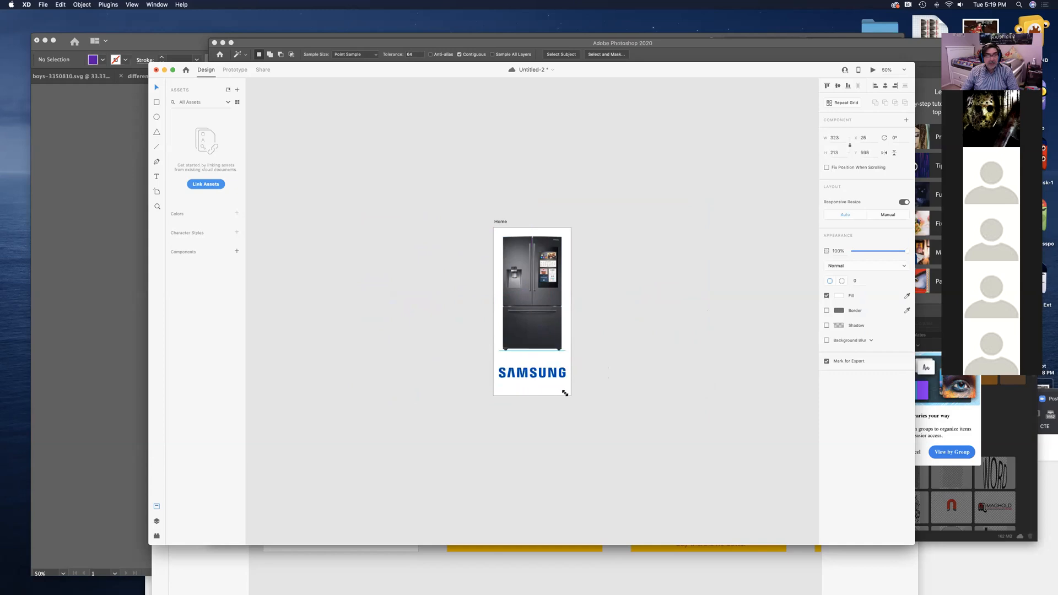
{"action": "left_click_drag", "start_coordinate": [566, 394], "coordinate": [536, 373]}
{"action": "left_click", "coordinate": [538, 374]}
{"action": "left_click", "coordinate": [651, 389]}
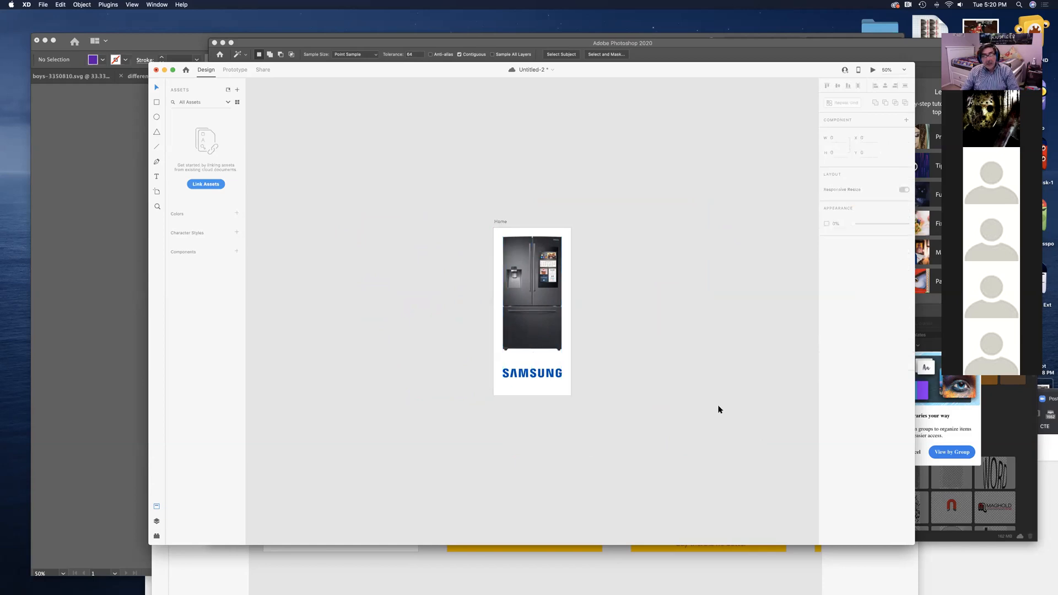
Step: Nudge the Samsung logo up to about Y 608 on the Home artboard and shift the prototype window aside to uncover the windows behind
{"action": "left_click_drag", "start_coordinate": [669, 362], "coordinate": [534, 340]}
{"action": "left_click", "coordinate": [404, 354]}
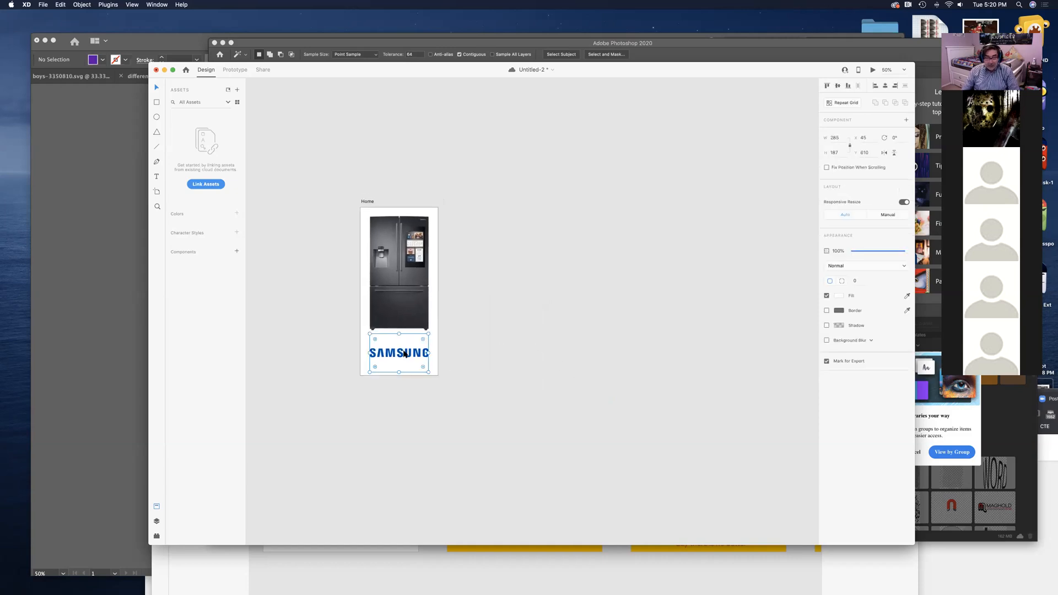
{"action": "left_click_drag", "start_coordinate": [405, 353], "coordinate": [405, 354]}
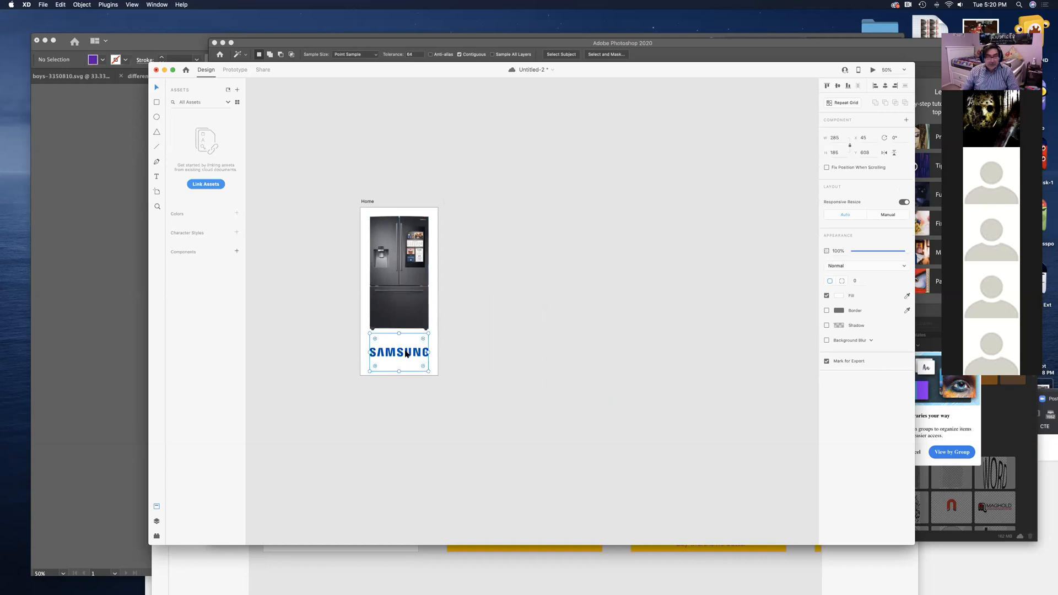
{"action": "left_click_drag", "start_coordinate": [365, 74], "coordinate": [521, 118]}
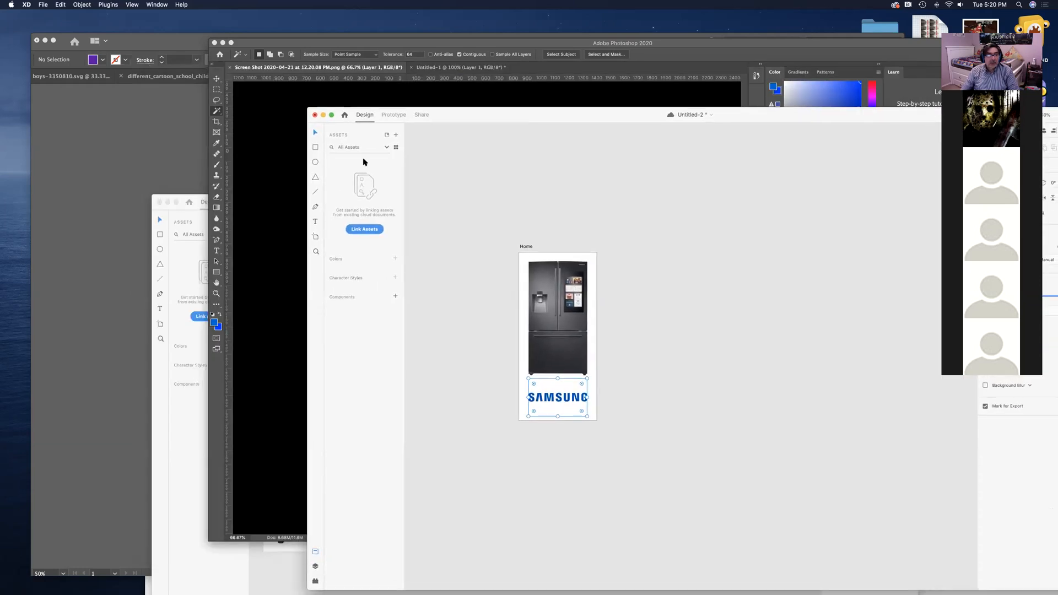
Step: Examine the finished The Fridge Market Place artboards in the Untitled-1 prototype window, move that window out of the way and return to Untitled-2
{"action": "left_click", "coordinate": [196, 198]}
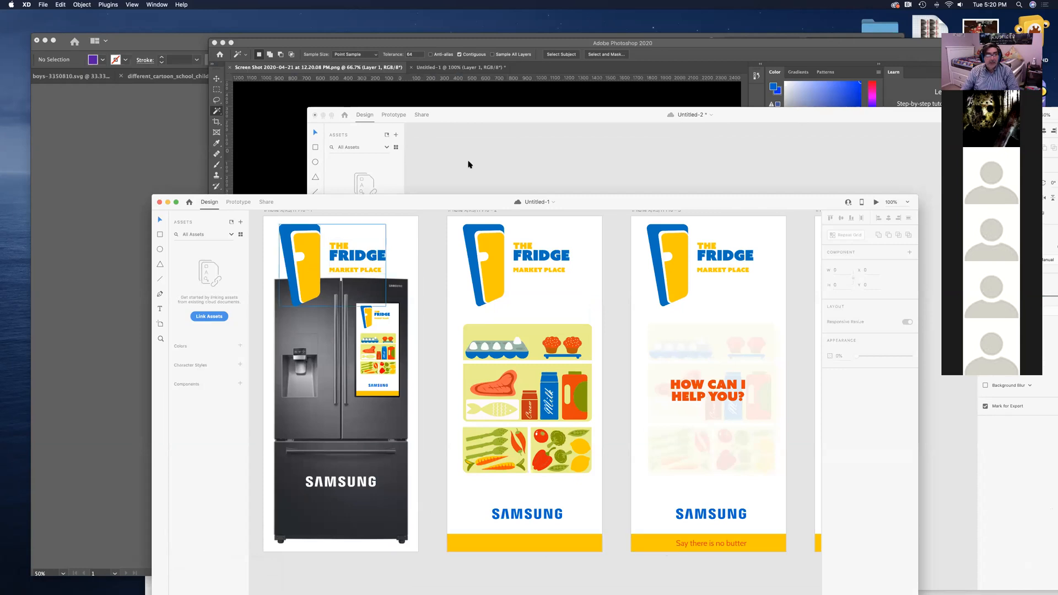
{"action": "left_click", "coordinate": [570, 157]}
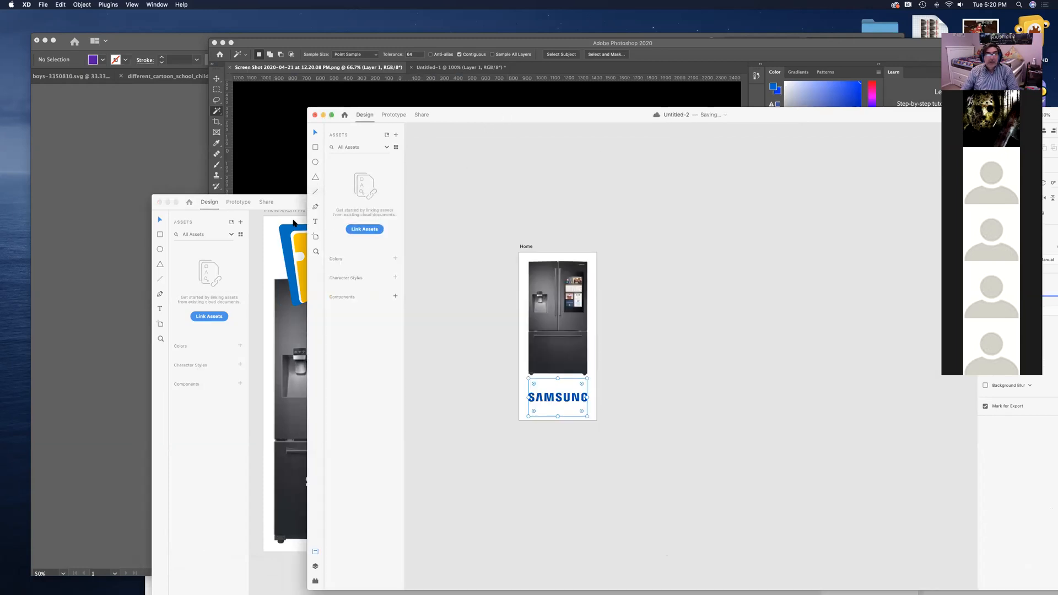
{"action": "left_click", "coordinate": [267, 199]}
{"action": "left_click", "coordinate": [267, 202]}
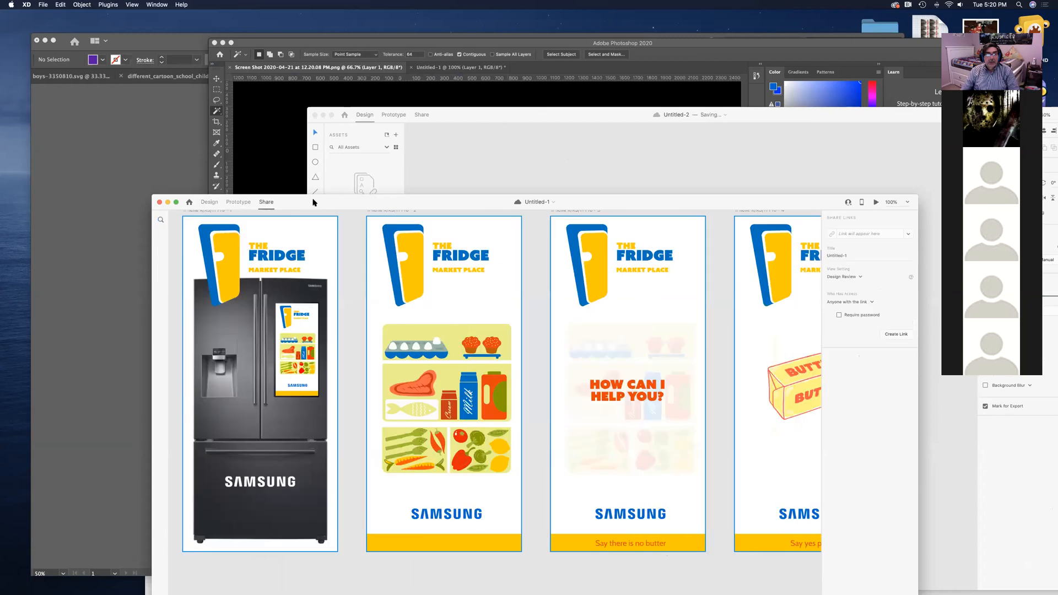
{"action": "left_click_drag", "start_coordinate": [394, 205], "coordinate": [212, 432]}
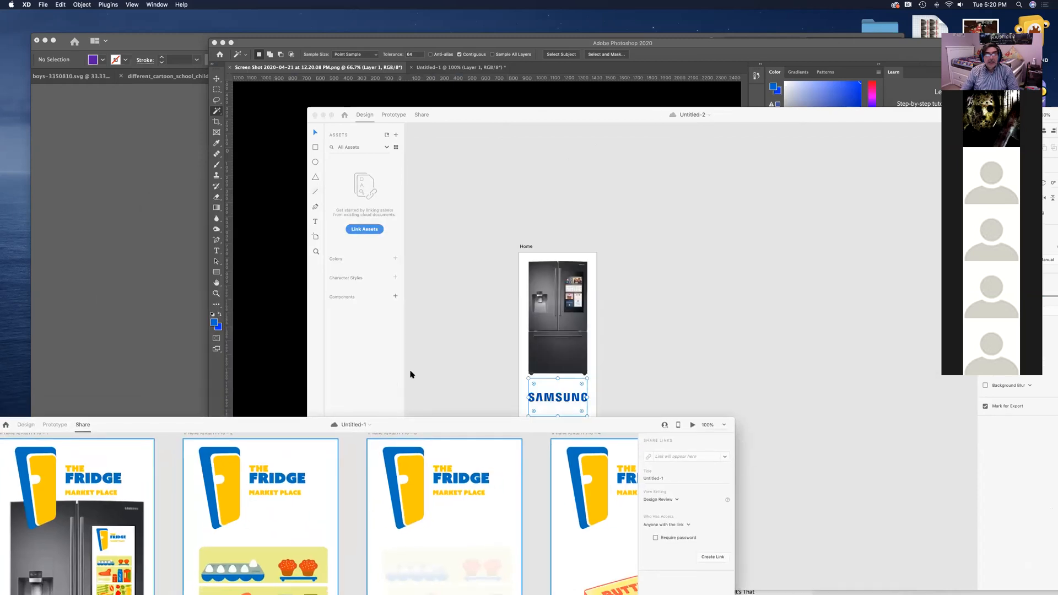
{"action": "left_click_drag", "start_coordinate": [266, 428], "coordinate": [350, 491]}
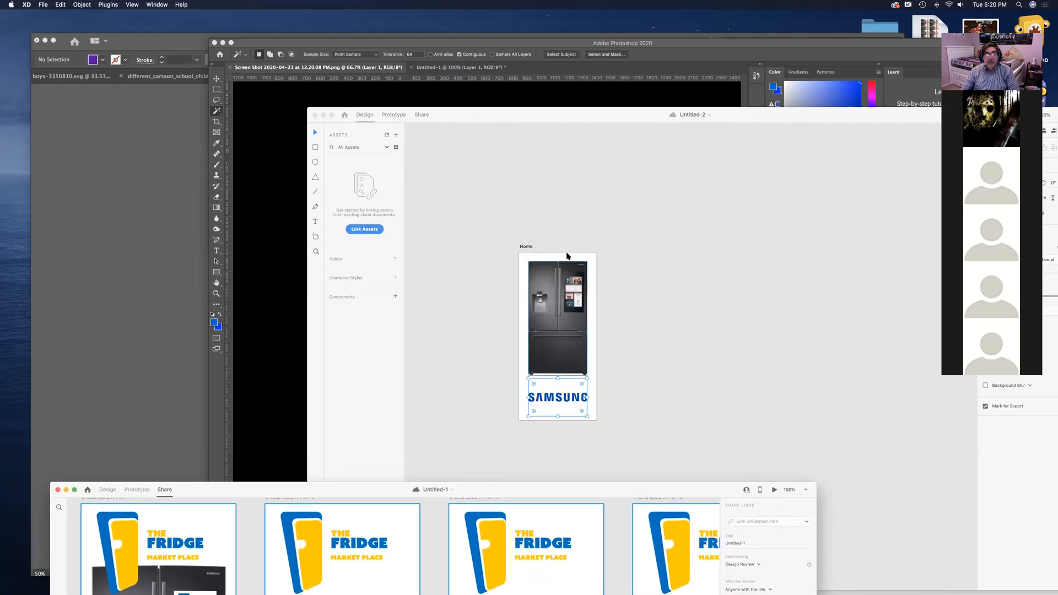
{"action": "left_click_drag", "start_coordinate": [493, 491], "coordinate": [691, 188]}
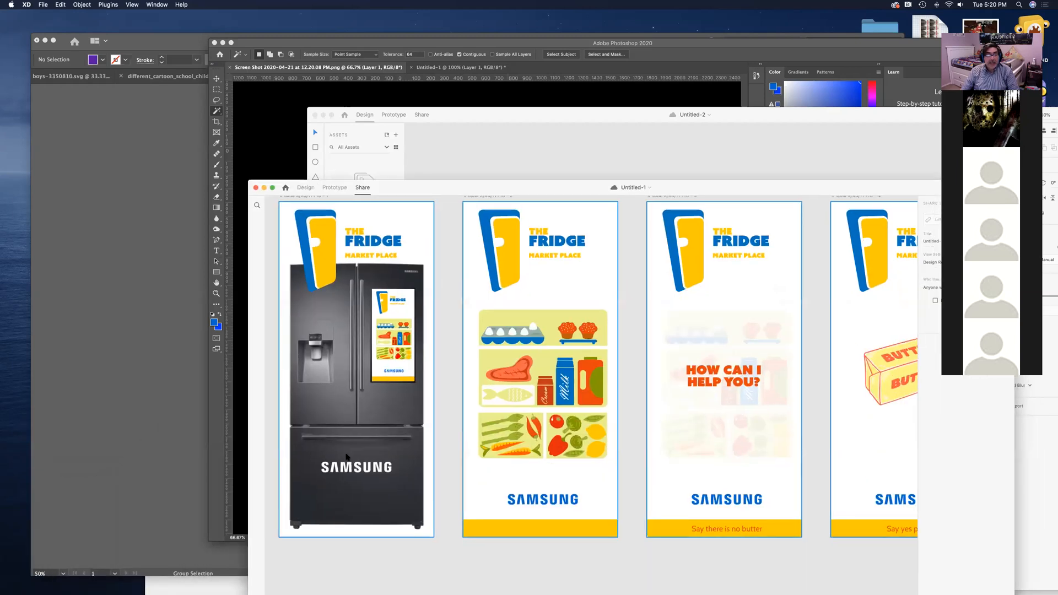
{"action": "left_click_drag", "start_coordinate": [495, 192], "coordinate": [386, 468]}
{"action": "double_click", "coordinate": [578, 114]}
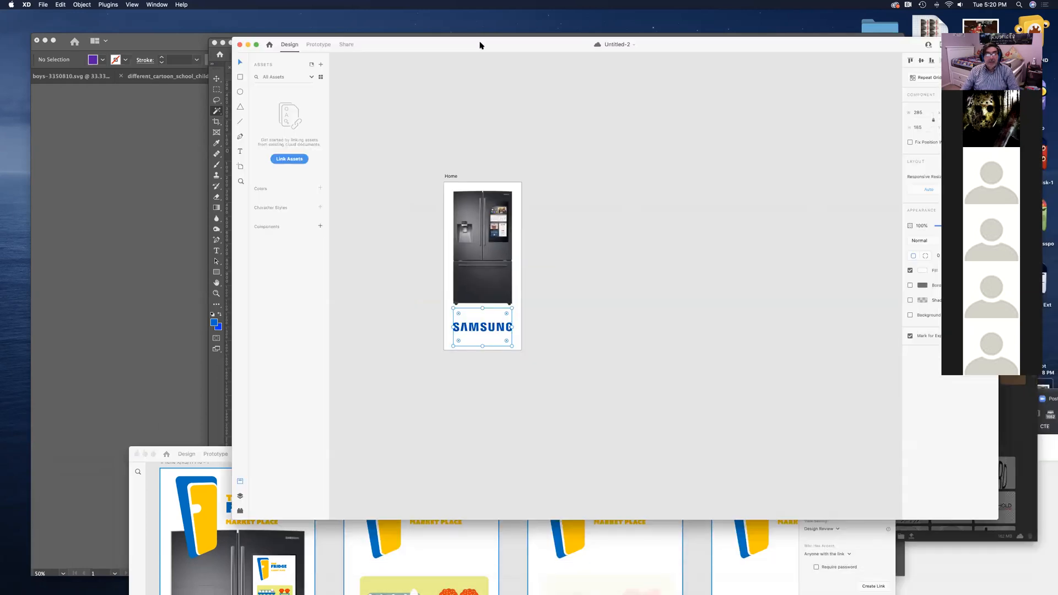
Step: Move the Samsung logo off the Home artboard and enlarge the refrigerator proportionally to about 337 px wide, placed near the artboard's lower edge
{"action": "left_click_drag", "start_coordinate": [485, 328], "coordinate": [609, 312]}
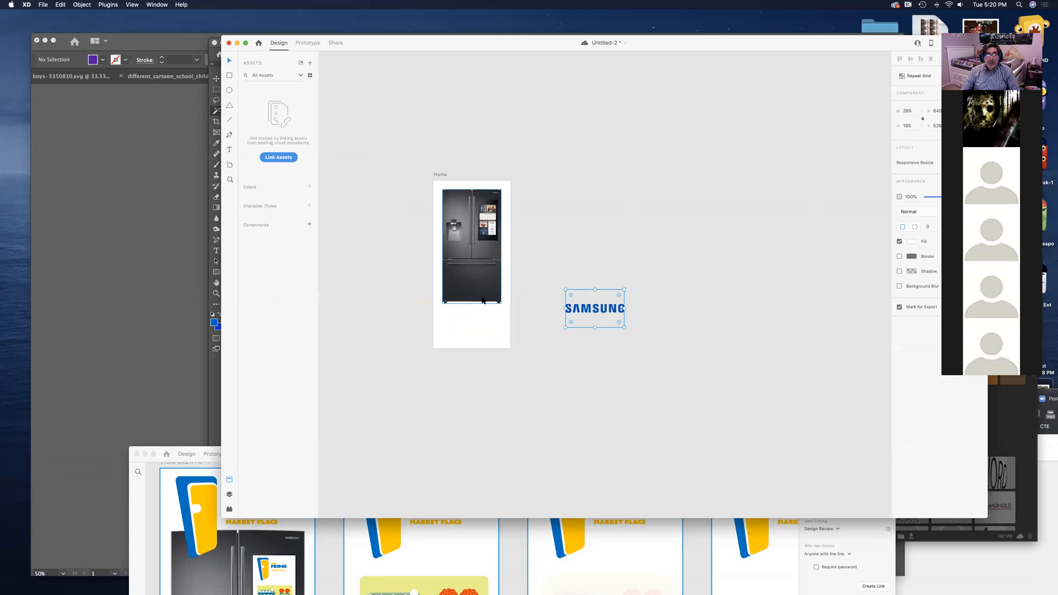
{"action": "left_click", "coordinate": [482, 300]}
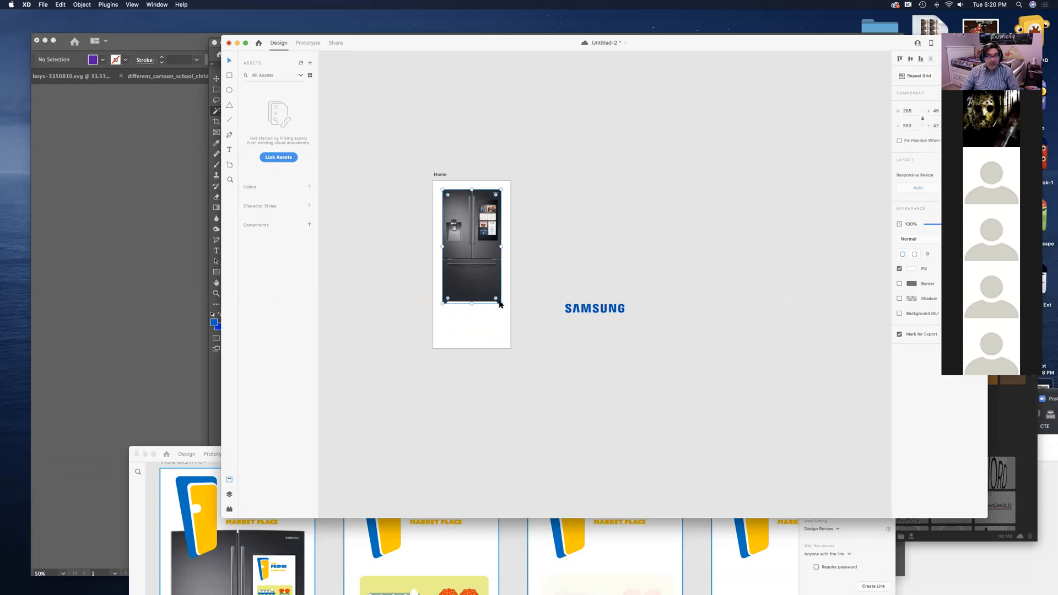
{"action": "left_click_drag", "start_coordinate": [501, 306], "coordinate": [515, 322]}
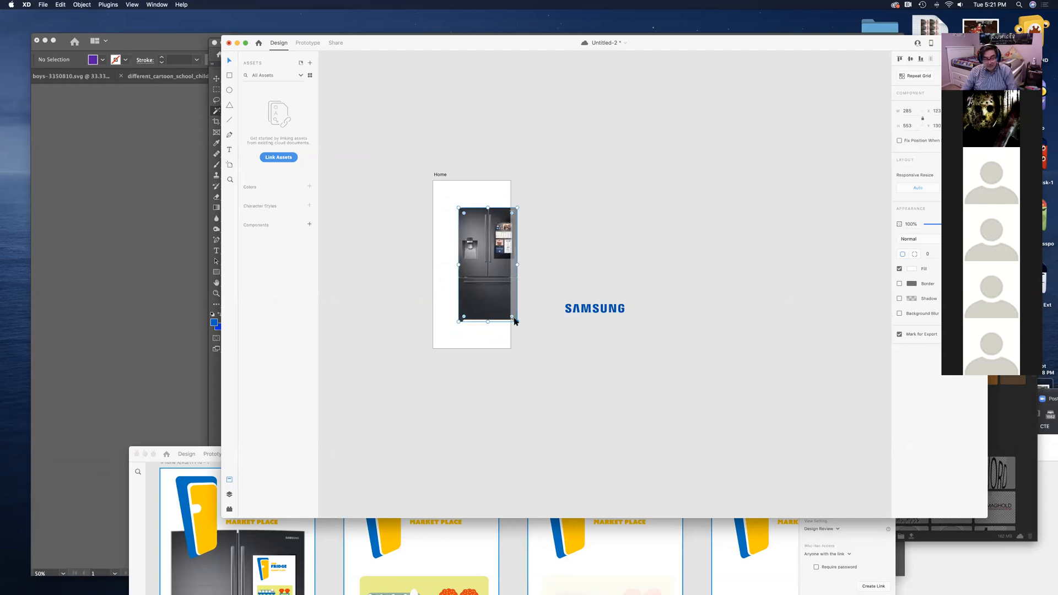
{"action": "key", "text": "super+z"}
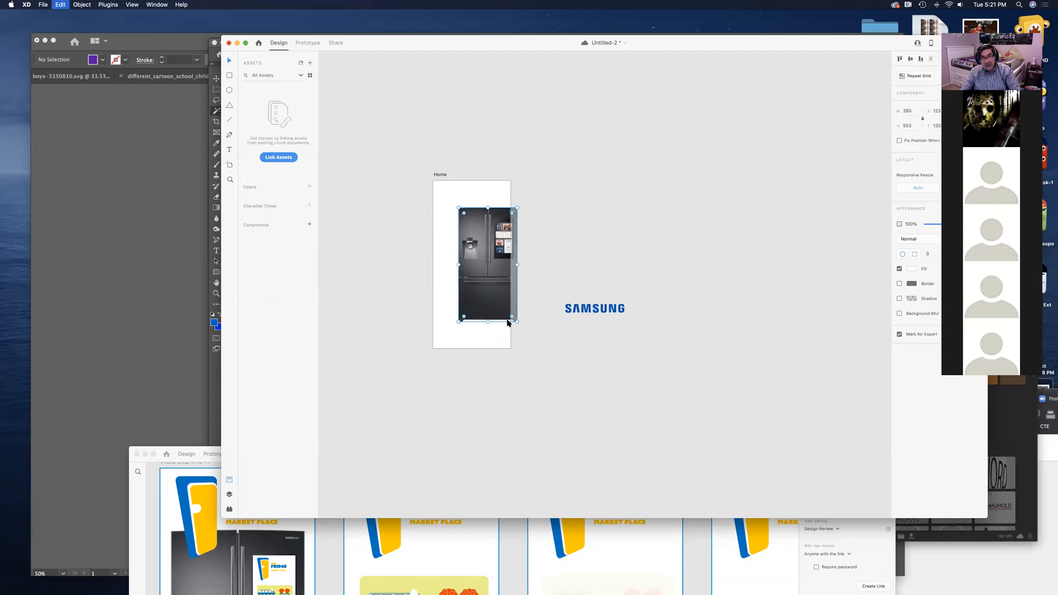
{"action": "left_click_drag", "start_coordinate": [502, 305], "coordinate": [510, 314]}
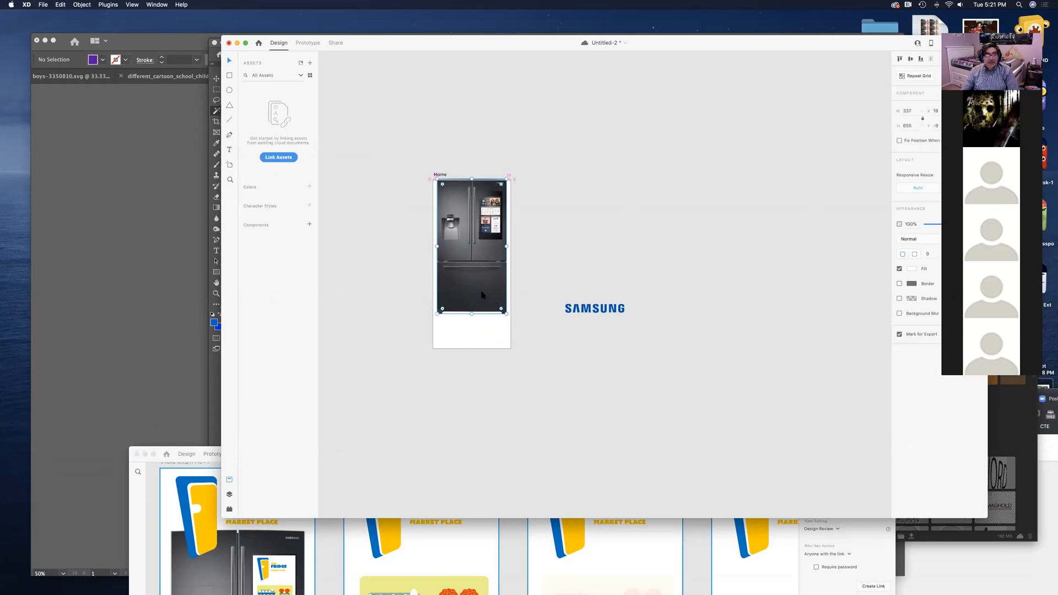
{"action": "left_click_drag", "start_coordinate": [483, 300], "coordinate": [482, 324]}
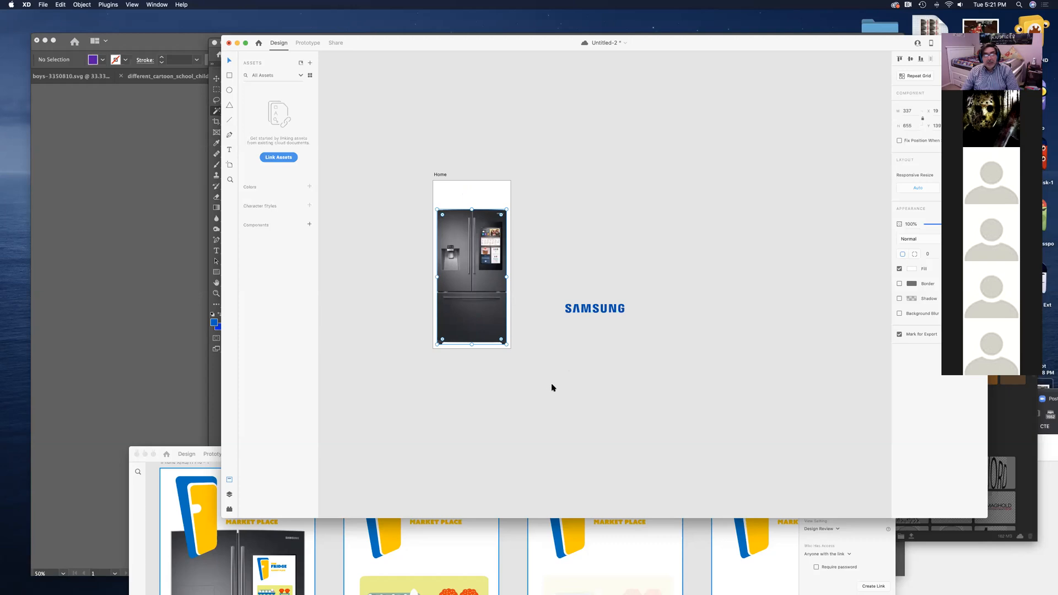
Step: Fine-tune the refrigerator to about 340 by 660 px and position it at about X 18, Y 141 on the Home artboard
{"action": "scroll", "coordinate": [554, 357], "scroll_direction": "down", "scroll_amount": 4}
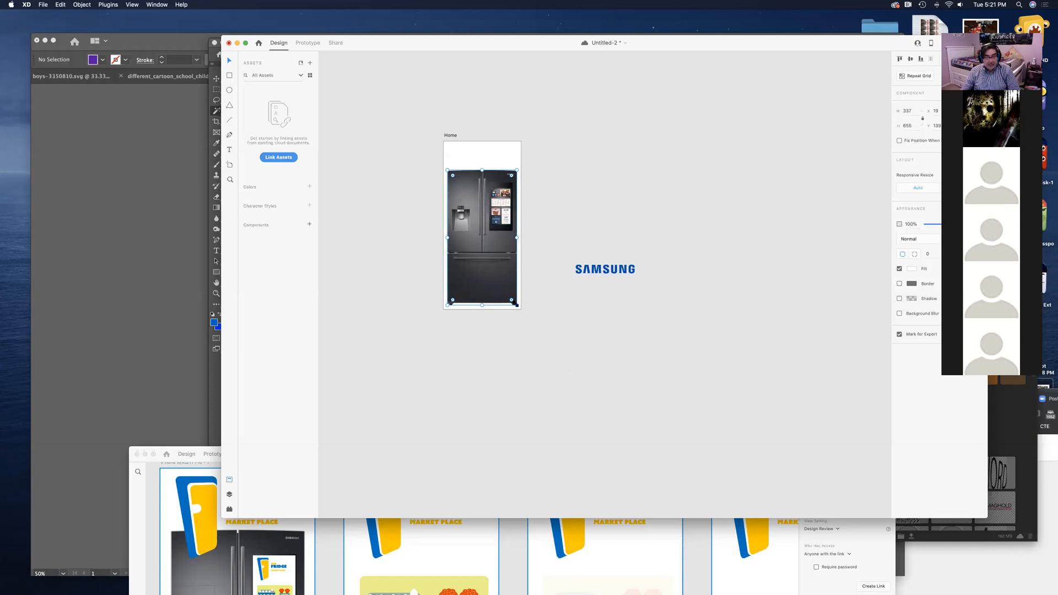
{"action": "left_click_drag", "start_coordinate": [516, 305], "coordinate": [514, 303]}
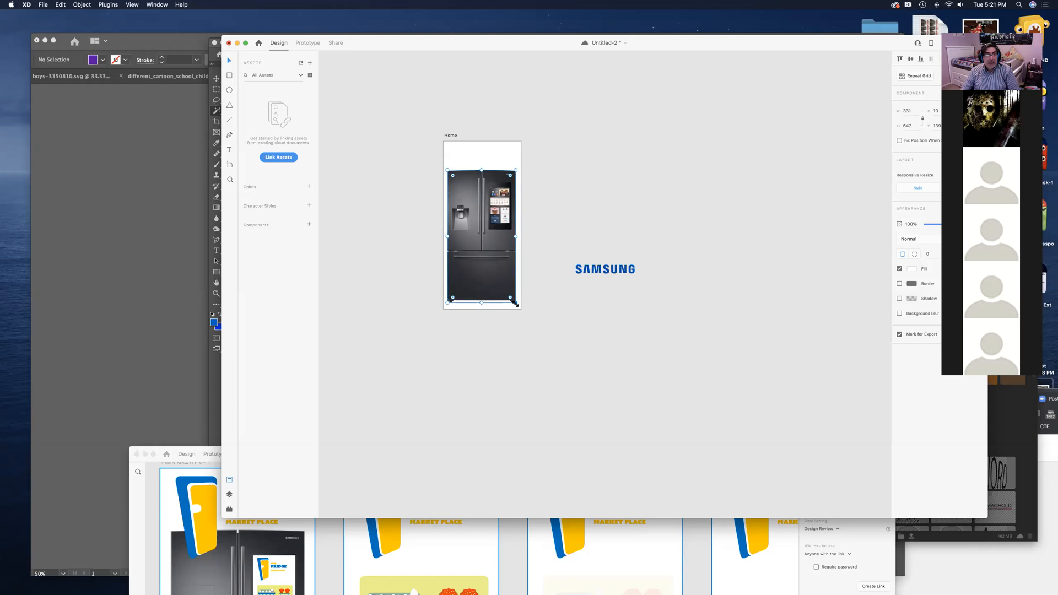
{"action": "left_click_drag", "start_coordinate": [516, 303], "coordinate": [570, 303]}
{"action": "key", "text": "alt"}
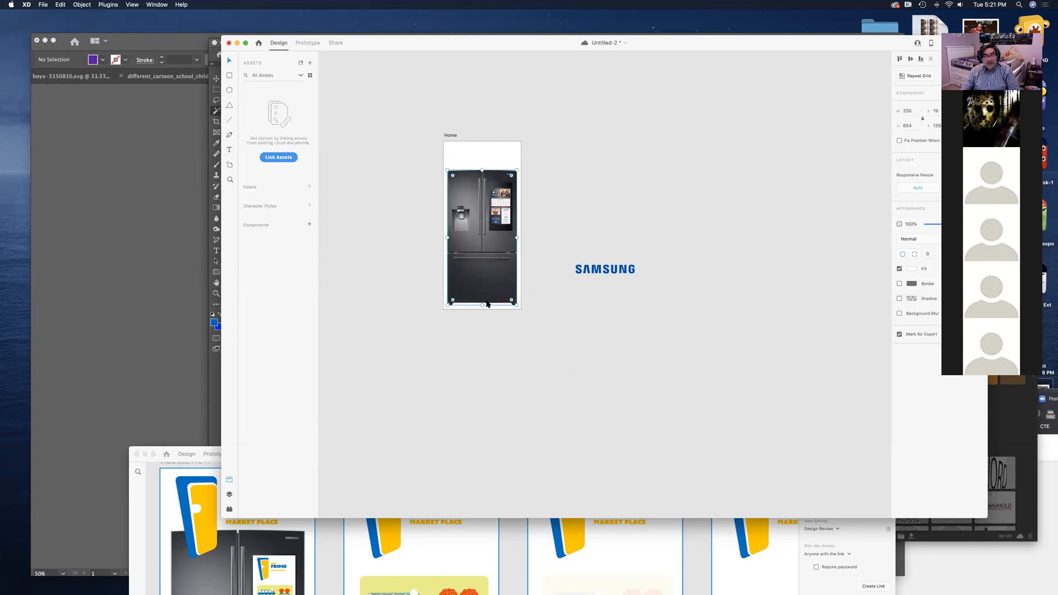
{"action": "left_click_drag", "start_coordinate": [482, 303], "coordinate": [509, 308]}
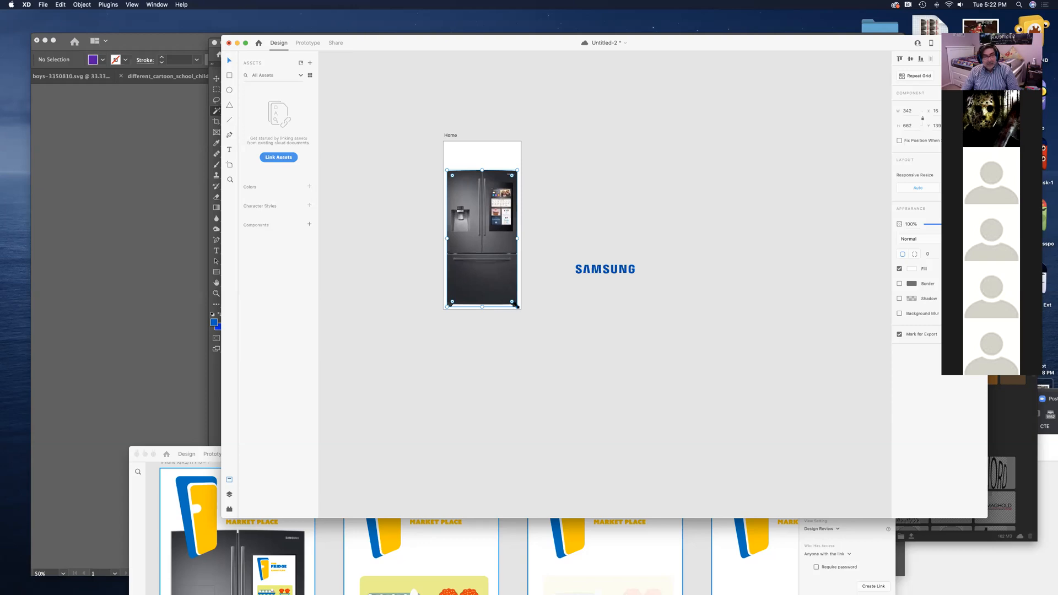
{"action": "mouse_move", "coordinate": [518, 307]}
{"action": "left_mouse_down"}
{"action": "mouse_move", "coordinate": [529, 295]}
{"action": "mouse_move", "coordinate": [506, 303]}
{"action": "mouse_move", "coordinate": [517, 304]}
{"action": "left_mouse_up"}
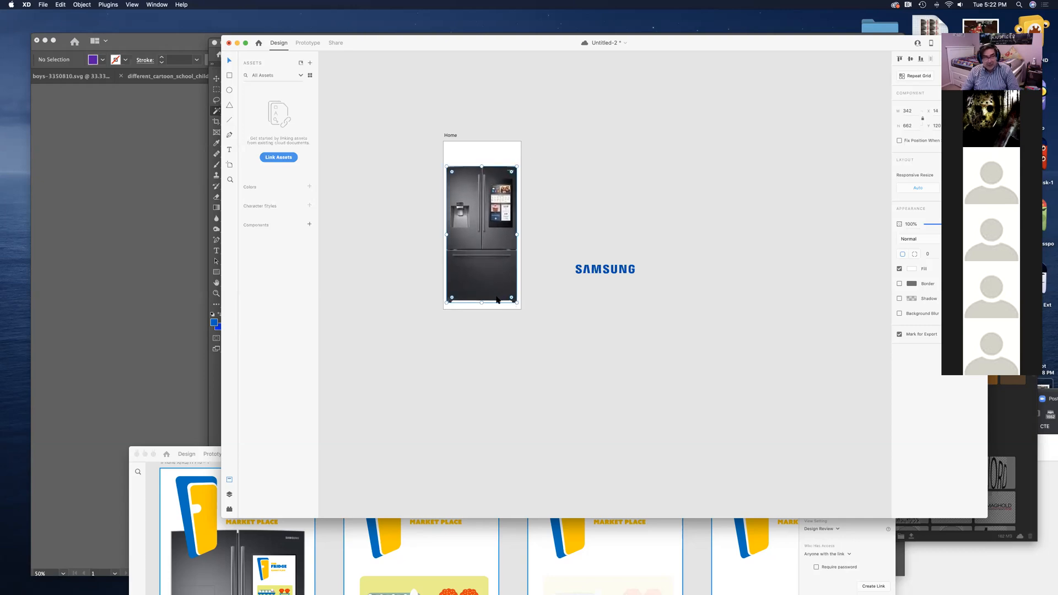
{"action": "left_click_drag", "start_coordinate": [484, 290], "coordinate": [485, 299]}
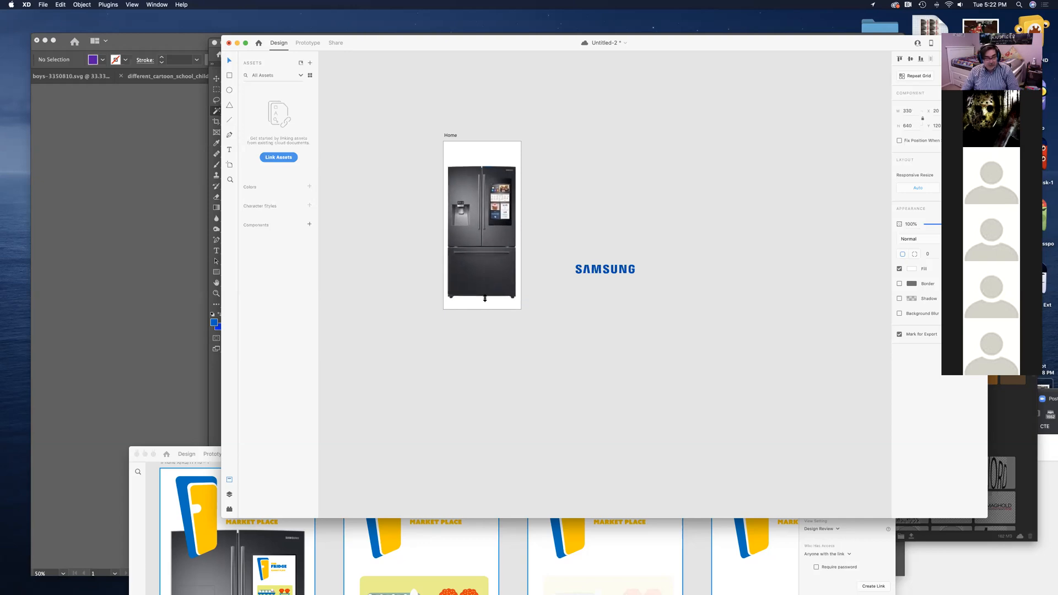
{"action": "left_click_drag", "start_coordinate": [485, 298], "coordinate": [495, 294]}
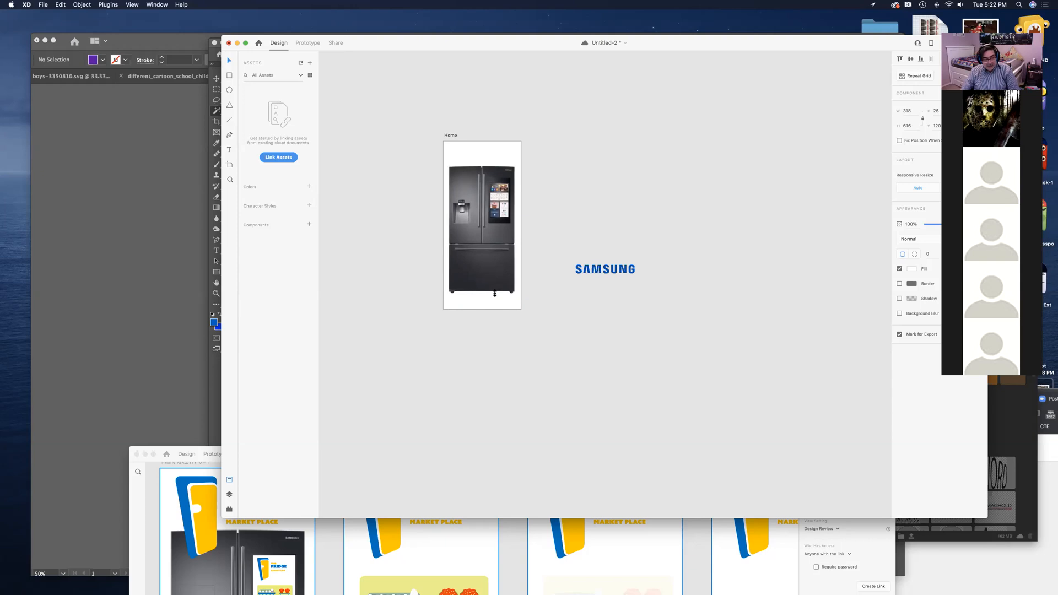
{"action": "mouse_move", "coordinate": [495, 293]}
{"action": "left_mouse_down"}
{"action": "mouse_move", "coordinate": [507, 271]}
{"action": "mouse_move", "coordinate": [517, 303]}
{"action": "mouse_move", "coordinate": [499, 285]}
{"action": "mouse_move", "coordinate": [496, 292]}
{"action": "left_mouse_up"}
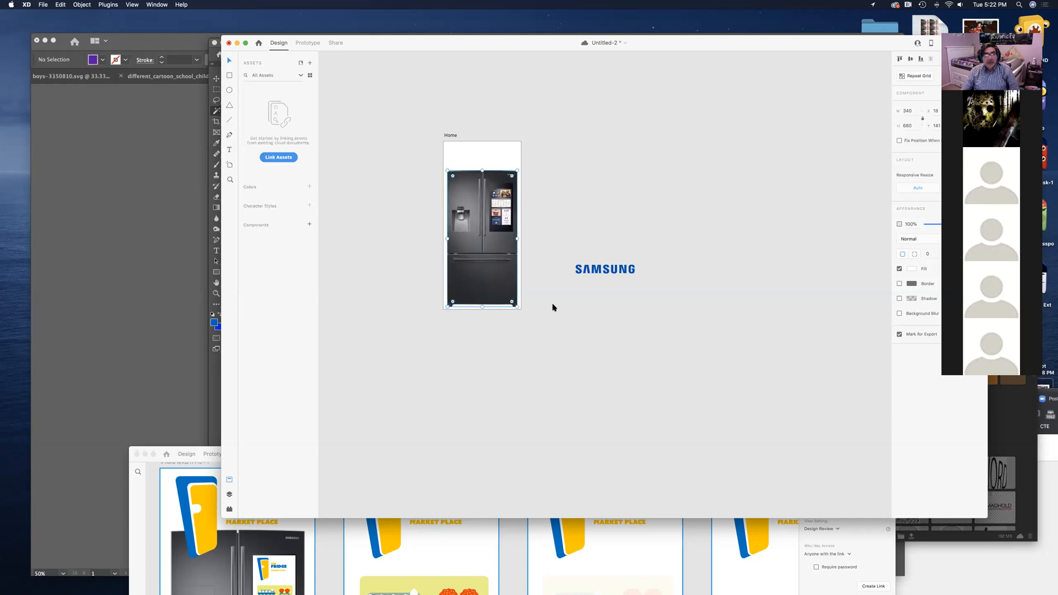
Step: Place the Samsung logo on the refrigerator's lower drawer, scaled proportionally to about 213 px wide and centred
{"action": "left_click", "coordinate": [608, 275]}
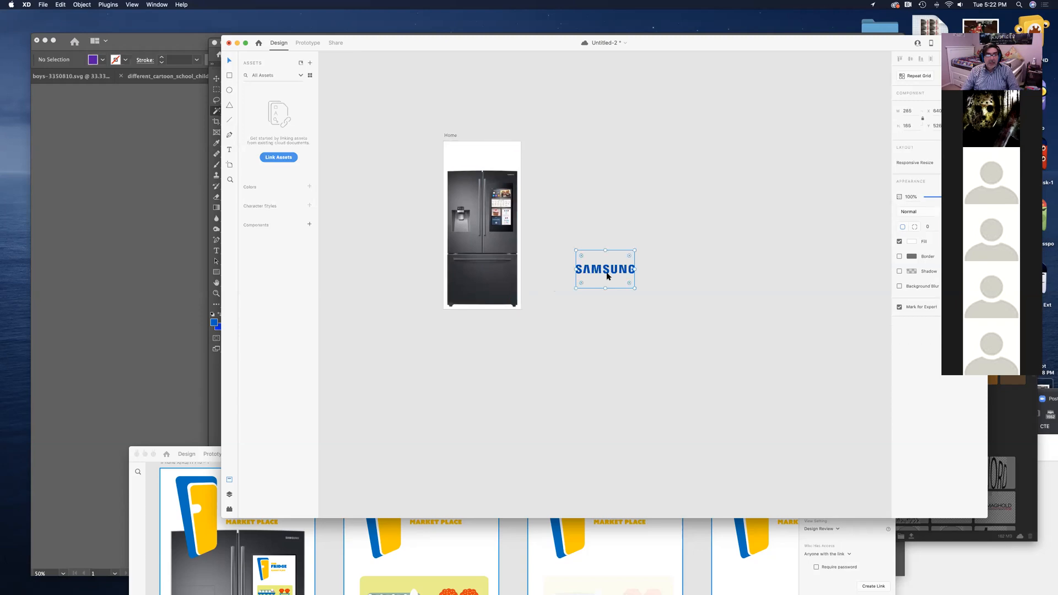
{"action": "left_click_drag", "start_coordinate": [605, 277], "coordinate": [497, 284]}
{"action": "left_click", "coordinate": [586, 309]}
{"action": "left_click", "coordinate": [498, 284]}
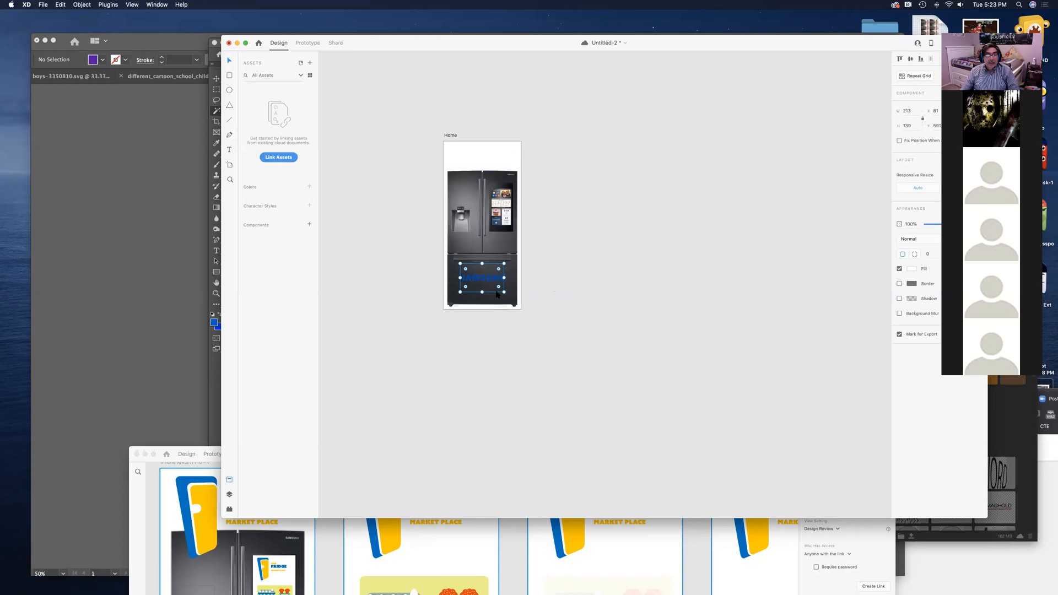
Step: Open the Samsung logo on the refrigerator for editing in Photoshop, and call up the Hue/Saturation adjustment and cancel it
{"action": "scroll", "coordinate": [536, 303], "scroll_direction": "up", "scroll_amount": 5}
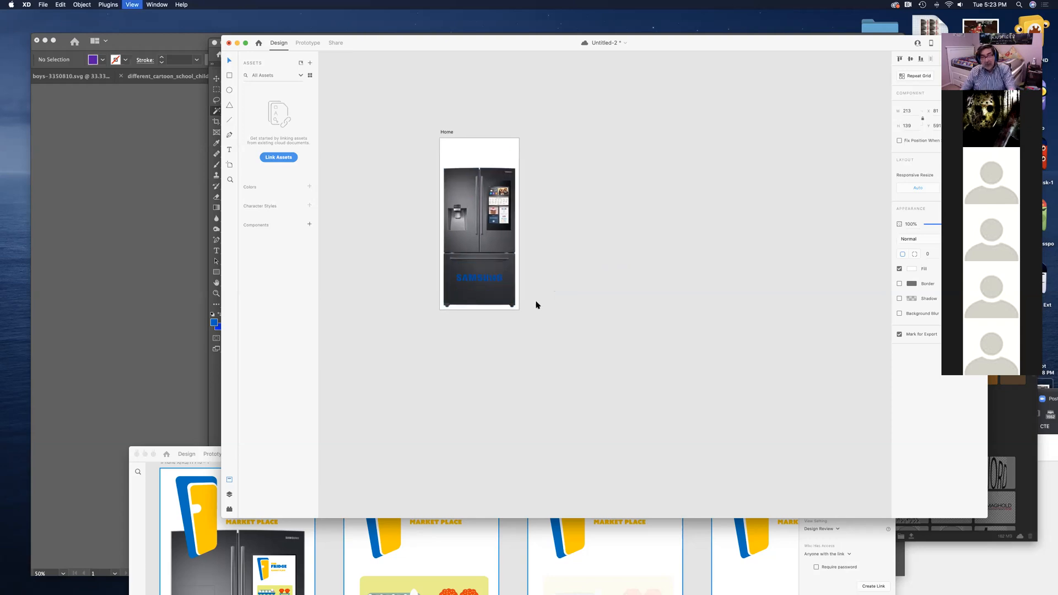
{"action": "left_click_drag", "start_coordinate": [518, 279], "coordinate": [584, 279]}
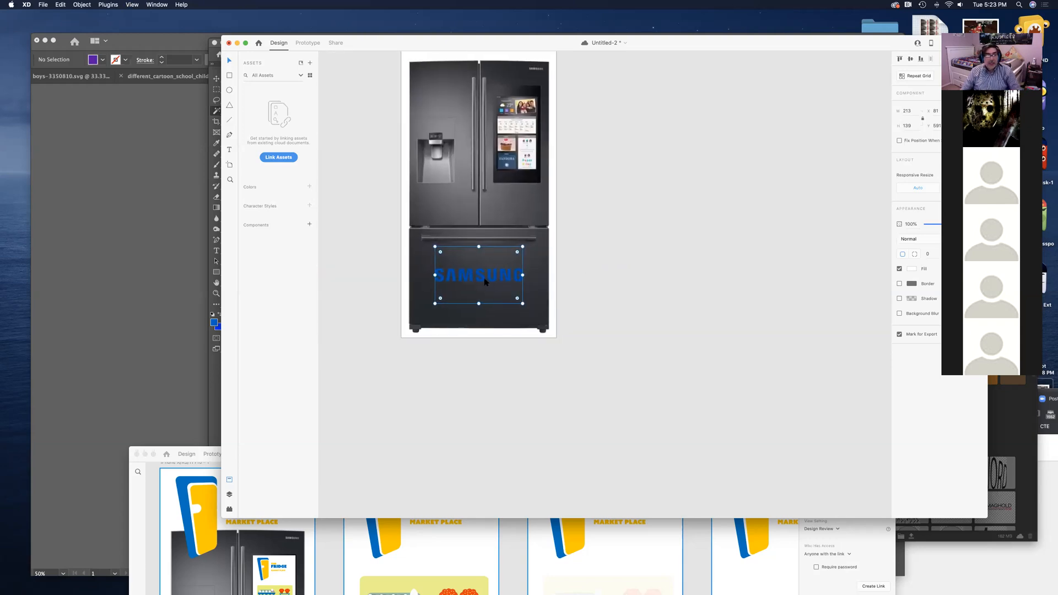
{"action": "right_click", "coordinate": [483, 281]}
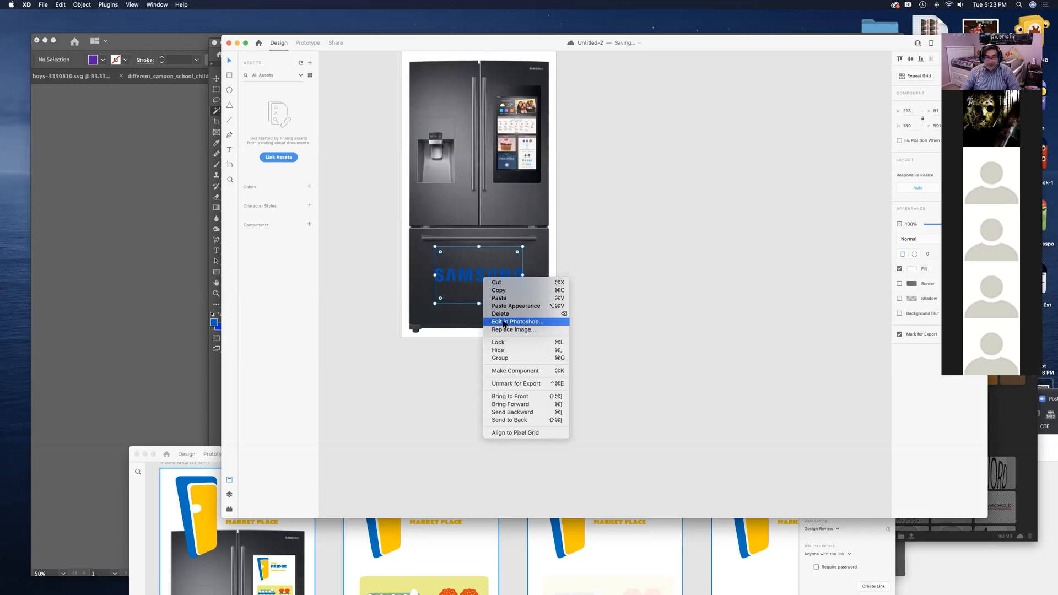
{"action": "left_click", "coordinate": [503, 322]}
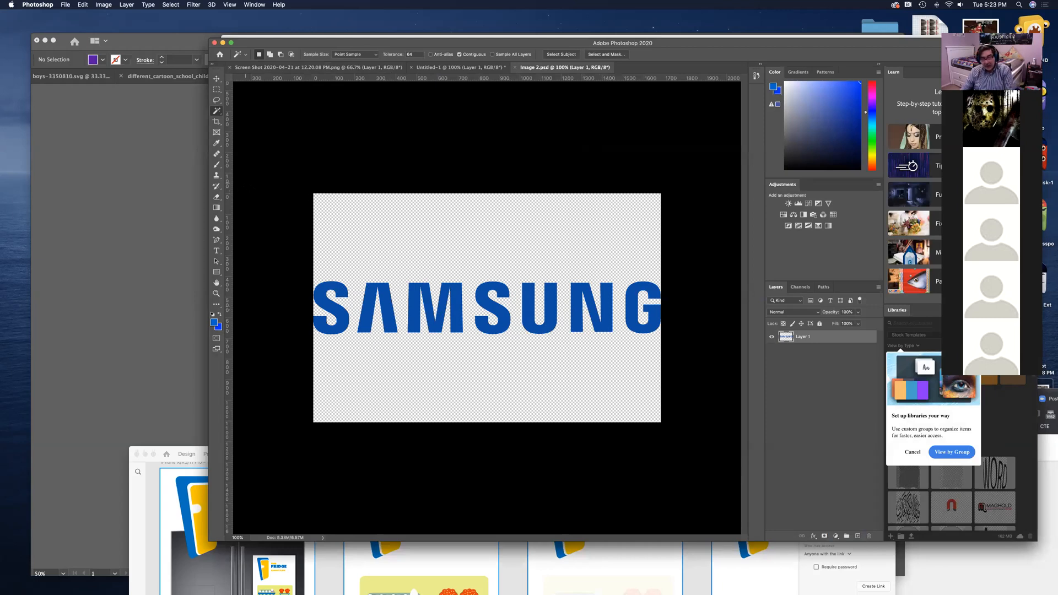
{"action": "key", "text": "super+u"}
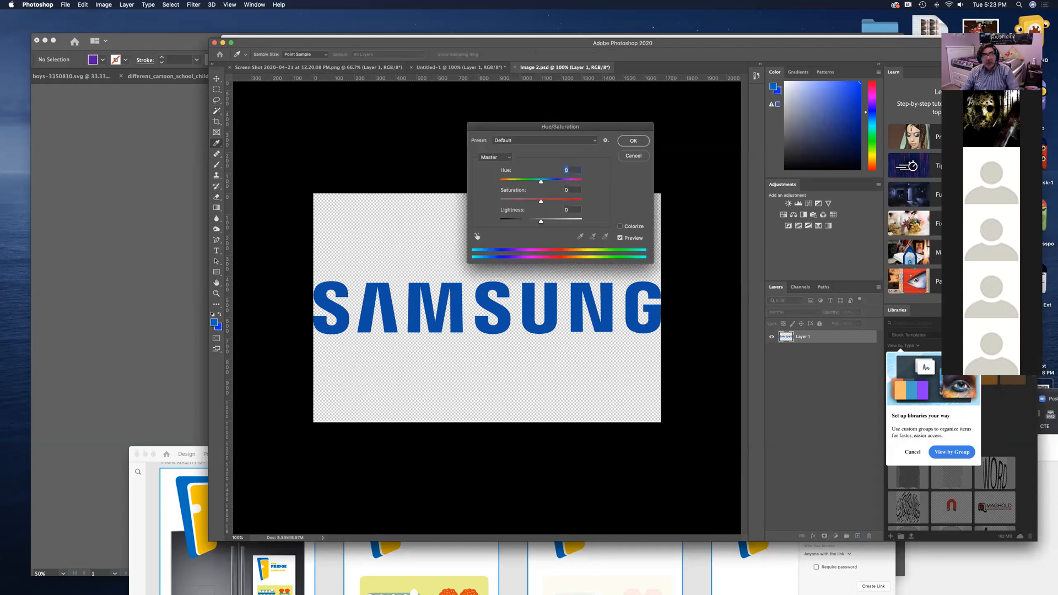
{"action": "left_click", "coordinate": [642, 157]}
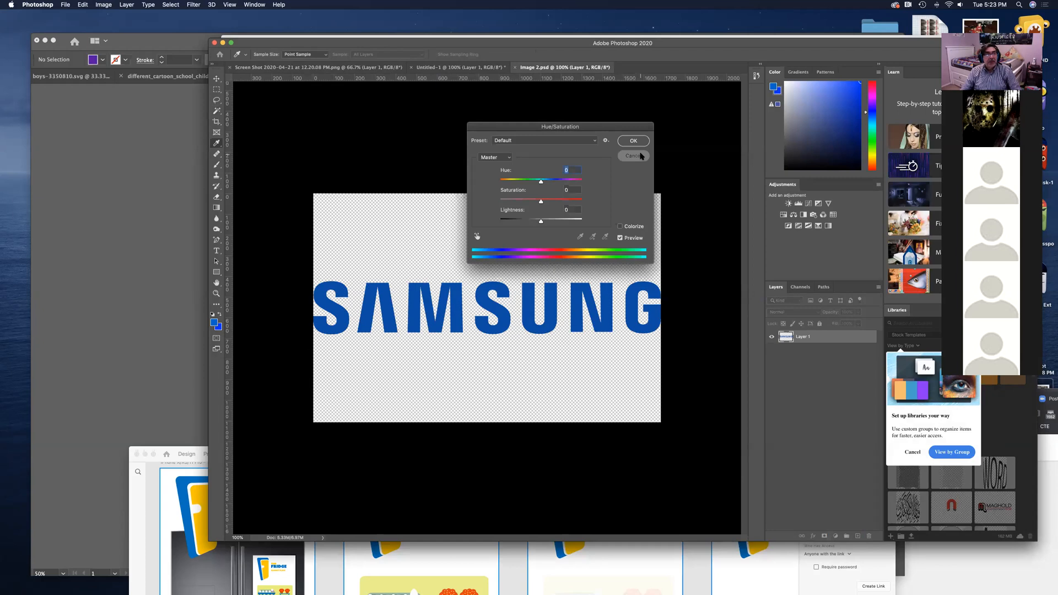
Step: Turn the blue Samsung logo white by applying a Hue/Saturation adjustment with Lightness at +100
{"action": "left_click", "coordinate": [105, 5]}
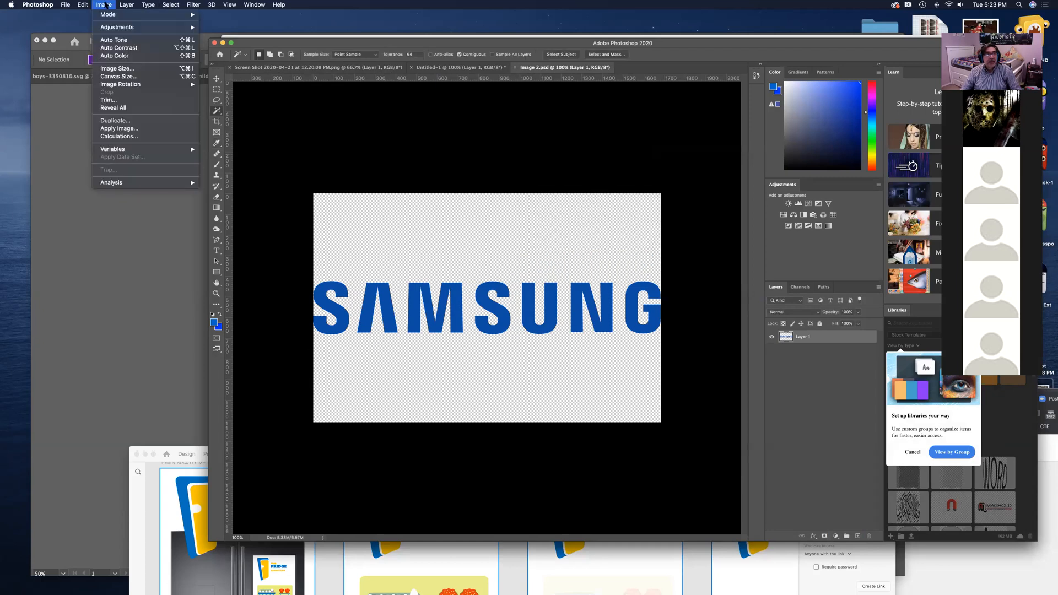
{"action": "mouse_move", "coordinate": [109, 27]}
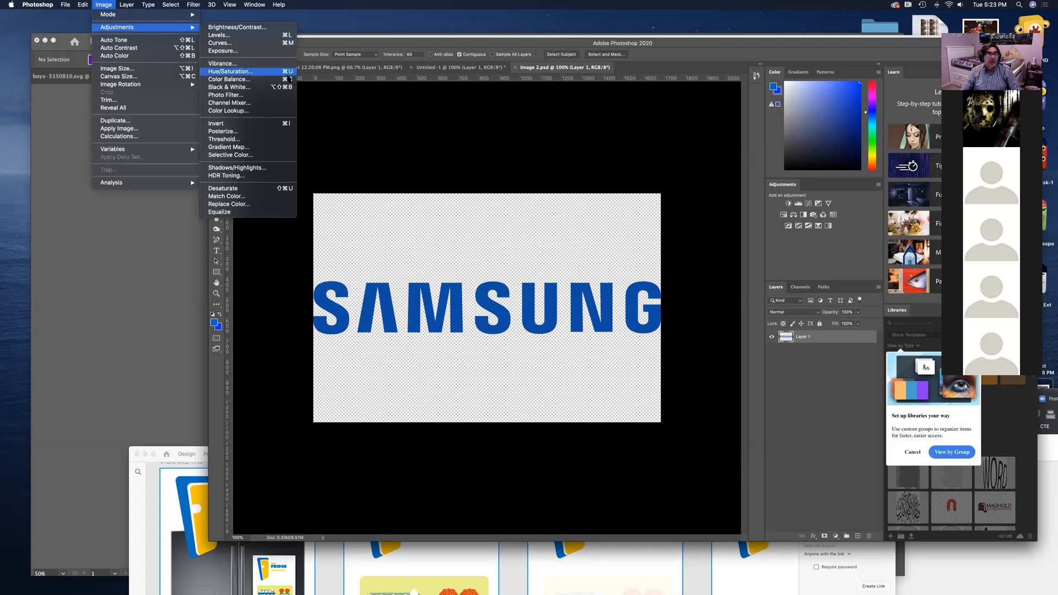
{"action": "left_click", "coordinate": [290, 72]}
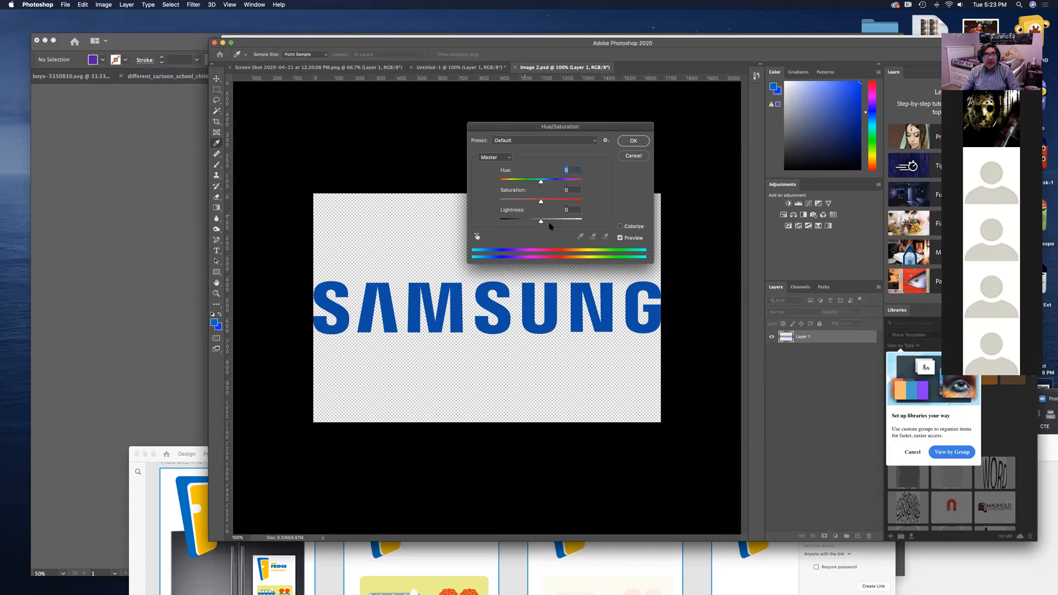
{"action": "left_click_drag", "start_coordinate": [541, 221], "coordinate": [639, 231]}
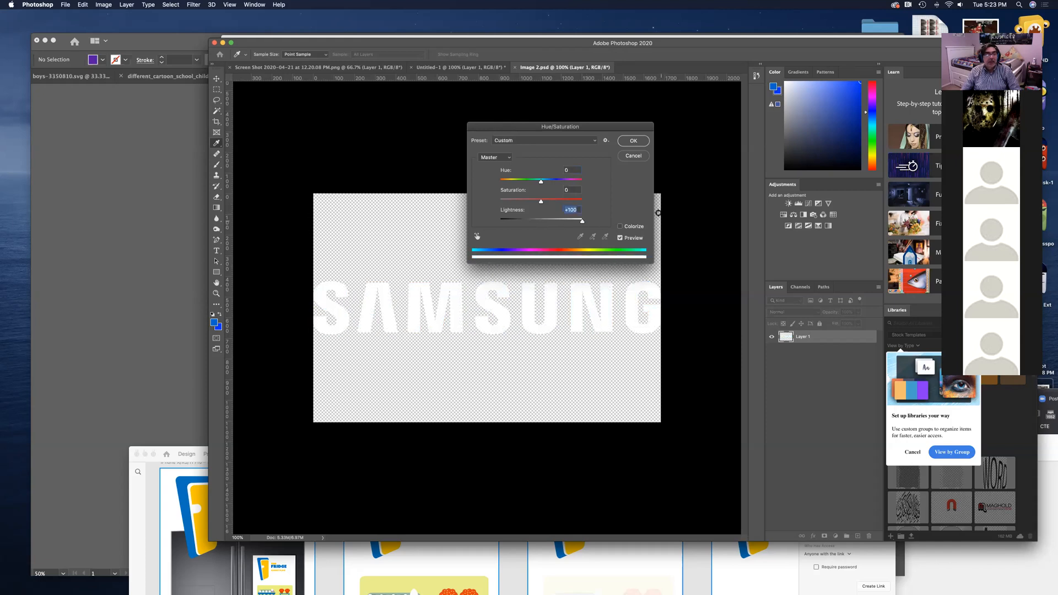
{"action": "left_click", "coordinate": [634, 140]}
{"action": "key", "text": "w"}
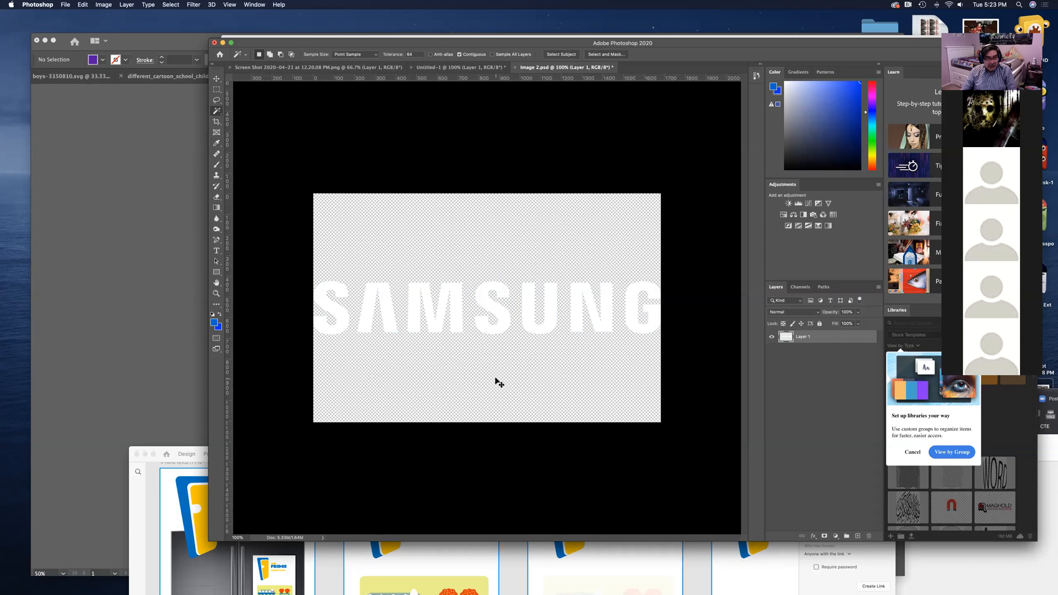
Step: Save the recoloured Image 2.psd and switch to the fridge design in Adobe XD
{"action": "key", "text": "super+Tab"}
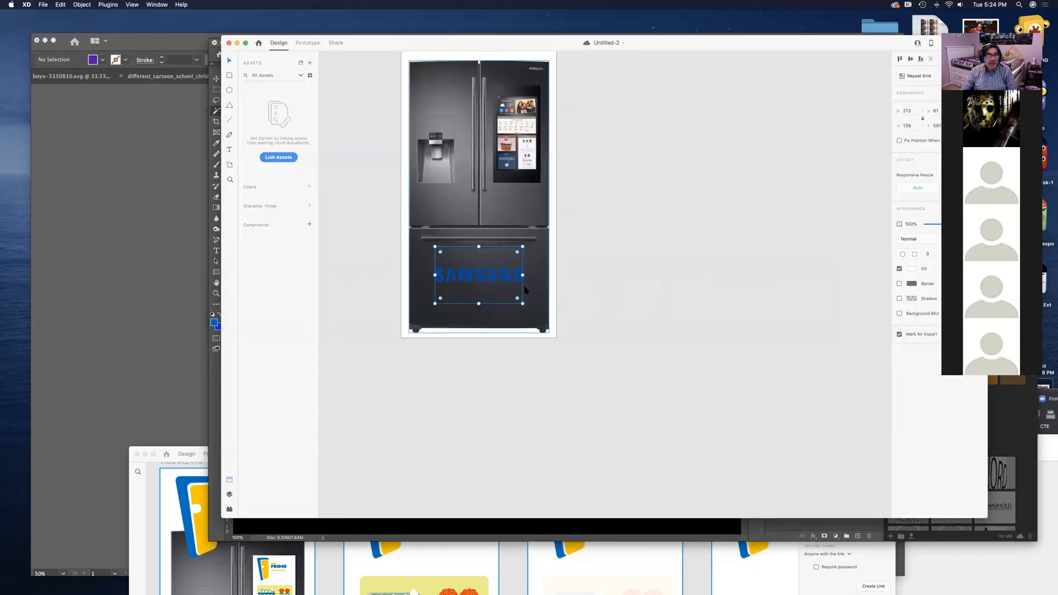
{"action": "key", "text": "super+Tab"}
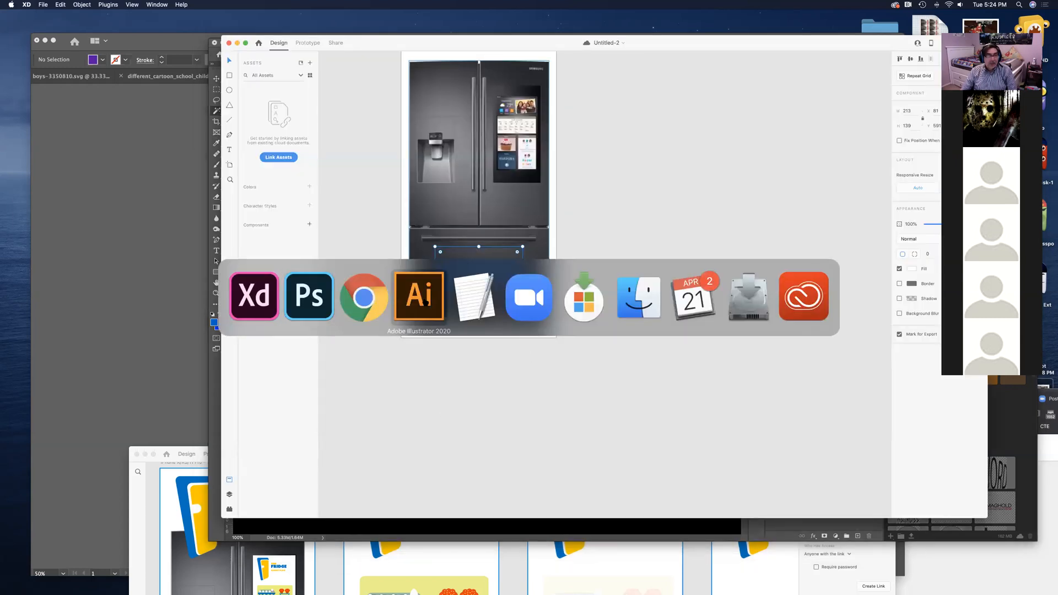
{"action": "left_click", "coordinate": [321, 298]}
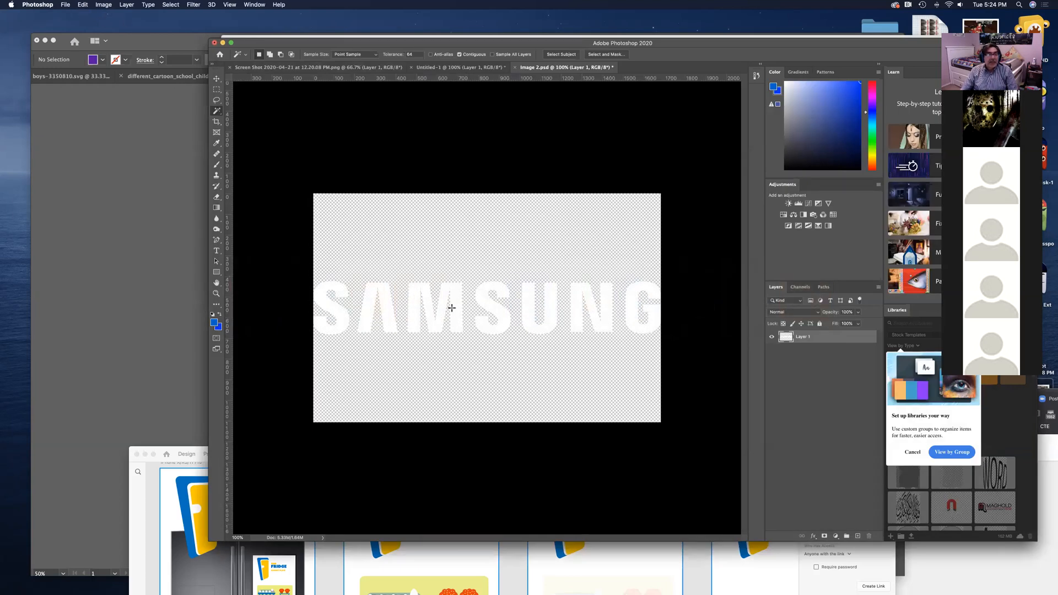
{"action": "left_click", "coordinate": [65, 5]}
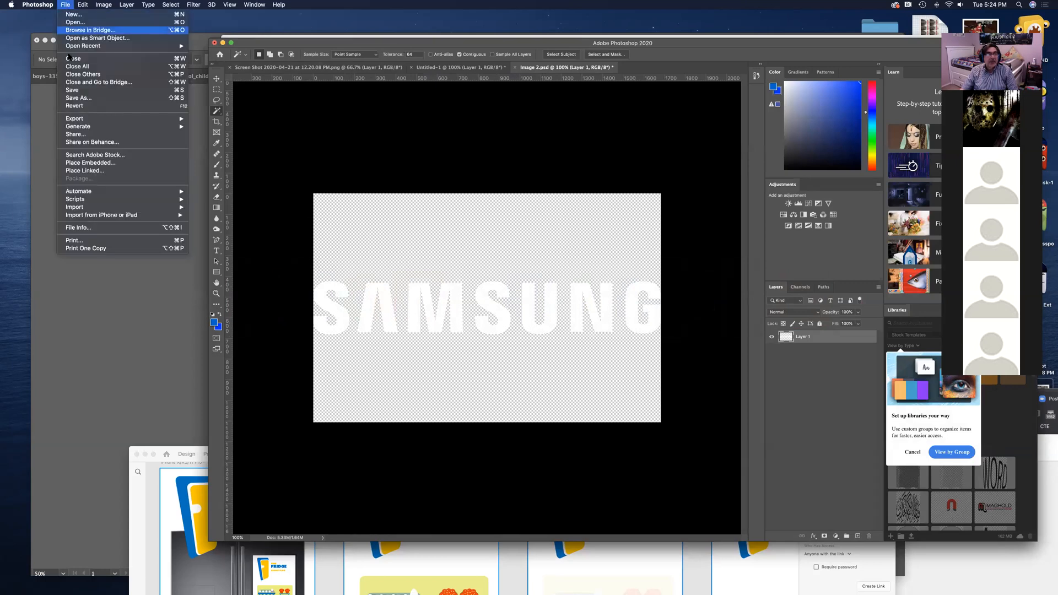
{"action": "left_click", "coordinate": [71, 90]}
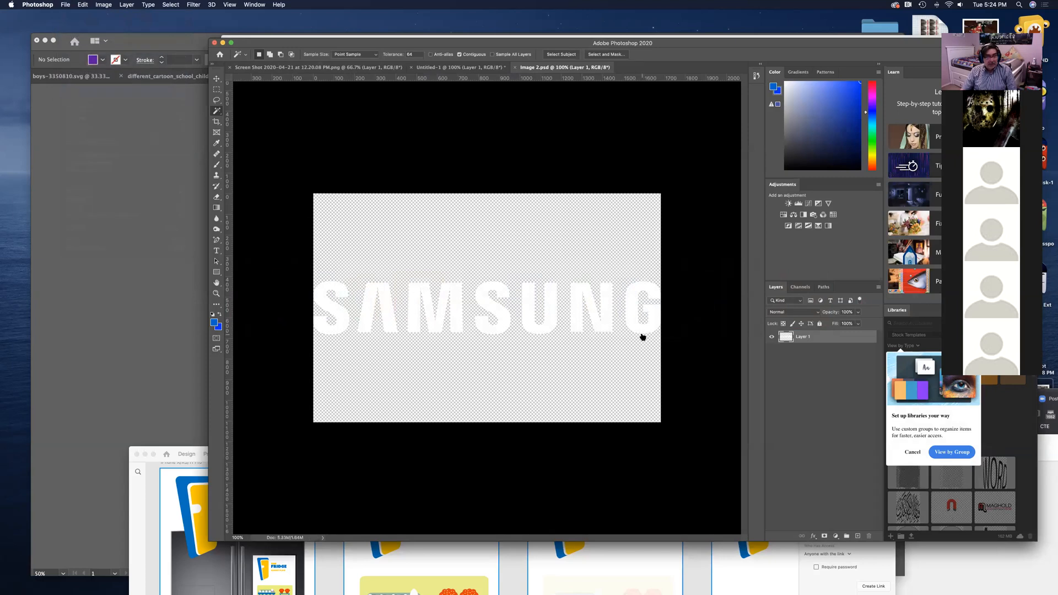
{"action": "key", "text": "super+Tab"}
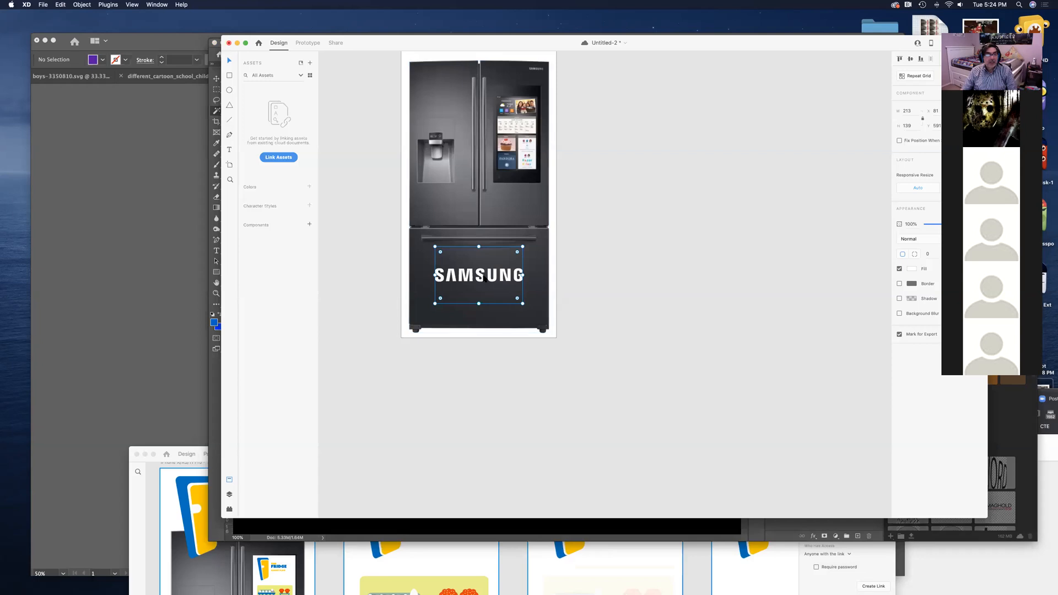
Step: Move the white Samsung logo slightly lower on the fridge's bottom drawer
{"action": "left_click", "coordinate": [617, 314]}
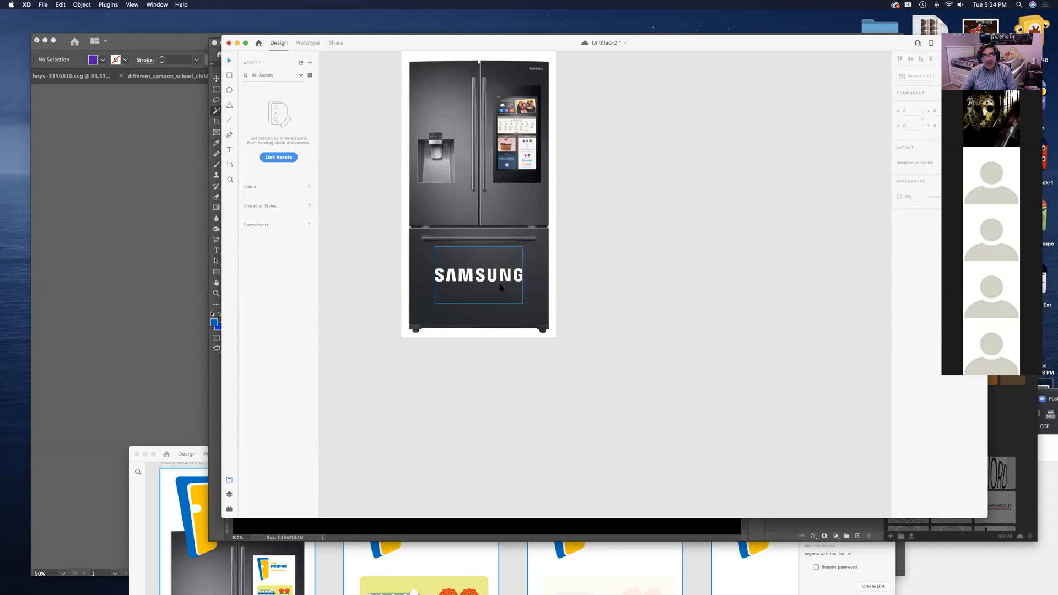
{"action": "left_click_drag", "start_coordinate": [488, 280], "coordinate": [487, 286]}
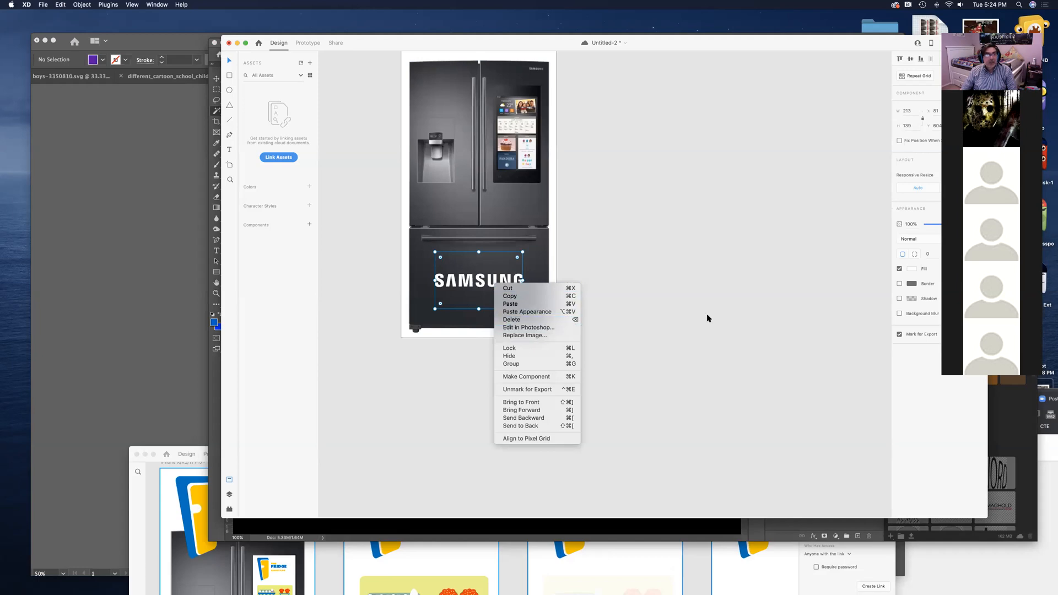
{"action": "left_click", "coordinate": [701, 288]}
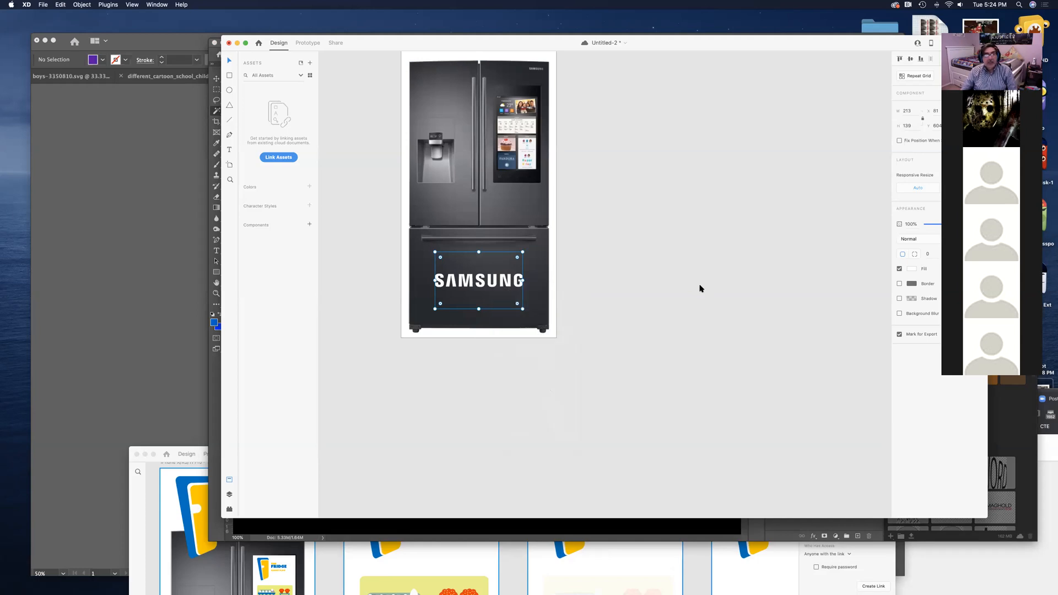
{"action": "scroll", "coordinate": [659, 302], "scroll_direction": "up", "scroll_amount": 5}
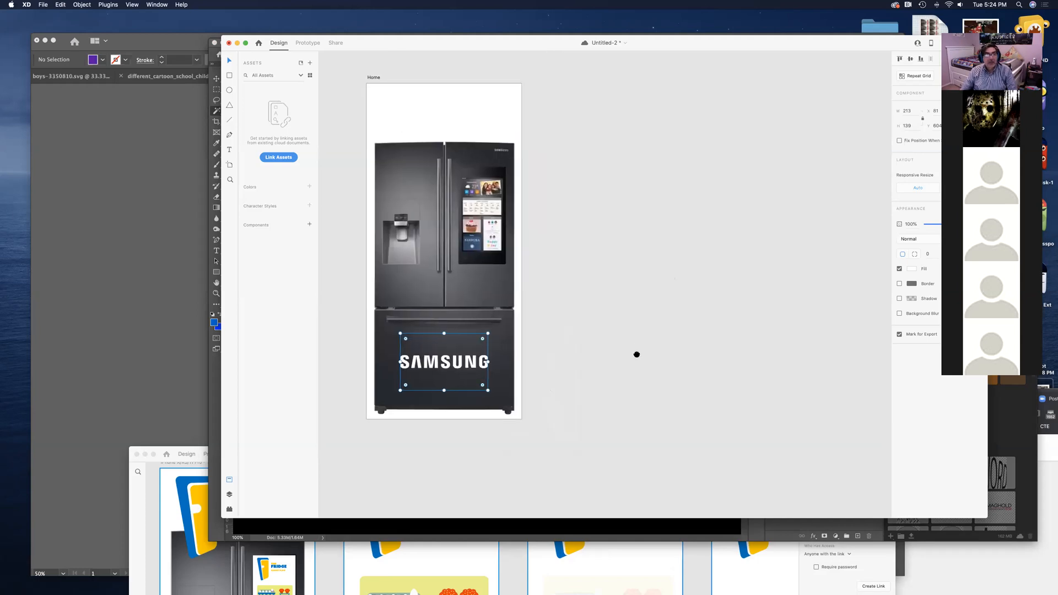
Step: Copy the purple-and-yellow Fridge Market Place logo from Illustrator and paste it into the Adobe XD design
{"action": "key", "text": "super+Tab"}
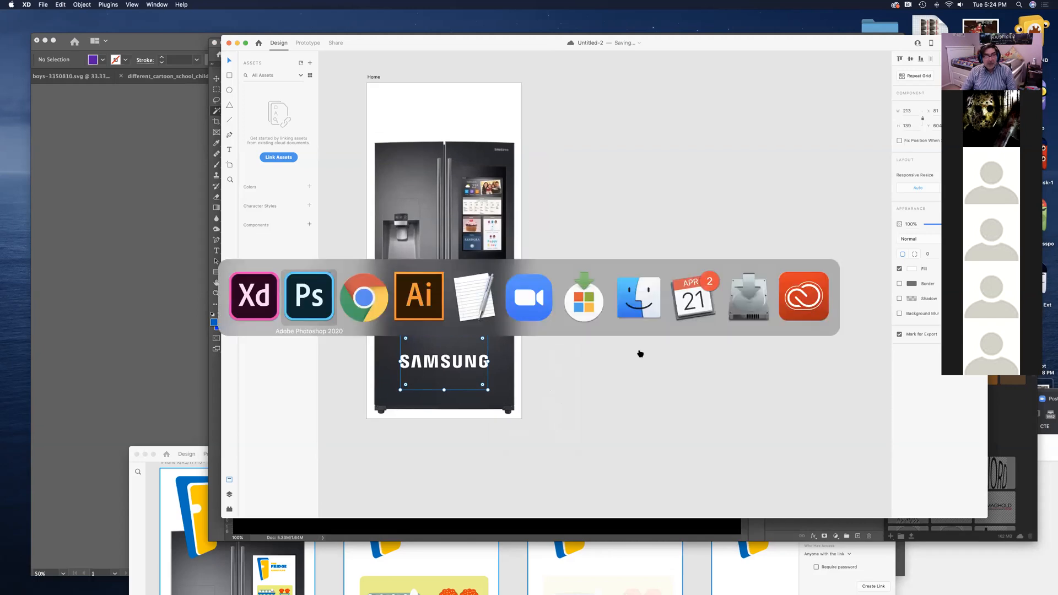
{"action": "left_click", "coordinate": [434, 298]}
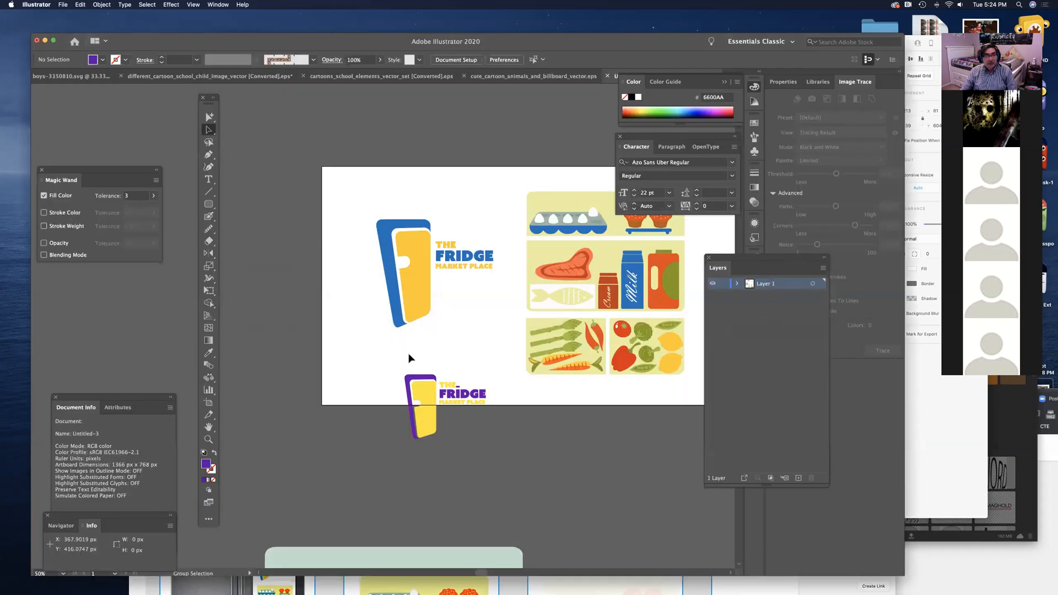
{"action": "left_click_drag", "start_coordinate": [494, 447], "coordinate": [496, 448]}
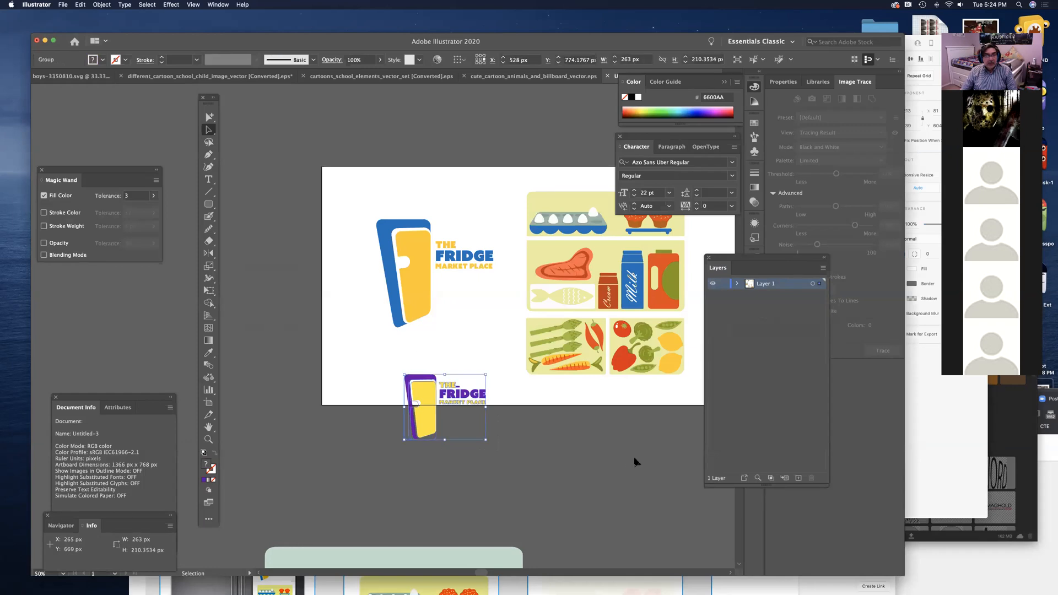
{"action": "left_click", "coordinate": [80, 5]}
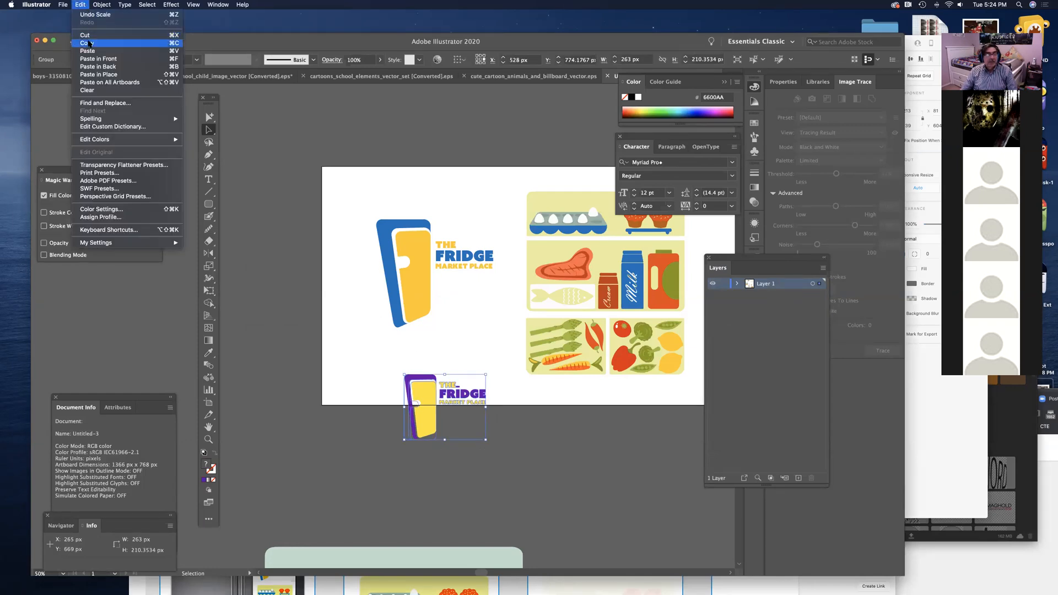
{"action": "key", "text": "Escape"}
{"action": "key", "text": "super+Tab"}
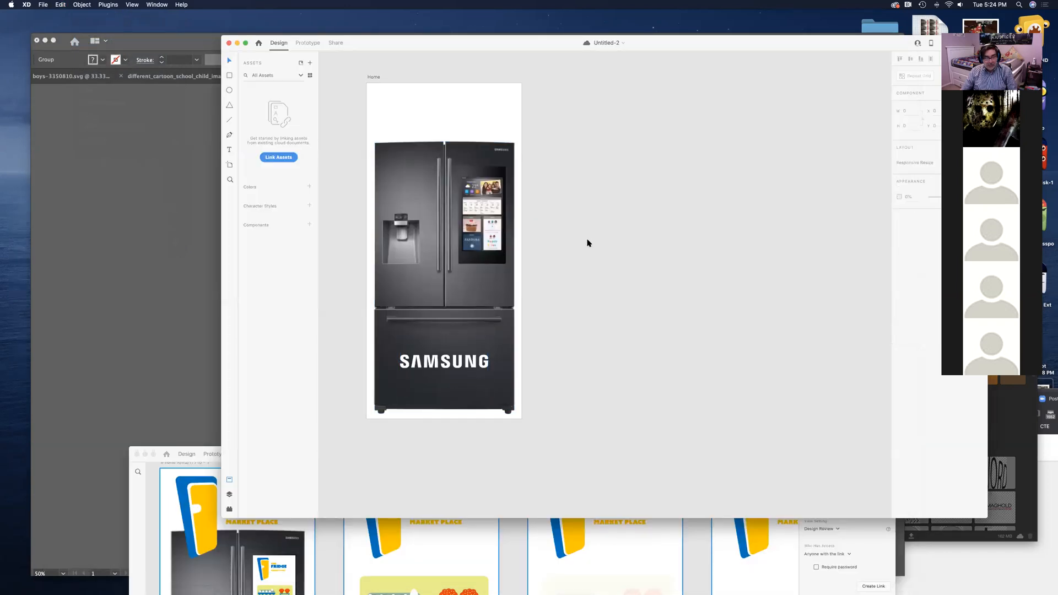
{"action": "key", "text": "super+v"}
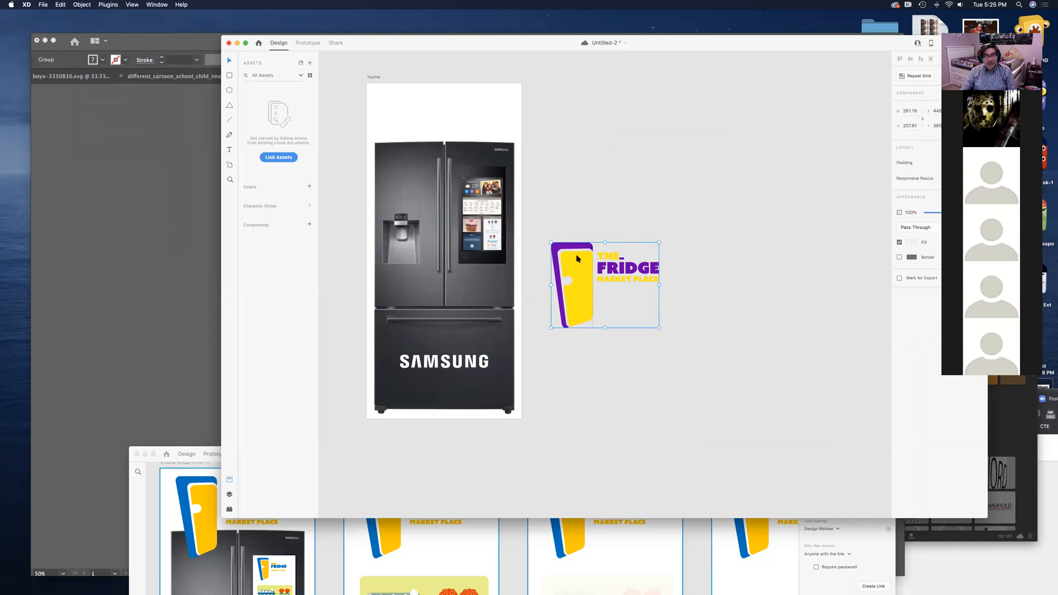
Step: Place the pasted logo over the top of the fridge on the Home artboard and stretch it to about 295 wide by 206.5 high
{"action": "left_click_drag", "start_coordinate": [578, 314], "coordinate": [409, 168]}
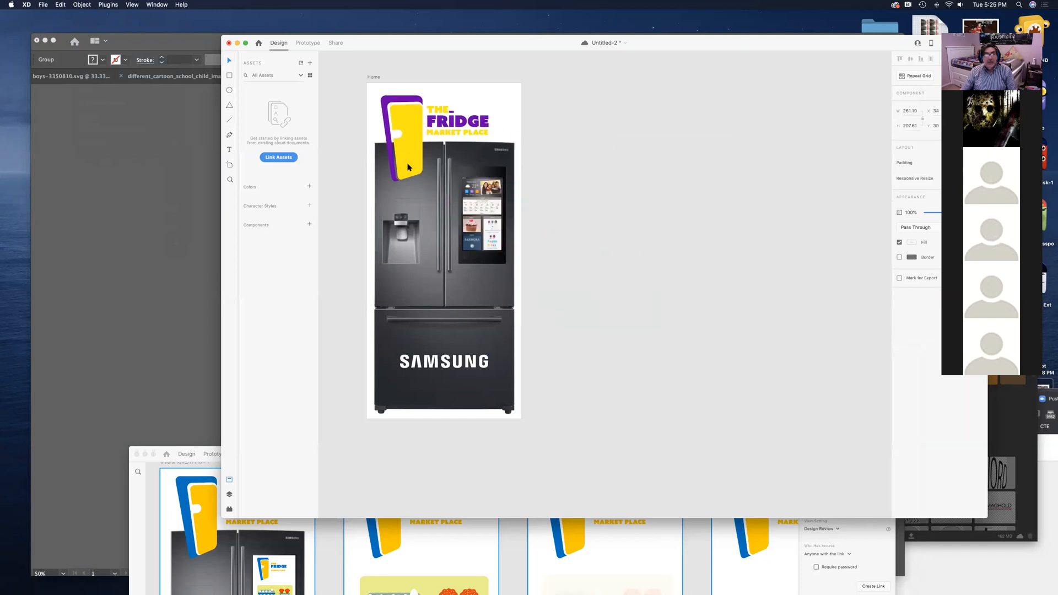
{"action": "left_click_drag", "start_coordinate": [488, 94], "coordinate": [502, 90]}
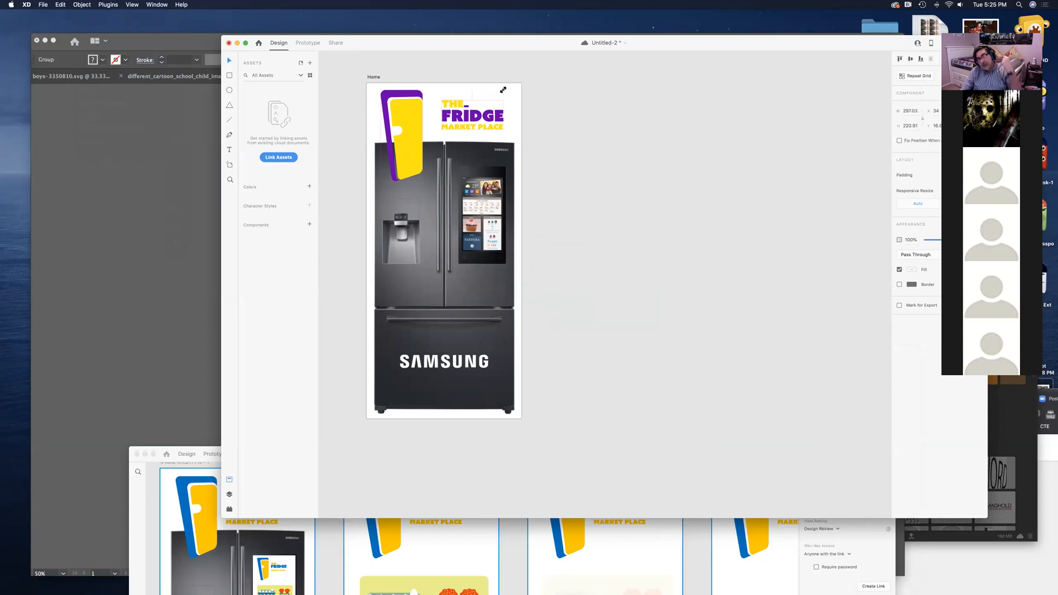
{"action": "left_click_drag", "start_coordinate": [503, 90], "coordinate": [528, 82]}
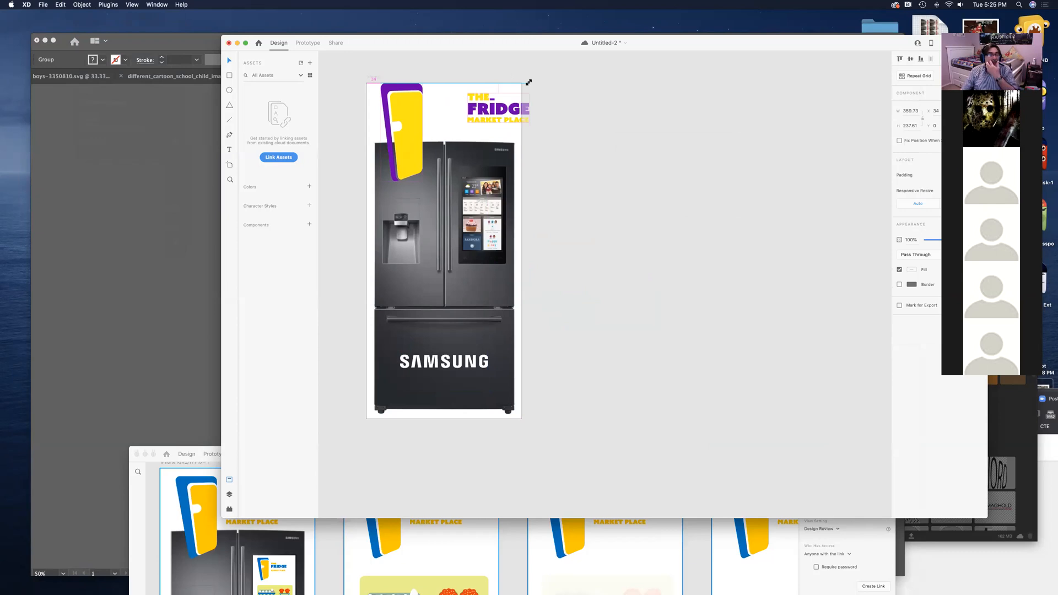
{"action": "left_click_drag", "start_coordinate": [512, 90], "coordinate": [501, 96]}
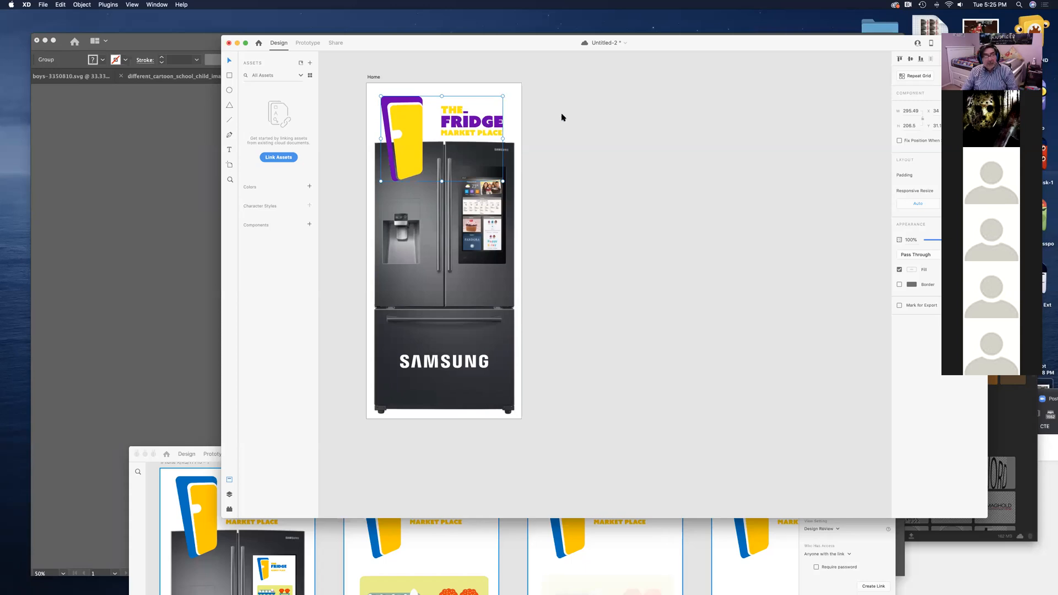
Step: Switch to Illustrator and move the purple-and-yellow logo up onto the artboard, just beneath the blue version
{"action": "key", "text": "super+Tab"}
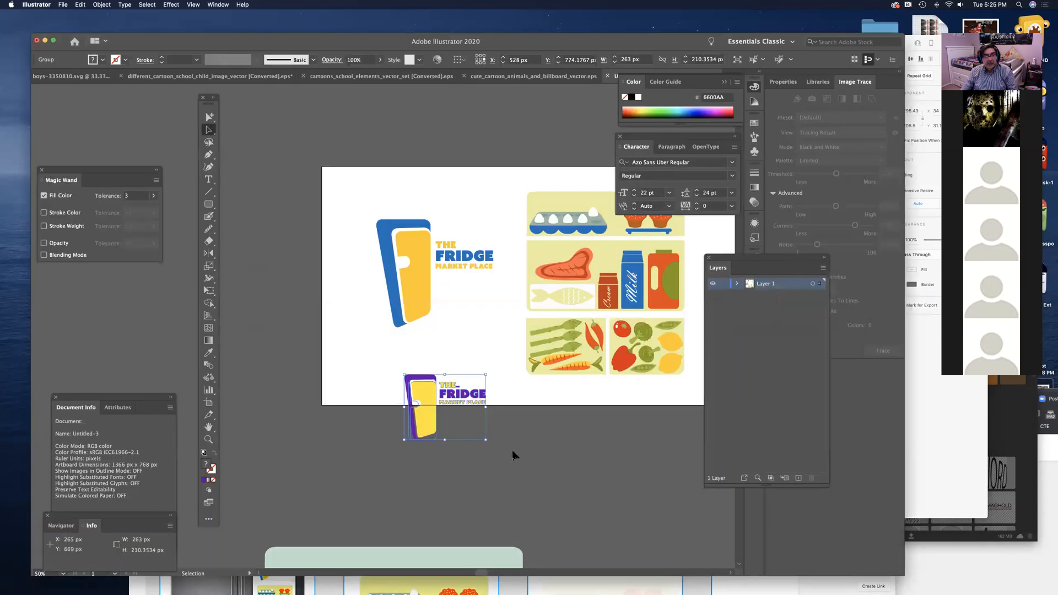
{"action": "left_click_drag", "start_coordinate": [466, 411], "coordinate": [431, 375]}
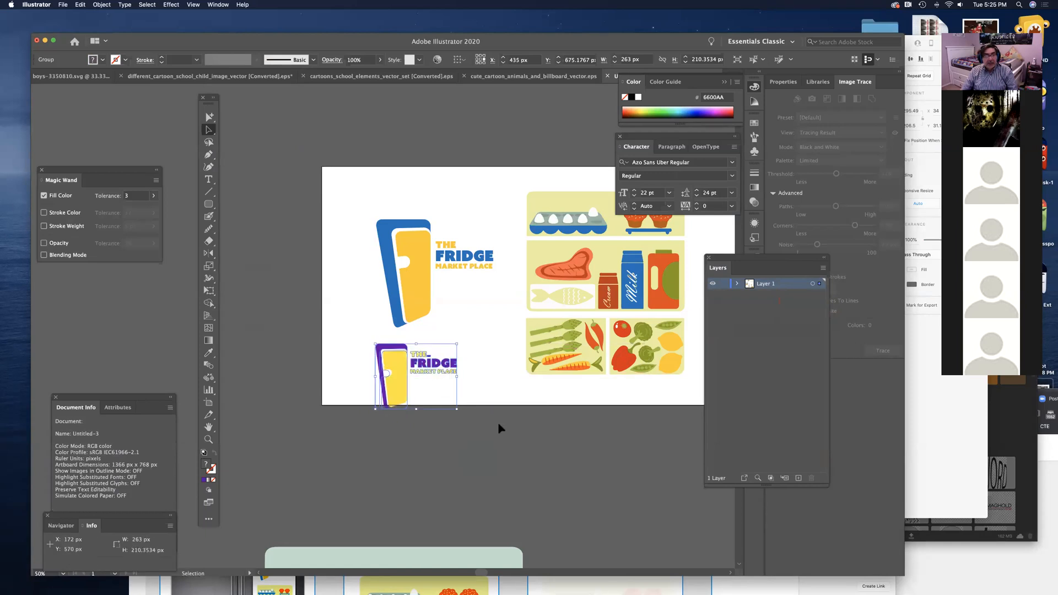
{"action": "key", "text": "super"}
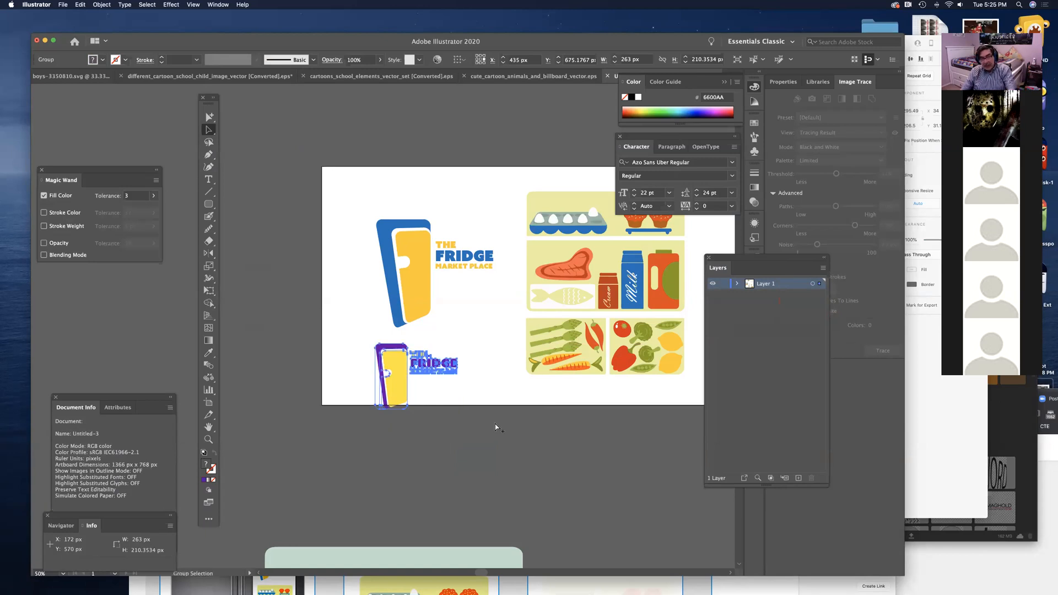
Step: Select only the door icon of the purple-and-yellow logo and expand its appearance
{"action": "key", "text": "super+equal"}
{"action": "key", "text": "super+equal"}
{"action": "key", "text": "super+equal"}
{"action": "left_click_drag", "start_coordinate": [412, 353], "coordinate": [468, 376]}
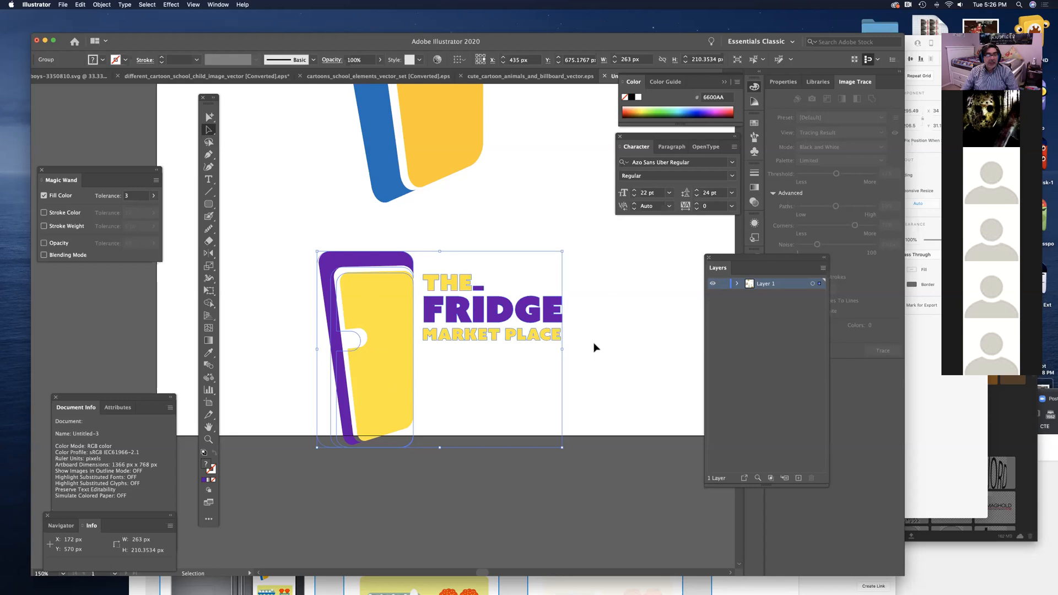
{"action": "left_click", "coordinate": [643, 424]}
{"action": "left_click", "coordinate": [402, 405]}
{"action": "left_click", "coordinate": [210, 118]}
{"action": "left_click_drag", "start_coordinate": [297, 231], "coordinate": [323, 284]}
{"action": "left_click_drag", "start_coordinate": [414, 459], "coordinate": [417, 466]}
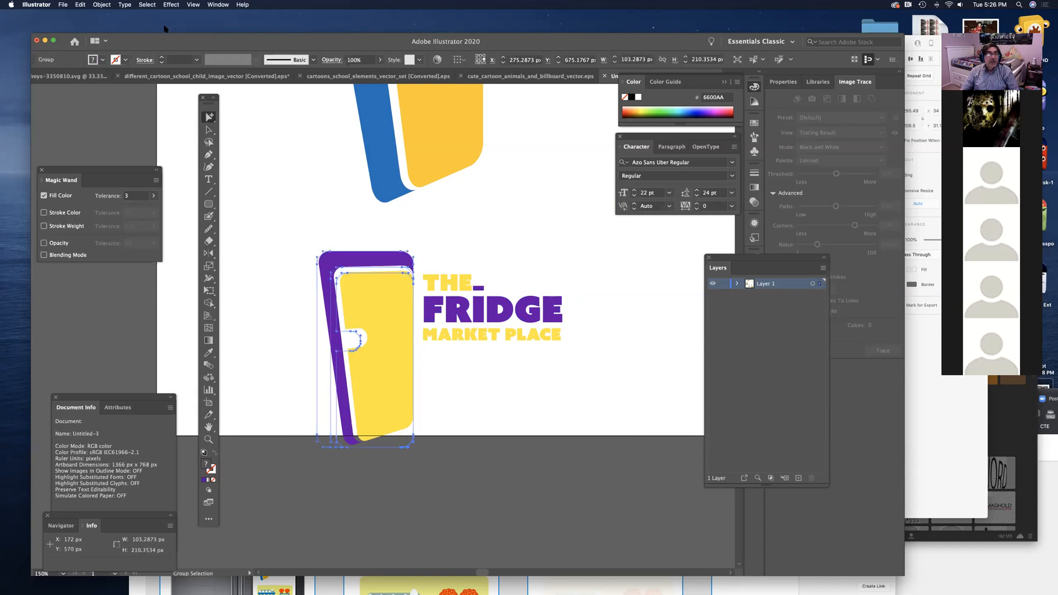
{"action": "left_click", "coordinate": [102, 5]}
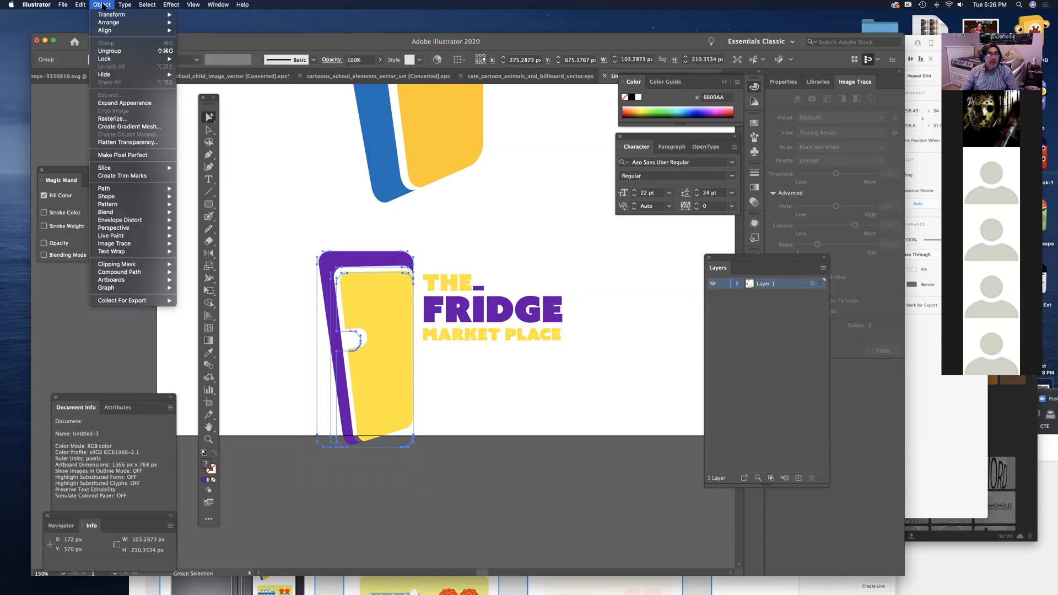
{"action": "left_click", "coordinate": [153, 105]}
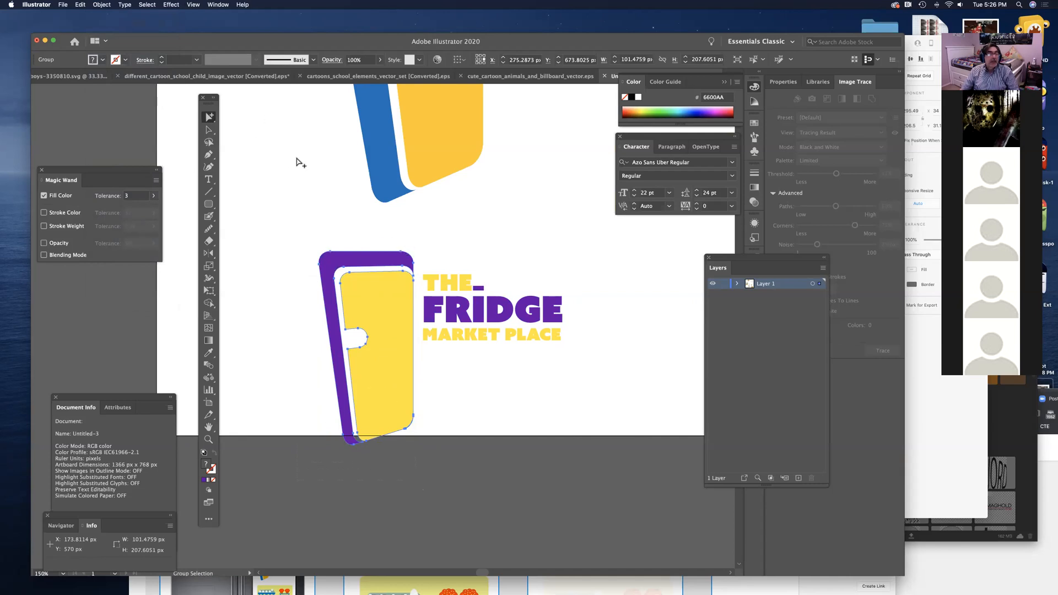
Step: Select the whole purple-and-yellow logo group, including the door icon and lettering
{"action": "left_click", "coordinate": [209, 130]}
{"action": "left_click", "coordinate": [364, 294]}
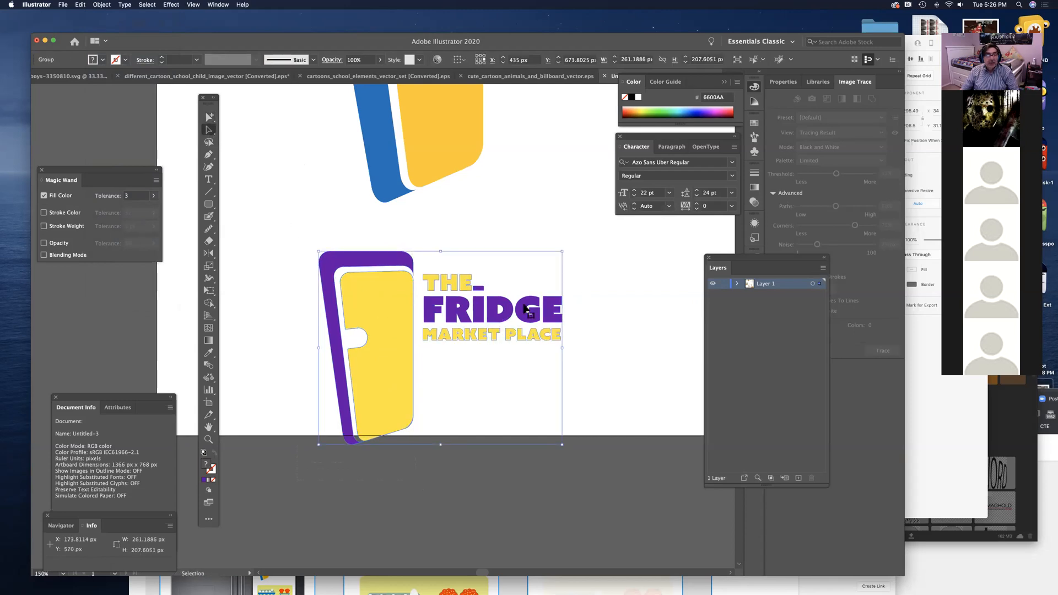
{"action": "left_click_drag", "start_coordinate": [283, 229], "coordinate": [610, 504]}
{"action": "key", "text": "v"}
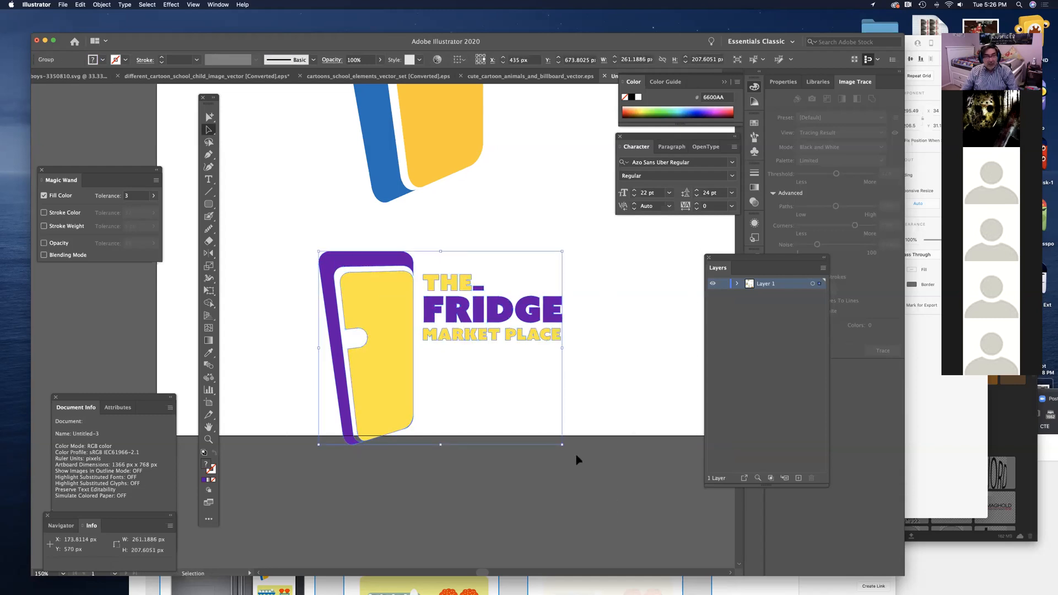
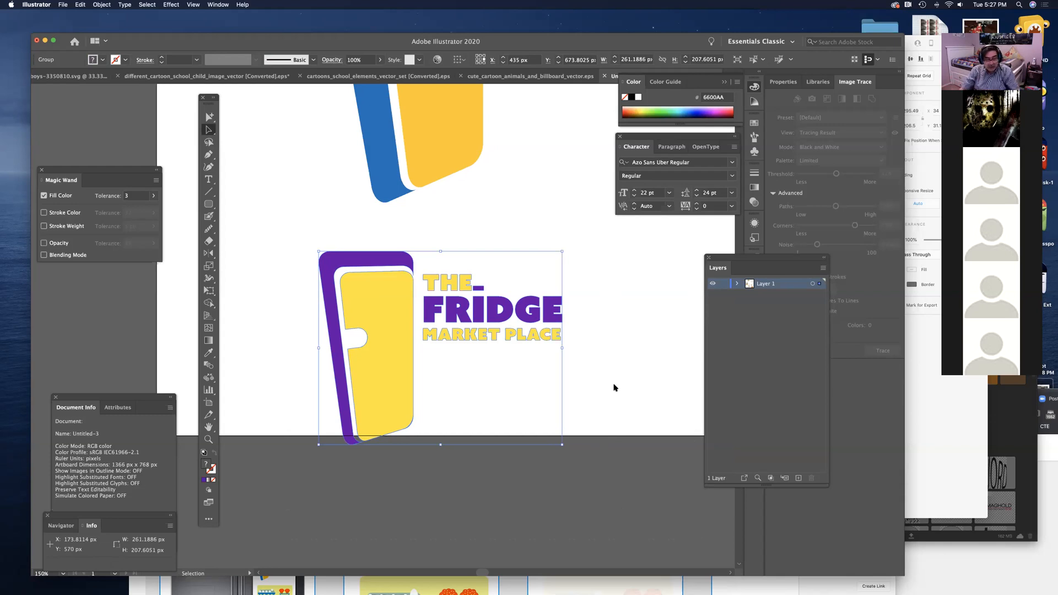
Step: Copy the selected logo from Illustrator, switch to XD and replace the stretched logo on the Home artboard with it
{"action": "key", "text": "alt"}
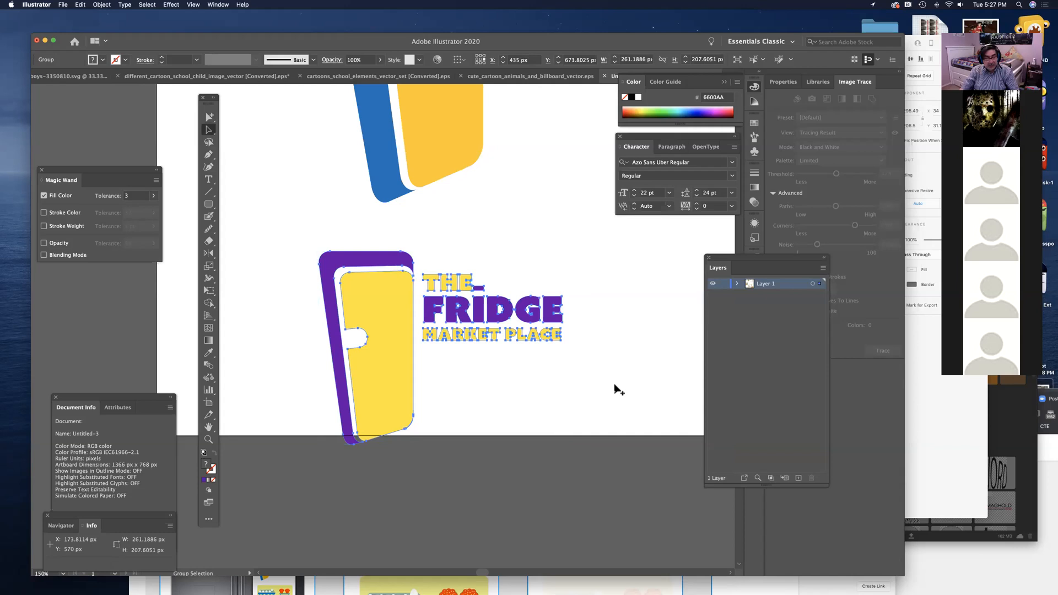
{"action": "key", "text": "super+Tab"}
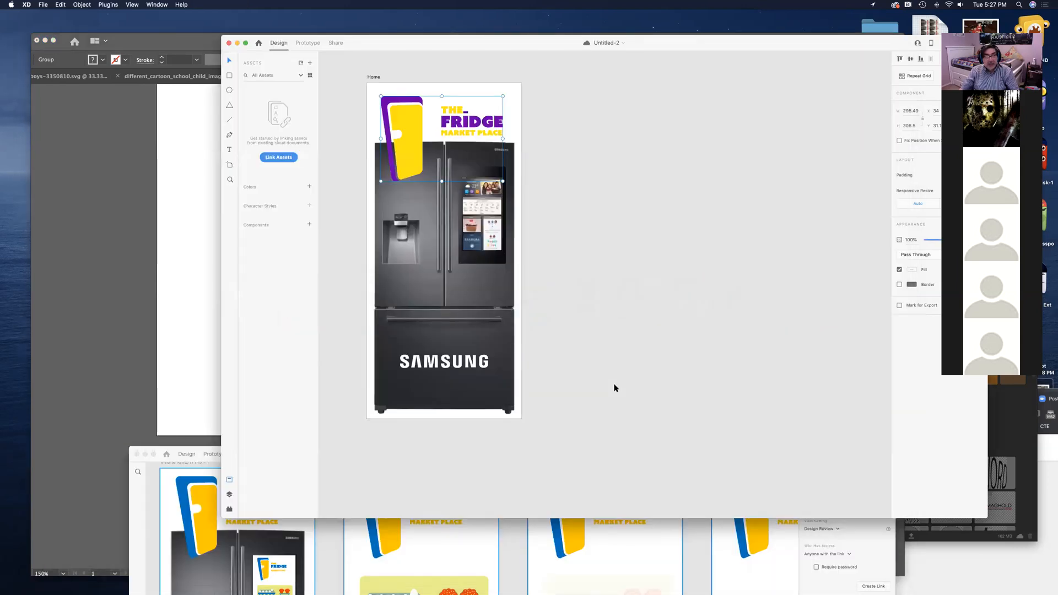
{"action": "left_click_drag", "start_coordinate": [609, 158], "coordinate": [456, 114]}
{"action": "left_click", "coordinate": [452, 114]}
{"action": "key", "text": "Delete"}
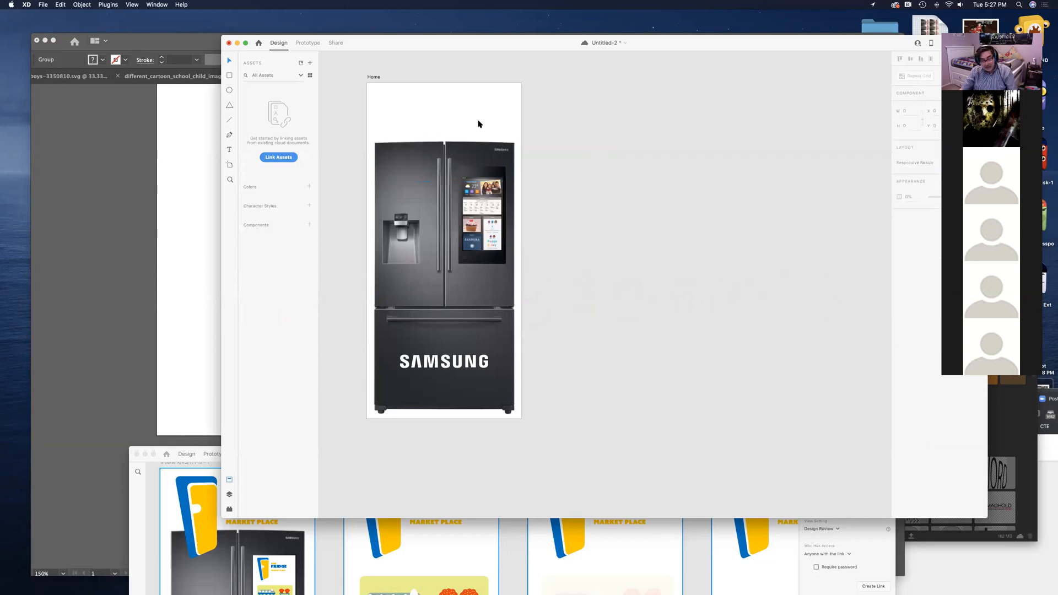
{"action": "key", "text": "super+z"}
Step: Place the new logo over the top of the Home fridge and scale it proportionally to about 257 wide by 204 high
{"action": "left_click_drag", "start_coordinate": [433, 237], "coordinate": [418, 134]}
{"action": "left_click_drag", "start_coordinate": [495, 176], "coordinate": [528, 204]}
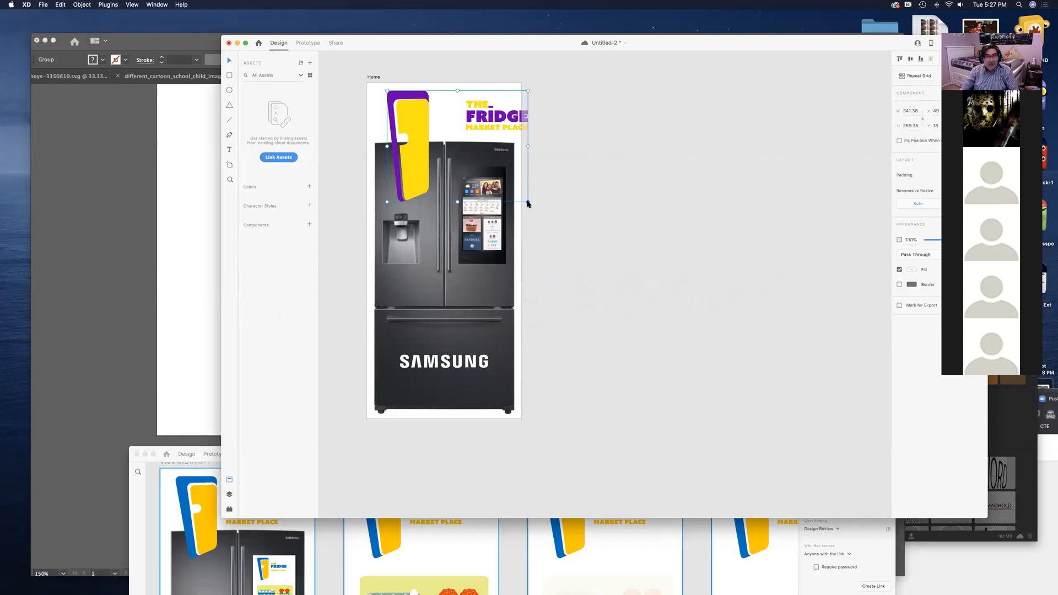
{"action": "key", "text": "super+z"}
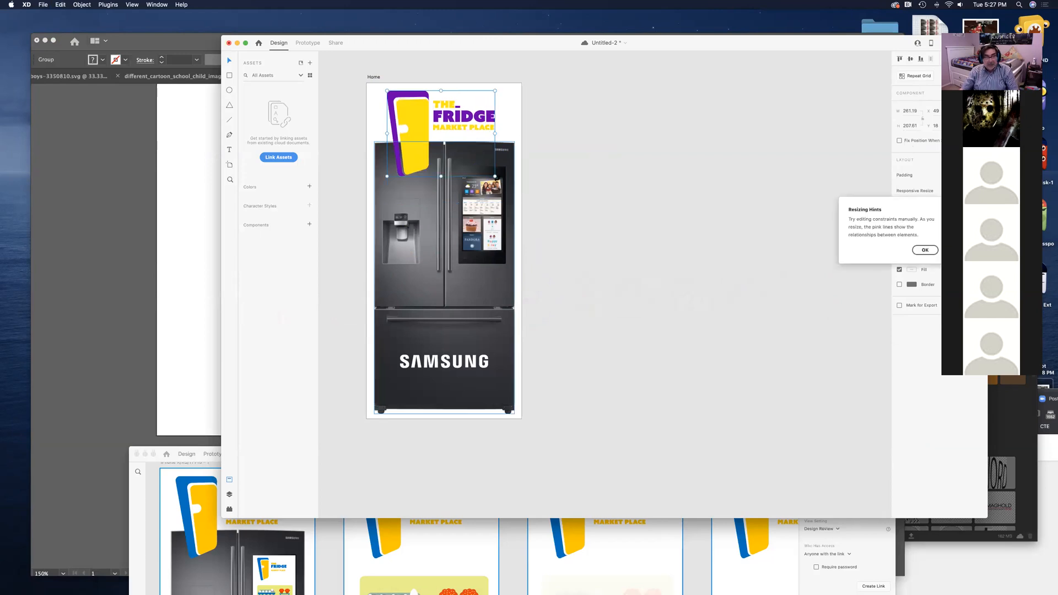
{"action": "left_click_drag", "start_coordinate": [495, 177], "coordinate": [504, 184]}
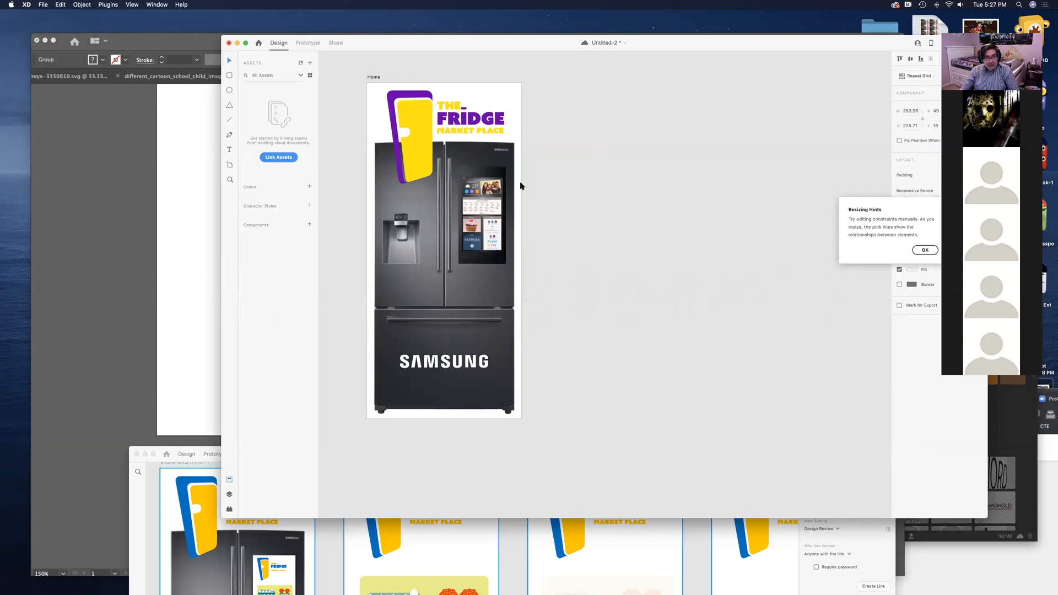
{"action": "left_click_drag", "start_coordinate": [414, 127], "coordinate": [410, 126]}
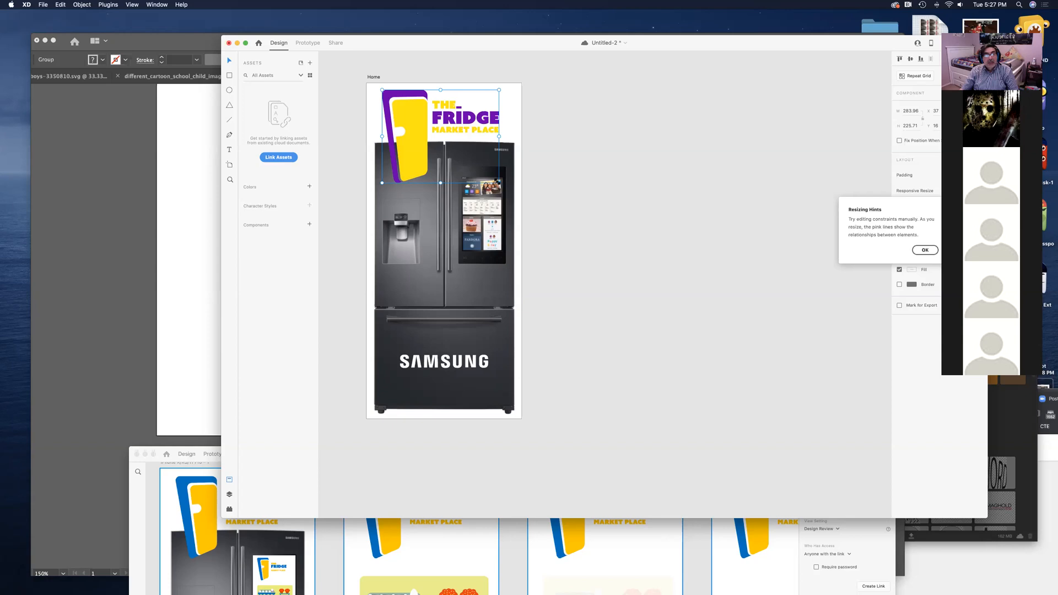
{"action": "left_click_drag", "start_coordinate": [508, 191], "coordinate": [488, 184]}
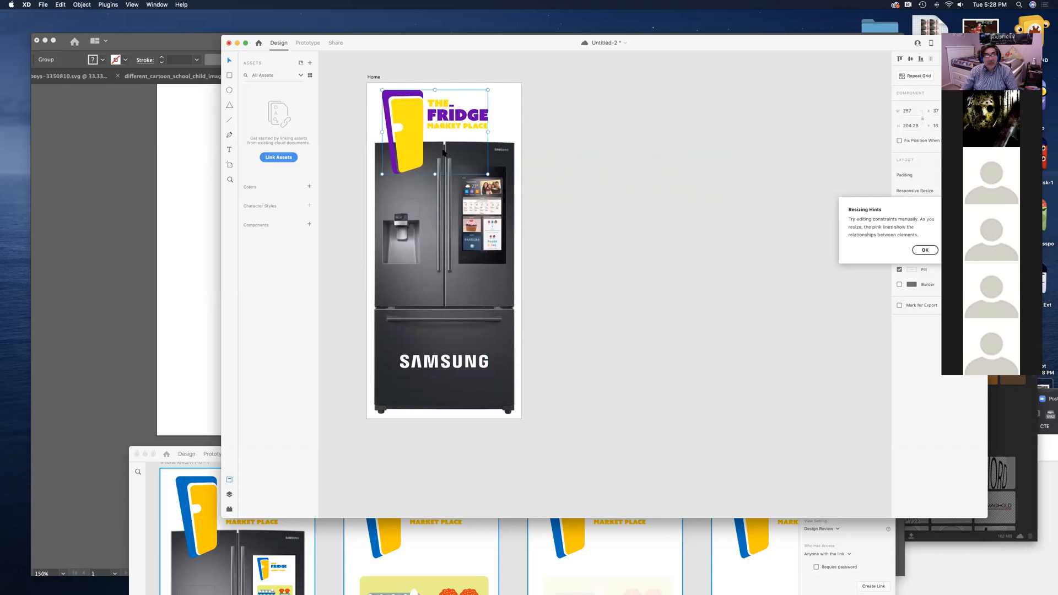
{"action": "left_click_drag", "start_coordinate": [409, 124], "coordinate": [410, 127]}
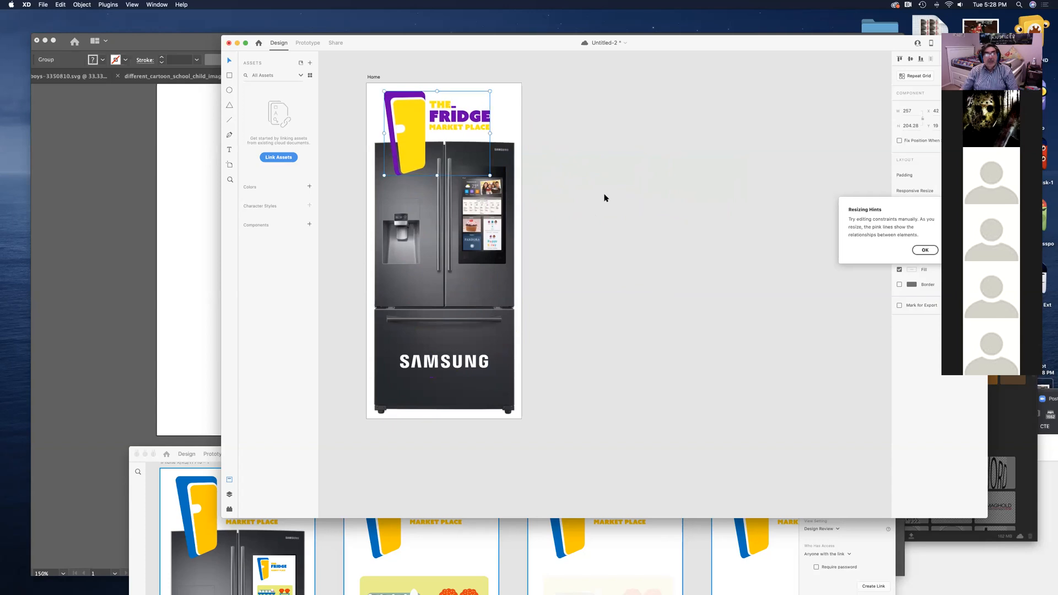
{"action": "left_click", "coordinate": [605, 197]}
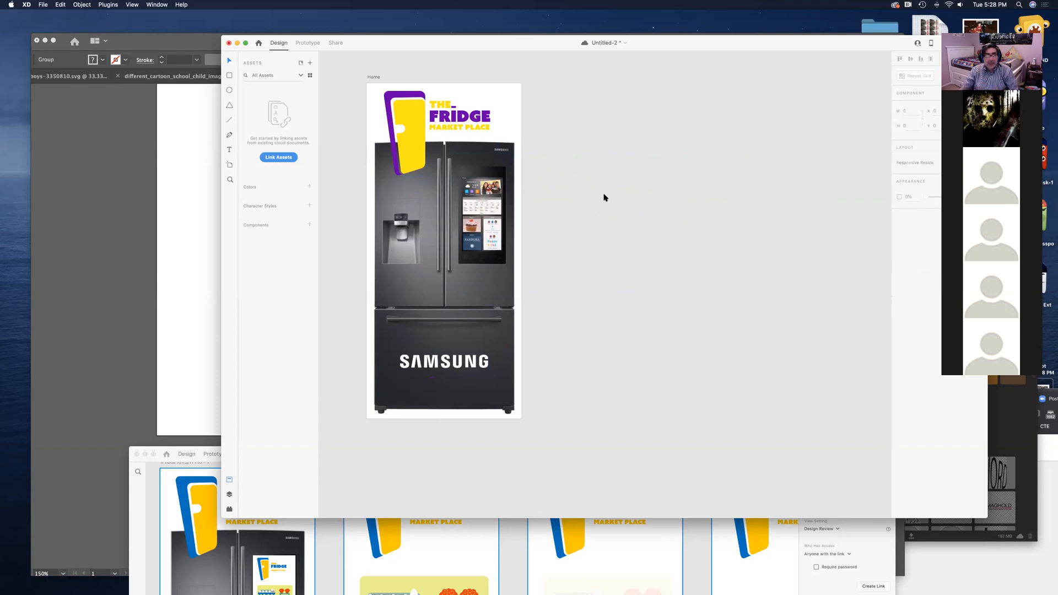
Step: Duplicate the whole Home artboard, with its logo and fridge, beside the original
{"action": "mouse_move", "coordinate": [562, 392]}
{"action": "left_mouse_down"}
{"action": "mouse_move", "coordinate": [540, 255]}
{"action": "mouse_move", "coordinate": [569, 382]}
{"action": "left_mouse_up"}
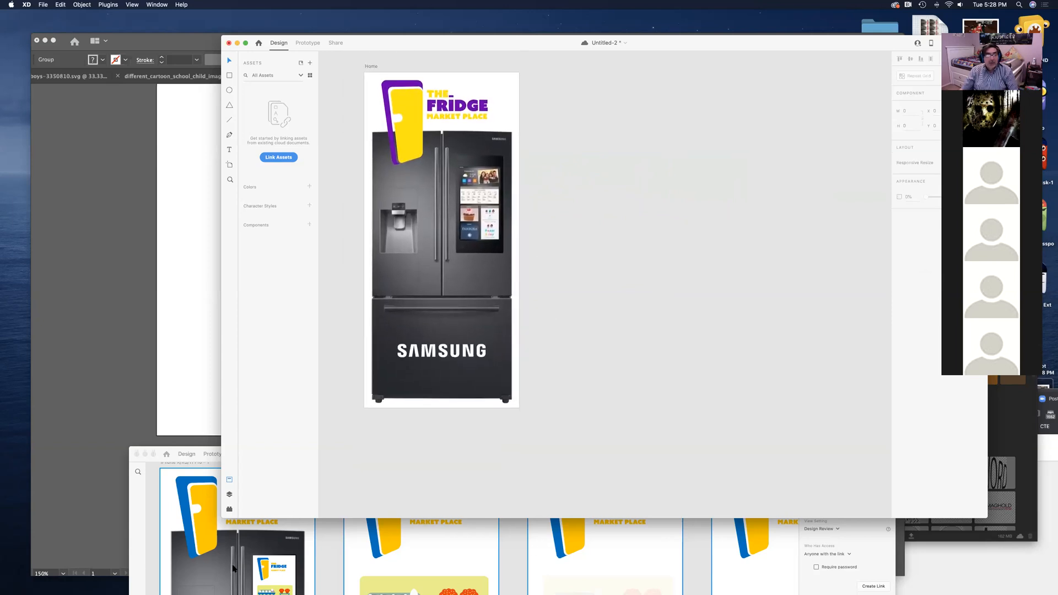
{"action": "left_click", "coordinate": [371, 67]}
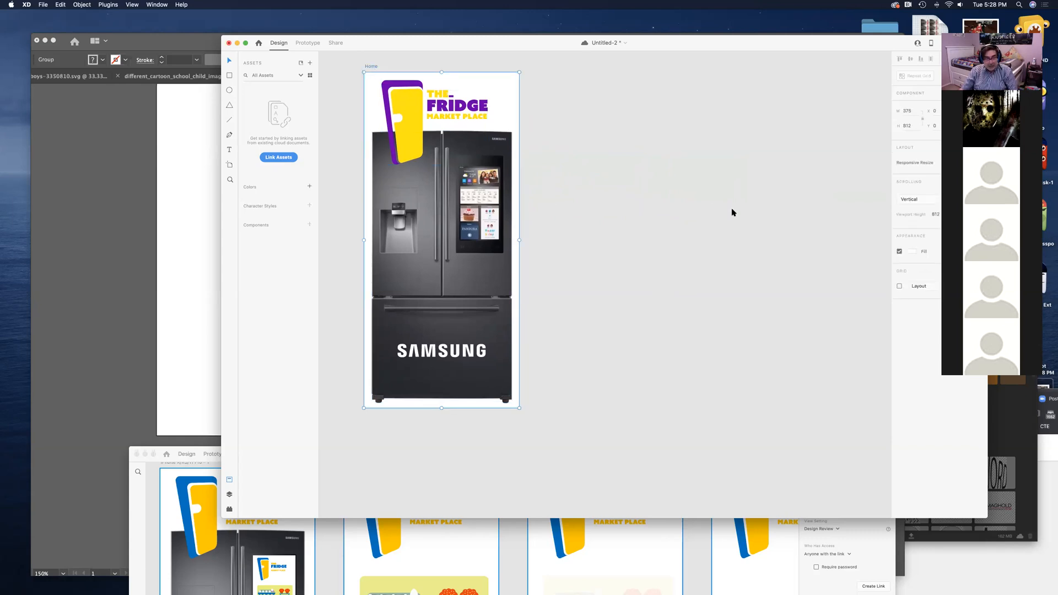
{"action": "key", "text": "super+d"}
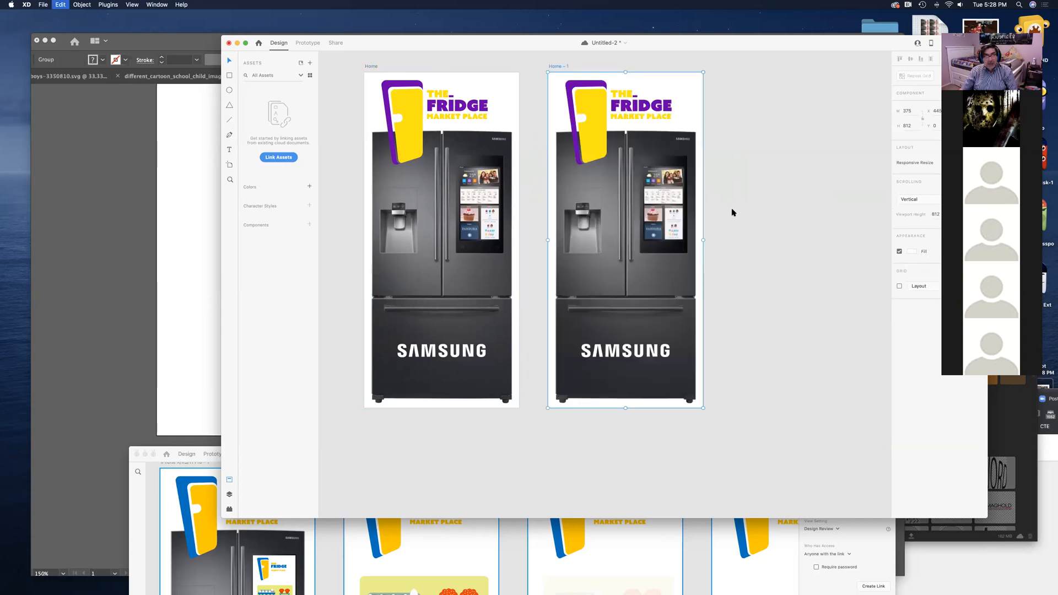
Step: Delete the fridge image and the white Samsung lettering from the duplicated artboard, leaving only the logo
{"action": "left_click", "coordinate": [656, 283]}
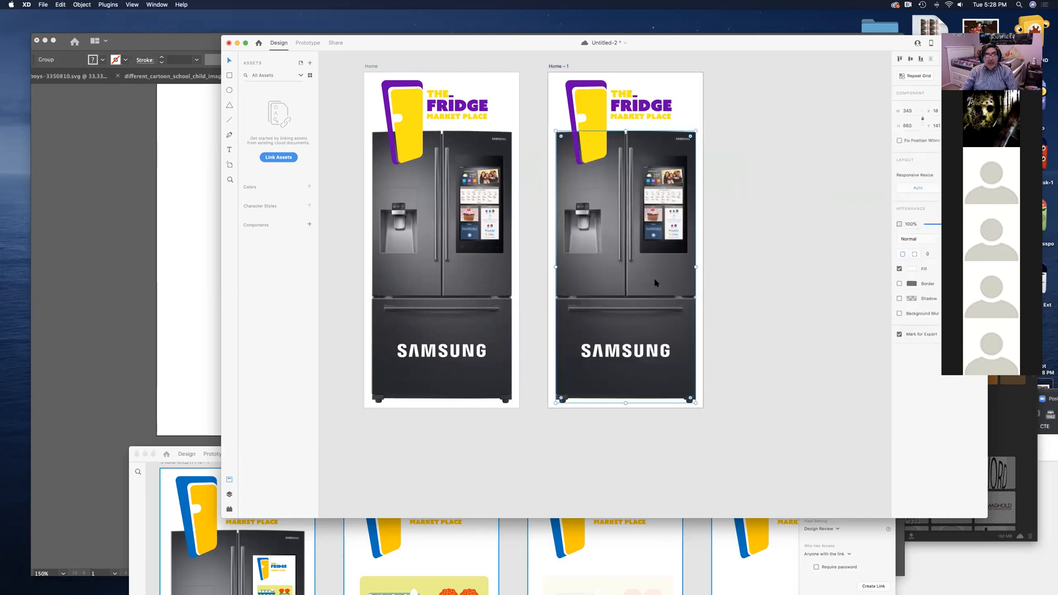
{"action": "key", "text": "Delete"}
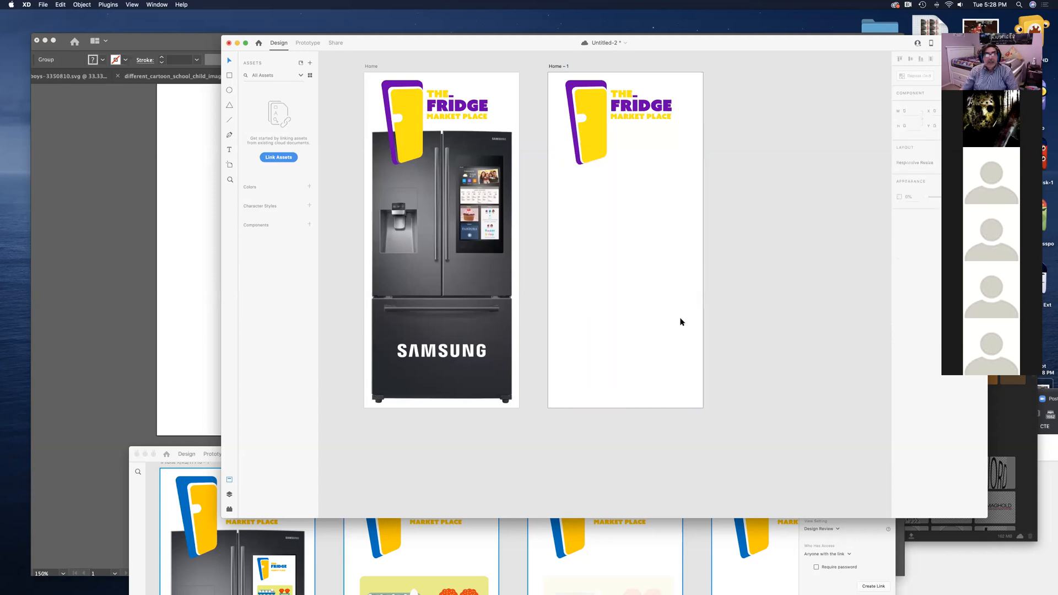
{"action": "left_click", "coordinate": [633, 350]}
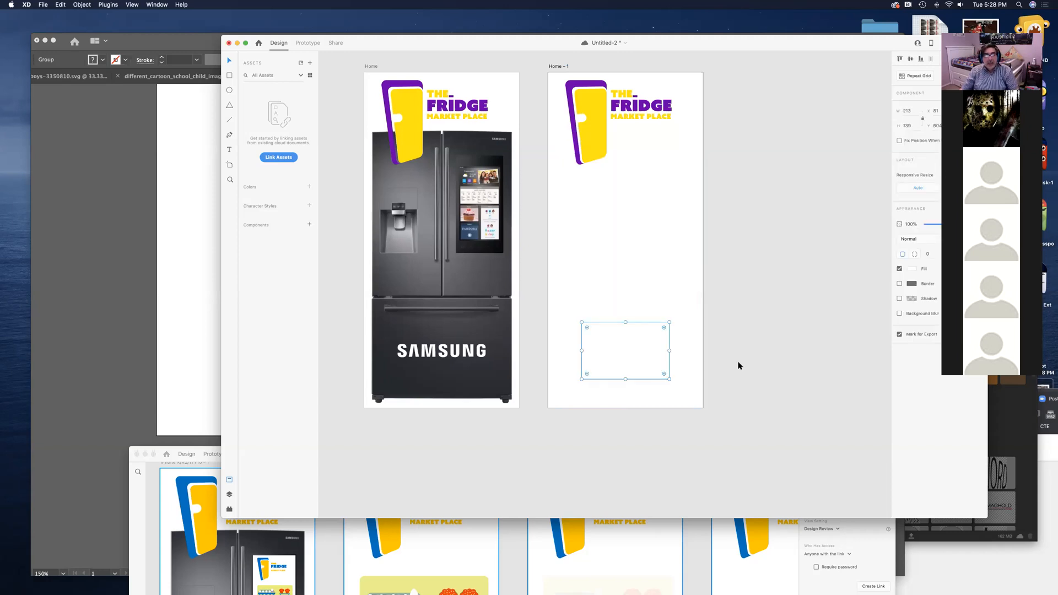
{"action": "key", "text": "Delete"}
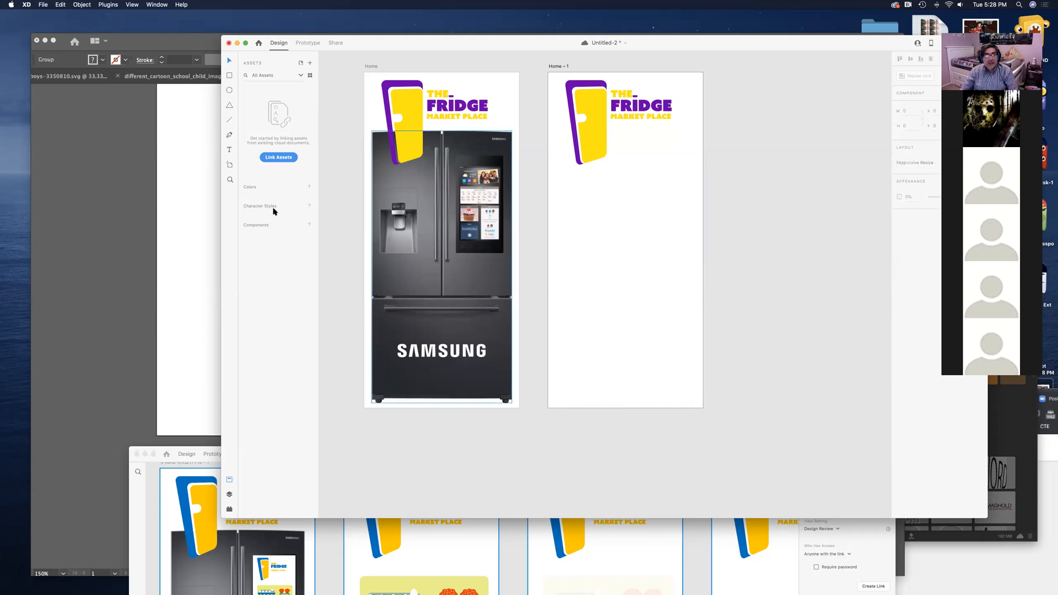
Step: Draw a rectangle 375 wide by 56 high along the bottom edge of the duplicated artboard, spanning its full width
{"action": "left_click", "coordinate": [230, 76]}
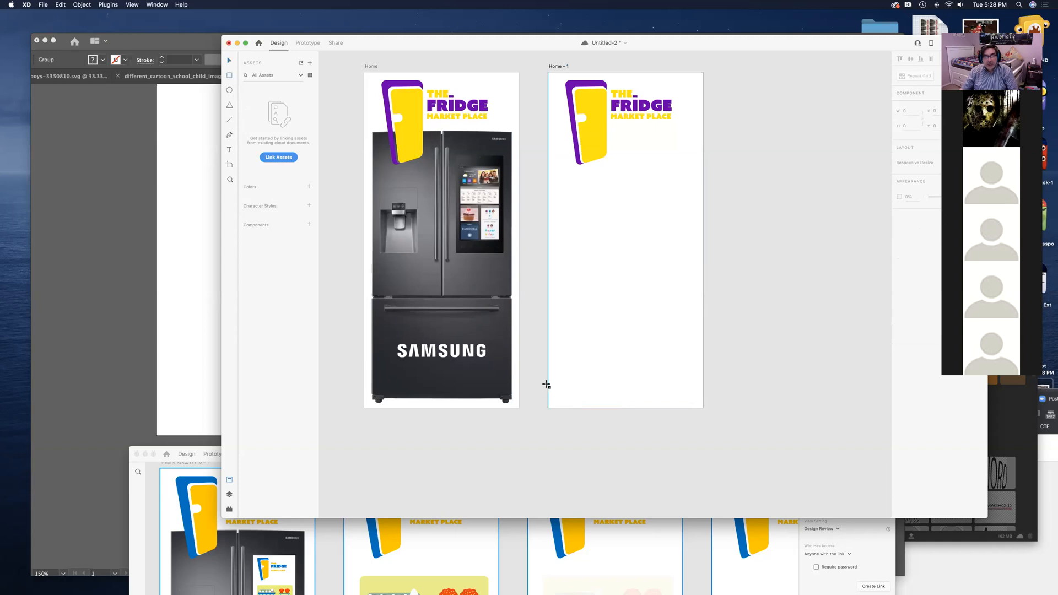
{"action": "left_click_drag", "start_coordinate": [548, 385], "coordinate": [704, 409]}
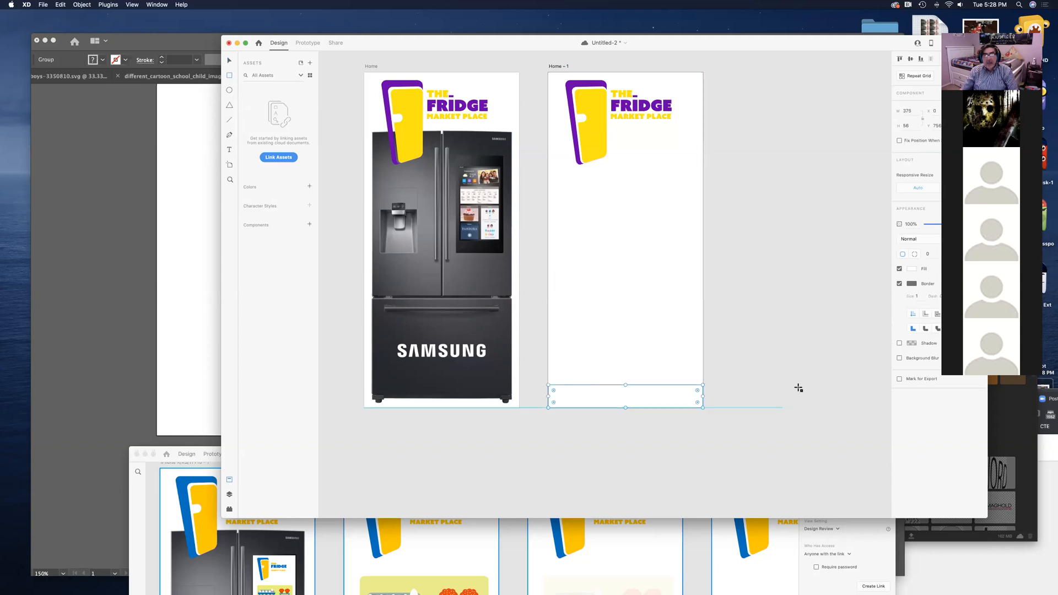
{"action": "left_click_drag", "start_coordinate": [786, 45], "coordinate": [693, 42]}
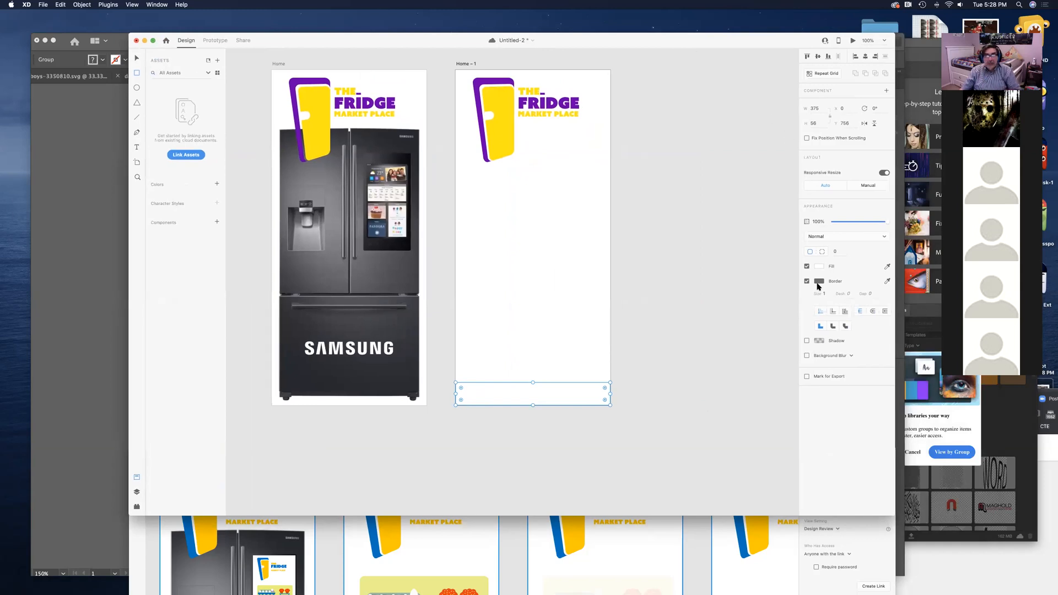
Step: Fill the bottom rectangle with the yellow sampled from the logo's door and turn off its border
{"action": "left_click", "coordinate": [887, 281]}
{"action": "left_click", "coordinate": [838, 271]}
{"action": "left_click", "coordinate": [819, 266]}
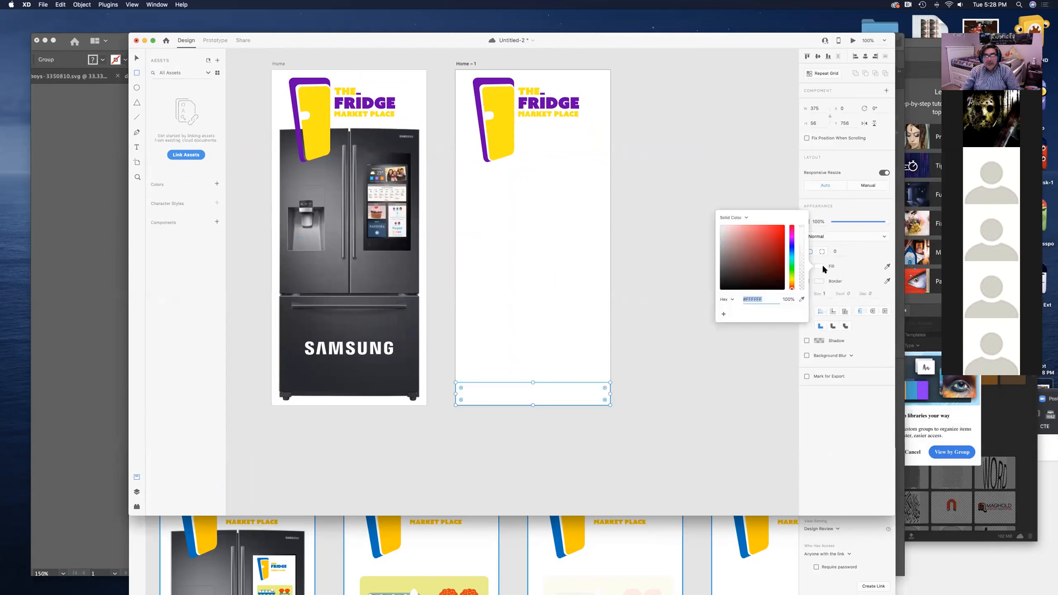
{"action": "left_click", "coordinate": [887, 267]}
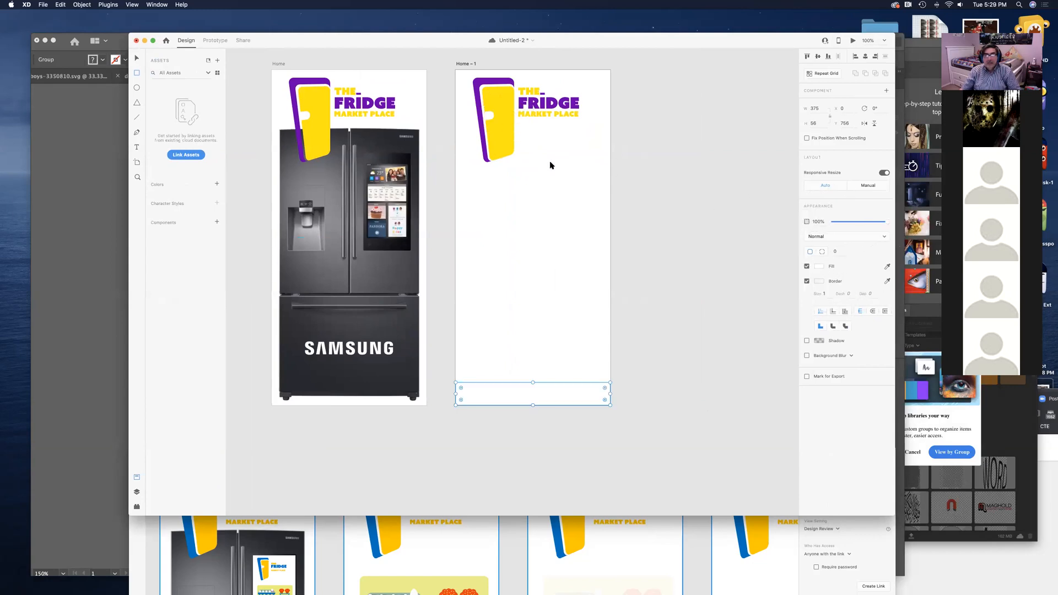
{"action": "left_click", "coordinate": [506, 129]}
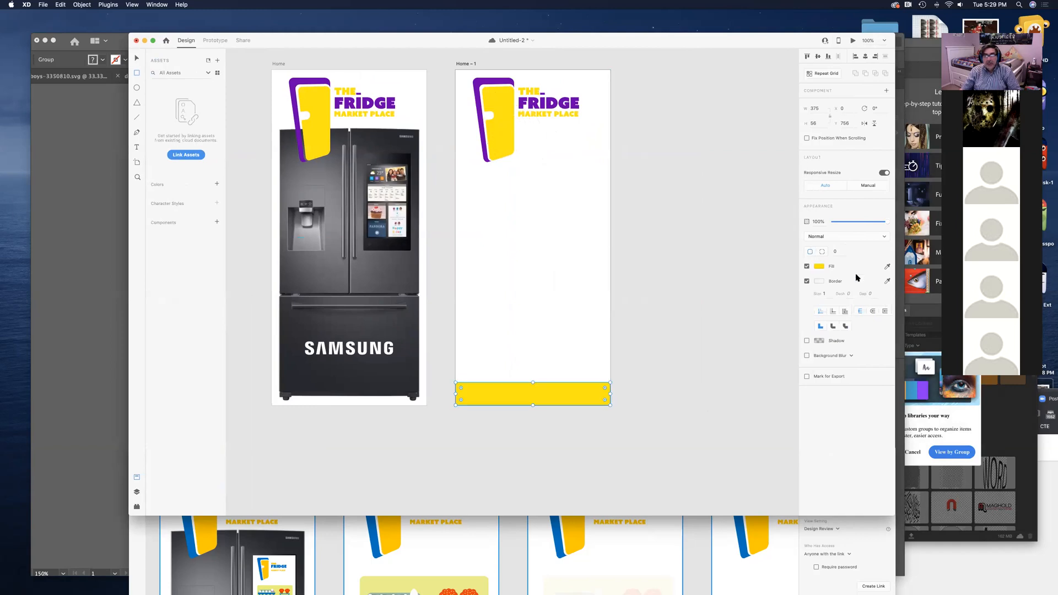
{"action": "left_click", "coordinate": [807, 281]}
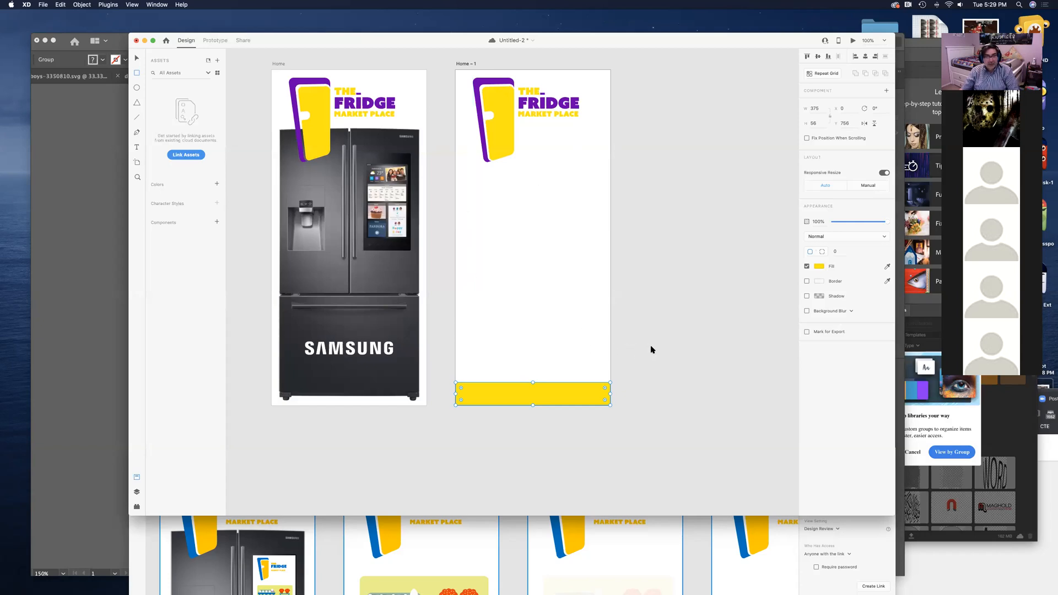
Step: Switch to Illustrator and select the entire food shelves illustration next to the logos
{"action": "key", "text": "super+Tab"}
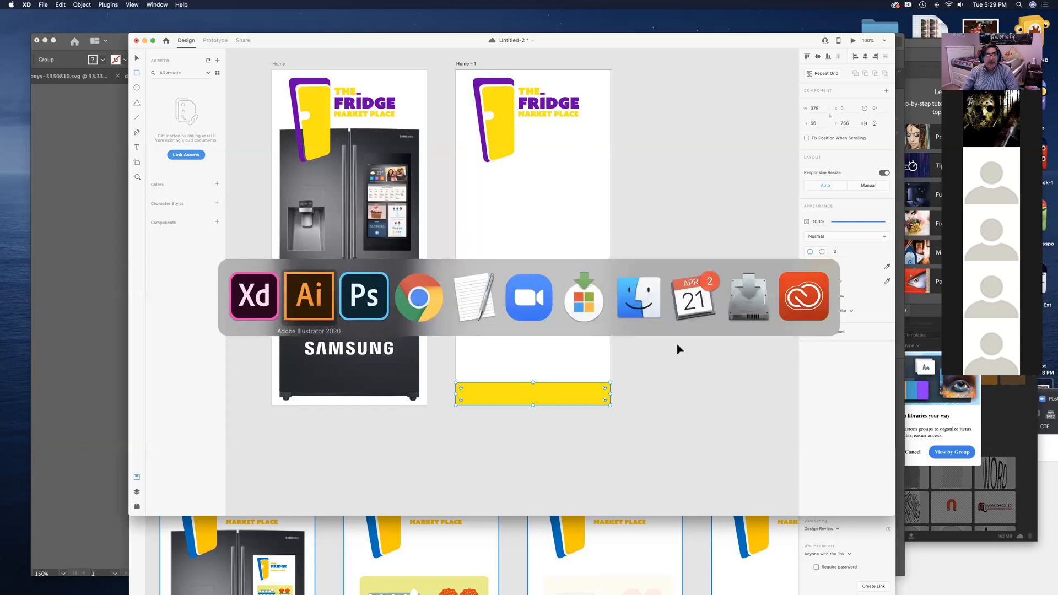
{"action": "scroll", "coordinate": [582, 297], "scroll_direction": "up", "scroll_amount": 2}
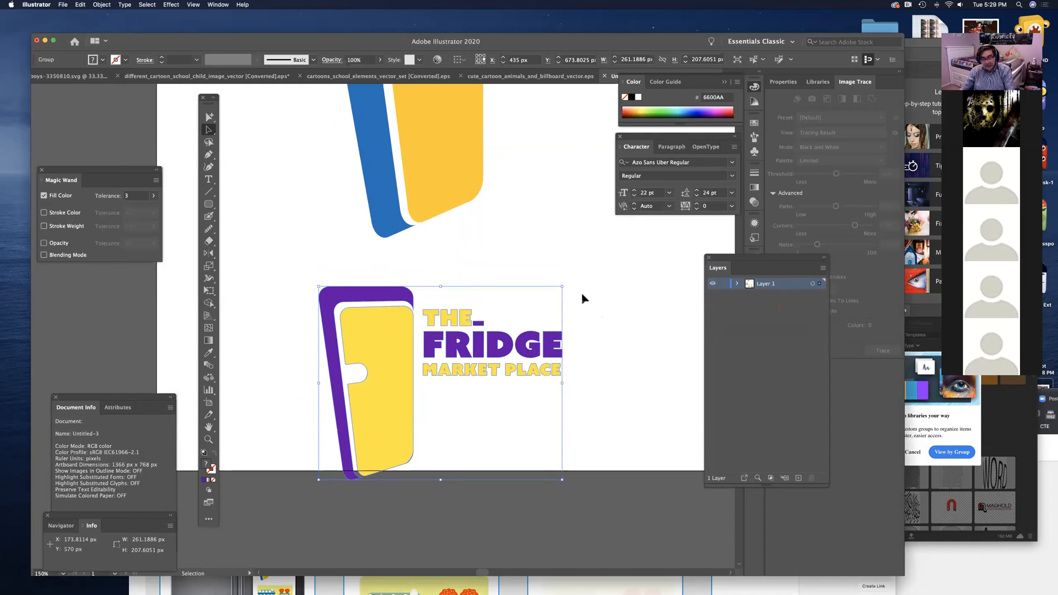
{"action": "key", "text": "super+minus"}
{"action": "key", "text": "super+minus"}
{"action": "key", "text": "v"}
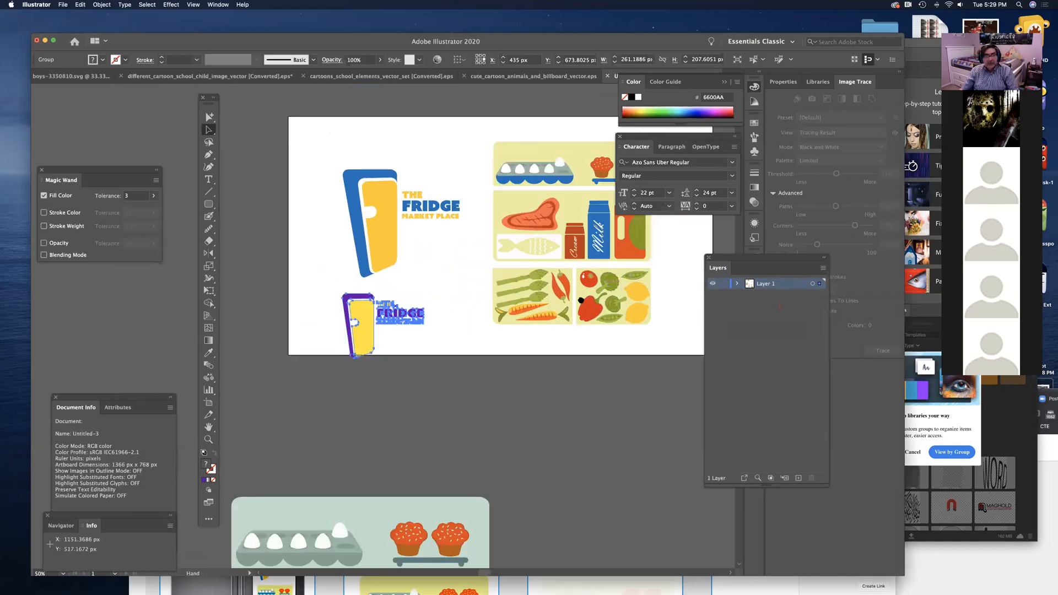
{"action": "key", "text": "super+minus"}
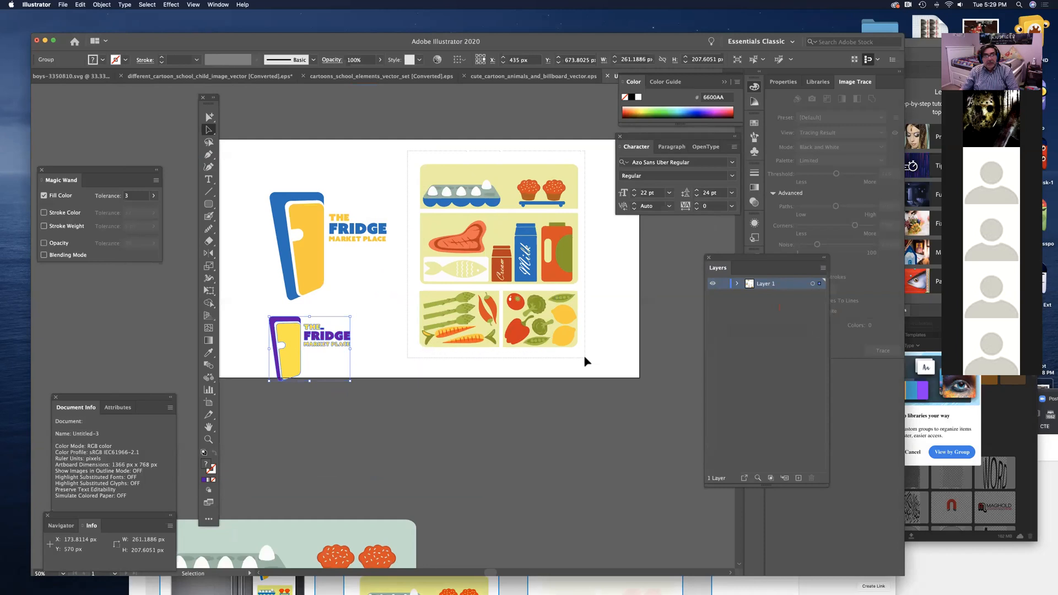
{"action": "left_click", "coordinate": [585, 361]}
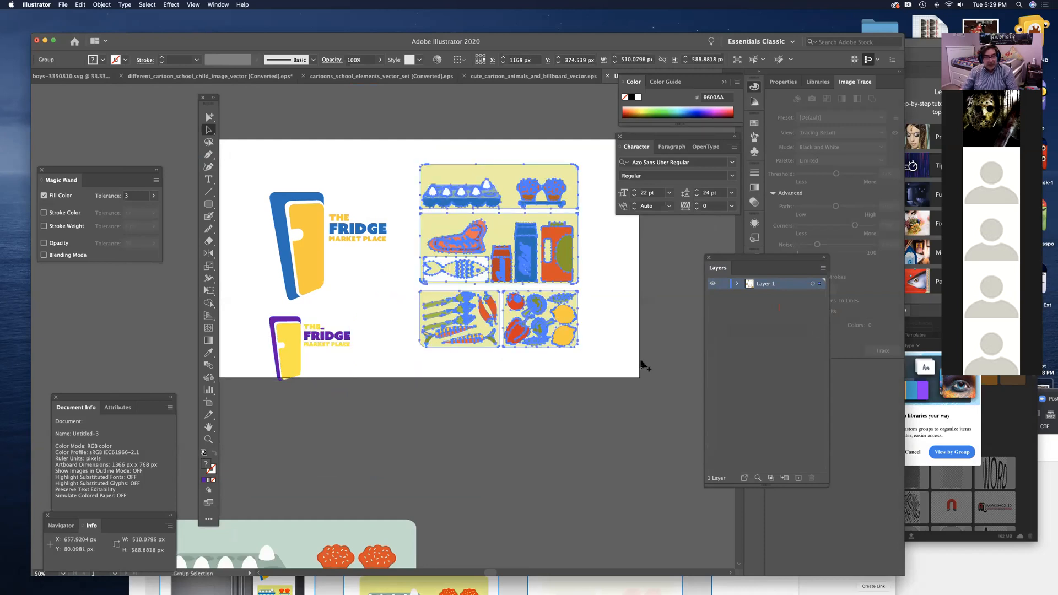
Step: Copy the food shelves illustration into XD's duplicated artboard and scale it proportionally to about 329 wide by 380 high
{"action": "key", "text": "super+Tab"}
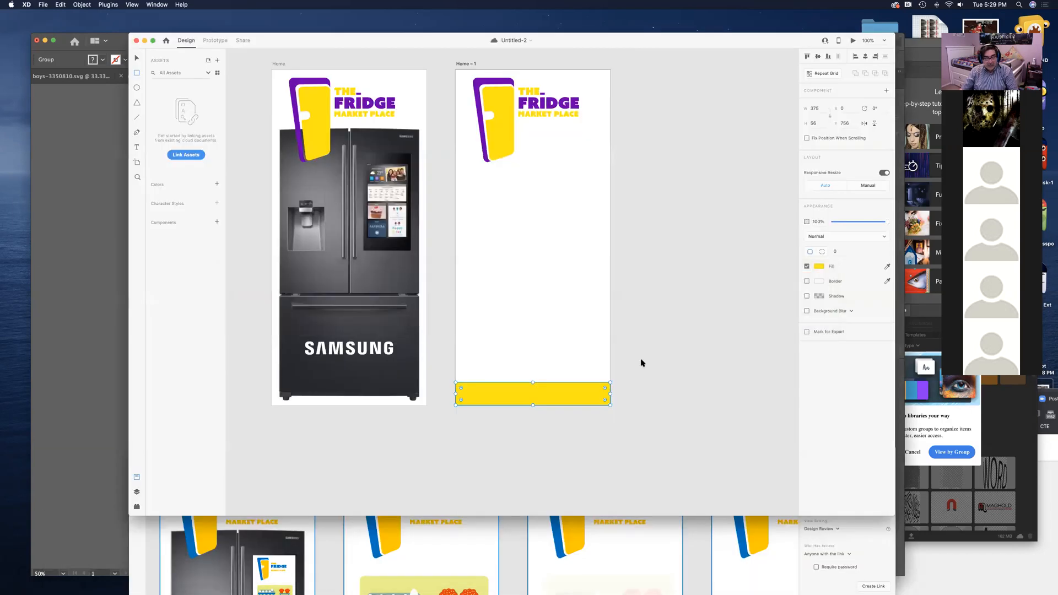
{"action": "key", "text": "super+v"}
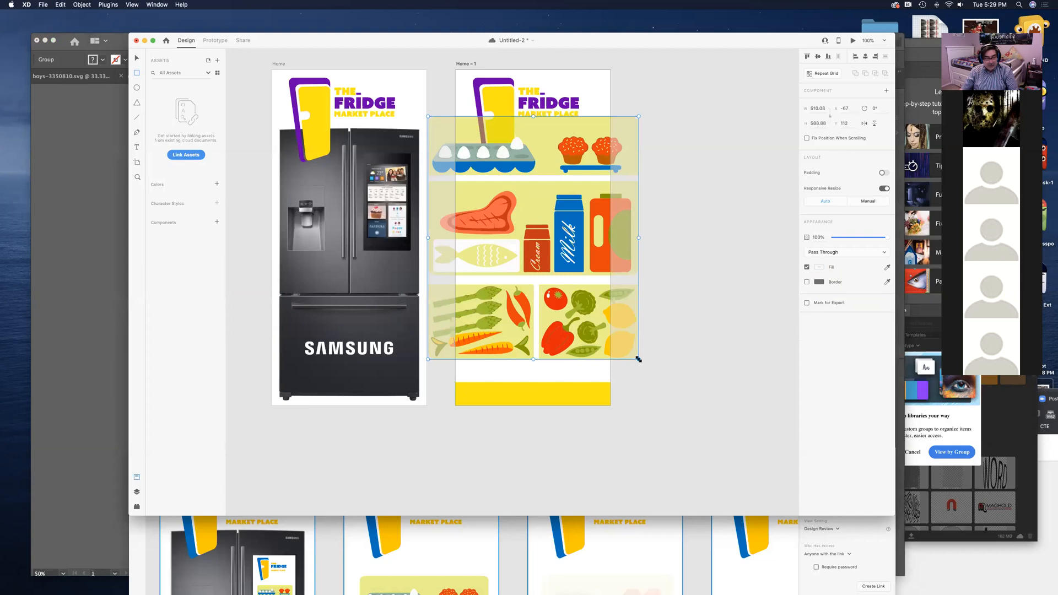
{"action": "left_click_drag", "start_coordinate": [638, 359], "coordinate": [601, 339]}
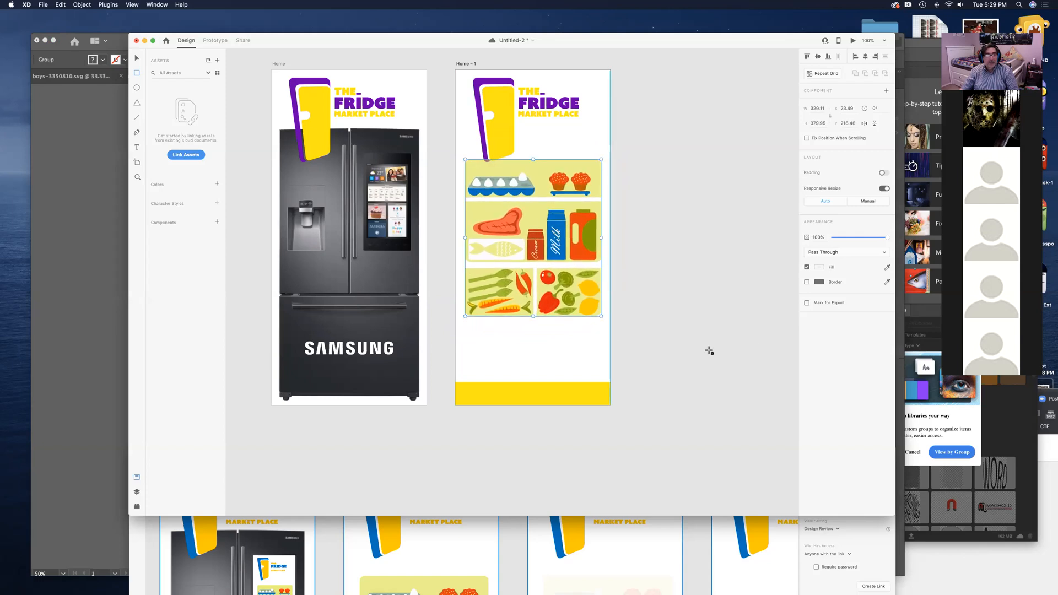
Step: Move the food shelves illustration down 90 px toward the yellow bar and shift the document window to uncover the reference design
{"action": "key", "text": "shift+Down"}
{"action": "key", "text": "shift+Down"}
{"action": "key", "text": "shift+Down"}
{"action": "key", "text": "shift+Down"}
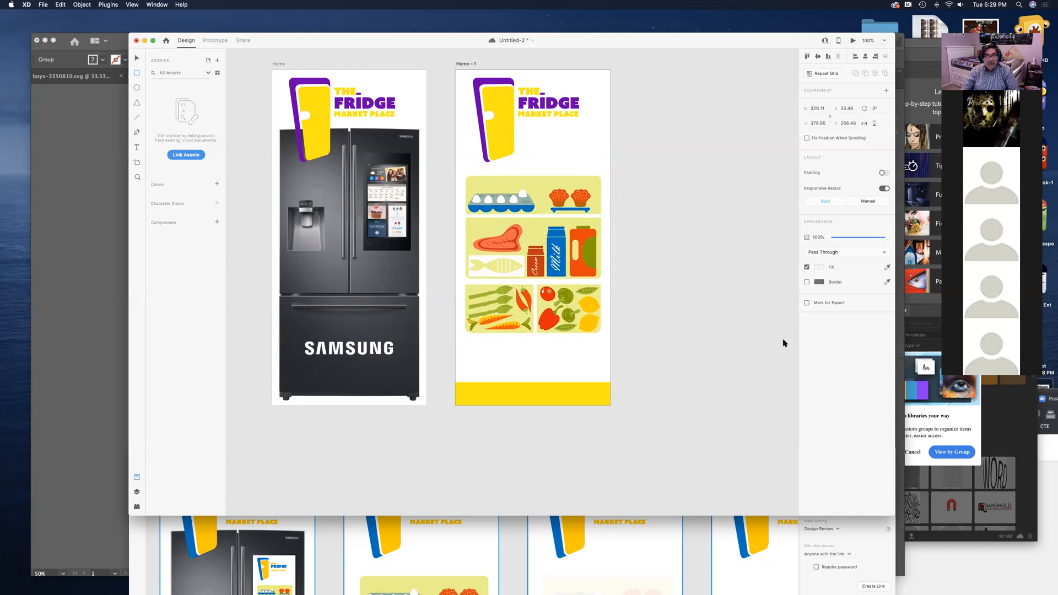
{"action": "key", "text": "shift+Down"}
{"action": "key", "text": "shift+Down"}
{"action": "key", "text": "shift+Down"}
{"action": "key", "text": "shift+Down"}
{"action": "key", "text": "shift+Down"}
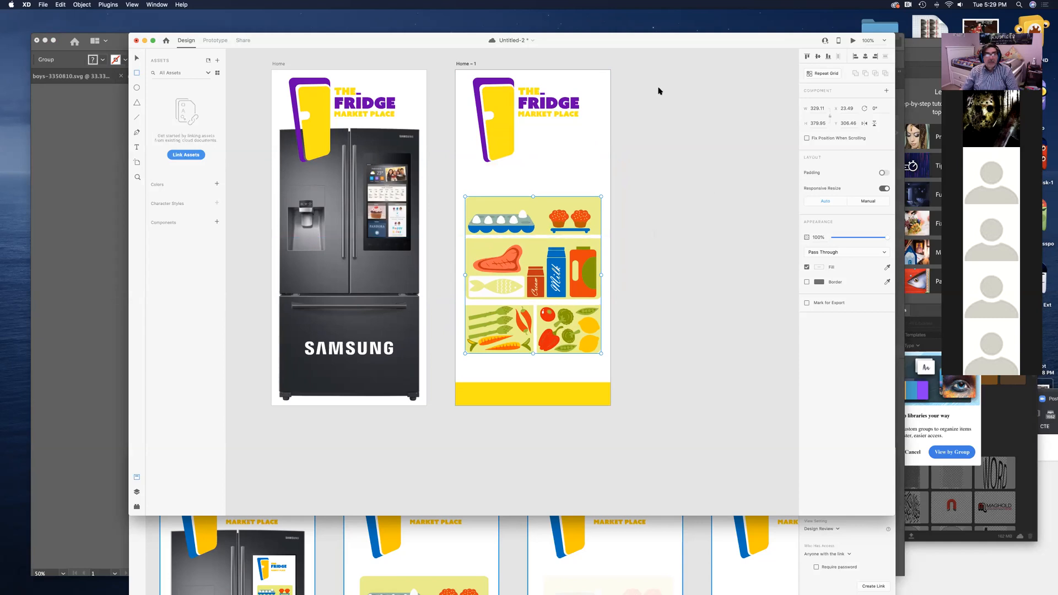
{"action": "left_click_drag", "start_coordinate": [627, 39], "coordinate": [664, 24]}
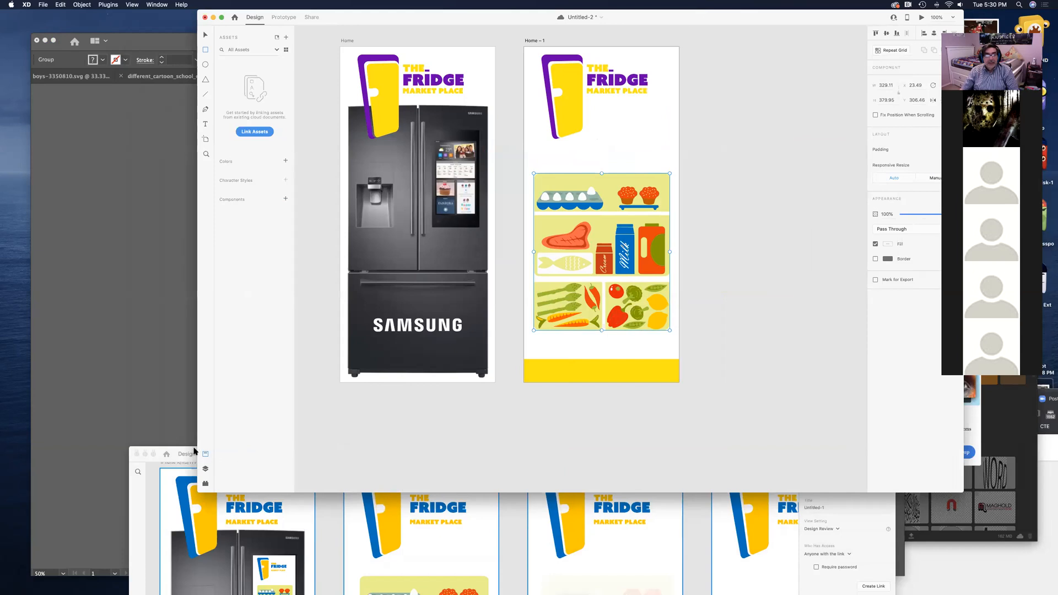
Step: Bring the reference design document forward, examine its screens with the "HOW CAN I HELP YOU?" text, and move it back out of the way
{"action": "left_click", "coordinate": [194, 451]}
{"action": "left_click_drag", "start_coordinate": [583, 451], "coordinate": [454, 197]}
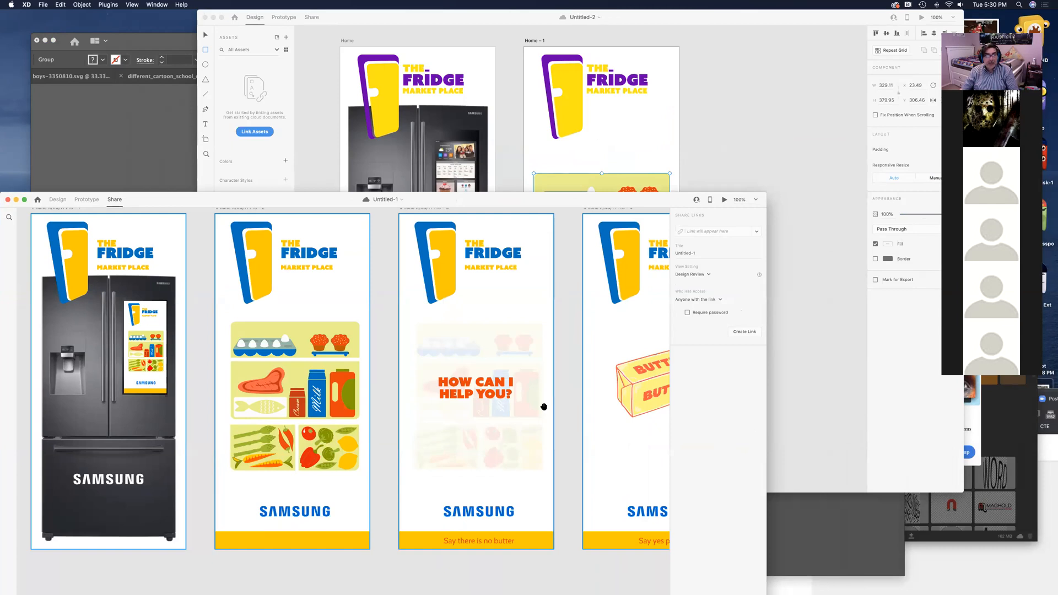
{"action": "left_click_drag", "start_coordinate": [613, 203], "coordinate": [542, 468]}
{"action": "left_click", "coordinate": [767, 407]}
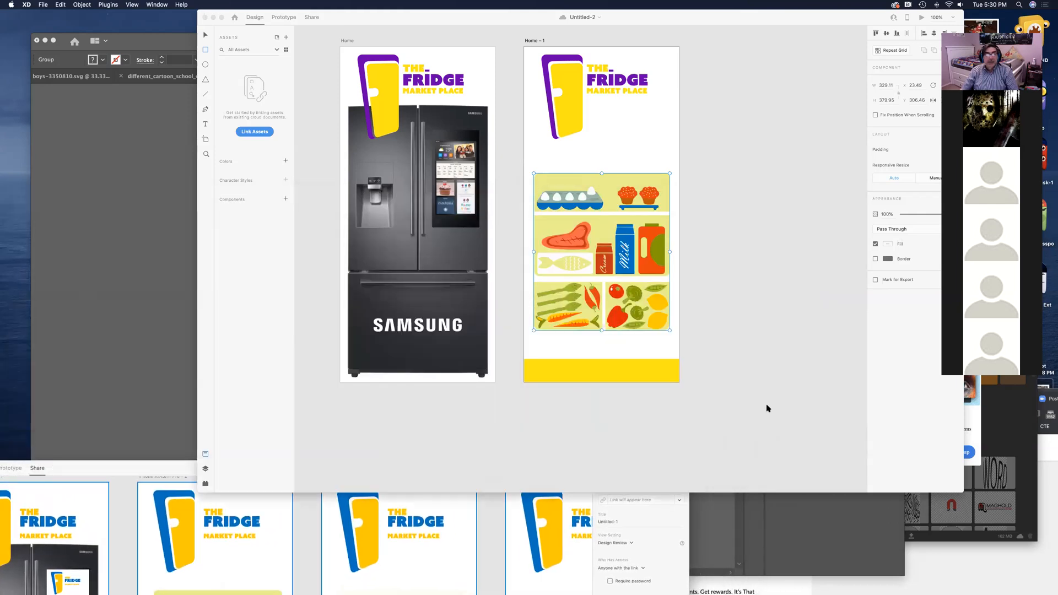
Step: Rename the second artboard, the one with the food shelves, as "Hi"
{"action": "scroll", "coordinate": [756, 300], "scroll_direction": "right", "scroll_amount": 4}
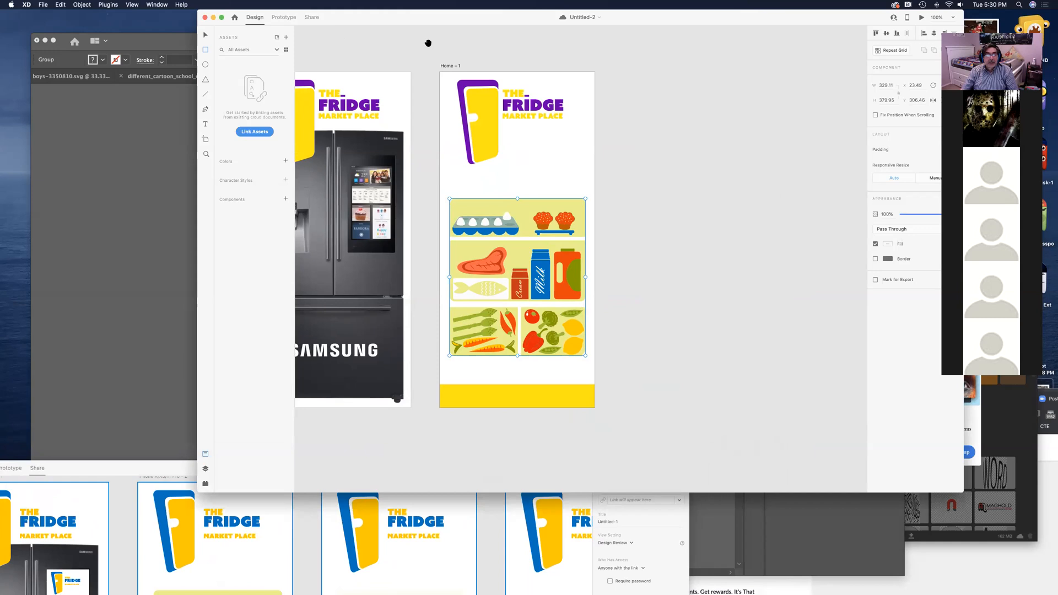
{"action": "left_click", "coordinate": [450, 66]}
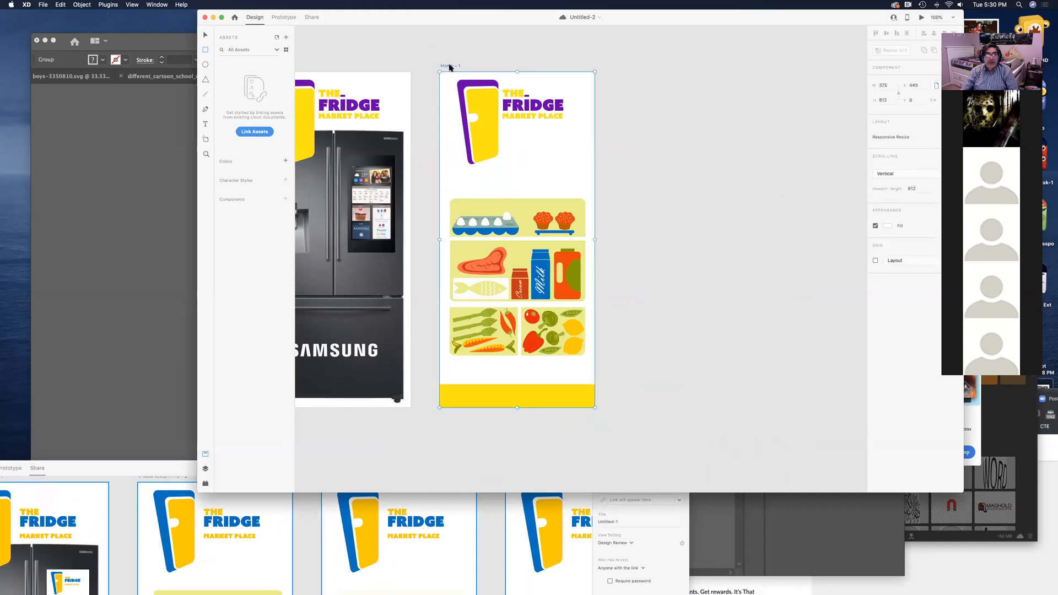
{"action": "double_click", "coordinate": [450, 66]}
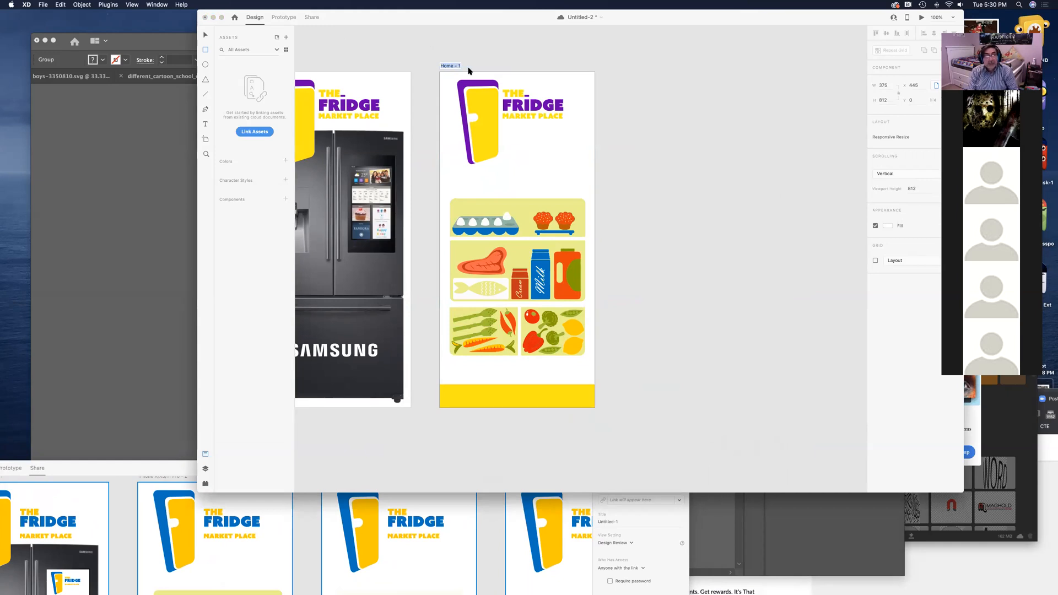
{"action": "type", "text": "F"}
{"action": "key", "text": "BackSpace"}
{"action": "type", "text": "Hi"}
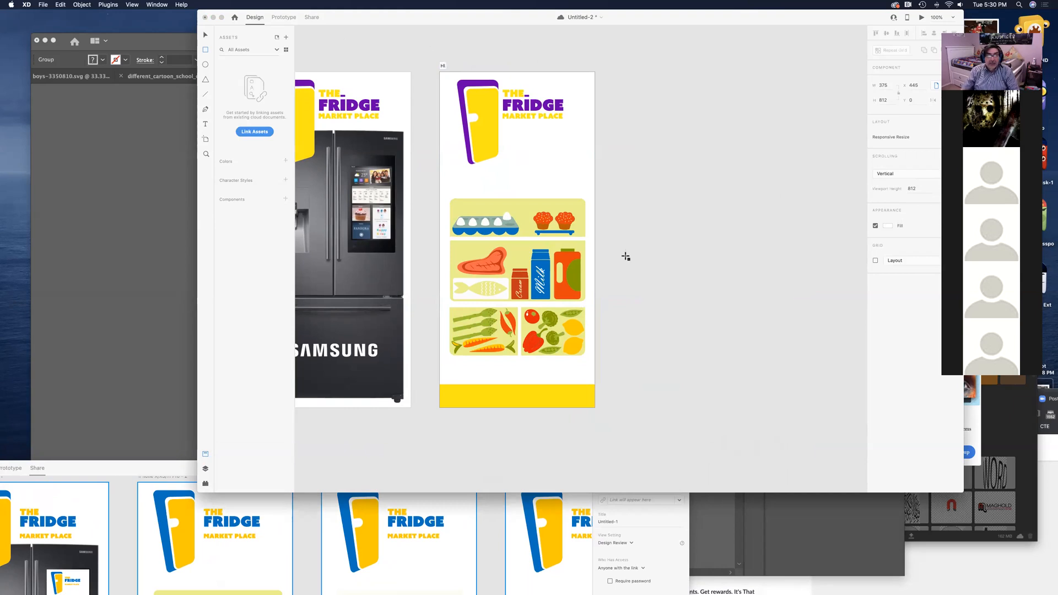
{"action": "key", "text": "Return"}
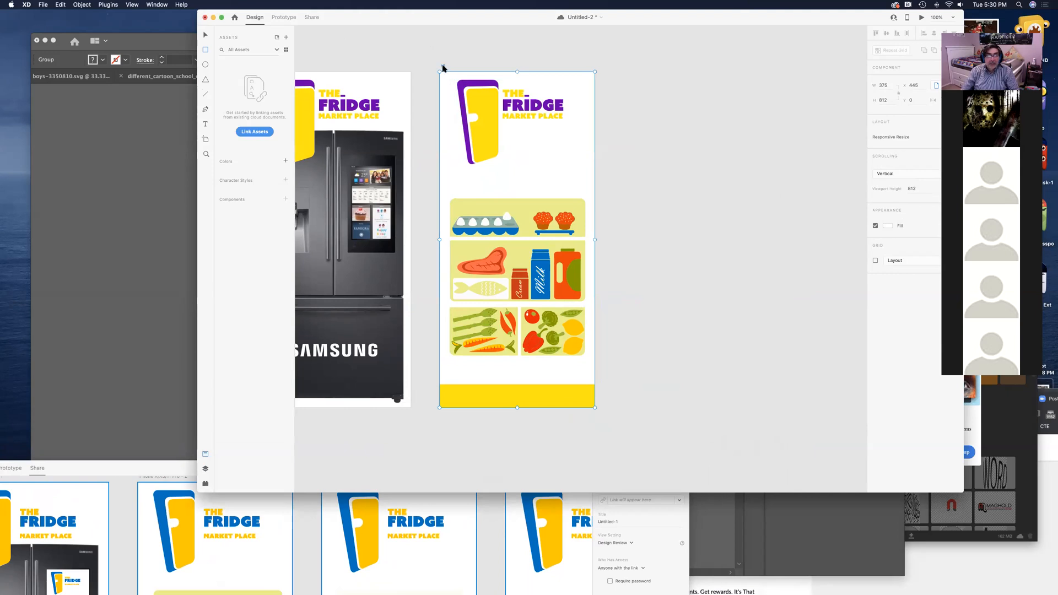
Step: Duplicate the Hi artboard and shift the document window so the object properties are uncovered
{"action": "key", "text": "super+d"}
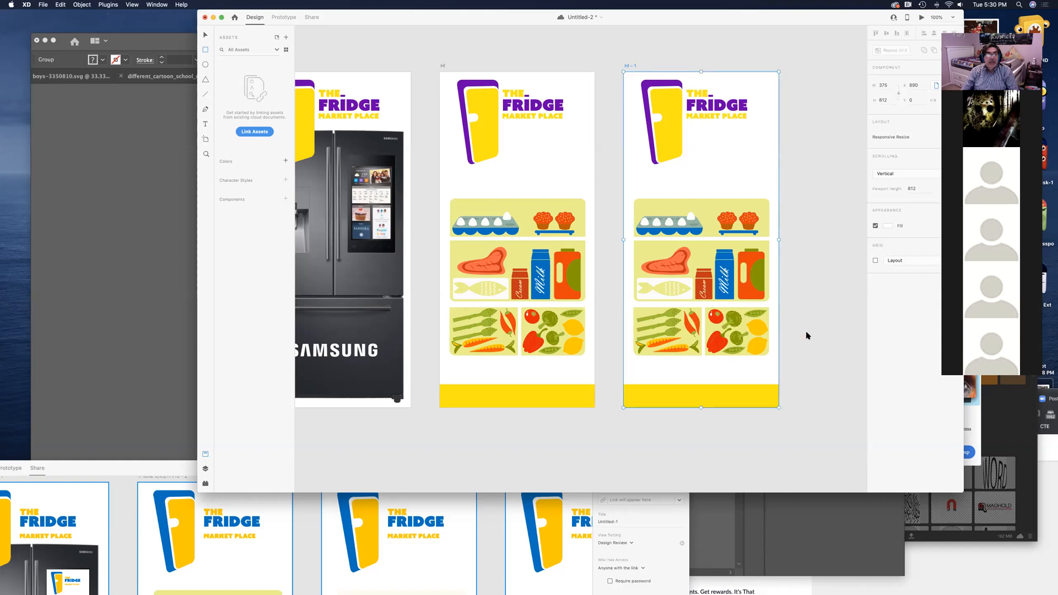
{"action": "left_click_drag", "start_coordinate": [839, 323], "coordinate": [715, 310]}
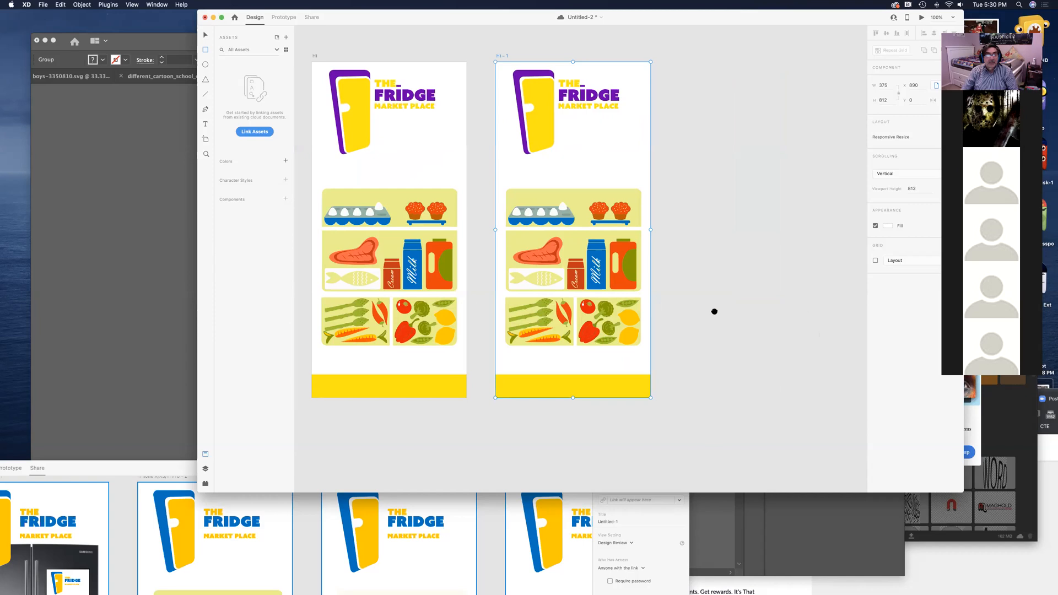
{"action": "left_click", "coordinate": [711, 362]}
{"action": "key", "text": "v"}
{"action": "key", "text": "super"}
{"action": "key", "text": "super"}
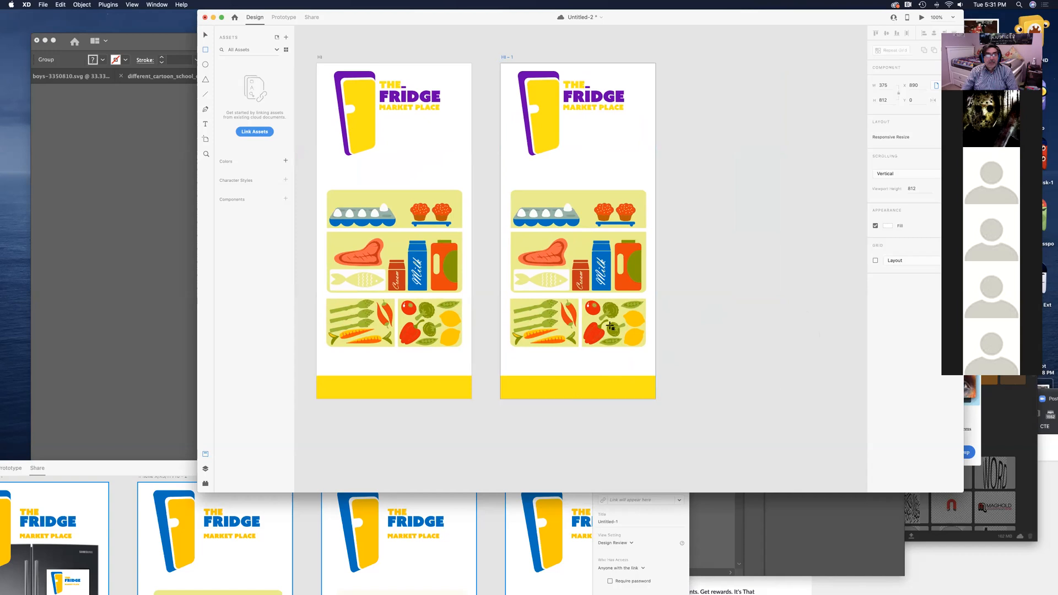
{"action": "left_click_drag", "start_coordinate": [513, 19], "coordinate": [490, 94]}
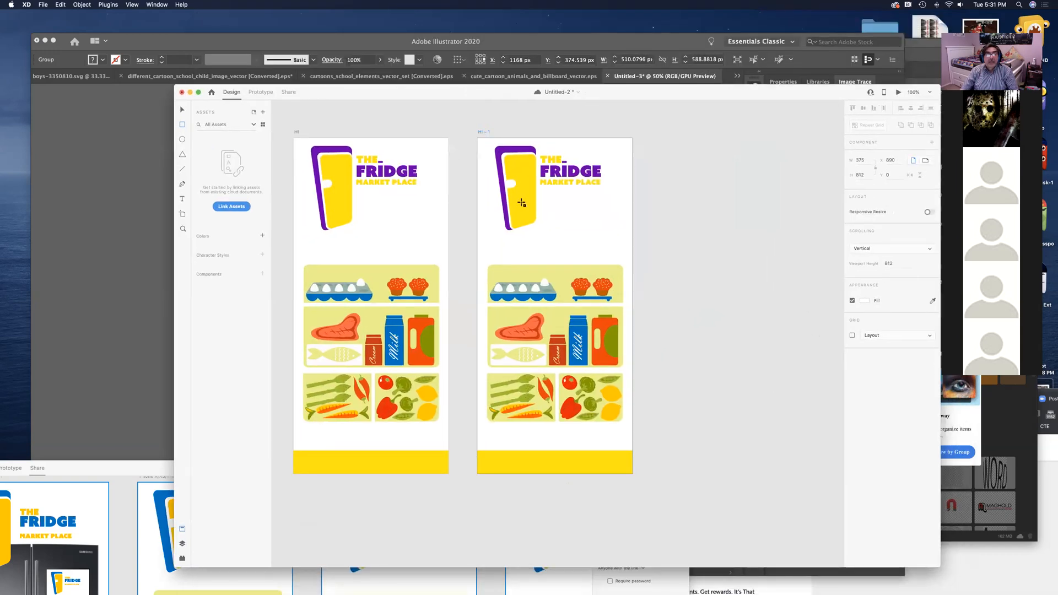
Step: Lower the opacity of the food shelves illustration on the duplicated artboard to 10%
{"action": "left_click", "coordinate": [183, 110]}
{"action": "left_click", "coordinate": [581, 347]}
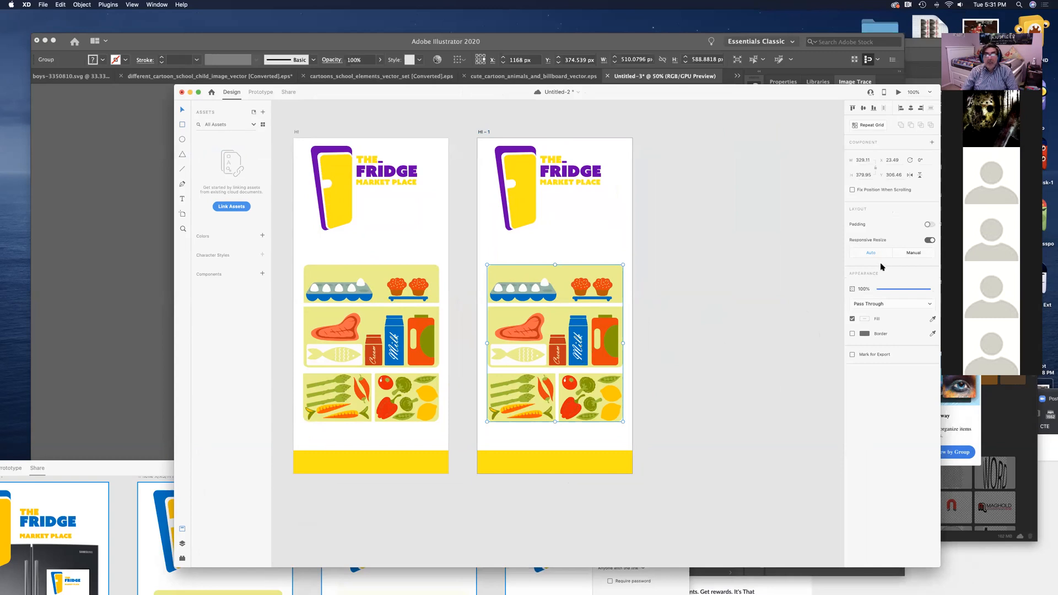
{"action": "left_click_drag", "start_coordinate": [932, 289], "coordinate": [883, 292]}
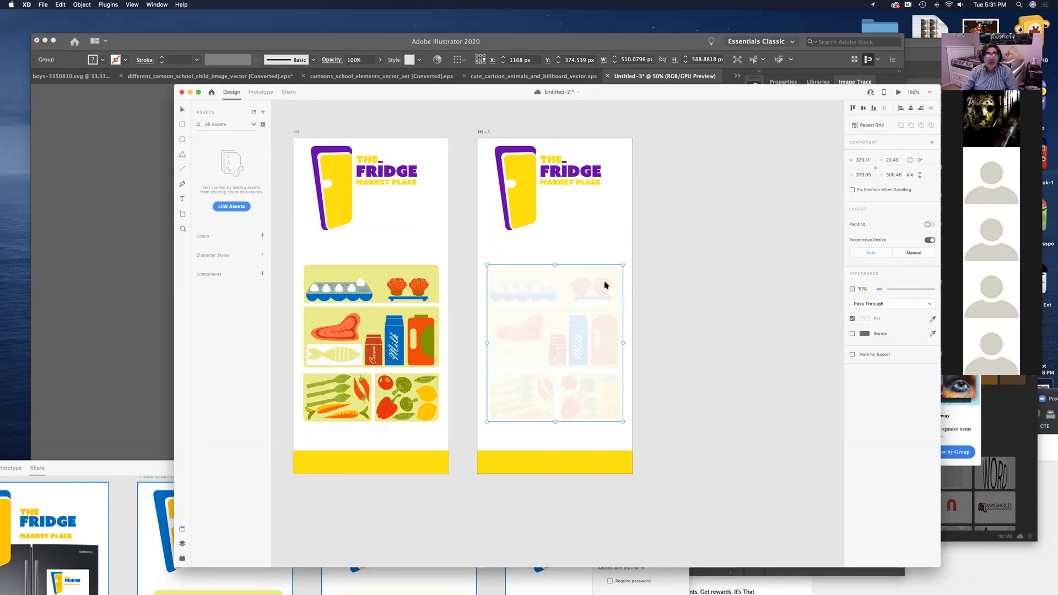
Step: Add a text box about 265 wide by 282 high beside the duplicated artboard reading "HOW CAN I HELP YOU?" and select all its text
{"action": "left_click", "coordinate": [666, 291]}
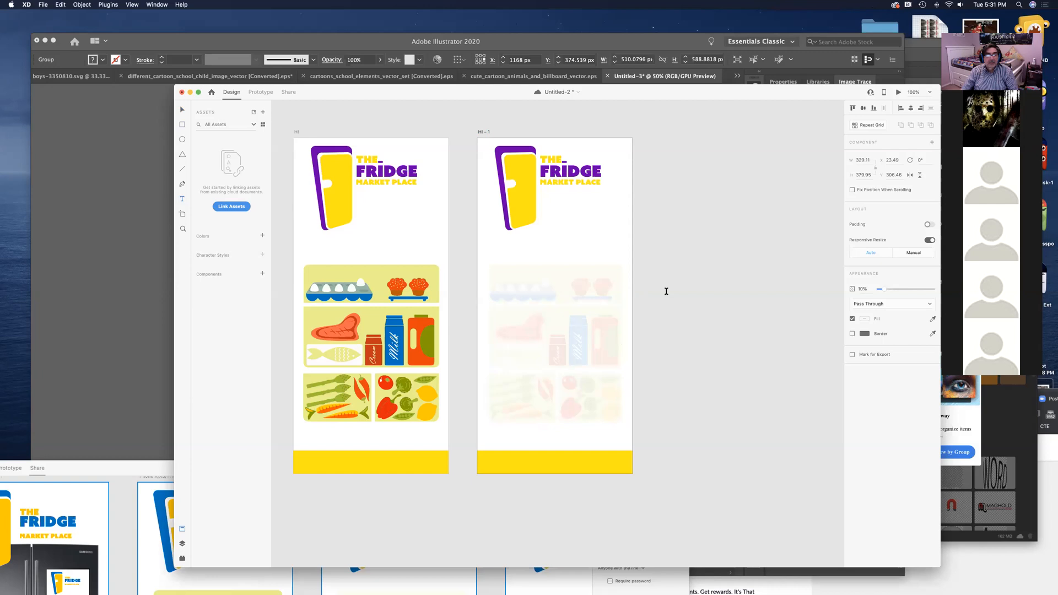
{"action": "left_click_drag", "start_coordinate": [667, 292], "coordinate": [776, 410]}
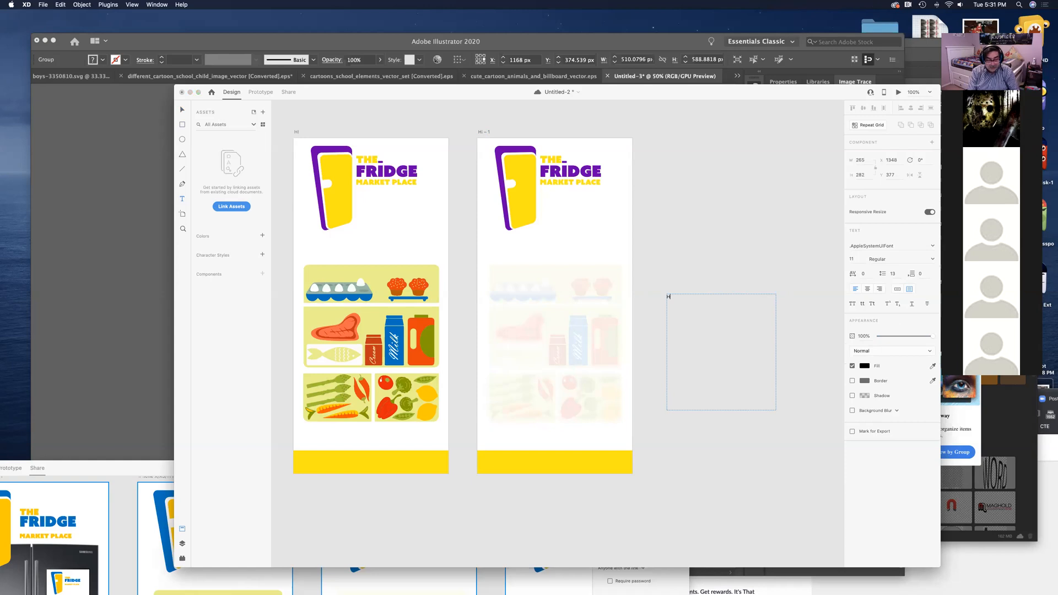
{"action": "type", "text": "HOW CA"}
{"action": "type", "text": "N I HELP YOU?"}
{"action": "key", "text": "super+a"}
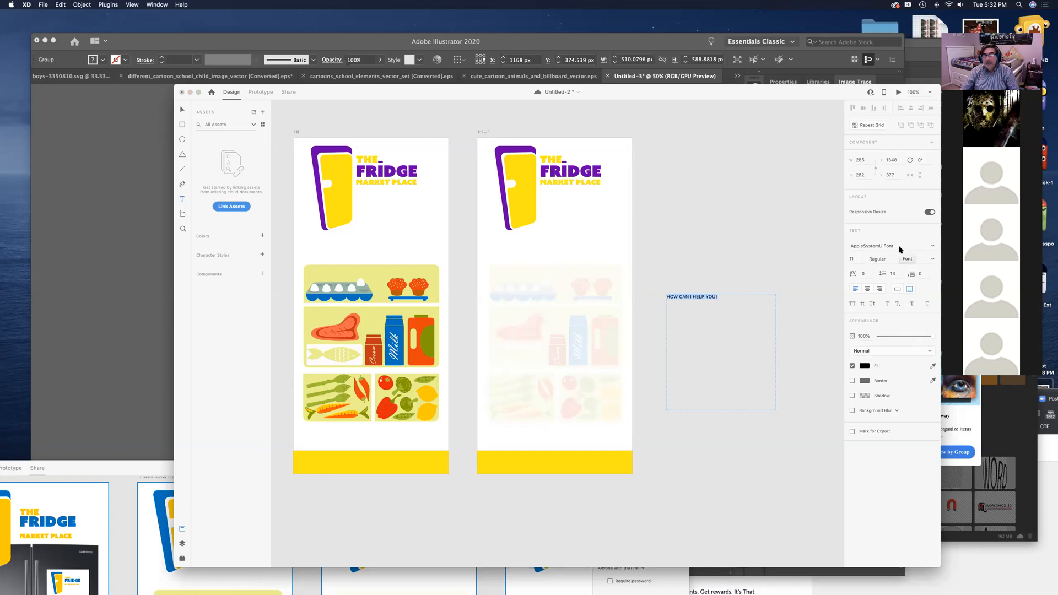
Step: Try the Aldo font on the selected text
{"action": "left_click", "coordinate": [920, 249]}
{"action": "left_click", "coordinate": [927, 242]}
{"action": "left_click", "coordinate": [931, 246]}
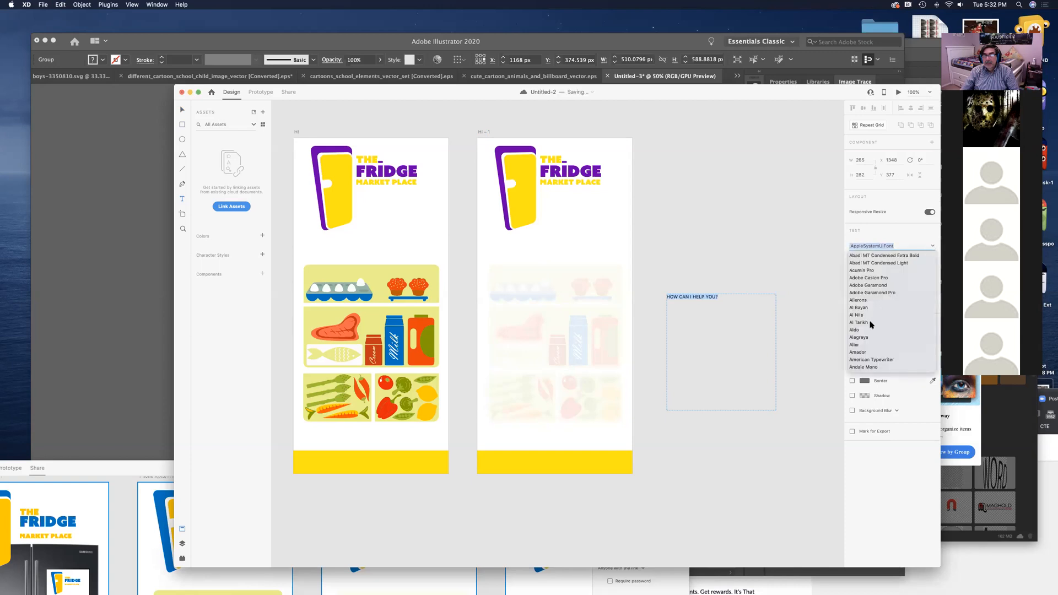
{"action": "left_click", "coordinate": [856, 329]}
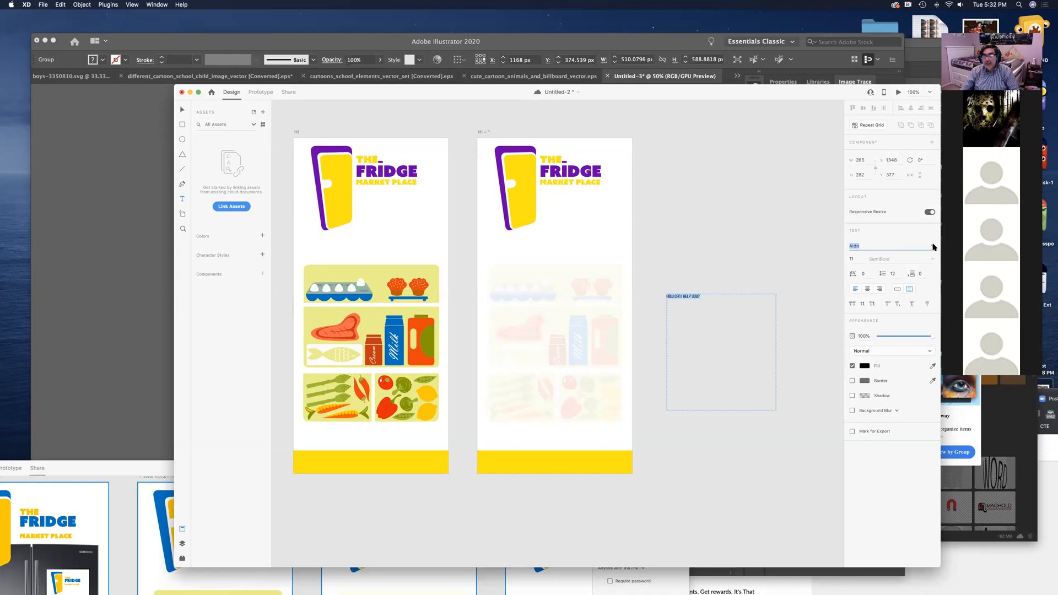
Step: Set the font of the "HOW CAN I HELP YOU?" text to Arial Black
{"action": "left_click", "coordinate": [933, 246]}
{"action": "scroll", "coordinate": [876, 326], "scroll_direction": "down", "scroll_amount": 8}
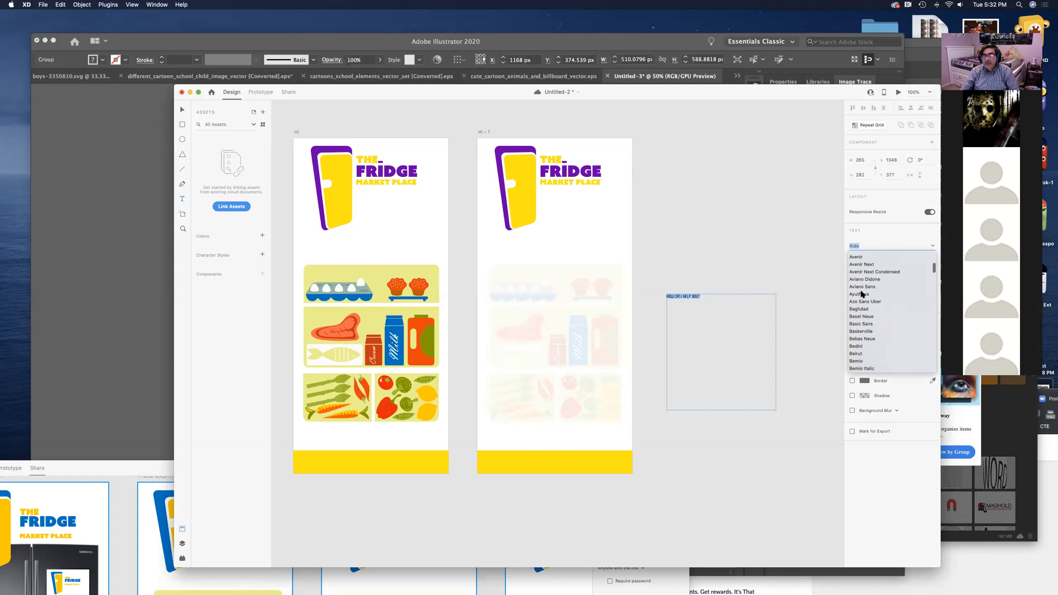
{"action": "scroll", "coordinate": [860, 320], "scroll_direction": "up", "scroll_amount": 2}
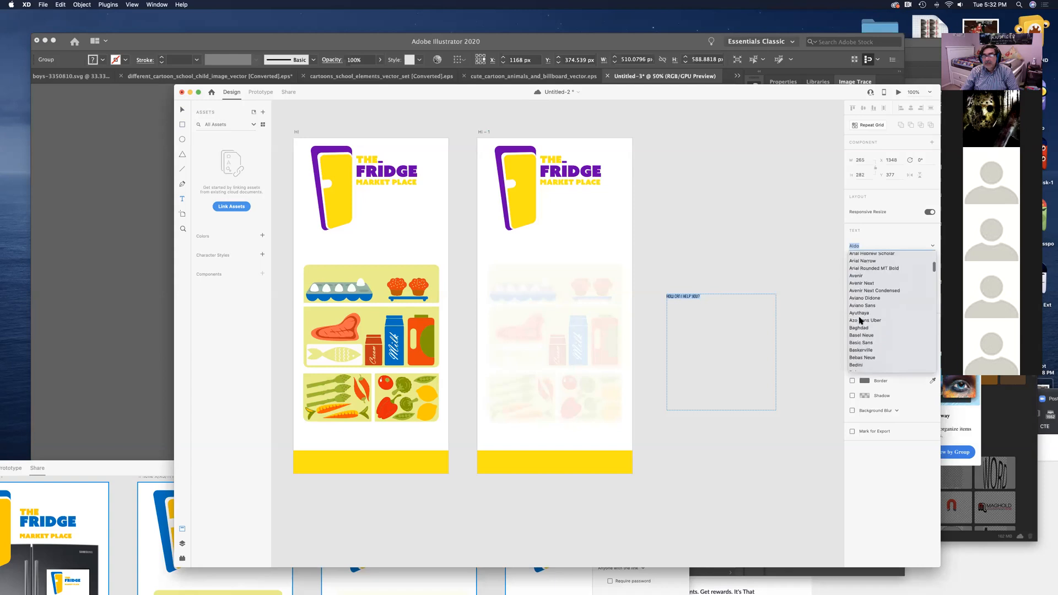
{"action": "scroll", "coordinate": [874, 287], "scroll_direction": "up", "scroll_amount": 1}
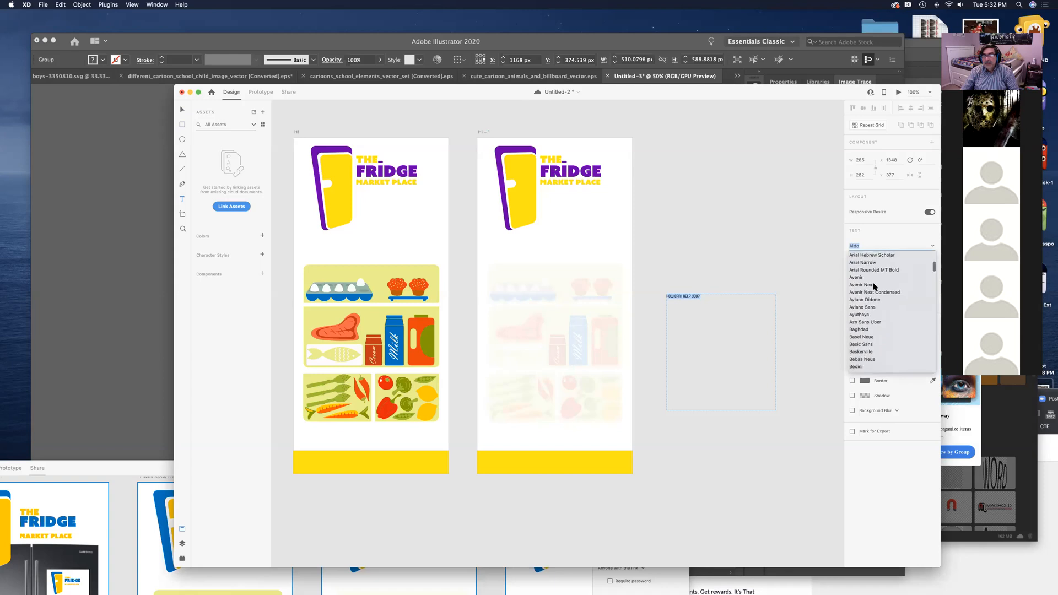
{"action": "scroll", "coordinate": [873, 284], "scroll_direction": "up", "scroll_amount": 2}
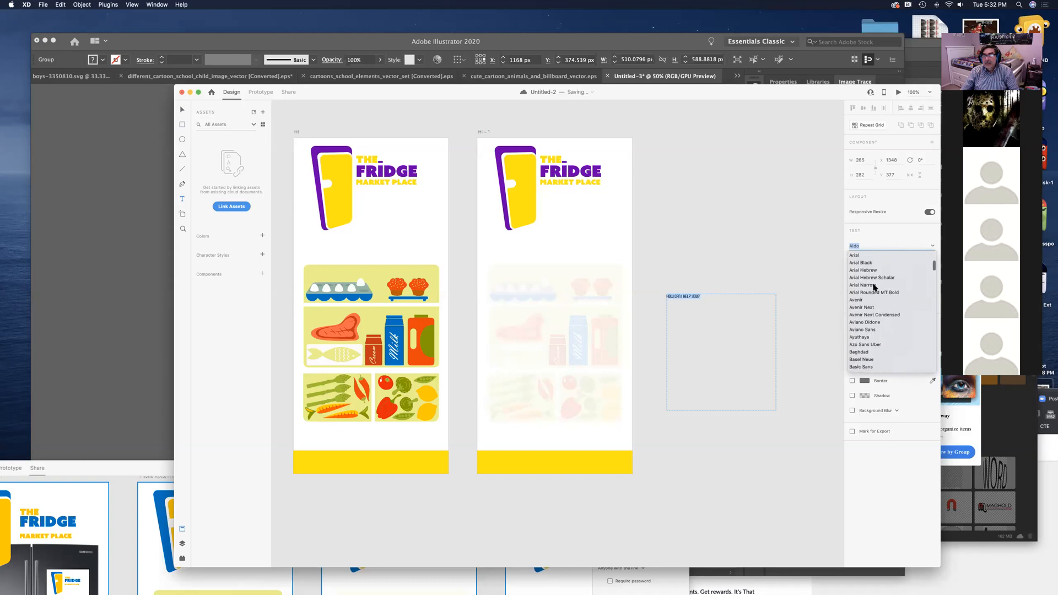
{"action": "left_click", "coordinate": [868, 264]}
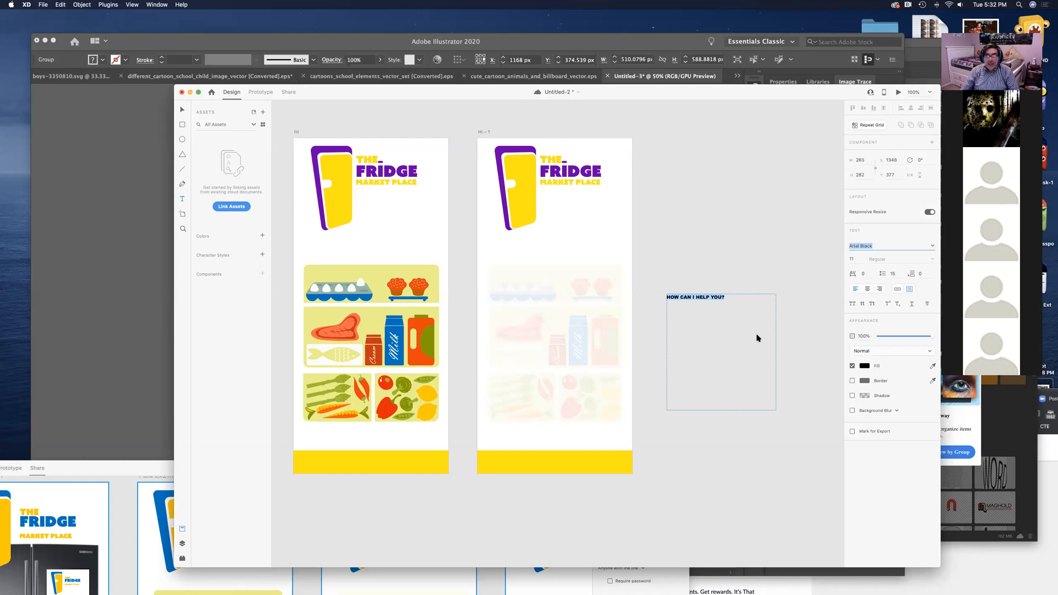
Step: Fill the text with the orange sampled from the juice carton in the full-colour food shelves illustration
{"action": "left_click", "coordinate": [865, 365]}
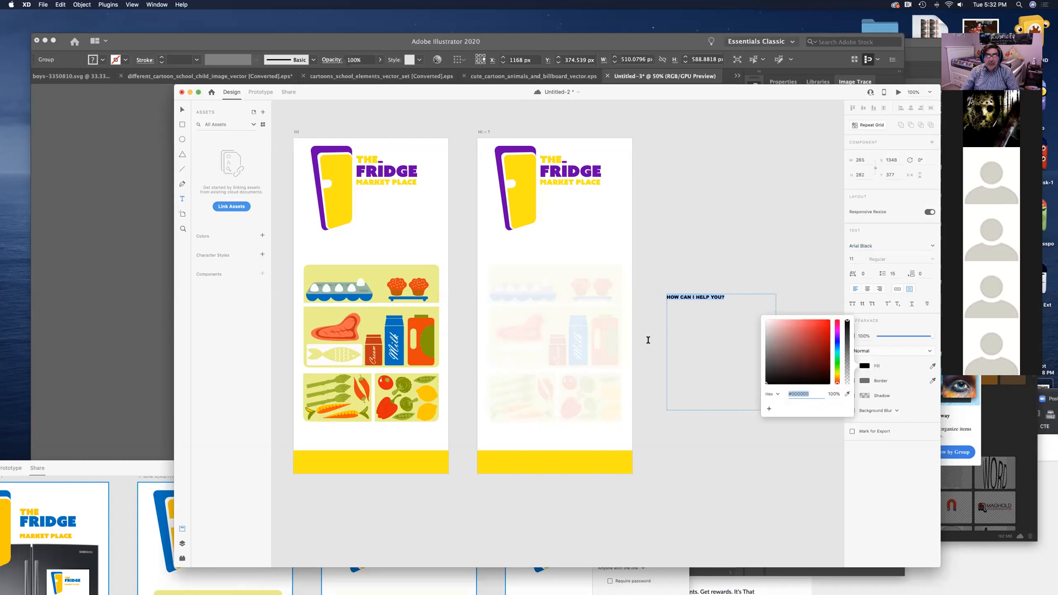
{"action": "left_click", "coordinate": [933, 366]}
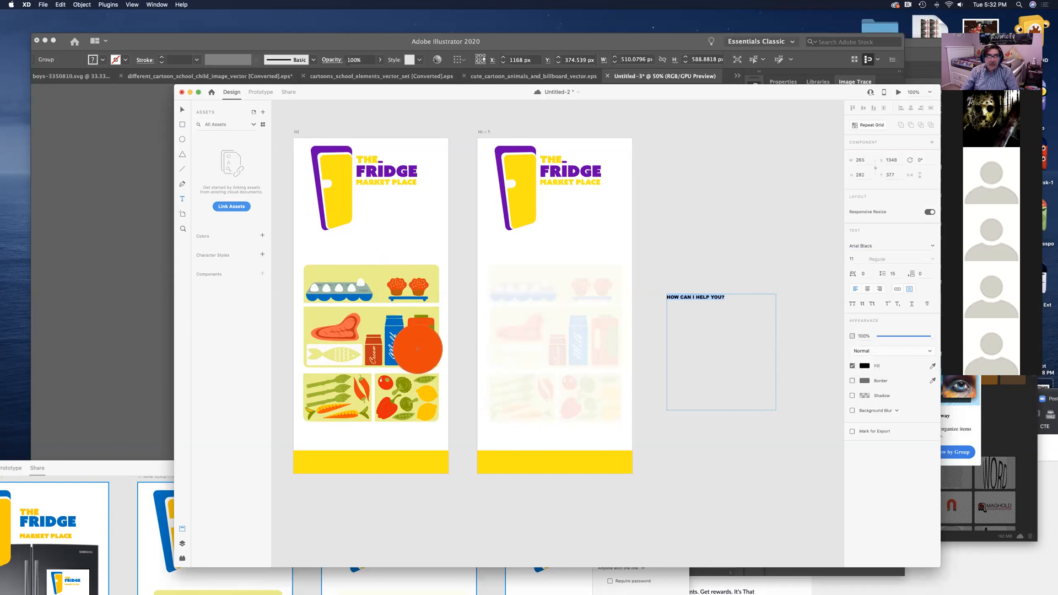
{"action": "left_click", "coordinate": [417, 349]}
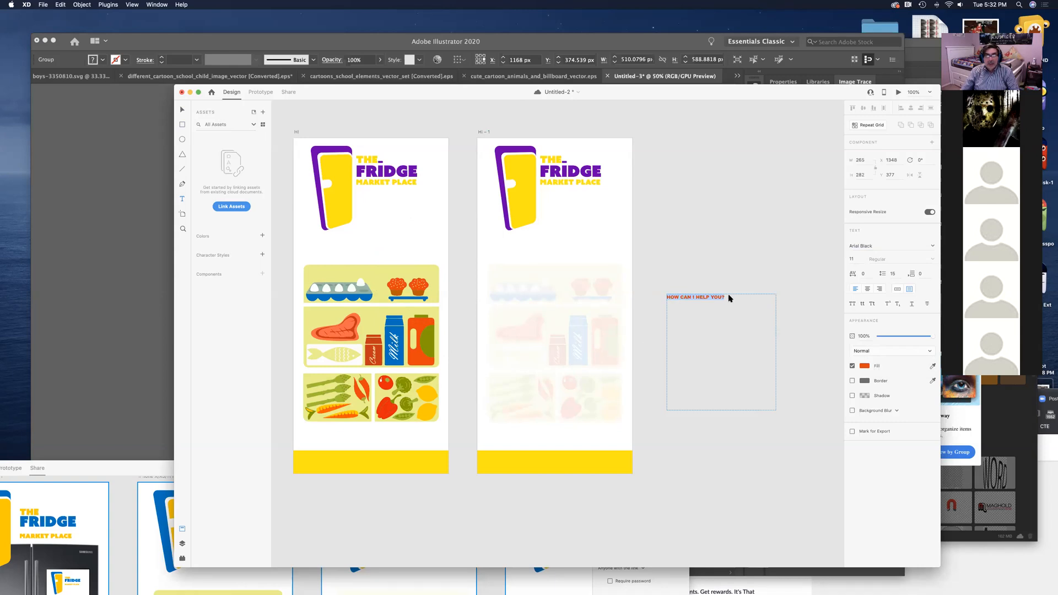
Step: Increase the text's font size to 31 and centre-align it
{"action": "left_click", "coordinate": [852, 259]}
{"action": "key", "text": "shift+Up"}
{"action": "key", "text": "shift+Up"}
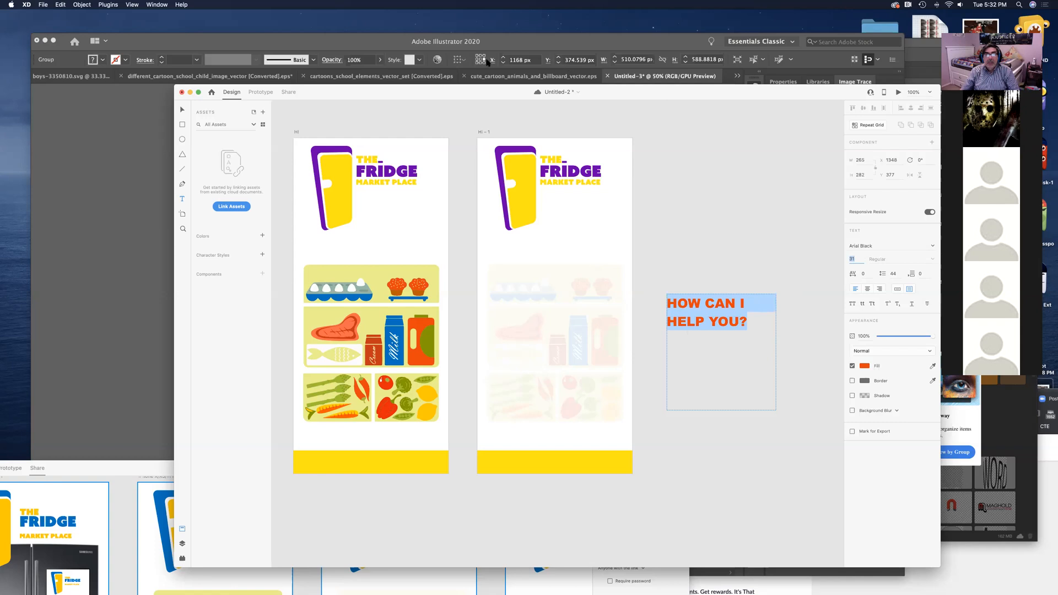
{"action": "left_click", "coordinate": [867, 289]}
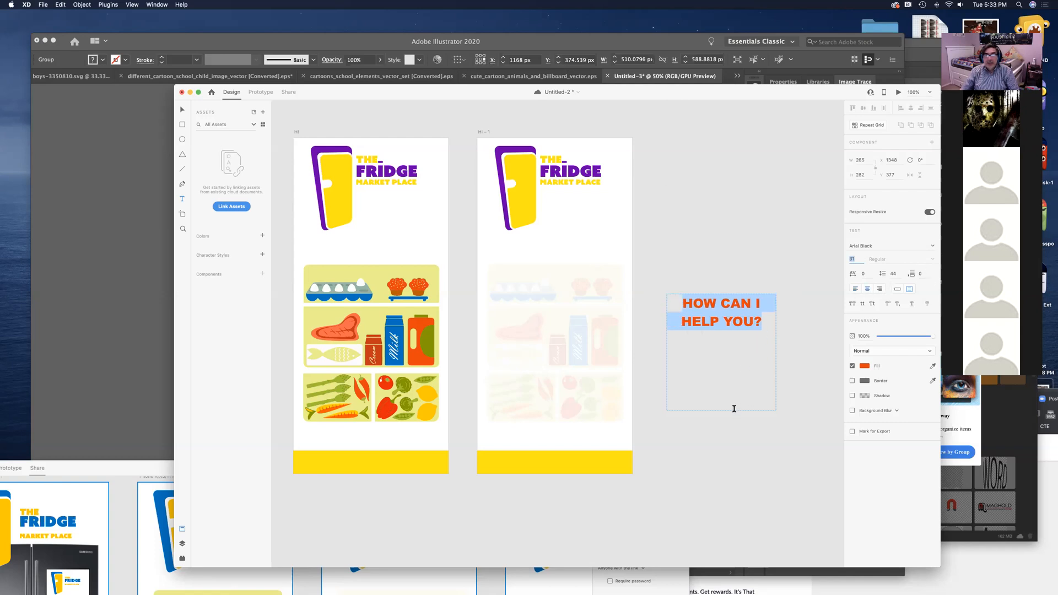
Step: Shorten the text box to a height of 100, discarding any stray new text box
{"action": "key", "text": "Escape"}
{"action": "left_click_drag", "start_coordinate": [723, 410], "coordinate": [727, 334]}
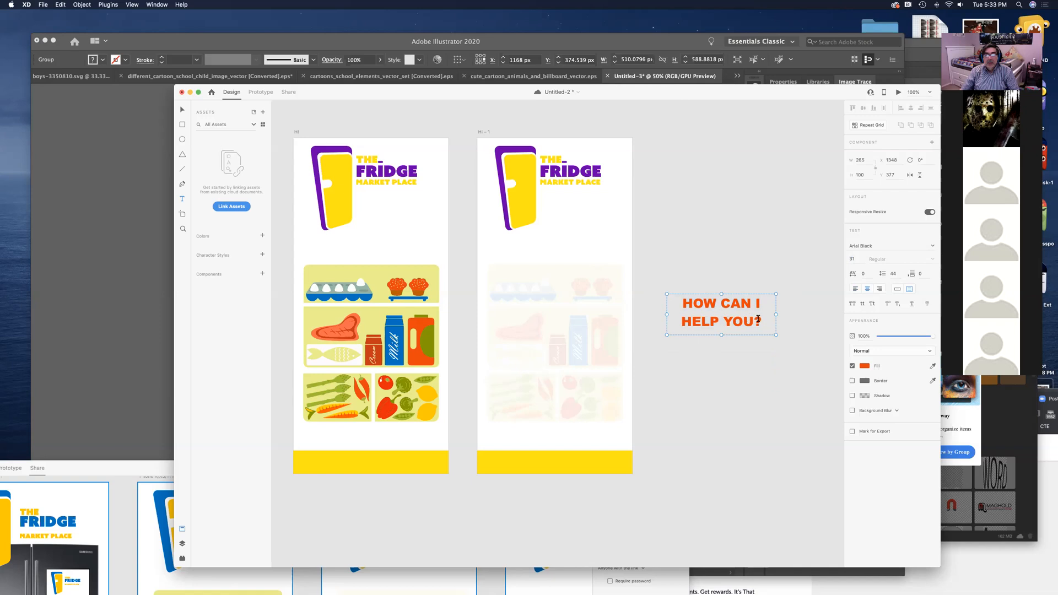
{"action": "left_click_drag", "start_coordinate": [760, 320], "coordinate": [689, 321]}
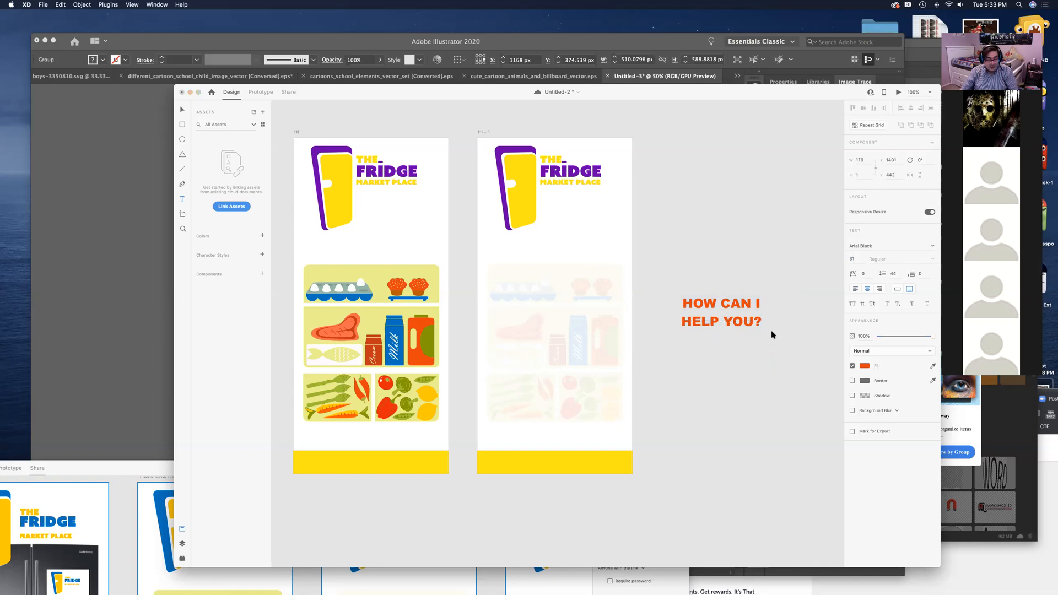
{"action": "key", "text": "super+z"}
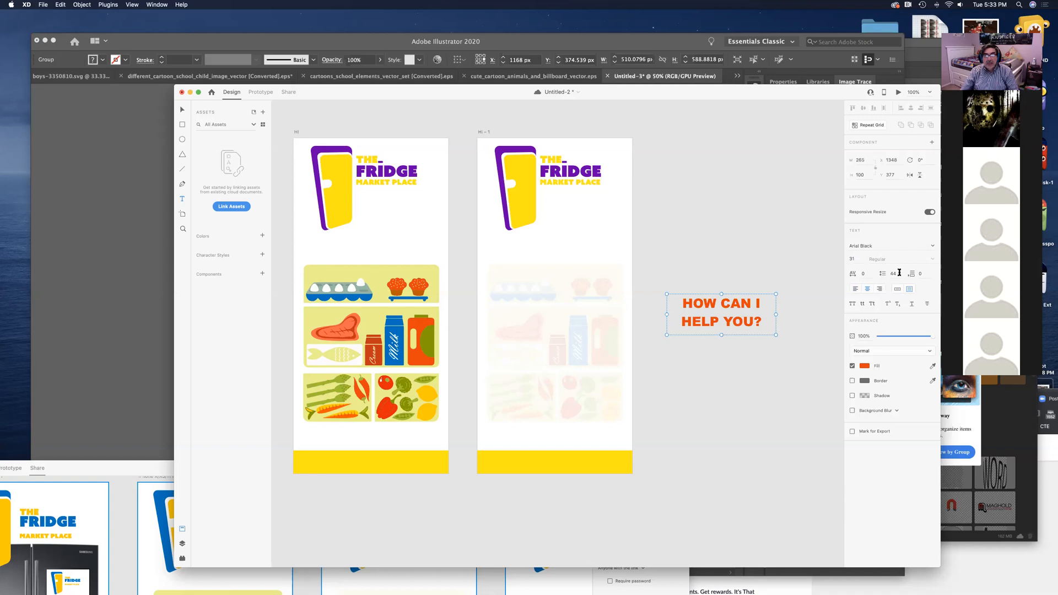
Step: Set the text's line spacing to 32 and move it onto the middle of the faded food shelves illustration
{"action": "key", "text": "Down"}
{"action": "key", "text": "Down"}
{"action": "key", "text": "Down"}
{"action": "key", "text": "Down"}
{"action": "key", "text": "Down"}
{"action": "key", "text": "Down"}
{"action": "key", "text": "Down"}
{"action": "key", "text": "Down"}
{"action": "key", "text": "Down"}
{"action": "key", "text": "Down"}
{"action": "key", "text": "Down"}
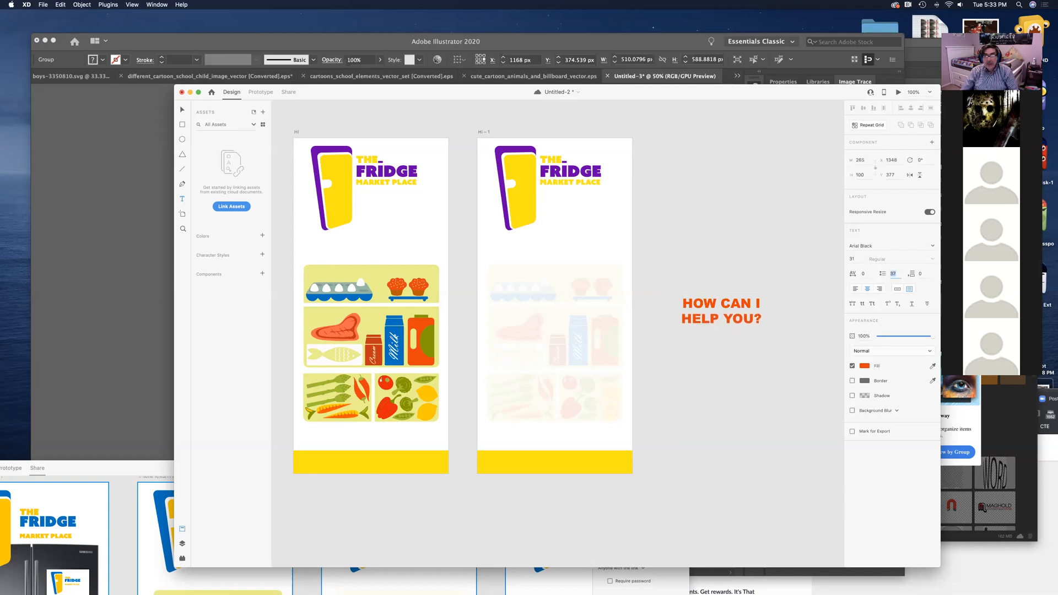
{"action": "key", "text": "Down"}
{"action": "key", "text": "Down"}
{"action": "key", "text": "Up"}
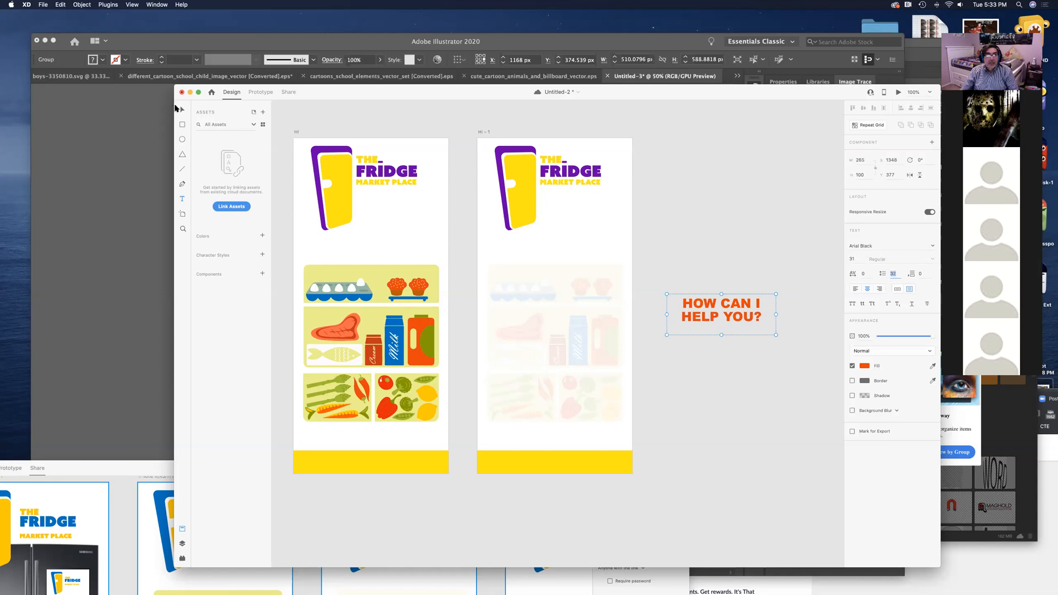
{"action": "left_click_drag", "start_coordinate": [736, 316], "coordinate": [568, 350]}
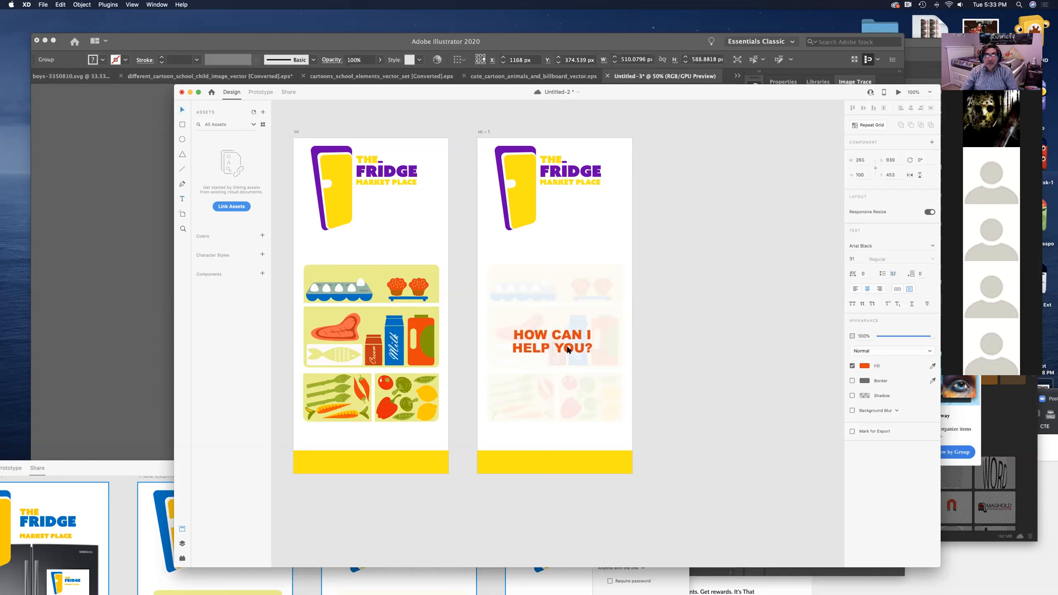
{"action": "left_click", "coordinate": [699, 361]}
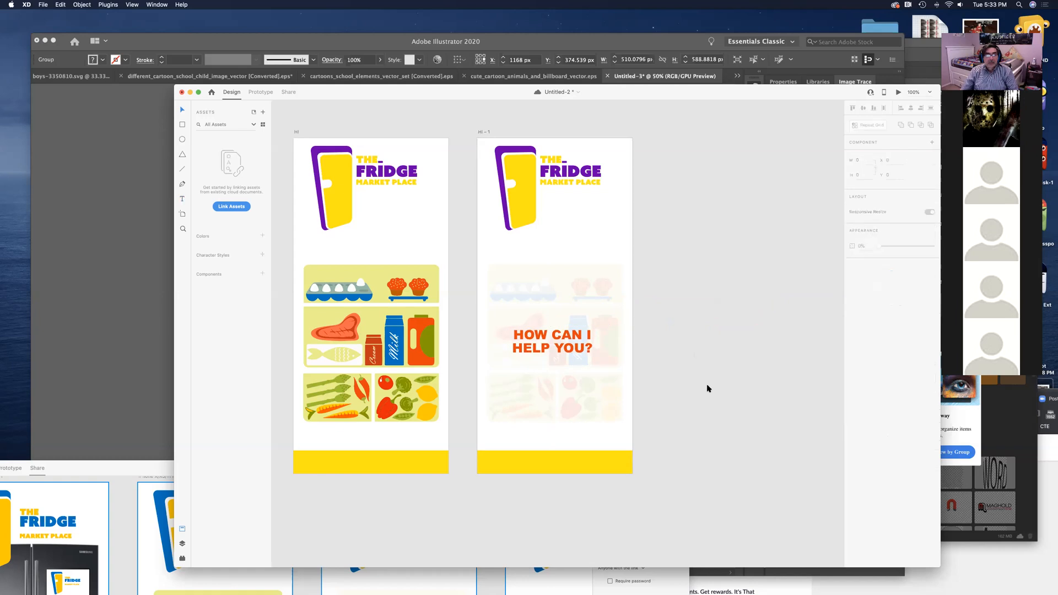
Step: Duplicate the "How can I help you?" artboard as a fourth screen and save the document
{"action": "scroll", "coordinate": [709, 359], "scroll_direction": "right", "scroll_amount": 3}
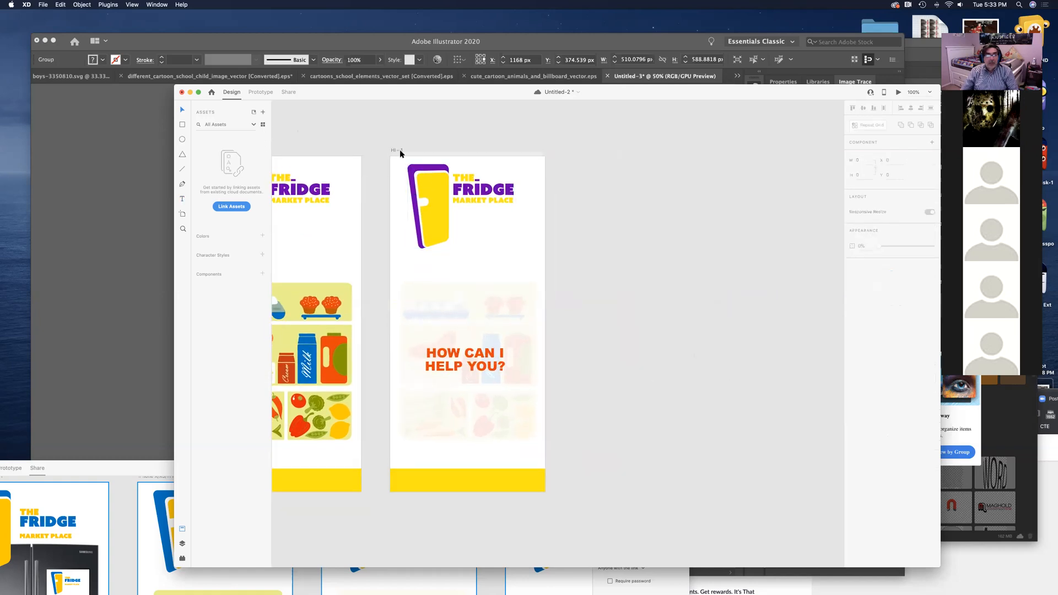
{"action": "left_click", "coordinate": [398, 149]}
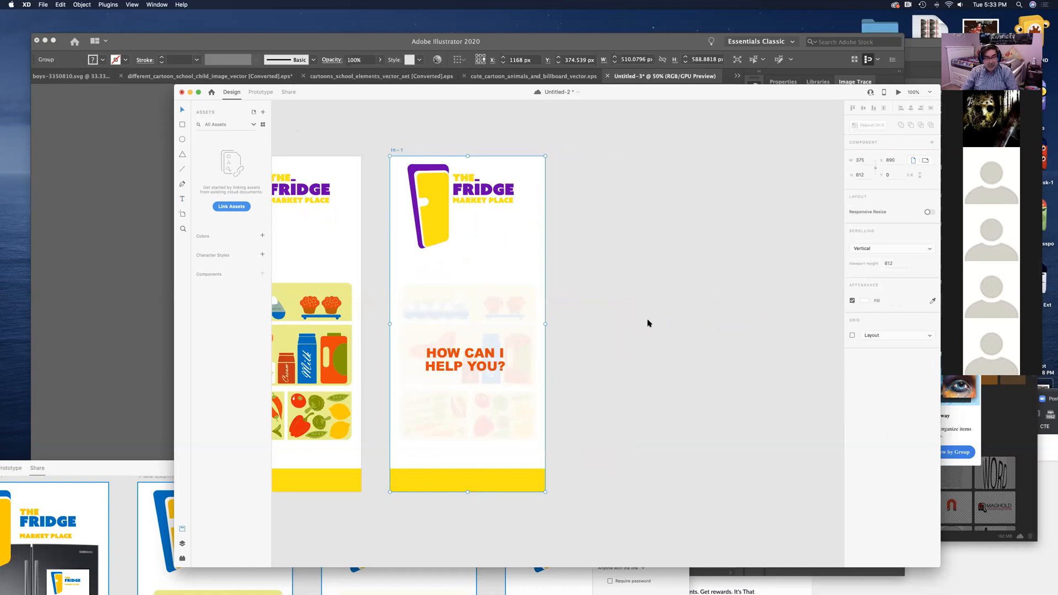
{"action": "key", "text": "super+d"}
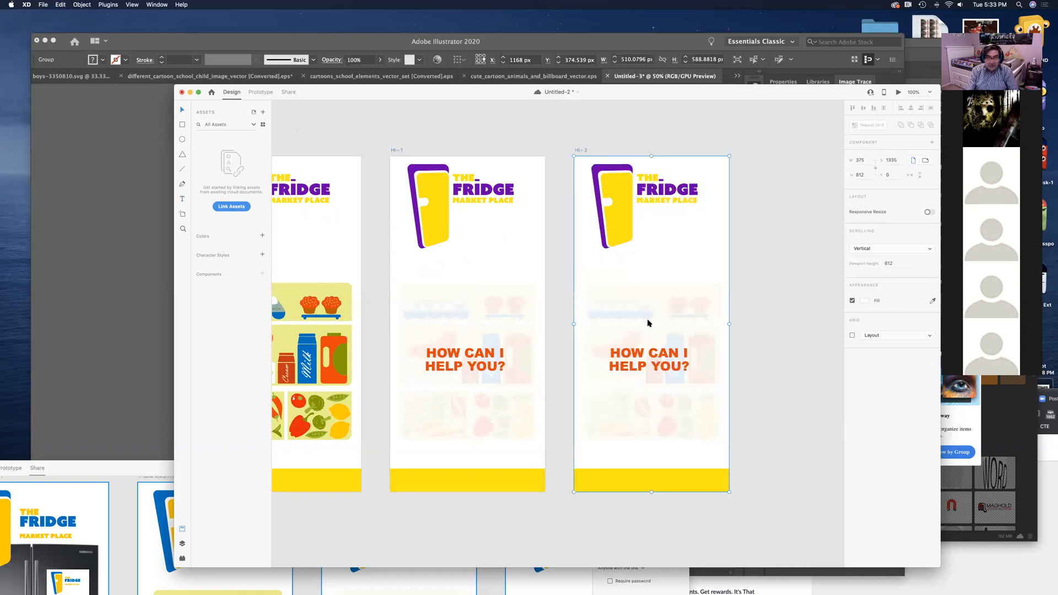
{"action": "key", "text": "super+minus"}
{"action": "key", "text": "super+minus"}
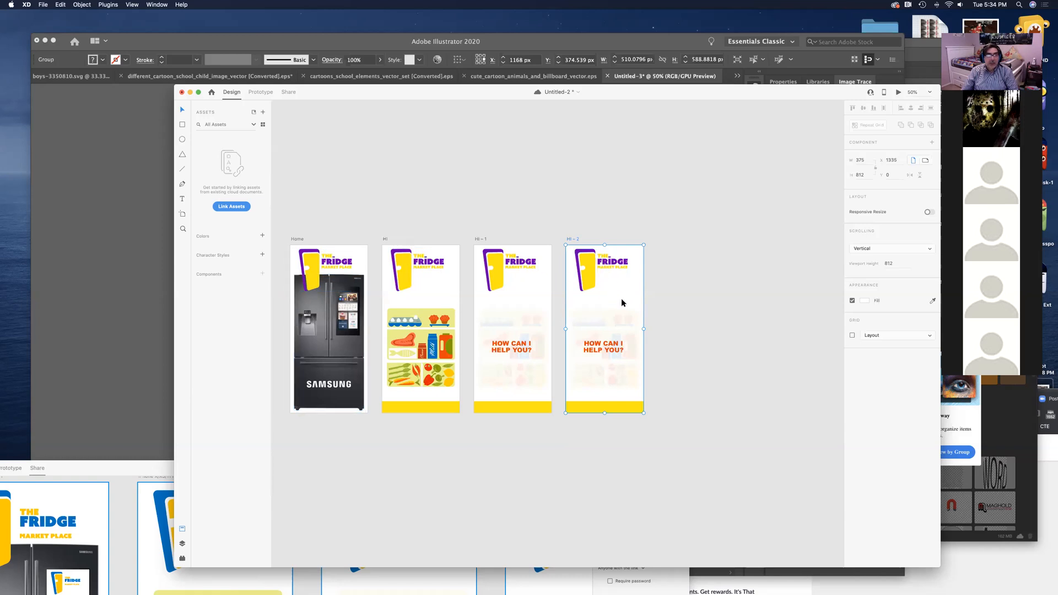
{"action": "key", "text": "super+s"}
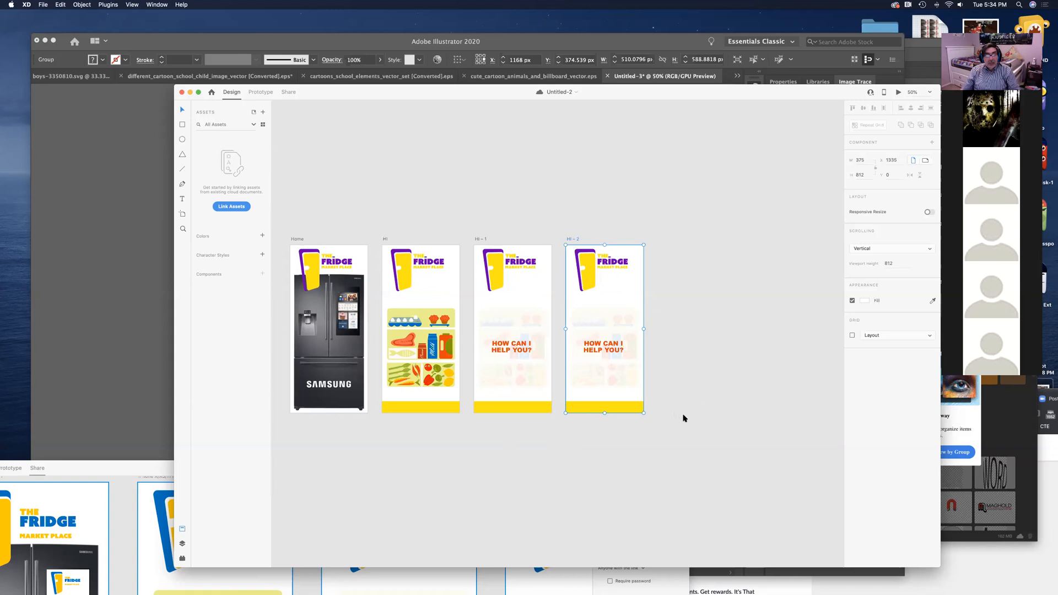
Step: Take a screen capture of the full food shelves artboard, from its logo down to the yellow footer bar
{"action": "scroll", "coordinate": [652, 463], "scroll_direction": "left", "scroll_amount": 5}
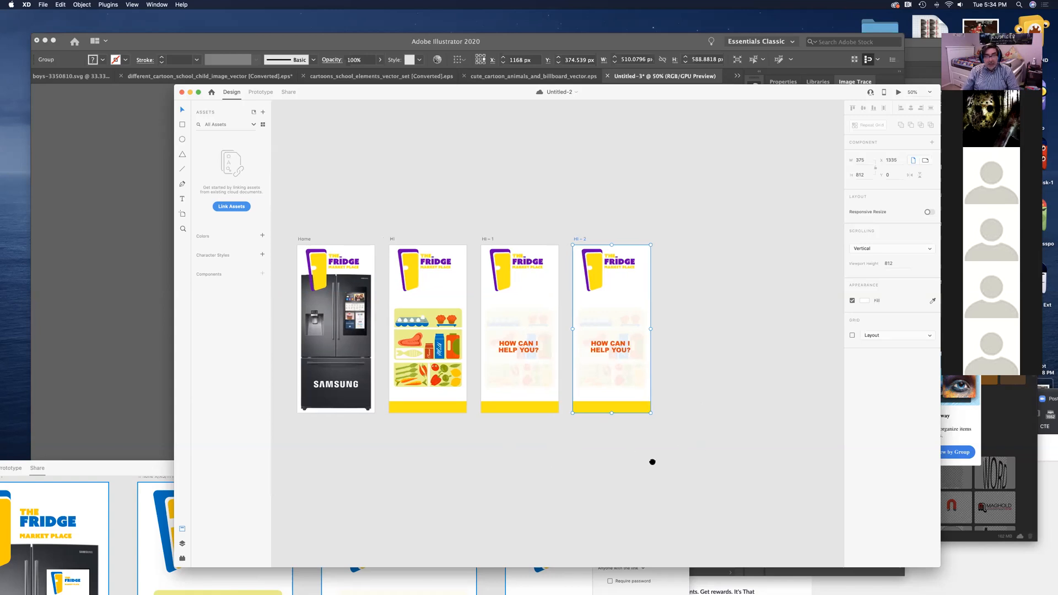
{"action": "scroll", "coordinate": [656, 451], "scroll_direction": "down", "scroll_amount": 2}
{"action": "scroll", "coordinate": [655, 450], "scroll_direction": "right", "scroll_amount": 1}
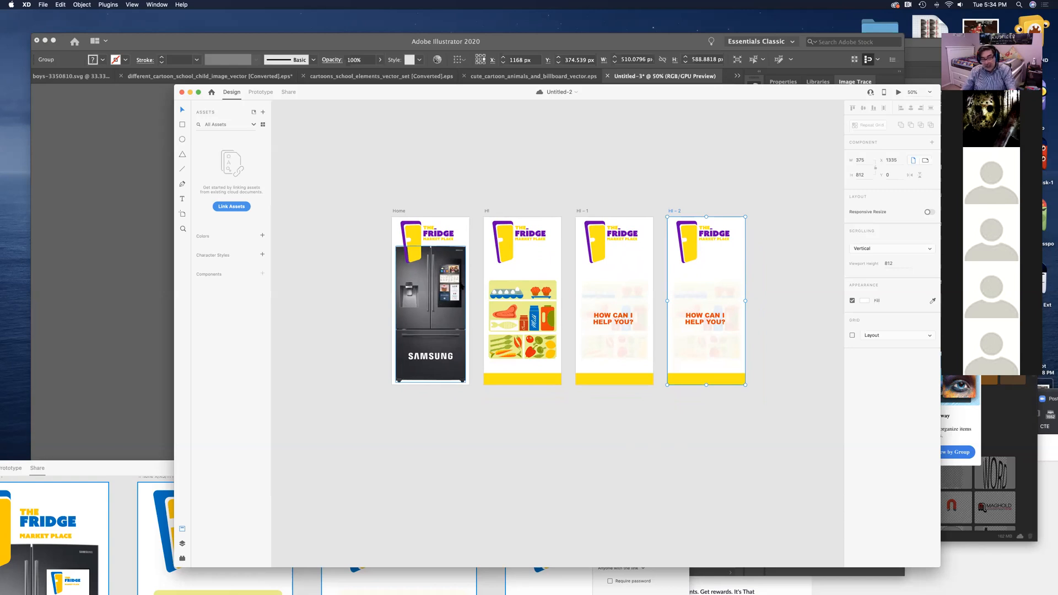
{"action": "key", "text": "super+equal"}
{"action": "key", "text": "super+equal"}
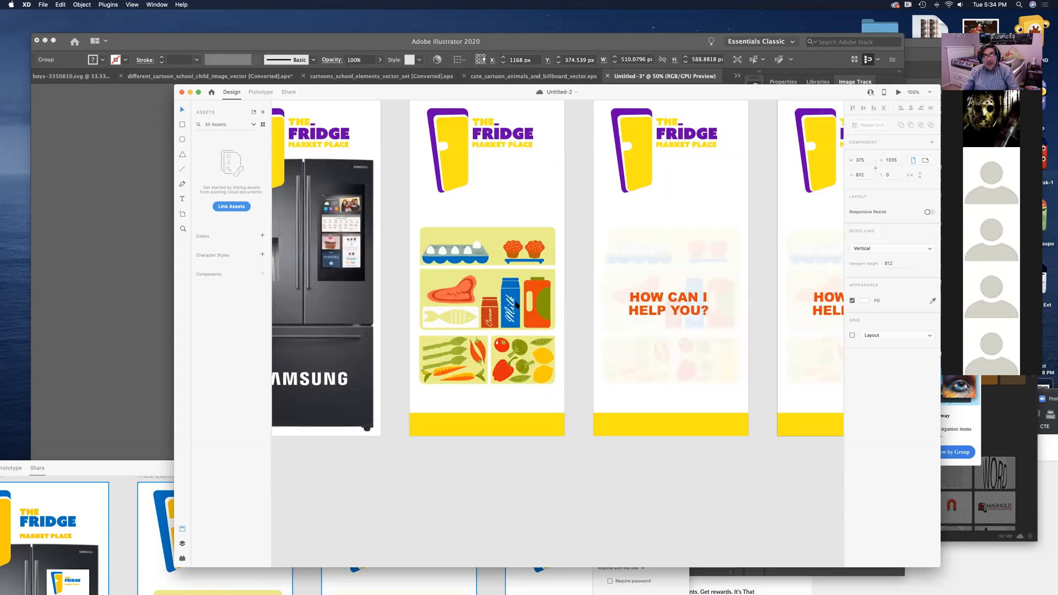
{"action": "left_click_drag", "start_coordinate": [565, 286], "coordinate": [575, 334]}
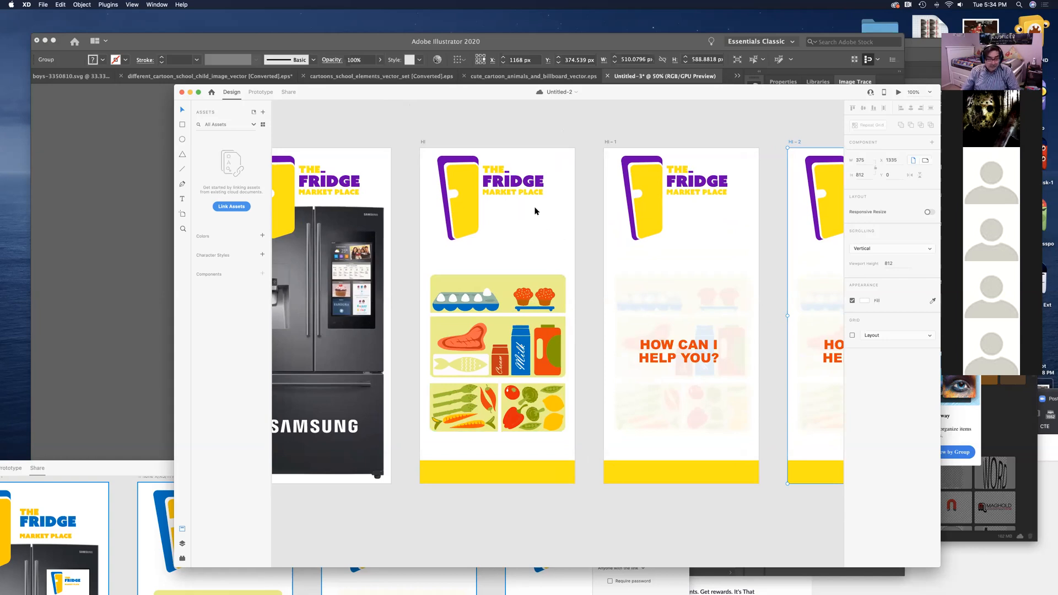
{"action": "key", "text": "r"}
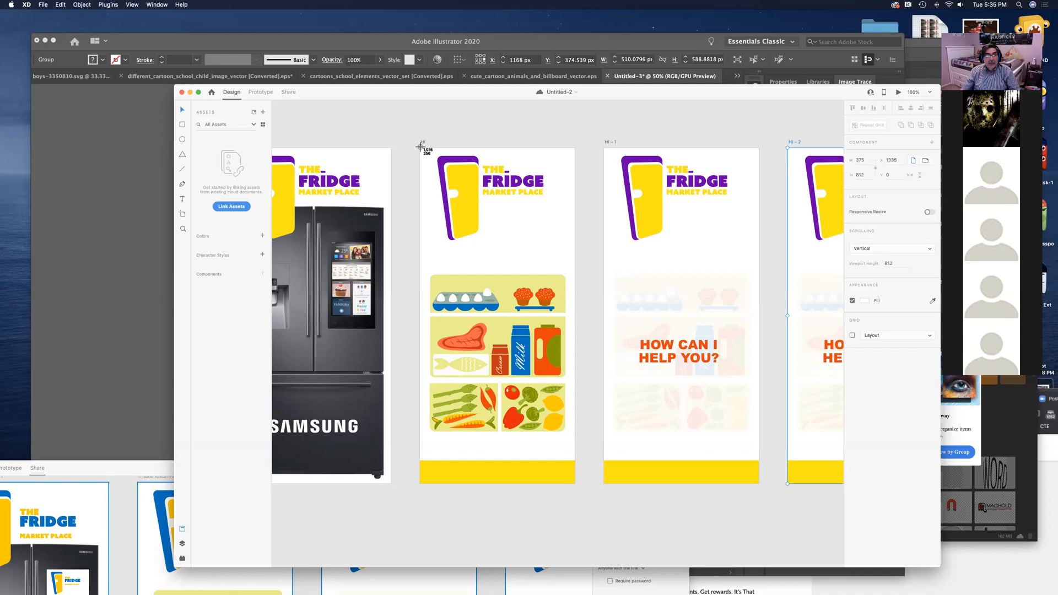
{"action": "mouse_move", "coordinate": [420, 148]}
{"action": "left_mouse_down"}
{"action": "mouse_move", "coordinate": [529, 426]}
{"action": "mouse_move", "coordinate": [574, 485]}
{"action": "left_mouse_up"}
Step: Paste the captured screen onto the Home artboard, shrink it to about 96 by 210, and fit it onto the fridge's display
{"action": "left_click_drag", "start_coordinate": [435, 210], "coordinate": [599, 211]}
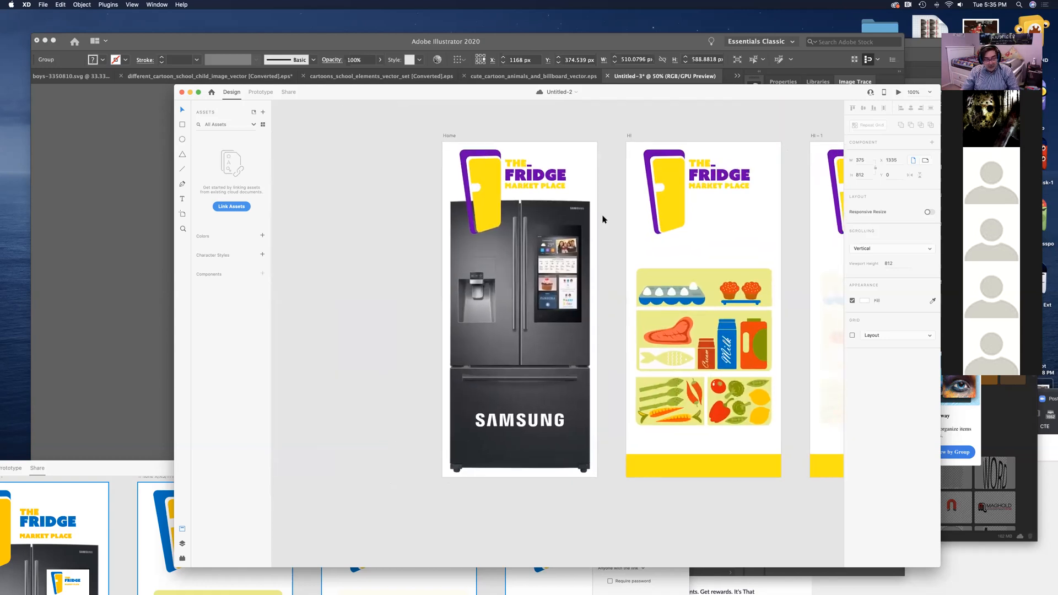
{"action": "key", "text": "super+v"}
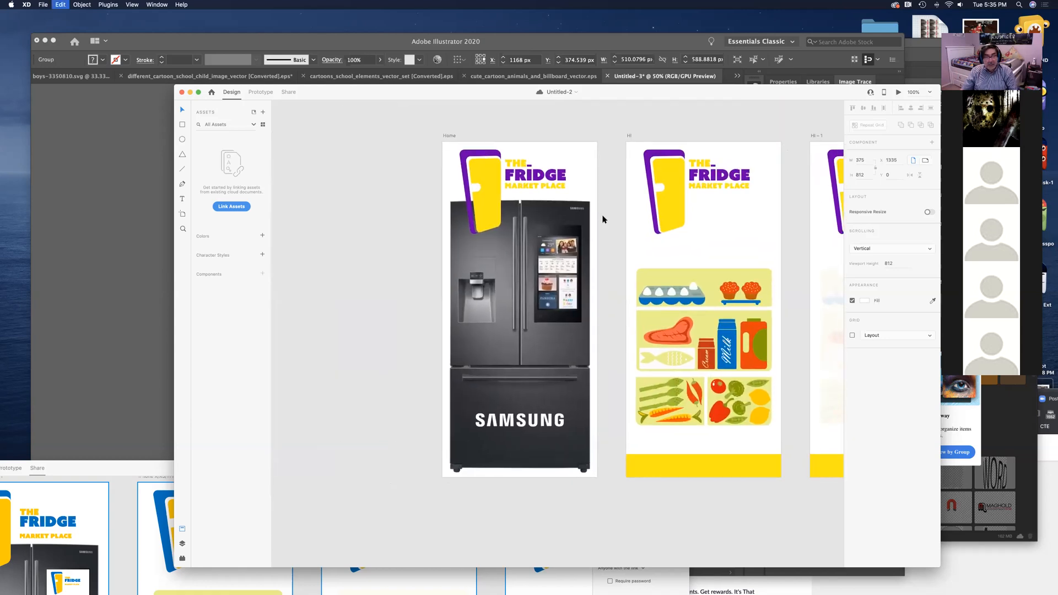
{"action": "key", "text": "super+minus"}
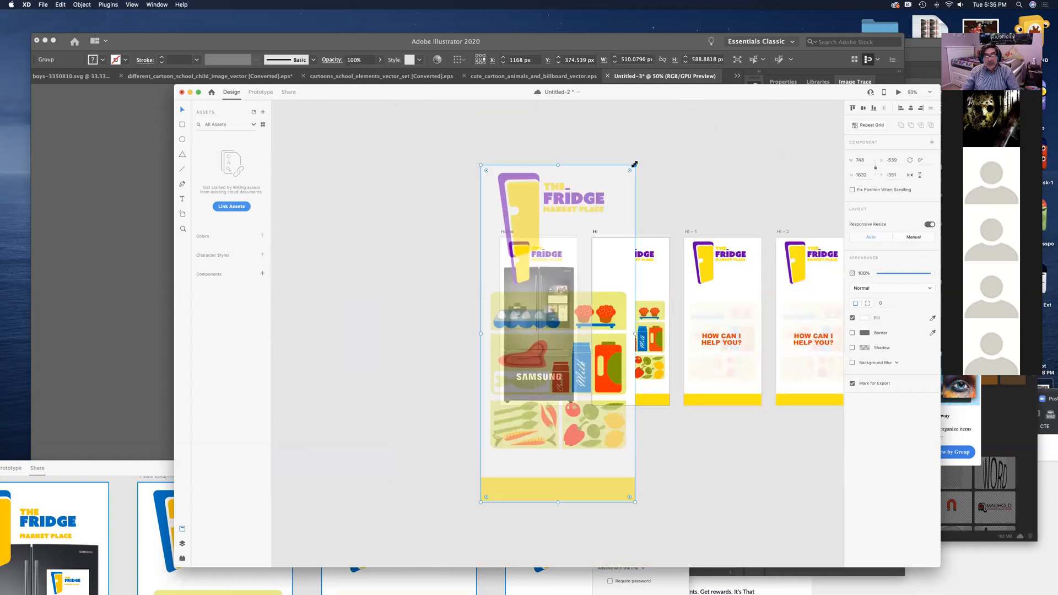
{"action": "left_click_drag", "start_coordinate": [634, 164], "coordinate": [568, 237]}
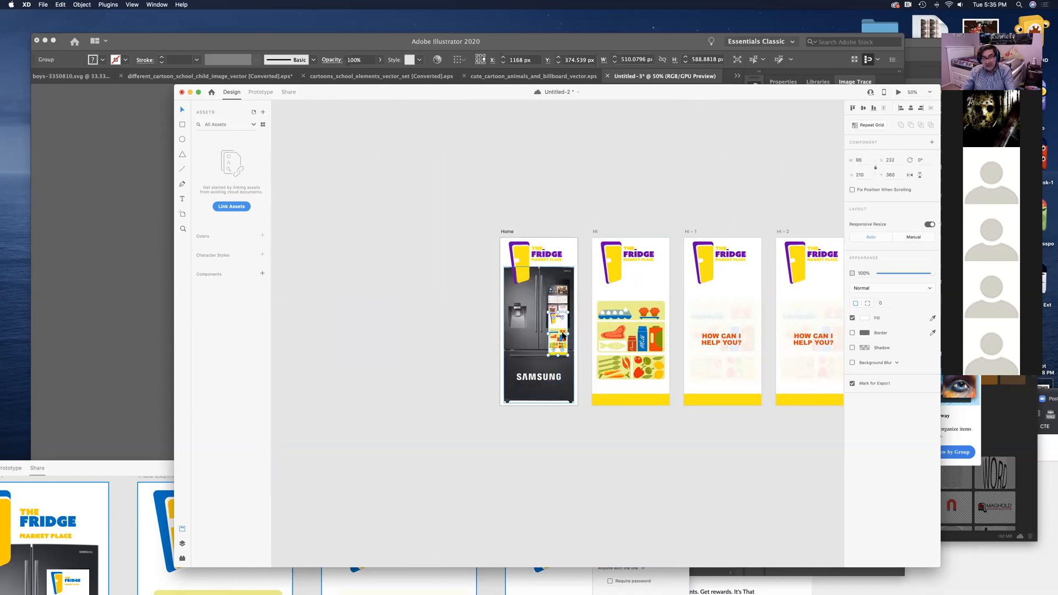
{"action": "scroll", "coordinate": [563, 334], "scroll_direction": "up", "scroll_amount": 5}
{"action": "left_click_drag", "start_coordinate": [568, 384], "coordinate": [570, 296]}
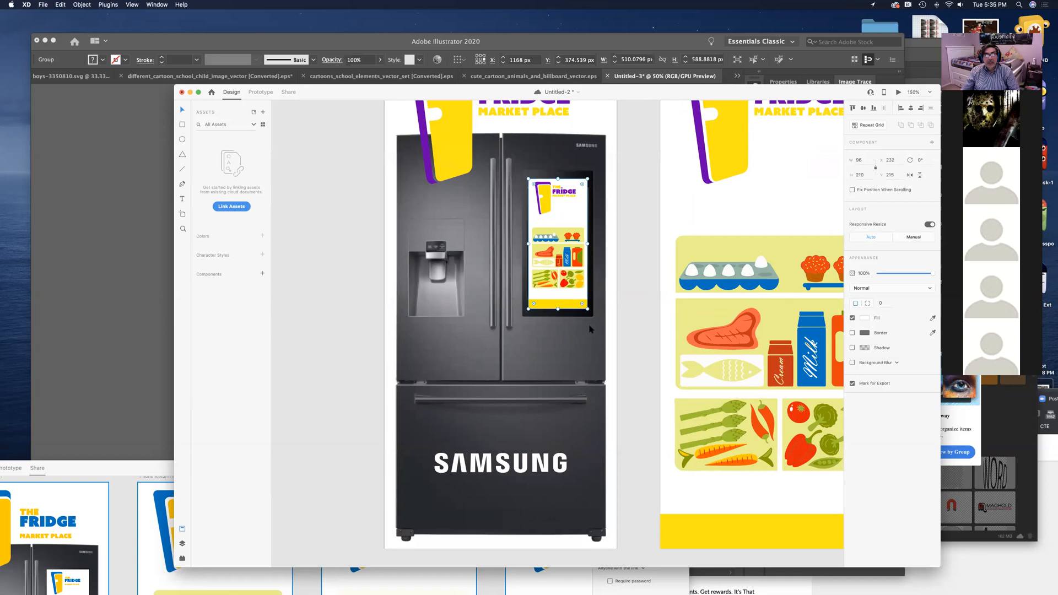
{"action": "left_click", "coordinate": [650, 344]}
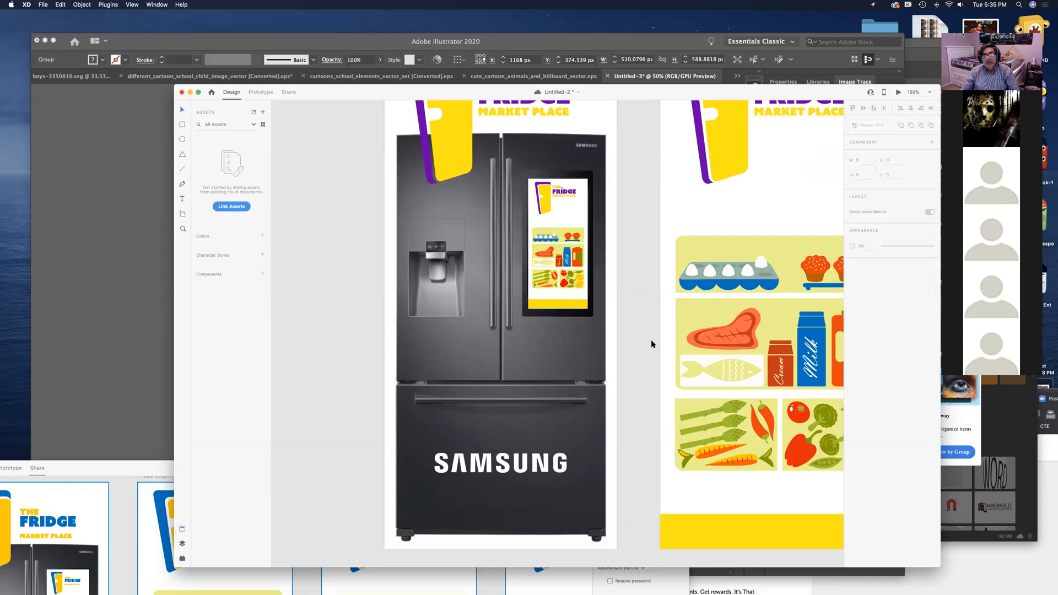
Step: Duplicate the last "How can I help you?" artboard to add a fifth screen
{"action": "left_click_drag", "start_coordinate": [636, 331], "coordinate": [424, 251]}
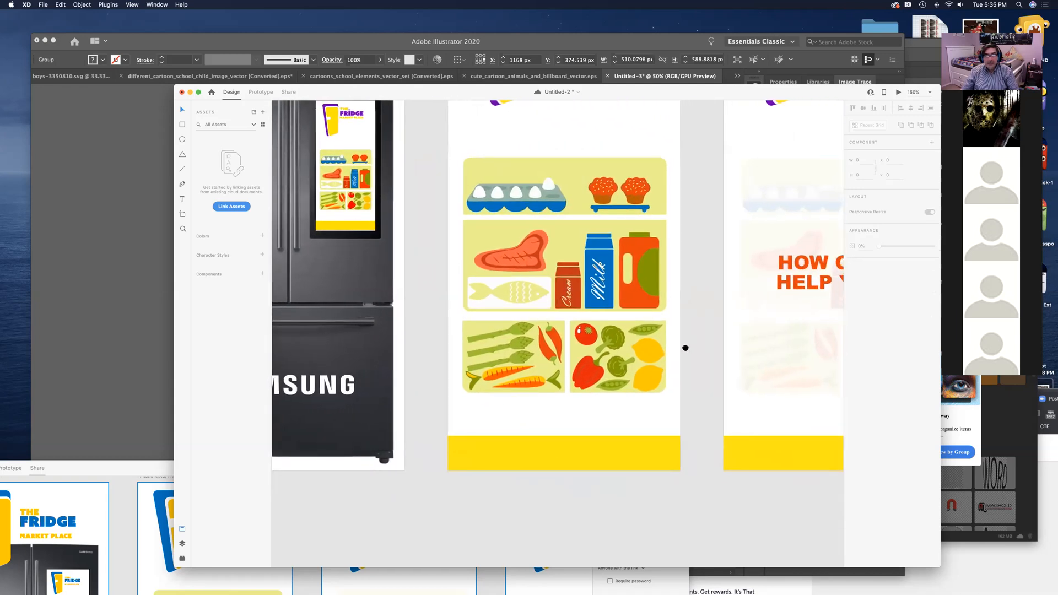
{"action": "left_click_drag", "start_coordinate": [685, 347], "coordinate": [354, 355]}
{"action": "left_click_drag", "start_coordinate": [676, 362], "coordinate": [661, 392]}
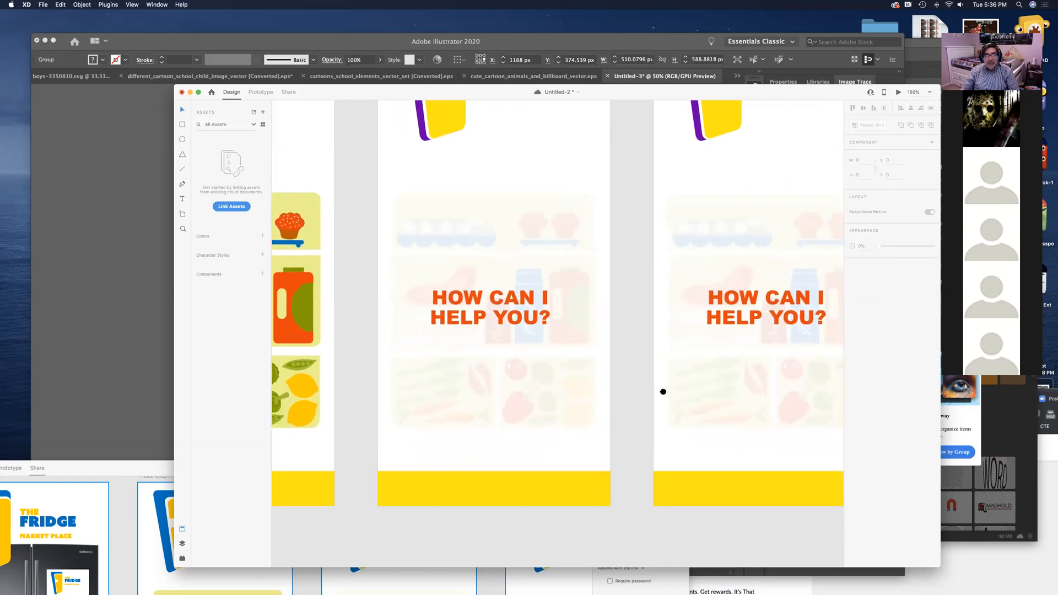
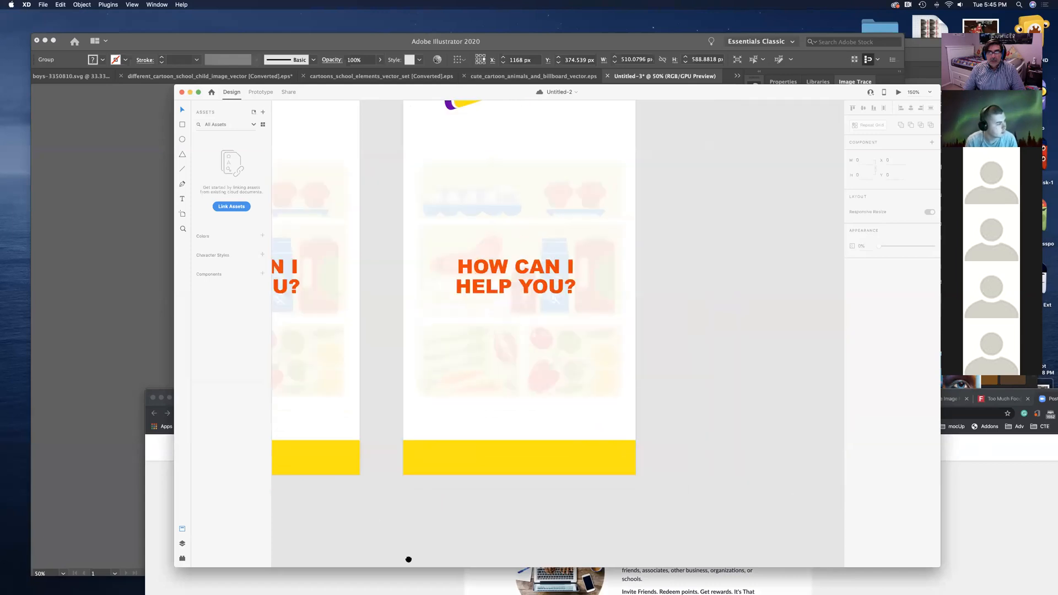
{"action": "mouse_move", "coordinate": [739, 177]}
{"action": "left_mouse_down"}
{"action": "mouse_move", "coordinate": [736, 168]}
{"action": "mouse_move", "coordinate": [729, 267]}
{"action": "mouse_move", "coordinate": [721, 179]}
{"action": "left_mouse_up"}
{"action": "key", "text": "super+1"}
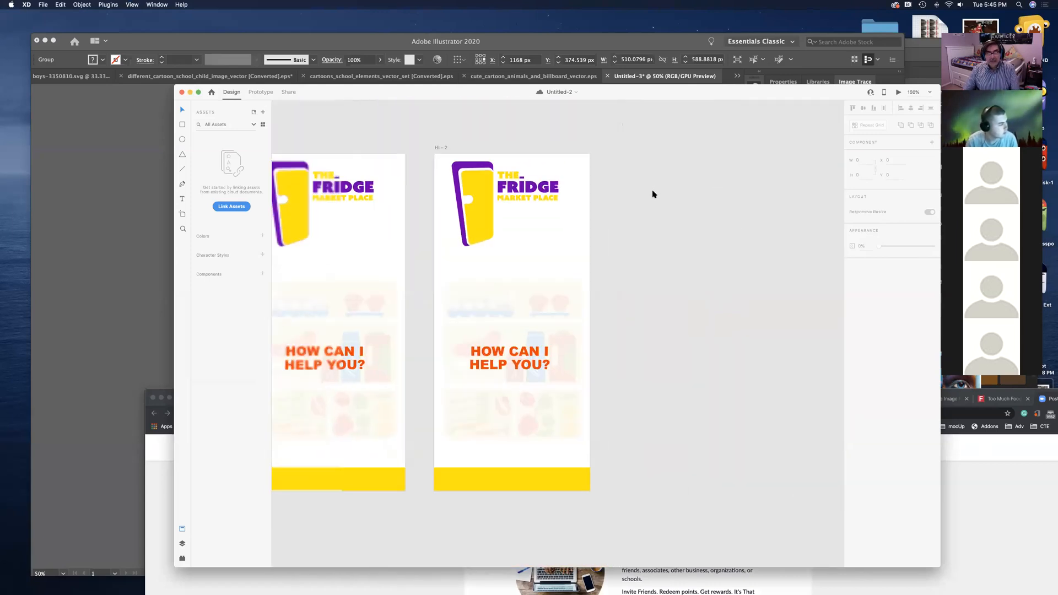
{"action": "left_click", "coordinate": [441, 149]}
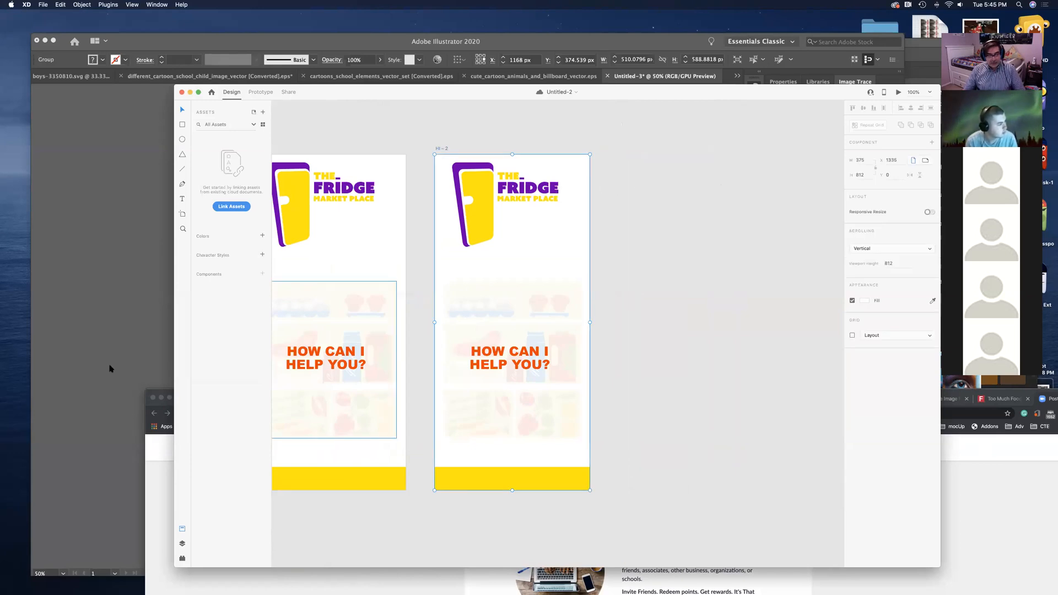
{"action": "key", "text": "super+d"}
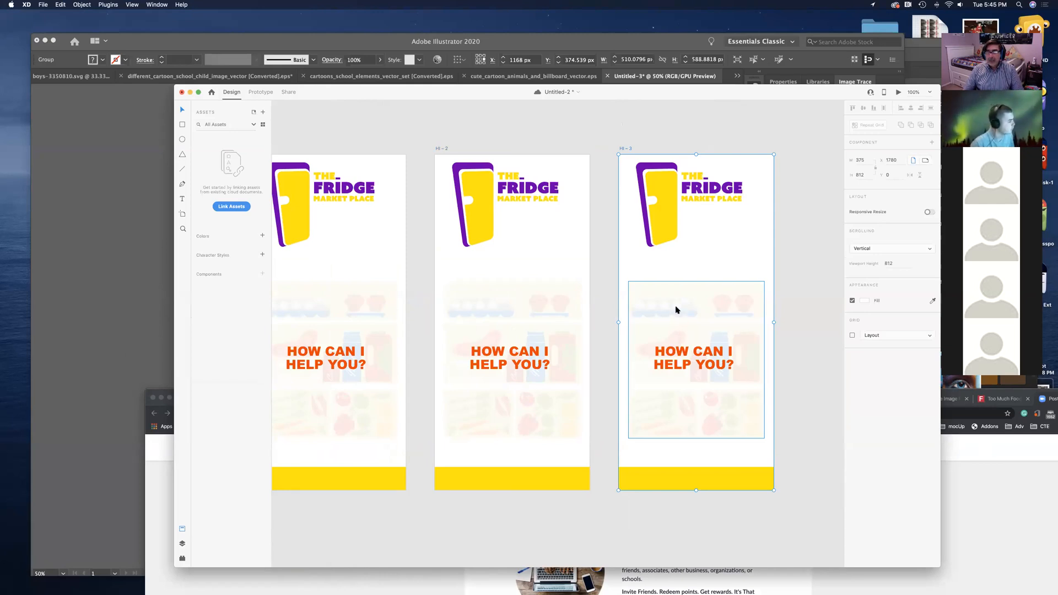
Step: Delete the faded food shelves illustration and the "How can I help you?" text from the newest artboard
{"action": "left_click", "coordinate": [705, 338]}
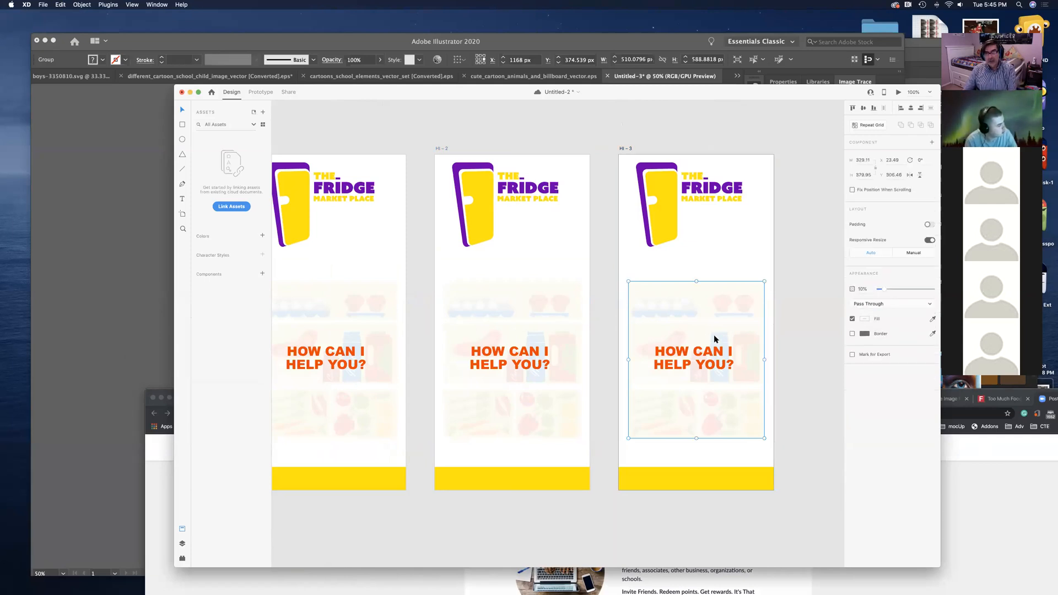
{"action": "double_click", "coordinate": [713, 335]}
{"action": "key", "text": "Delete"}
{"action": "left_click", "coordinate": [713, 337]}
{"action": "key", "text": "Delete"}
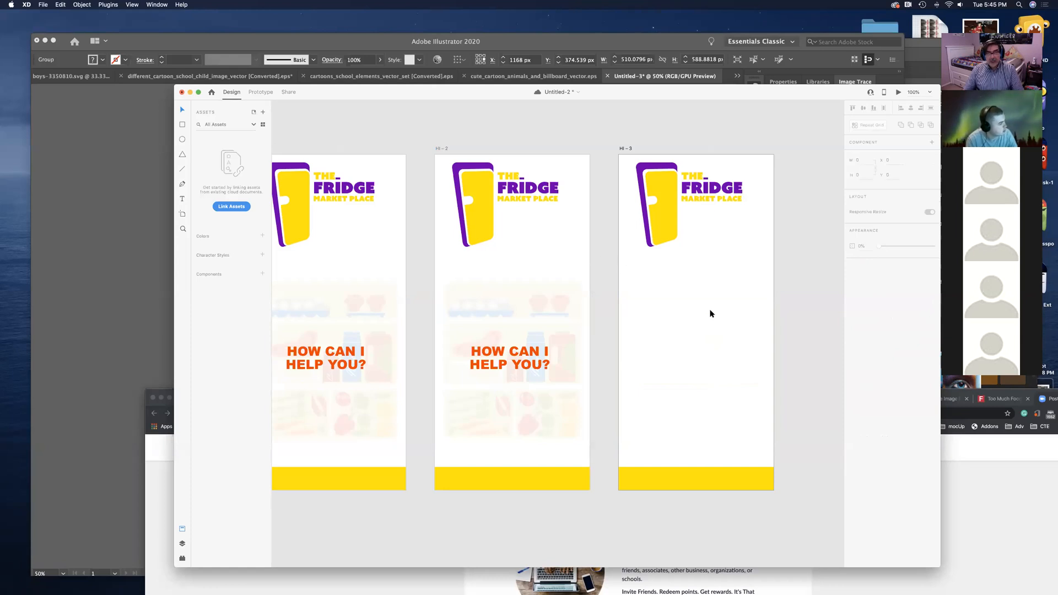
Step: Switch to Illustrator and look over the food illustrations and yellow icons around the artboard in the Untitled-3 document
{"action": "key", "text": "super+Tab"}
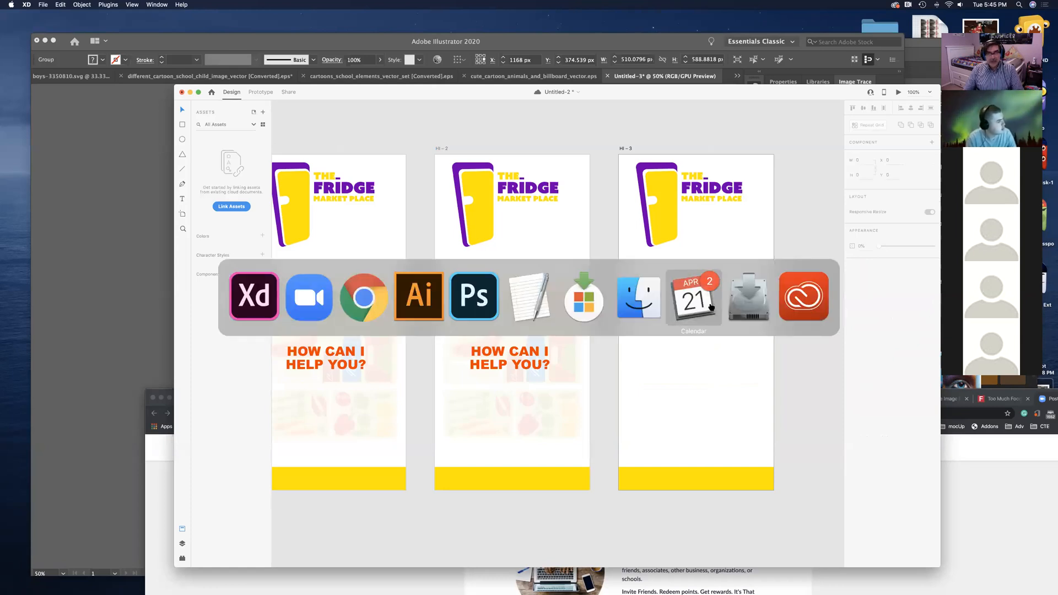
{"action": "left_click", "coordinate": [421, 303]}
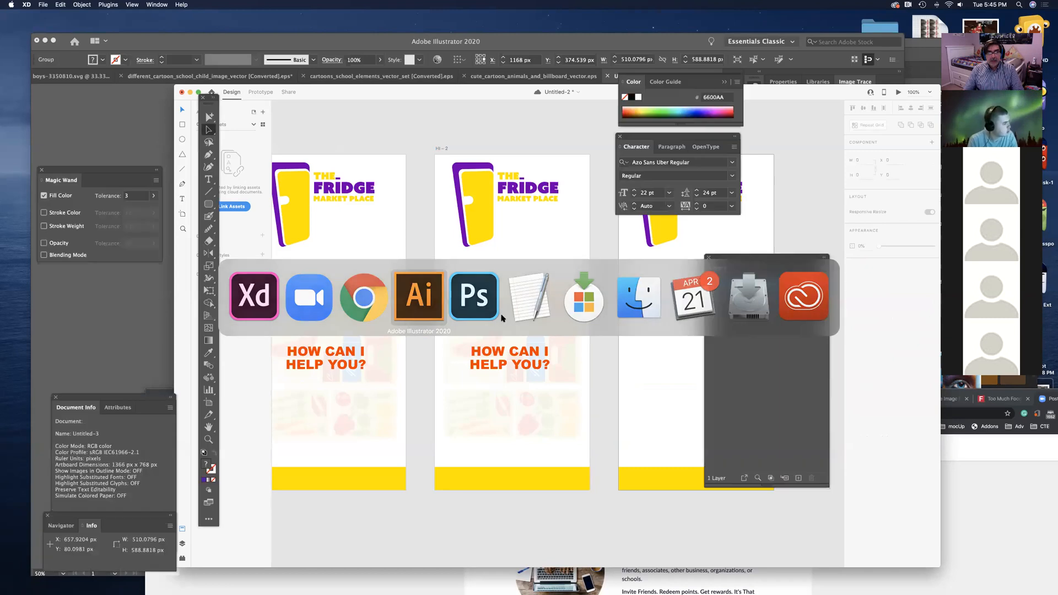
{"action": "key", "text": "space"}
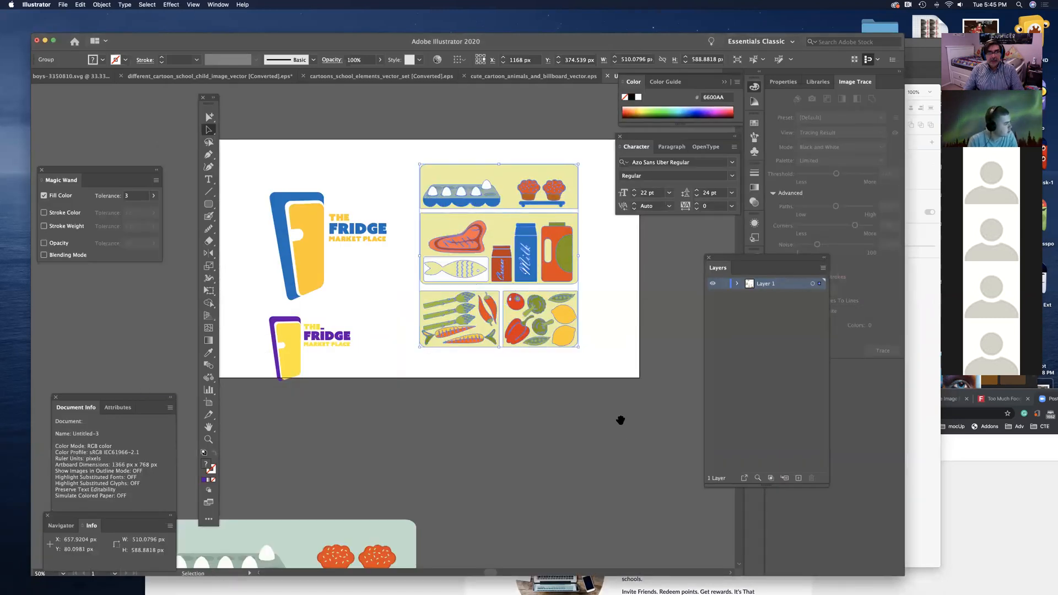
{"action": "left_click_drag", "start_coordinate": [533, 374], "coordinate": [218, 345]}
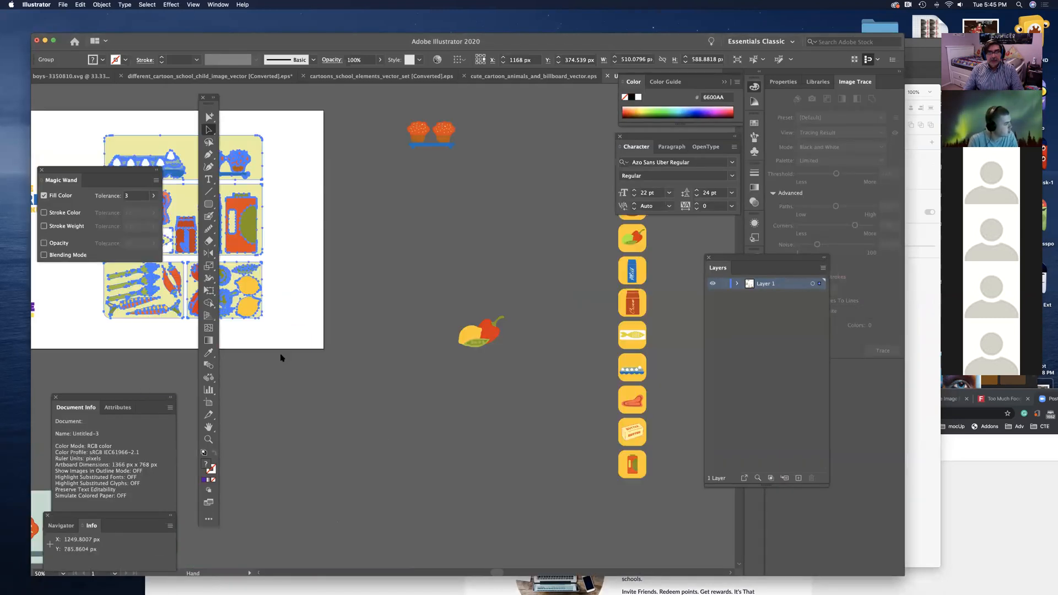
{"action": "left_click_drag", "start_coordinate": [301, 475], "coordinate": [292, 473]}
{"action": "left_click_drag", "start_coordinate": [460, 396], "coordinate": [508, 231]}
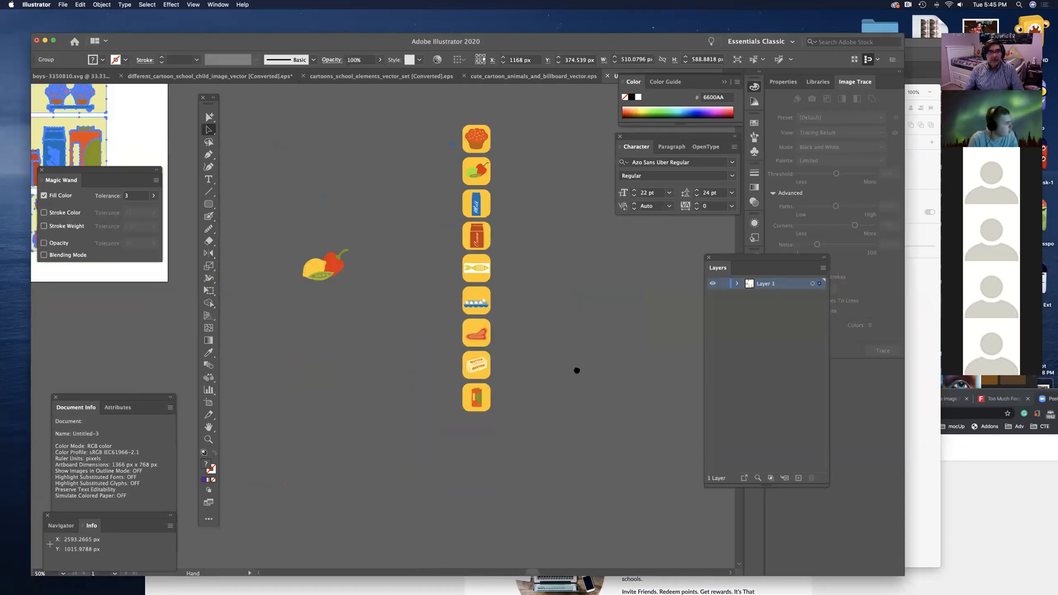
{"action": "left_click_drag", "start_coordinate": [577, 371], "coordinate": [589, 378]}
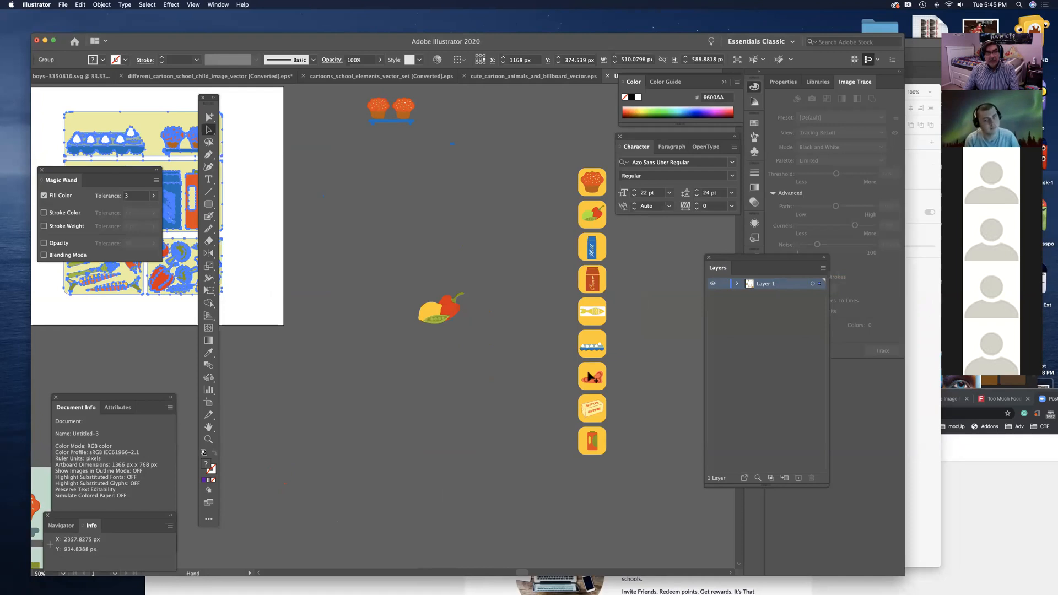
{"action": "key", "text": "super+minus"}
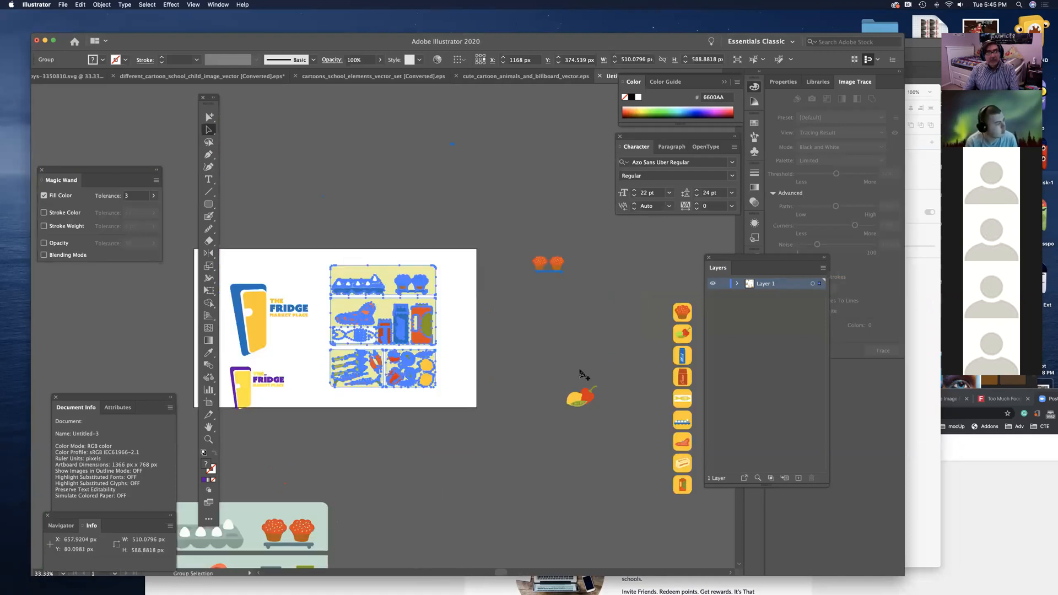
{"action": "key", "text": "super+minus"}
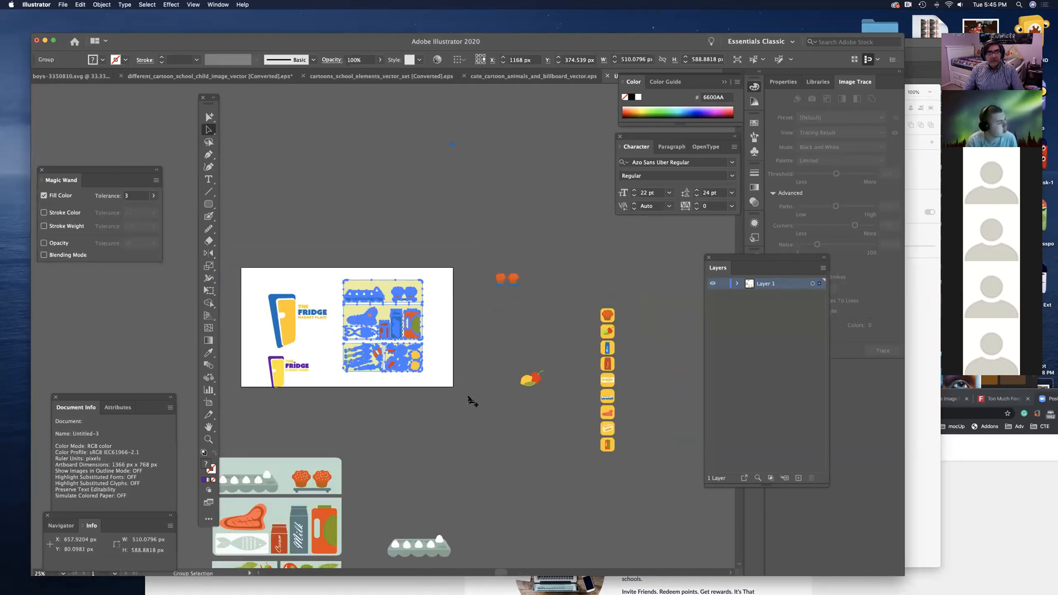
{"action": "key", "text": "super+minus"}
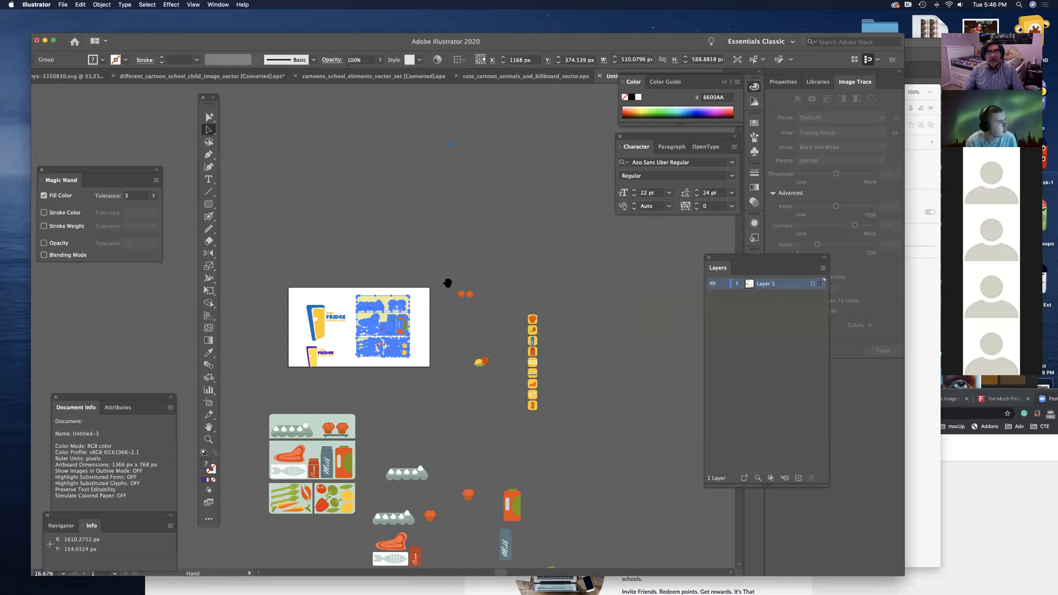
{"action": "left_click_drag", "start_coordinate": [510, 464], "coordinate": [494, 354]}
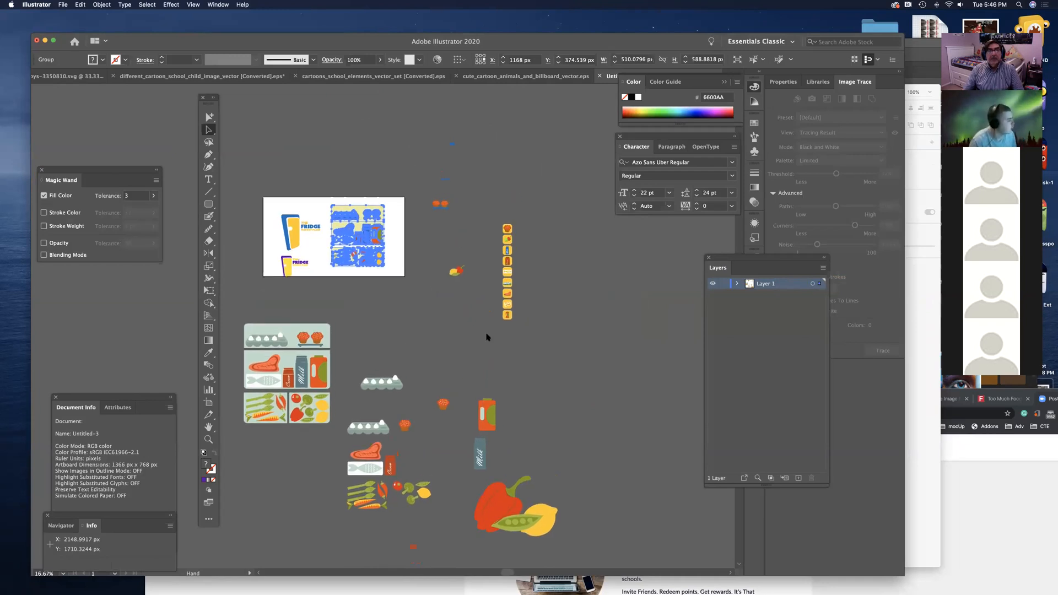
Step: Check the cartoon animals document and the list of open documents, return to Untitled-3, and move the Illustrator window aside
{"action": "left_click", "coordinate": [547, 78]}
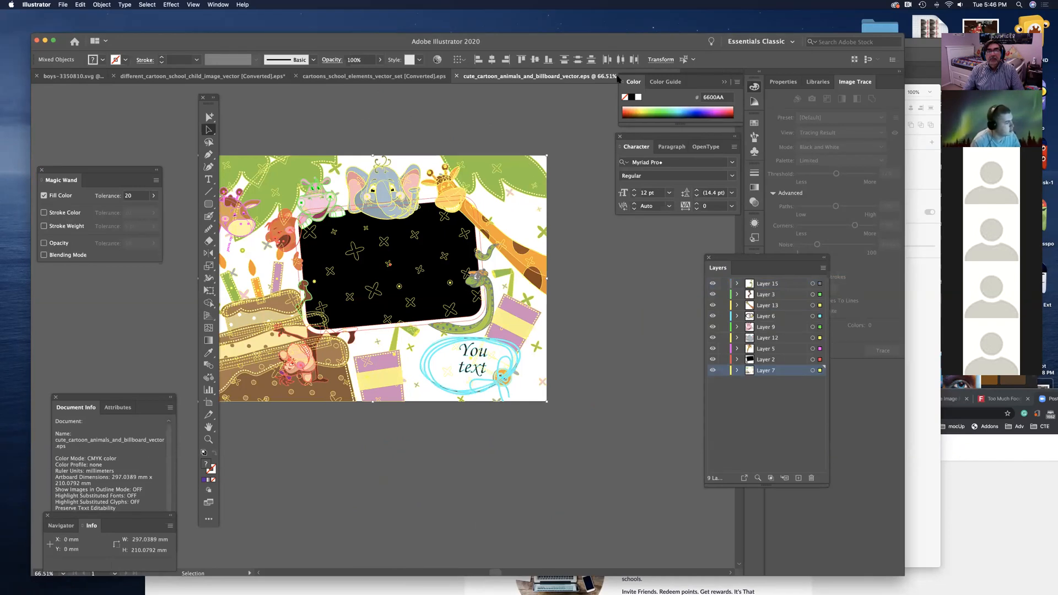
{"action": "left_click", "coordinate": [724, 82]}
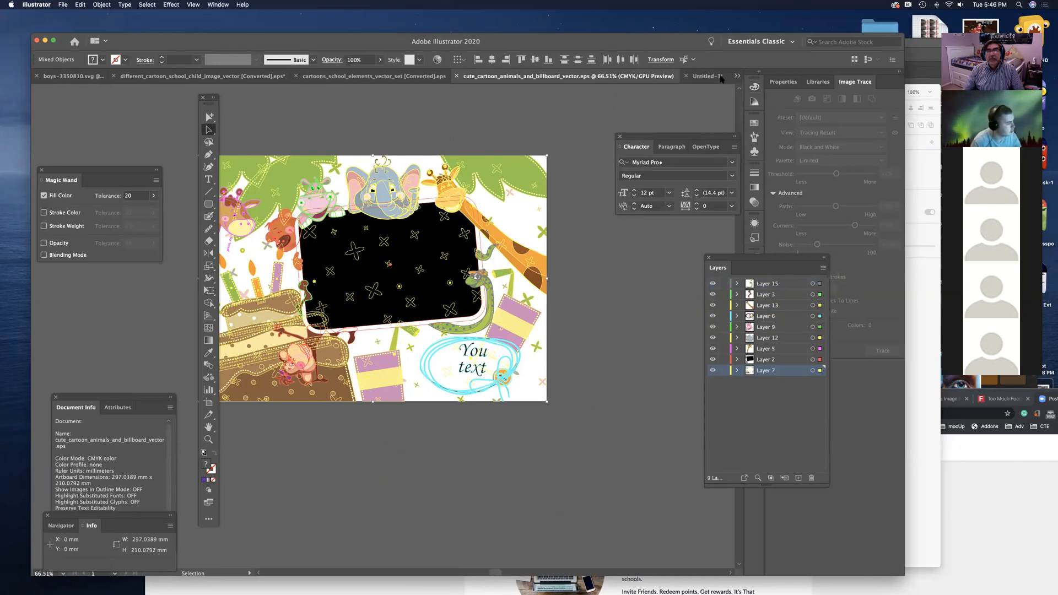
{"action": "left_click", "coordinate": [707, 76]}
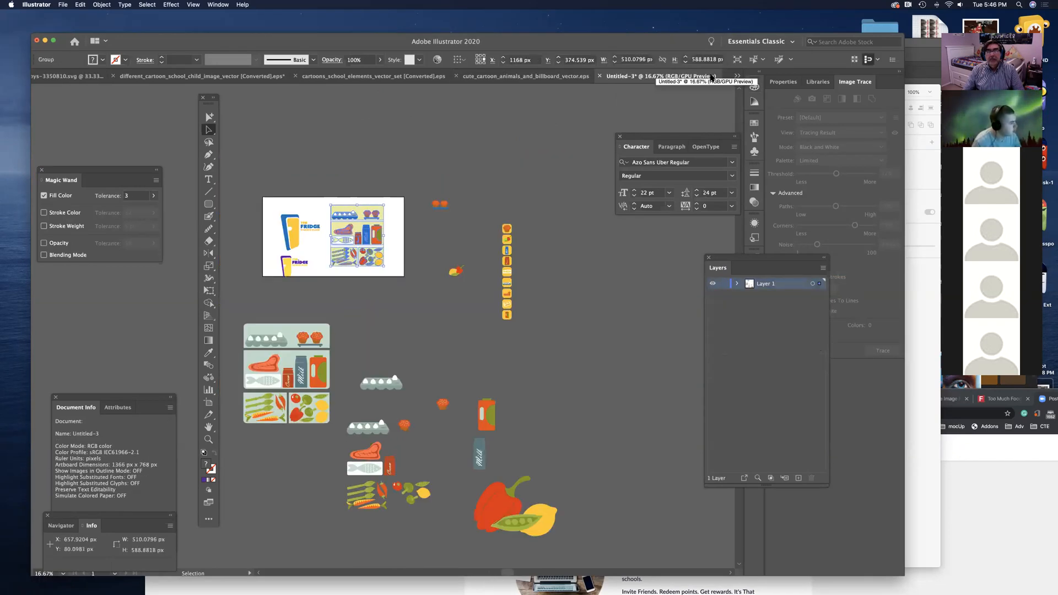
{"action": "left_click", "coordinate": [738, 76]}
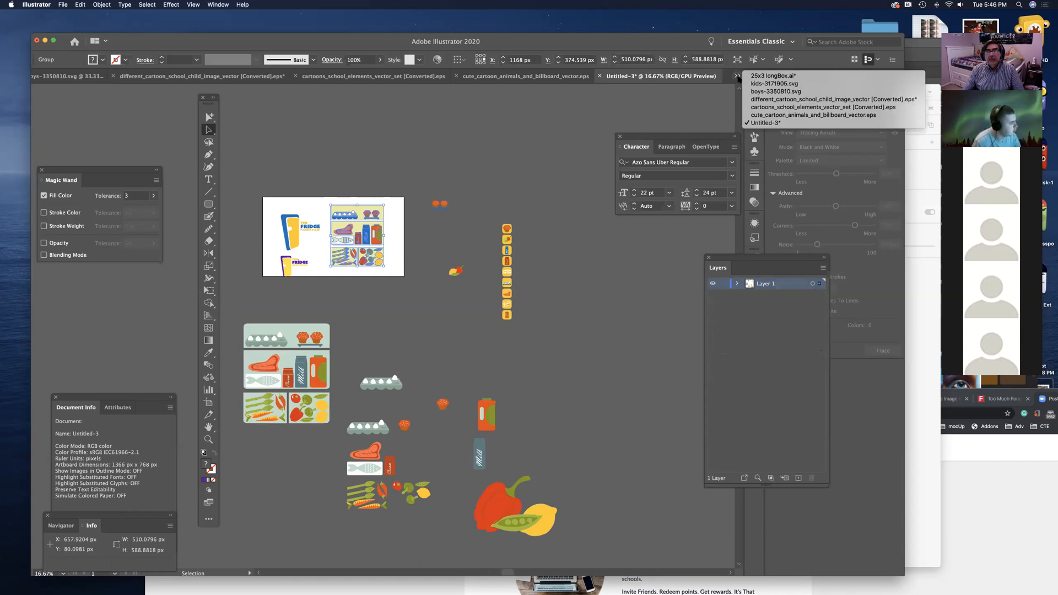
{"action": "left_click", "coordinate": [560, 58]}
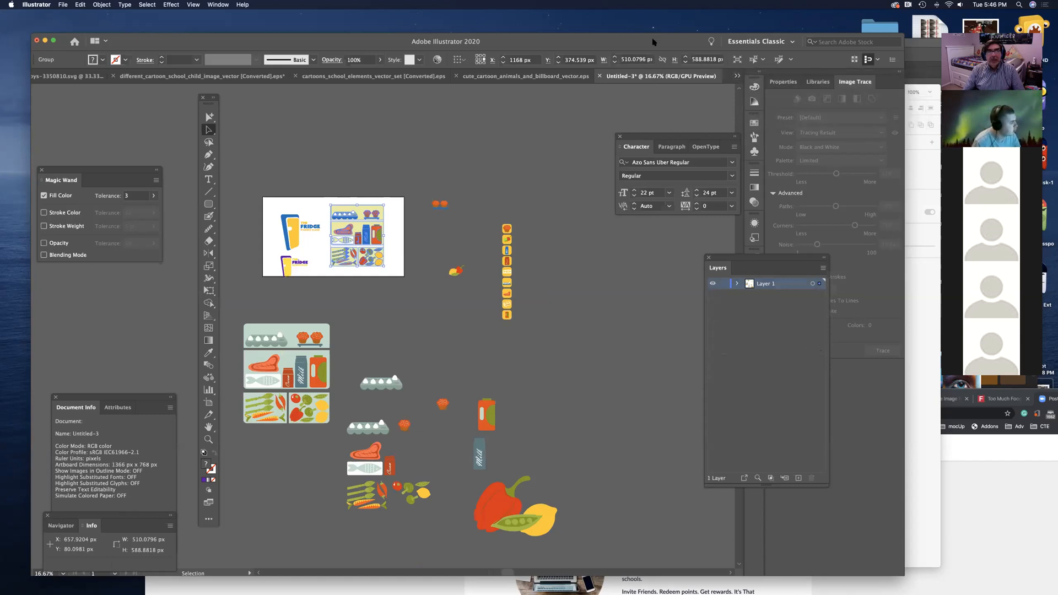
{"action": "left_click_drag", "start_coordinate": [624, 43], "coordinate": [491, 246]}
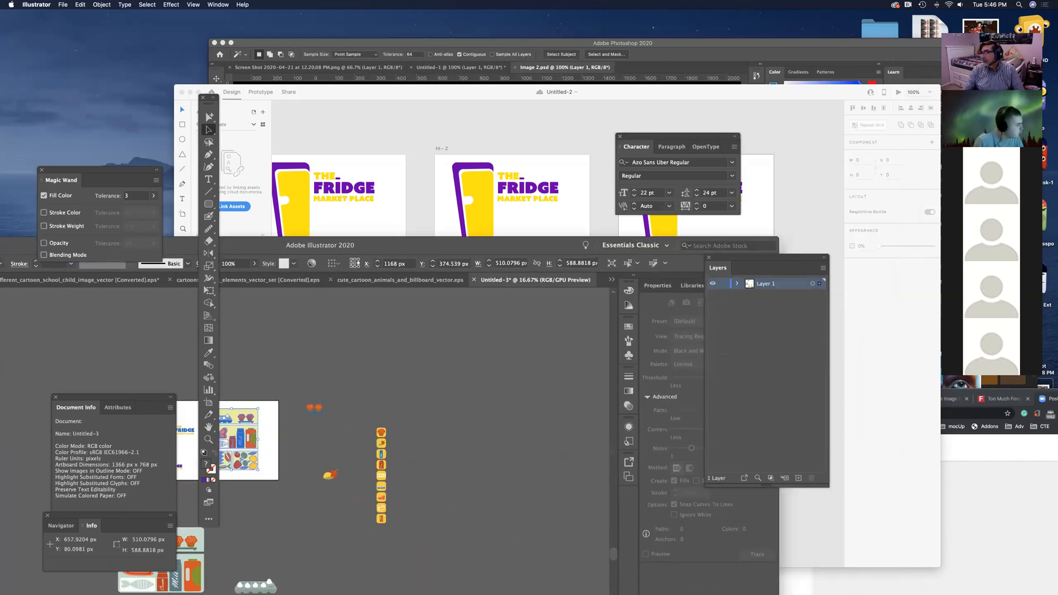
Step: Switch back to Adobe XD and paste the butter box illustration onto the empty newest artboard
{"action": "key", "text": "super+Tab"}
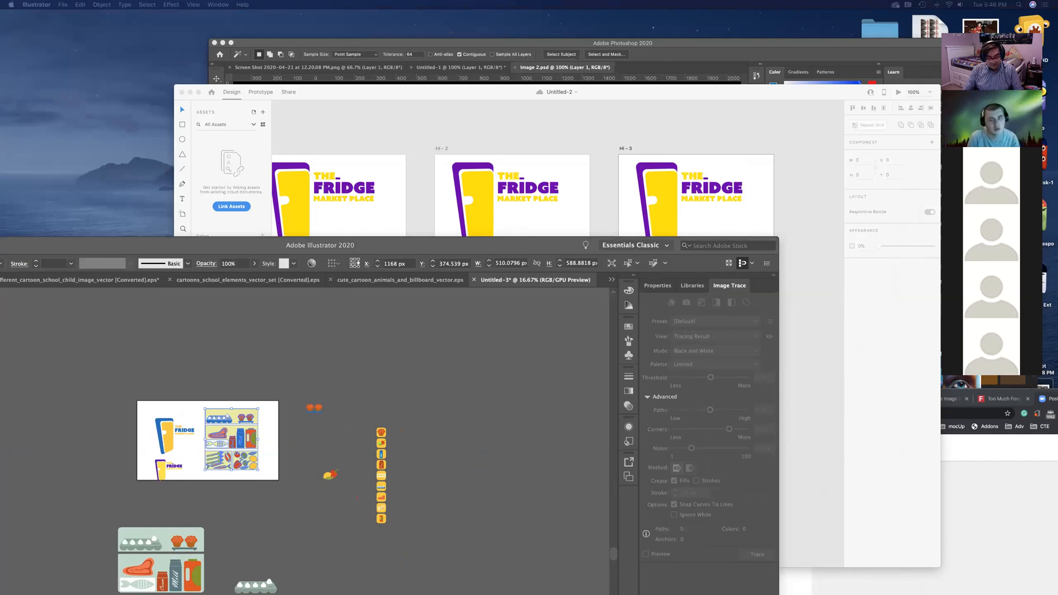
{"action": "left_click", "coordinate": [688, 329]}
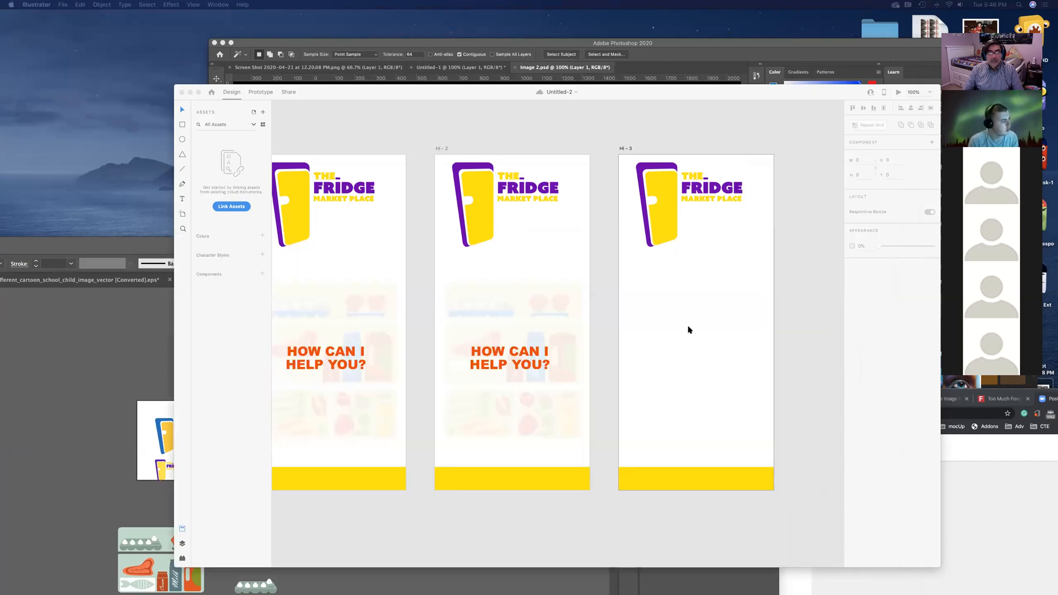
{"action": "key", "text": "super+v"}
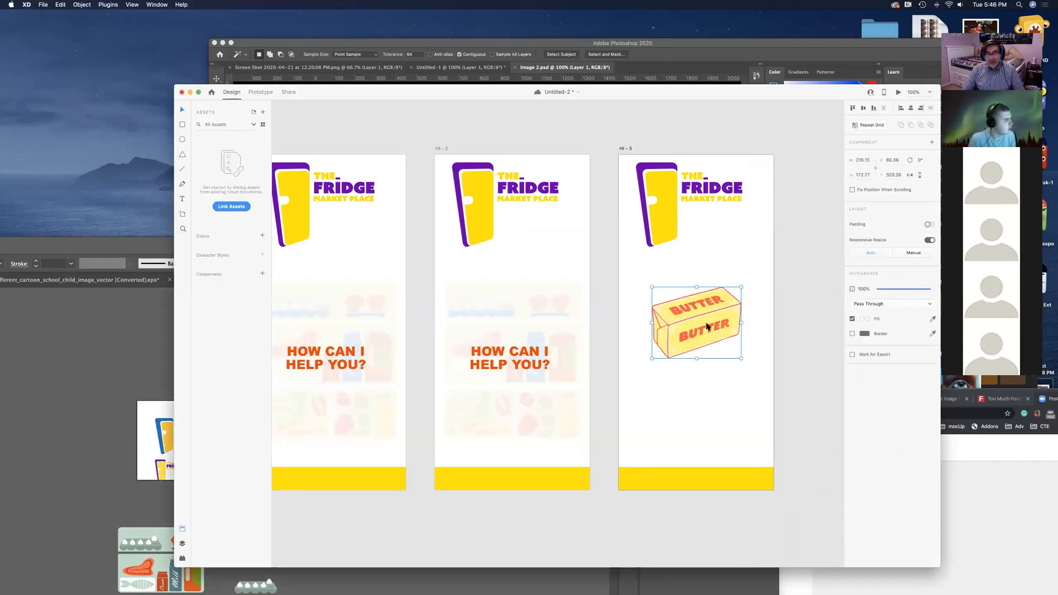
{"action": "scroll", "coordinate": [694, 308], "scroll_direction": "right", "scroll_amount": 3}
{"action": "scroll", "coordinate": [693, 308], "scroll_direction": "right", "scroll_amount": 3}
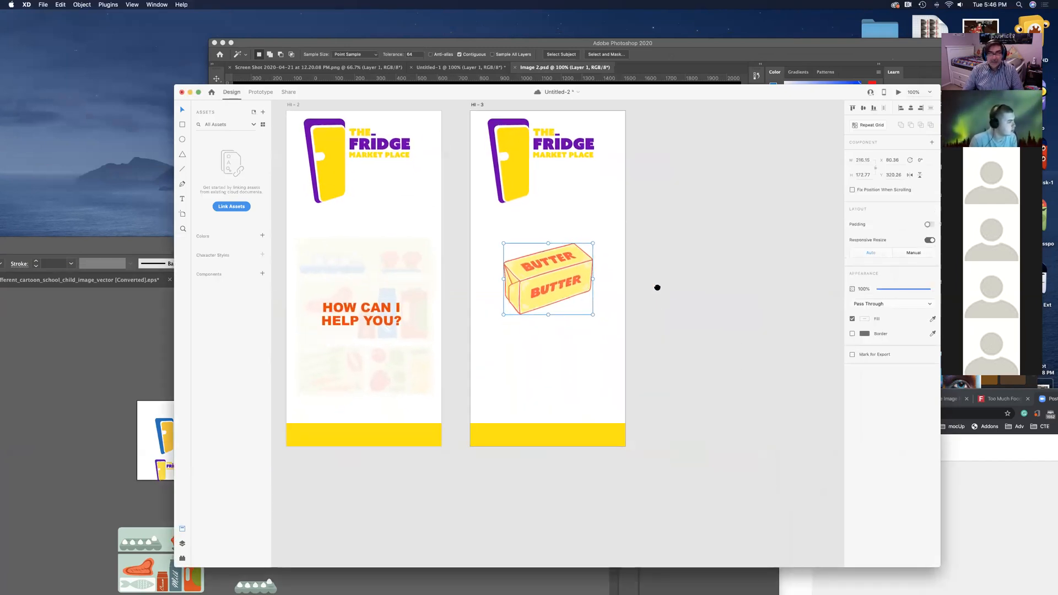
{"action": "scroll", "coordinate": [720, 286], "scroll_direction": "down", "scroll_amount": 2}
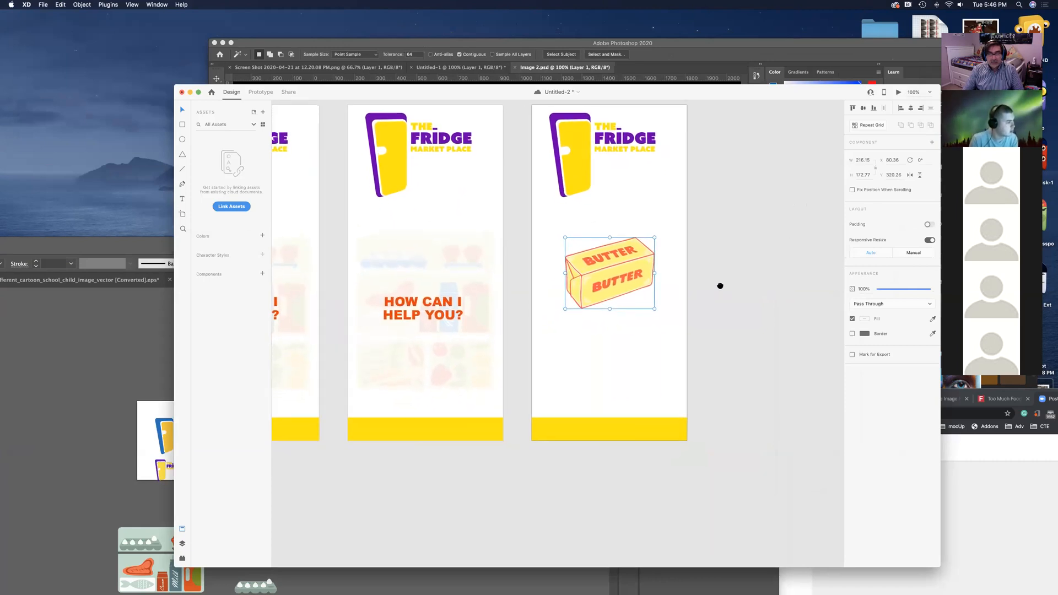
{"action": "left_click_drag", "start_coordinate": [725, 280], "coordinate": [827, 265]}
{"action": "left_click_drag", "start_coordinate": [548, 409], "coordinate": [626, 463]}
{"action": "left_click_drag", "start_coordinate": [578, 402], "coordinate": [739, 359]}
{"action": "left_click_drag", "start_coordinate": [577, 366], "coordinate": [346, 363]}
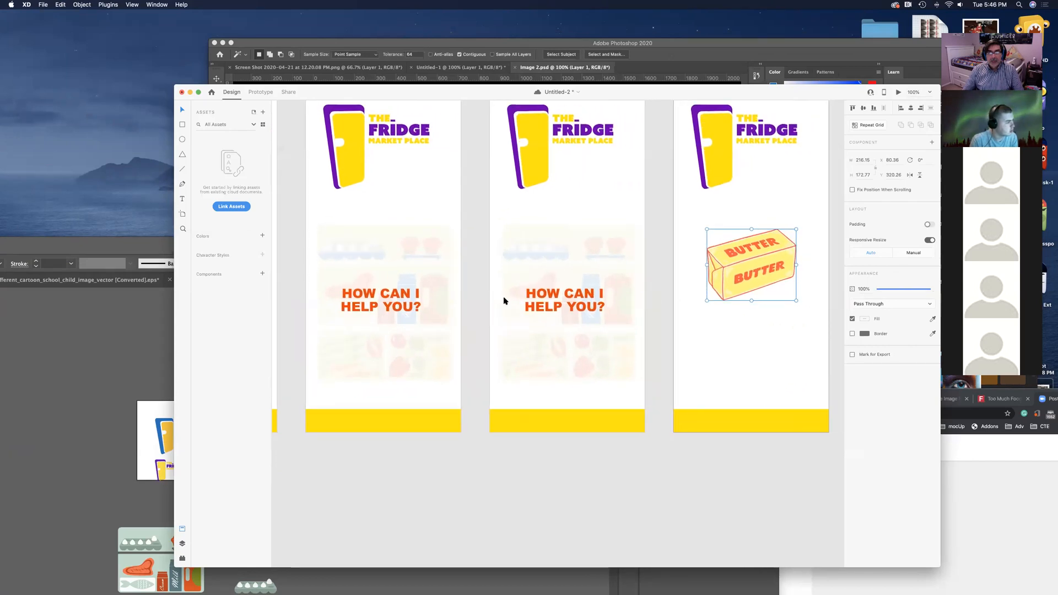
Step: Delete the "How can I help you?" text and faded shelves from the second-to-last artboard, and move the butter box onto it
{"action": "left_click", "coordinate": [578, 313]}
{"action": "key", "text": "Delete"}
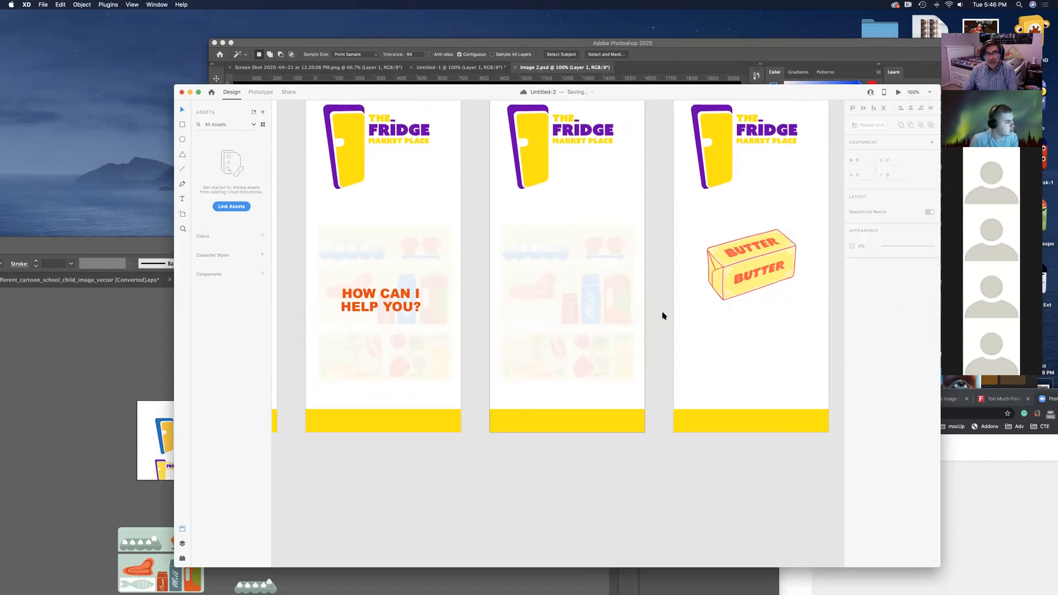
{"action": "left_click", "coordinate": [586, 325]}
{"action": "key", "text": "Delete"}
{"action": "left_click_drag", "start_coordinate": [751, 274], "coordinate": [566, 293]}
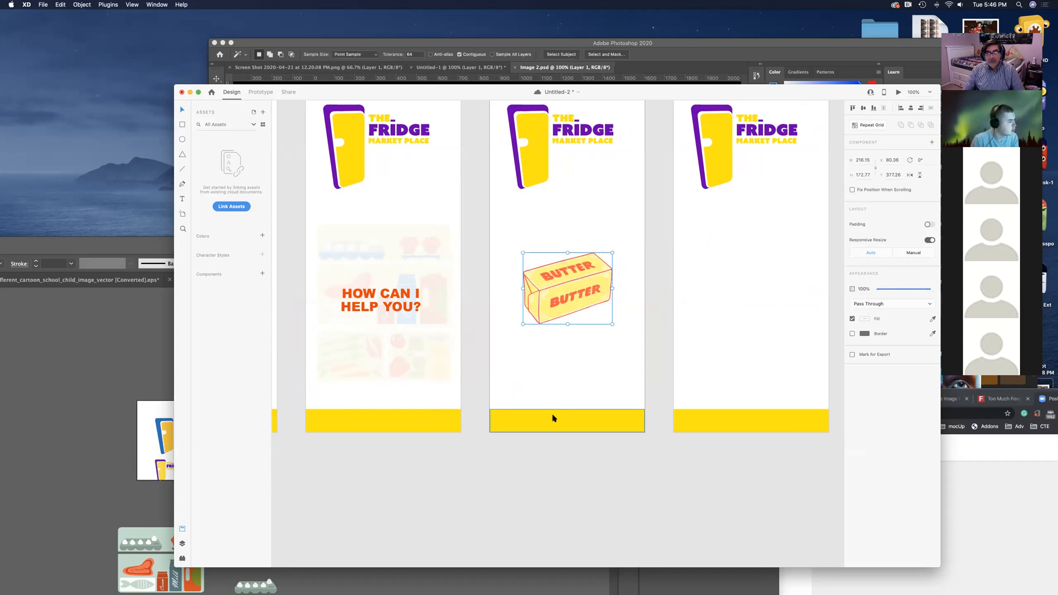
Step: Add the orange Arial Black text "Say there Is no butter" on the empty canvas below the butter artboard
{"action": "left_click", "coordinate": [556, 471]}
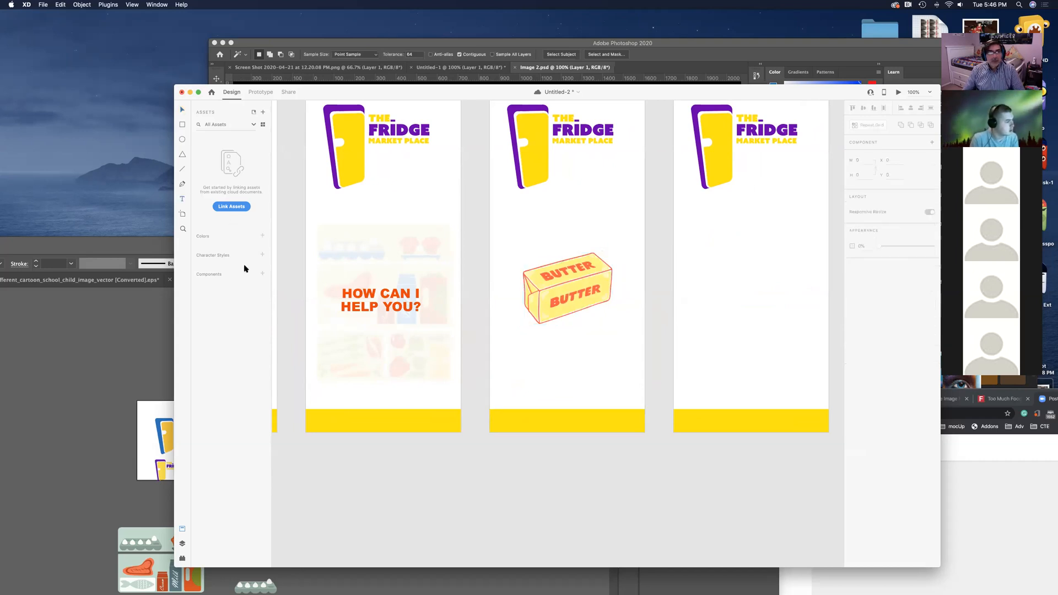
{"action": "left_click", "coordinate": [512, 472]}
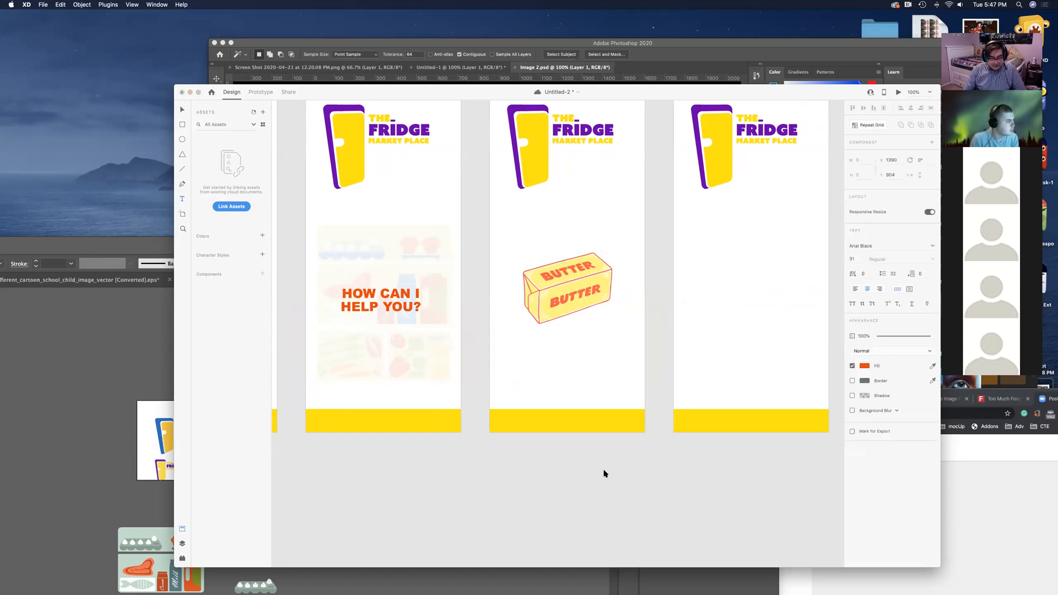
{"action": "type", "text": "Sa"}
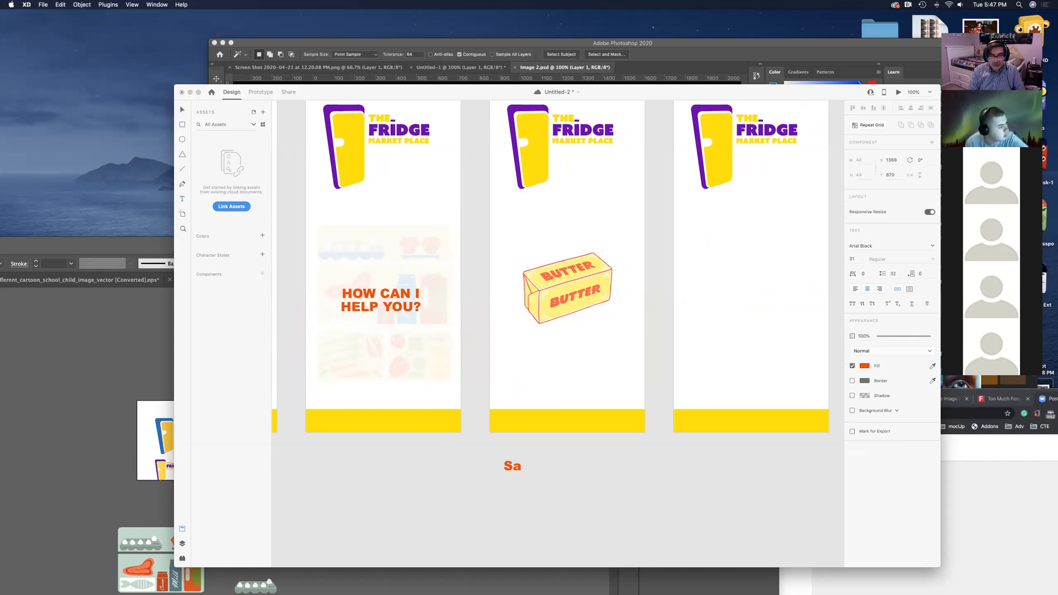
{"action": "type", "text": "y t"}
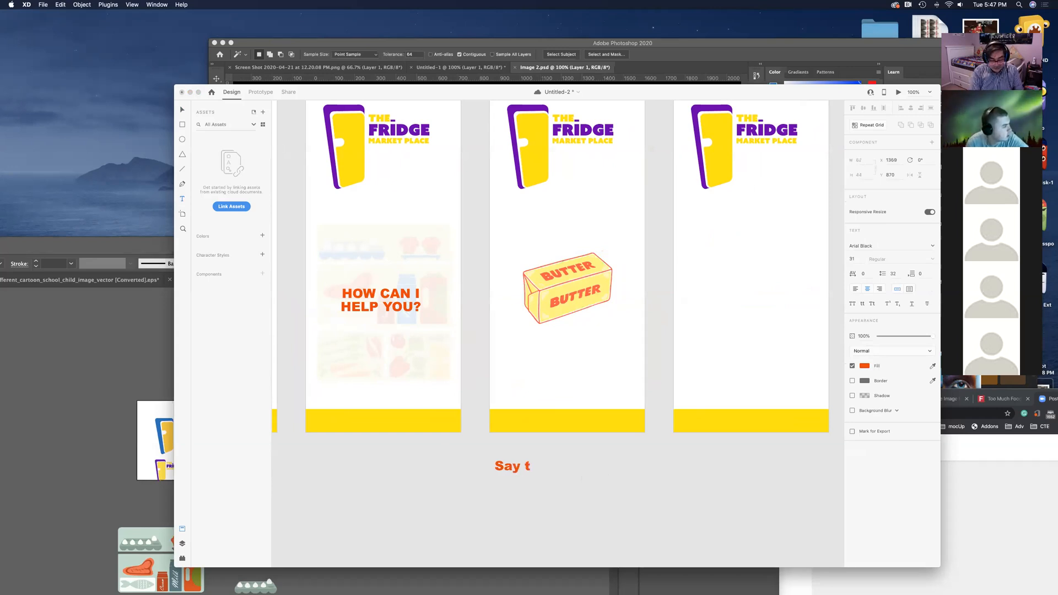
{"action": "type", "text": "here Is"}
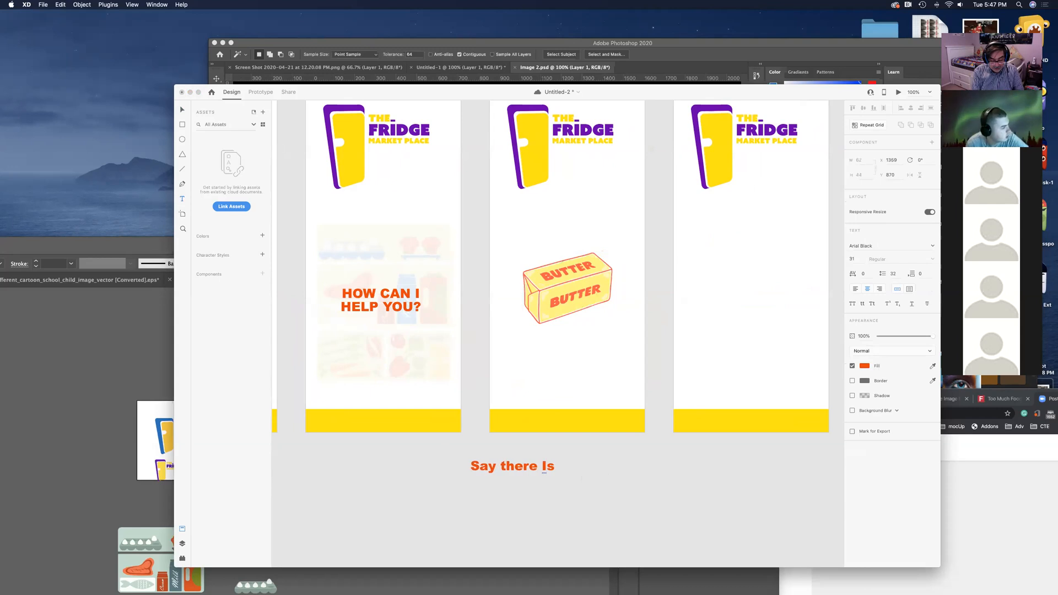
{"action": "type", "text": " no b"}
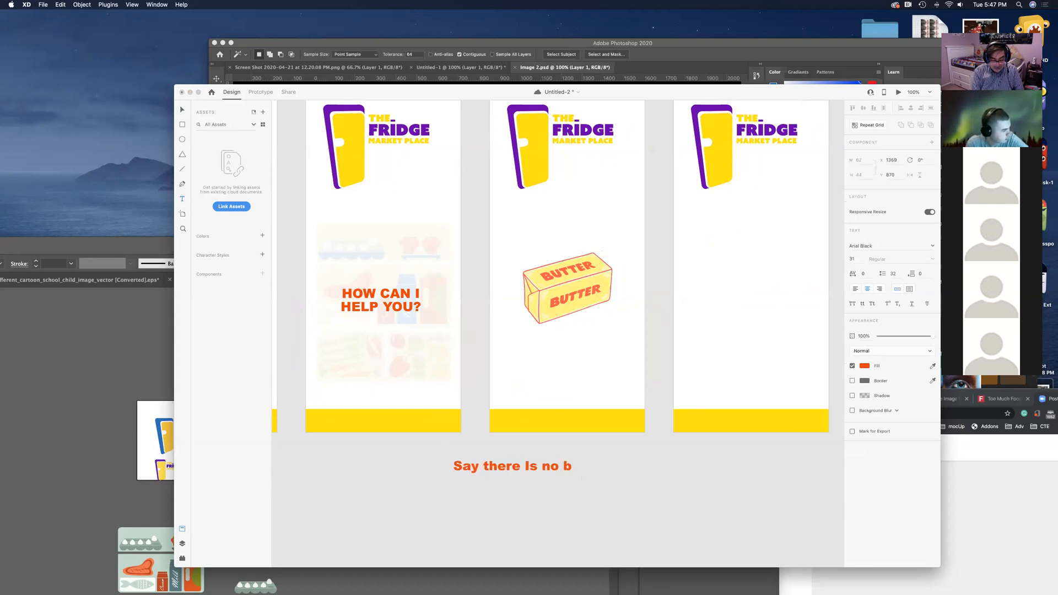
{"action": "type", "text": "utter"}
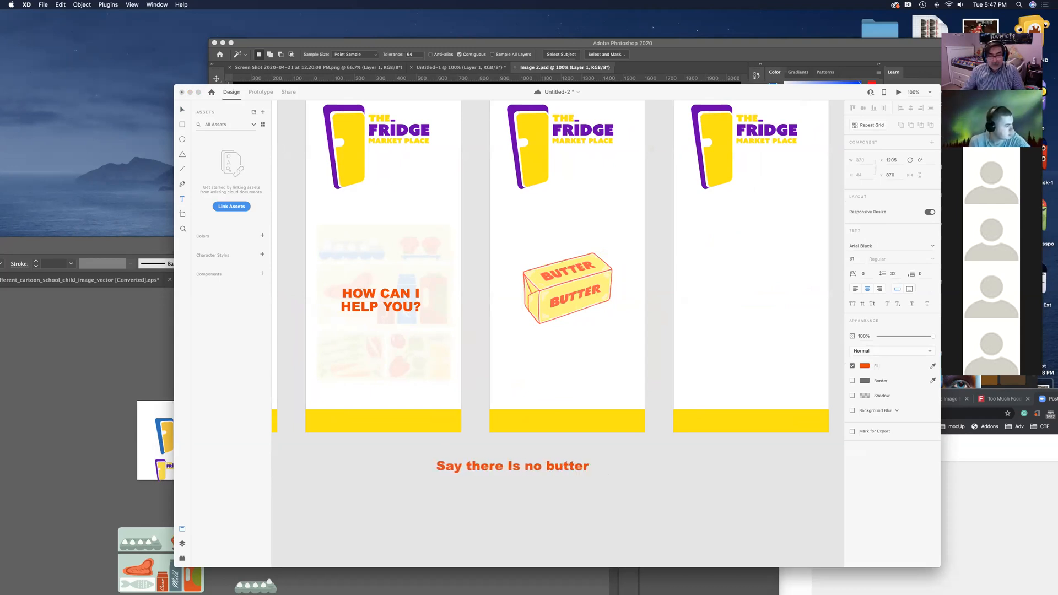
{"action": "key", "text": "Escape"}
Step: Shrink the butter text to size 20 and place it on the yellow footer bar of the last "How can I help you?" artboard
{"action": "left_click_drag", "start_coordinate": [512, 473], "coordinate": [585, 422]}
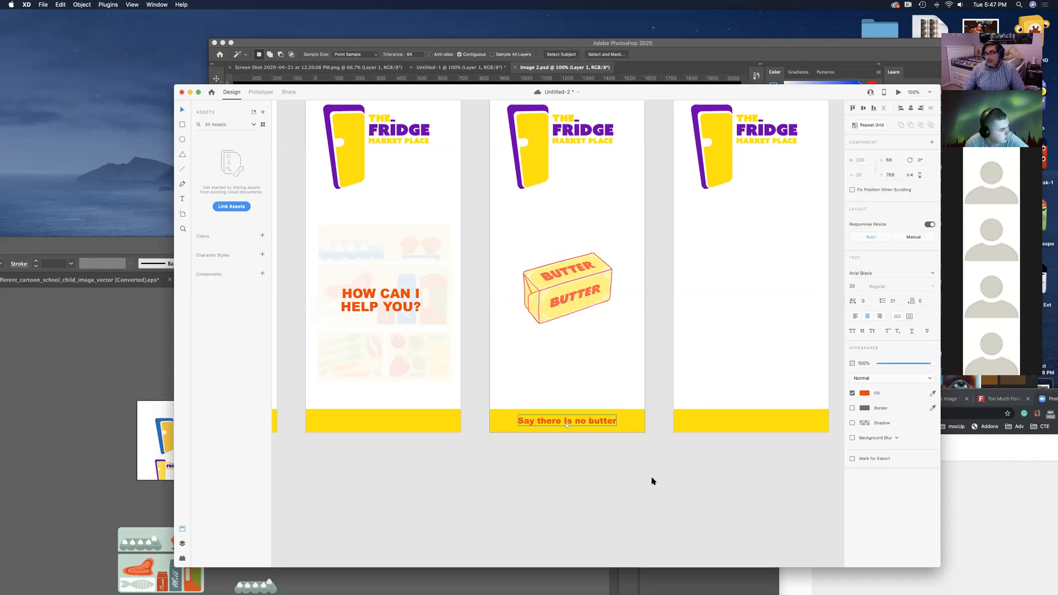
{"action": "mouse_move", "coordinate": [685, 465]}
{"action": "left_mouse_down"}
{"action": "mouse_move", "coordinate": [497, 462]}
{"action": "mouse_move", "coordinate": [683, 463]}
{"action": "left_mouse_up"}
{"action": "left_click_drag", "start_coordinate": [574, 422], "coordinate": [388, 423]}
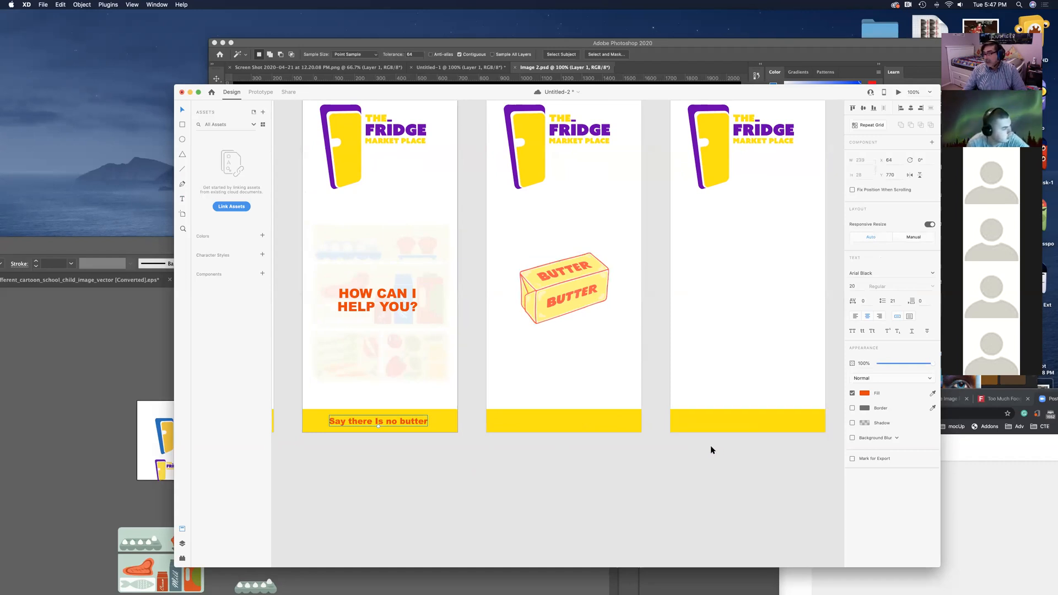
{"action": "scroll", "coordinate": [706, 471], "scroll_direction": "right", "scroll_amount": 3}
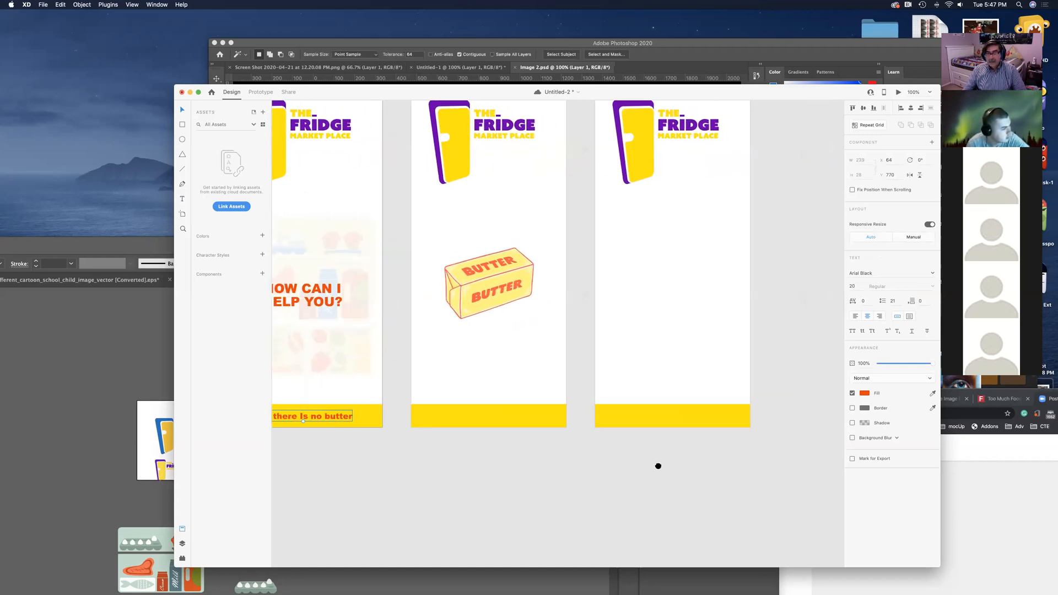
{"action": "scroll", "coordinate": [659, 467], "scroll_direction": "left", "scroll_amount": 3}
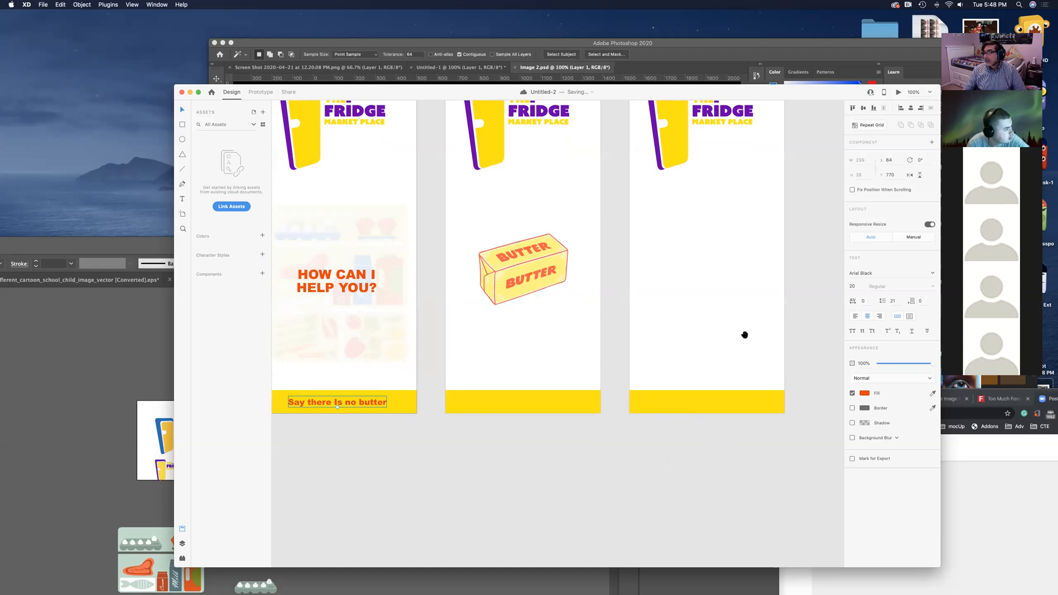
Step: Draw a rectangle about 321 by 42 below the logo on the last artboard and move it onto the empty canvas beside that artboard
{"action": "left_click", "coordinate": [530, 407]}
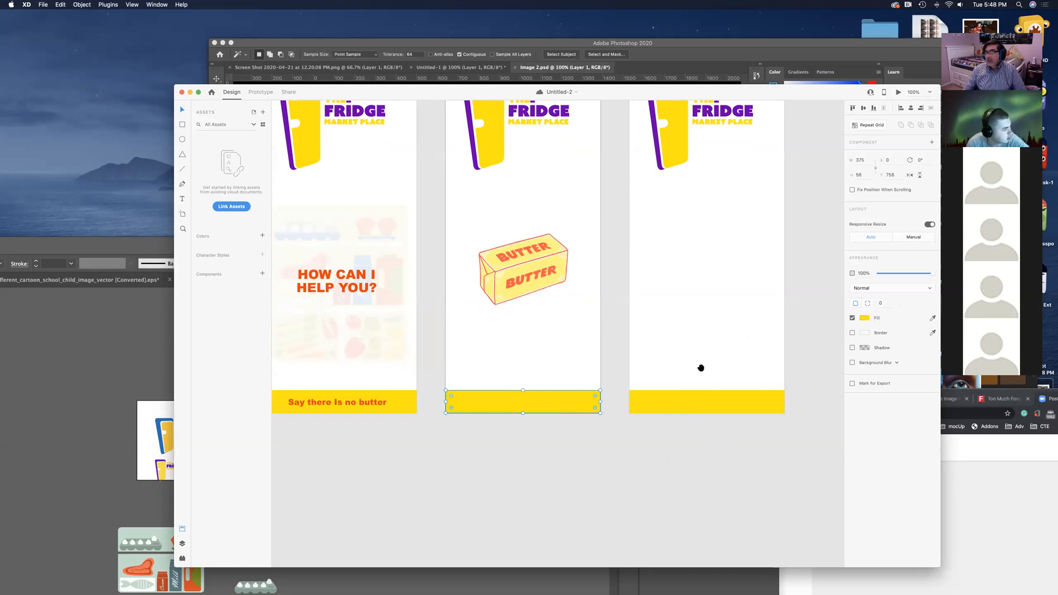
{"action": "left_click_drag", "start_coordinate": [702, 366], "coordinate": [569, 418]}
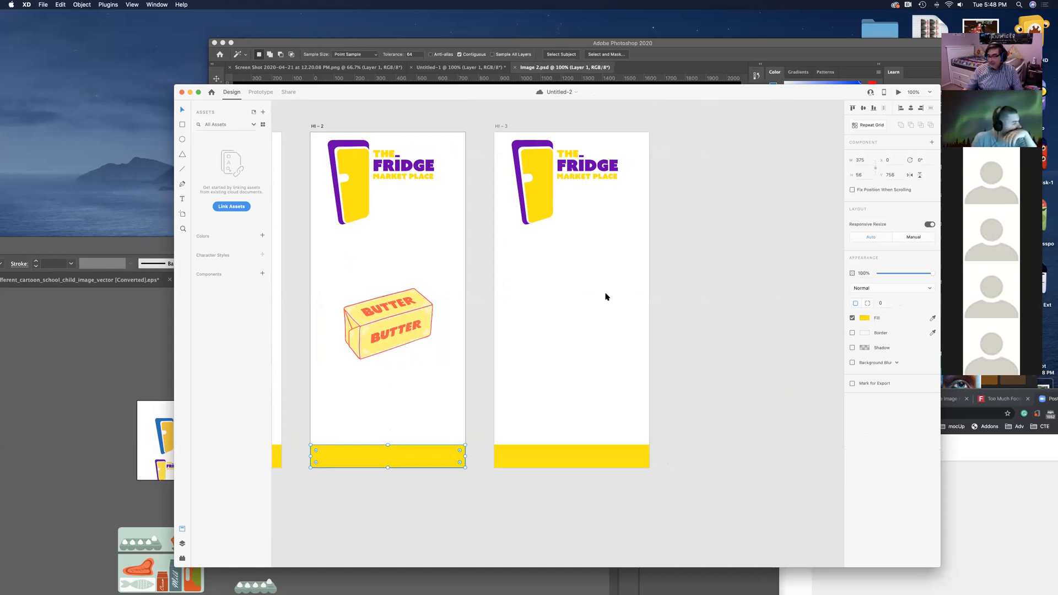
{"action": "left_click_drag", "start_coordinate": [732, 300], "coordinate": [625, 326]}
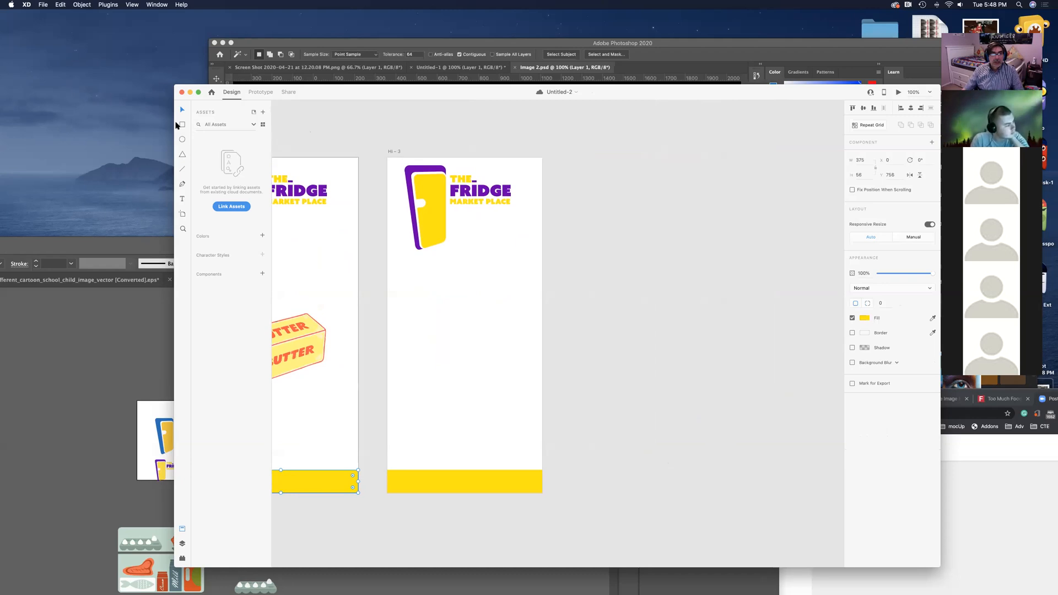
{"action": "left_click", "coordinate": [182, 125]}
{"action": "left_click_drag", "start_coordinate": [398, 265], "coordinate": [531, 282]}
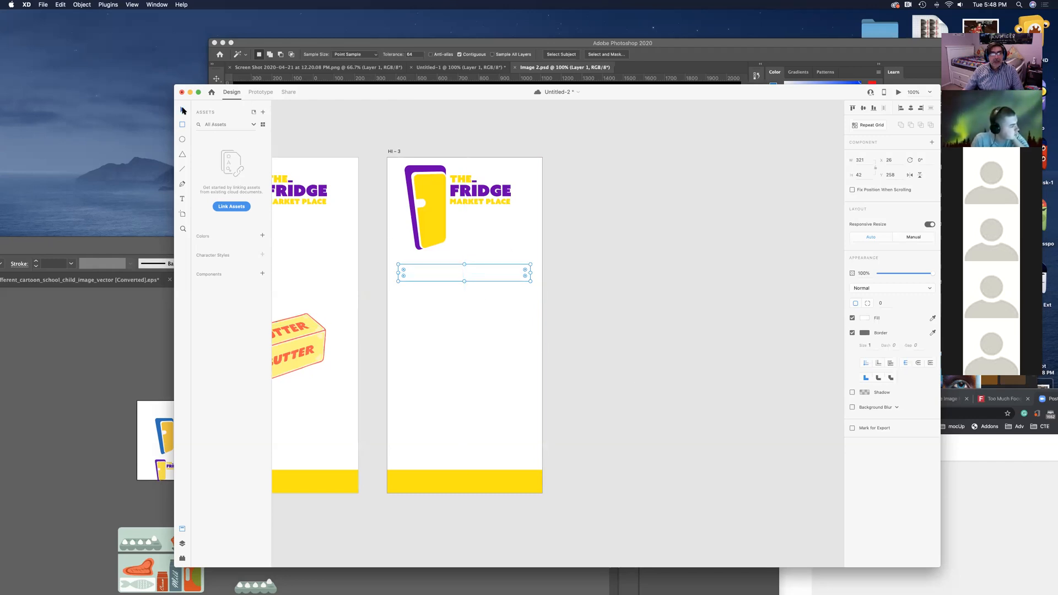
{"action": "left_click_drag", "start_coordinate": [478, 279], "coordinate": [655, 237]}
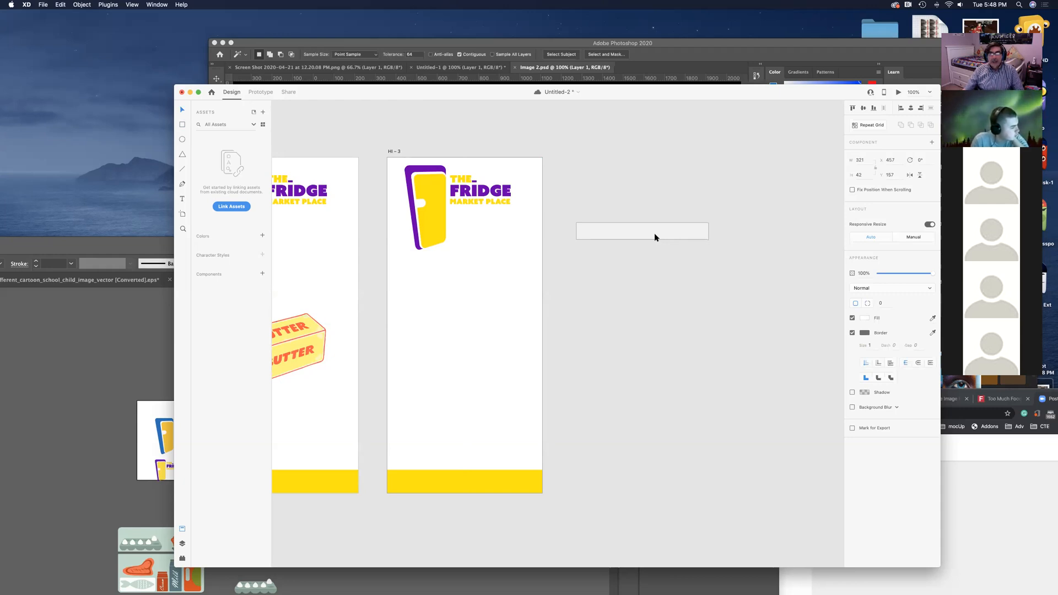
{"action": "left_click_drag", "start_coordinate": [655, 237], "coordinate": [655, 242]}
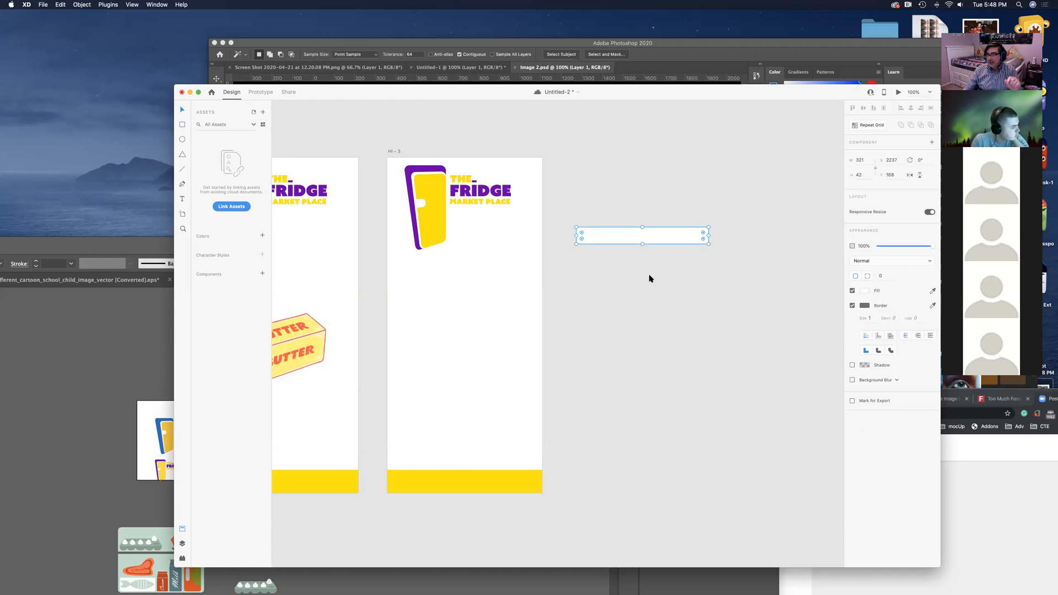
Step: Move the full-color food shelves illustration up its artboard to about y 276
{"action": "left_click_drag", "start_coordinate": [342, 405], "coordinate": [713, 333]}
{"action": "left_click_drag", "start_coordinate": [507, 378], "coordinate": [701, 348]}
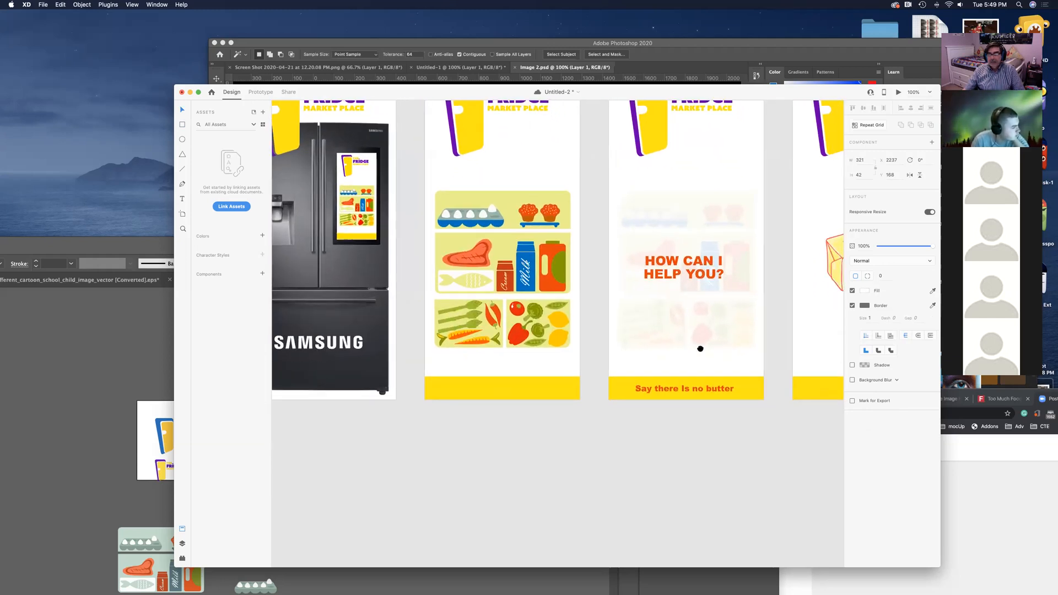
{"action": "left_click", "coordinate": [519, 309]}
{"action": "key", "text": "shift+Up"}
{"action": "key", "text": "shift+Up"}
{"action": "key", "text": "shift+Up"}
{"action": "key", "text": "shift+Up"}
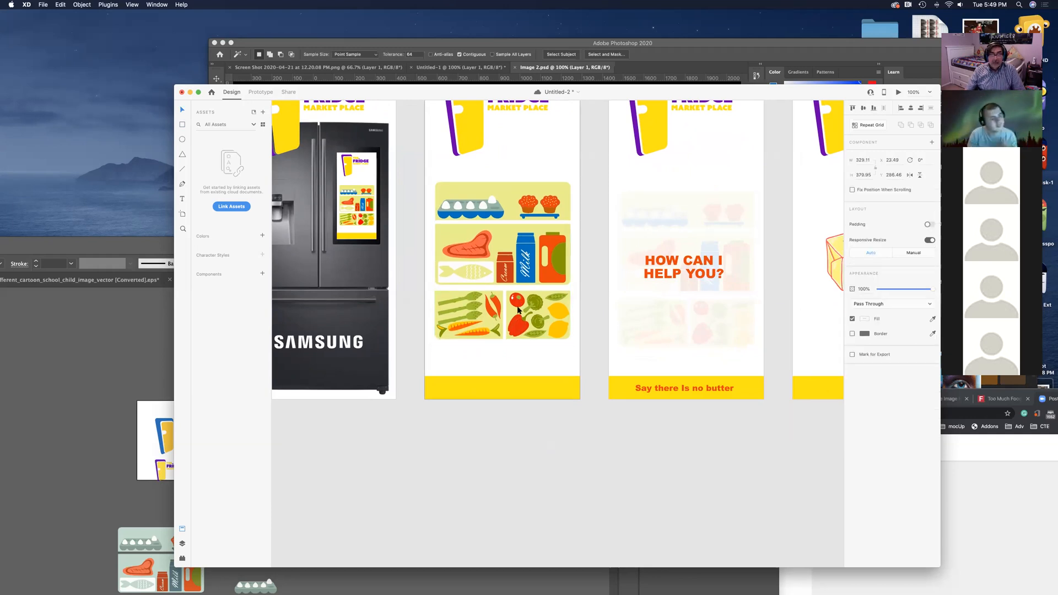
{"action": "key", "text": "shift+Down"}
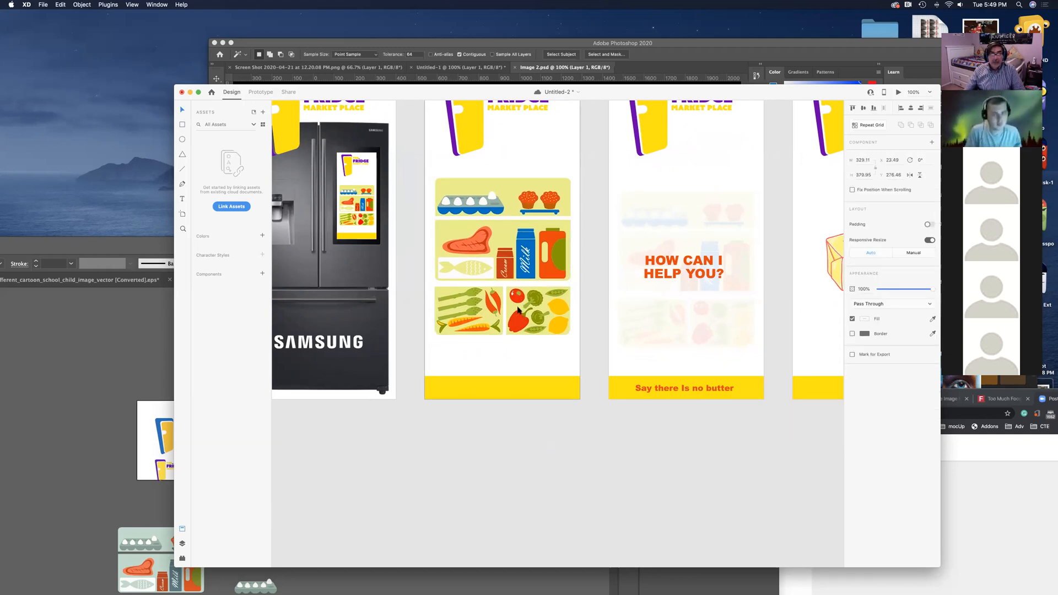
{"action": "left_click", "coordinate": [319, 348]}
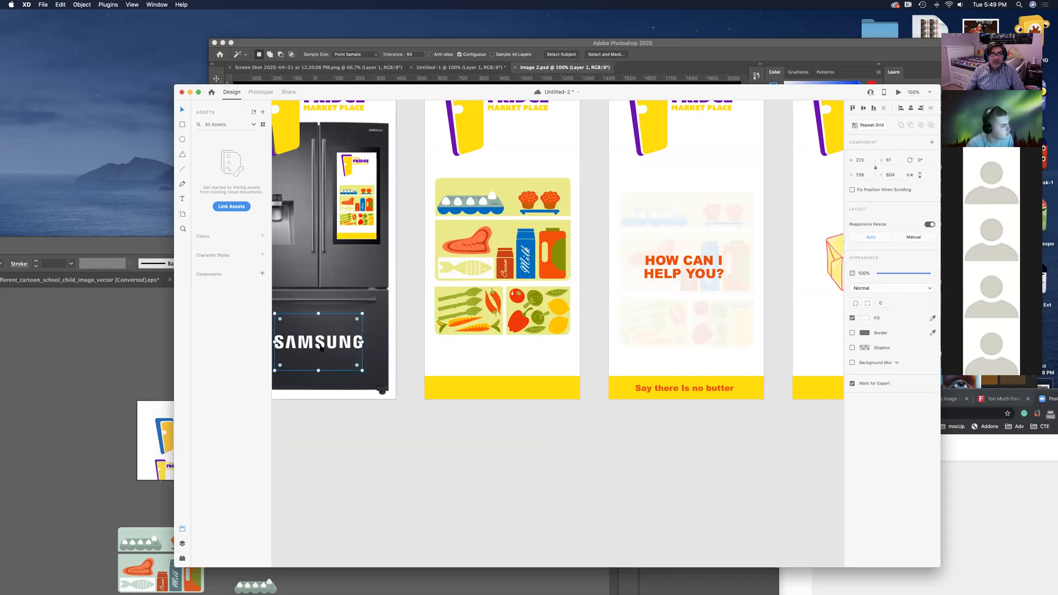
{"action": "left_click_drag", "start_coordinate": [326, 345], "coordinate": [507, 437]}
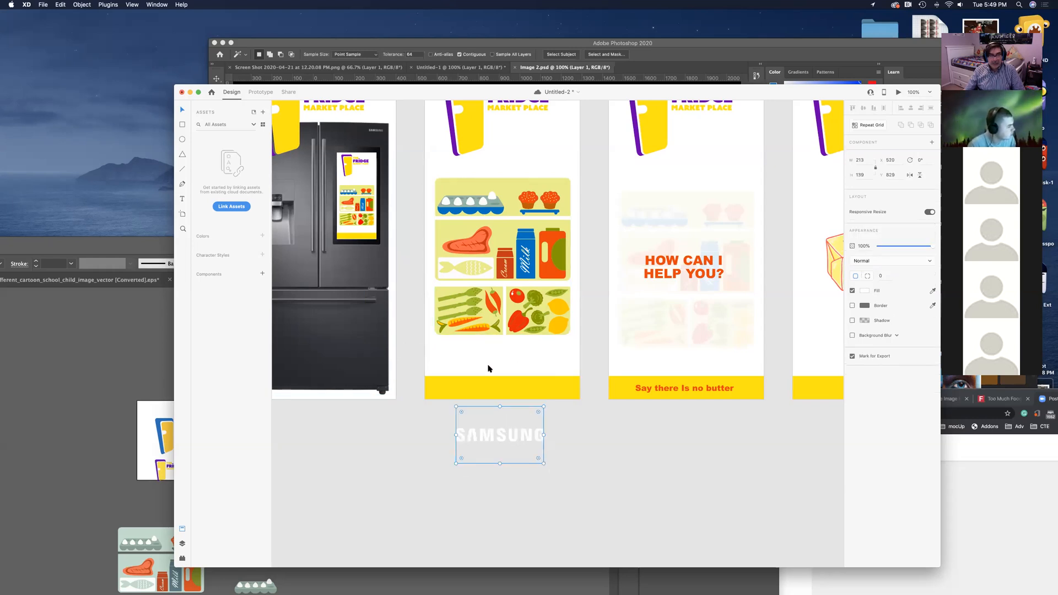
{"action": "key", "text": "super+z"}
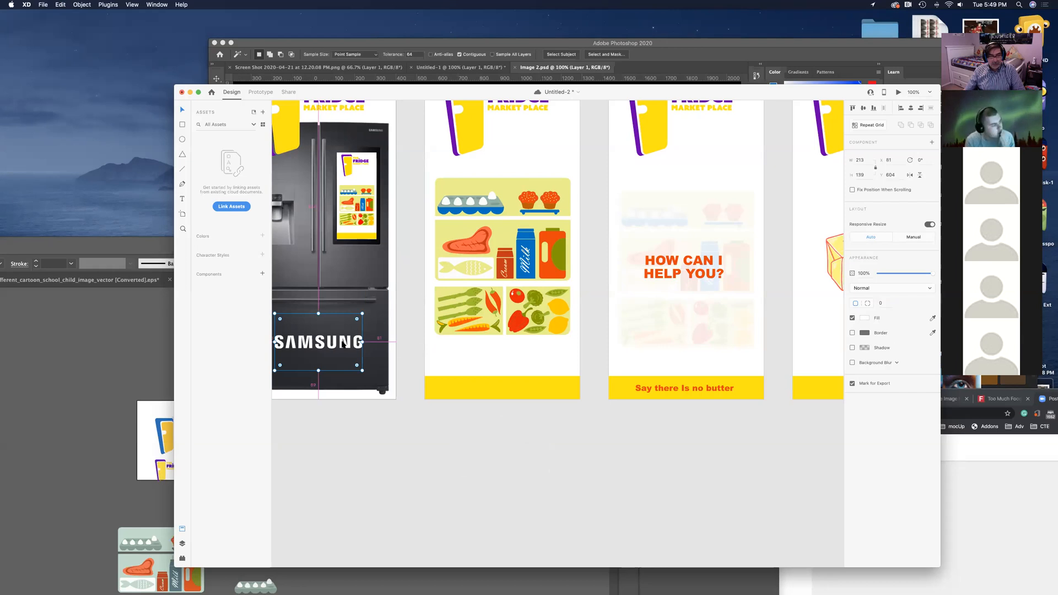
Step: Place a copy of the fridge's Samsung logo on the canvas below the food shelves artboard and open it for editing in Photoshop
{"action": "left_click_drag", "start_coordinate": [309, 339], "coordinate": [525, 447]}
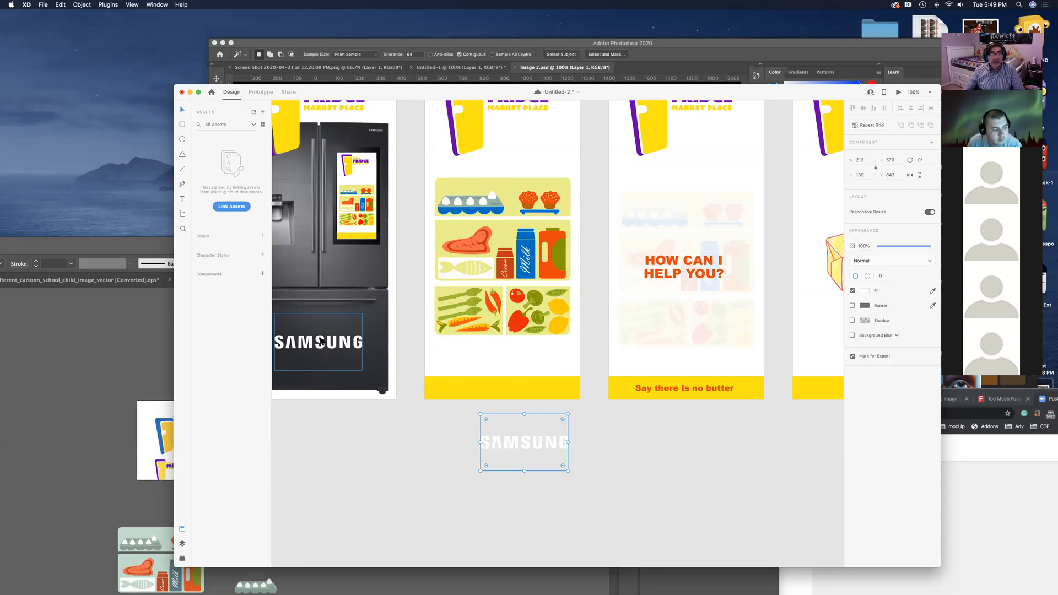
{"action": "key", "text": "super+s"}
{"action": "left_click_drag", "start_coordinate": [519, 448], "coordinate": [510, 429]}
{"action": "right_click", "coordinate": [511, 430]}
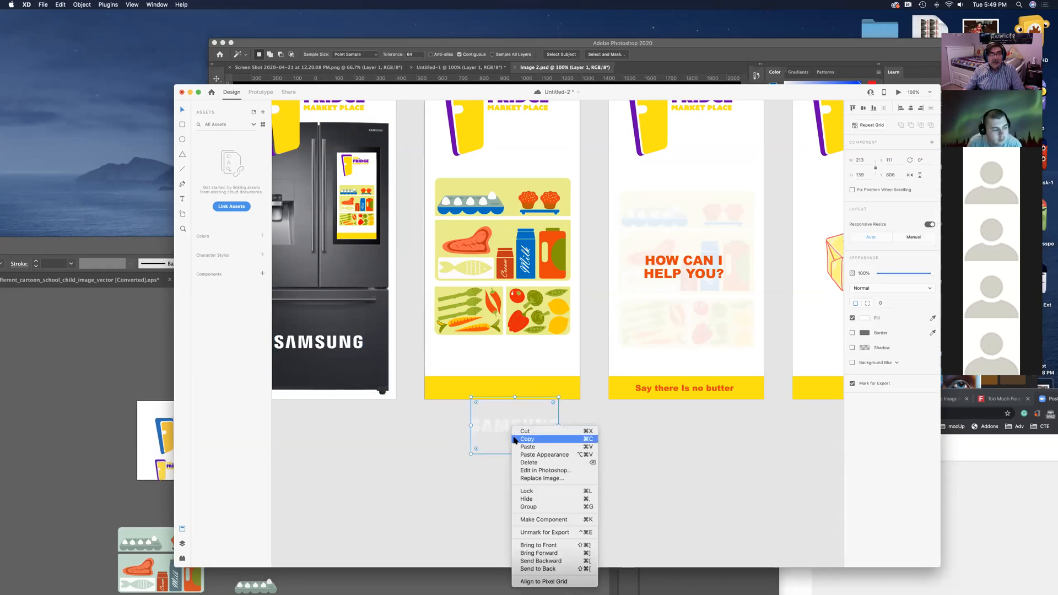
{"action": "left_click", "coordinate": [529, 470]}
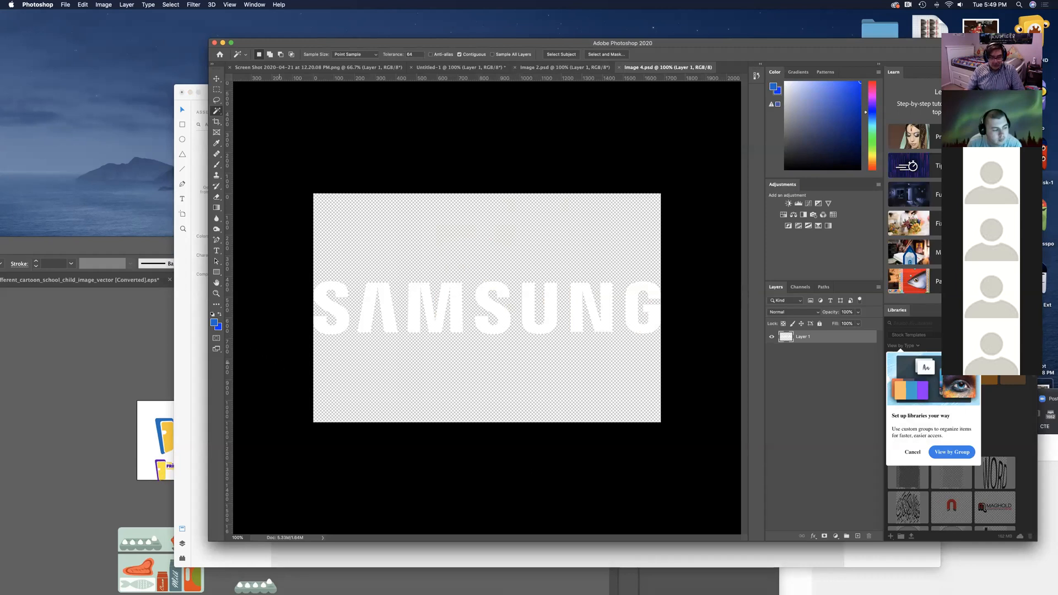
Step: Try filling the Samsung logo layer with the blue foreground color and undo each fill
{"action": "key", "text": "alt+BackSpace"}
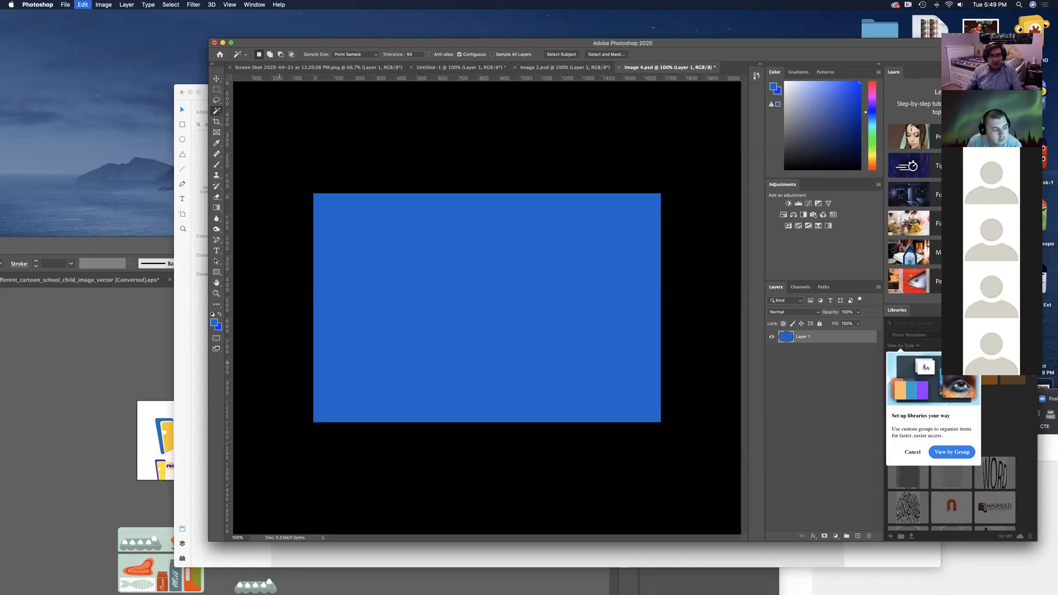
{"action": "key", "text": "super+z"}
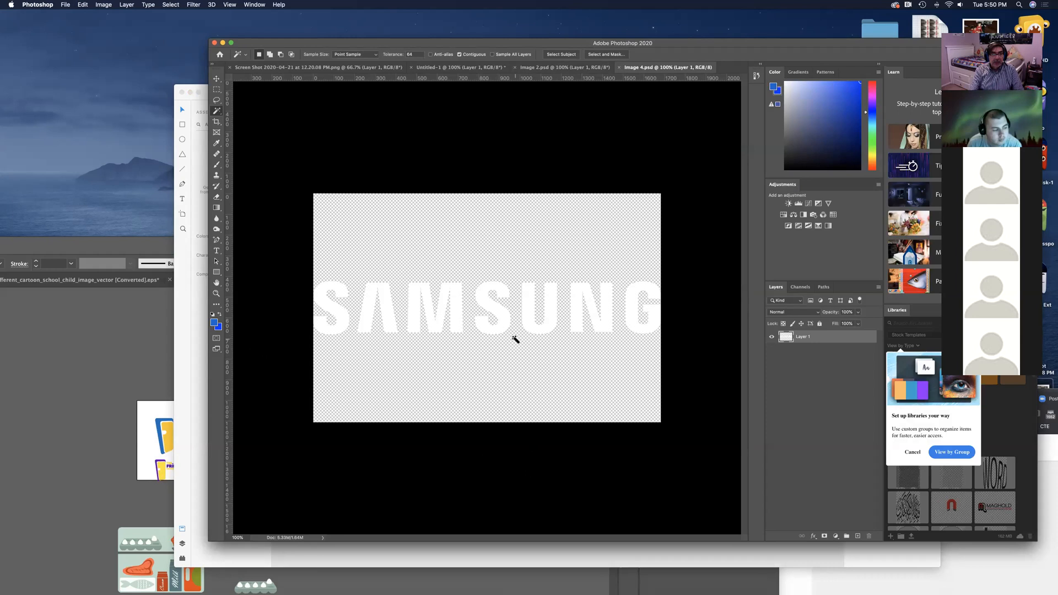
{"action": "key", "text": "alt+BackSpace"}
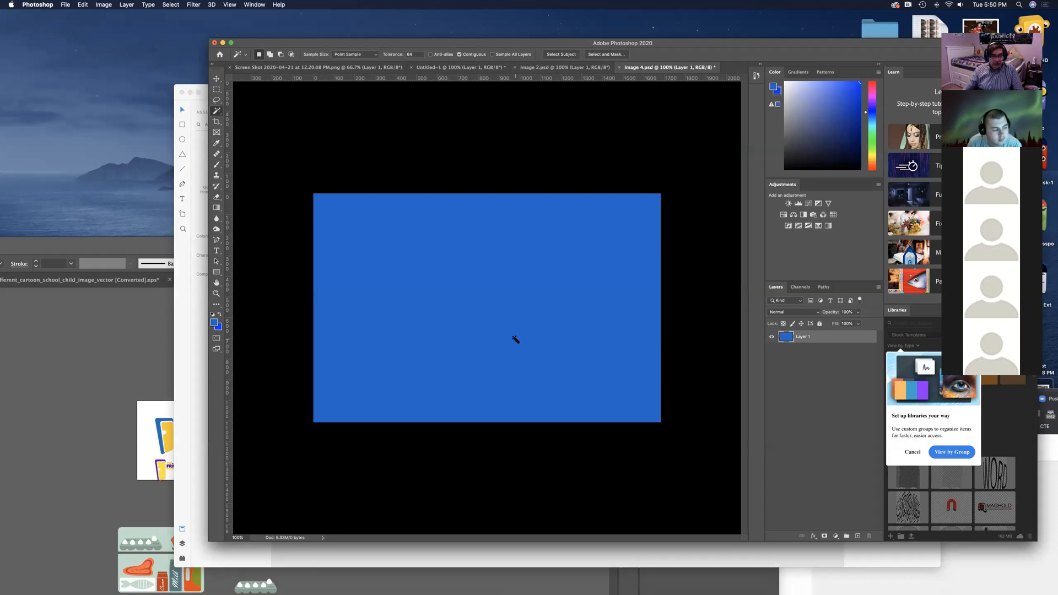
{"action": "key", "text": "super+z"}
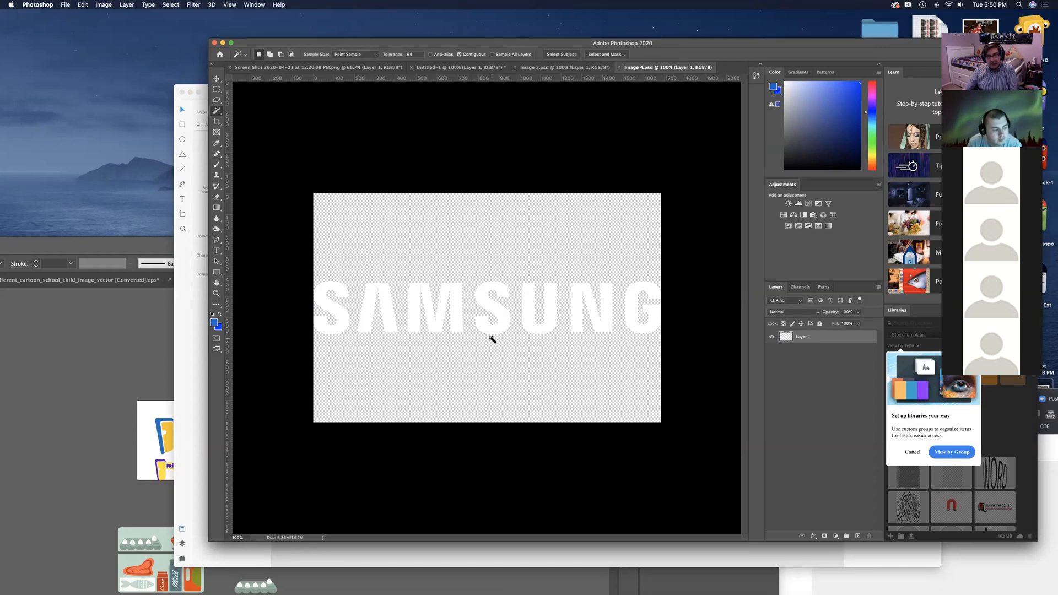
Step: Try colorizing the Samsung logo with Hue/Saturation at hue 238, saturation 79 and lightness -44, and cancel the adjustment
{"action": "key", "text": "super+u"}
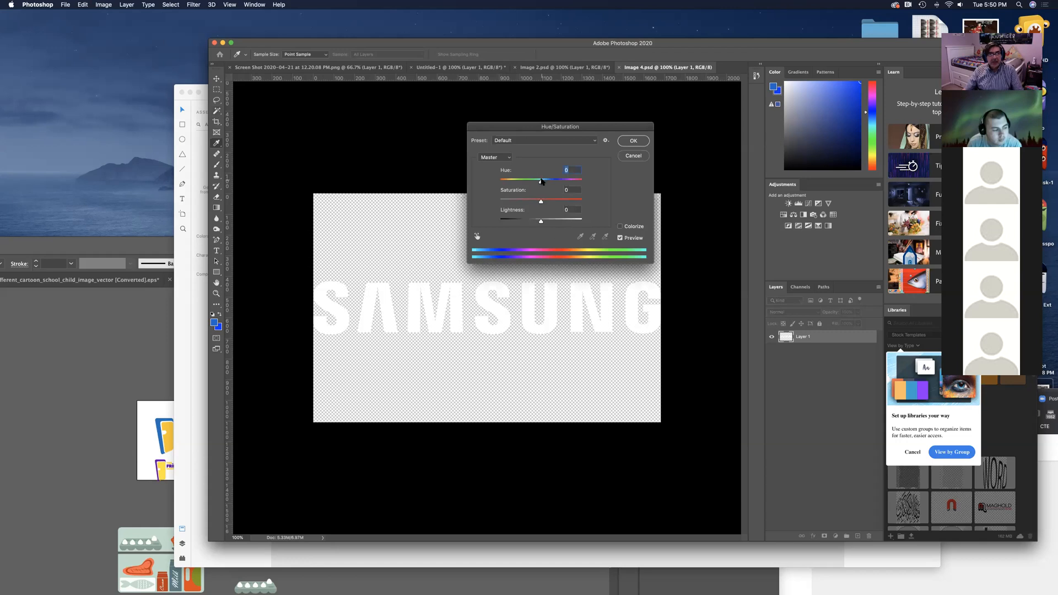
{"action": "left_click_drag", "start_coordinate": [541, 224], "coordinate": [517, 182]}
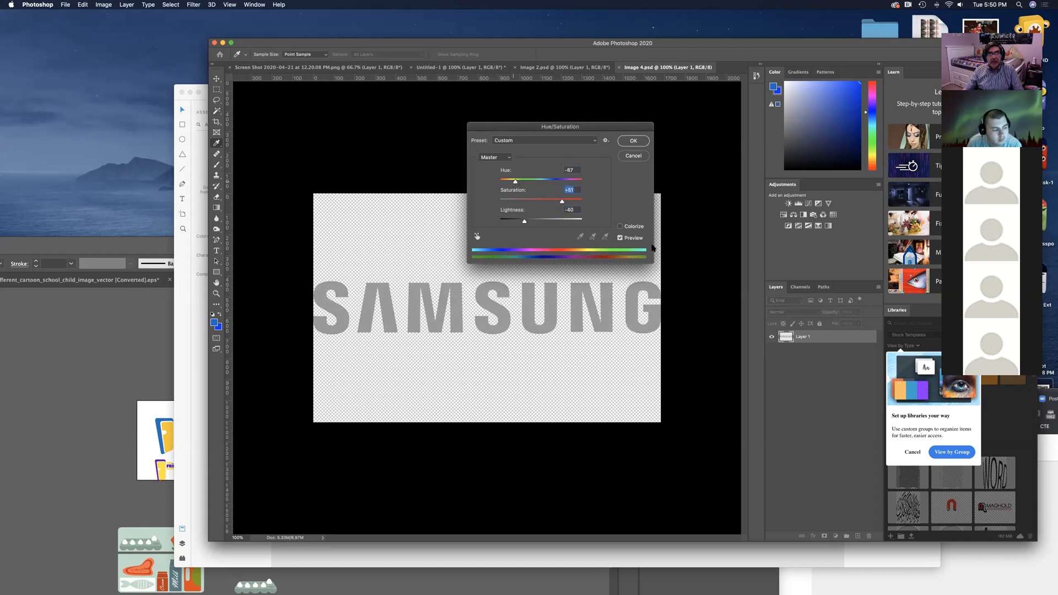
{"action": "left_click", "coordinate": [620, 226]}
{"action": "left_click_drag", "start_coordinate": [539, 222], "coordinate": [523, 222]}
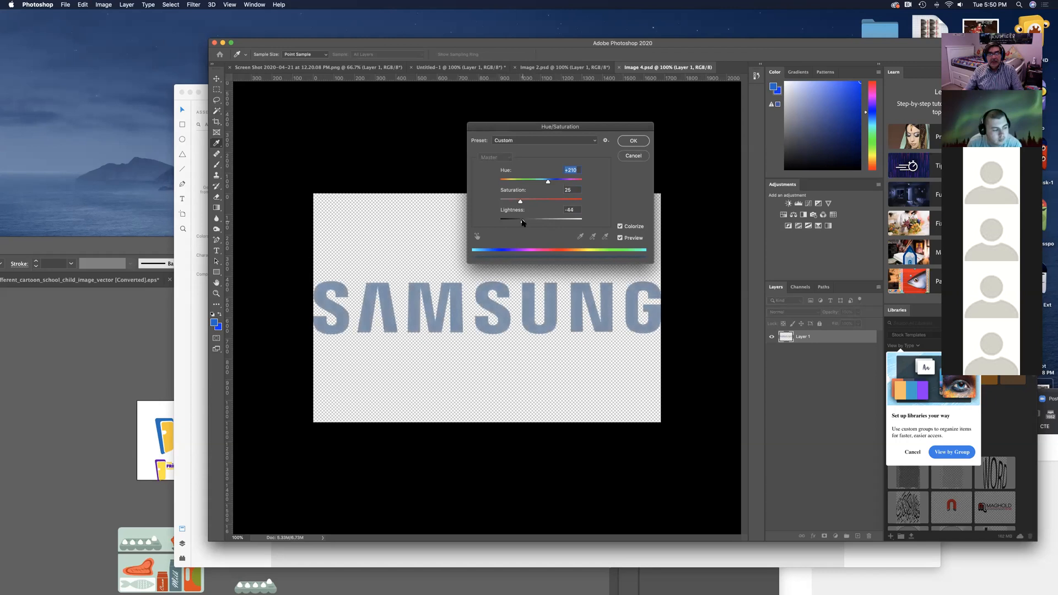
{"action": "mouse_move", "coordinate": [546, 182]}
{"action": "left_mouse_down"}
{"action": "mouse_move", "coordinate": [565, 201]}
{"action": "mouse_move", "coordinate": [556, 182]}
{"action": "left_mouse_up"}
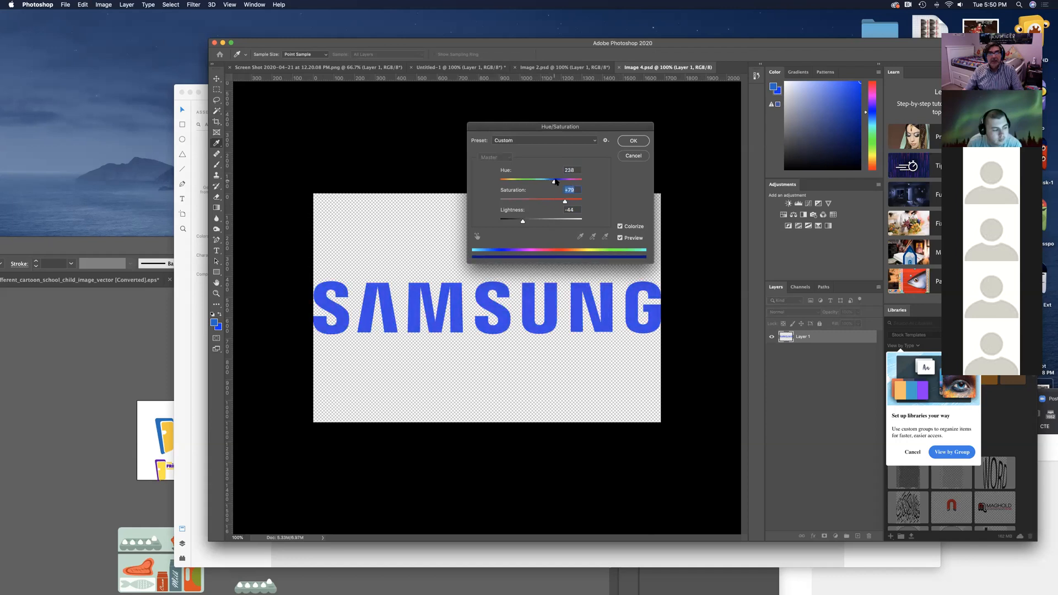
{"action": "left_click", "coordinate": [555, 182]}
{"action": "left_click", "coordinate": [634, 156]}
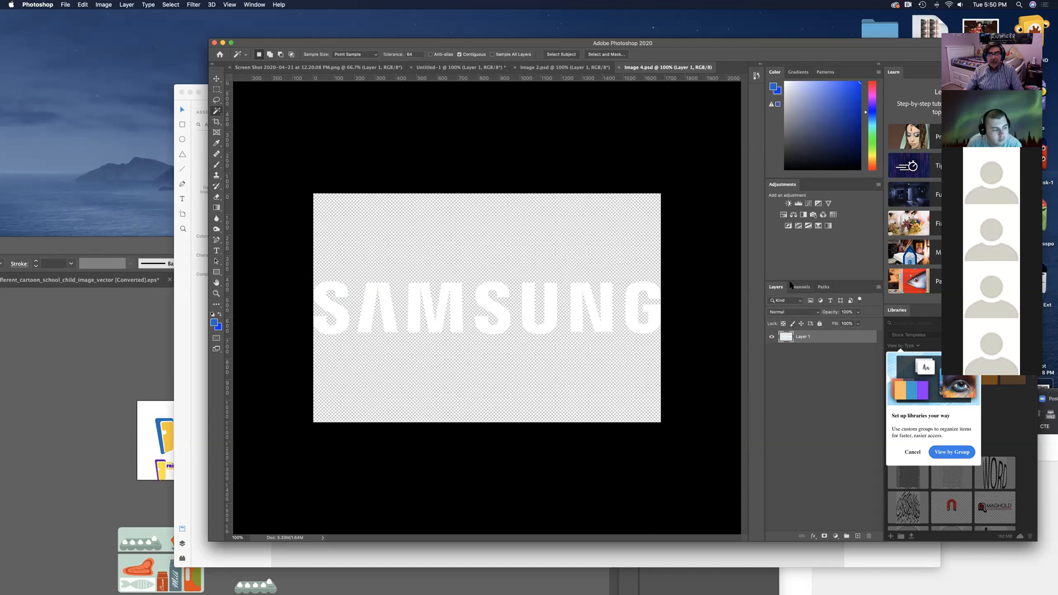
Step: Lock the layer's transparent pixels, fill the Samsung lettering with the blue foreground color and save the image
{"action": "left_click", "coordinate": [783, 324]}
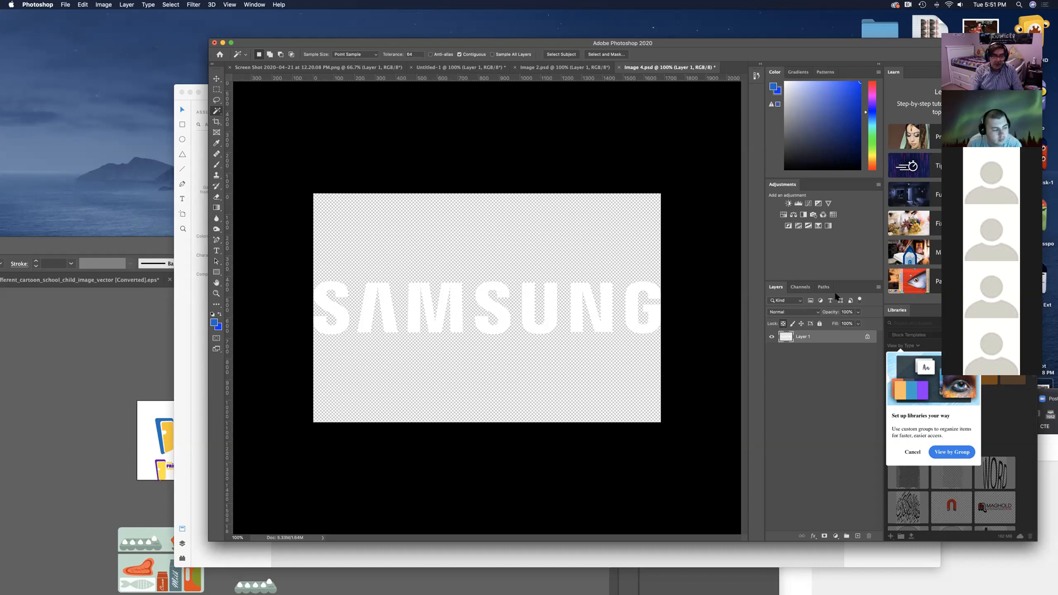
{"action": "key", "text": "alt+BackSpace"}
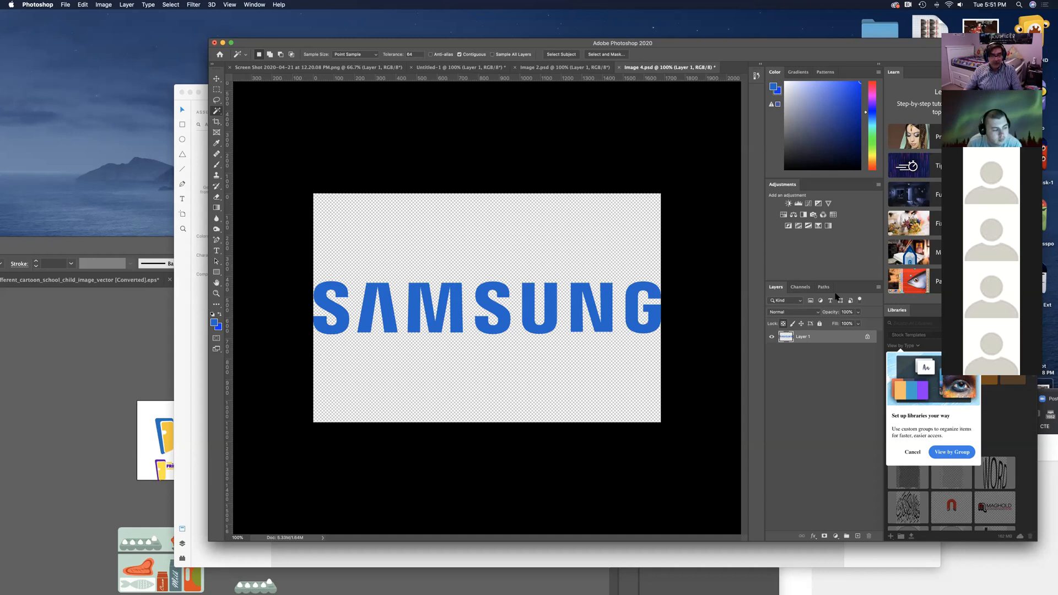
{"action": "key", "text": "super+s"}
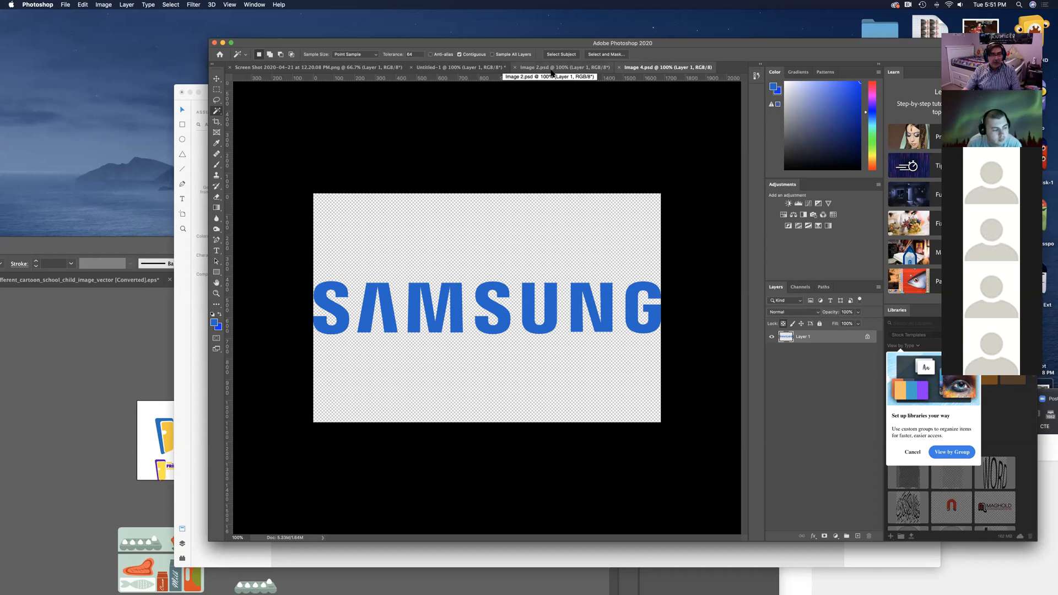
Step: Switch back to Adobe XD and move the blue Samsung logo onto the food shelves artboard, between the shelves and the yellow footer, at x 74, y 655
{"action": "key", "text": "super+Tab"}
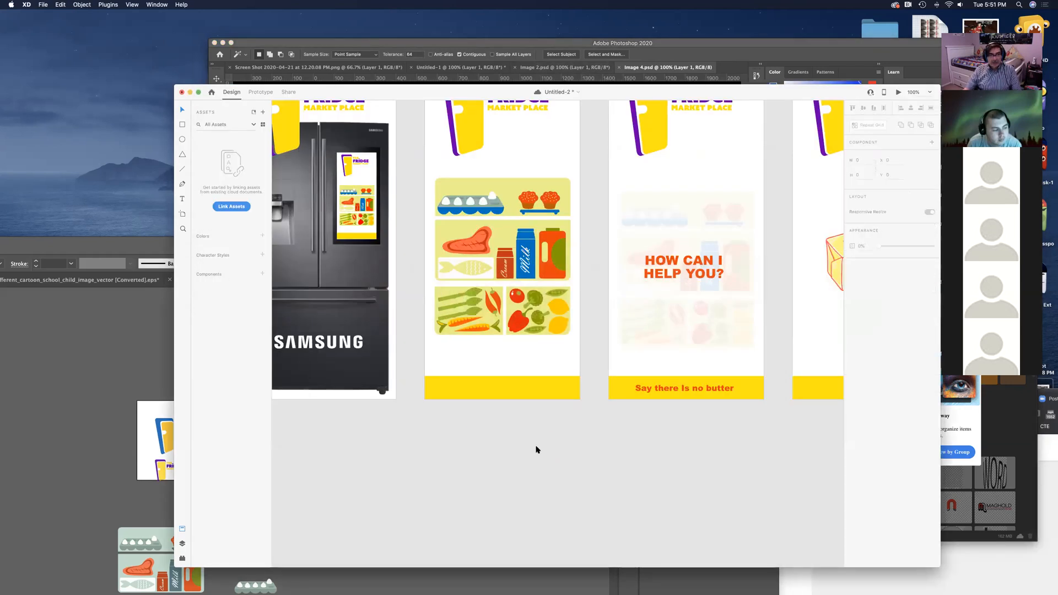
{"action": "left_click_drag", "start_coordinate": [559, 440], "coordinate": [658, 398]}
{"action": "left_click_drag", "start_coordinate": [633, 480], "coordinate": [542, 370]}
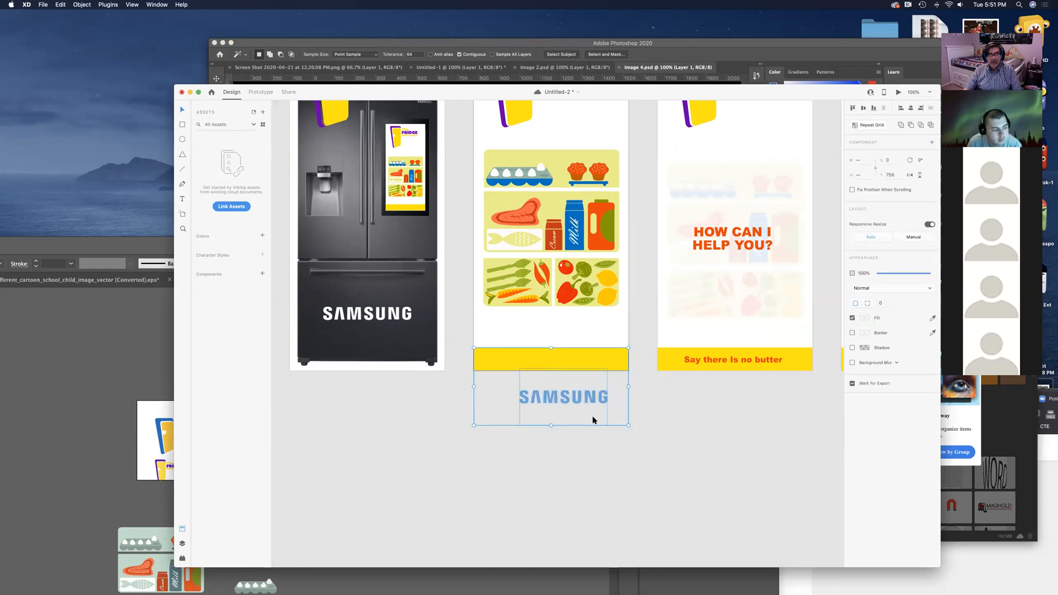
{"action": "key", "text": "Delete"}
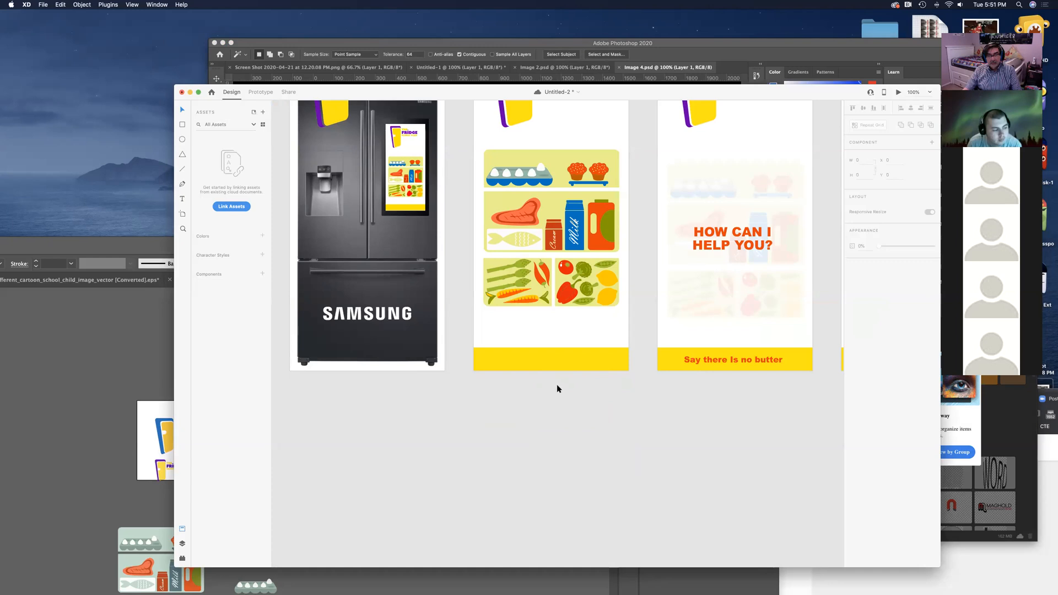
{"action": "key", "text": "super+v"}
{"action": "left_click_drag", "start_coordinate": [574, 393], "coordinate": [562, 334]}
{"action": "key", "text": "Right"}
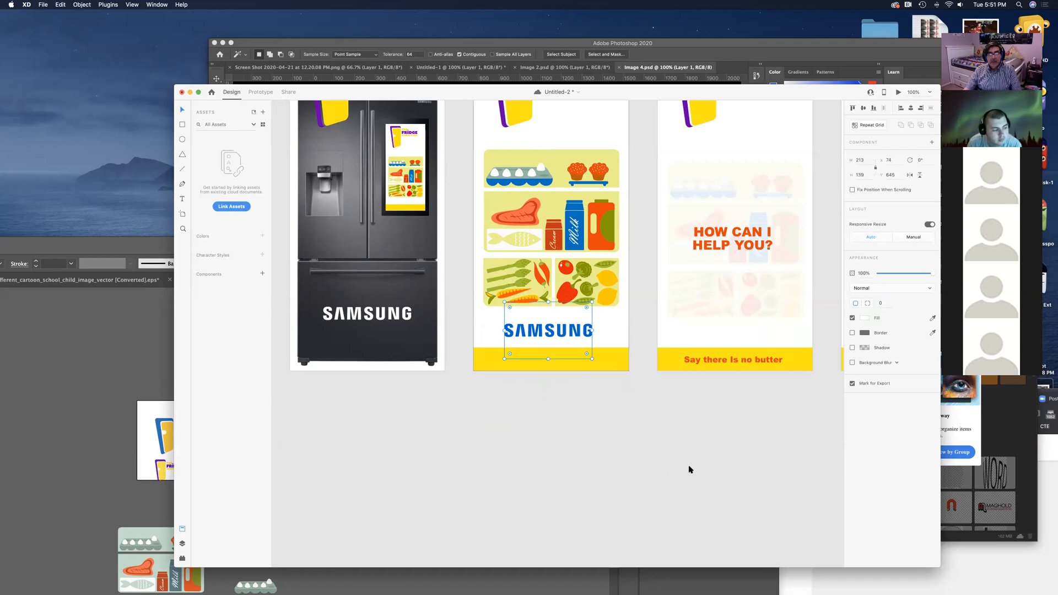
{"action": "scroll", "coordinate": [626, 463], "scroll_direction": "right", "scroll_amount": 5}
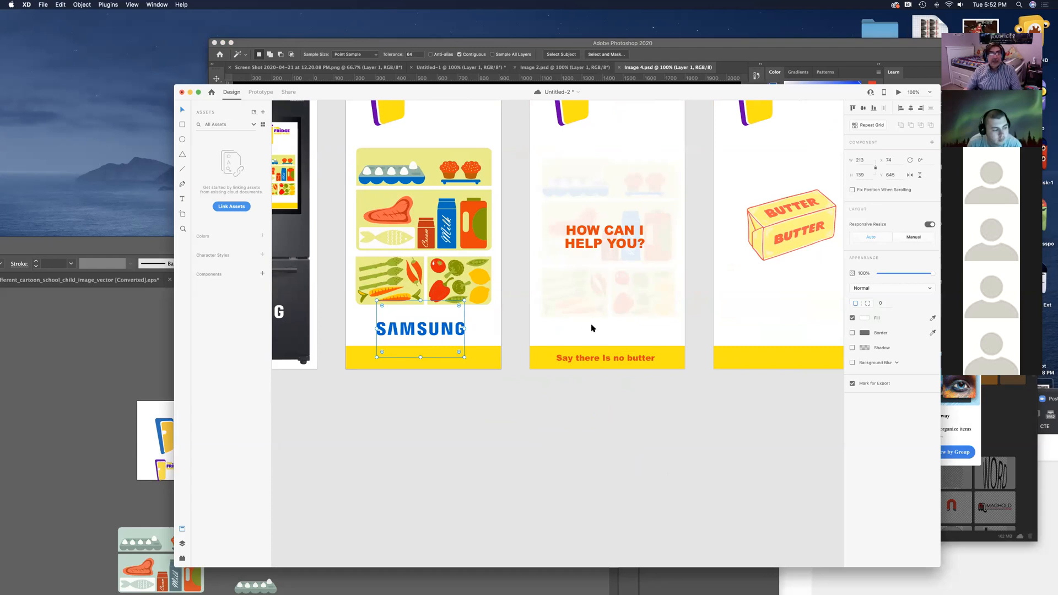
{"action": "key", "text": "shift+Down"}
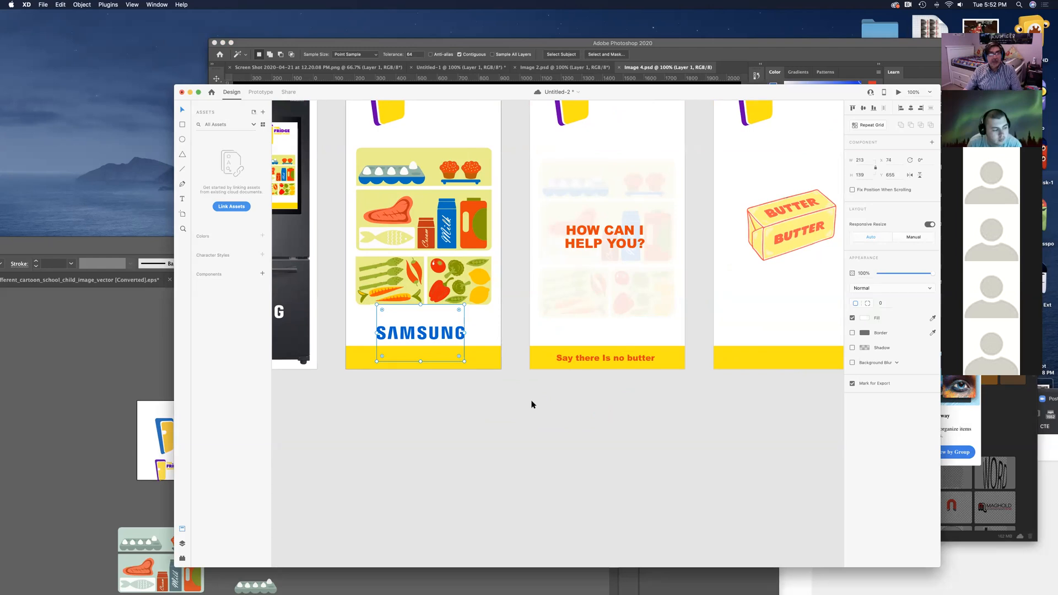
Step: Save the document, then copy the blue Samsung logo onto the "How can I help you?" artboard above its yellow footer
{"action": "key", "text": "super+s"}
{"action": "right_click", "coordinate": [431, 336]}
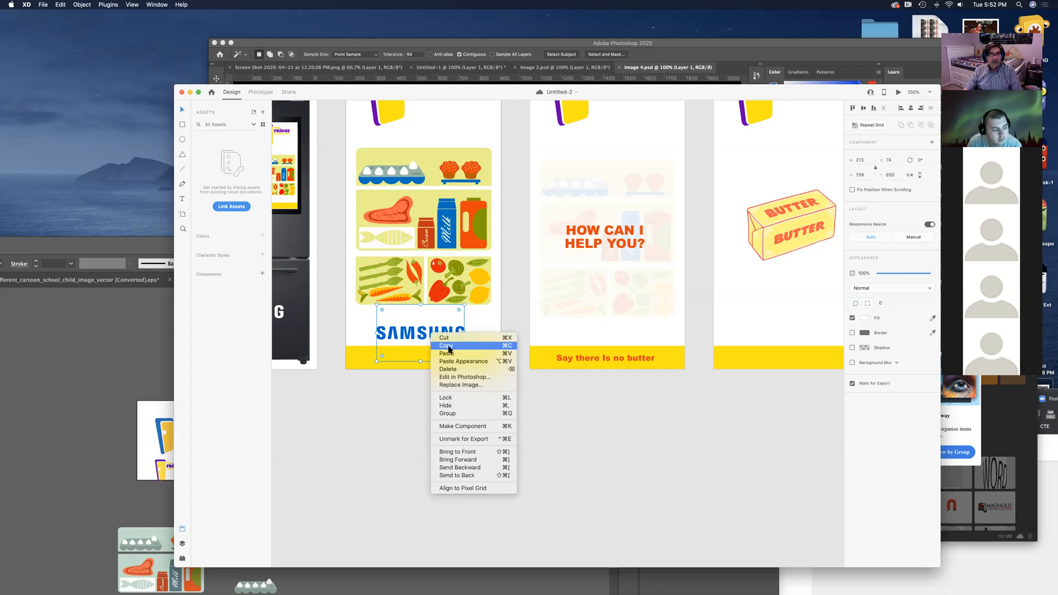
{"action": "left_click", "coordinate": [447, 346]}
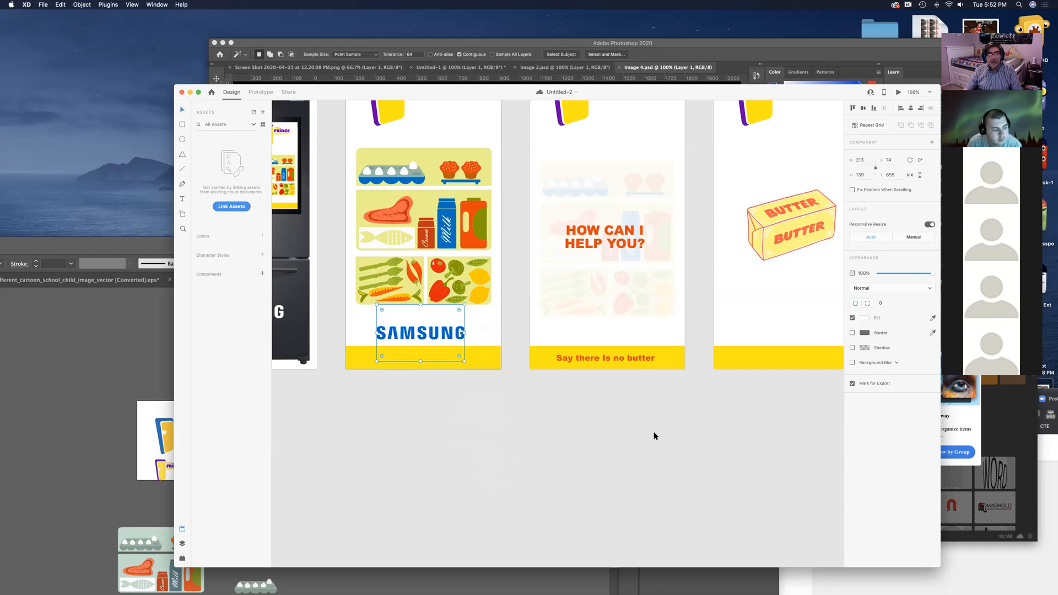
{"action": "left_click_drag", "start_coordinate": [641, 435], "coordinate": [518, 440]}
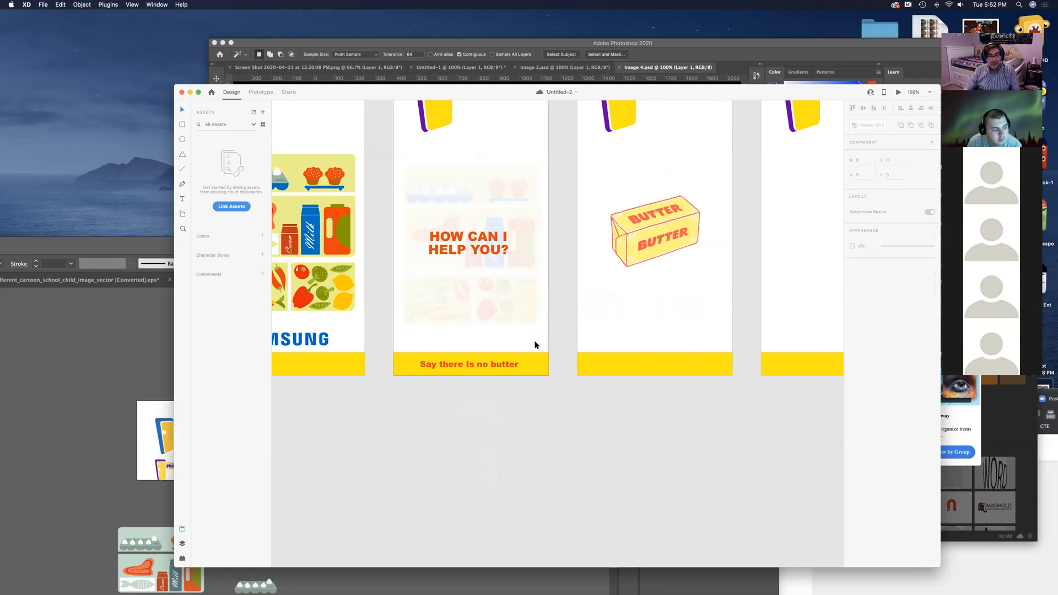
{"action": "key", "text": "super+v"}
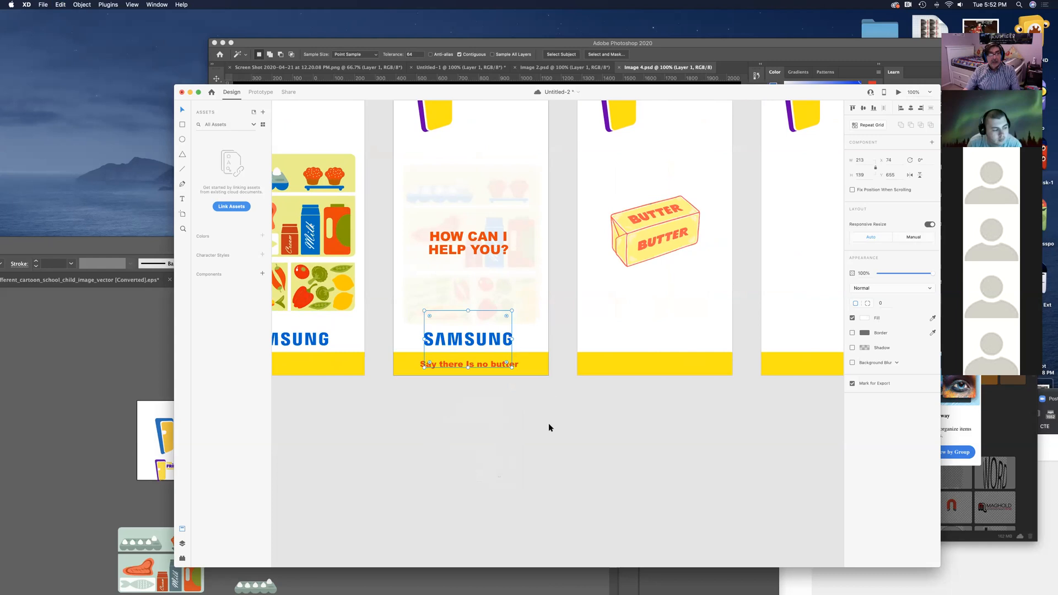
{"action": "left_click", "coordinate": [630, 459]}
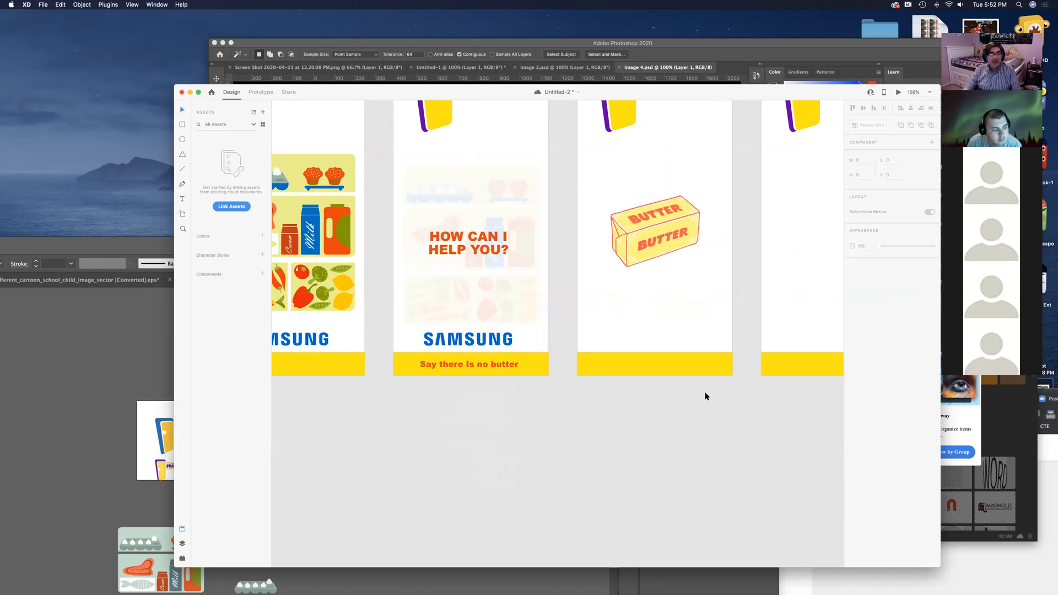
Step: Paste the Samsung logo above the yellow footers of the butter artboard and the empty artboard beside it, and save the document
{"action": "scroll", "coordinate": [684, 422], "scroll_direction": "down", "scroll_amount": 5}
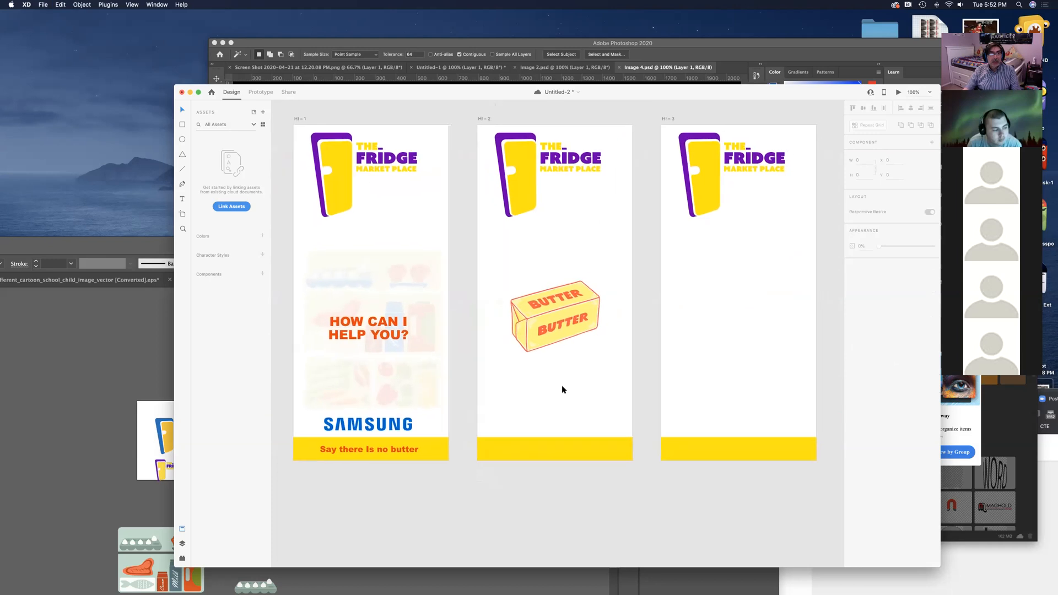
{"action": "left_click", "coordinate": [486, 118]}
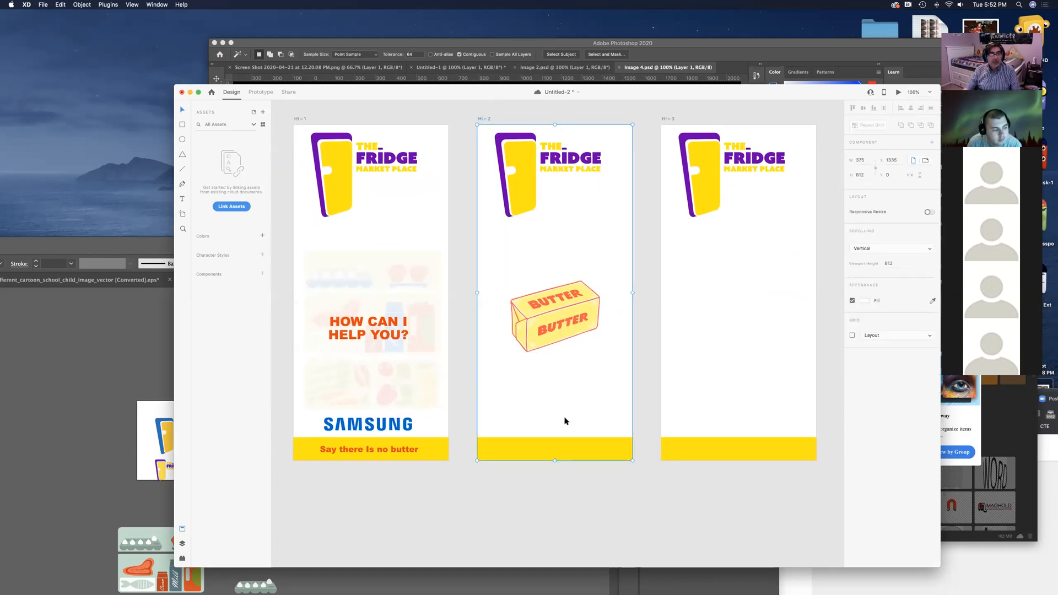
{"action": "key", "text": "super+v"}
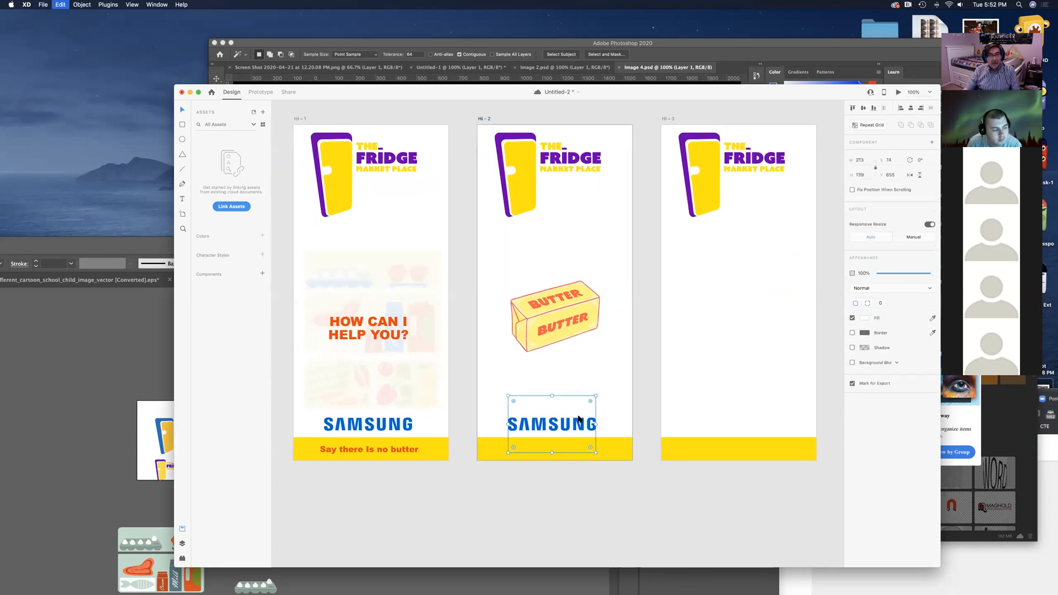
{"action": "left_click", "coordinate": [667, 117]}
{"action": "key", "text": "super+v"}
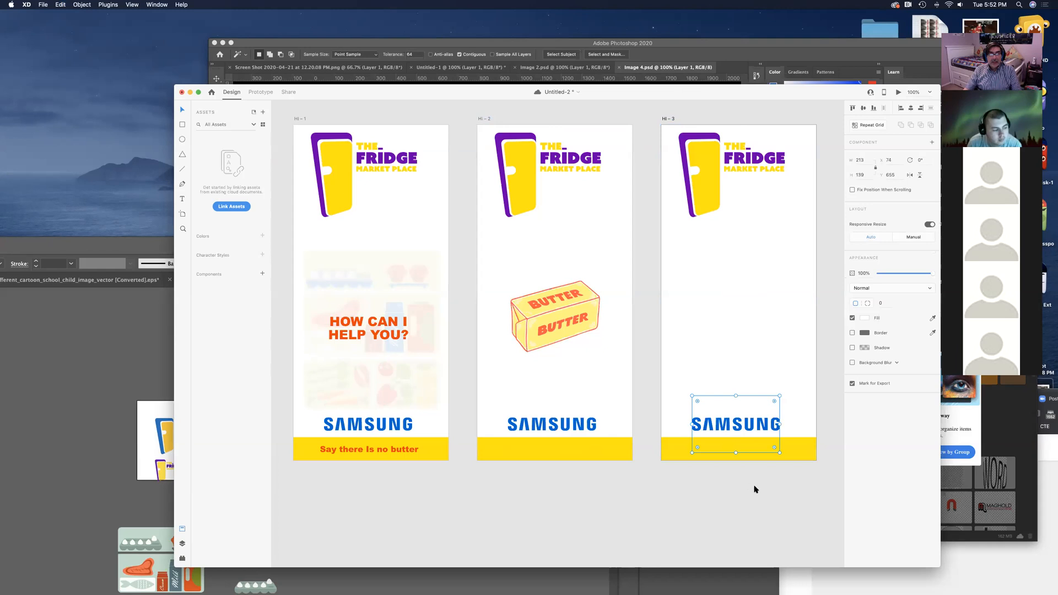
{"action": "left_click_drag", "start_coordinate": [761, 489], "coordinate": [626, 423]}
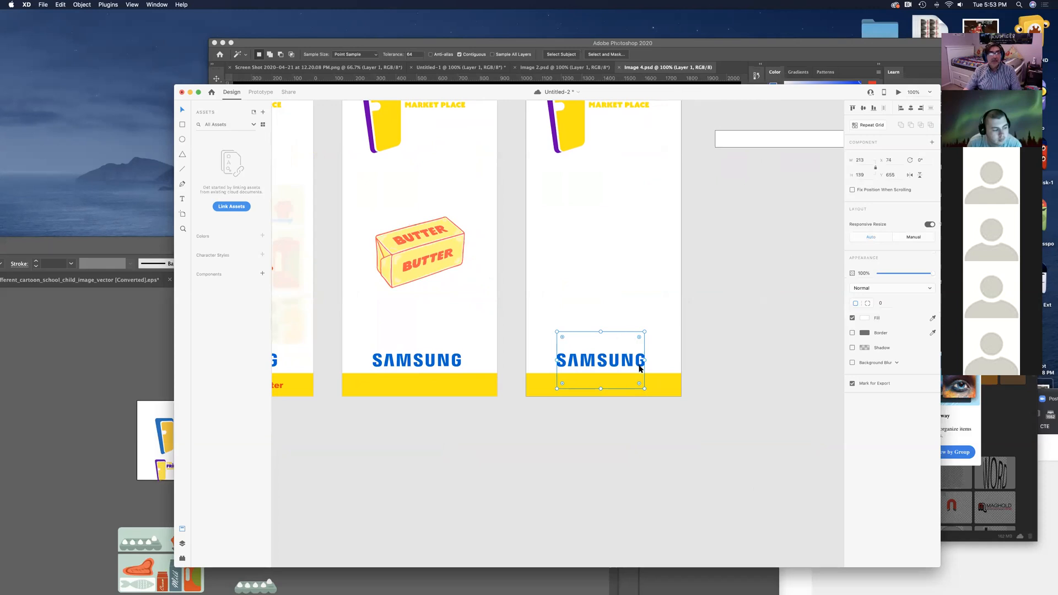
{"action": "key", "text": "super+s"}
{"action": "left_click", "coordinate": [613, 452]}
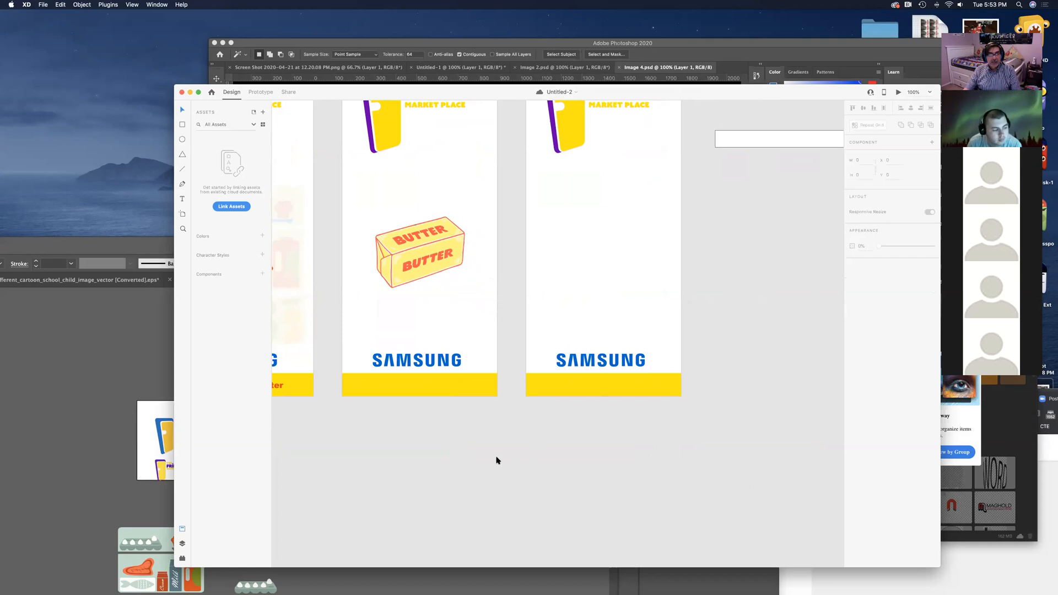
{"action": "scroll", "coordinate": [497, 461], "scroll_direction": "down", "scroll_amount": 5}
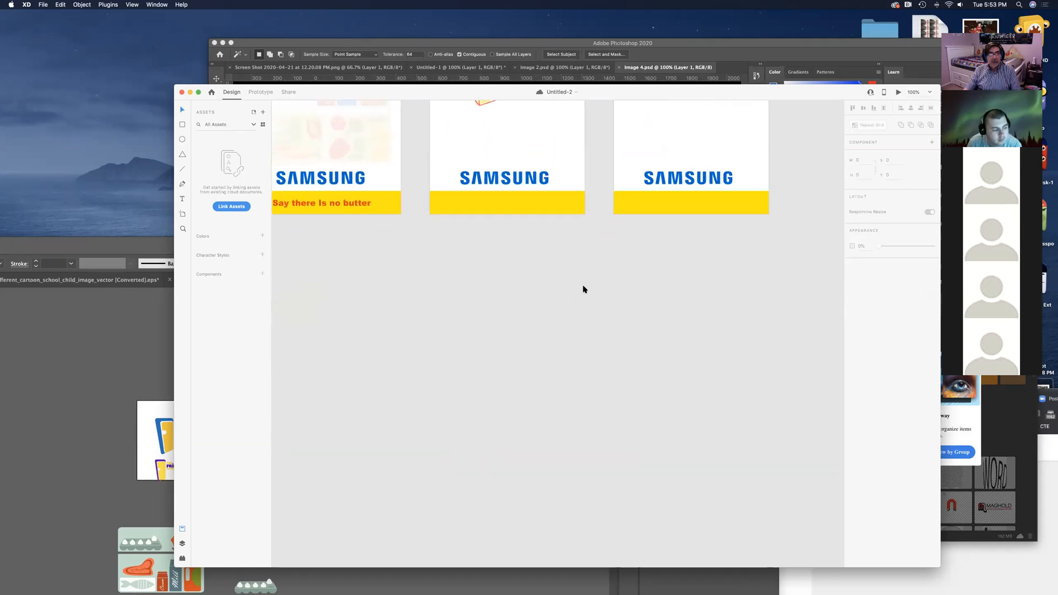
{"action": "key", "text": "super+v"}
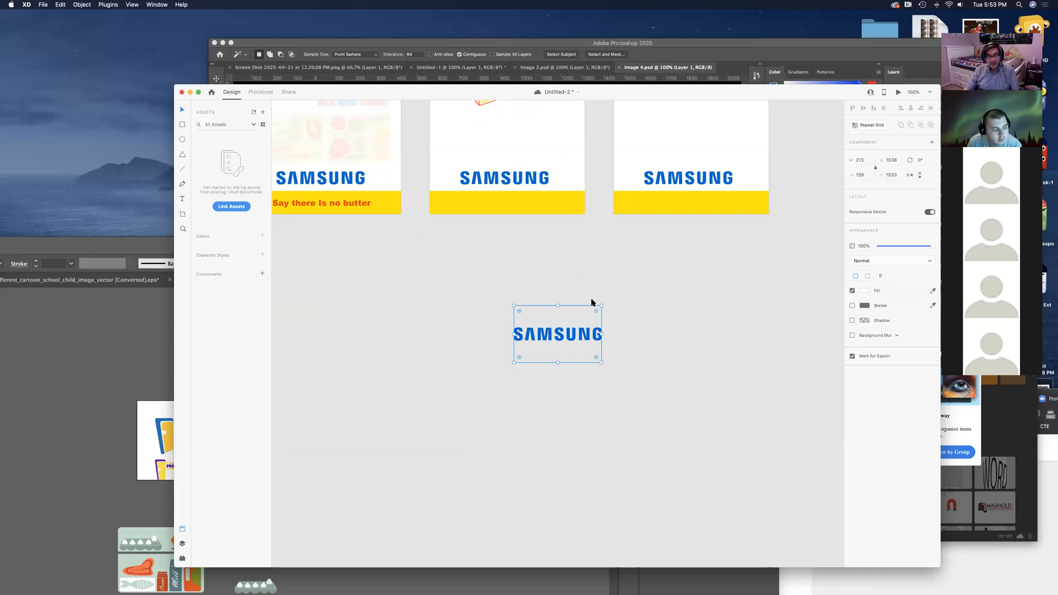
{"action": "key", "text": "BackSpace"}
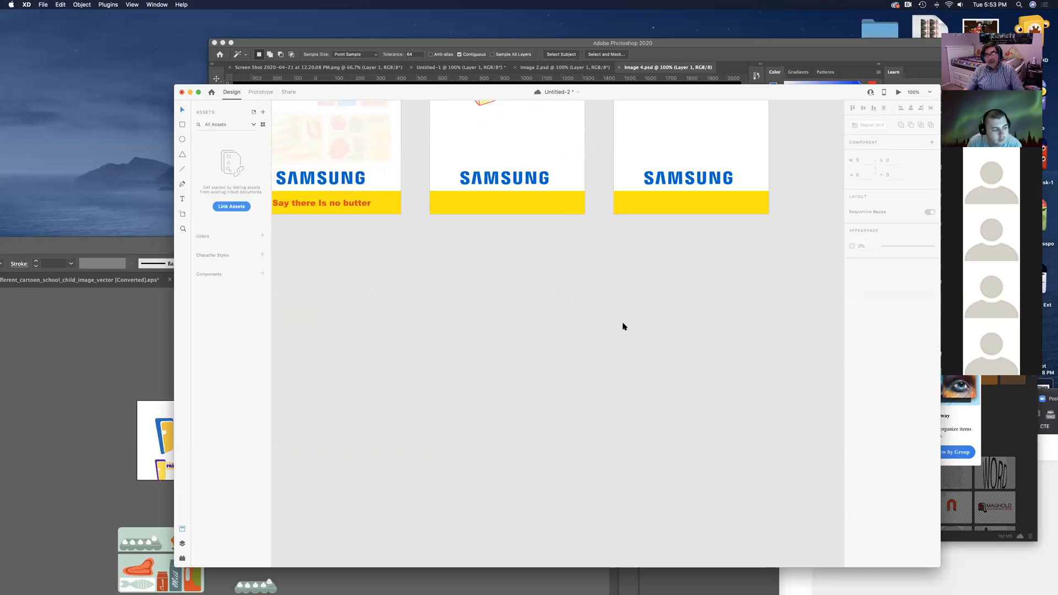
Step: Place the white bar beside the last artboard at x 2194, y 236 and fill it with the purple sampled from the Fridge logo
{"action": "left_click_drag", "start_coordinate": [635, 287], "coordinate": [602, 491]}
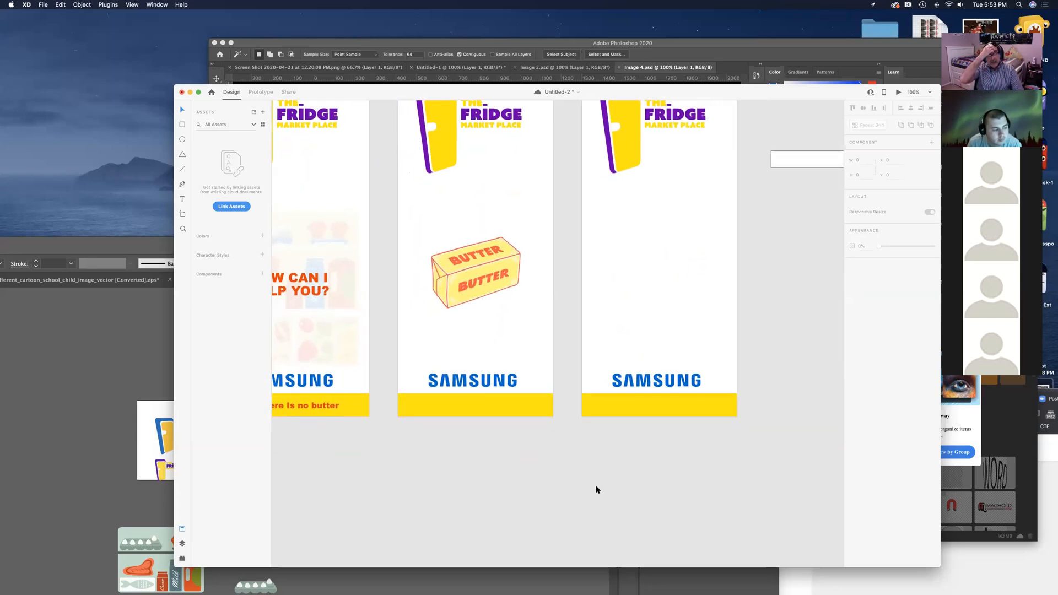
{"action": "left_click_drag", "start_coordinate": [757, 364], "coordinate": [709, 213]}
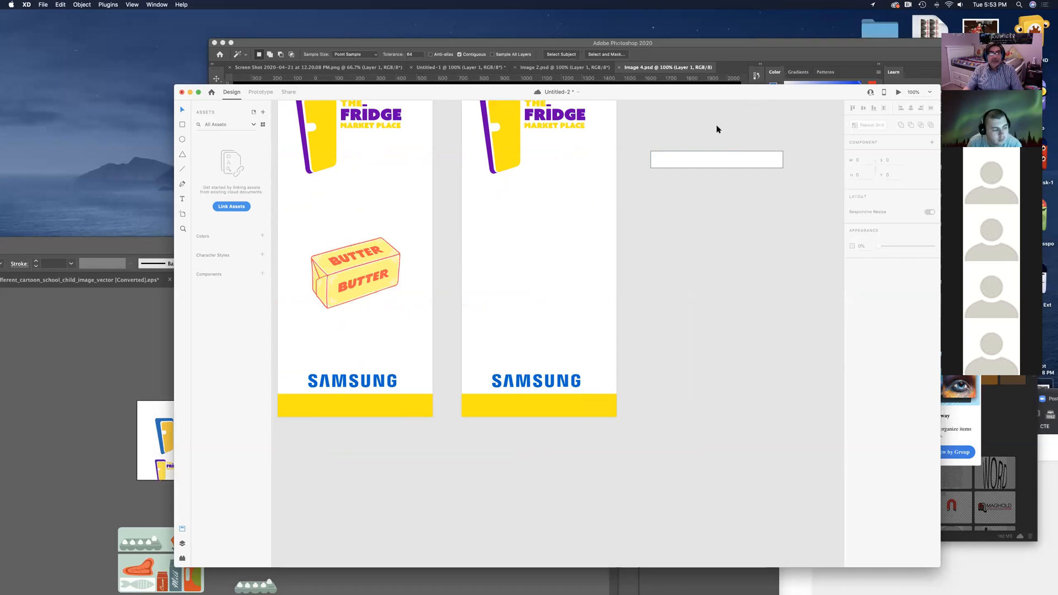
{"action": "left_click_drag", "start_coordinate": [733, 165], "coordinate": [560, 196]}
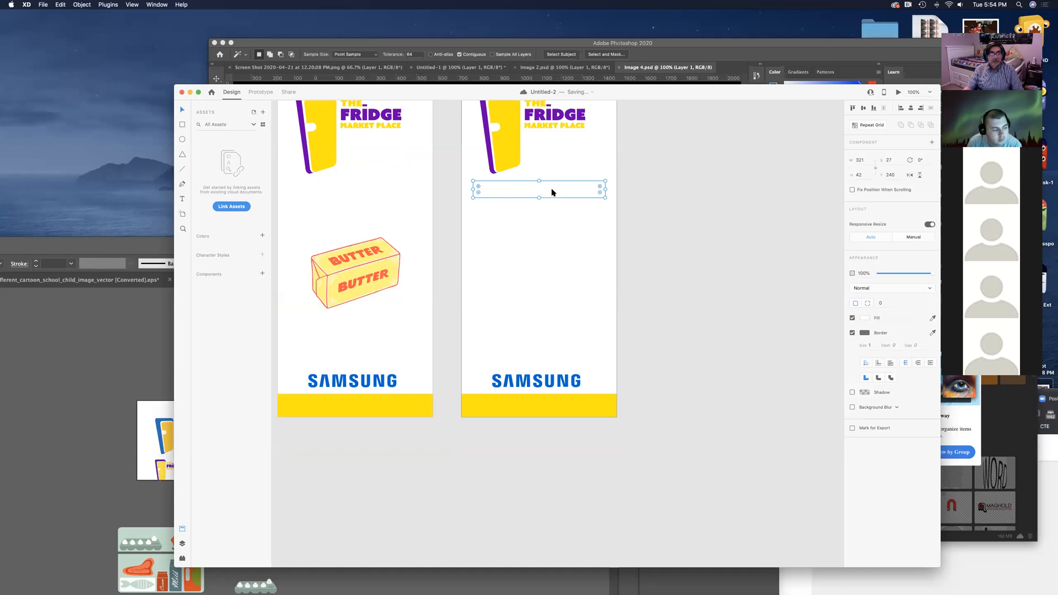
{"action": "left_click_drag", "start_coordinate": [551, 192], "coordinate": [733, 189]}
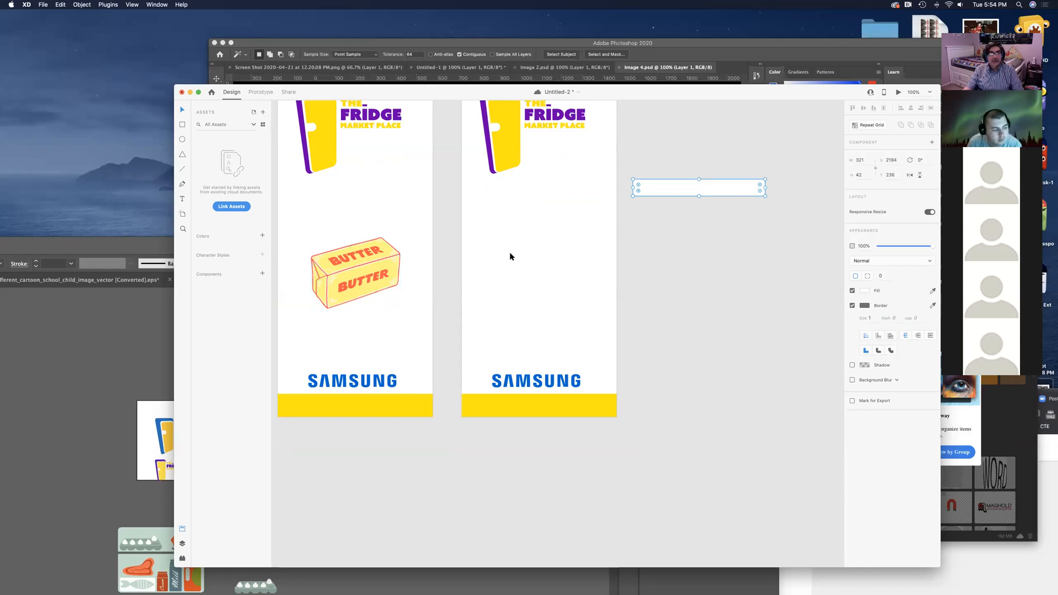
{"action": "left_click", "coordinate": [865, 291]}
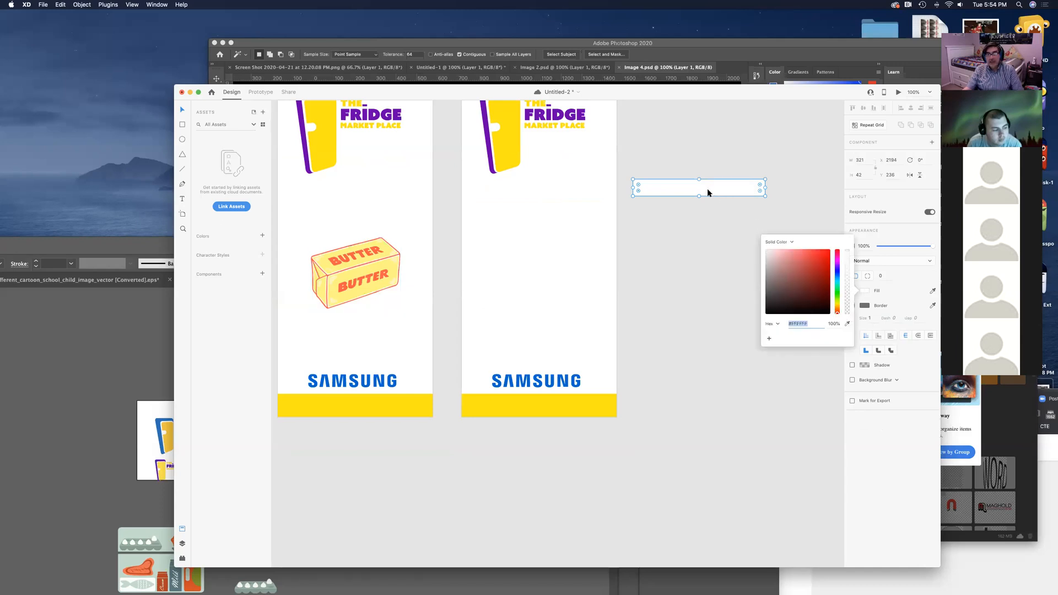
{"action": "left_click", "coordinate": [932, 290]}
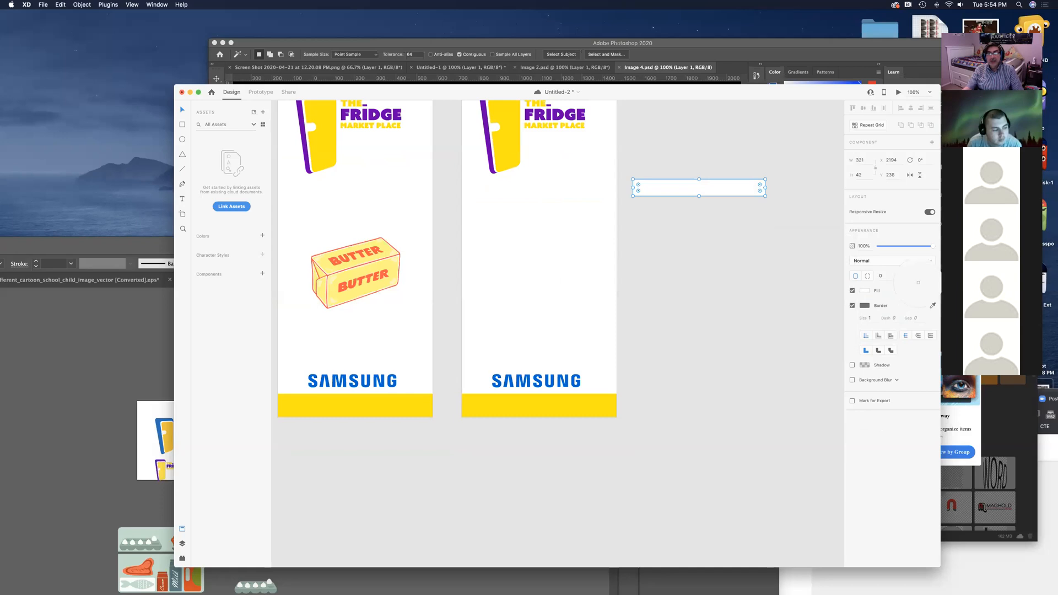
{"action": "left_click", "coordinate": [548, 117]}
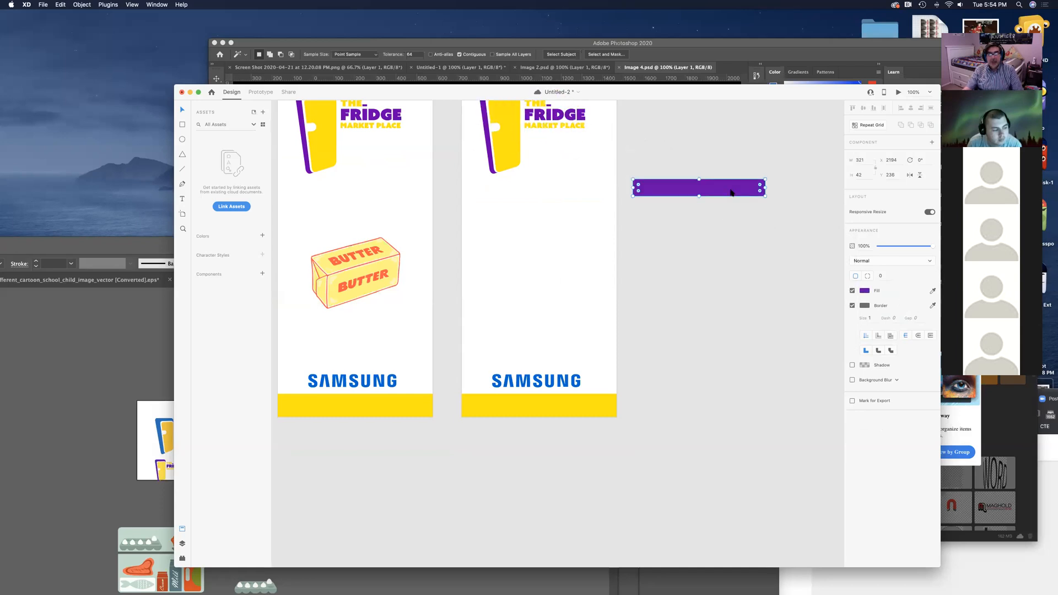
Step: Duplicate the purple bar directly beneath itself and fill the copy with the yellow of the Fridge logo's door
{"action": "left_click_drag", "start_coordinate": [730, 192], "coordinate": [730, 210]}
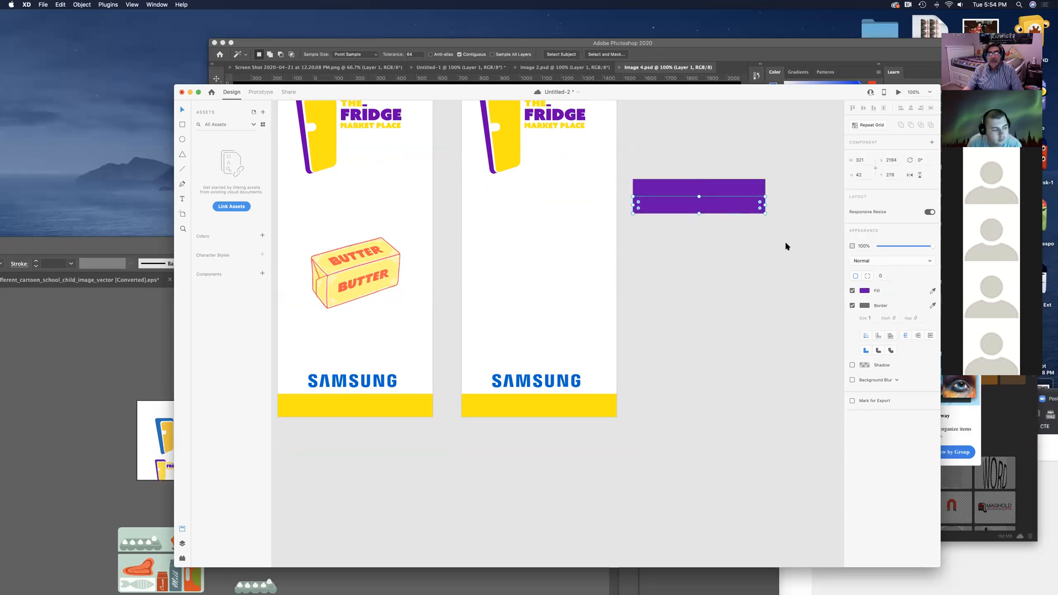
{"action": "left_click", "coordinate": [865, 291]}
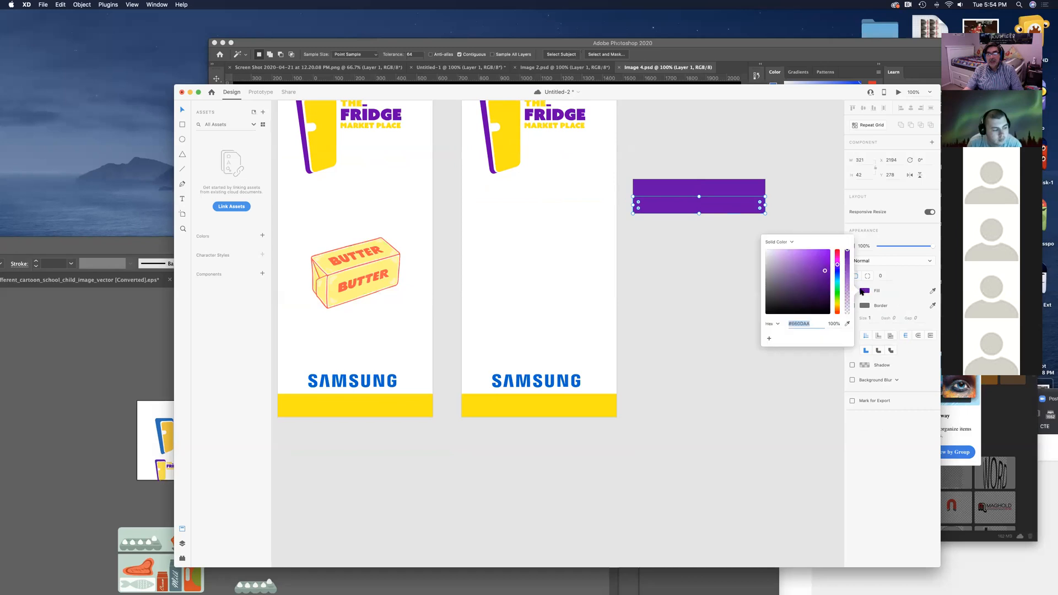
{"action": "left_click", "coordinate": [932, 292]}
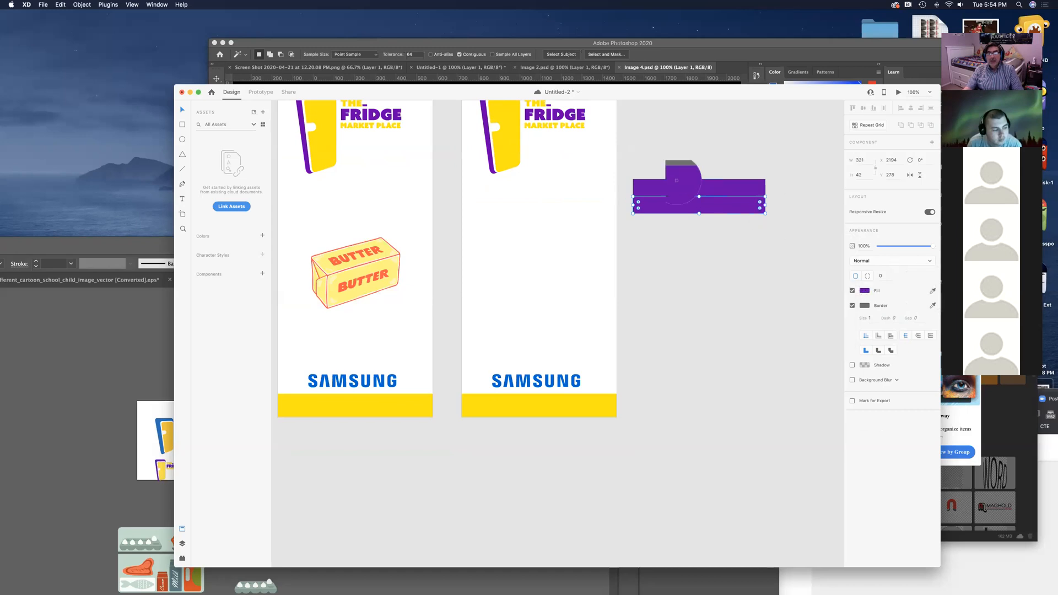
{"action": "left_click", "coordinate": [503, 151]}
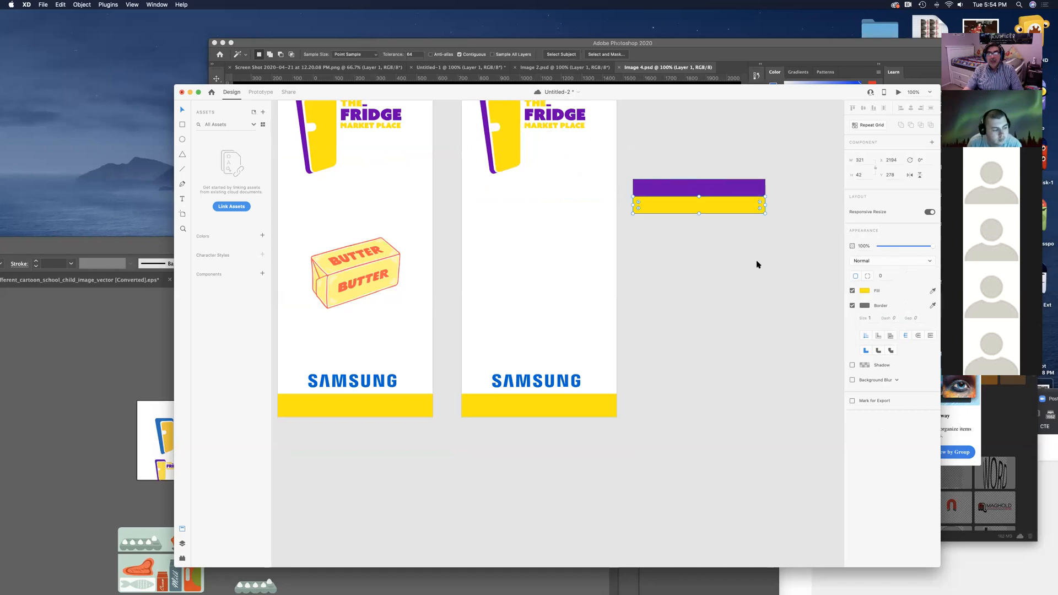
Step: Reduce the opacity of both the purple and yellow bars to 20%
{"action": "left_click", "coordinate": [740, 190], "text": "shift"}
{"action": "left_click_drag", "start_coordinate": [930, 248], "coordinate": [892, 248]}
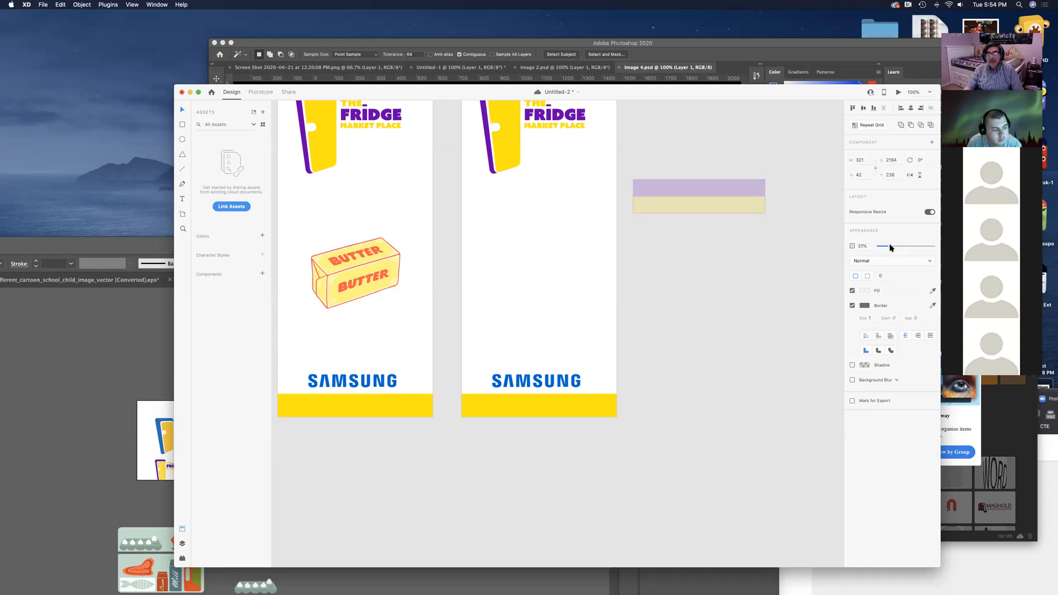
{"action": "left_click_drag", "start_coordinate": [889, 248], "coordinate": [888, 248]}
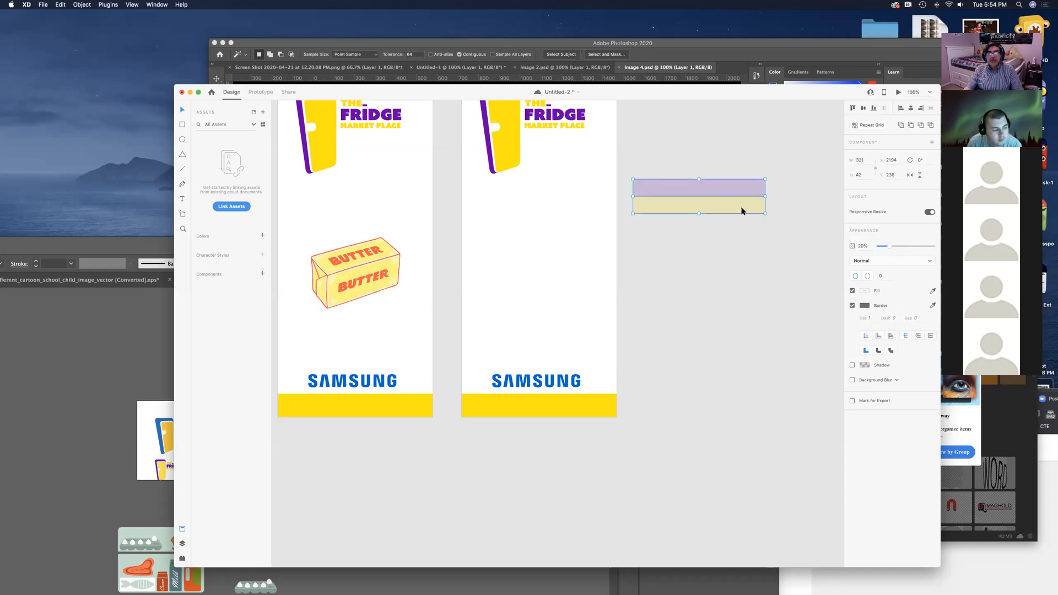
Step: Turn the two bars into a vertical repeat grid of six purple and yellow pairs with no gap between the pairs
{"action": "left_click", "coordinate": [877, 127]}
{"action": "left_click_drag", "start_coordinate": [702, 214], "coordinate": [693, 437]}
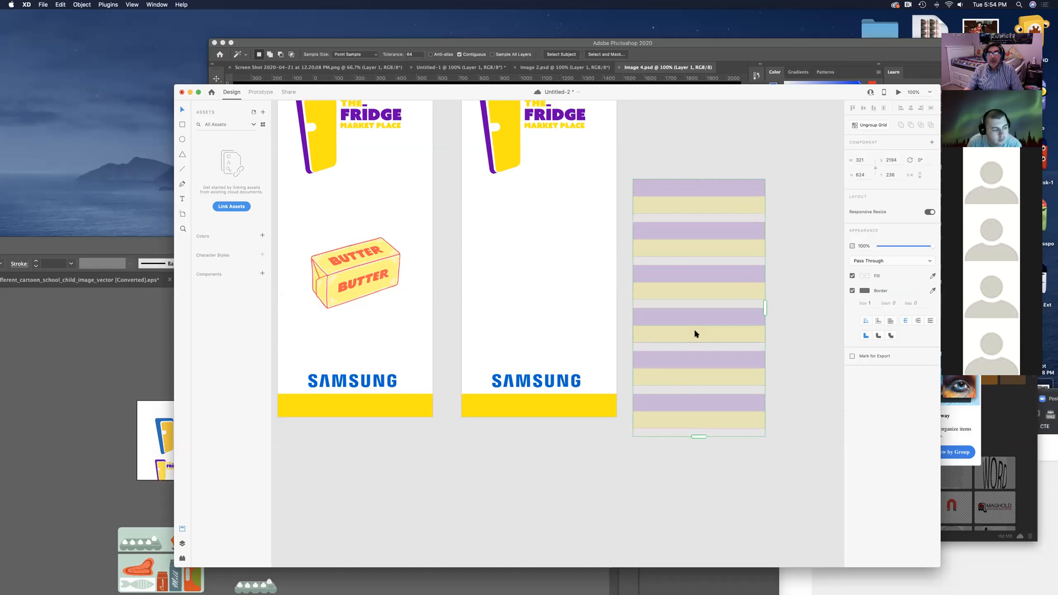
{"action": "left_click_drag", "start_coordinate": [699, 221], "coordinate": [698, 213]}
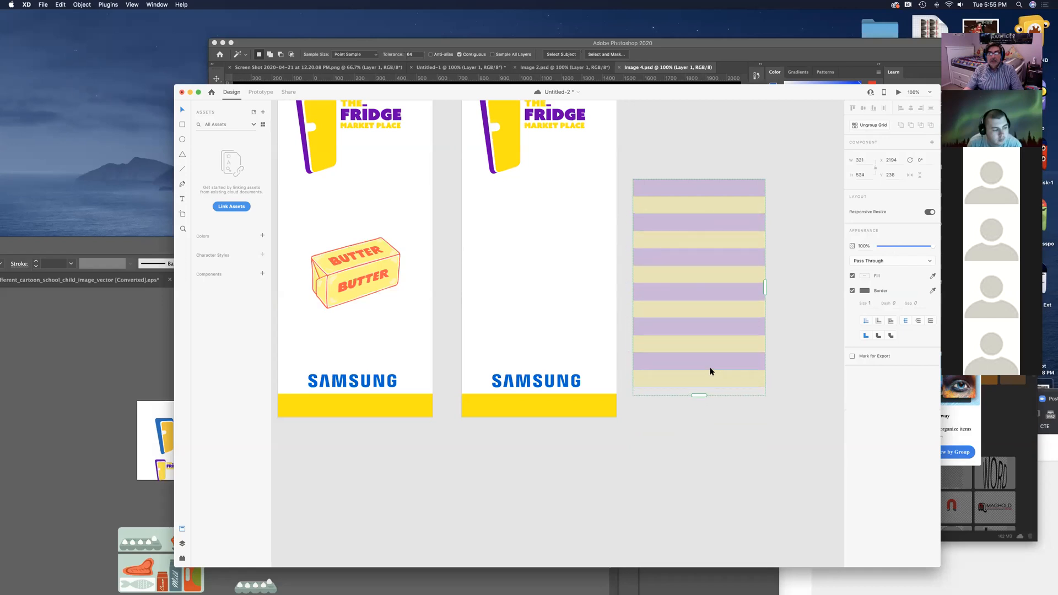
Step: Move the striped grid onto the last artboard below the Fridge logo at x 31, y 231, and save the document
{"action": "left_click_drag", "start_coordinate": [707, 366], "coordinate": [641, 361]}
{"action": "left_click_drag", "start_coordinate": [566, 346], "coordinate": [548, 362]}
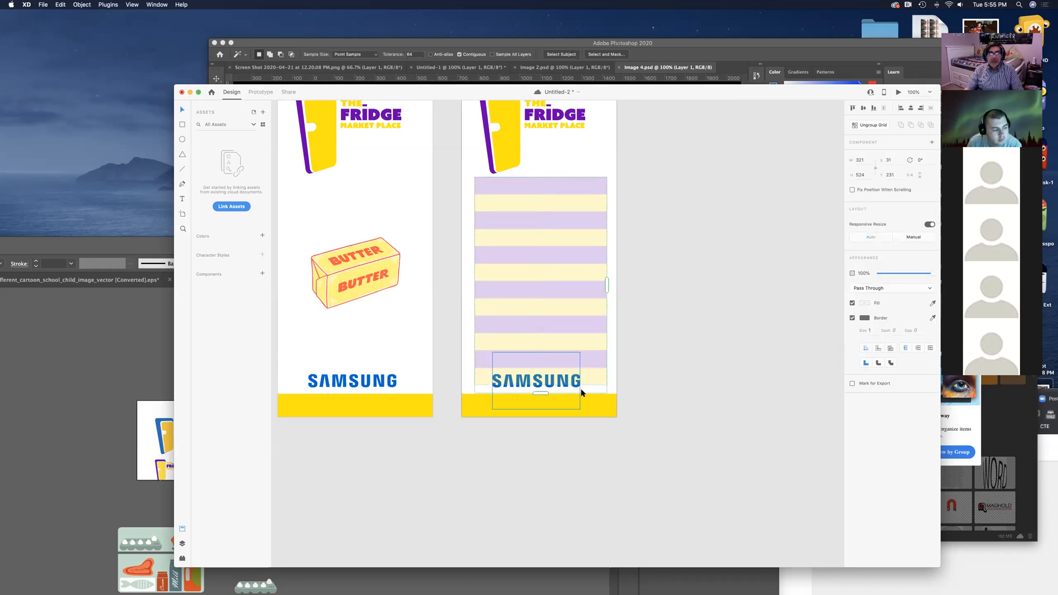
{"action": "left_click", "coordinate": [661, 401]}
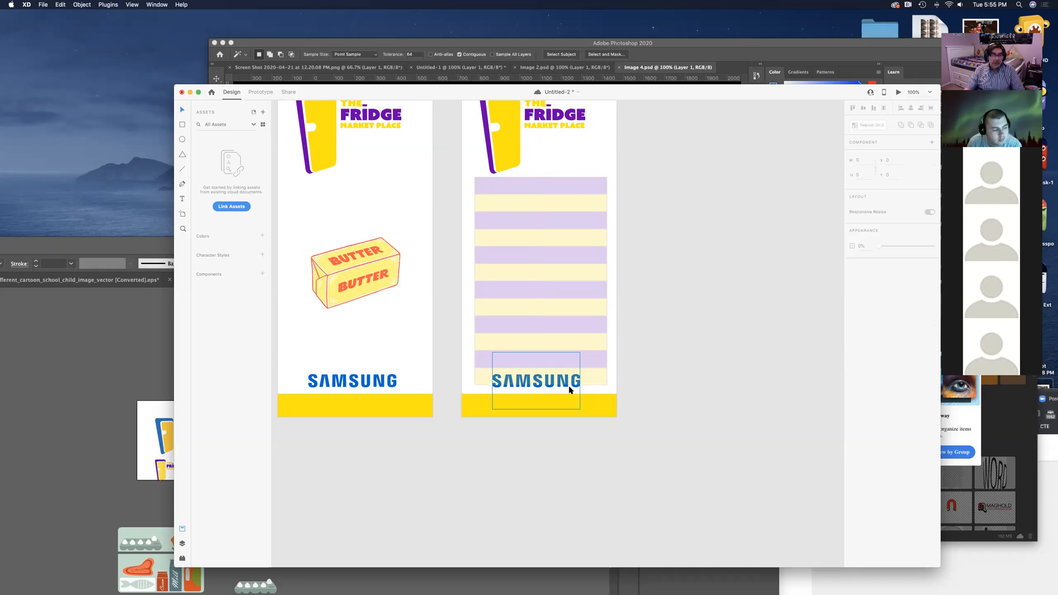
{"action": "key", "text": "super+s"}
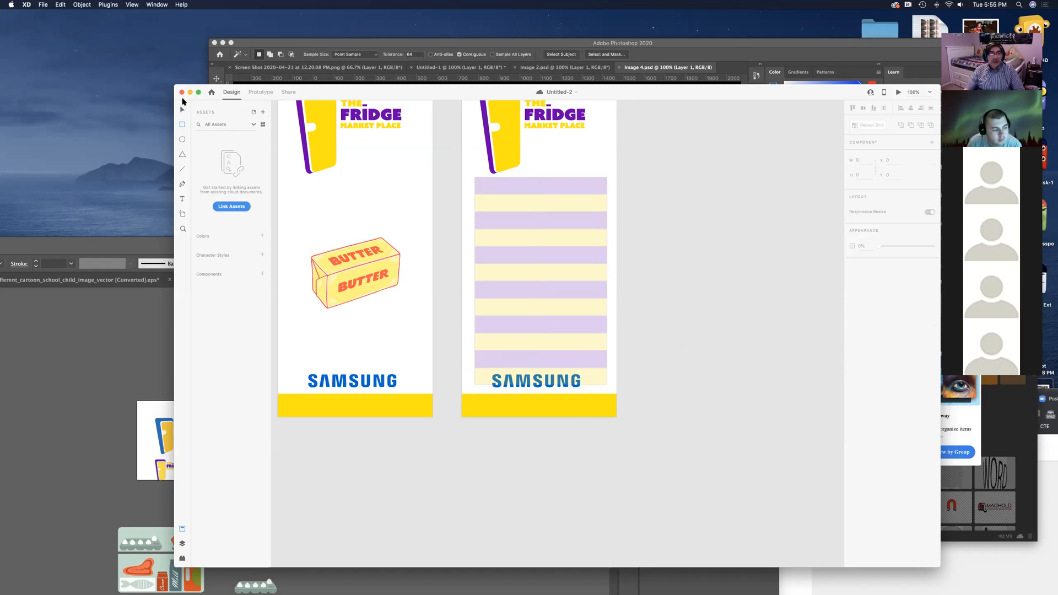
Step: Draw a borderless white rectangle about 379 × 151 at x 0, y 672, over the last artboard's Samsung logo and yellow footer
{"action": "left_click", "coordinate": [180, 125]}
{"action": "left_click_drag", "start_coordinate": [461, 359], "coordinate": [614, 422]}
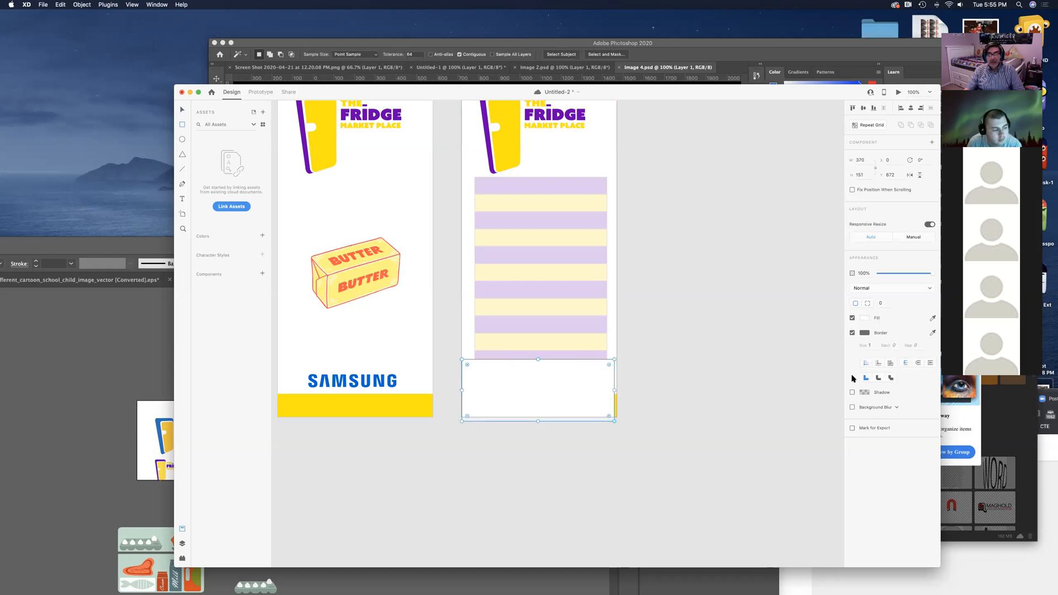
{"action": "left_click", "coordinate": [853, 333]}
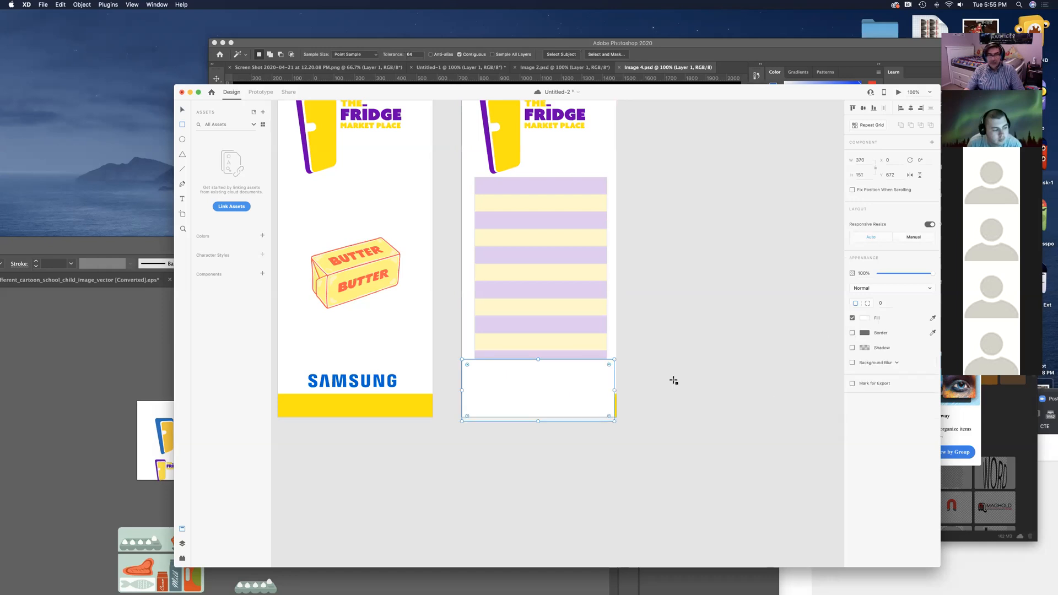
{"action": "left_click_drag", "start_coordinate": [614, 391], "coordinate": [618, 390]}
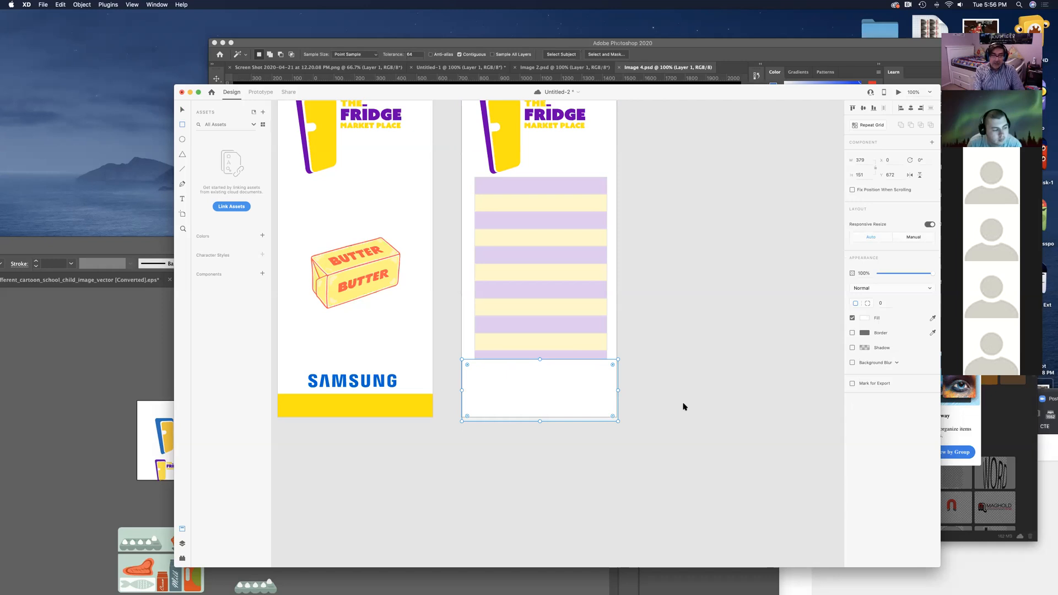
Step: Send the white rectangle behind the last artboard's Samsung logo, and send the striped grid behind the rectangle
{"action": "key", "text": "super+bracketleft"}
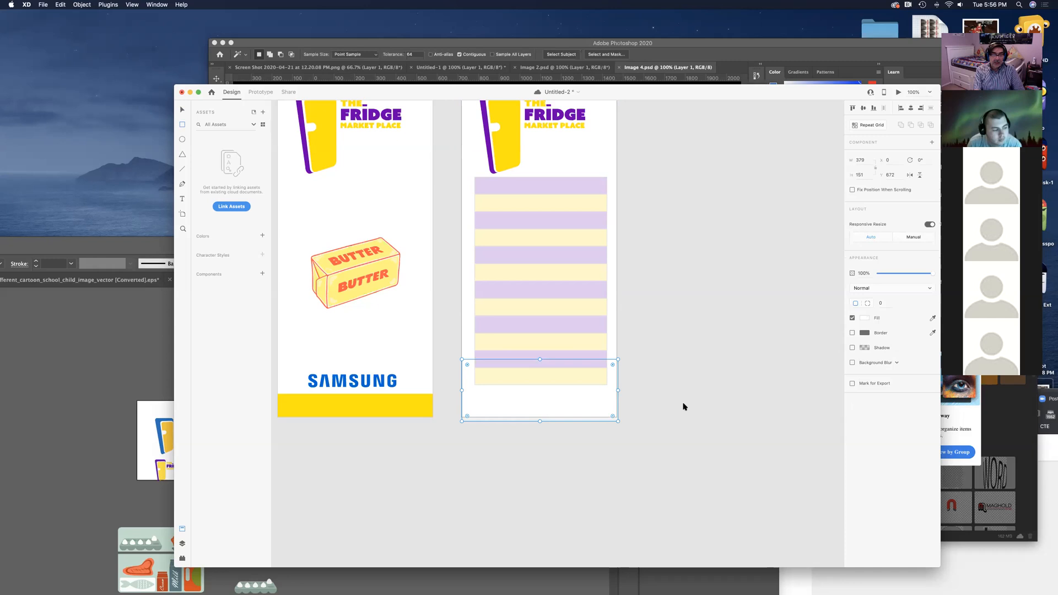
{"action": "key", "text": "super+bracketleft"}
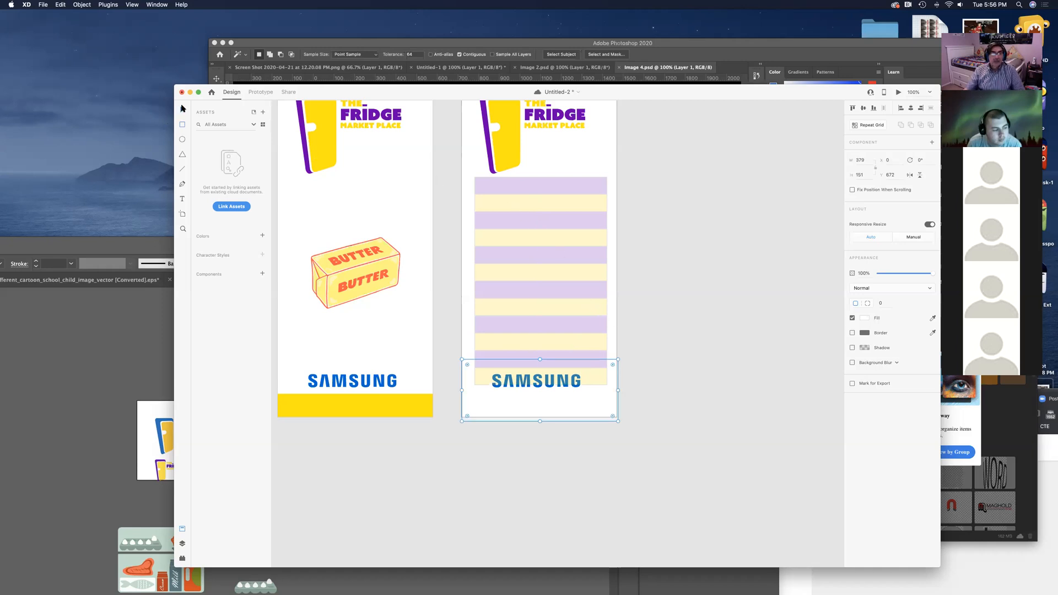
{"action": "left_click", "coordinate": [692, 261]}
{"action": "left_click", "coordinate": [601, 257]}
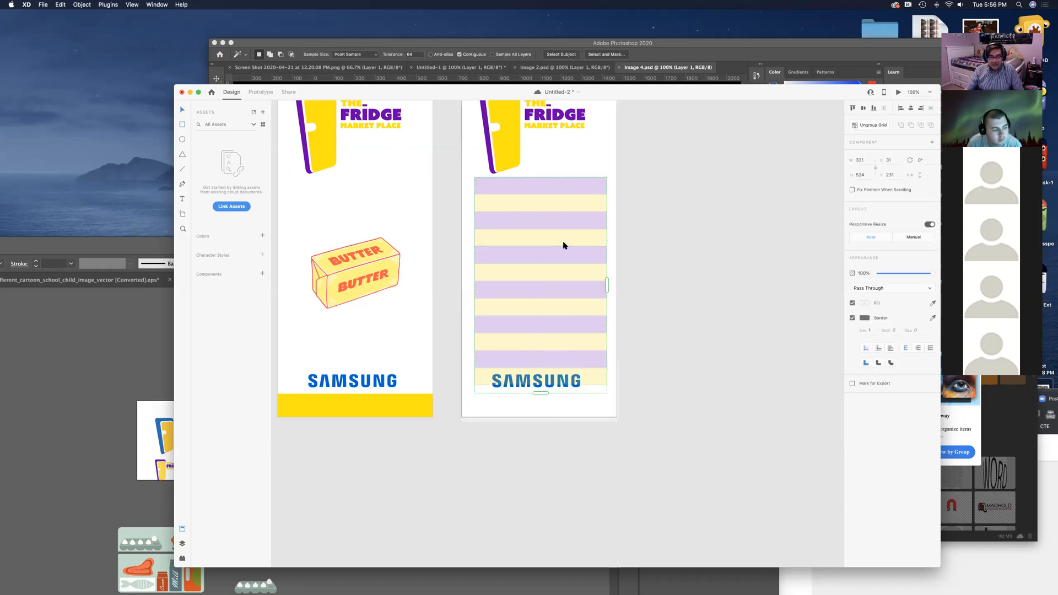
{"action": "key", "text": "super+bracketleft"}
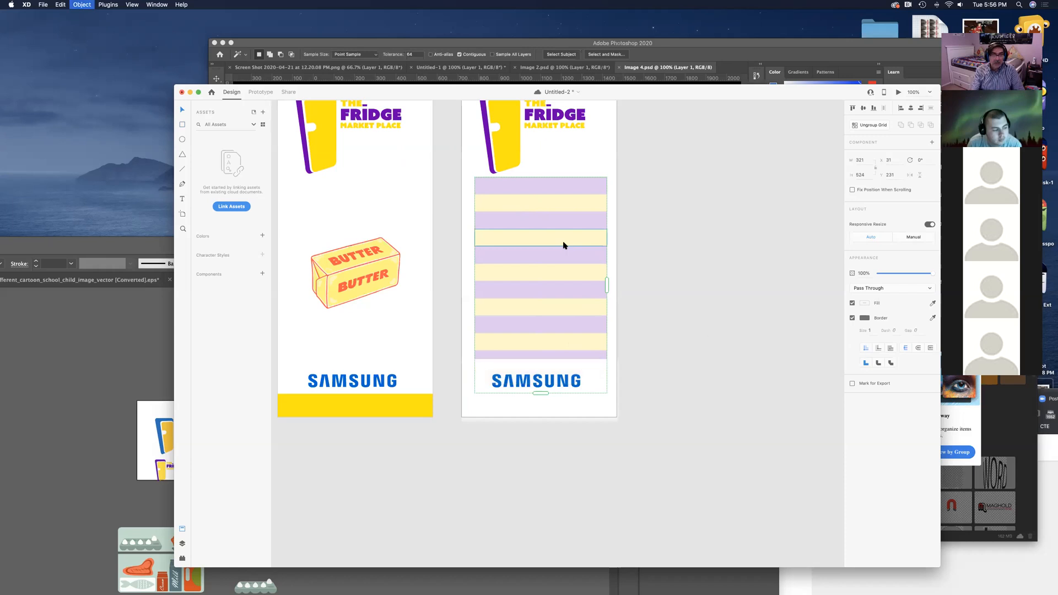
{"action": "left_click", "coordinate": [693, 329]}
Step: Move the striped grid off the last artboard onto the empty pasteboard beside it at y 201, and save the document
{"action": "left_click_drag", "start_coordinate": [557, 269], "coordinate": [555, 231]}
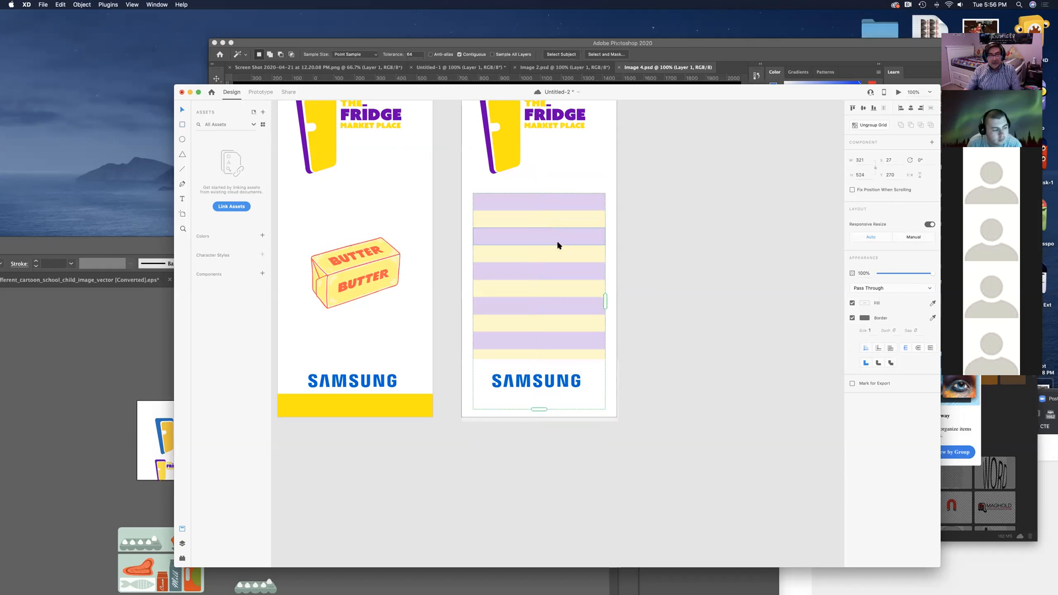
{"action": "left_click", "coordinate": [619, 302]}
{"action": "left_click_drag", "start_coordinate": [602, 300], "coordinate": [717, 265]}
{"action": "scroll", "coordinate": [674, 465], "scroll_direction": "right", "scroll_amount": 5}
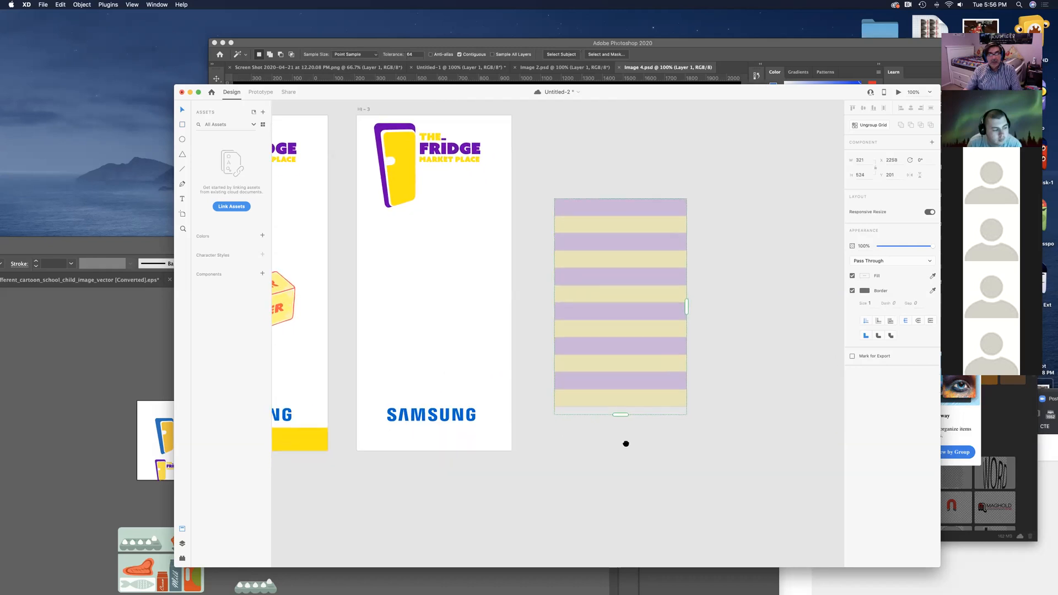
{"action": "left_click_drag", "start_coordinate": [618, 457], "coordinate": [614, 462]}
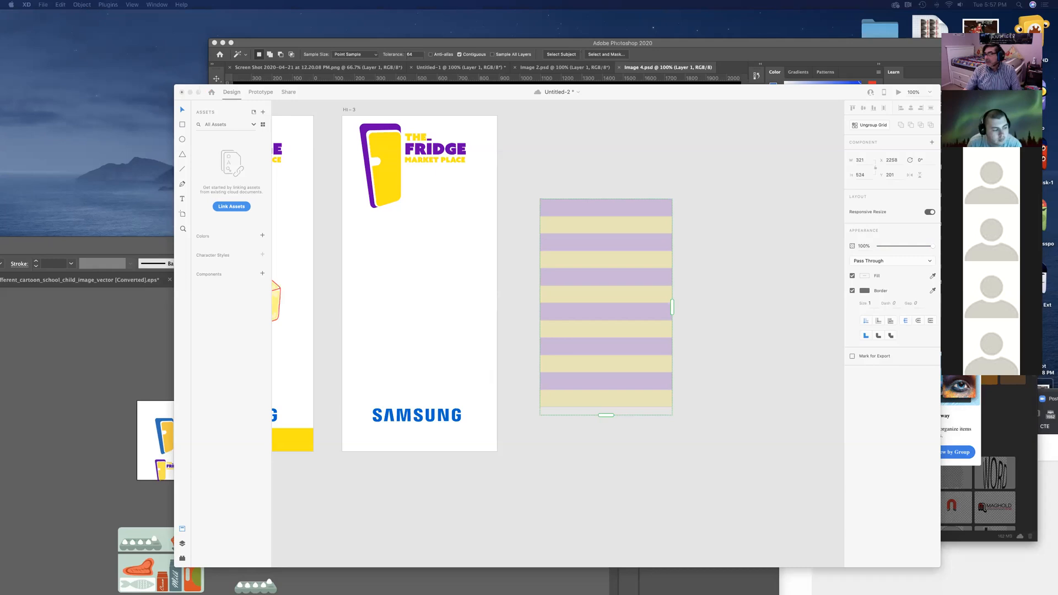
{"action": "key", "text": "super+s"}
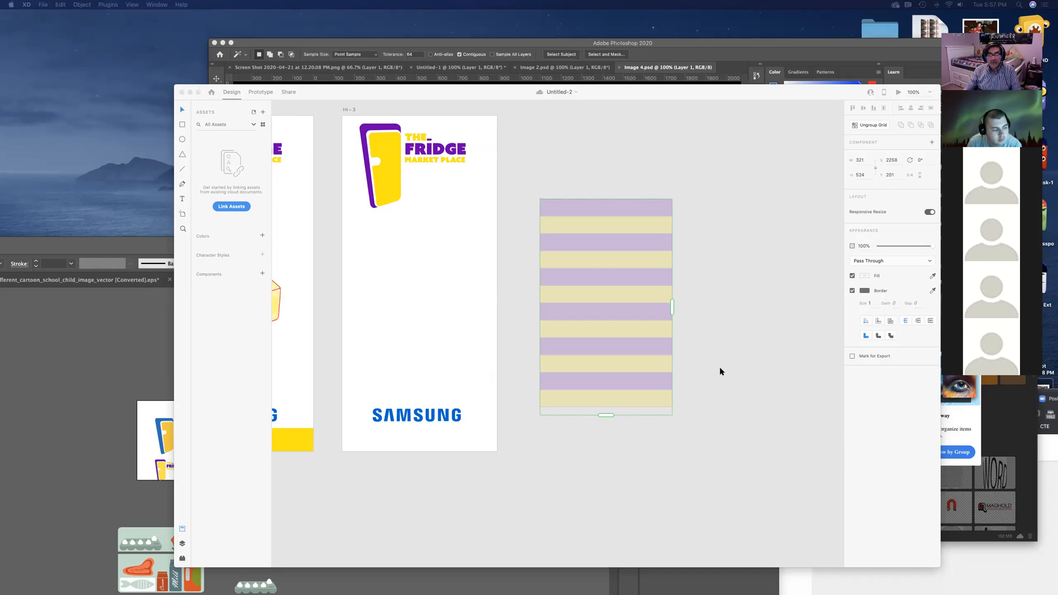
Step: Paste the copied food category list onto the pasteboard and move the striped grid out of the way to its lower right
{"action": "scroll", "coordinate": [704, 373], "scroll_direction": "right", "scroll_amount": 8}
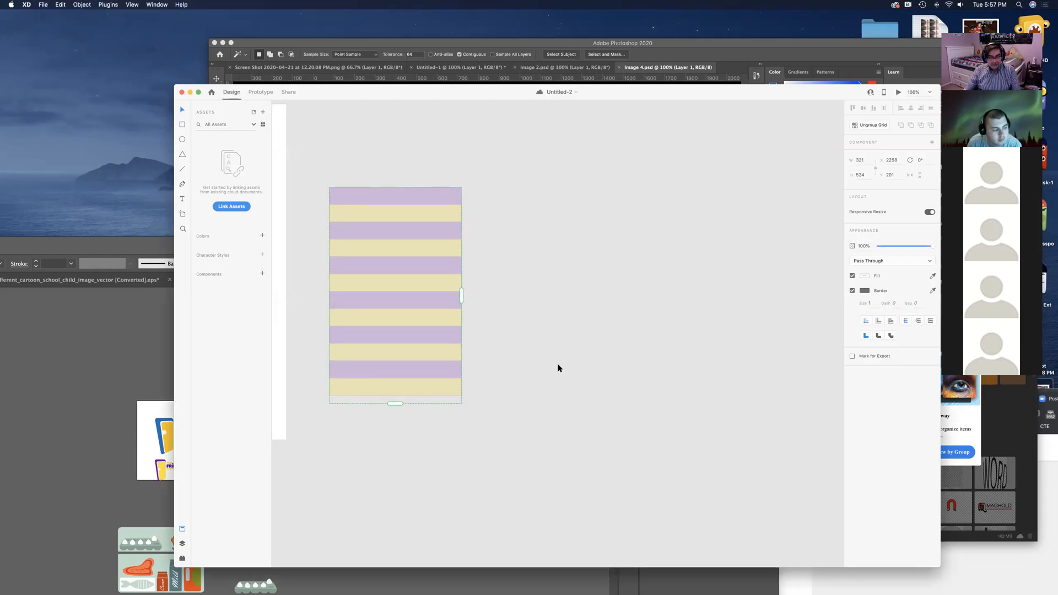
{"action": "key", "text": "super+v"}
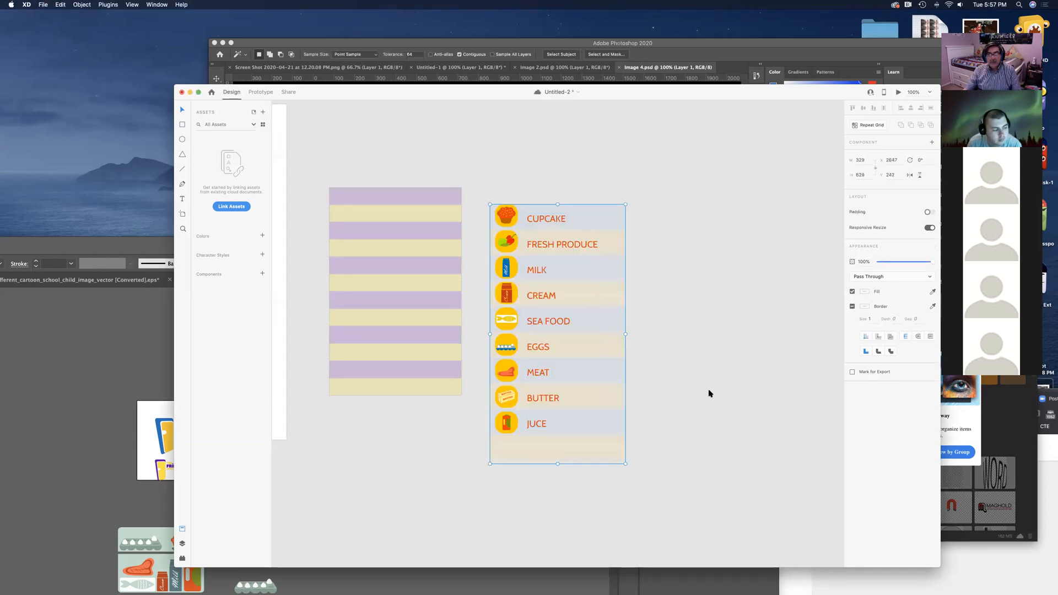
{"action": "left_click", "coordinate": [737, 396]}
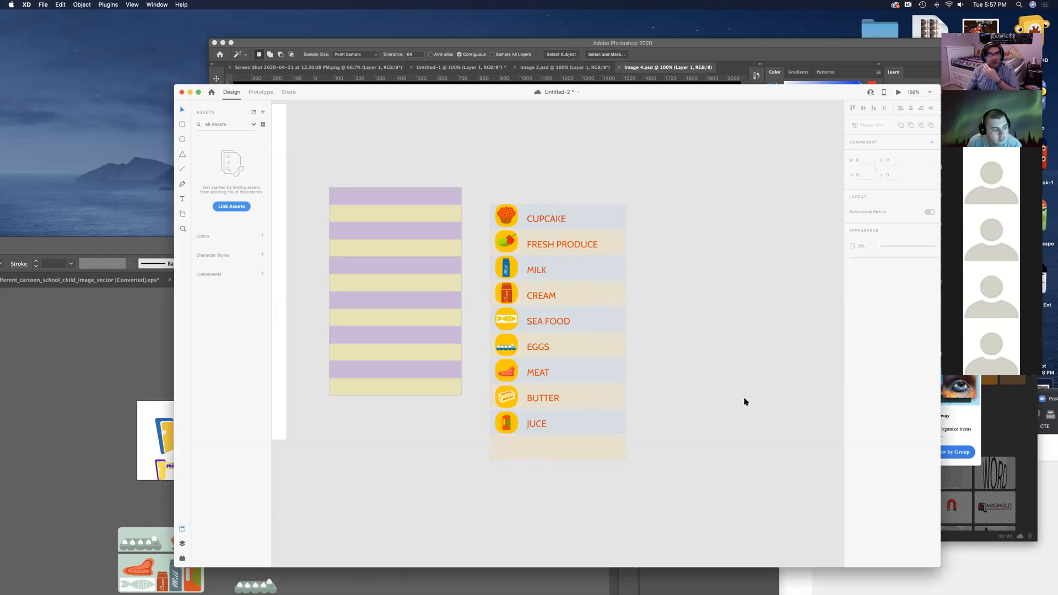
{"action": "left_click", "coordinate": [508, 219]}
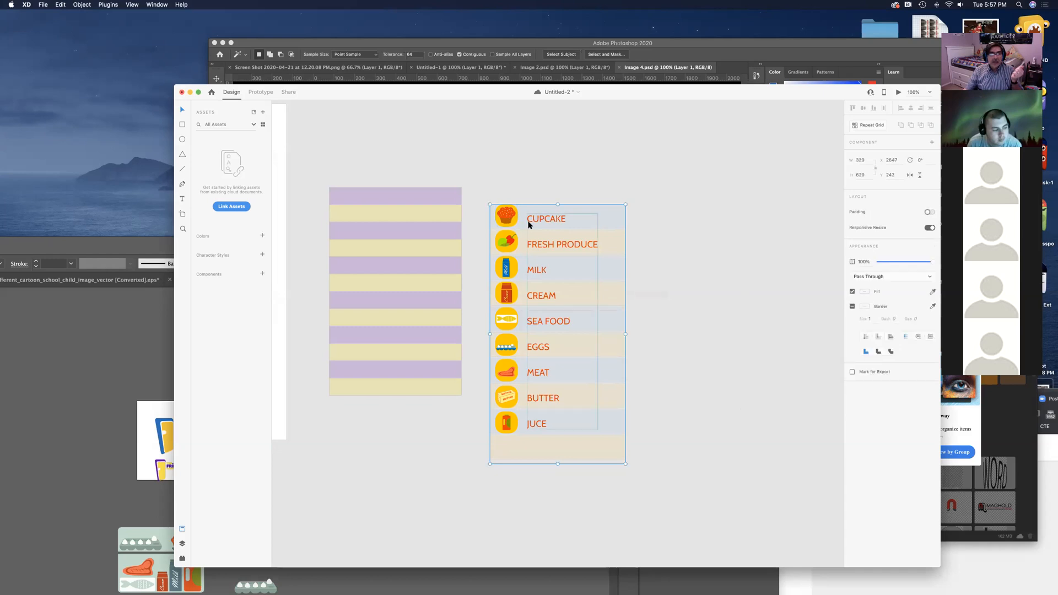
{"action": "left_click", "coordinate": [526, 171]}
{"action": "left_click_drag", "start_coordinate": [343, 164], "coordinate": [477, 411]}
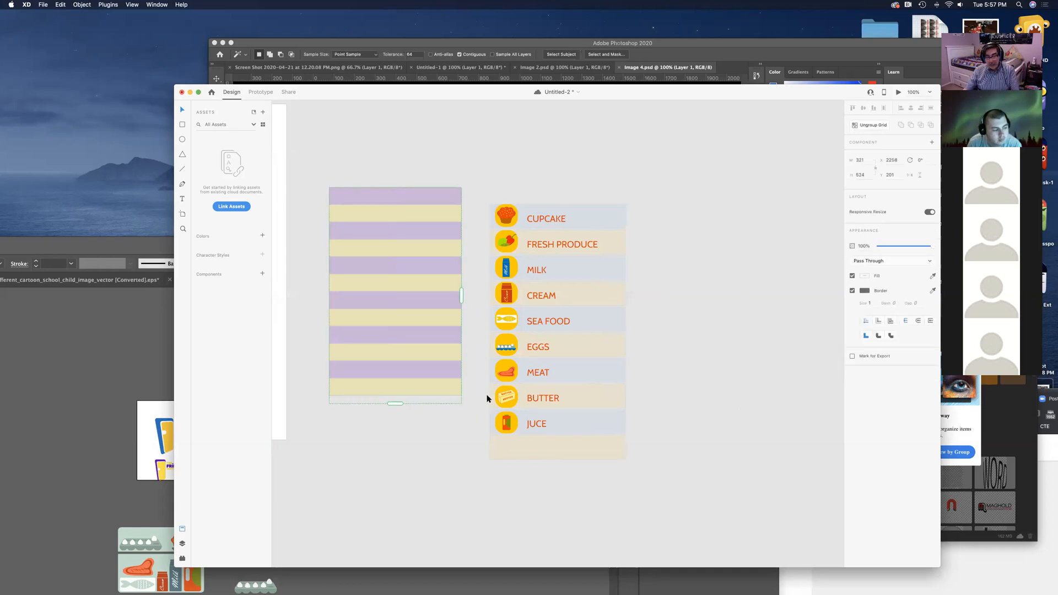
{"action": "left_click_drag", "start_coordinate": [394, 305], "coordinate": [794, 490]}
Step: Move the food category list onto the last artboard below the Fridge logo at x 23, y 265, and send it to the back
{"action": "left_click_drag", "start_coordinate": [484, 163], "coordinate": [652, 504]}
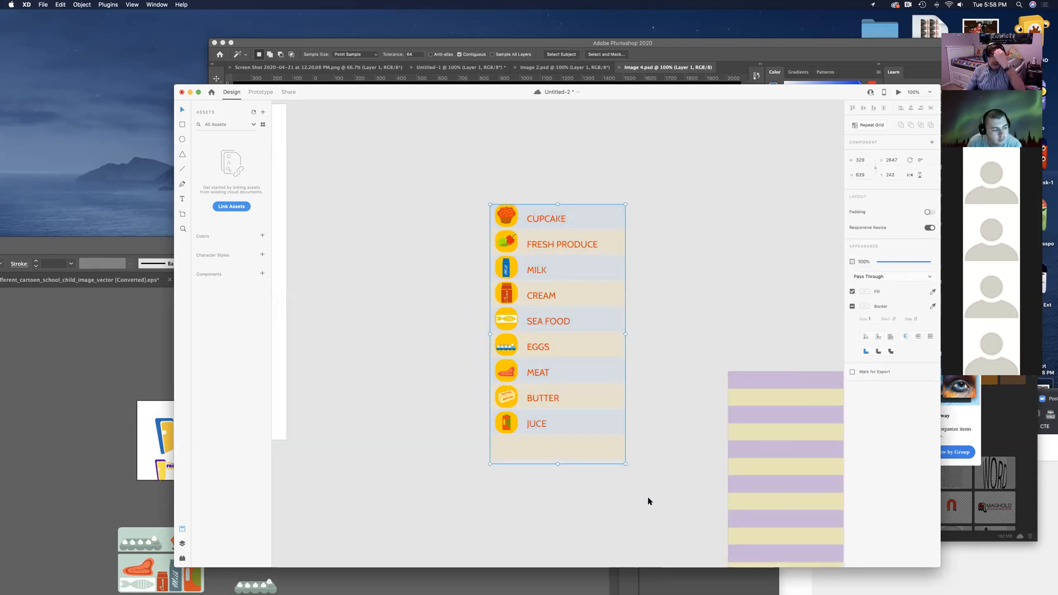
{"action": "scroll", "coordinate": [680, 461], "scroll_direction": "right", "scroll_amount": 5}
{"action": "scroll", "coordinate": [680, 460], "scroll_direction": "down", "scroll_amount": 3}
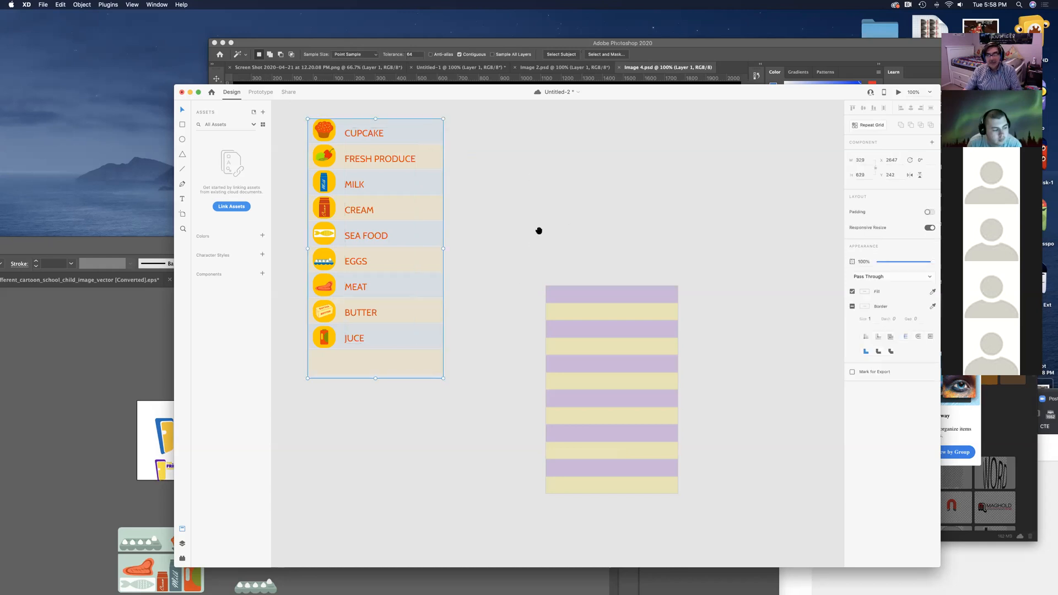
{"action": "left_click_drag", "start_coordinate": [538, 229], "coordinate": [858, 371]}
{"action": "scroll", "coordinate": [772, 543], "scroll_direction": "down", "scroll_amount": 4}
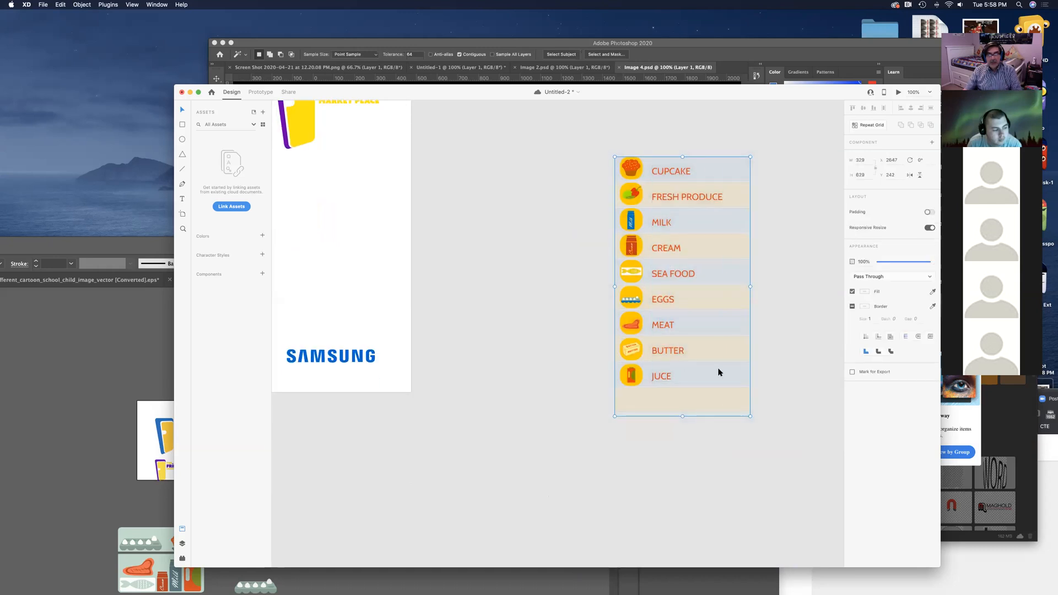
{"action": "left_click_drag", "start_coordinate": [736, 378], "coordinate": [385, 361]}
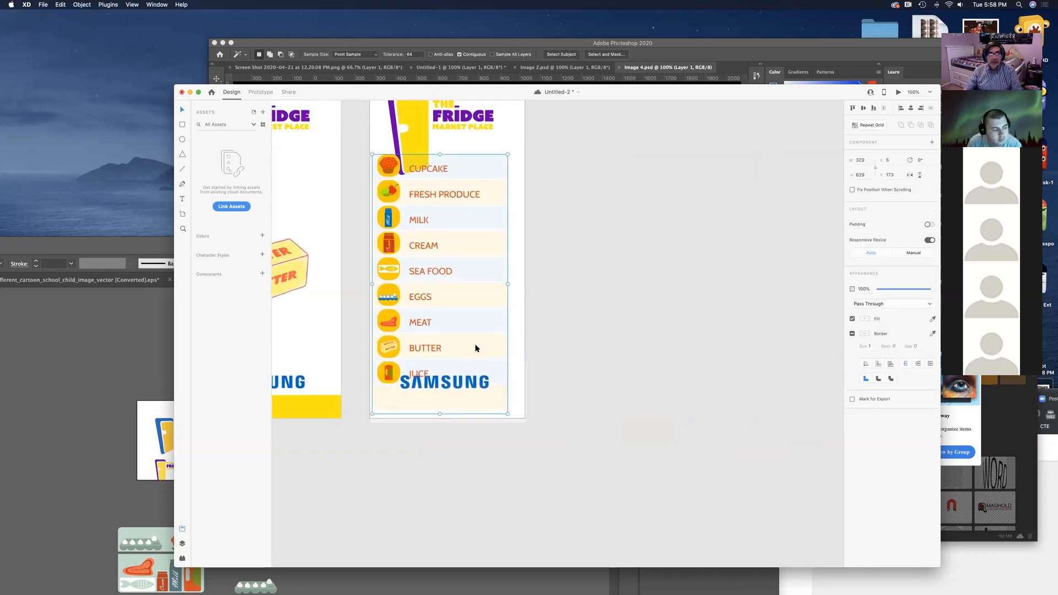
{"action": "left_click_drag", "start_coordinate": [465, 316], "coordinate": [472, 364]}
{"action": "left_click_drag", "start_coordinate": [468, 309], "coordinate": [467, 311]}
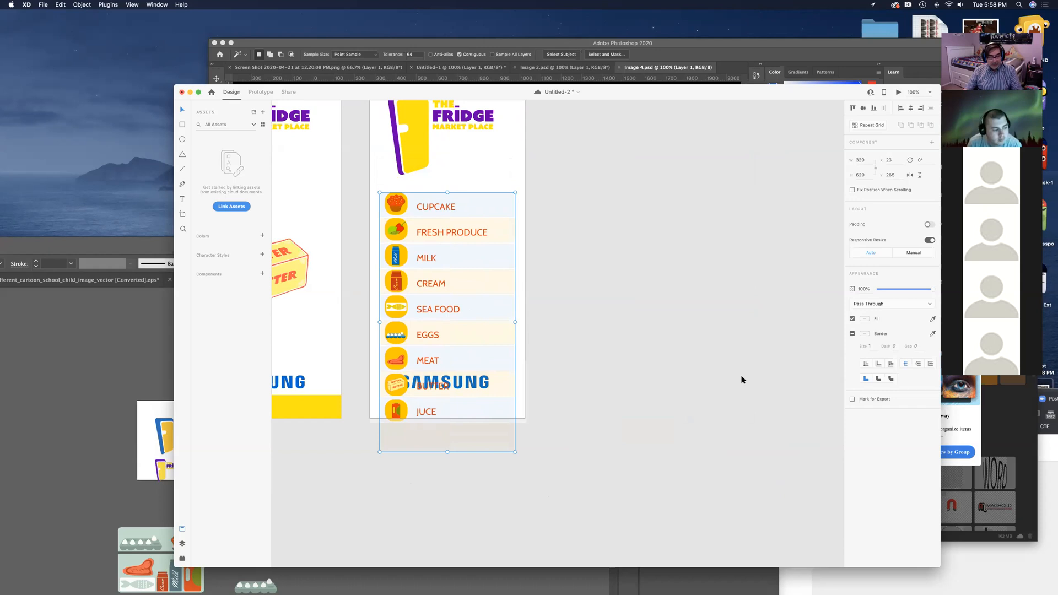
{"action": "key", "text": "shift+super+bracketleft"}
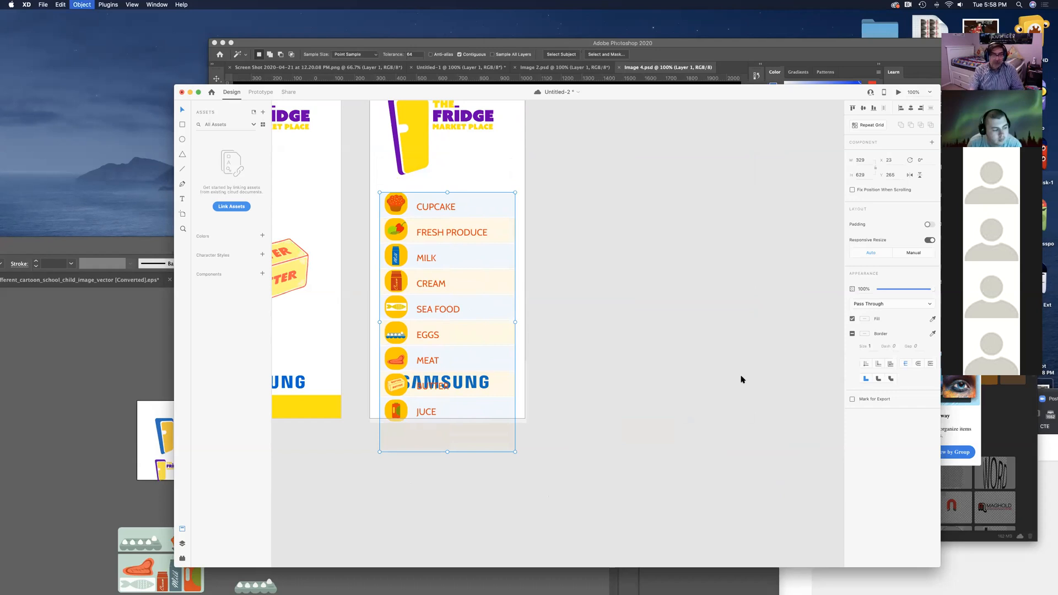
{"action": "left_click", "coordinate": [664, 369]}
{"action": "scroll", "coordinate": [619, 288], "scroll_direction": "up", "scroll_amount": 4}
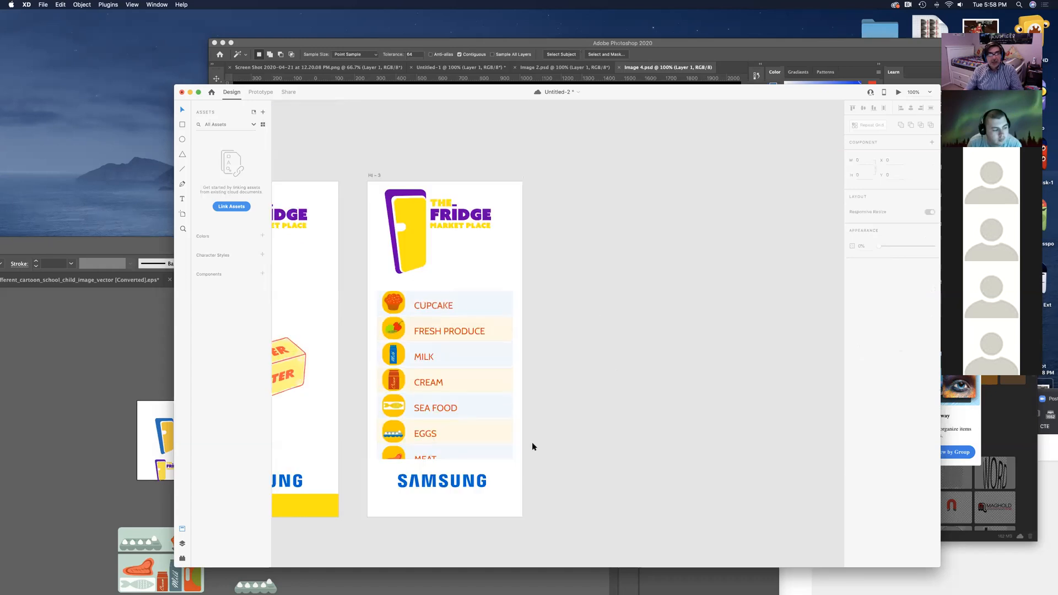
Step: Try a duplicate of the last artboard with its food list moved up to y 113, and undo both changes
{"action": "left_click", "coordinate": [374, 175]}
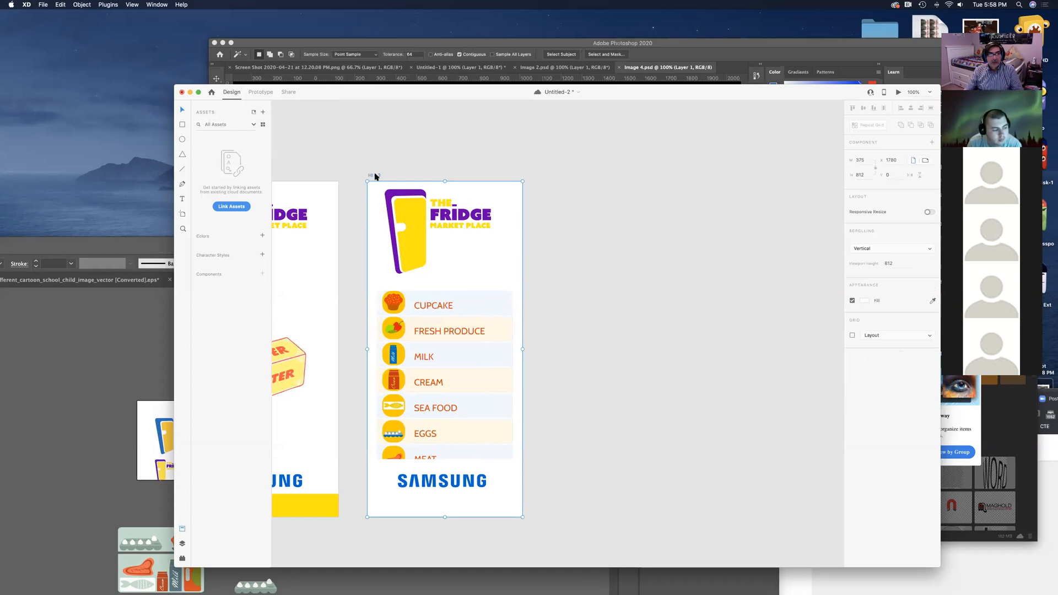
{"action": "key", "text": "super+d"}
{"action": "left_click", "coordinate": [663, 413]}
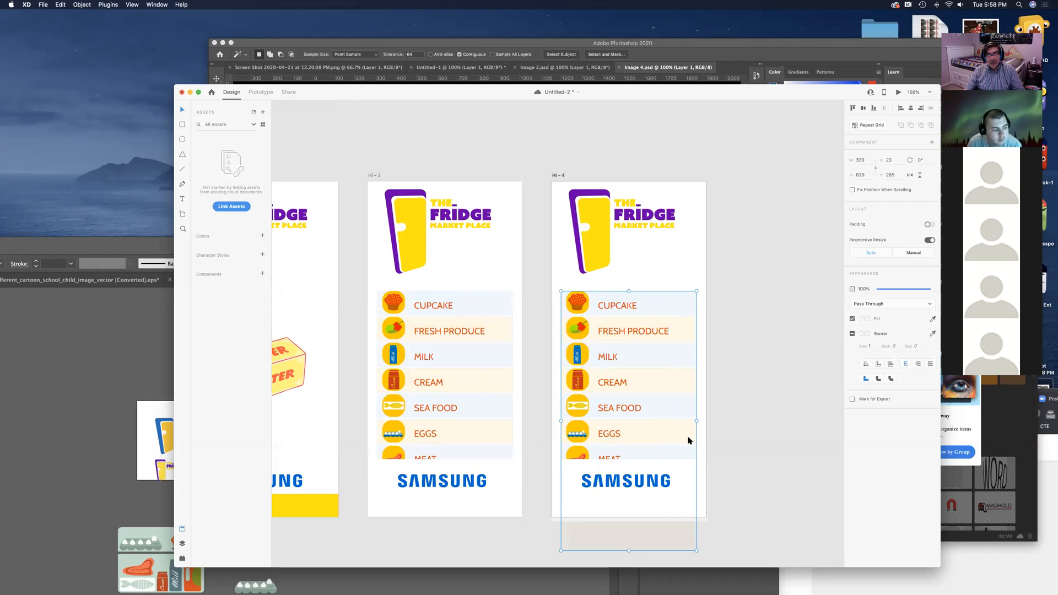
{"action": "left_click_drag", "start_coordinate": [687, 439], "coordinate": [680, 375]}
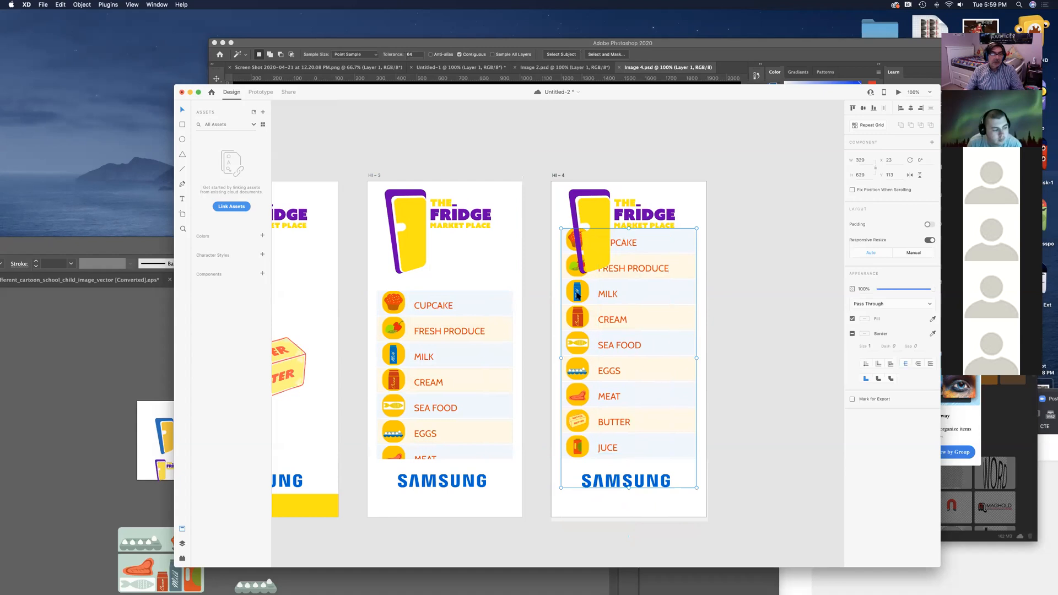
{"action": "left_click", "coordinate": [510, 480]}
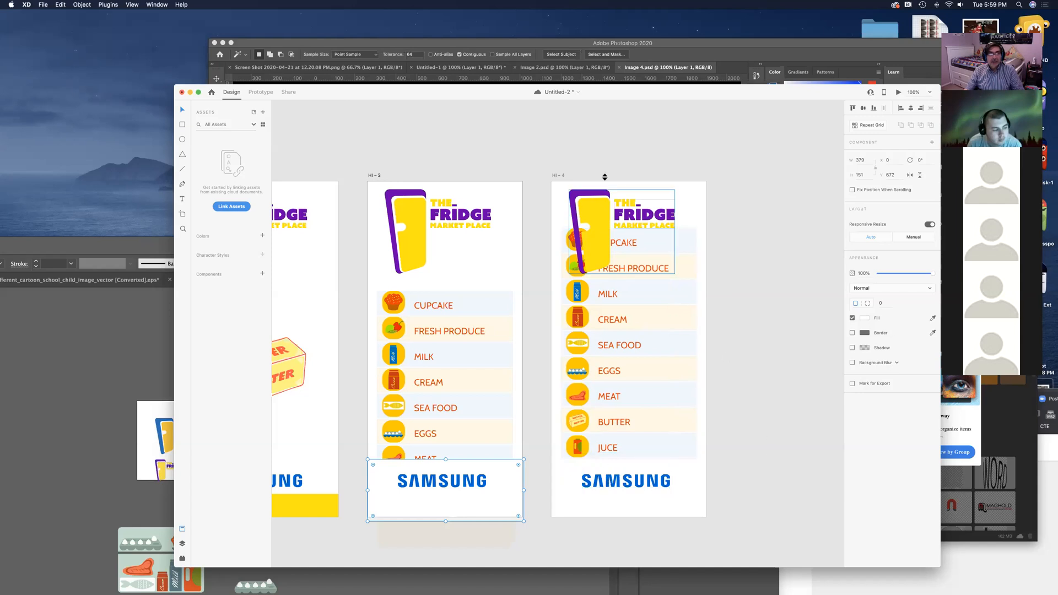
{"action": "key", "text": "super+z"}
{"action": "key", "text": "super+z"}
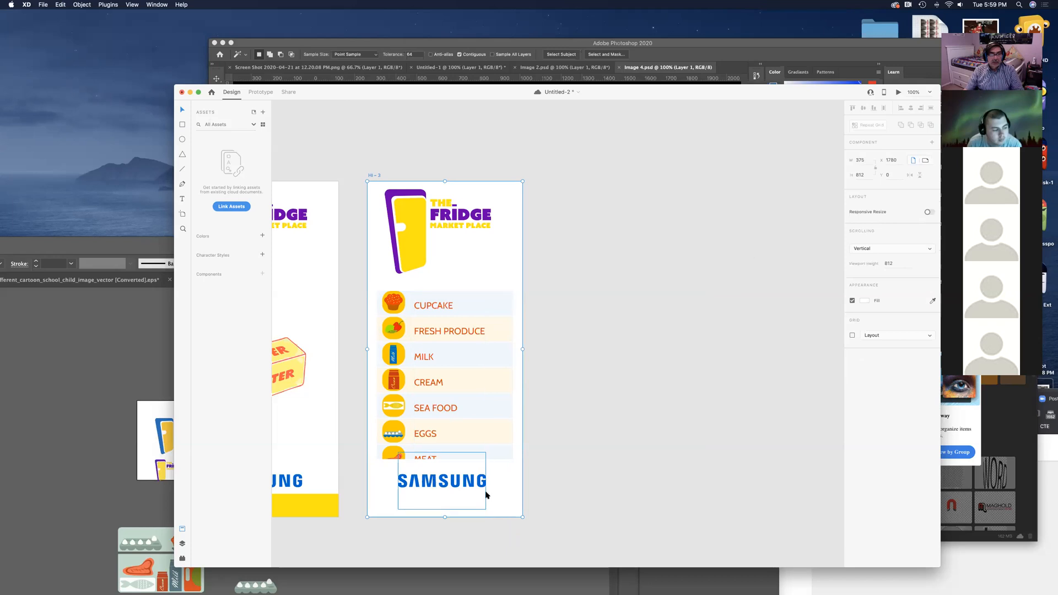
Step: Copy the white Samsung backing rectangle to the artboard's upper edge at x 0, y 0, and extend its height to about 238
{"action": "left_click", "coordinate": [503, 494]}
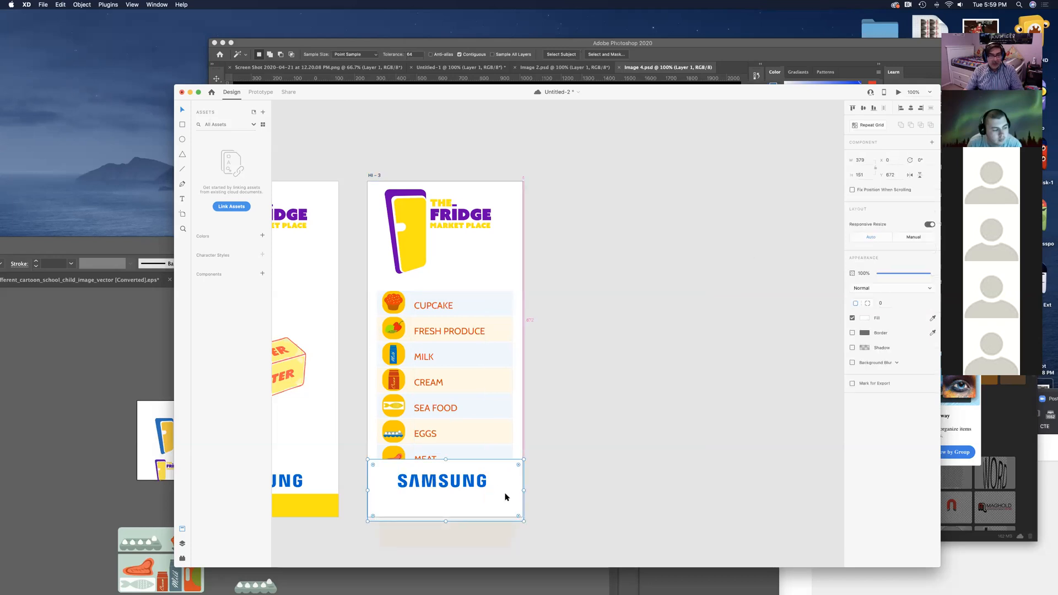
{"action": "left_click_drag", "start_coordinate": [514, 489], "coordinate": [519, 211]}
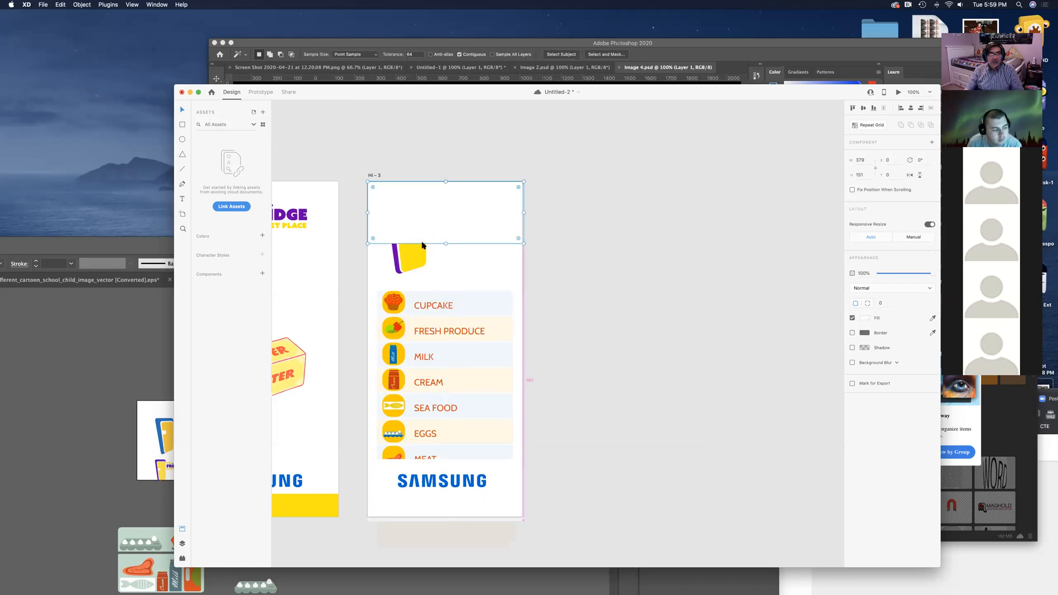
{"action": "left_click_drag", "start_coordinate": [446, 243], "coordinate": [446, 280]}
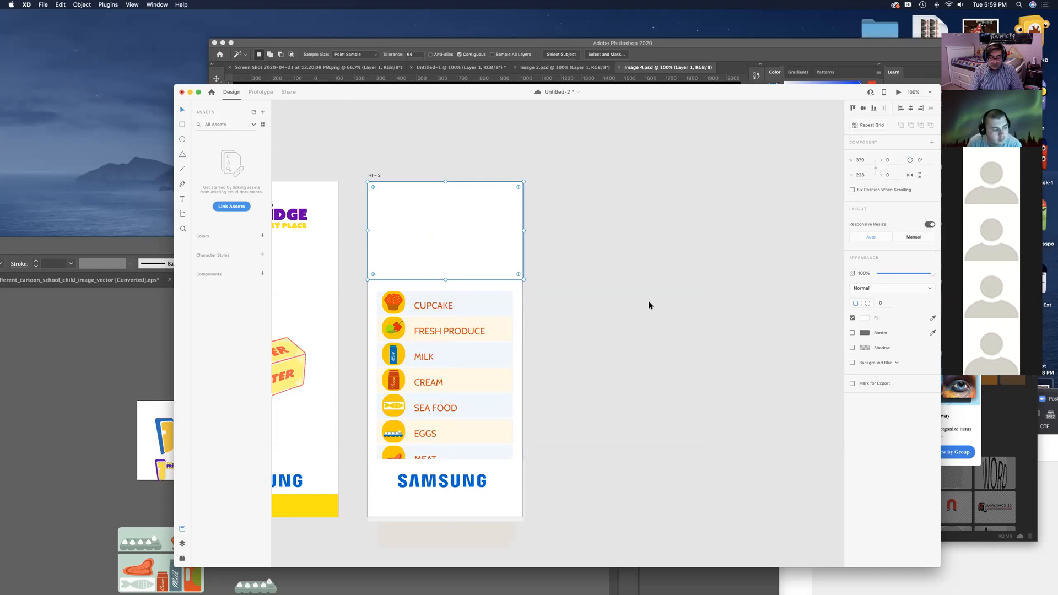
Step: Send the upper white rectangle behind the Fridge logo, and send the food list behind the rectangle
{"action": "key", "text": "shift+super+["}
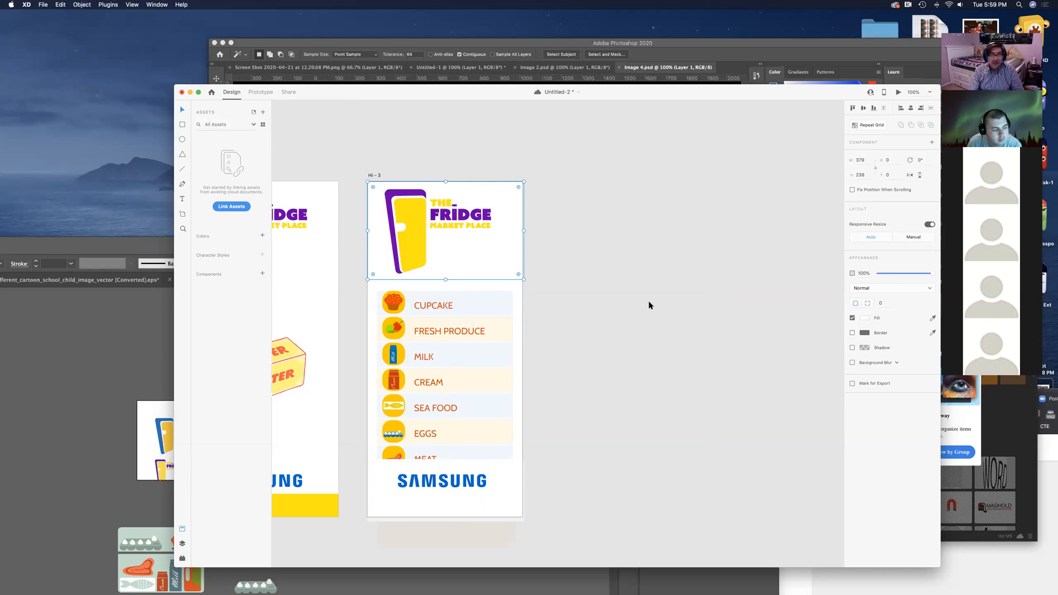
{"action": "left_click", "coordinate": [506, 323]}
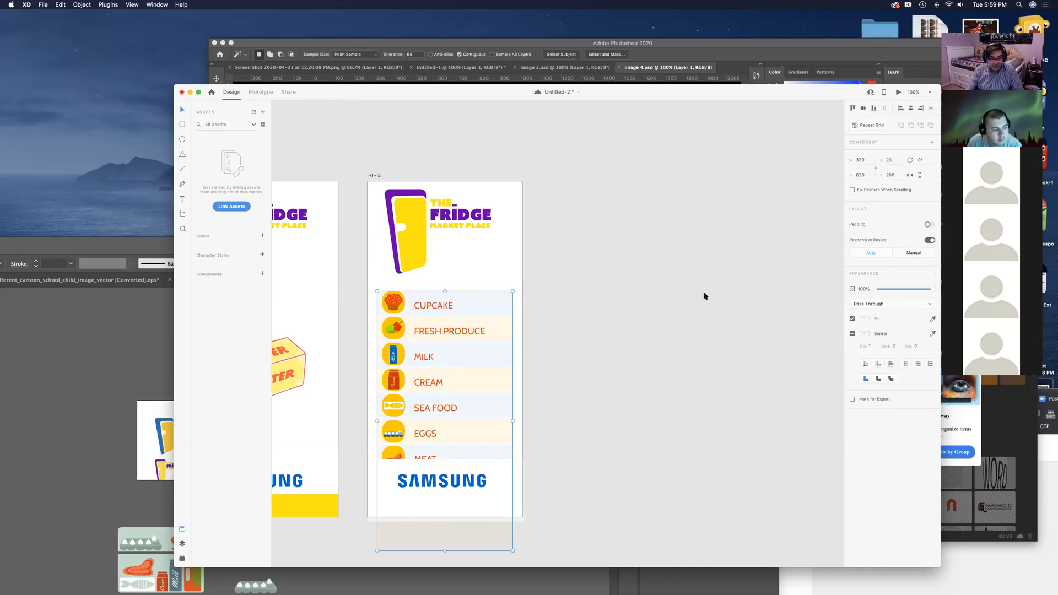
{"action": "key", "text": "shift+super+["}
{"action": "left_click", "coordinate": [630, 366]}
Step: Duplicate the food list artboard and move the copy's list up to x 23, y 114 to show its scrolled state
{"action": "left_click", "coordinate": [372, 175]}
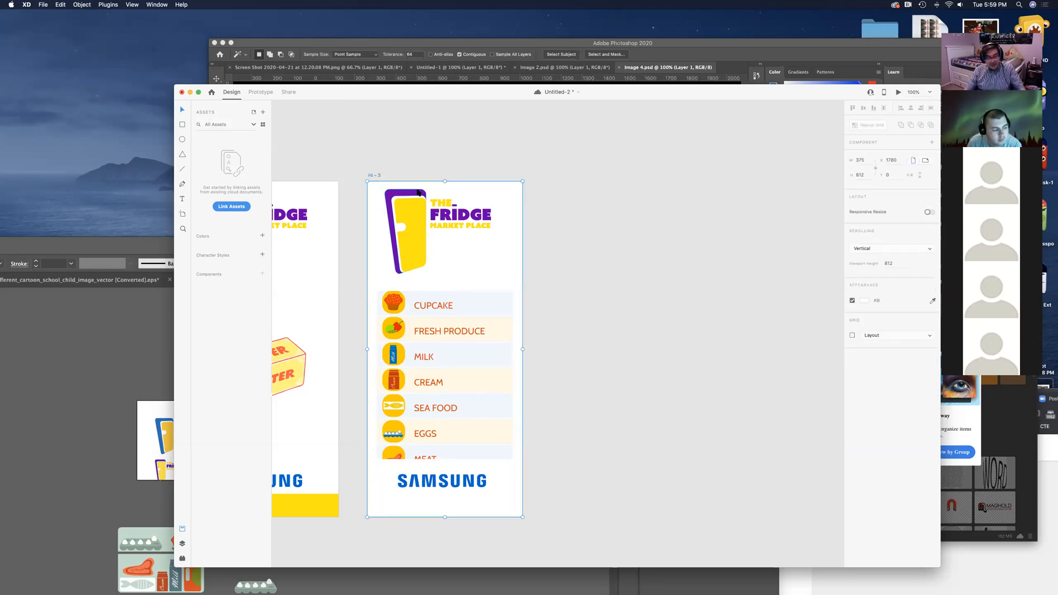
{"action": "key", "text": "super+d"}
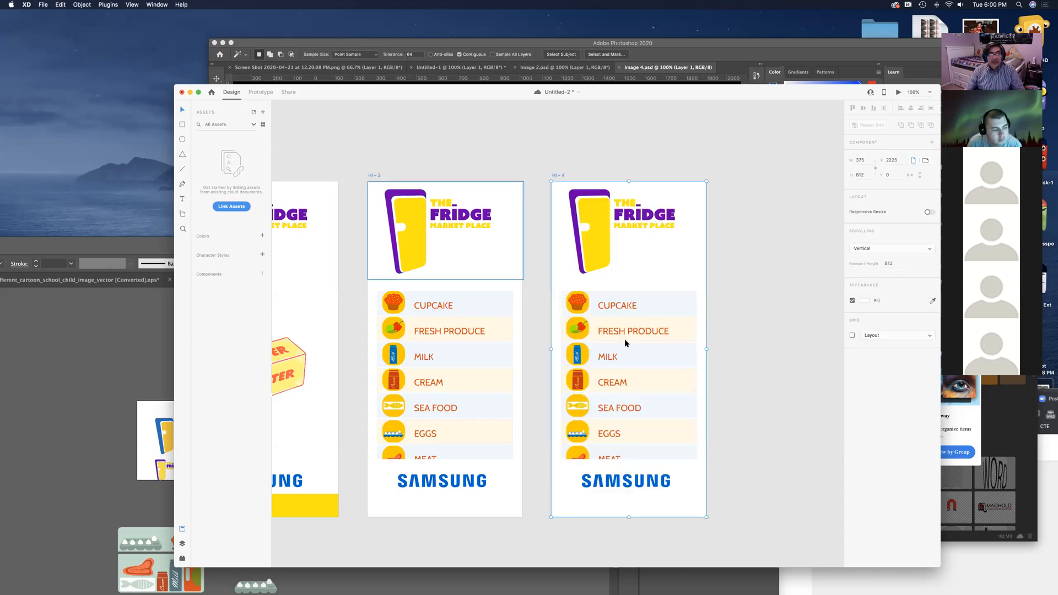
{"action": "left_click", "coordinate": [676, 397]}
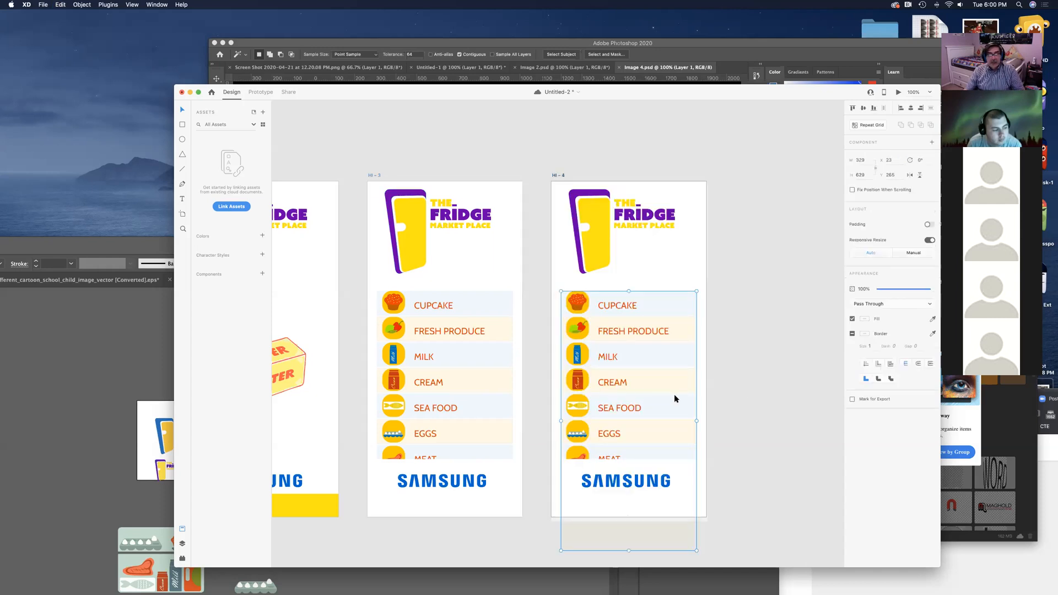
{"action": "left_click_drag", "start_coordinate": [673, 395], "coordinate": [671, 331]}
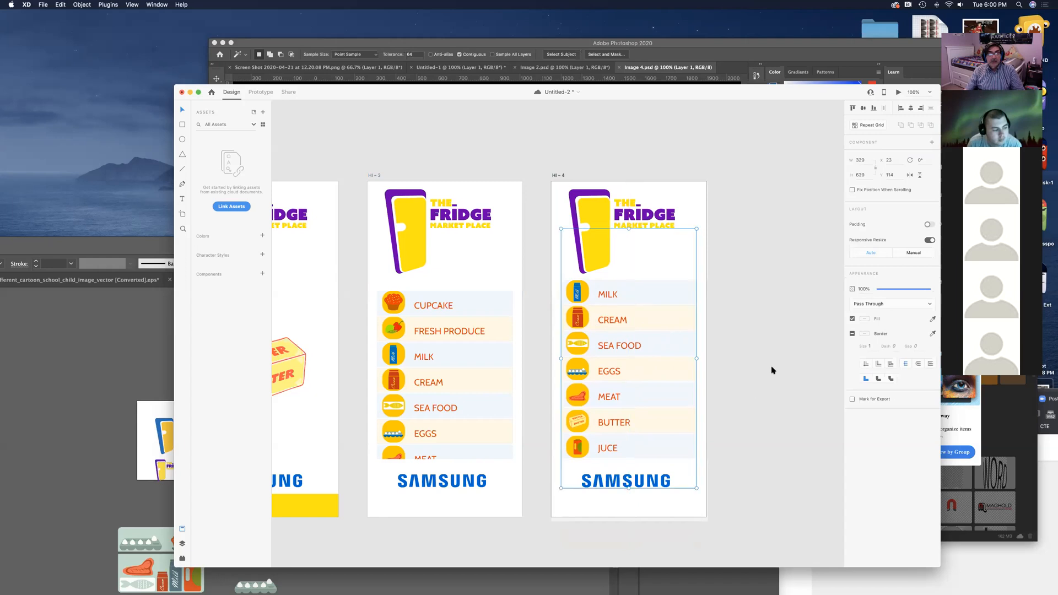
{"action": "left_click", "coordinate": [715, 415]}
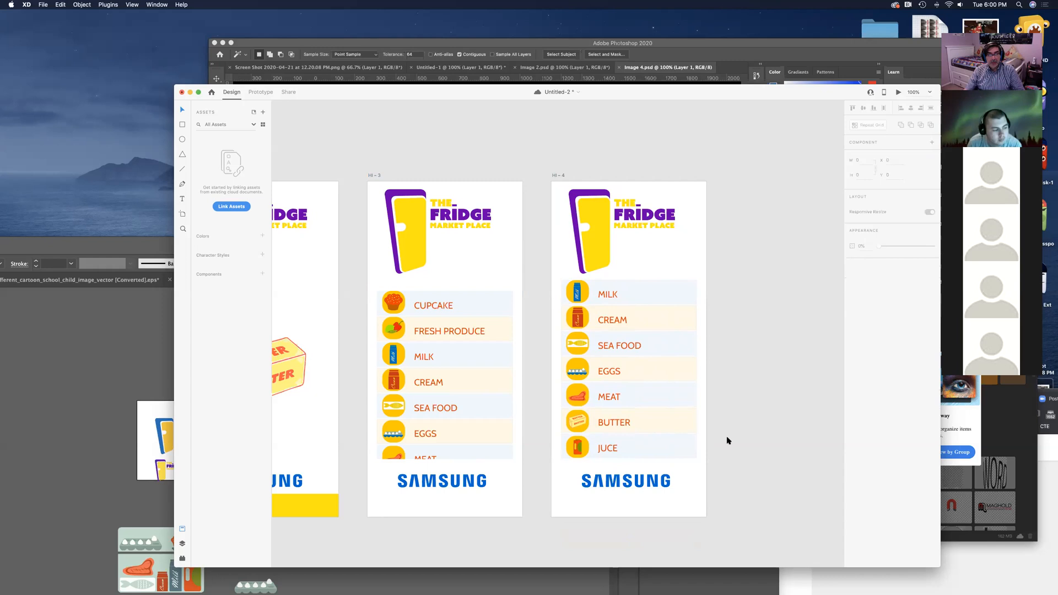
Step: Try a copy of the yellow bar at the lower edge of the first food list artboard, and undo it
{"action": "left_click", "coordinate": [319, 512]}
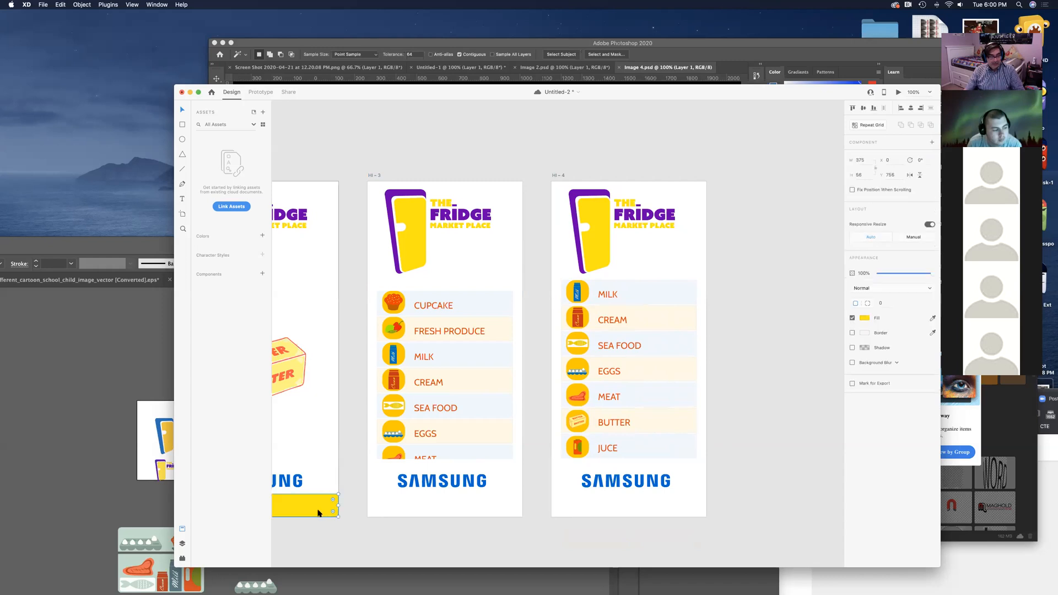
{"action": "left_click_drag", "start_coordinate": [319, 513], "coordinate": [502, 523]}
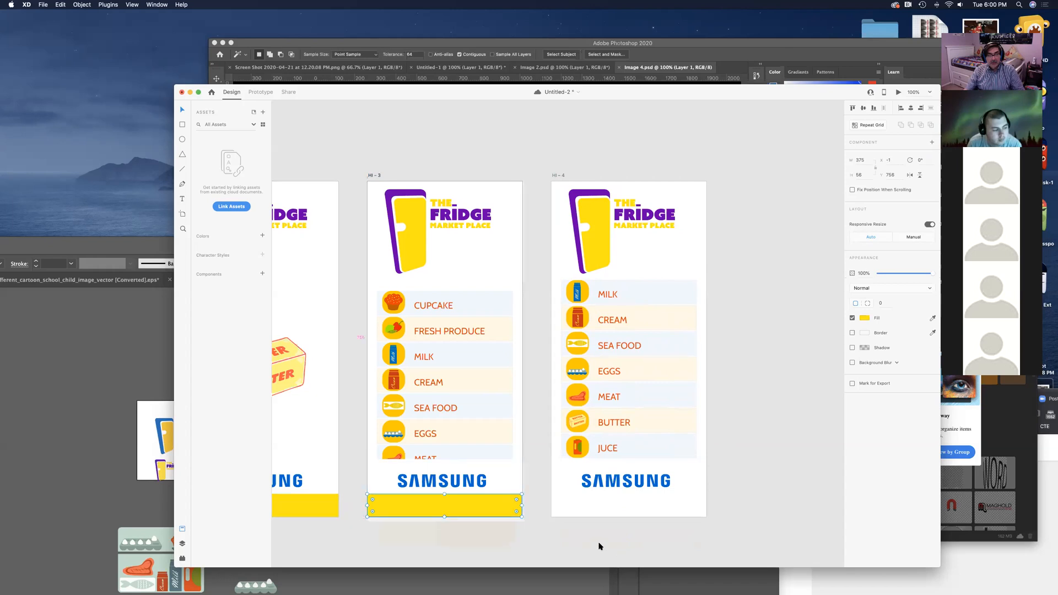
{"action": "key", "text": "super+z"}
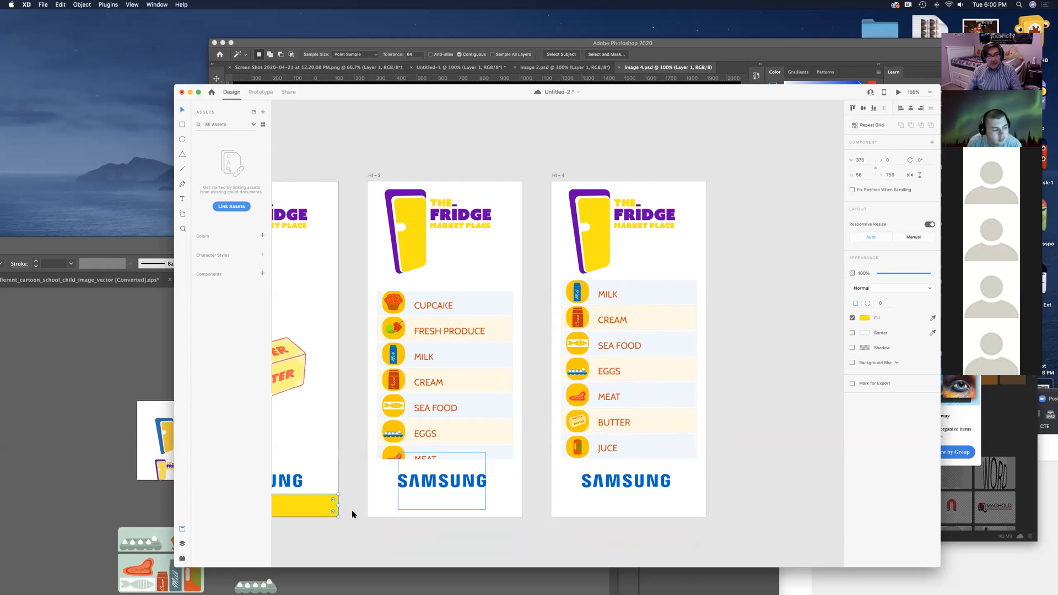
Step: Paste the yellow bar at x 0, y 756 along the lower edge of both food list artboards, and save the document
{"action": "left_click", "coordinate": [440, 510]}
{"action": "left_click", "coordinate": [527, 543]}
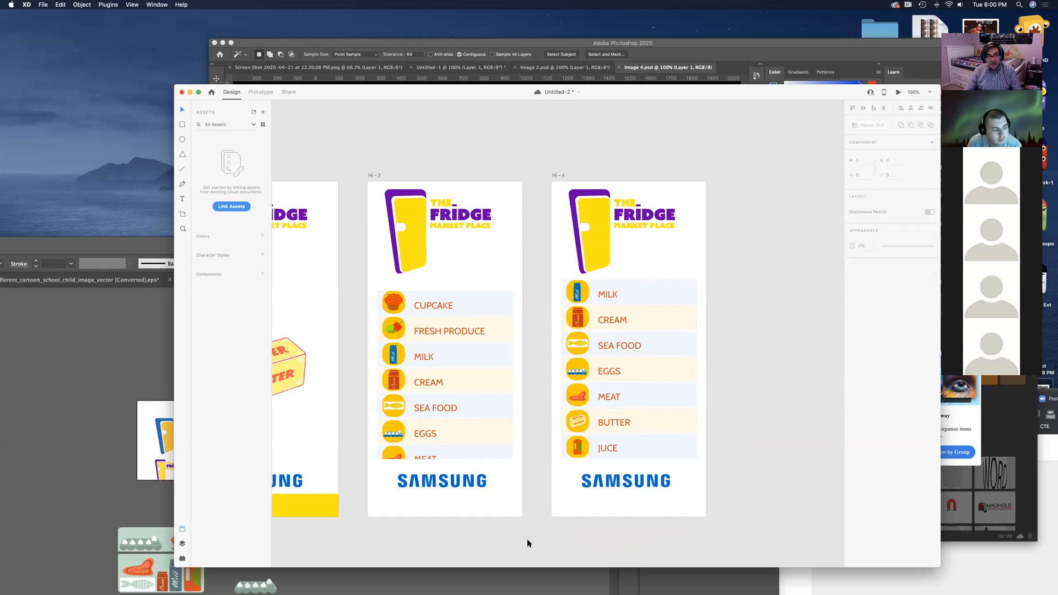
{"action": "left_click", "coordinate": [377, 176]}
{"action": "key", "text": "super+v"}
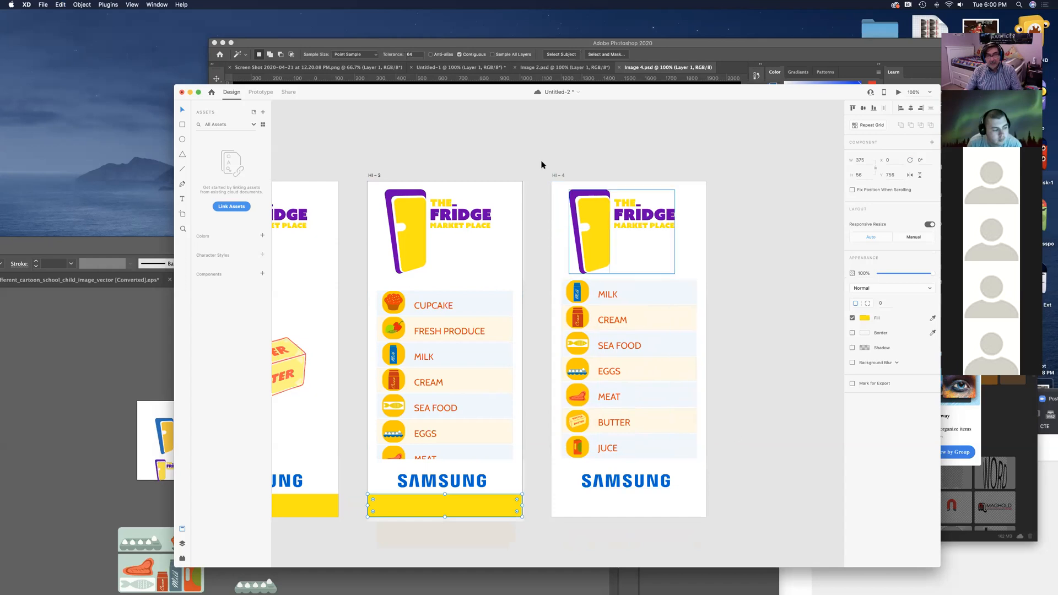
{"action": "left_click", "coordinate": [562, 176]}
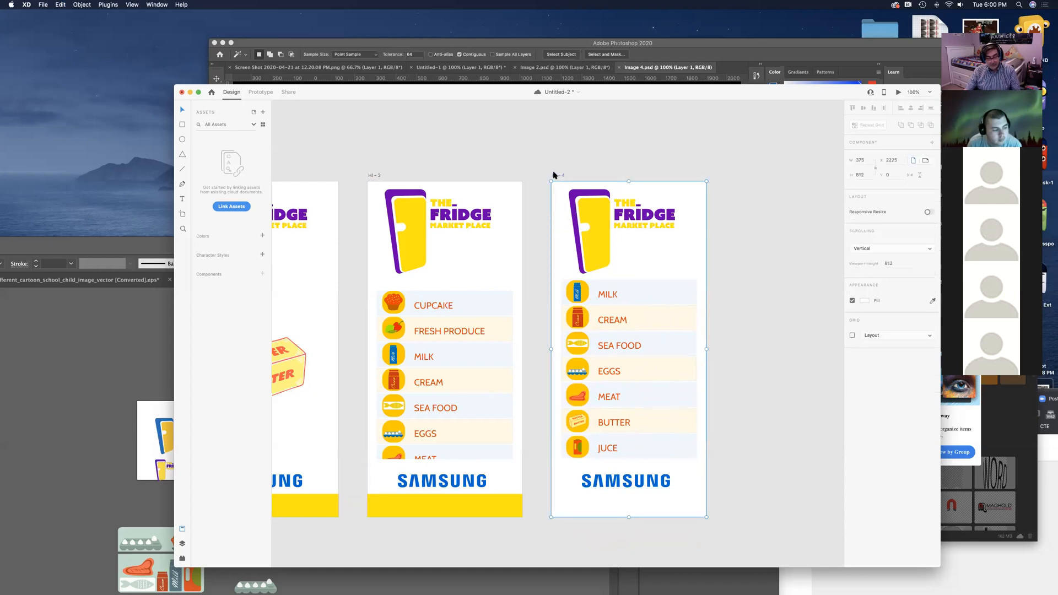
{"action": "key", "text": "super+v"}
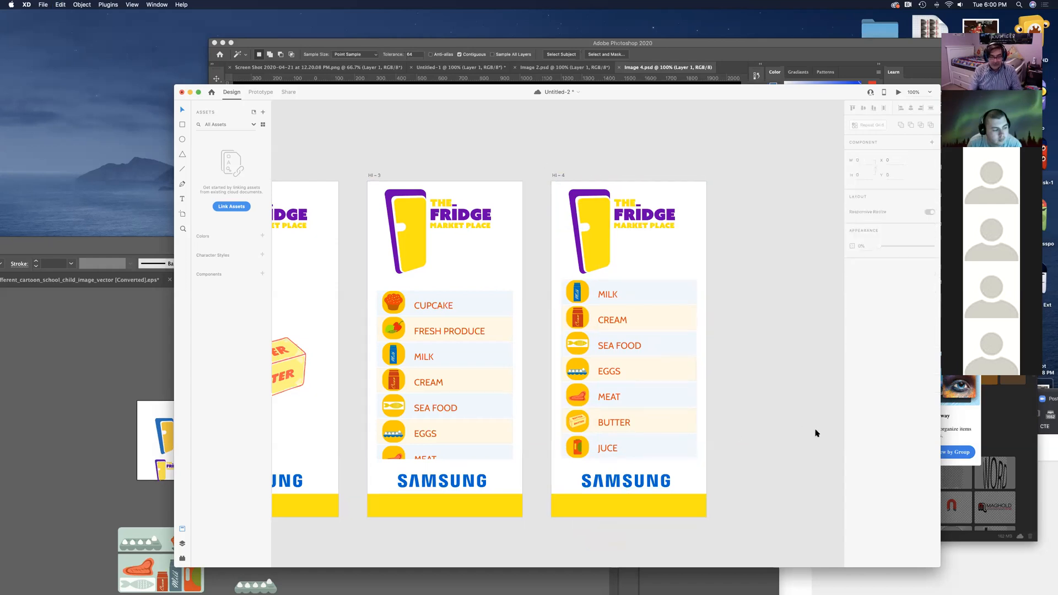
{"action": "key", "text": "super+minus"}
{"action": "key", "text": "super+minus"}
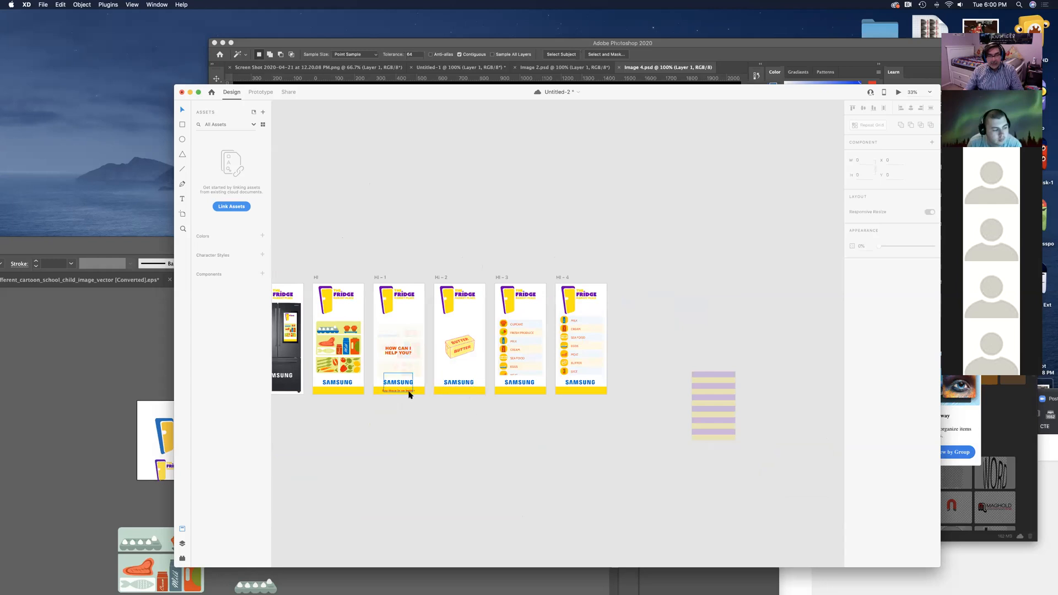
{"action": "key", "text": "super+s"}
Step: Copy the "Say there is no butter" caption onto the butter artboard's yellow bar at x 64, y 770
{"action": "key", "text": "super+equal"}
{"action": "key", "text": "super+equal"}
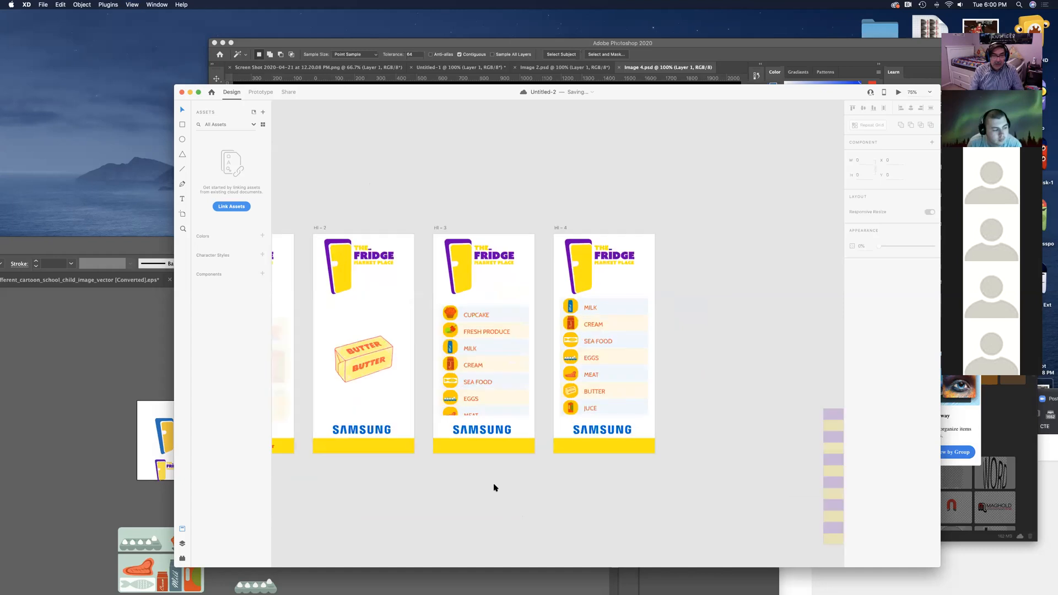
{"action": "scroll", "coordinate": [574, 434], "scroll_direction": "left", "scroll_amount": 5}
{"action": "scroll", "coordinate": [574, 434], "scroll_direction": "down", "scroll_amount": 2}
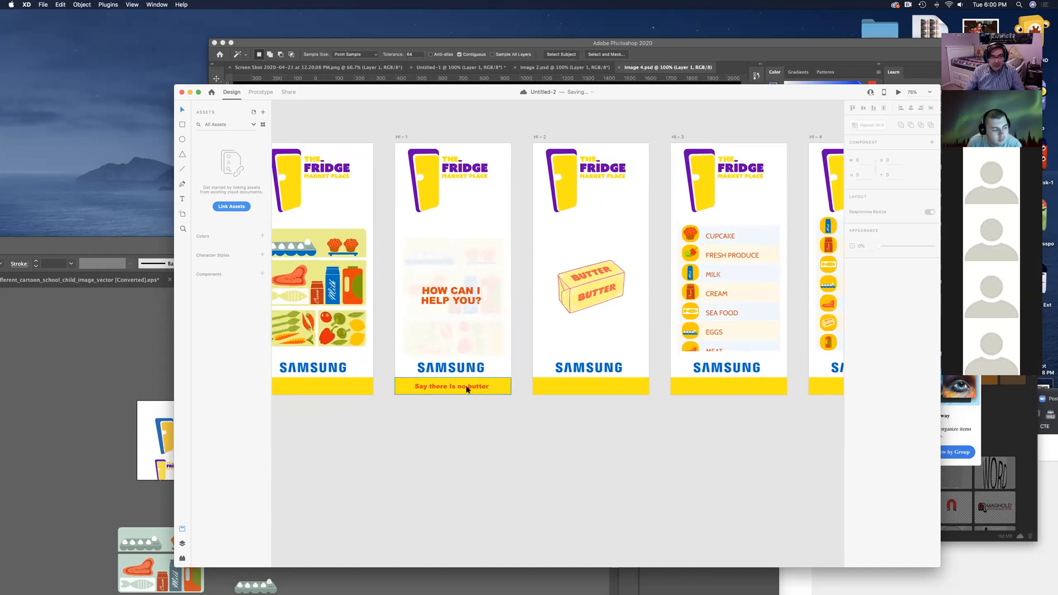
{"action": "left_click", "coordinate": [487, 389]}
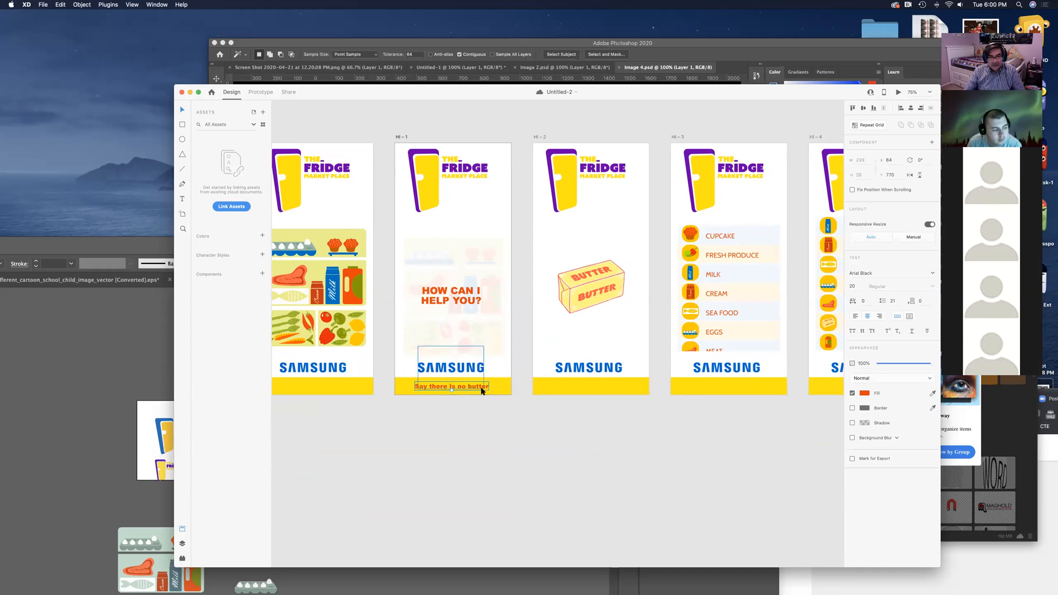
{"action": "left_click_drag", "start_coordinate": [497, 392], "coordinate": [625, 394]}
Step: Change the butter artboard's copied caption to "Say yes please" and save the document
{"action": "double_click", "coordinate": [599, 386]}
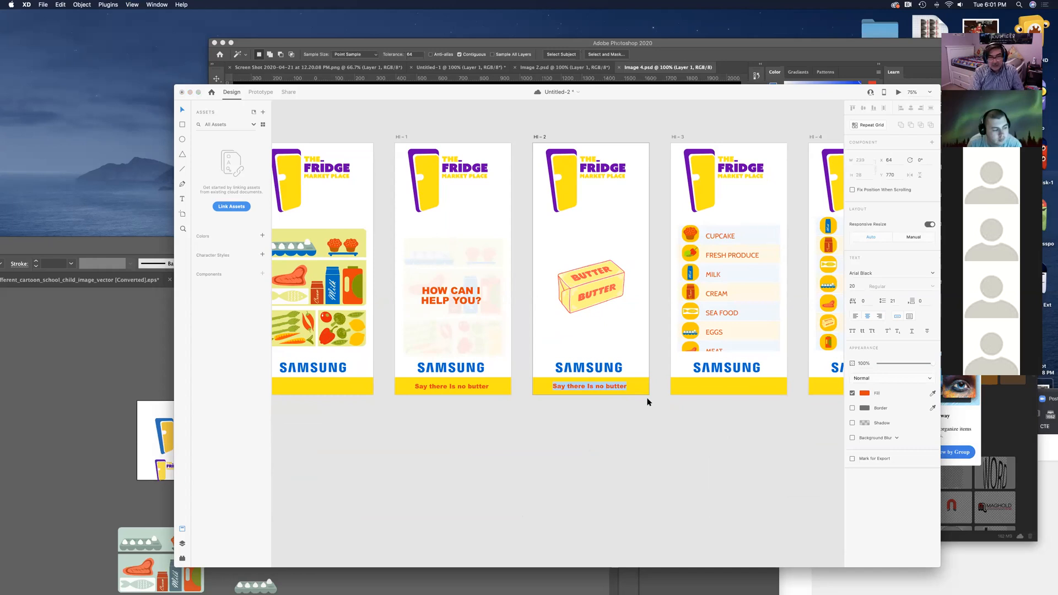
{"action": "type", "text": "Sa"}
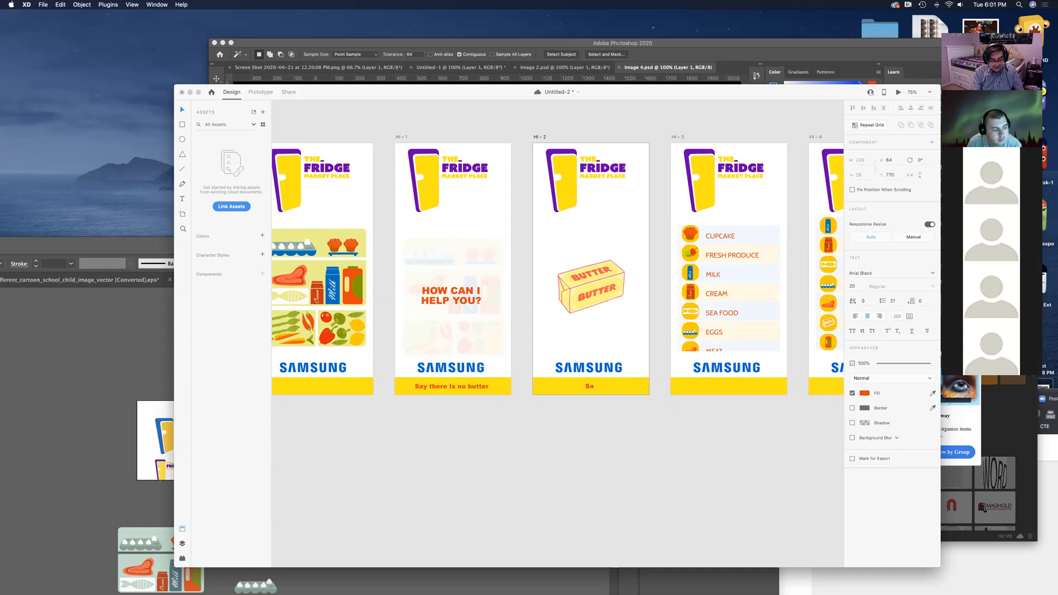
{"action": "type", "text": "y yes please"}
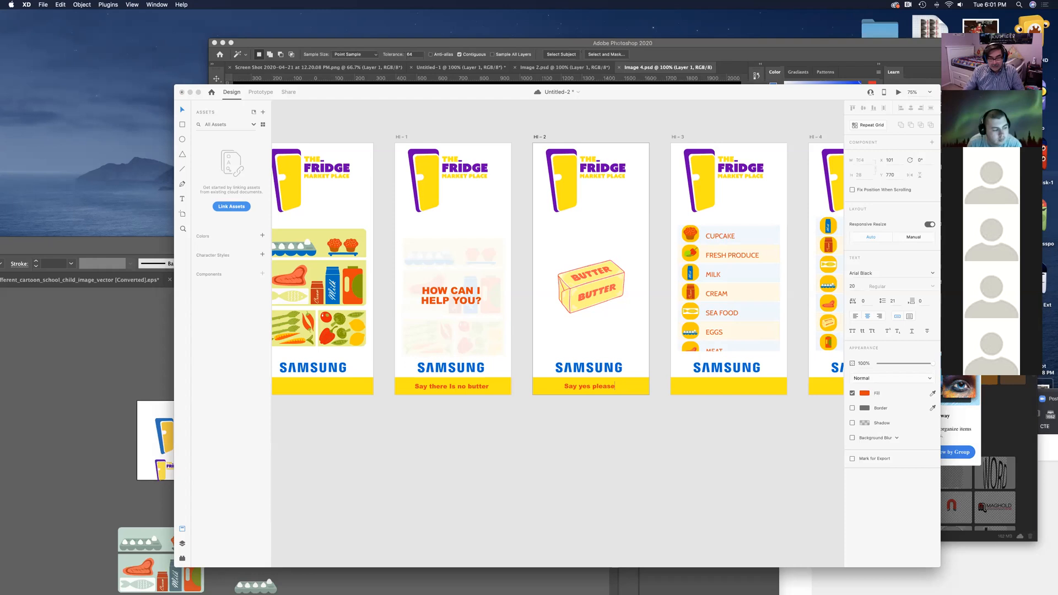
{"action": "left_click", "coordinate": [609, 488]}
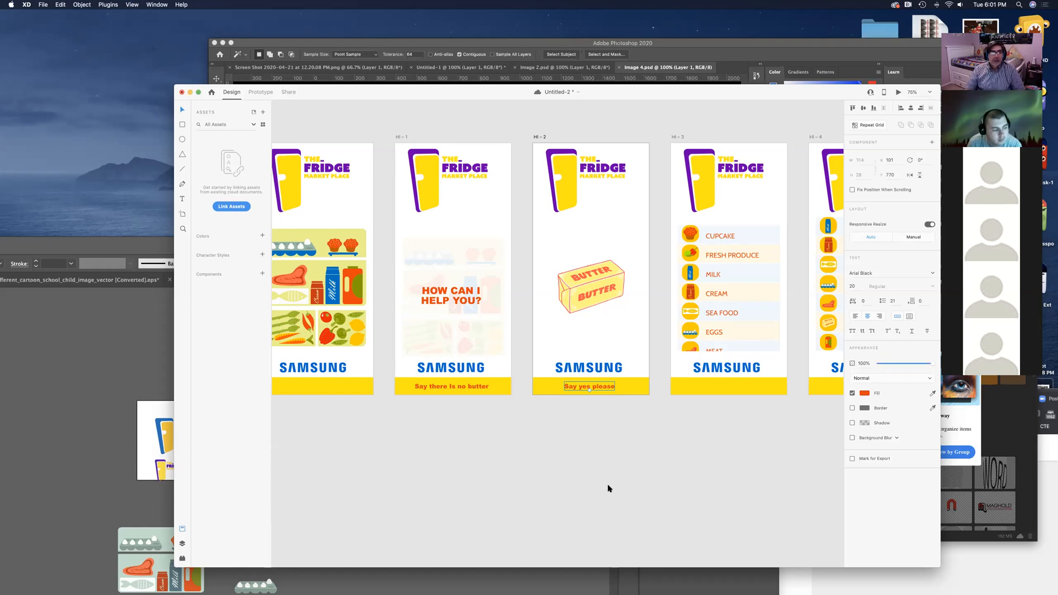
{"action": "key", "text": "super+minus"}
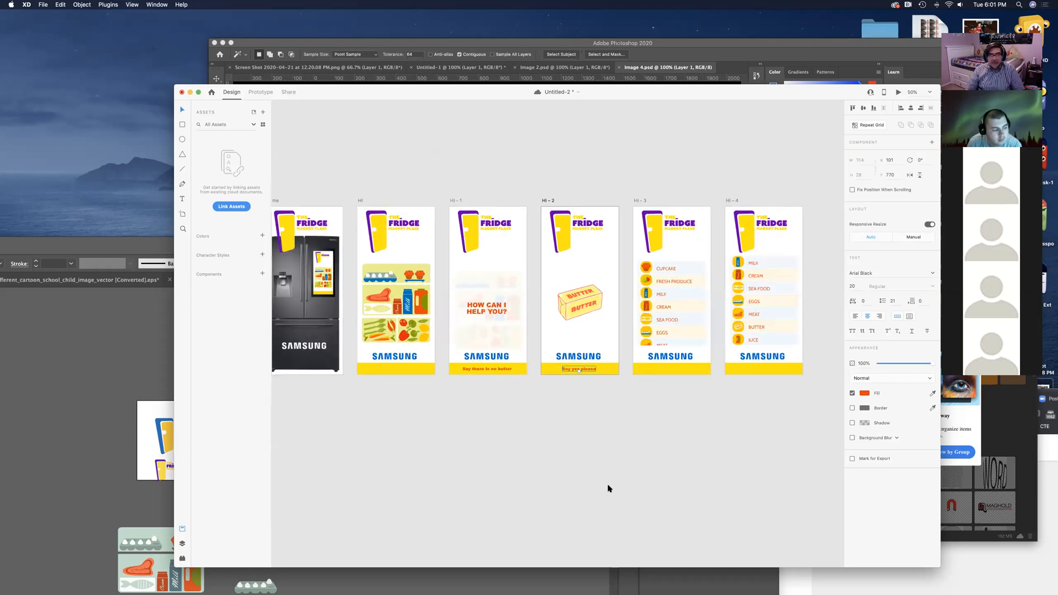
{"action": "key", "text": "super+s"}
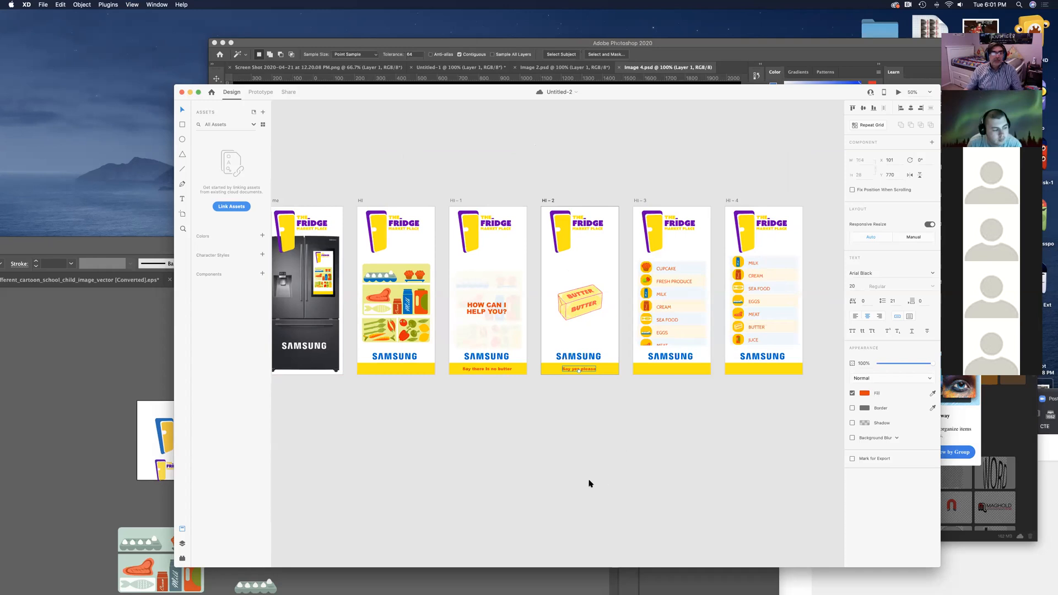
Step: Switch to prototyping and add an interaction to the Home artboard
{"action": "left_click_drag", "start_coordinate": [385, 460], "coordinate": [412, 444]}
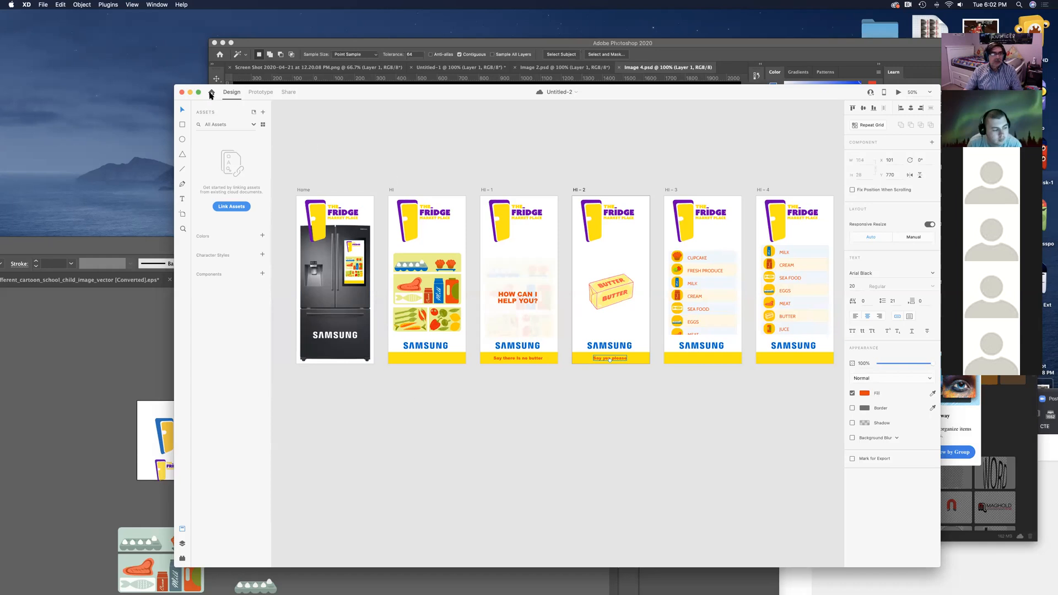
{"action": "left_click", "coordinate": [257, 93]}
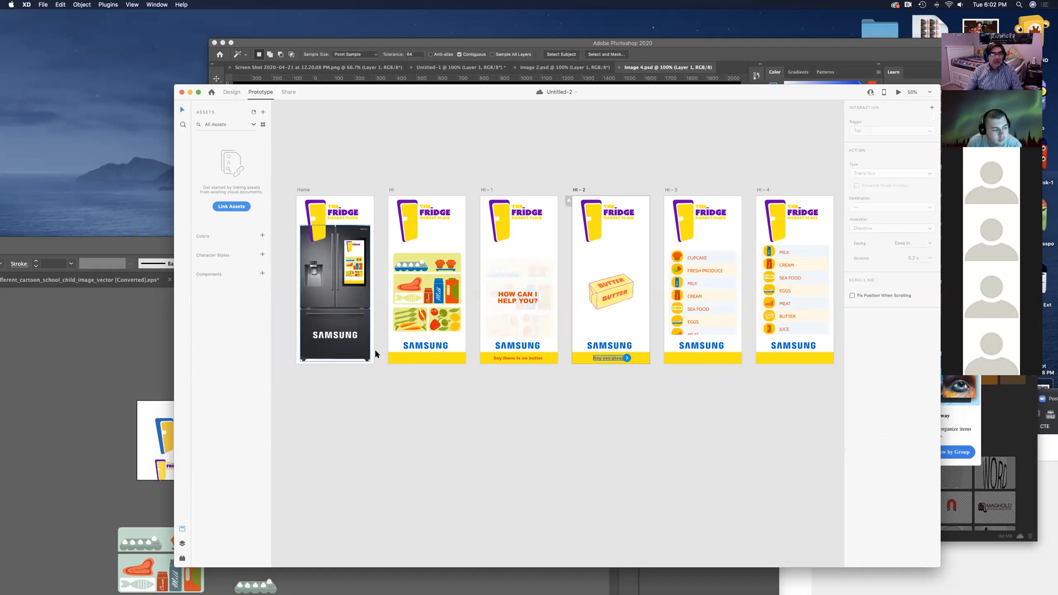
{"action": "key", "text": "super+equal"}
{"action": "left_click_drag", "start_coordinate": [401, 430], "coordinate": [522, 448]}
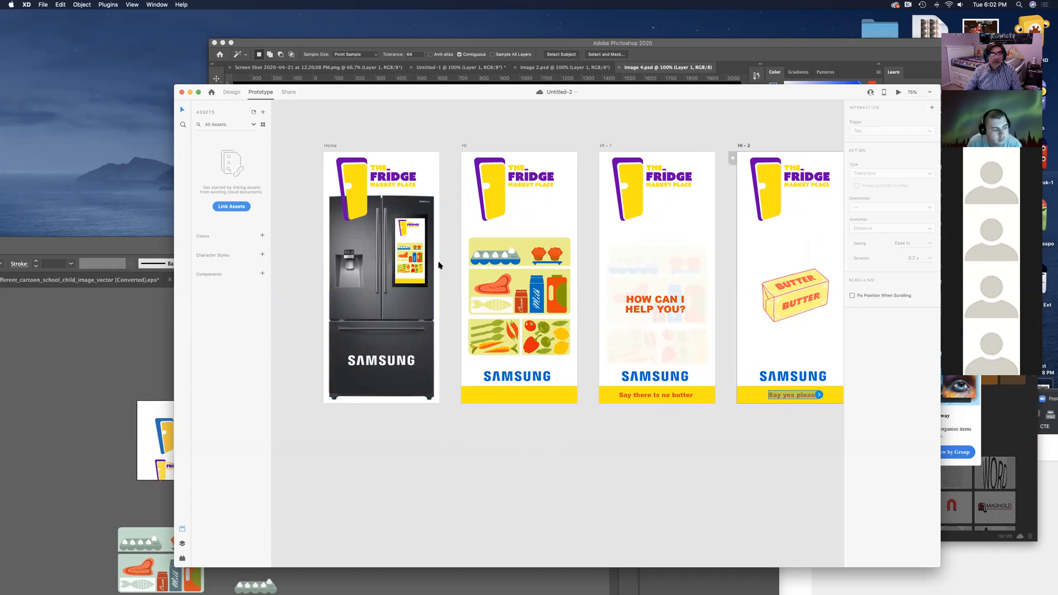
{"action": "left_click", "coordinate": [434, 283]}
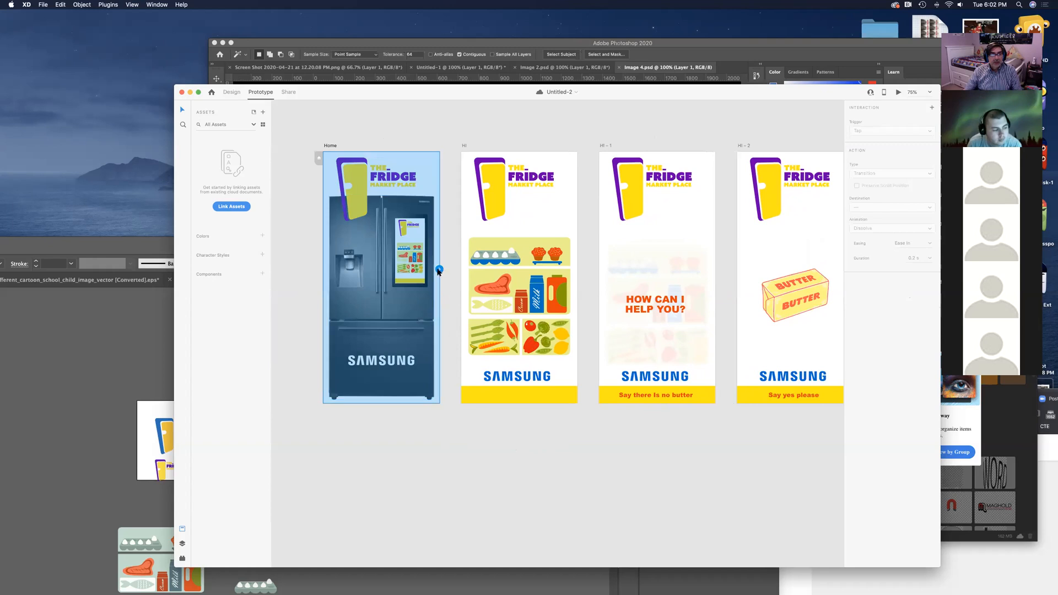
{"action": "left_click", "coordinate": [439, 269]}
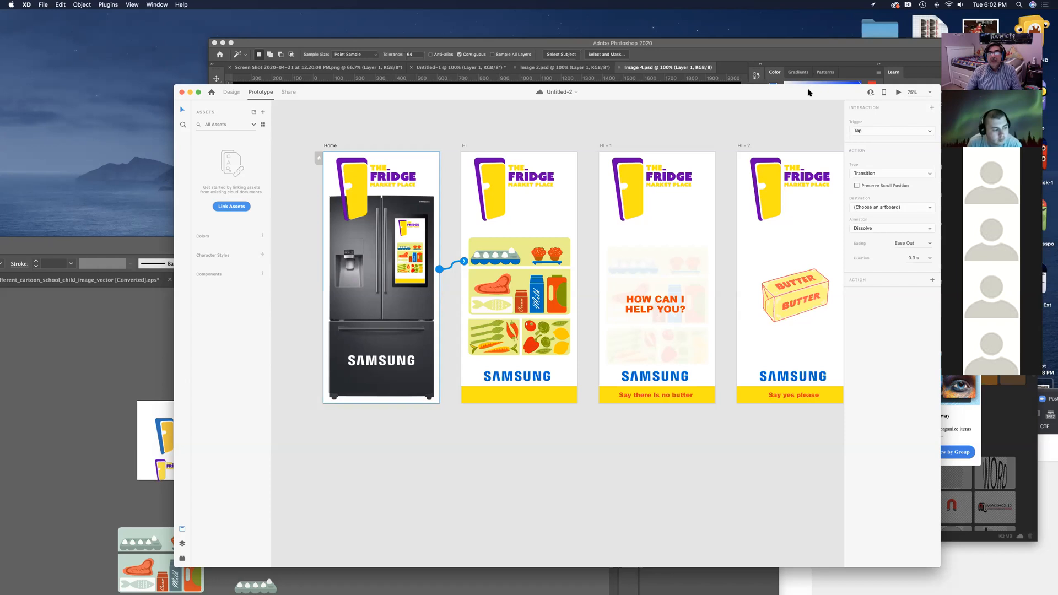
Step: Set the Home artboard's interaction trigger to Voice with the command "Hi Fridge"
{"action": "left_click_drag", "start_coordinate": [808, 92], "coordinate": [745, 65]}
{"action": "left_click", "coordinate": [827, 106]}
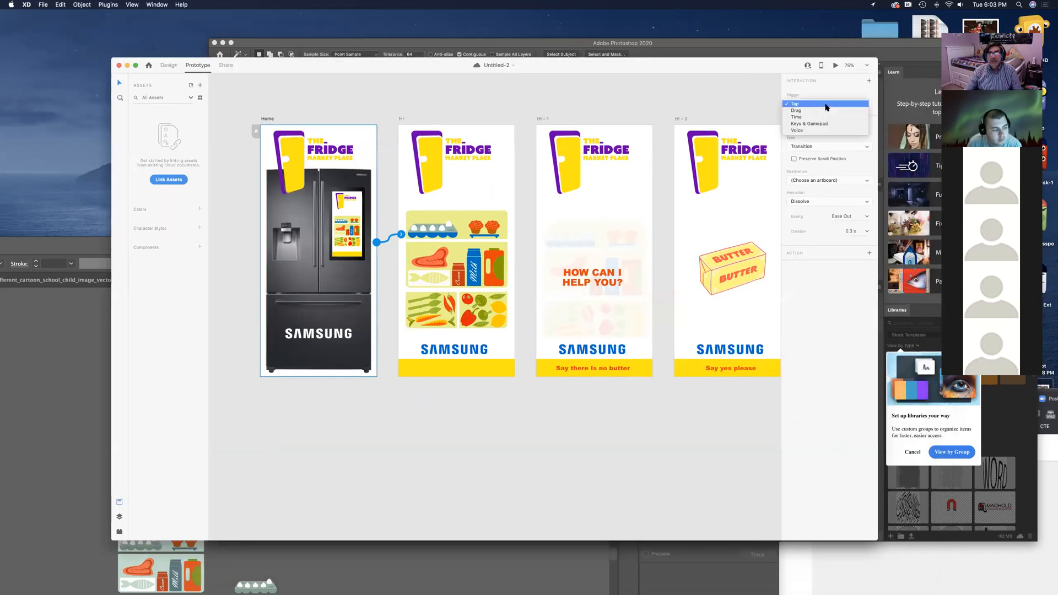
{"action": "left_click", "coordinate": [814, 131]}
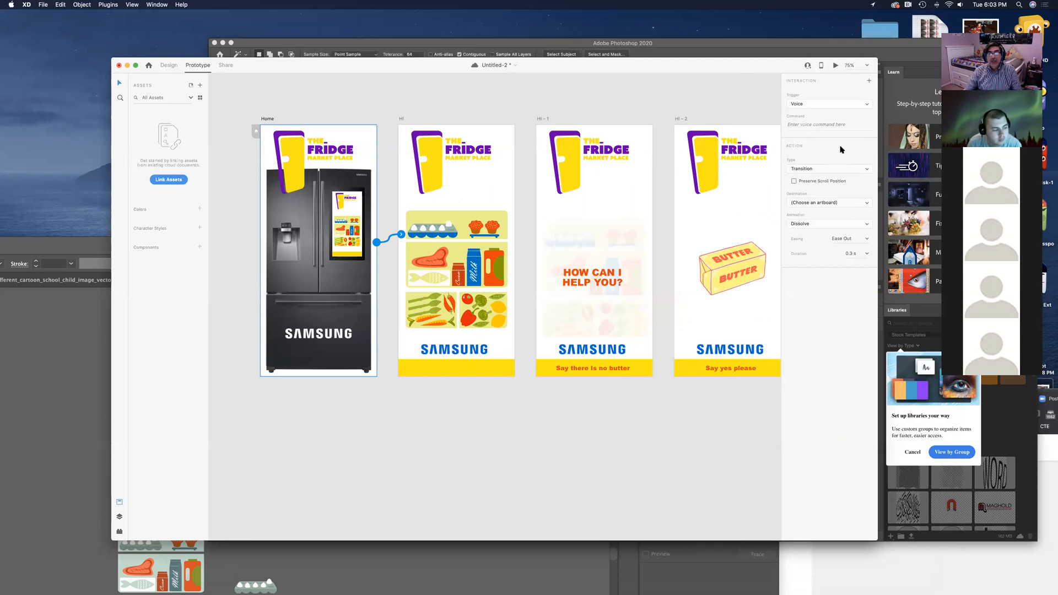
{"action": "left_click", "coordinate": [812, 126]}
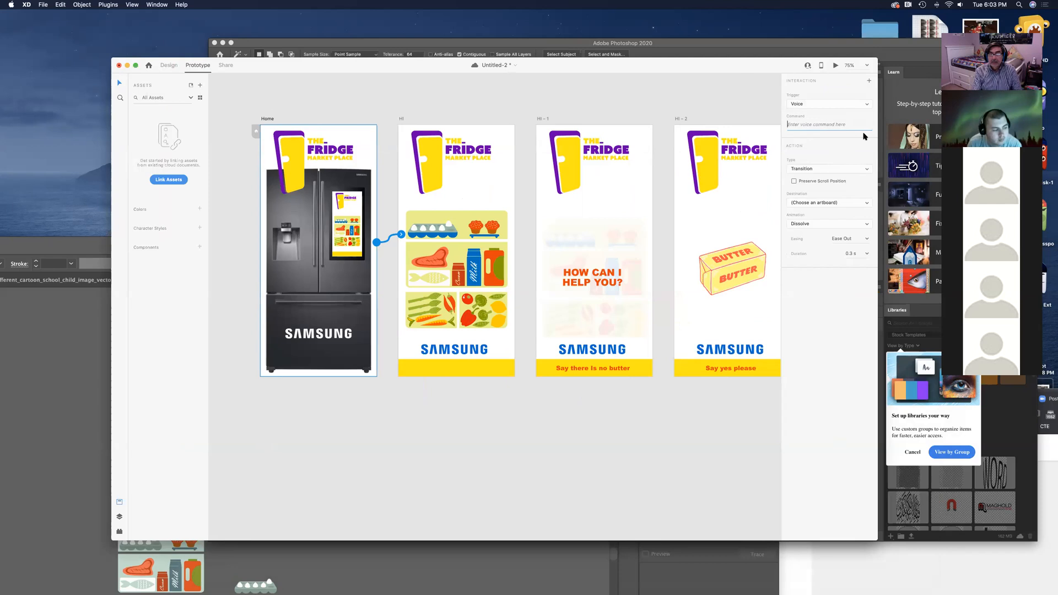
{"action": "type", "text": "H"}
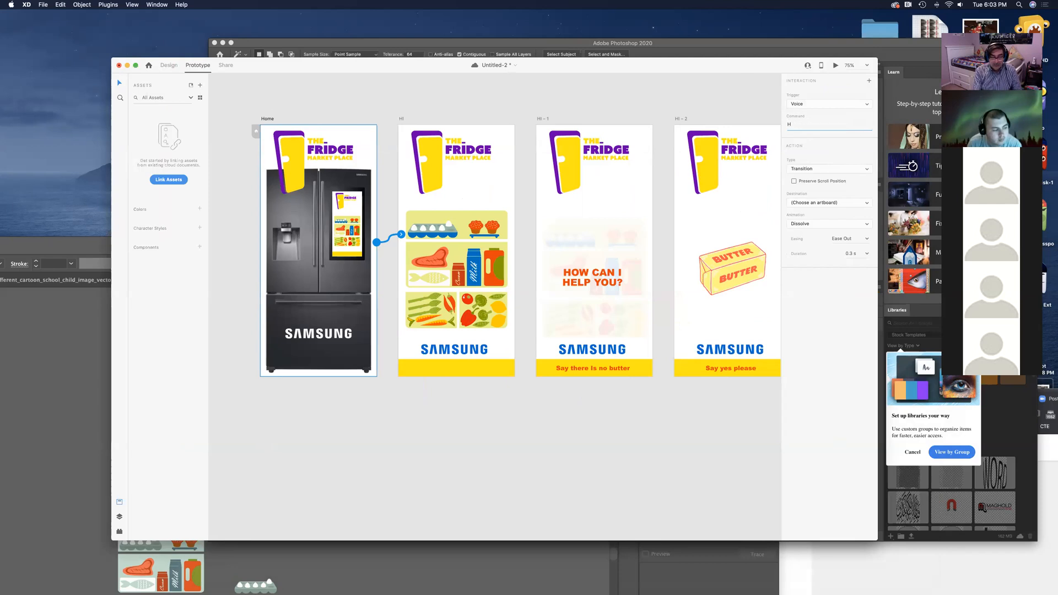
{"action": "type", "text": "i Fridge"}
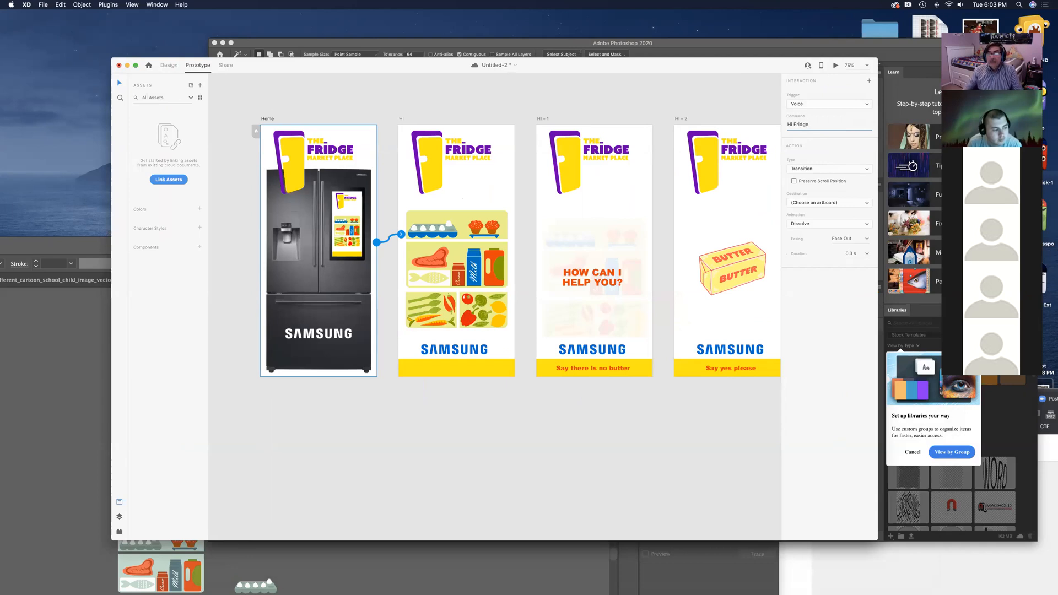
Step: Set the Home interaction's action to Auto-Animate with a 0.8 s duration and the Hi artboard as destination
{"action": "left_click", "coordinate": [829, 169]}
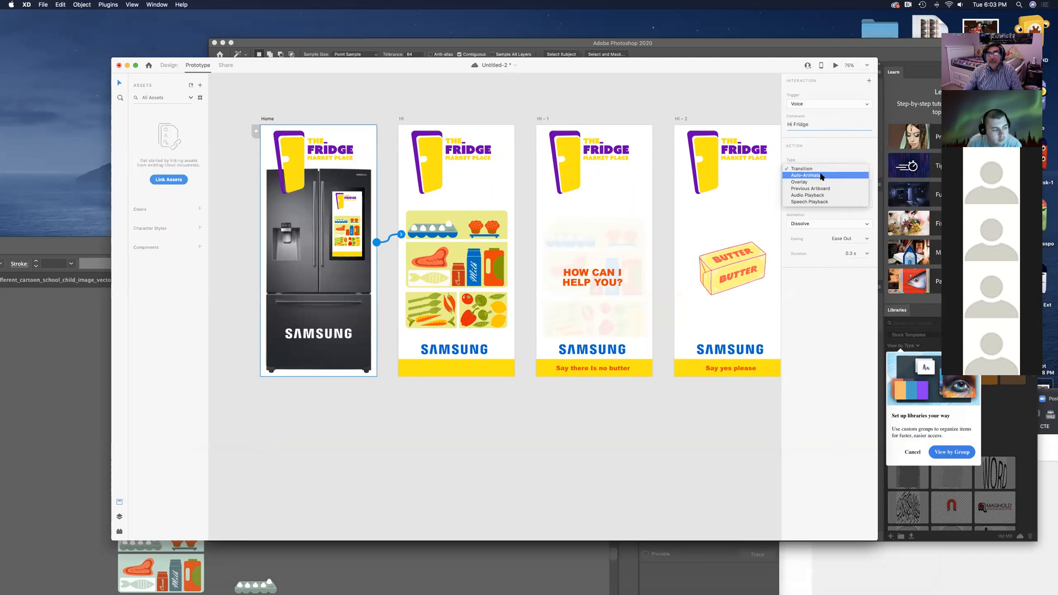
{"action": "left_click", "coordinate": [821, 177]}
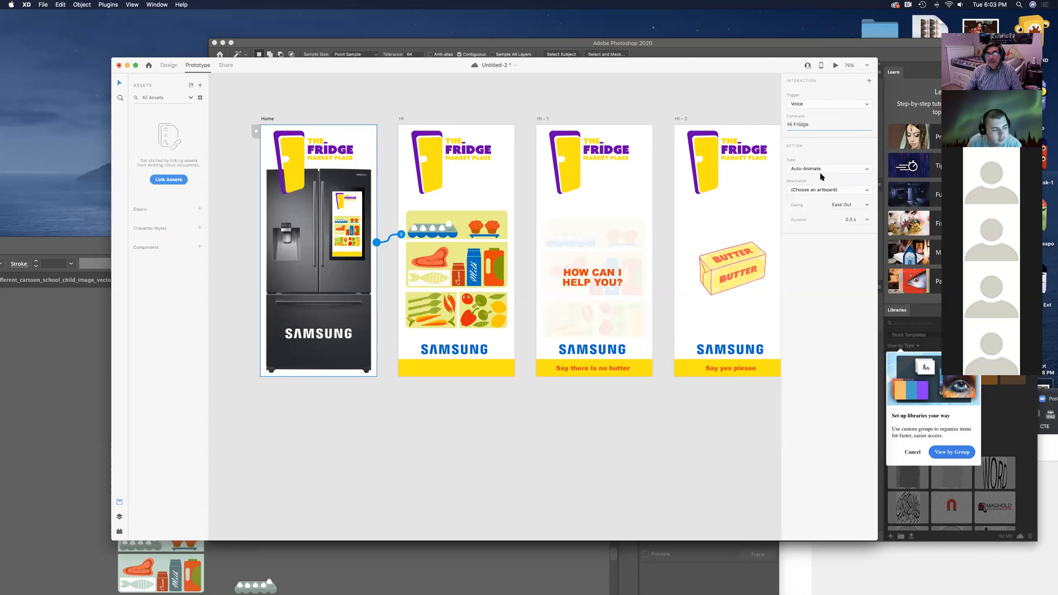
{"action": "left_click", "coordinate": [869, 220]}
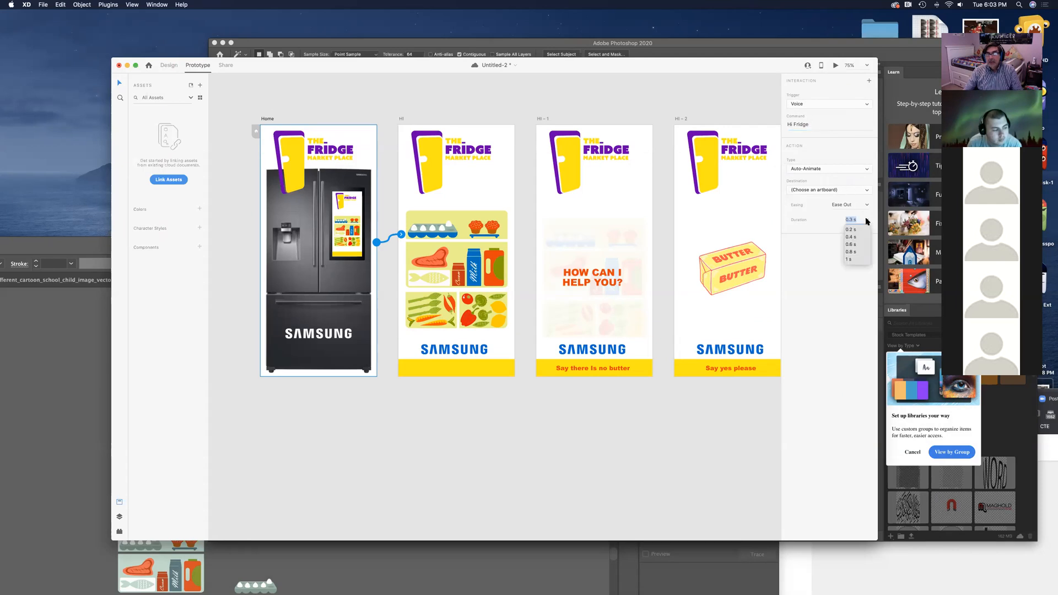
{"action": "left_click", "coordinate": [853, 253]}
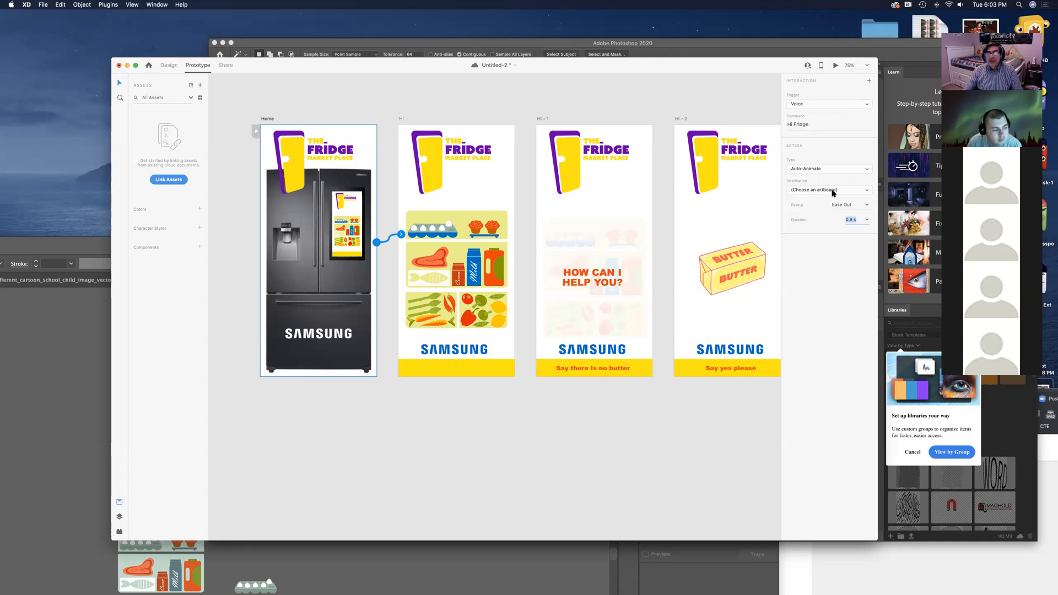
{"action": "left_click", "coordinate": [850, 190]}
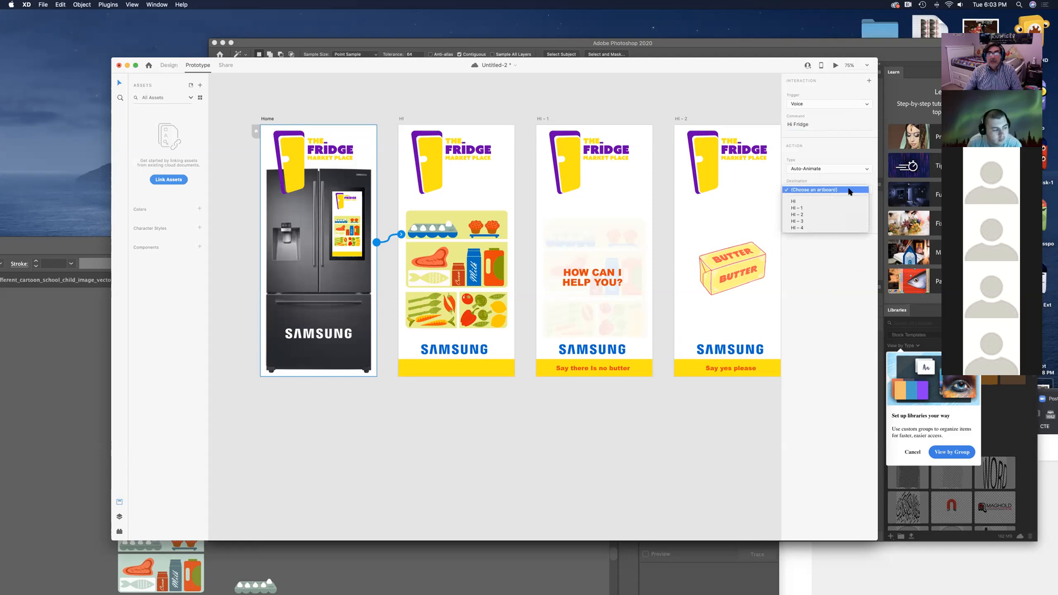
{"action": "left_click", "coordinate": [821, 202]}
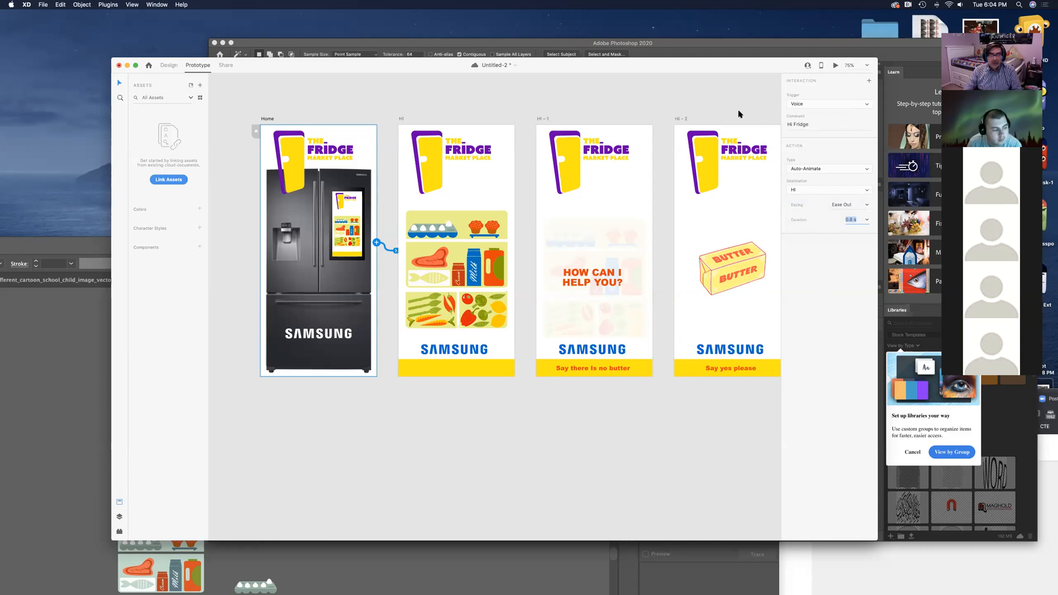
Step: Save the document, test the Home artboard's voice transition in the preview, and close the preview
{"action": "key", "text": "super+s"}
{"action": "left_click", "coordinate": [836, 66]}
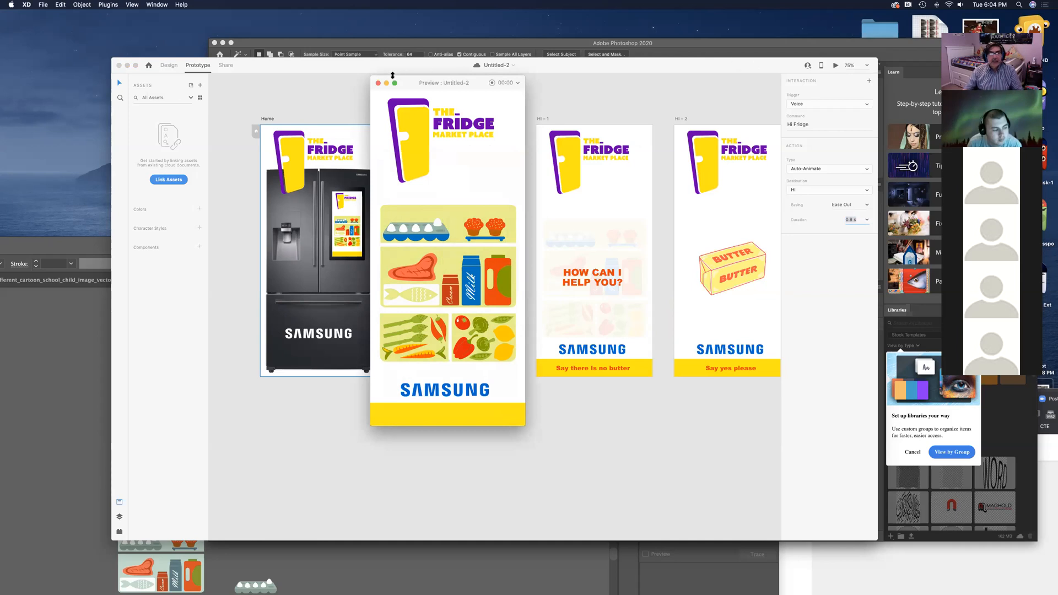
{"action": "left_click", "coordinate": [376, 83]}
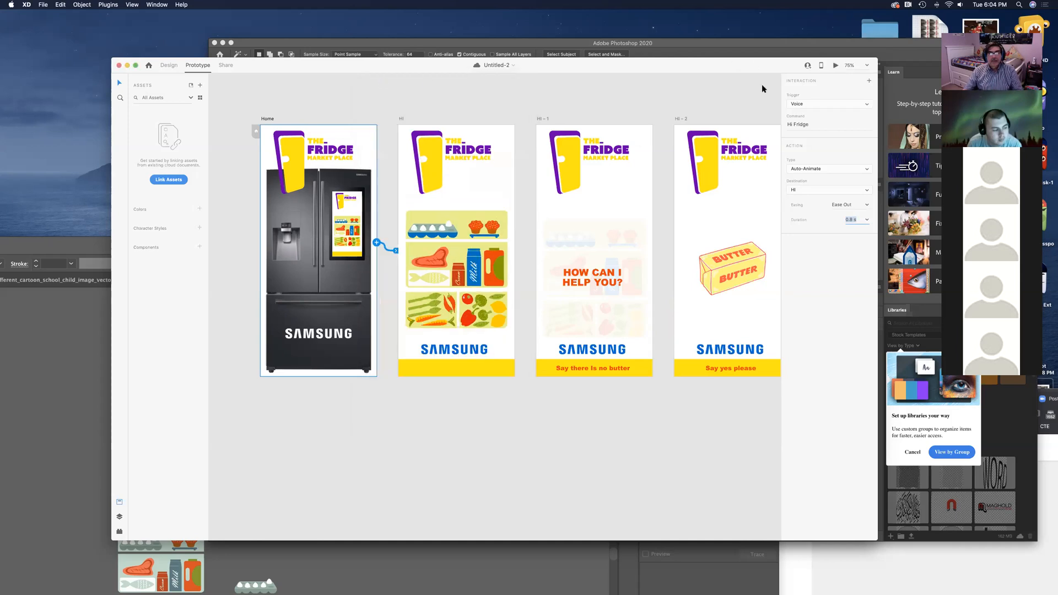
Step: Preview the prototype again from the Home artboard and close the preview window
{"action": "left_click", "coordinate": [837, 65]}
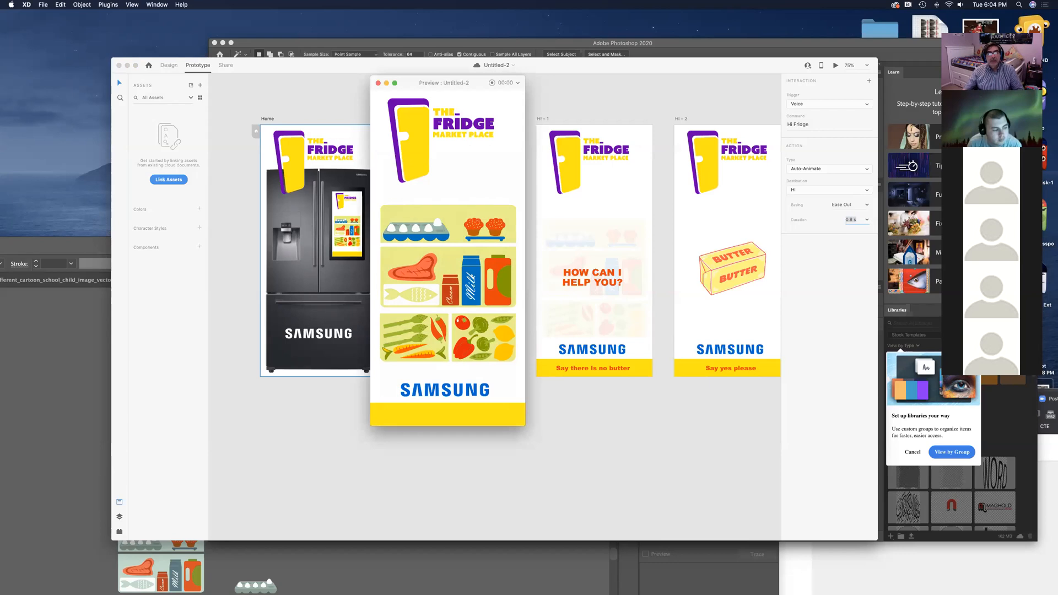
{"action": "left_click", "coordinate": [378, 82]}
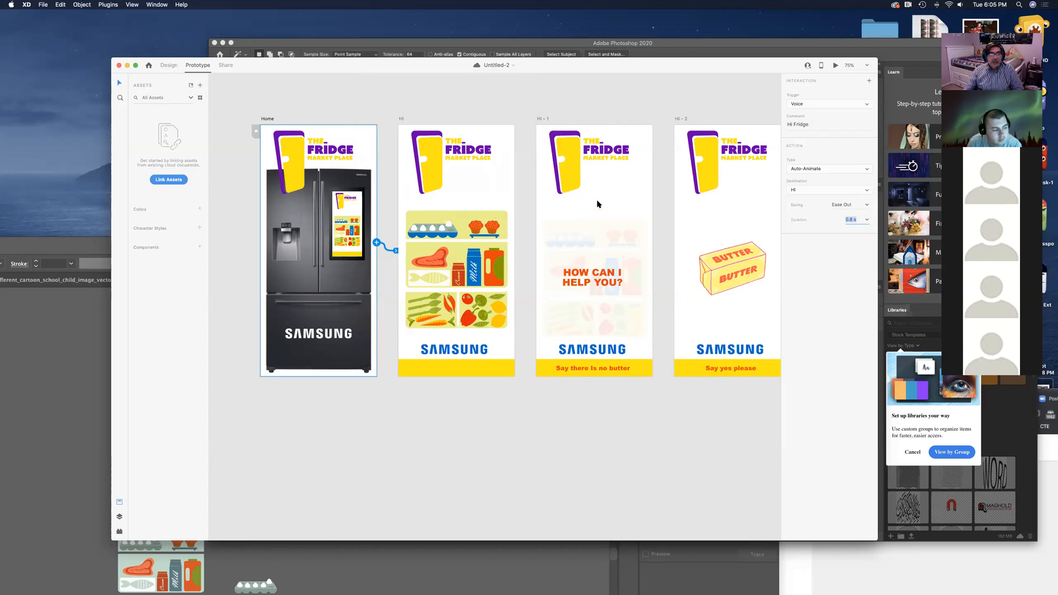
Step: Add an interaction to the Hi artboard and set its trigger to Time
{"action": "left_click", "coordinate": [512, 245]}
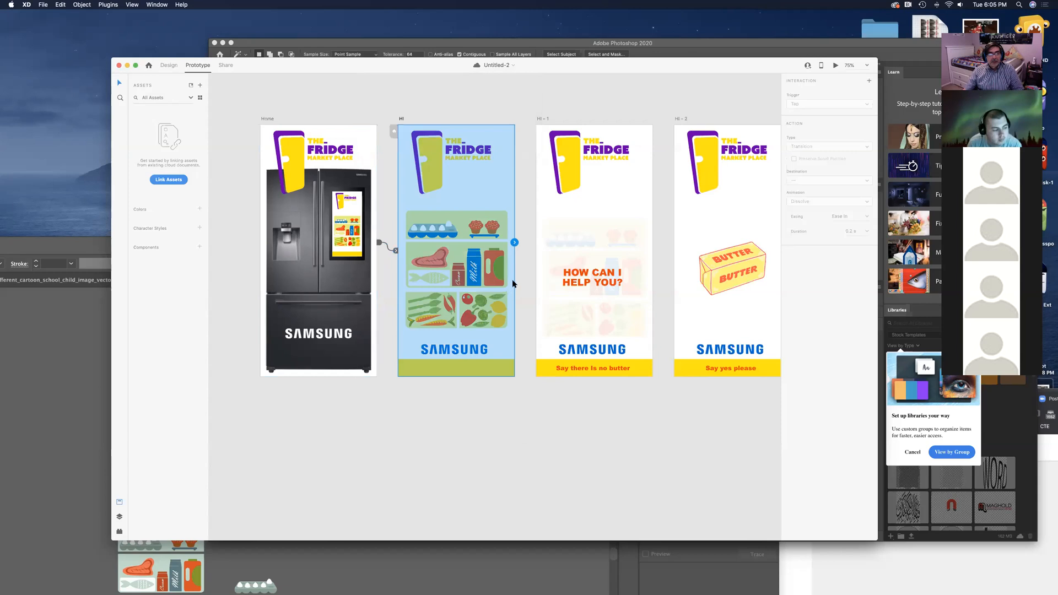
{"action": "left_click", "coordinate": [515, 243]}
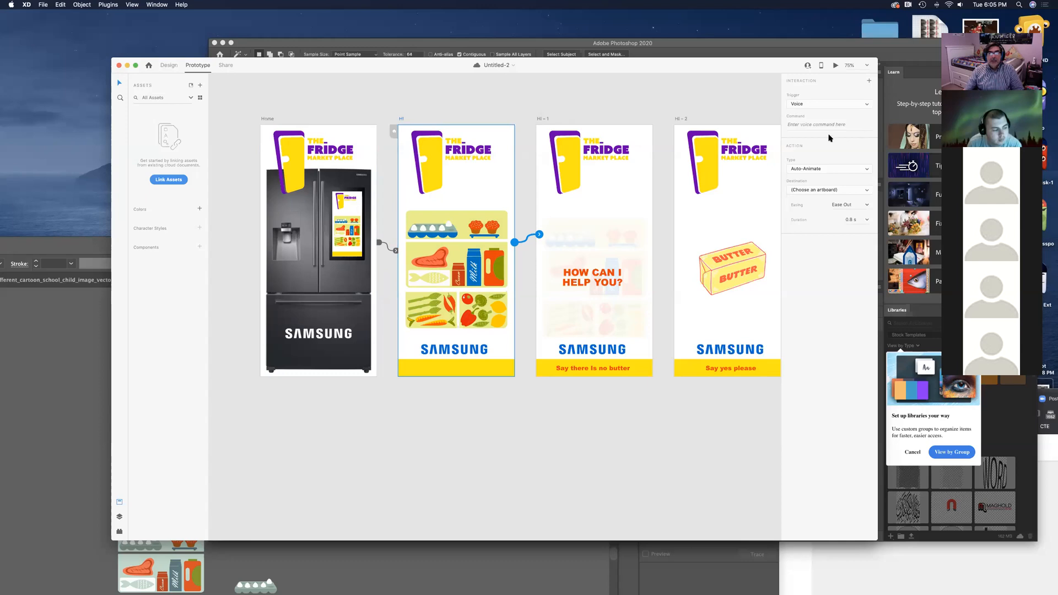
{"action": "left_click", "coordinate": [867, 104]}
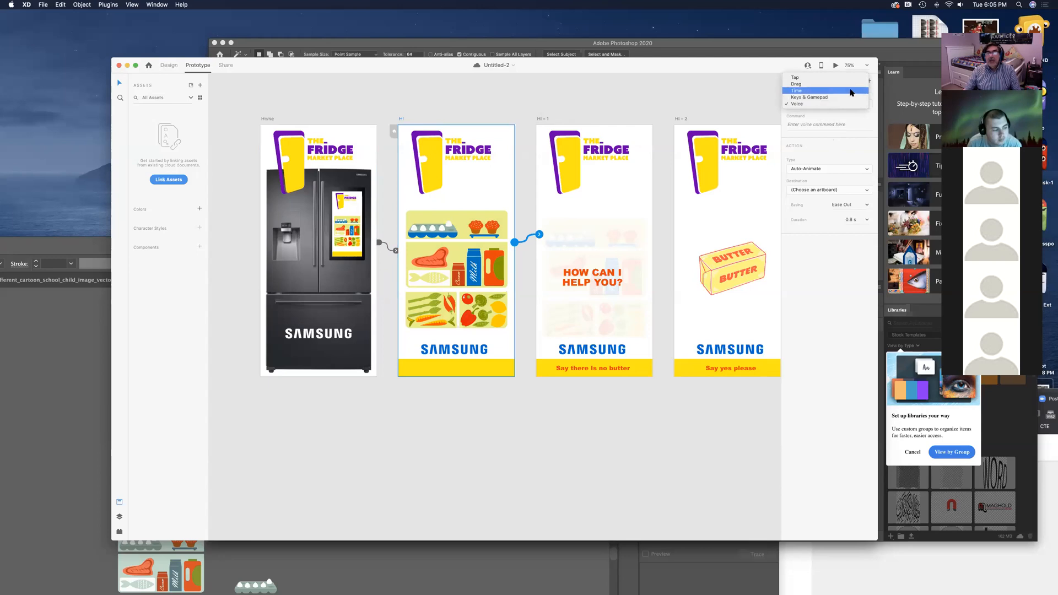
{"action": "left_click", "coordinate": [852, 92]}
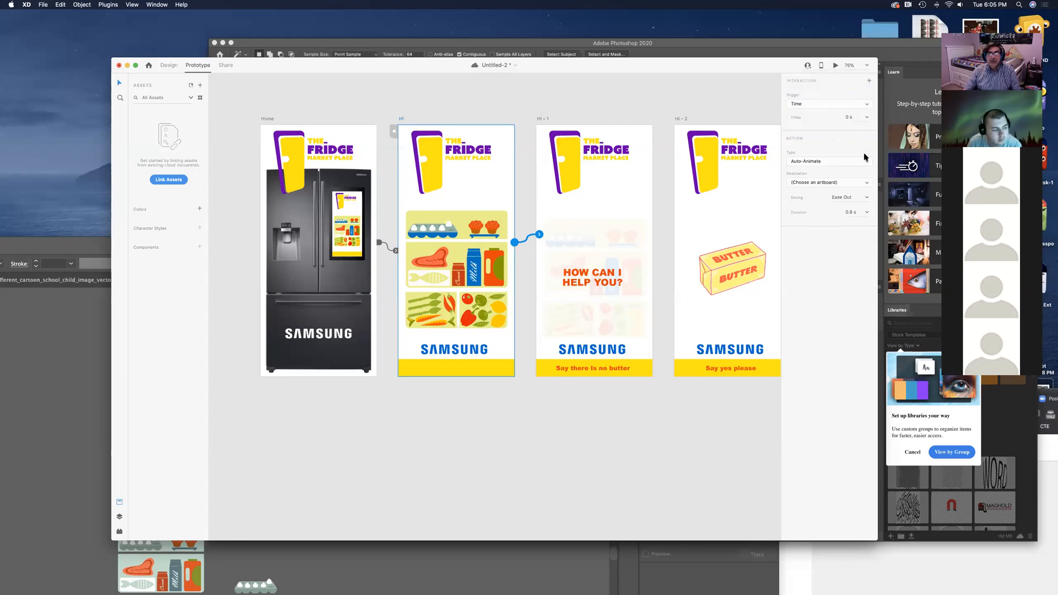
{"action": "left_click_drag", "start_coordinate": [681, 64], "coordinate": [655, 42]}
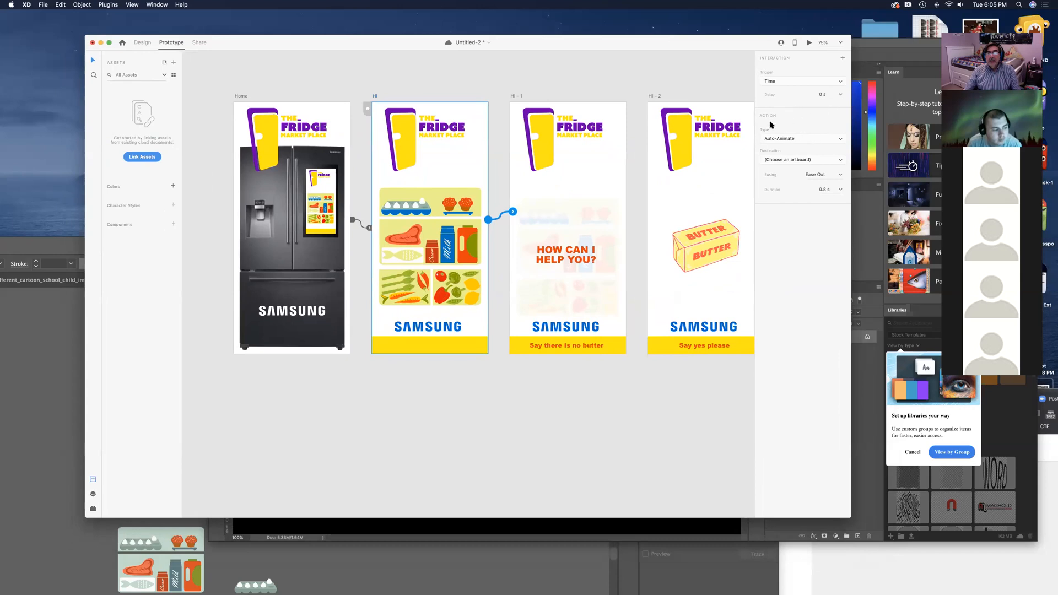
Step: Set the Hi interaction's action to Speech Playback with the speech text "How can I help you?"
{"action": "left_click", "coordinate": [787, 139]}
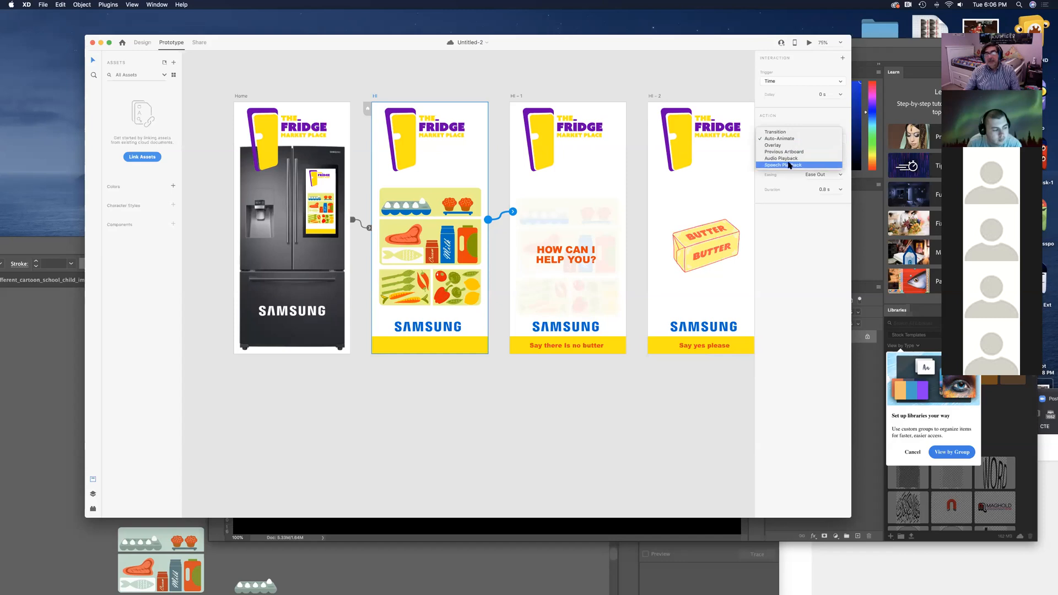
{"action": "left_click", "coordinate": [790, 165]}
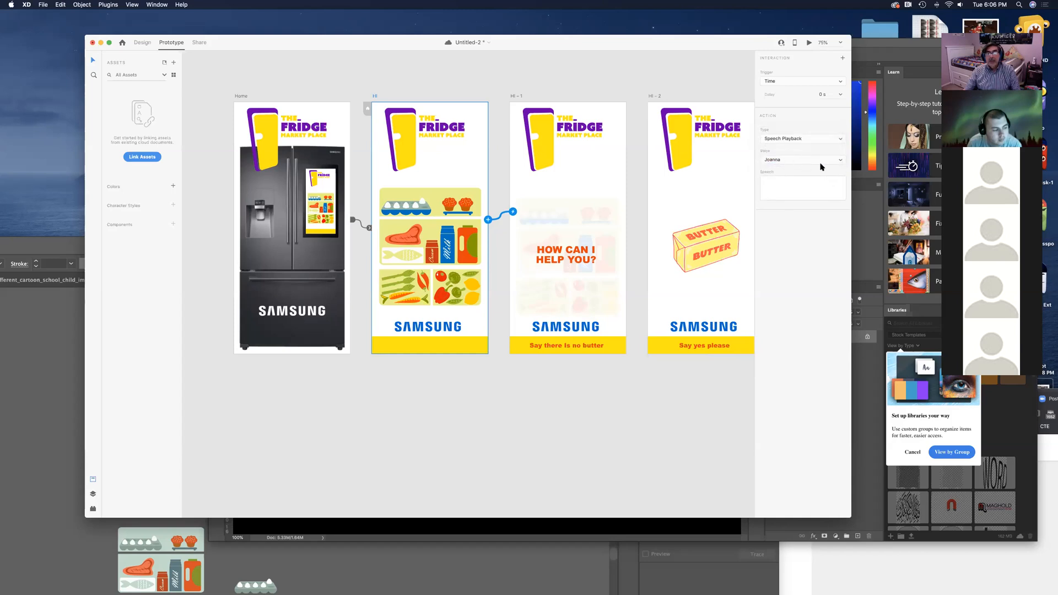
{"action": "left_click", "coordinate": [782, 181]}
{"action": "type", "text": "H"}
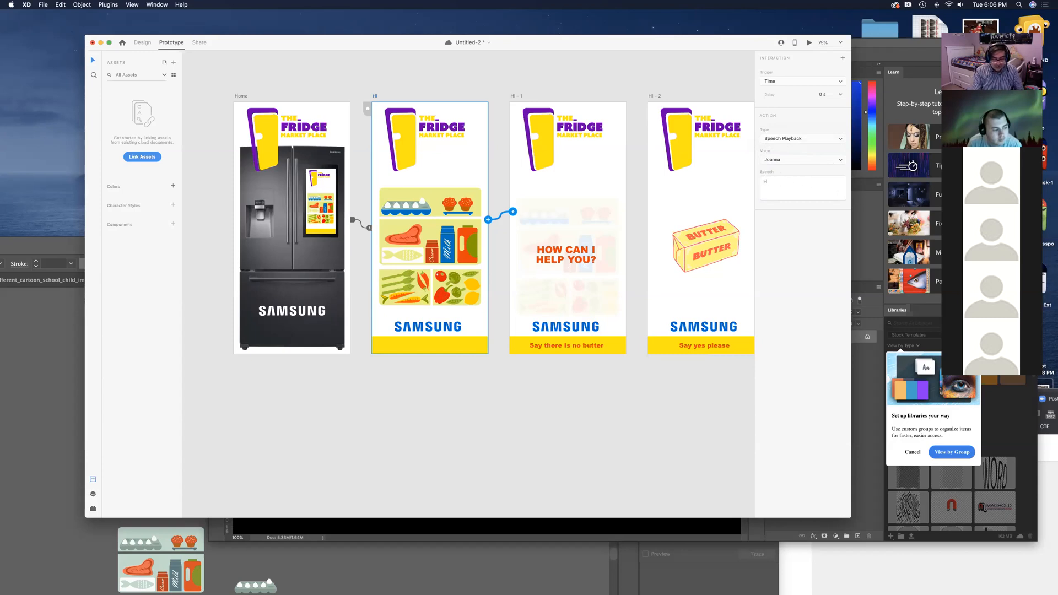
{"action": "type", "text": "ow can I help you"}
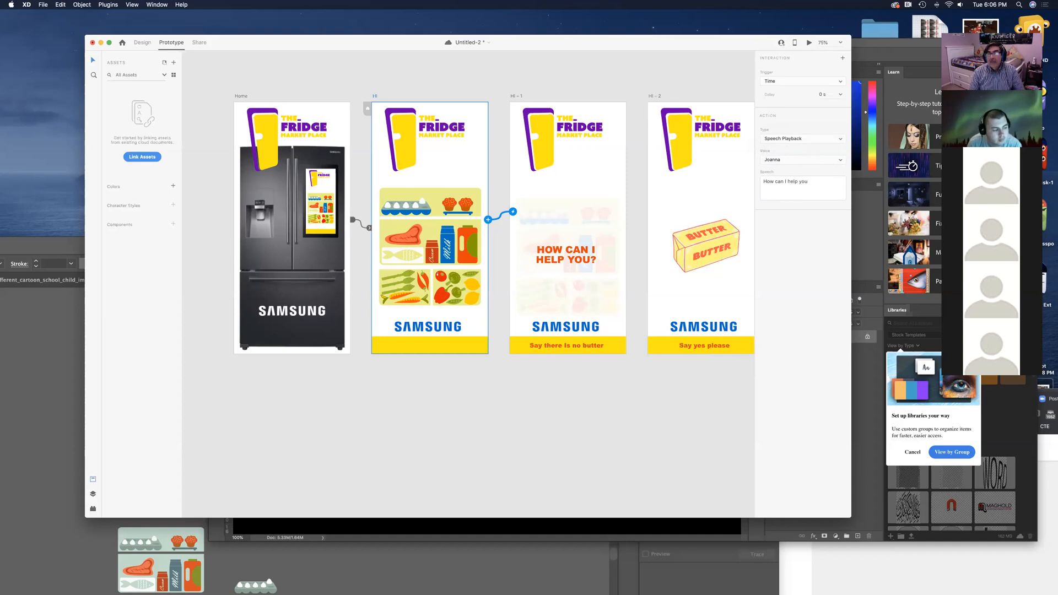
{"action": "type", "text": "?"}
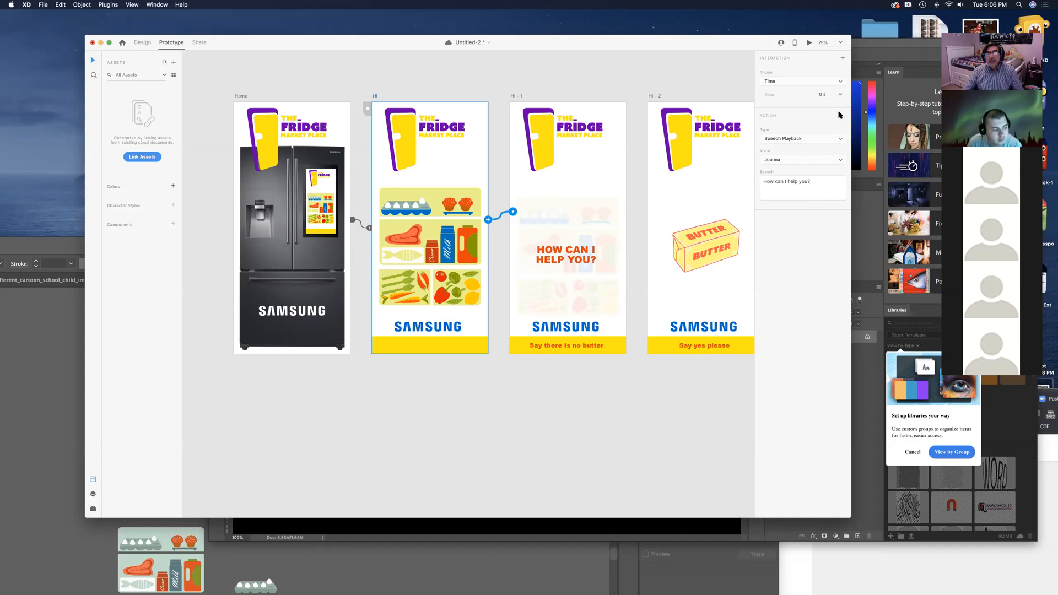
Step: Test the Hi artboard's speech playback in the prototype preview and close the preview
{"action": "left_click", "coordinate": [295, 402]}
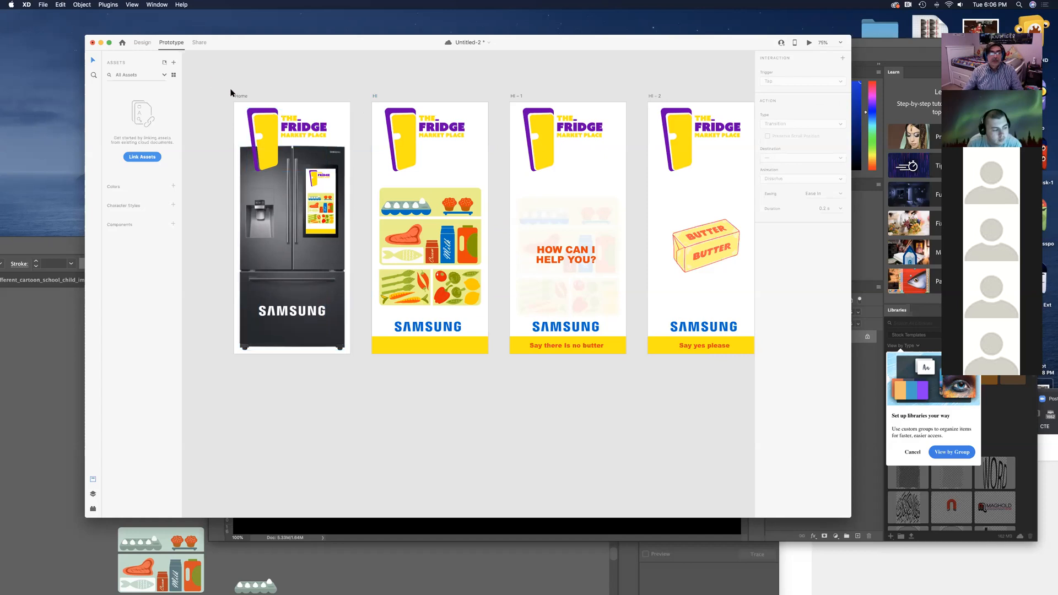
{"action": "left_click", "coordinate": [808, 43]}
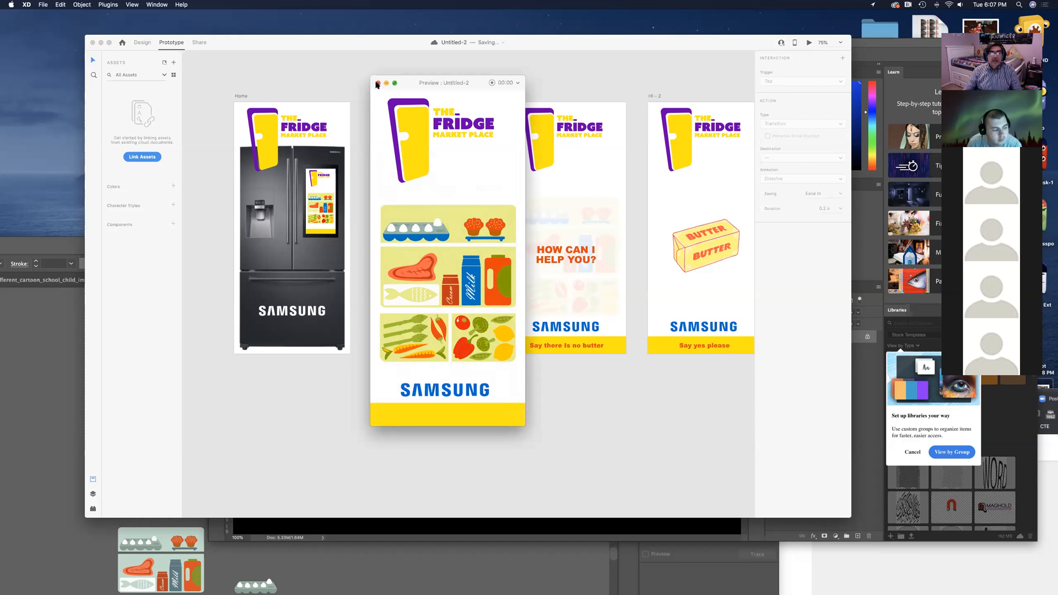
{"action": "mouse_move", "coordinate": [460, 84]}
{"action": "left_mouse_down"}
{"action": "mouse_move", "coordinate": [432, 88]}
{"action": "mouse_move", "coordinate": [446, 98]}
{"action": "left_mouse_up"}
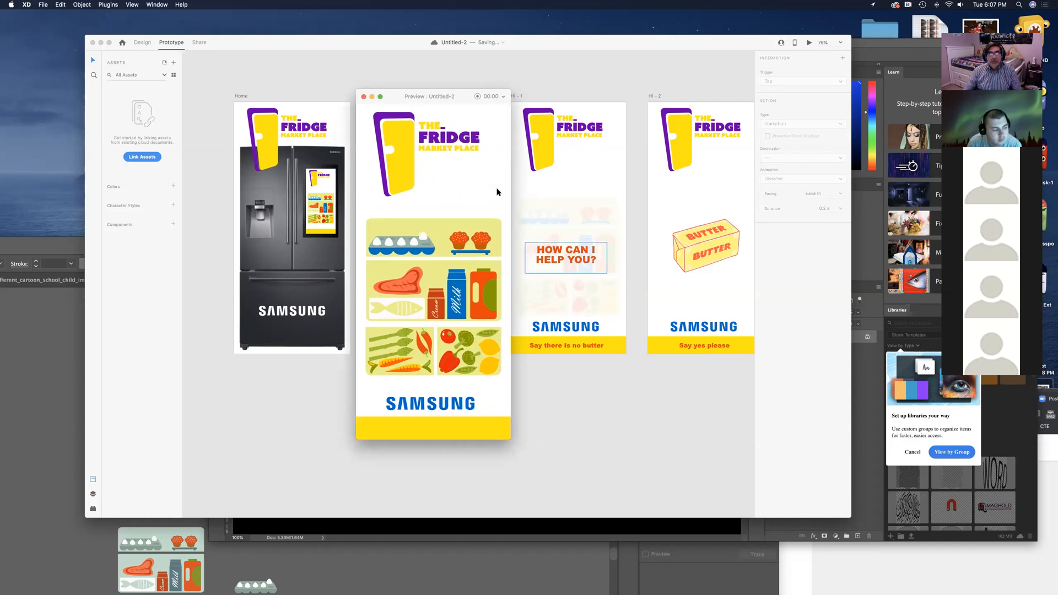
{"action": "left_click", "coordinate": [363, 97]}
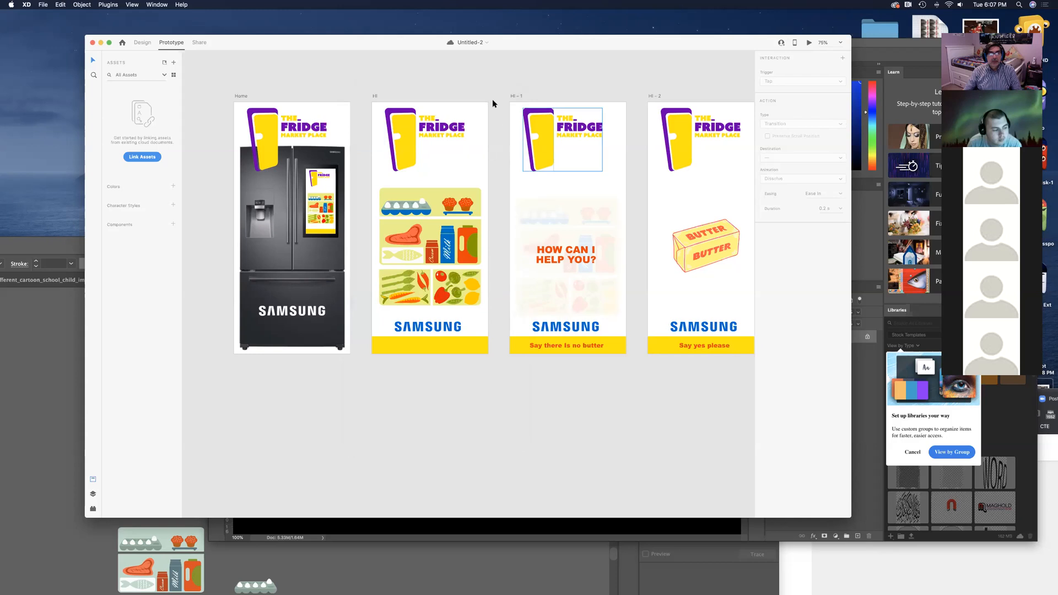
Step: Add a second interaction to the Hi artboard alongside the Time one and save the document
{"action": "left_click", "coordinate": [376, 97]}
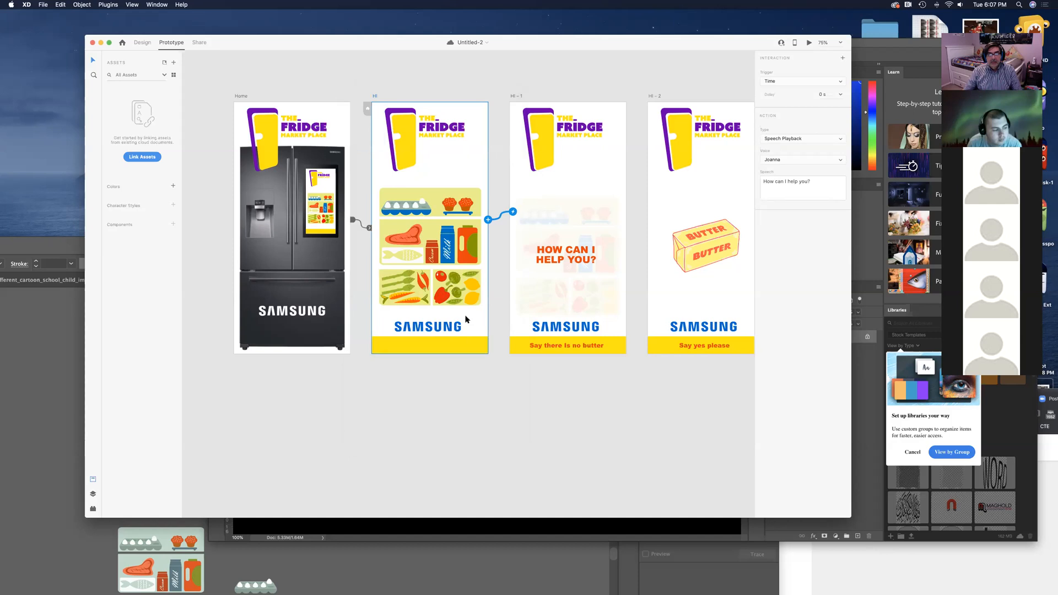
{"action": "left_click", "coordinate": [488, 221]}
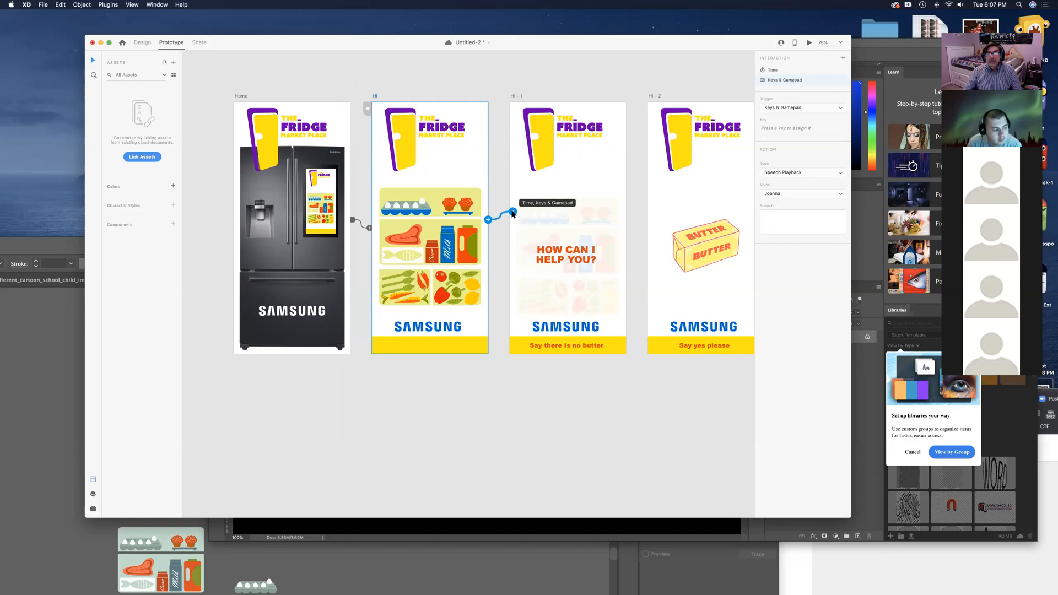
{"action": "left_click", "coordinate": [483, 221]}
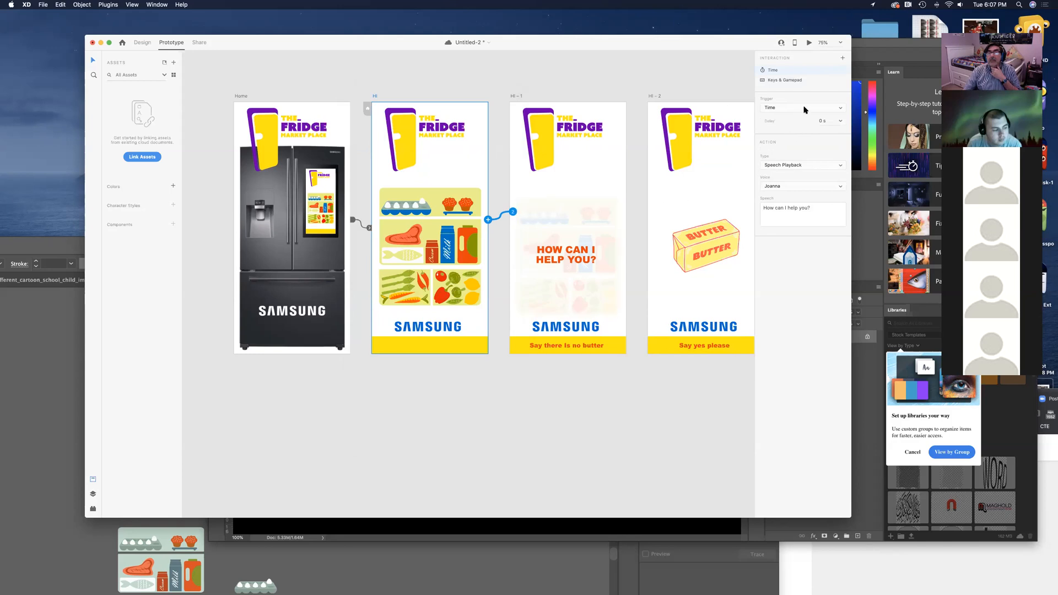
{"action": "key", "text": "cmd+s"}
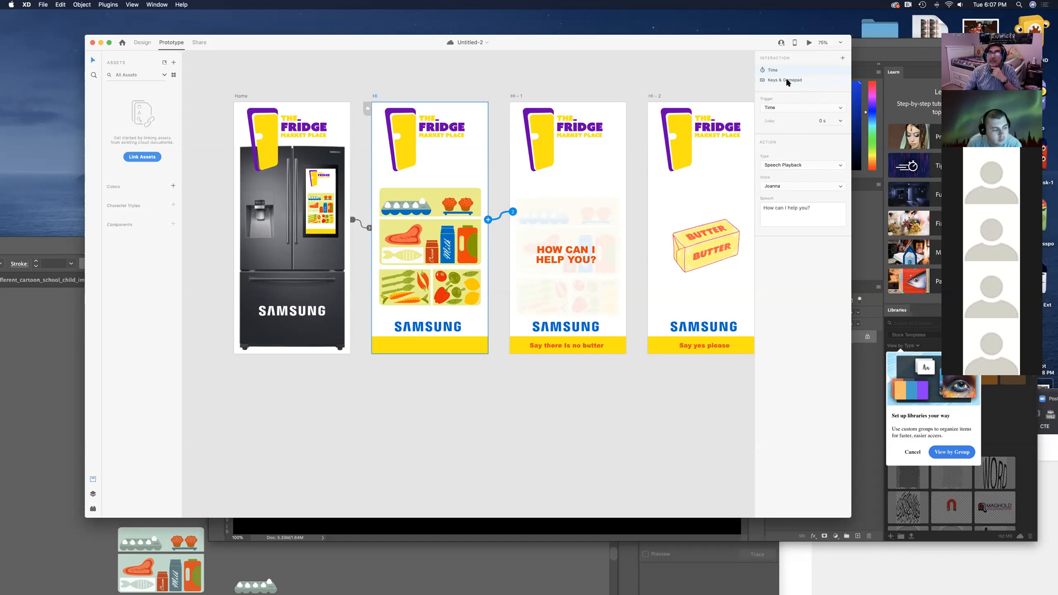
Step: Check the available triggers and key assignment of the Hi artboard's Keys & Gamepad interaction
{"action": "left_click", "coordinate": [787, 81]}
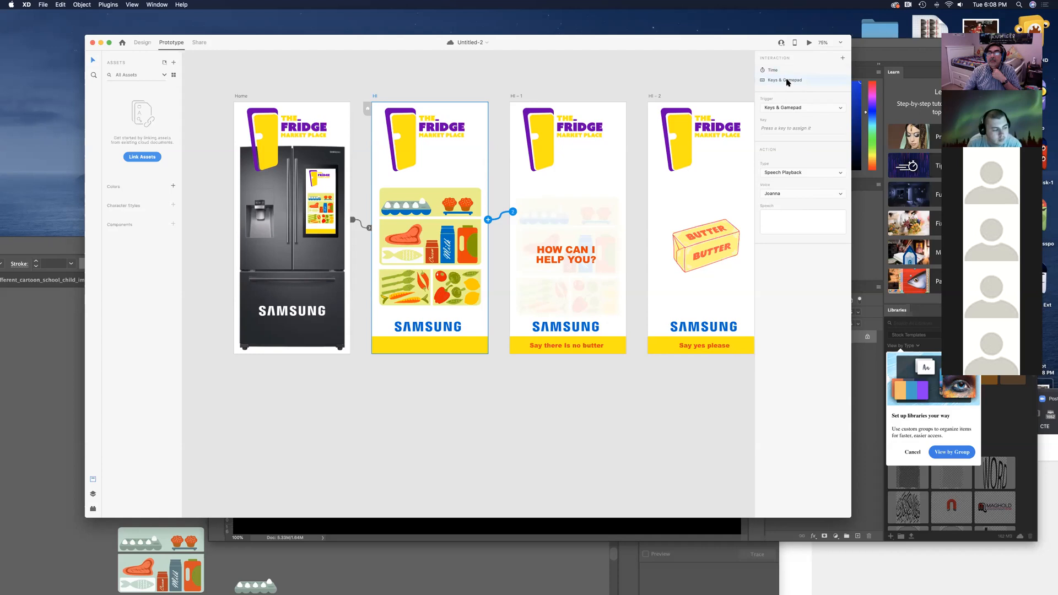
{"action": "left_click", "coordinate": [810, 108]}
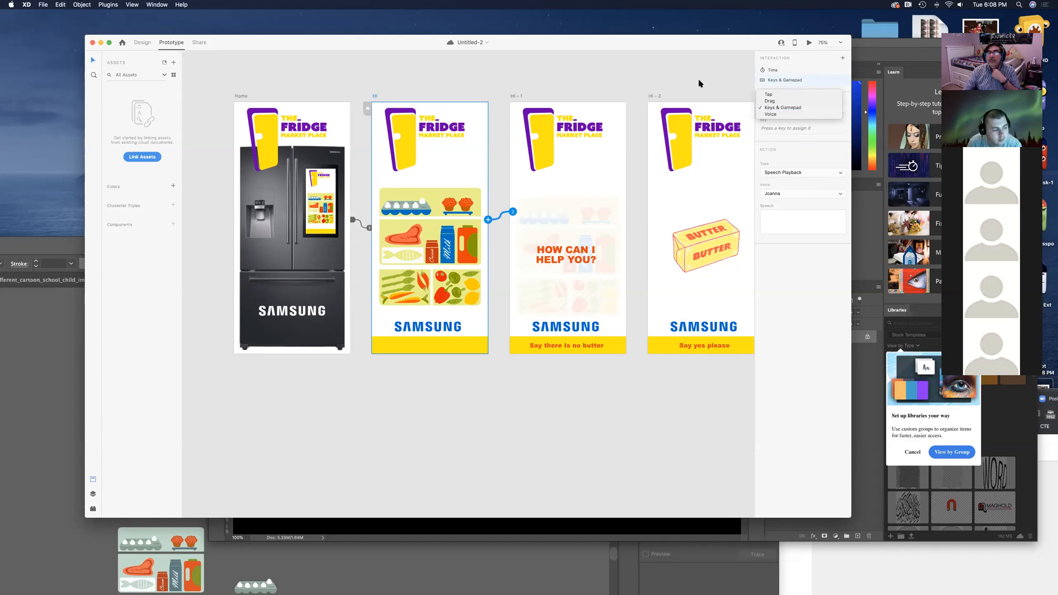
{"action": "key", "text": "Escape"}
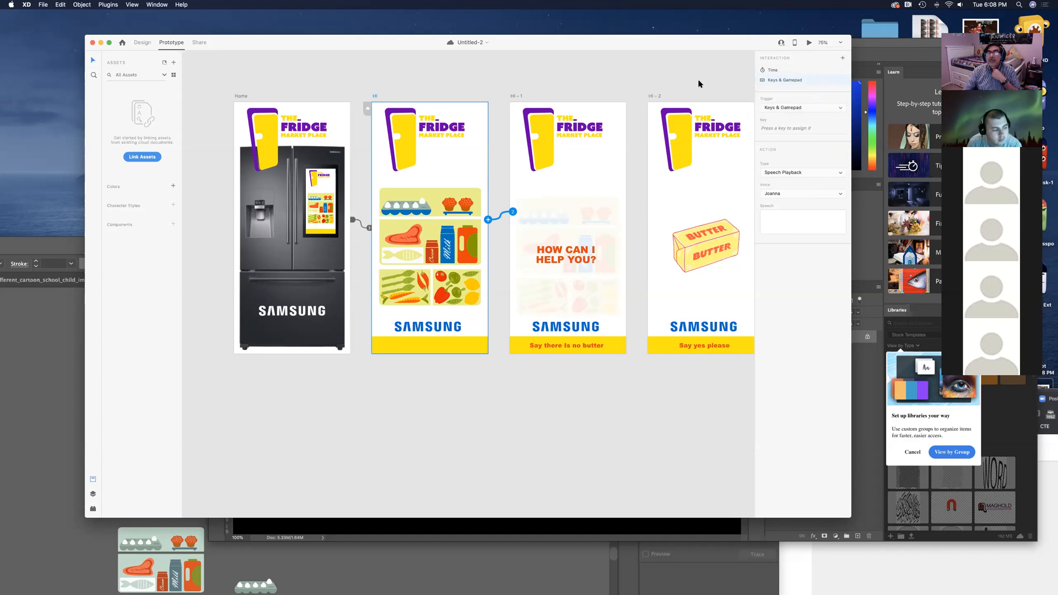
{"action": "left_click", "coordinate": [775, 128]}
{"action": "left_click", "coordinate": [687, 78]}
{"action": "left_click", "coordinate": [442, 316]}
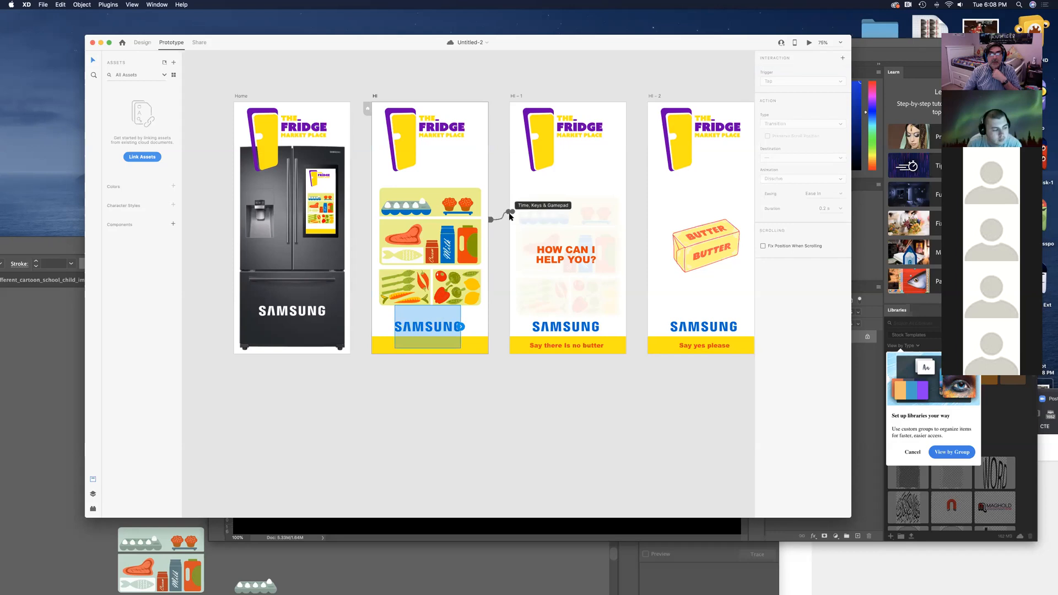
Step: Try adding another interaction to the Hi artboard, and undo back to a single Time-triggered interaction
{"action": "left_click", "coordinate": [514, 214]}
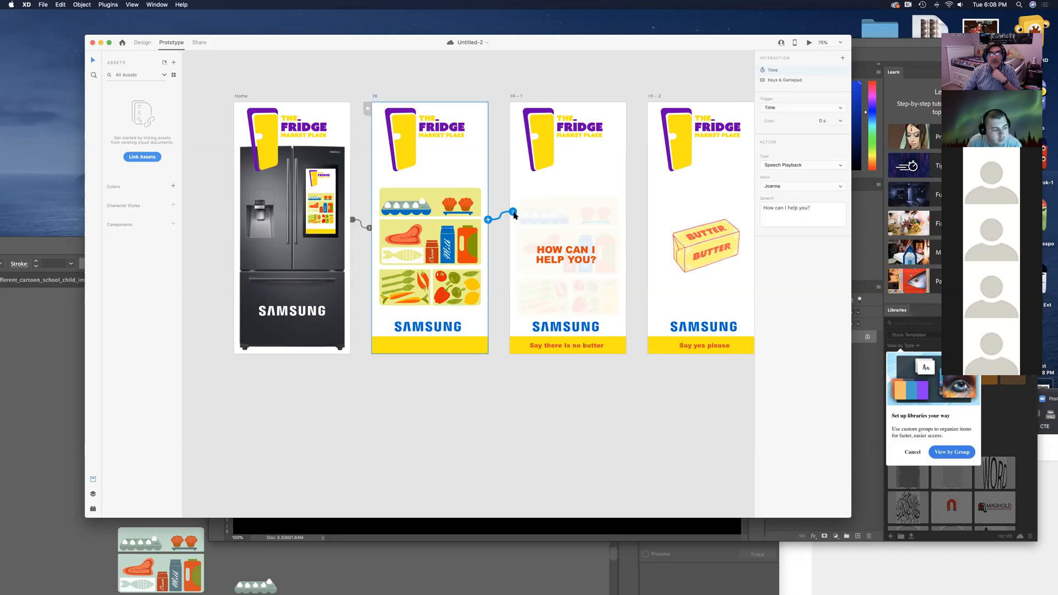
{"action": "left_click", "coordinate": [488, 220]}
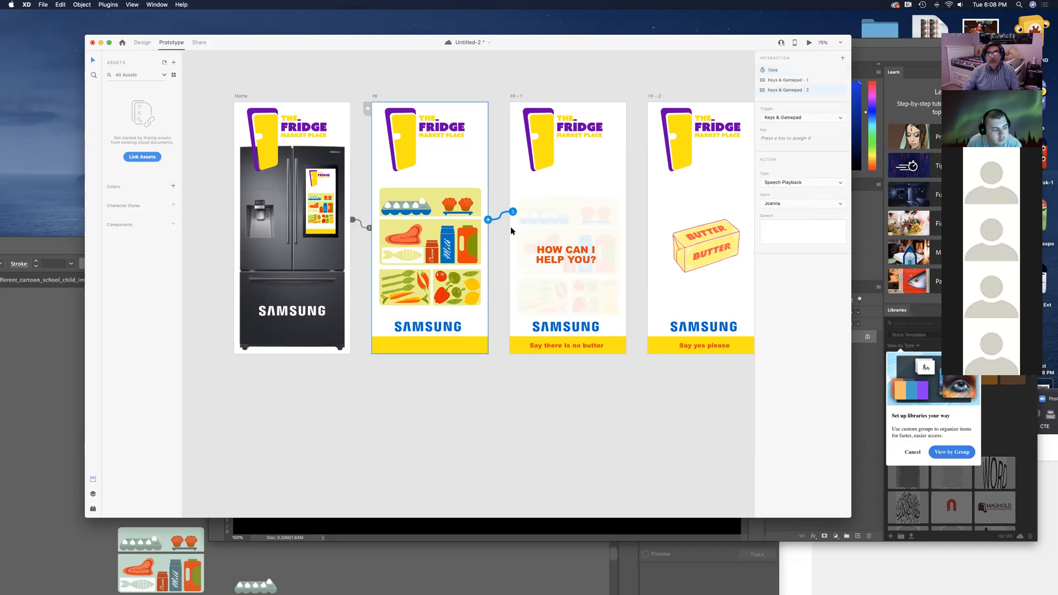
{"action": "key", "text": "super+z"}
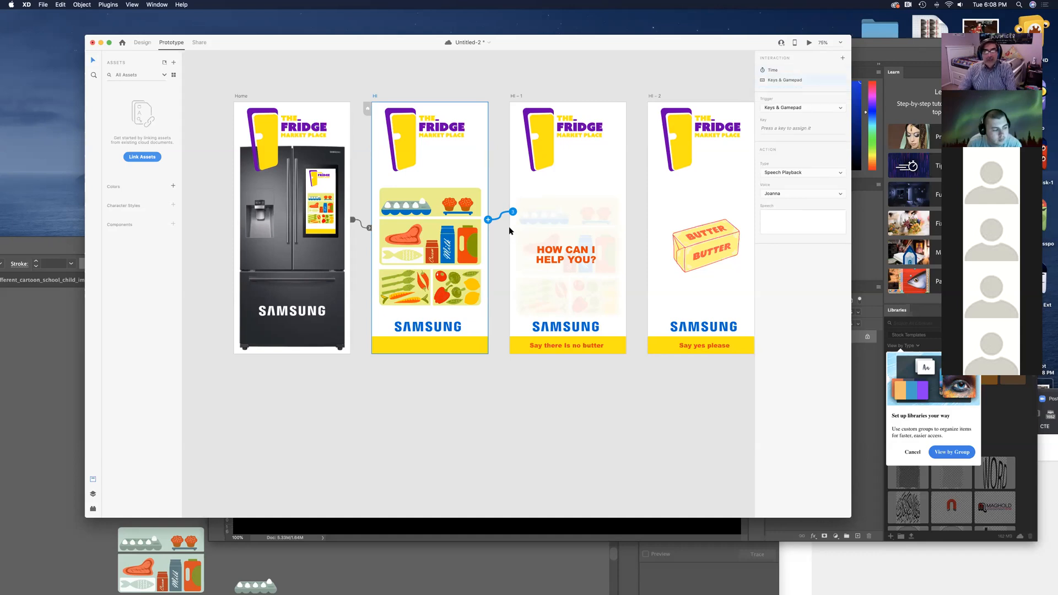
{"action": "left_click", "coordinate": [488, 220]}
{"action": "key", "text": "super+z"}
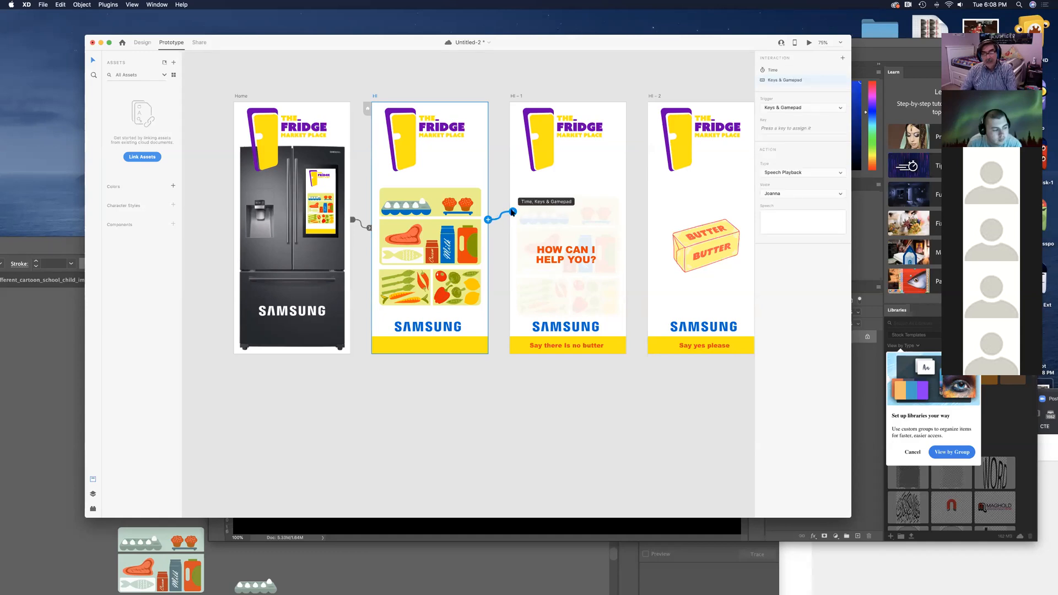
{"action": "left_click", "coordinate": [512, 212]}
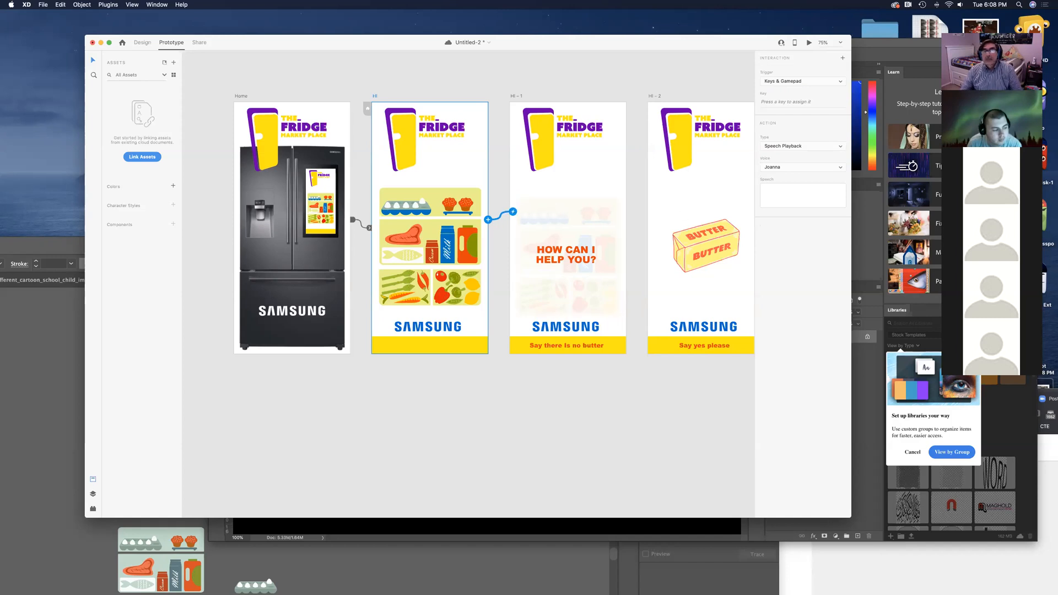
{"action": "left_click", "coordinate": [488, 219]}
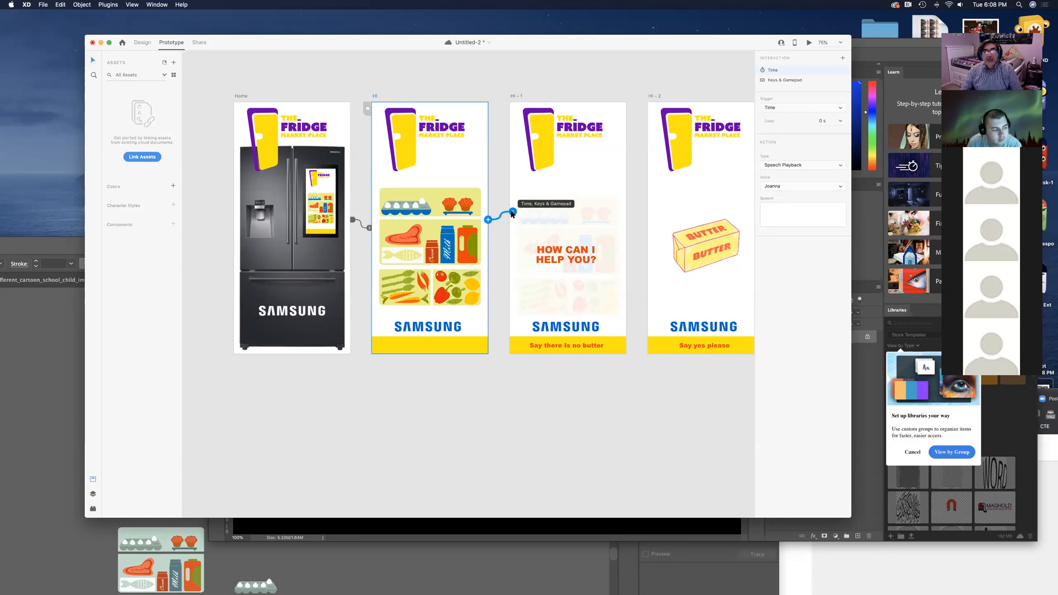
{"action": "left_click_drag", "start_coordinate": [512, 213], "coordinate": [489, 222]}
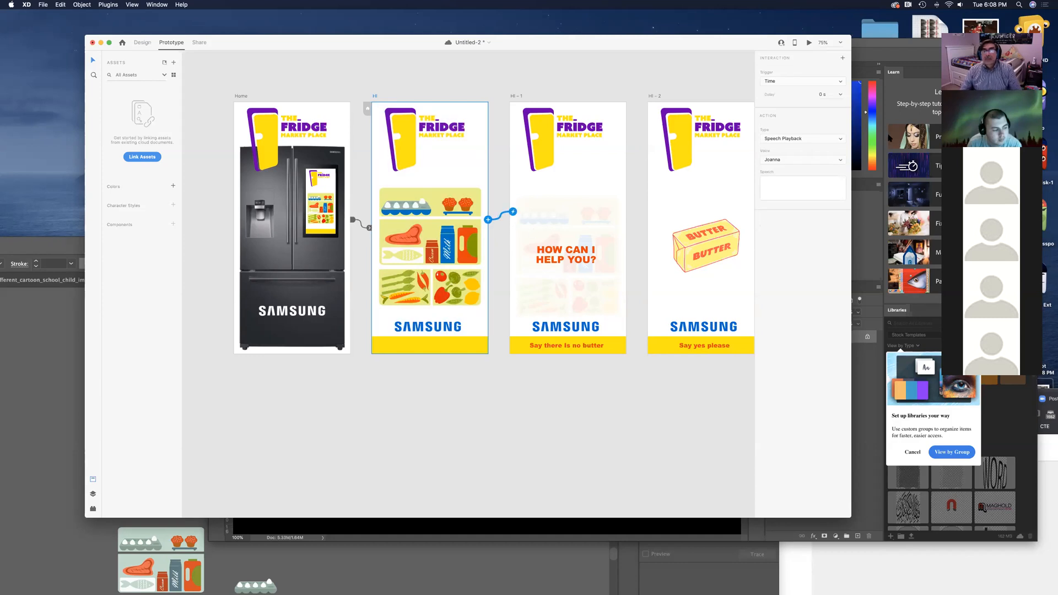
Step: Enter "How can I help you?" as the speech for the Hi artboard's Time-triggered speech playback
{"action": "left_click", "coordinate": [821, 83]}
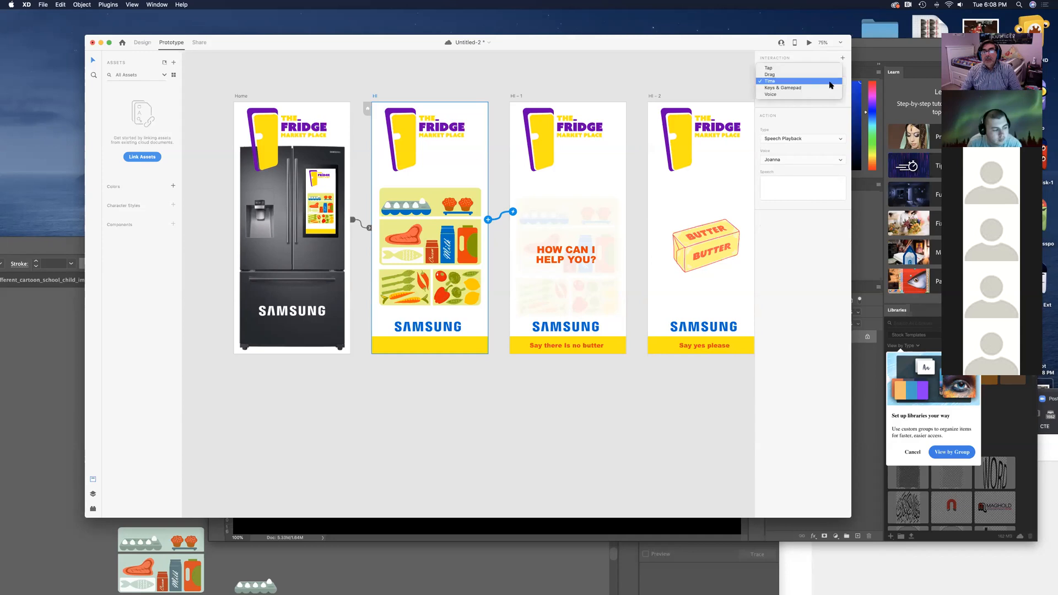
{"action": "left_click", "coordinate": [829, 82]}
{"action": "left_click", "coordinate": [840, 96]}
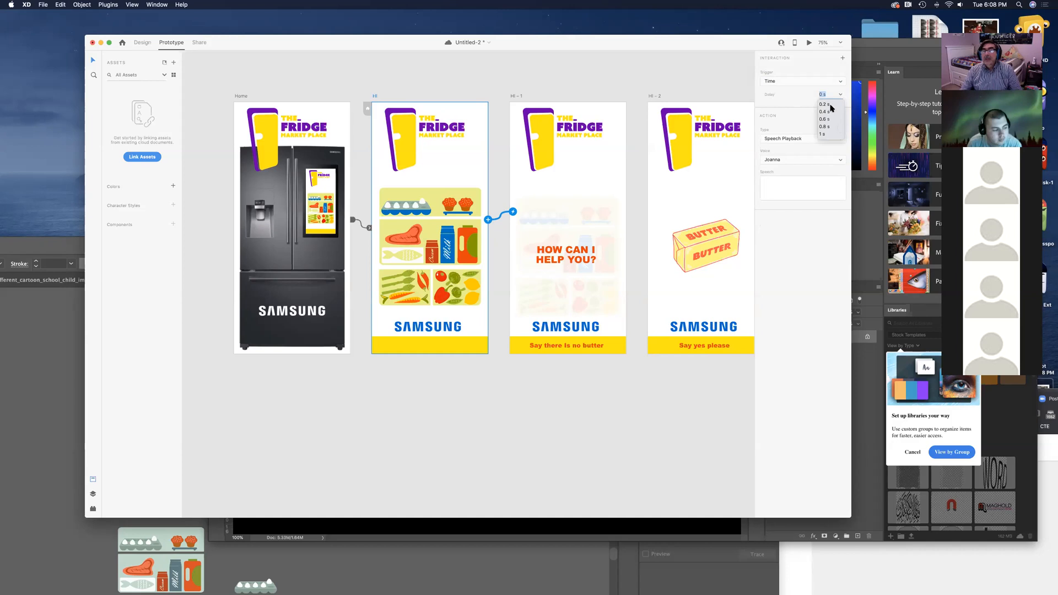
{"action": "left_click", "coordinate": [805, 96]}
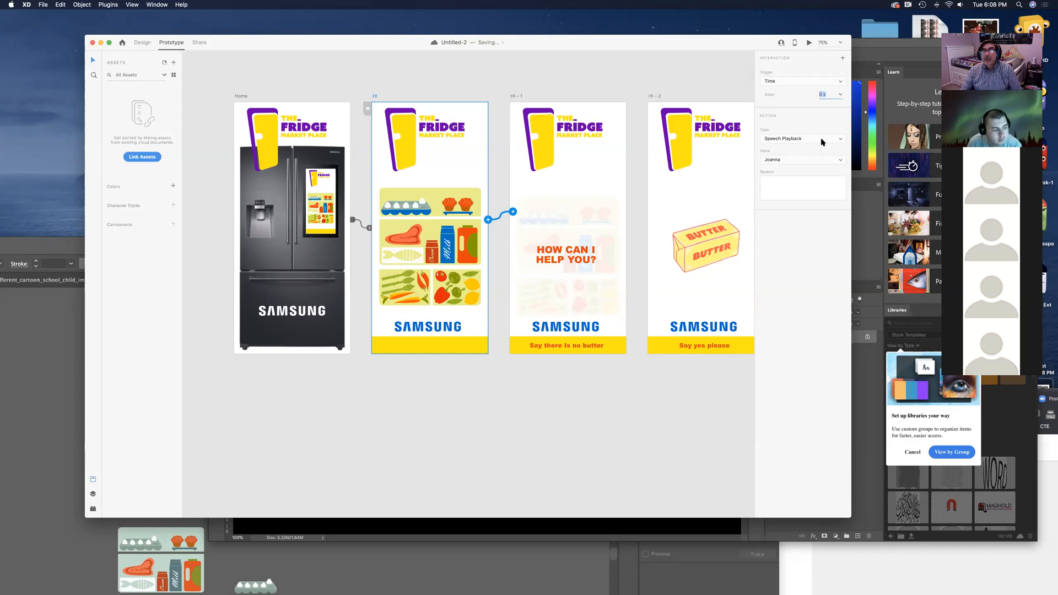
{"action": "left_click", "coordinate": [786, 182]}
{"action": "type", "text": "Hiw can I help "}
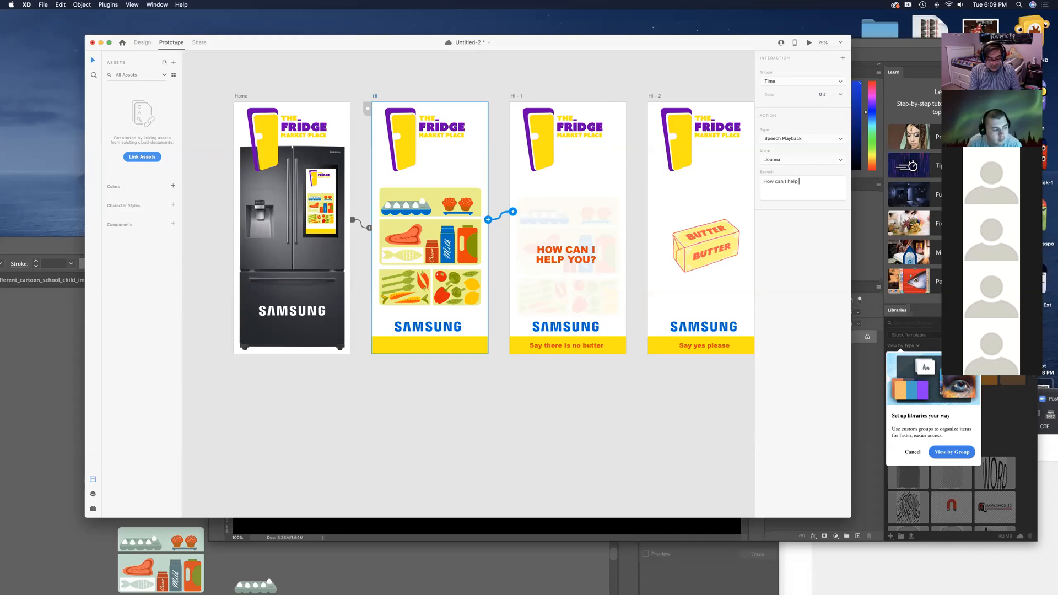
{"action": "type", "text": "you"}
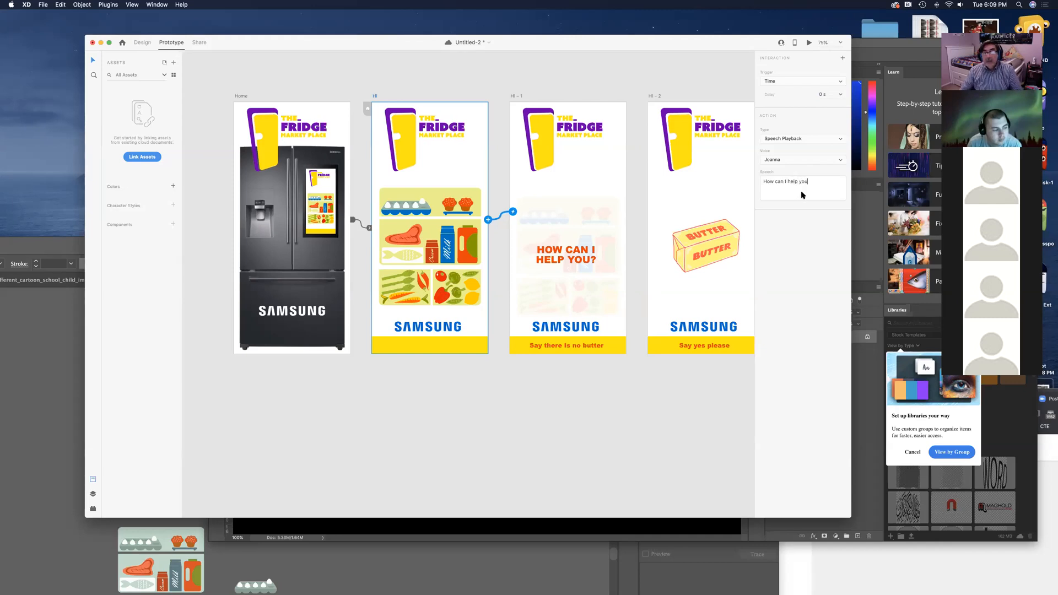
{"action": "type", "text": "?"}
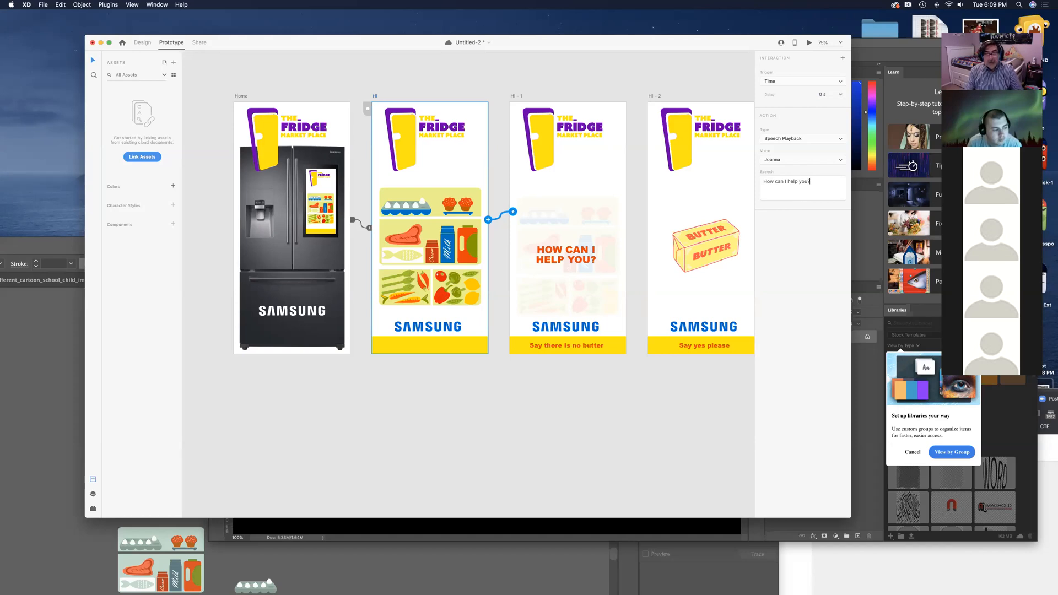
Step: Wire the yellow bar at the bottom of the Hi artboard to Hi – 1 with a Tap trigger
{"action": "left_click", "coordinate": [475, 345]}
{"action": "left_click_drag", "start_coordinate": [488, 346], "coordinate": [525, 299]}
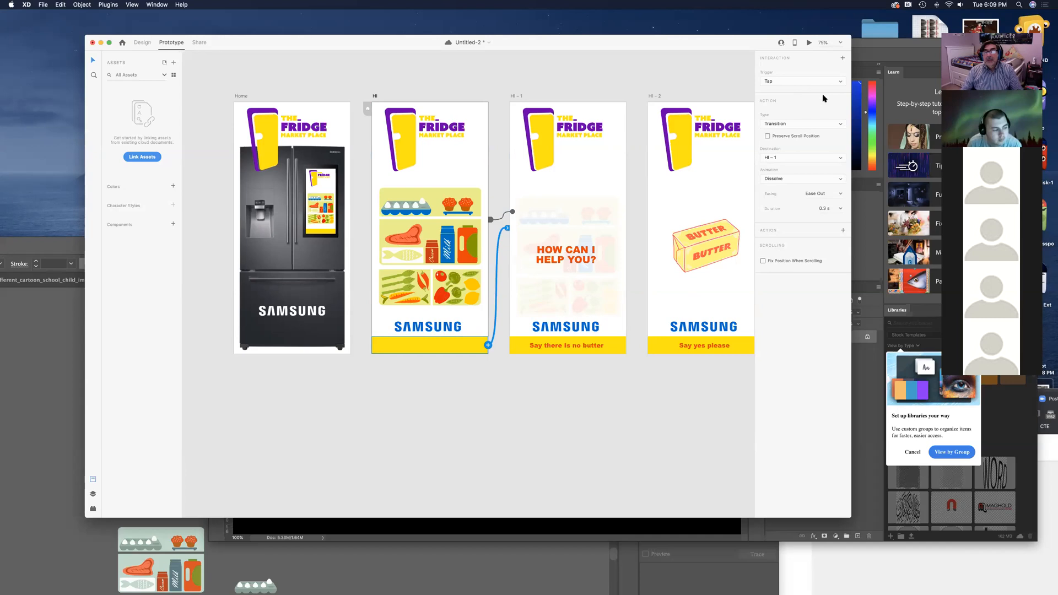
{"action": "left_click", "coordinate": [812, 81]}
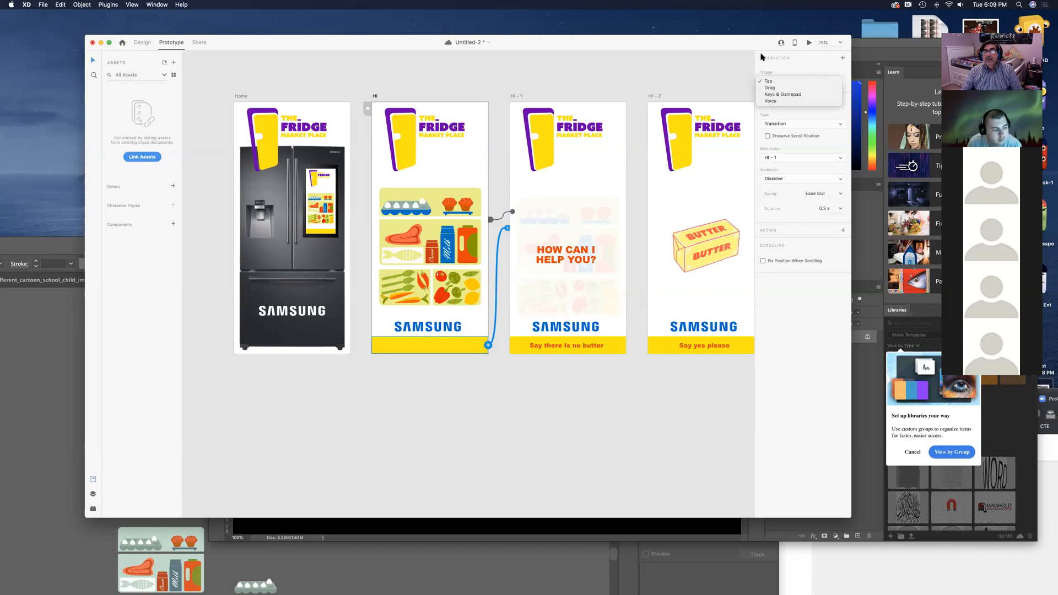
{"action": "left_click", "coordinate": [774, 82]}
{"action": "left_click_drag", "start_coordinate": [487, 346], "coordinate": [513, 329]}
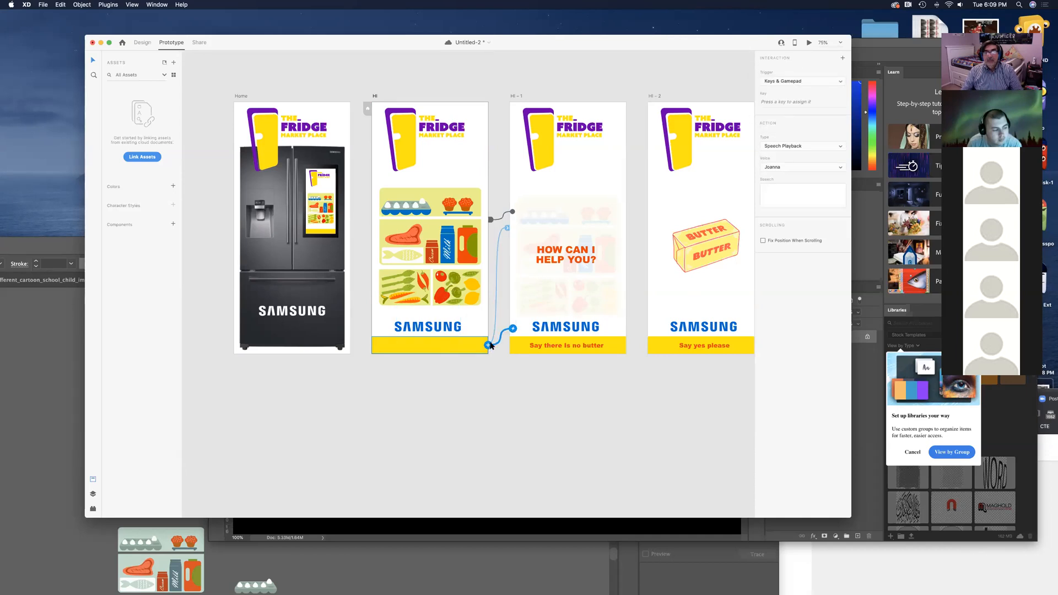
{"action": "left_click", "coordinate": [789, 82]}
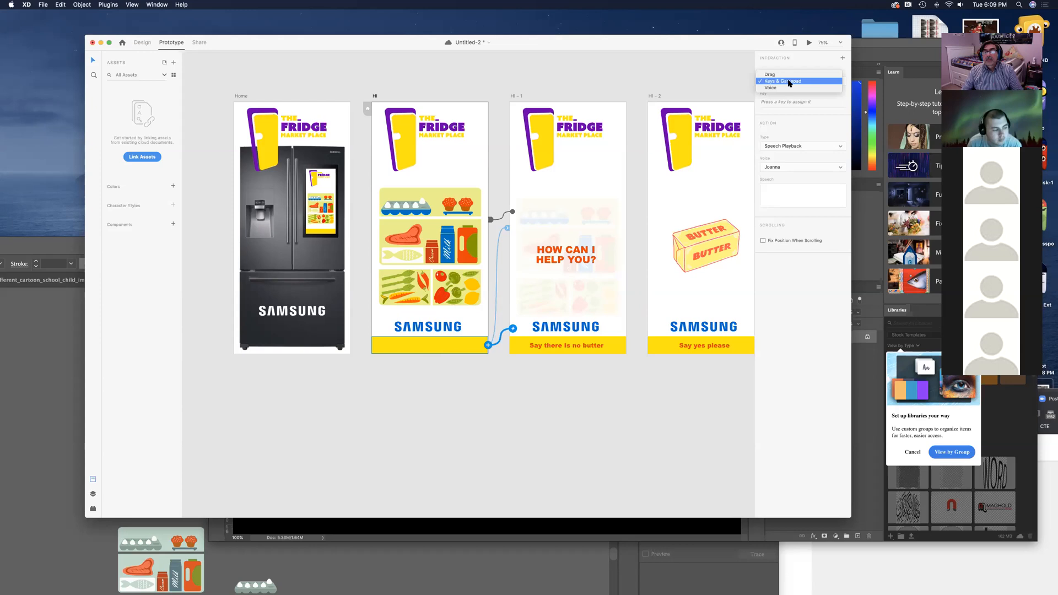
{"action": "left_click", "coordinate": [790, 82]}
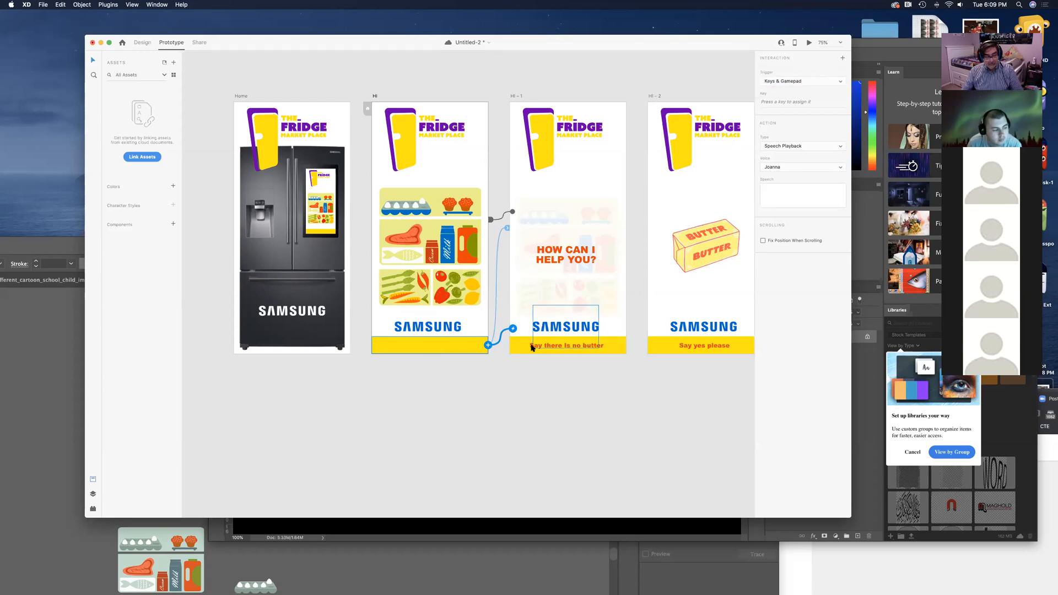
{"action": "key", "text": "super+z"}
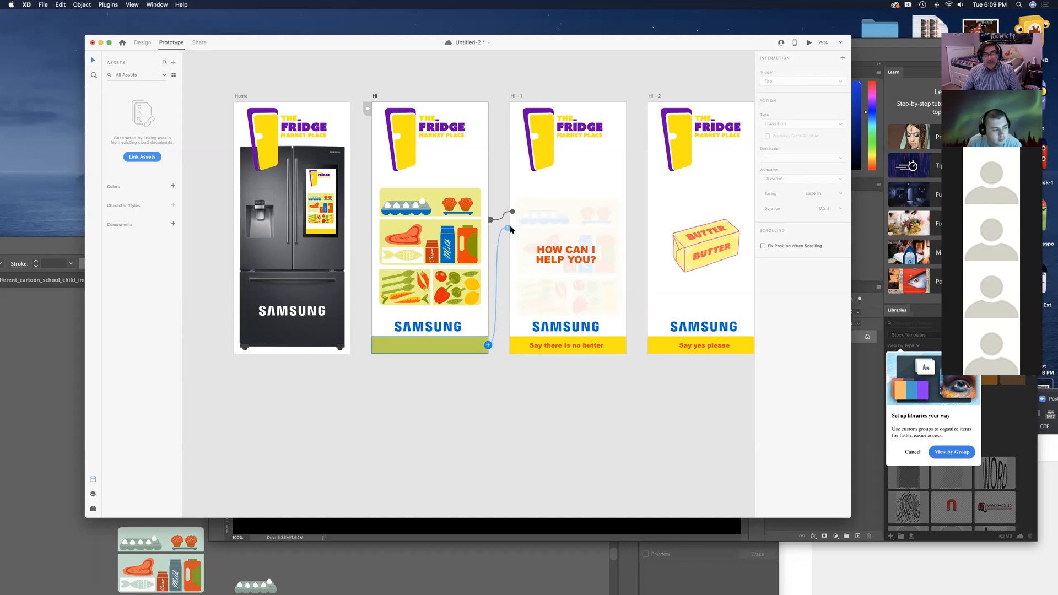
Step: Set the action type of the yellow bar's Tap interaction to Auto-Animate
{"action": "left_click_drag", "start_coordinate": [508, 231], "coordinate": [508, 229]}
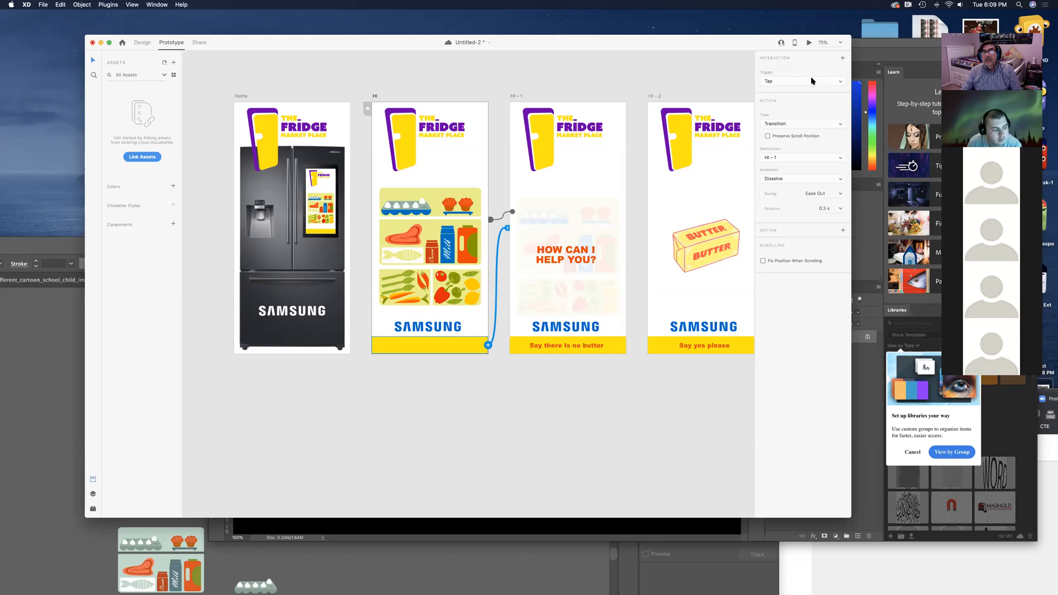
{"action": "left_click", "coordinate": [805, 124]}
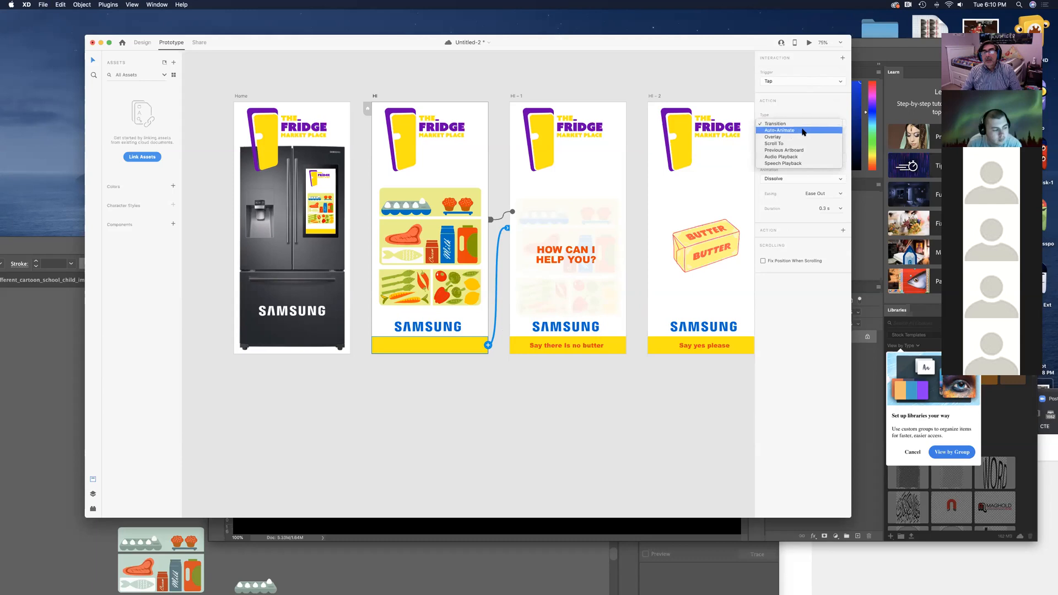
{"action": "left_click", "coordinate": [802, 131]}
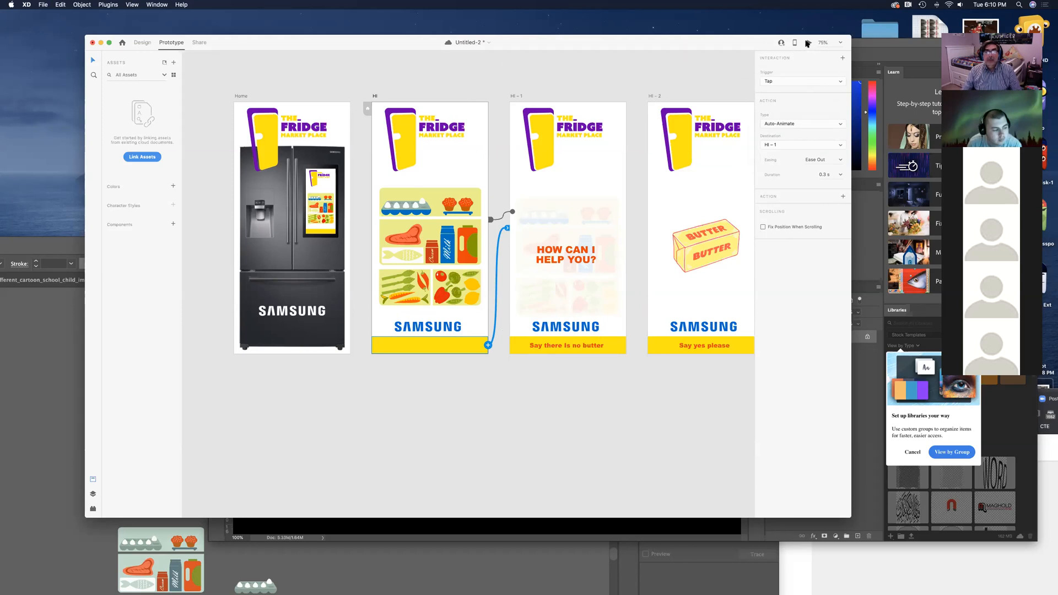
Step: Preview the prototype from the Home artboard through to the Hi screen and close the preview
{"action": "left_click", "coordinate": [240, 97]}
{"action": "left_click", "coordinate": [806, 42]}
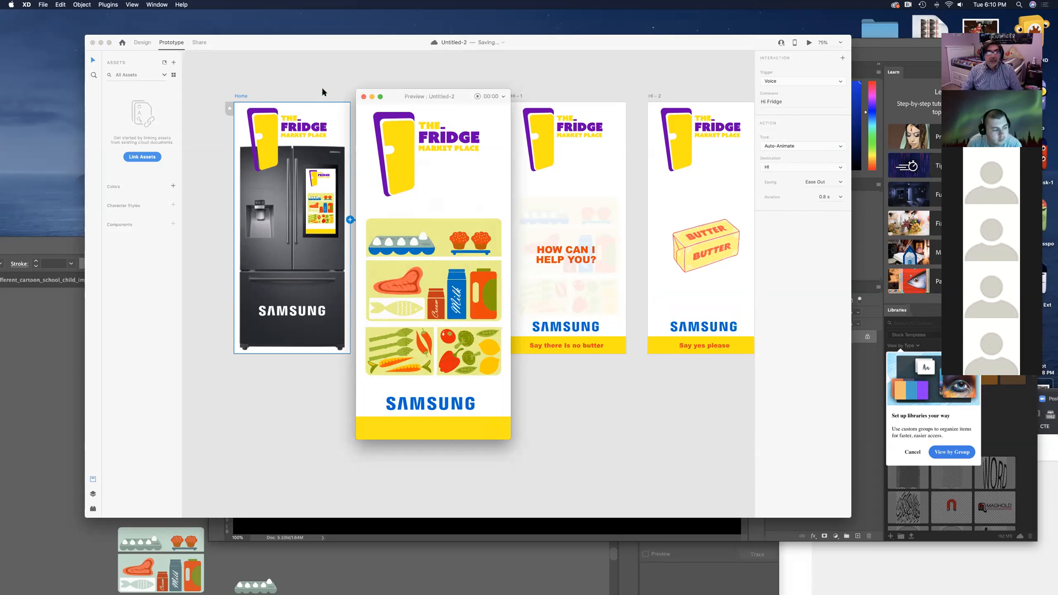
{"action": "left_click", "coordinate": [364, 98]}
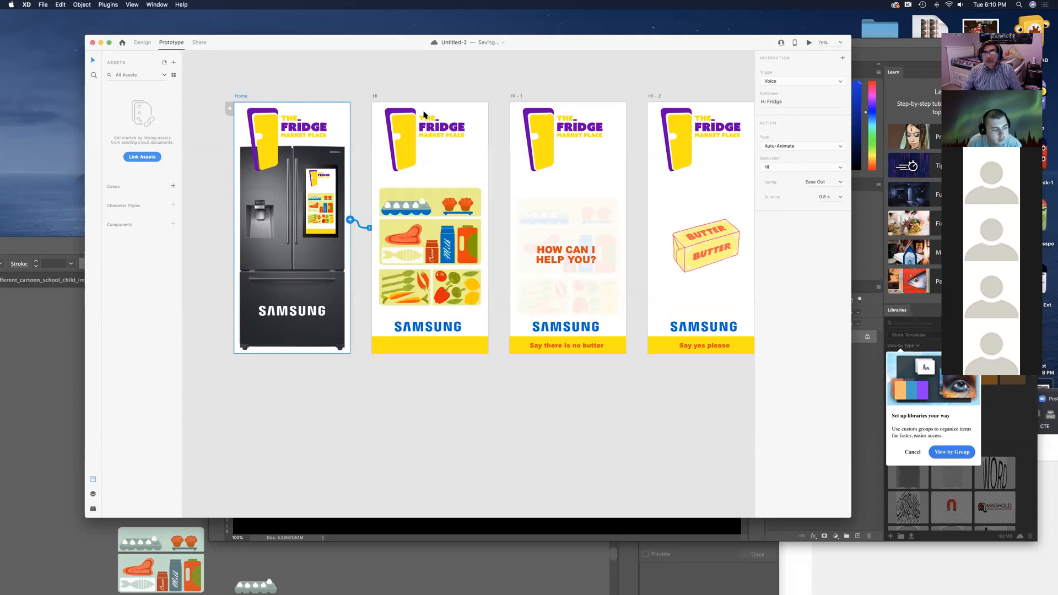
Step: Try to add a Tap interaction to the Hi artboard next to its timed speech playback
{"action": "left_click", "coordinate": [484, 241]}
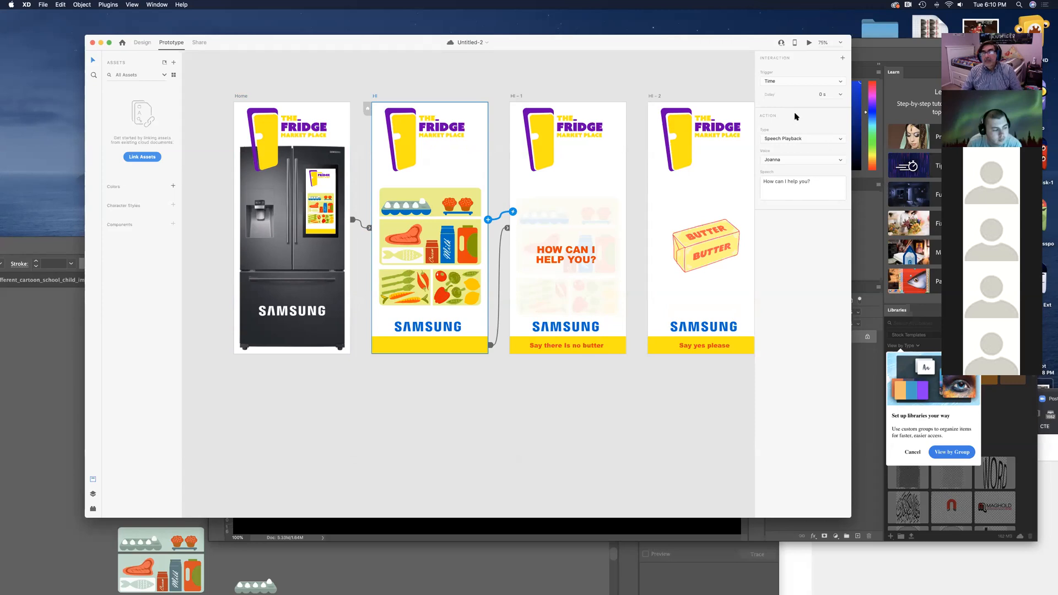
{"action": "left_click", "coordinate": [842, 58]}
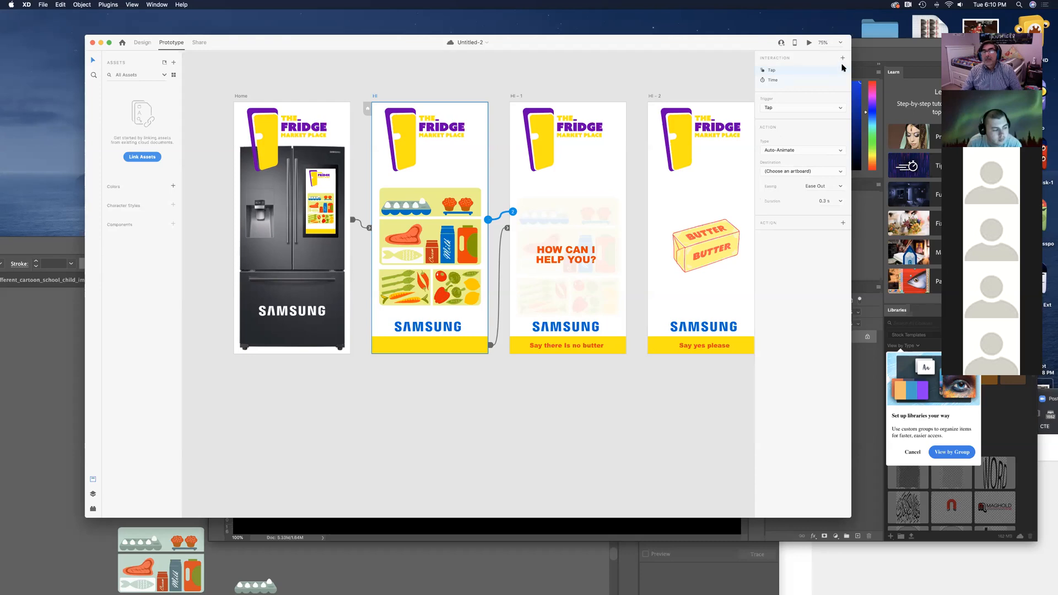
{"action": "left_click_drag", "start_coordinate": [684, 43], "coordinate": [640, 27]}
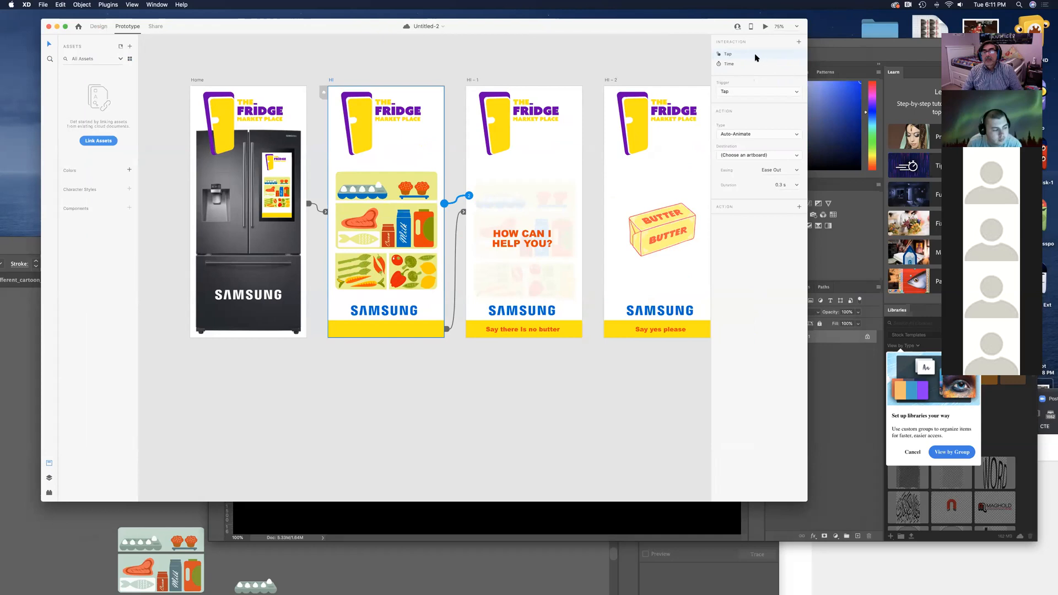
{"action": "left_click", "coordinate": [727, 63]}
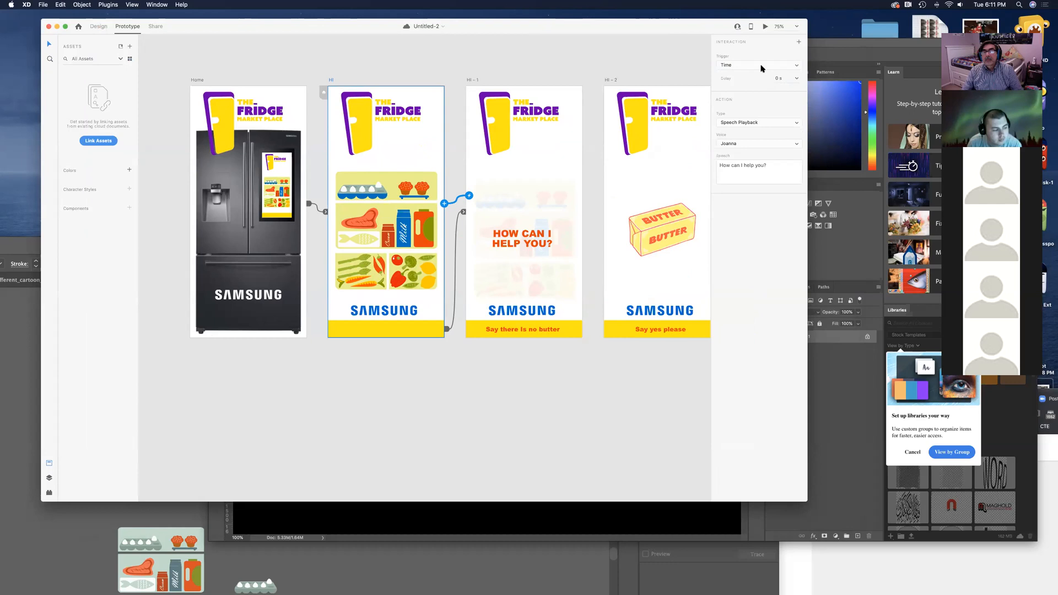
Step: Set the trigger of the Hi artboard's speech playback interaction to Voice
{"action": "left_click", "coordinate": [794, 65]}
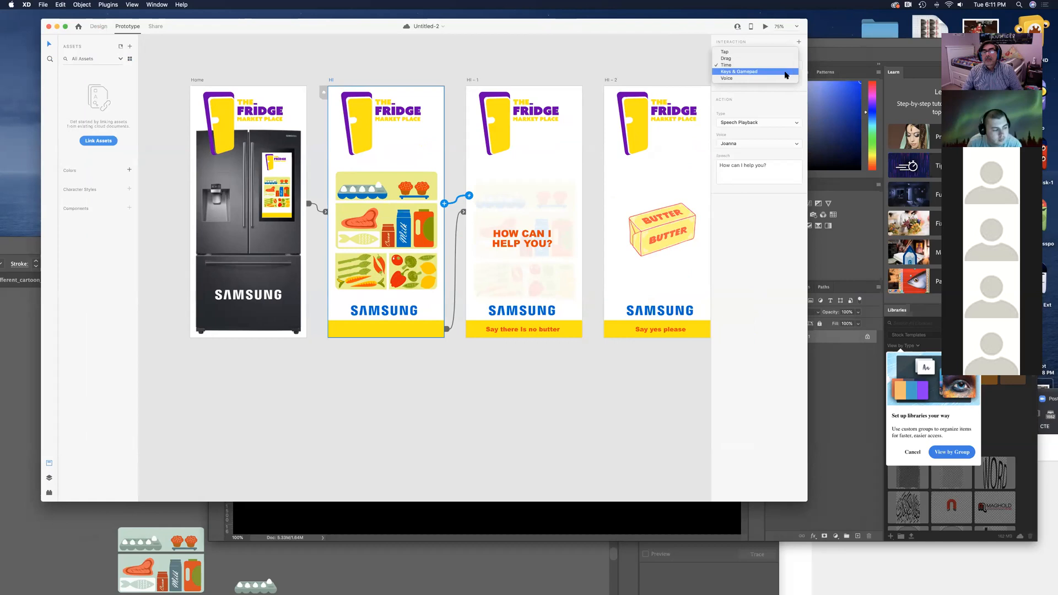
{"action": "left_click", "coordinate": [788, 79]}
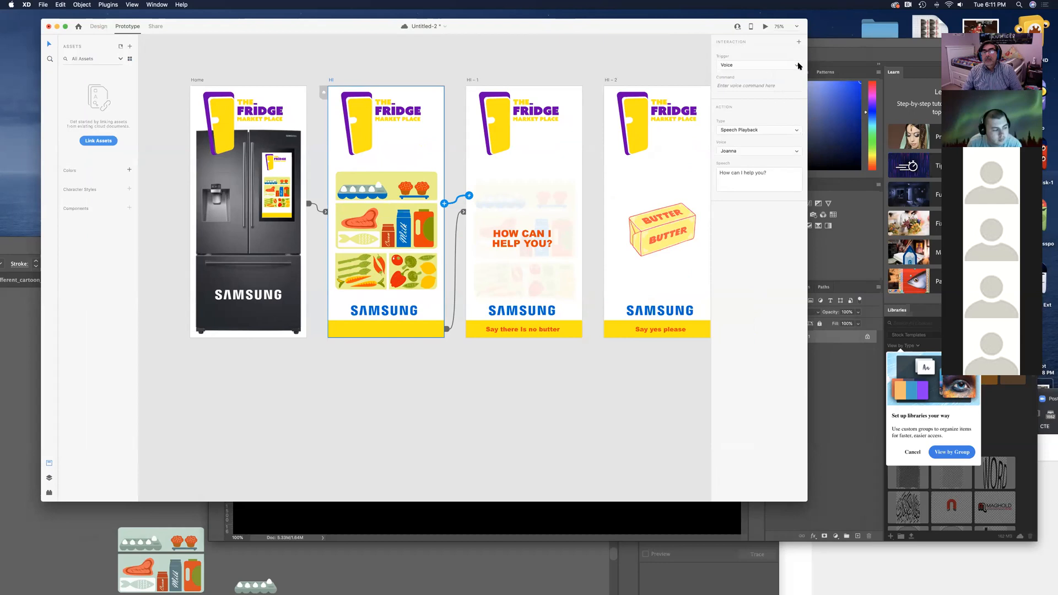
{"action": "left_click", "coordinate": [489, 447]}
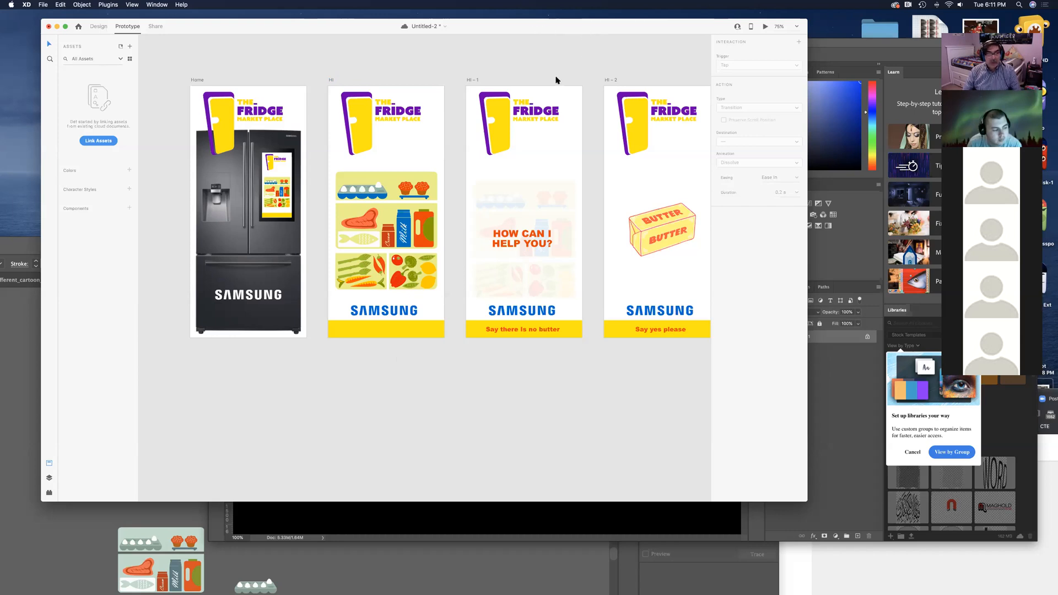
Step: Test the Voice-triggered speech interaction in the prototype preview, close the preview and reposition the document window
{"action": "left_click", "coordinate": [765, 27]}
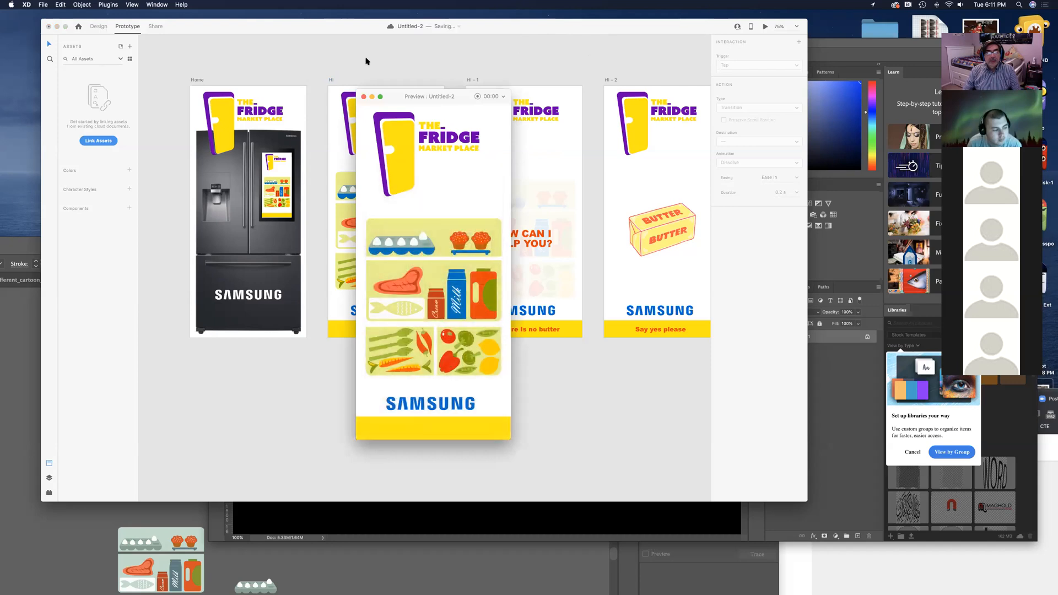
{"action": "left_click", "coordinate": [364, 97]}
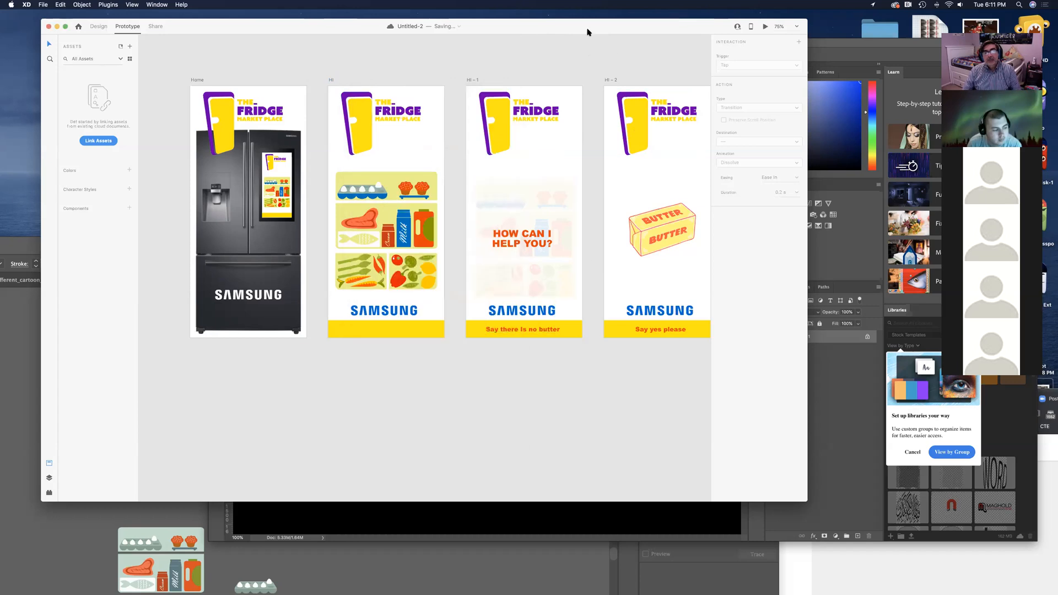
{"action": "left_click_drag", "start_coordinate": [622, 26], "coordinate": [625, 57]}
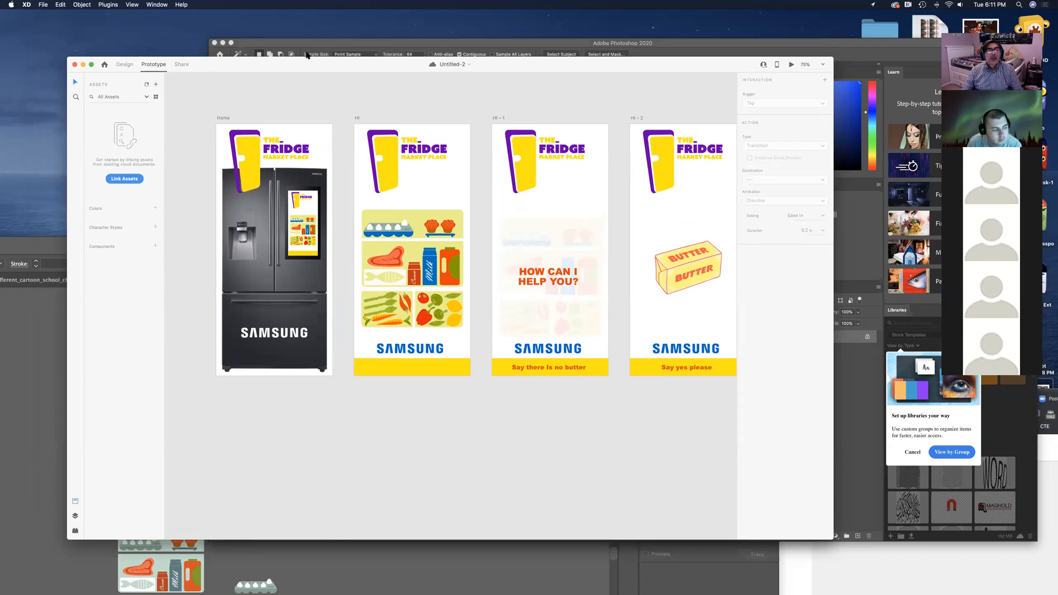